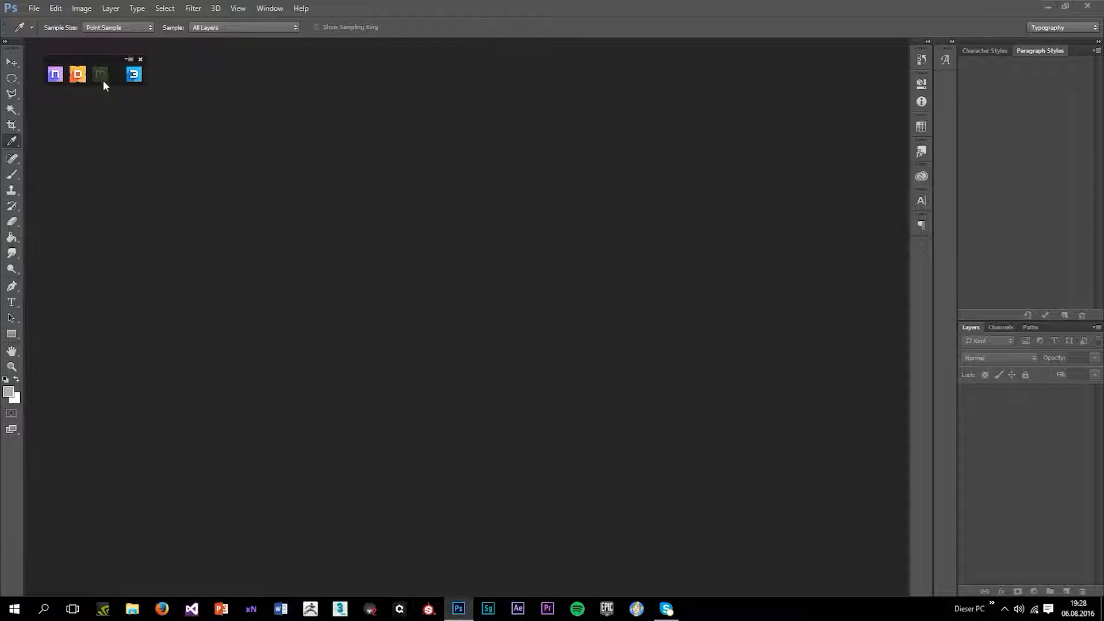
- Open the DDO Base Creator, load the hydrant mesh and assign hydrant_normals.tif as the normal map
left_click(81, 78)
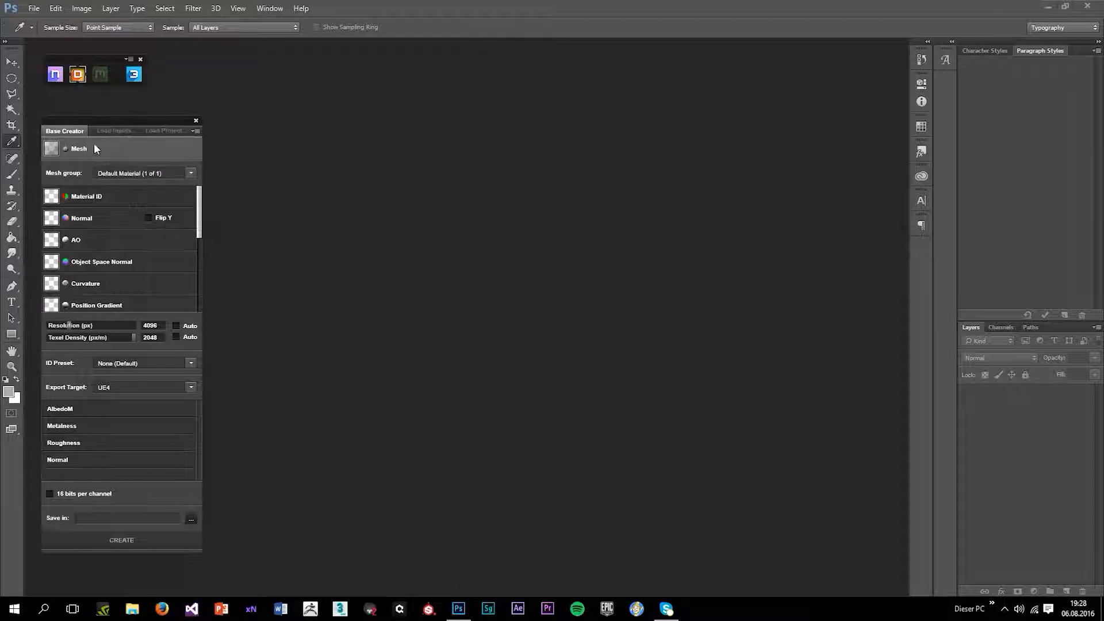
left_click(108, 145)
double_click(579, 220)
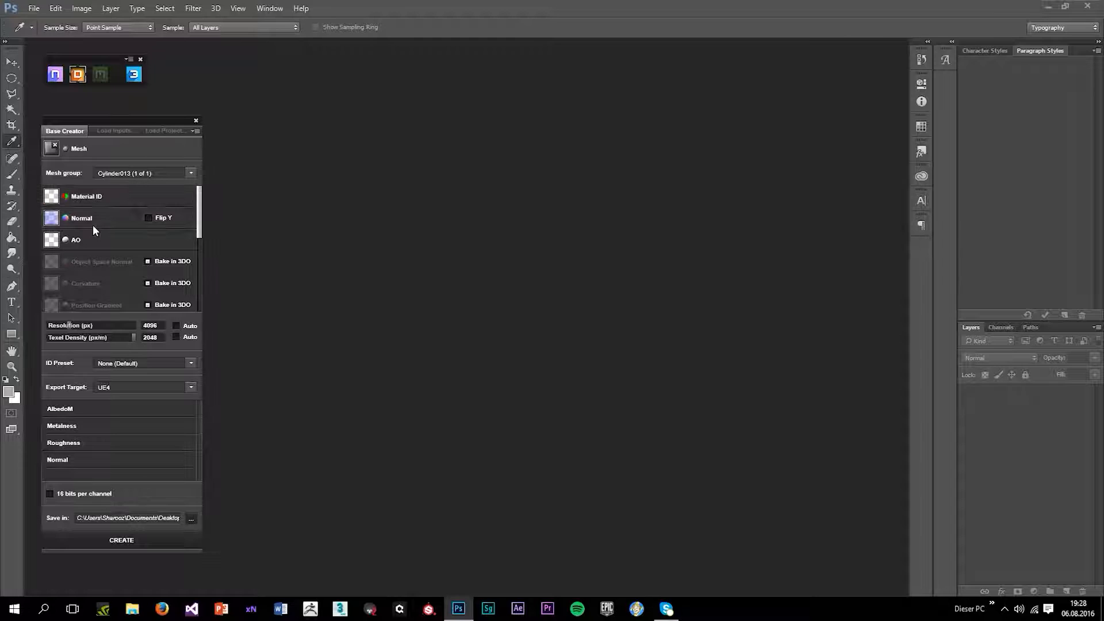
left_click(92, 226)
double_click(672, 196)
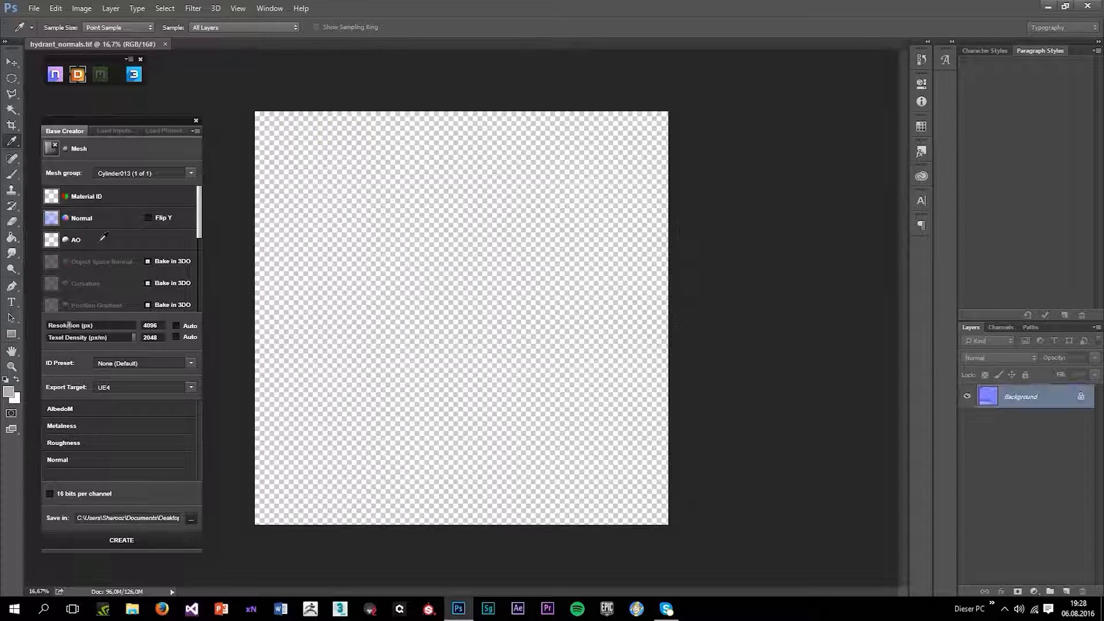
- Assign Chains_occlusion.tif as the AO map and set the curvature map to bake in 3DO
left_click(106, 233)
left_click(619, 195)
double_click(619, 195)
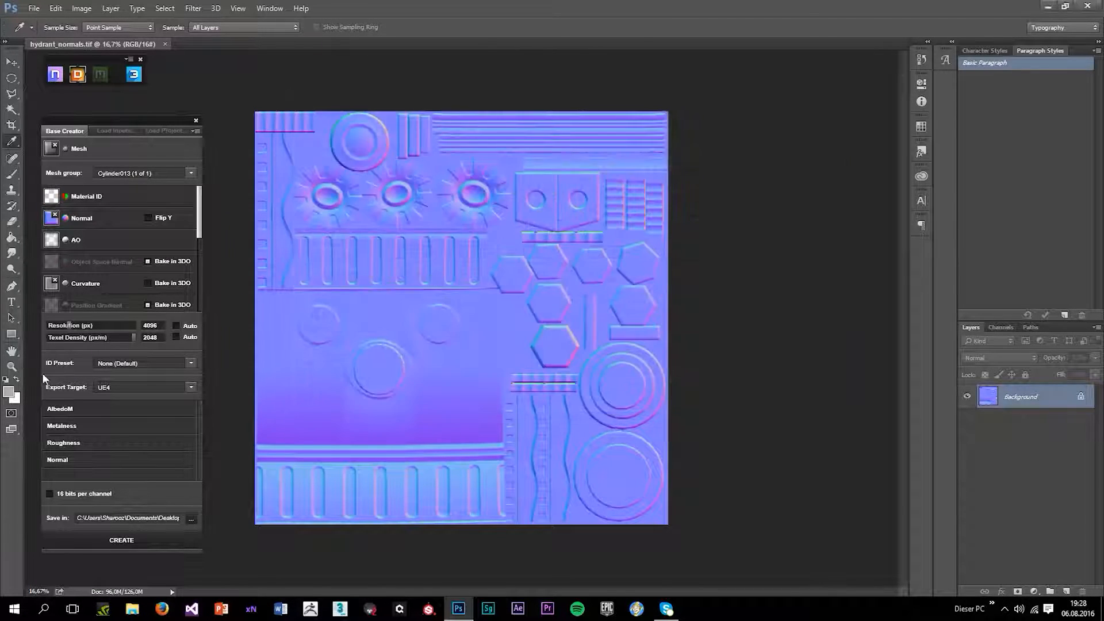
left_click(148, 282)
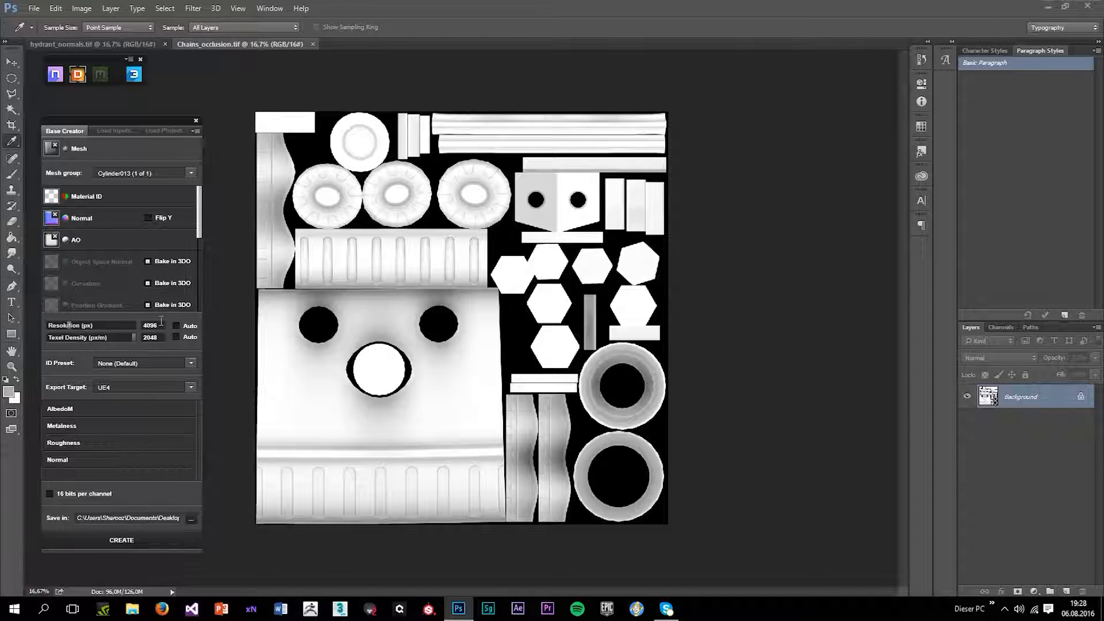
- Create the base project with the UE4 export target and open the mesh in the 3DO previewer
left_click(121, 544)
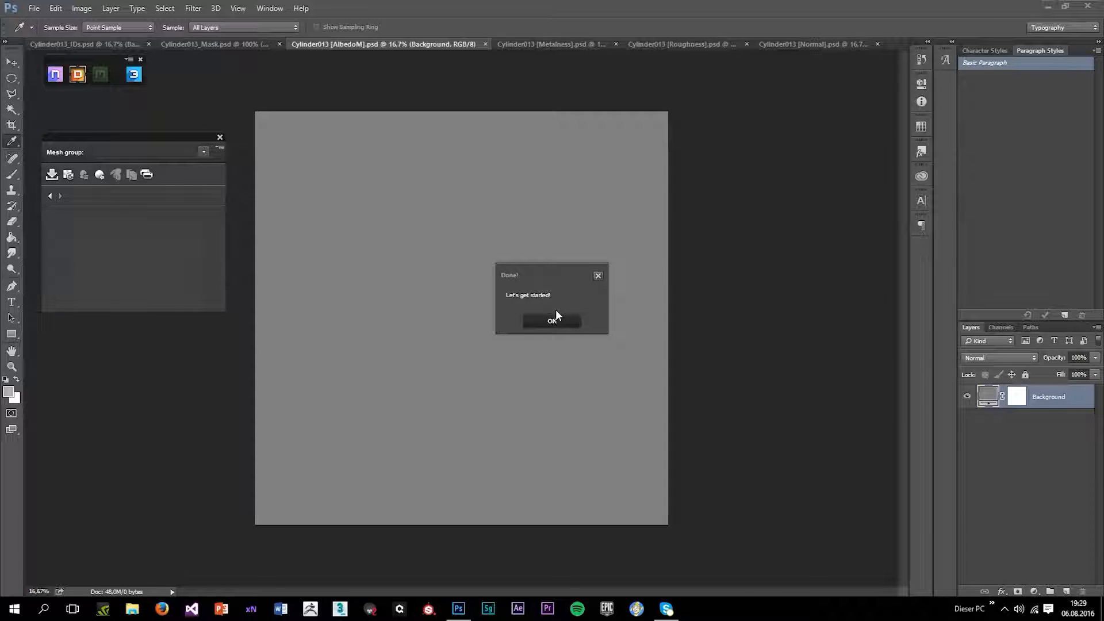
left_click(527, 326)
left_click(130, 78)
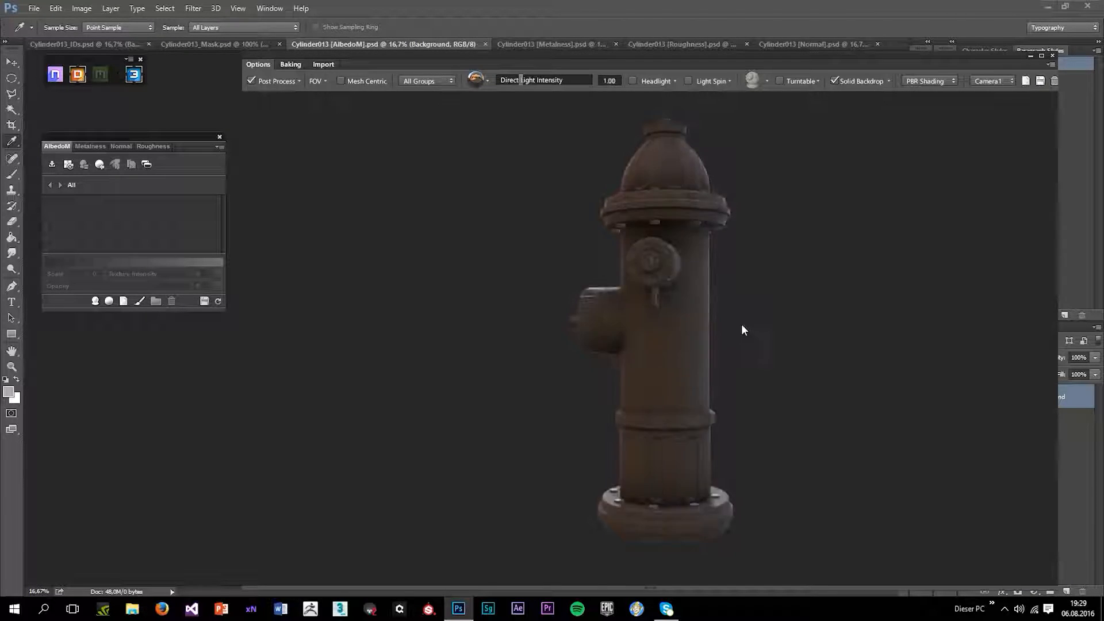
- Try several environment lighting presets on the hydrant preview and settle on the last Unreal Engine one
key("c")
mouse_move(637, 271)
left_mouse_down()
mouse_move(773, 330)
mouse_move(764, 308)
mouse_move(767, 330)
mouse_move(800, 343)
mouse_move(786, 337)
left_mouse_up()
left_click(476, 79)
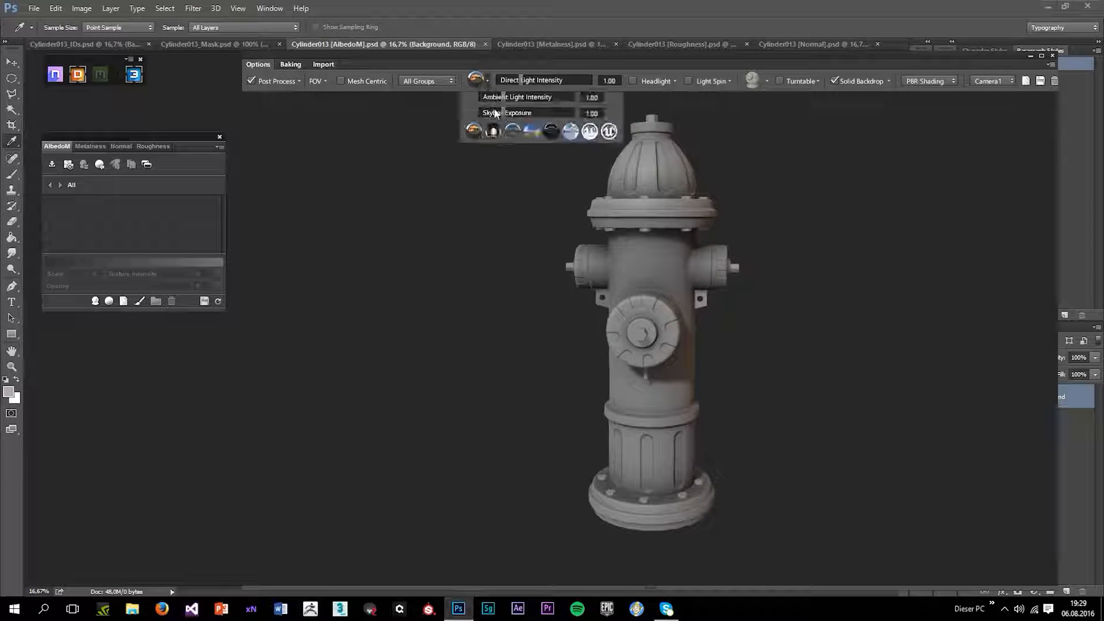
left_click(495, 136)
left_click(508, 136)
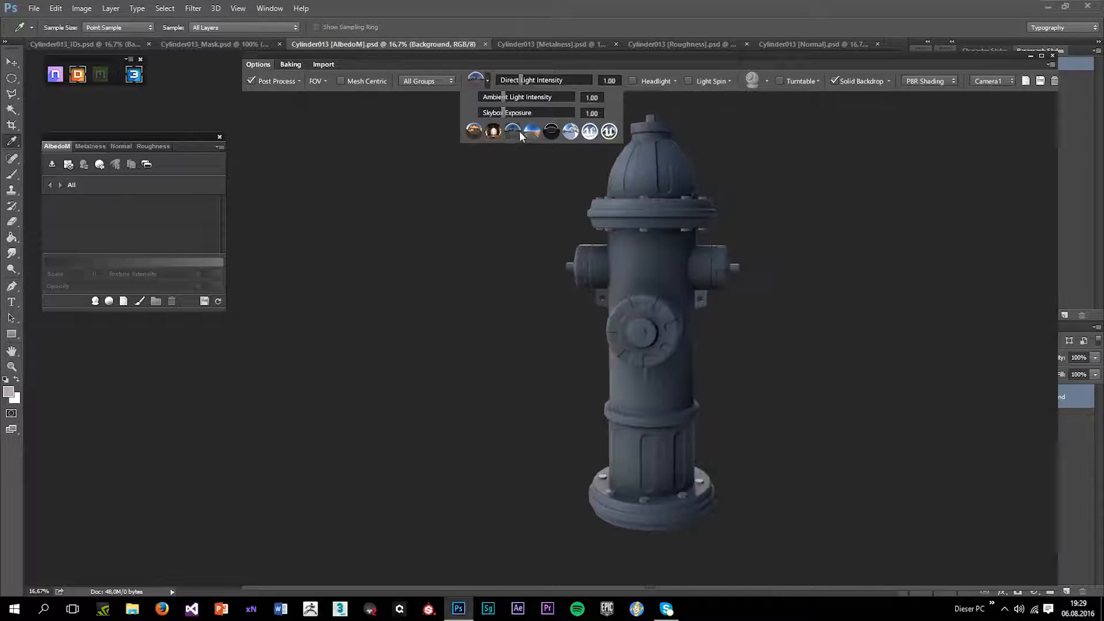
left_click_drag(642, 208, 673, 164)
left_click_drag(613, 137, 677, 167)
left_click(475, 84)
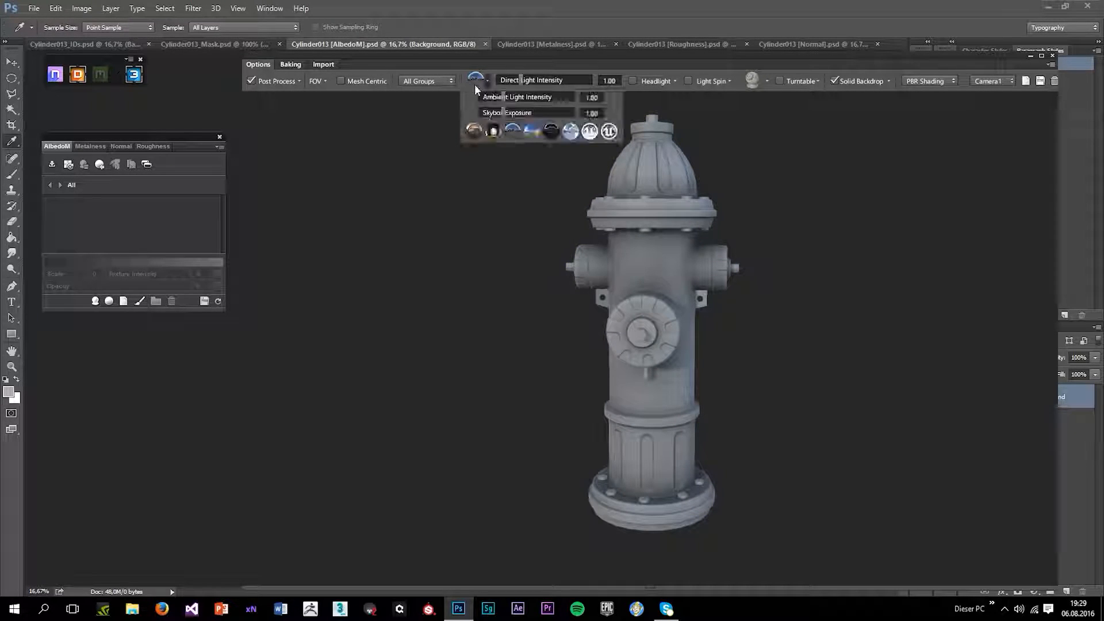
left_click(609, 133)
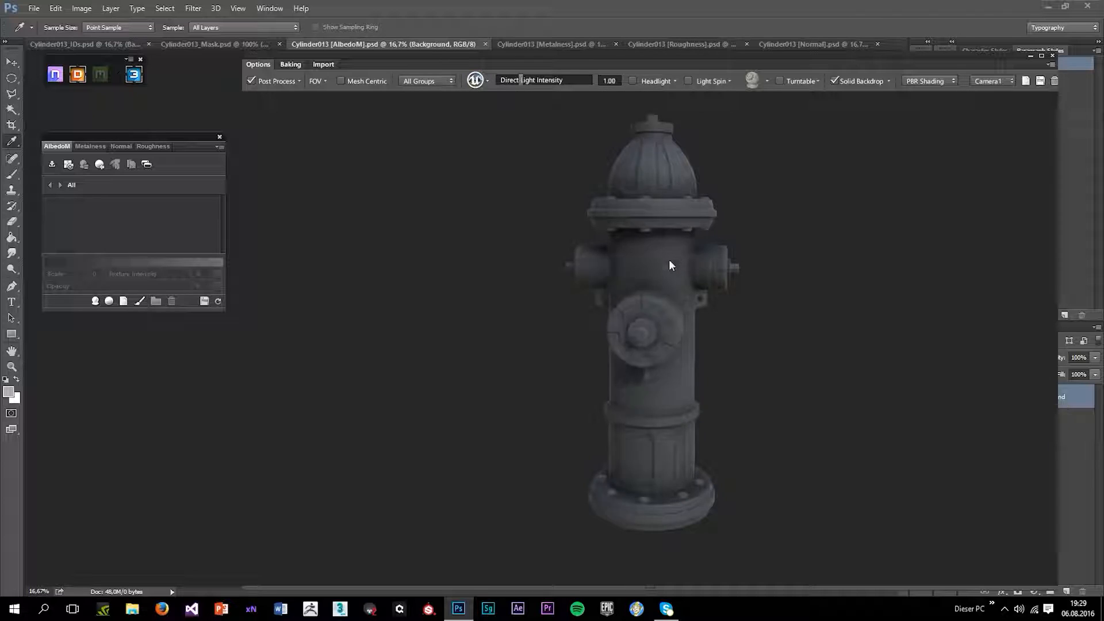
- Adjust the preview's Direct Light Intensity and set it to 2.57
left_click_drag(546, 90, 569, 84)
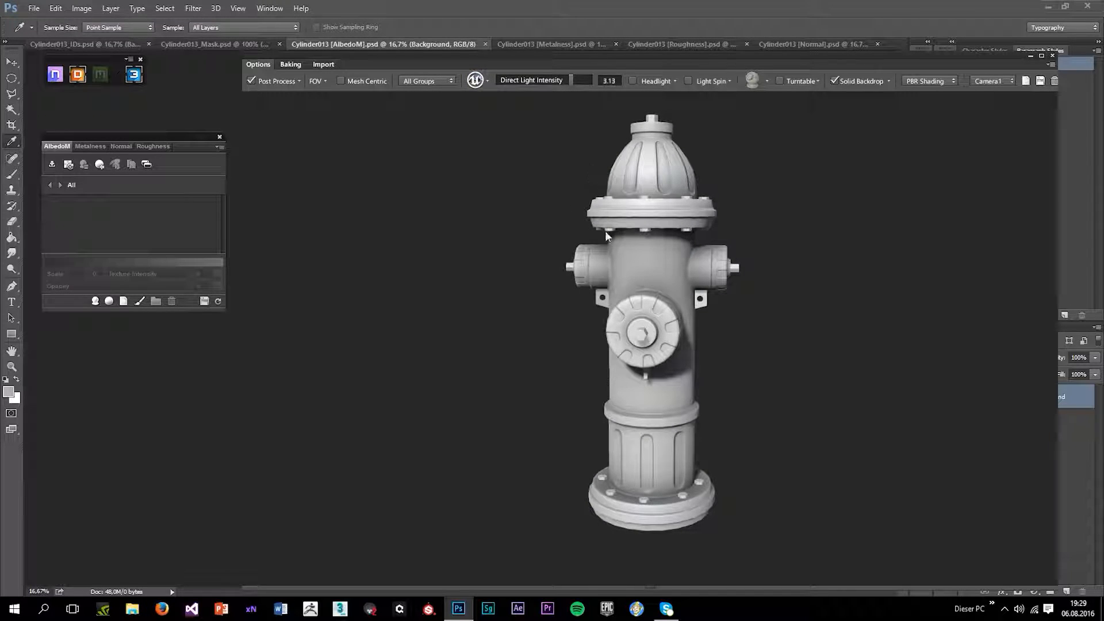
scroll(683, 254, "up", 3)
scroll(637, 337, "up", 3)
left_click_drag(612, 254, 695, 229)
scroll(676, 254, "down", 4)
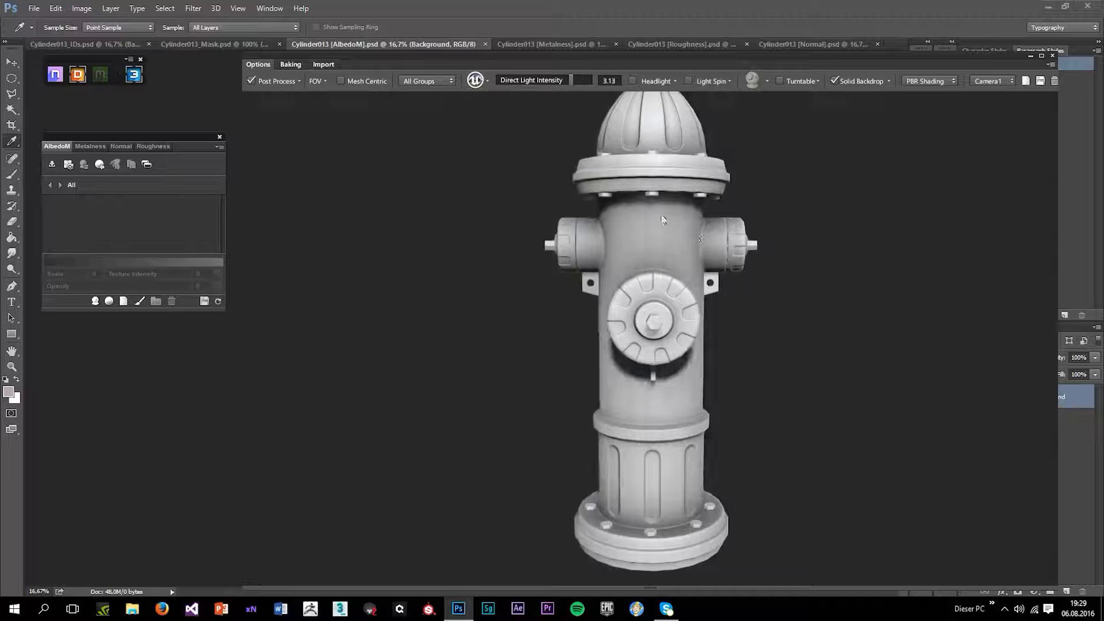
left_click_drag(566, 76, 558, 106)
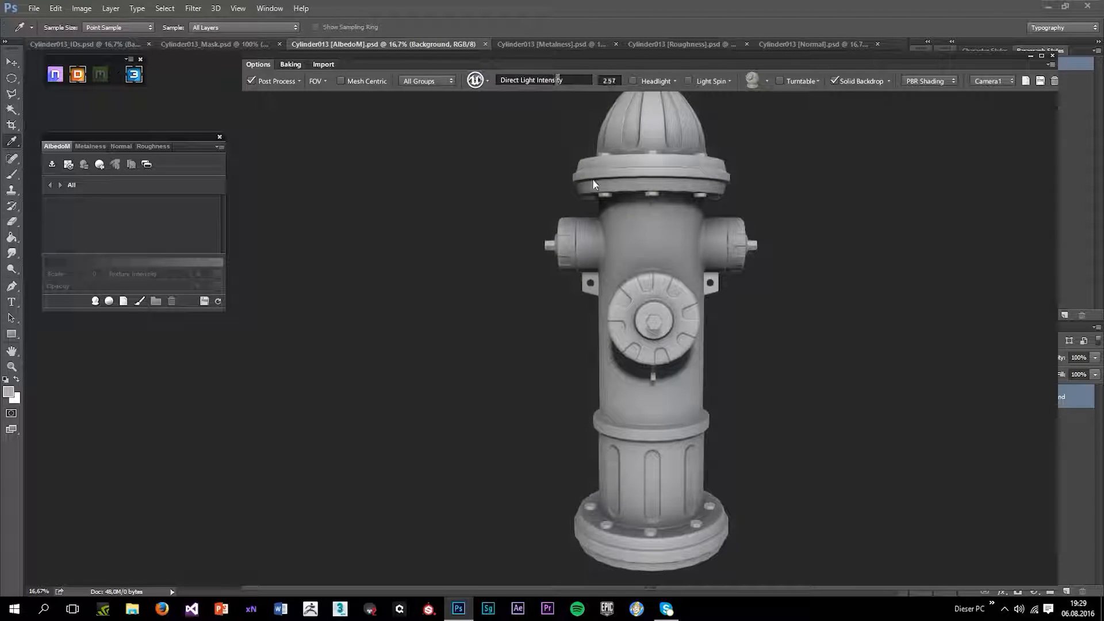
- Cycle the hydrant preview through the albedo, roughness, metalness and normal channels, ending on the shaded view
left_click_drag(529, 440, 473, 479)
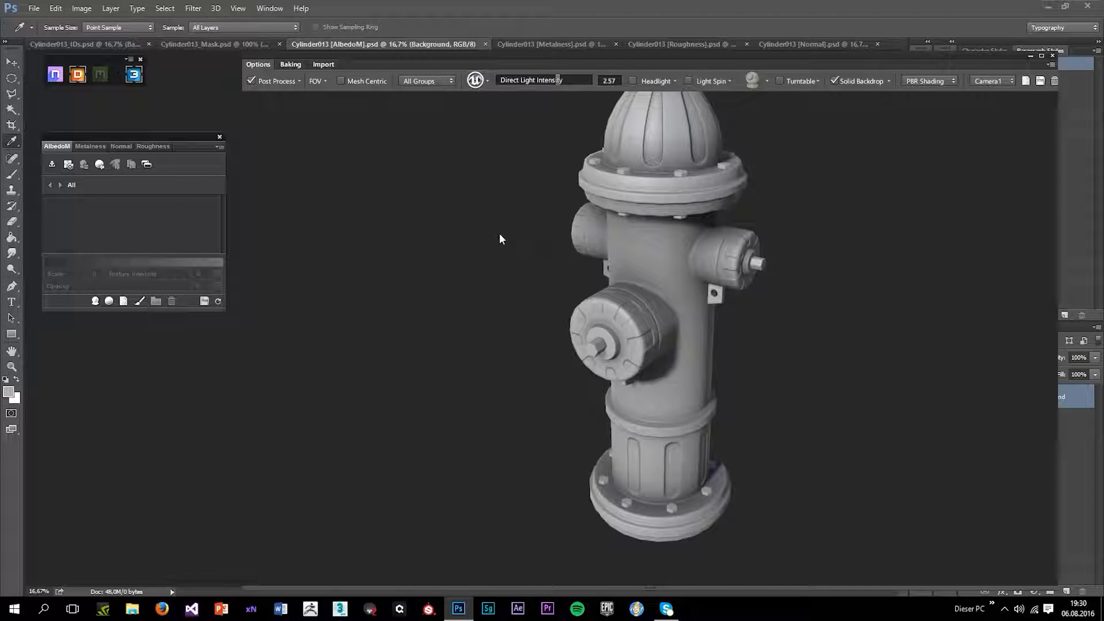
key("2")
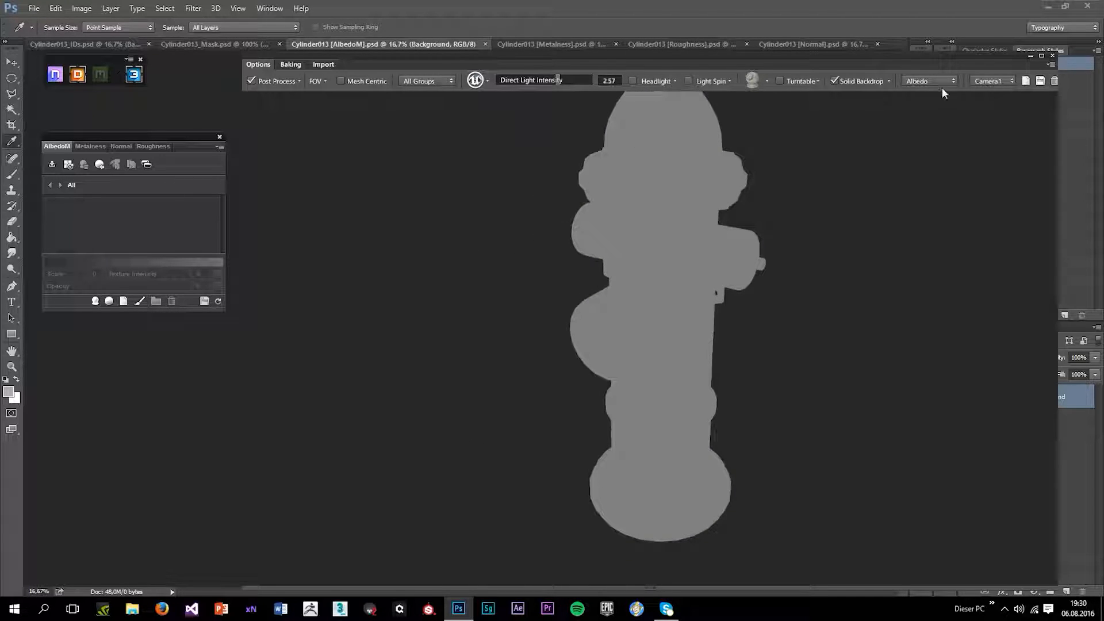
key("3")
key("4")
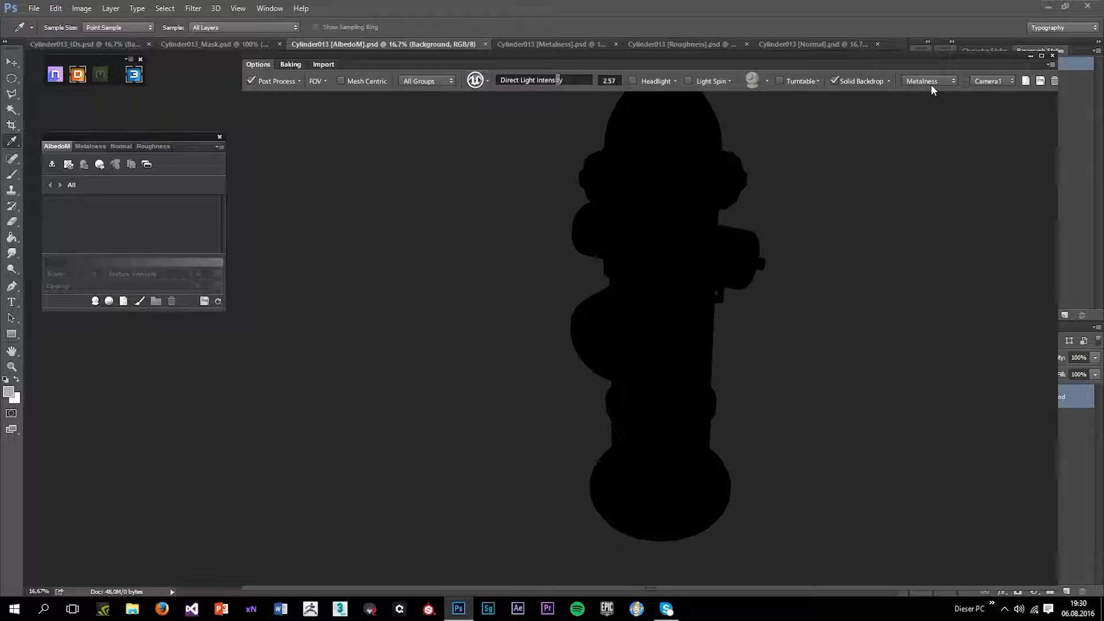
key("5")
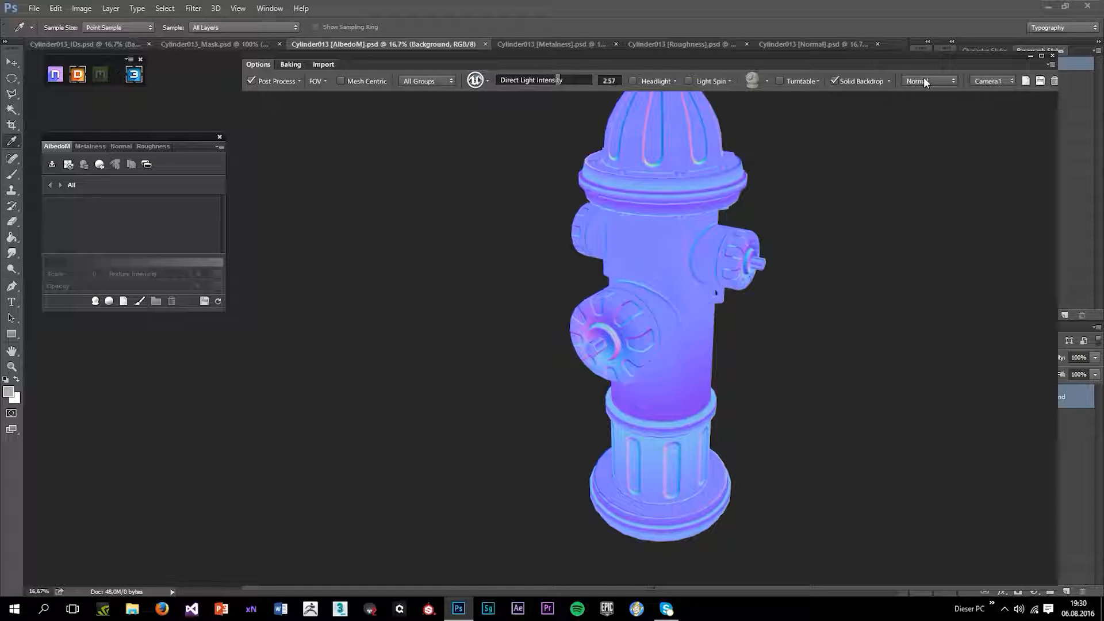
key("1")
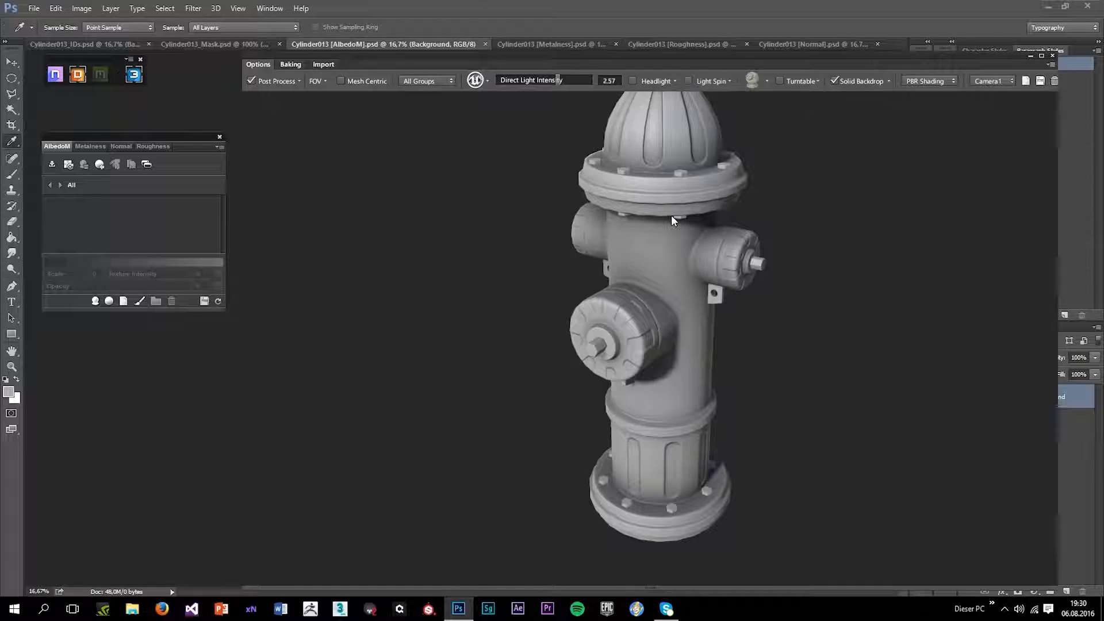
left_click_drag(673, 220, 676, 189)
- Inspect the hydrant's AO, Metalness and Roughness channels and return the preview to PBR Shading
left_click(924, 84)
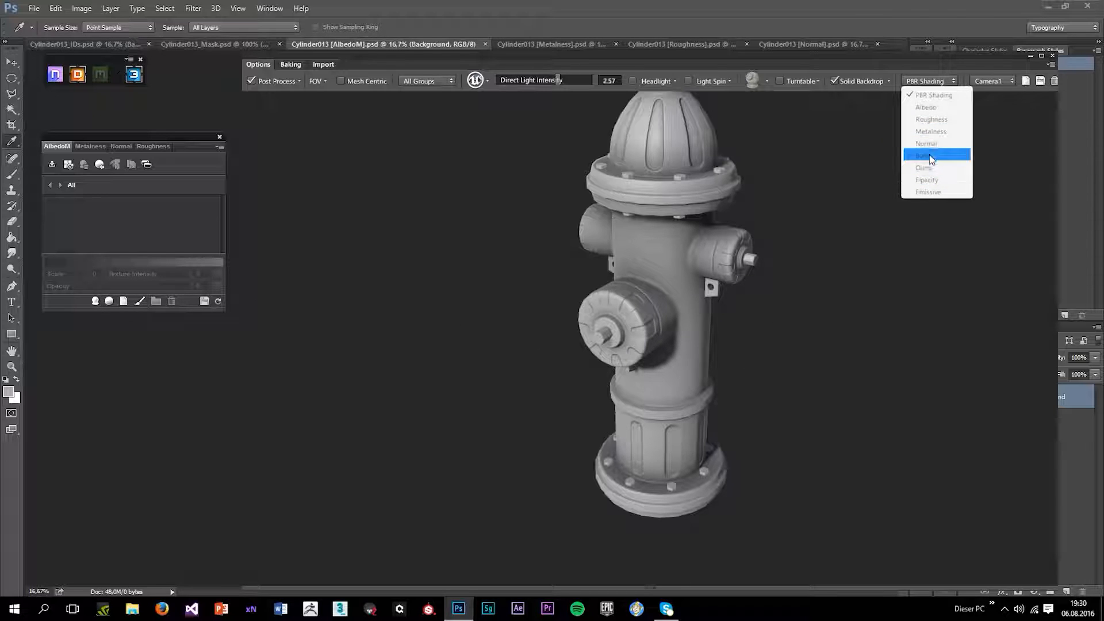
left_click(931, 157)
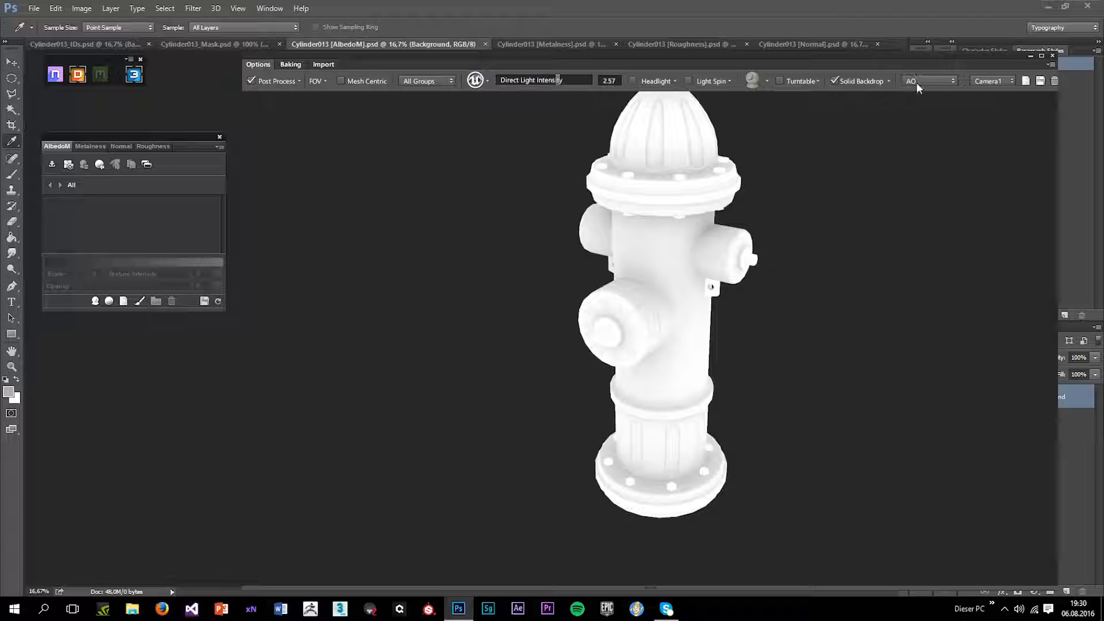
left_click(917, 82)
left_click(937, 137)
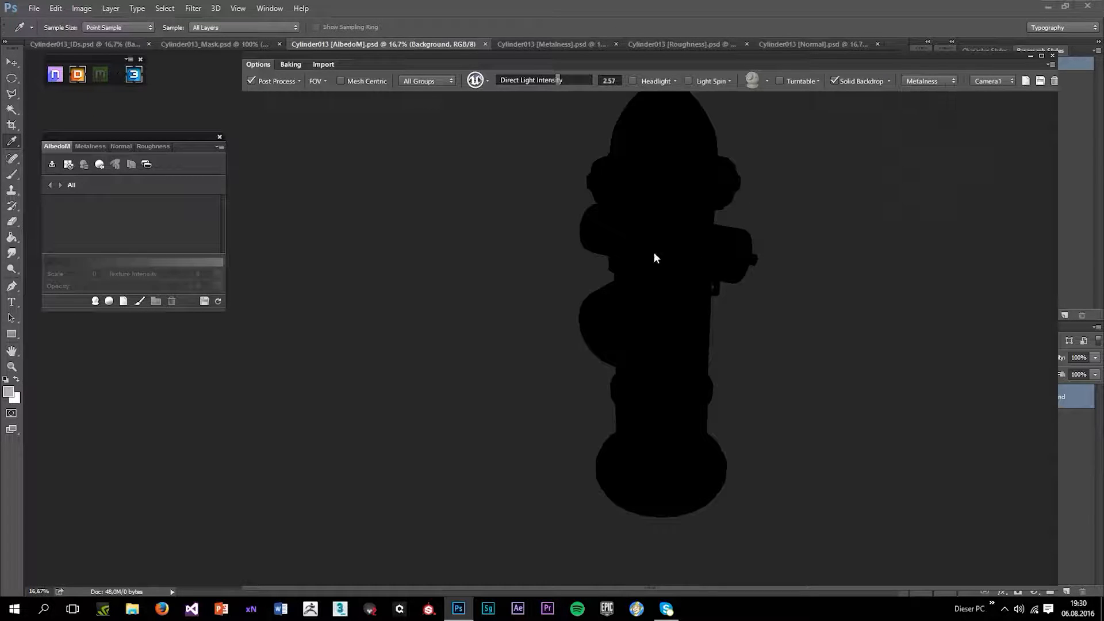
left_click(932, 83)
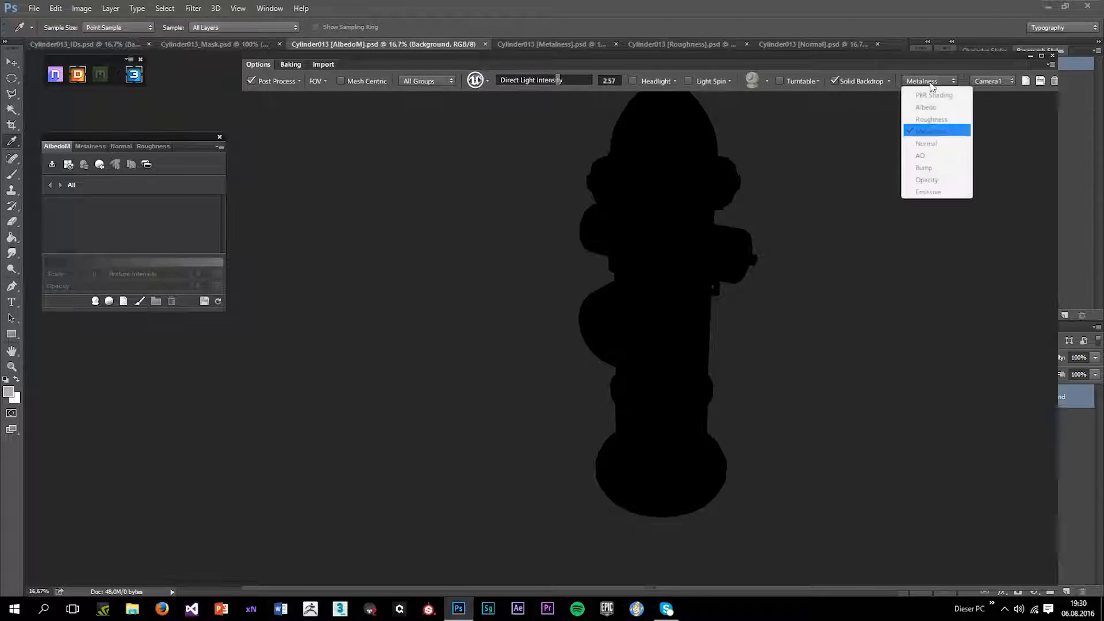
left_click(931, 119)
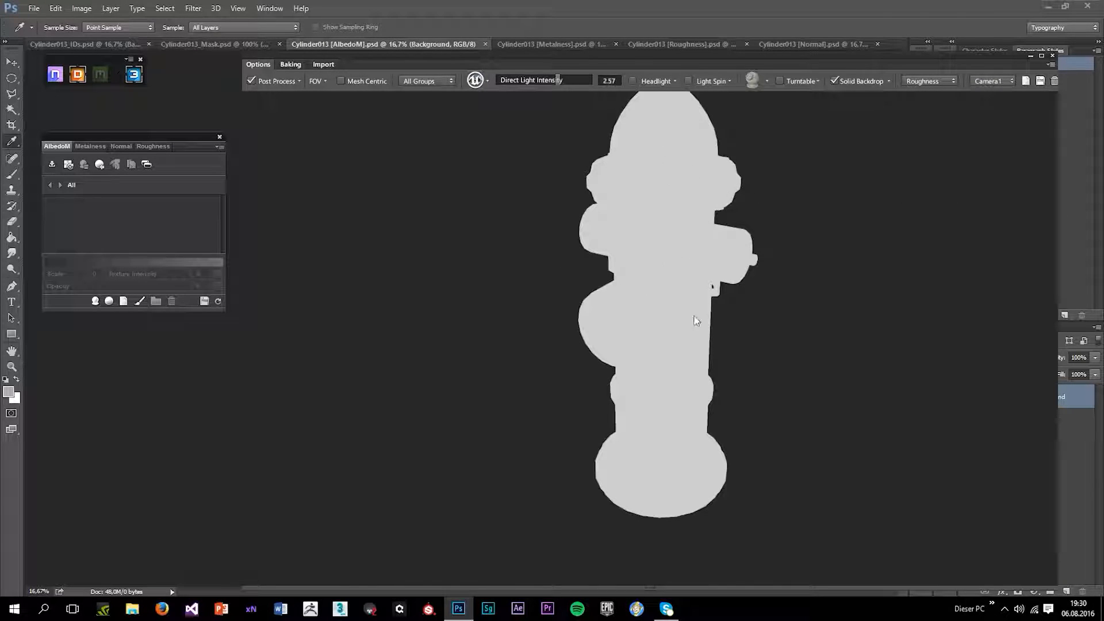
left_click(919, 84)
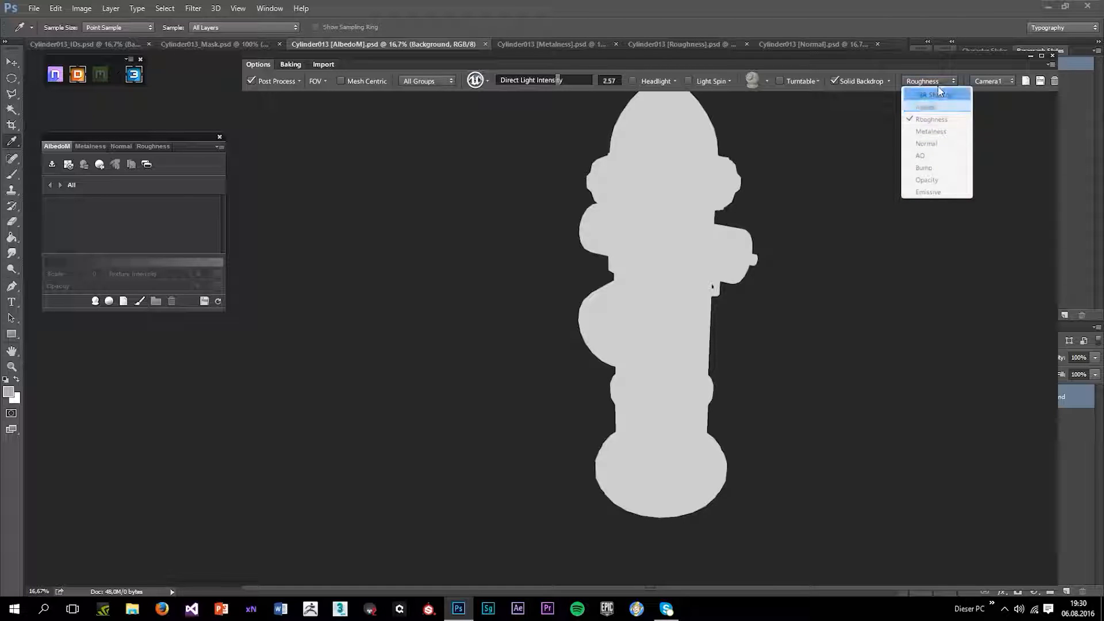
left_click(926, 95)
left_click_drag(773, 201, 657, 443)
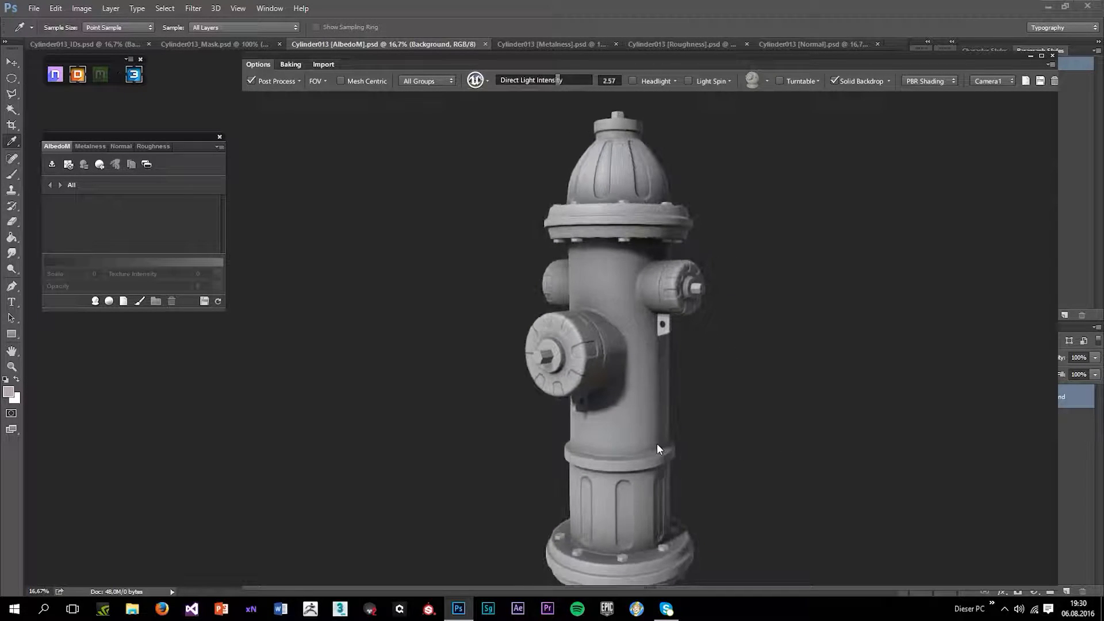
- Open the DDO material library at the Metal category and preview the Old Painted Machine and Painted Machine materials
left_click(95, 302)
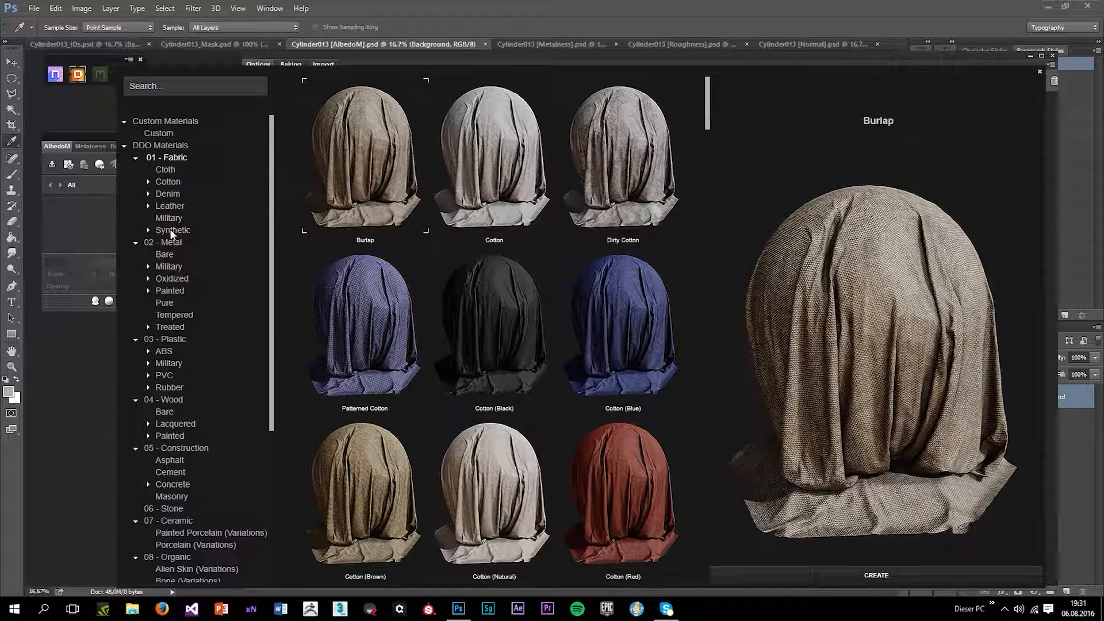
scroll(535, 320, "down", 3)
mouse_move(707, 99)
left_mouse_down()
mouse_move(698, 185)
mouse_move(709, 233)
left_mouse_up()
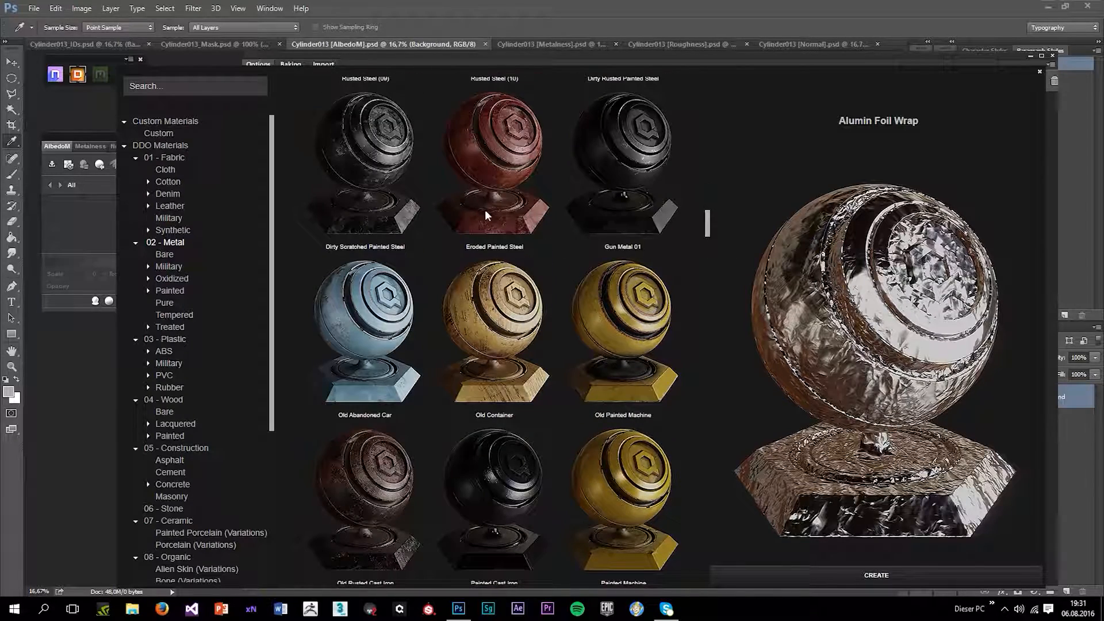
scroll(535, 305, "down", 2)
left_click(532, 296)
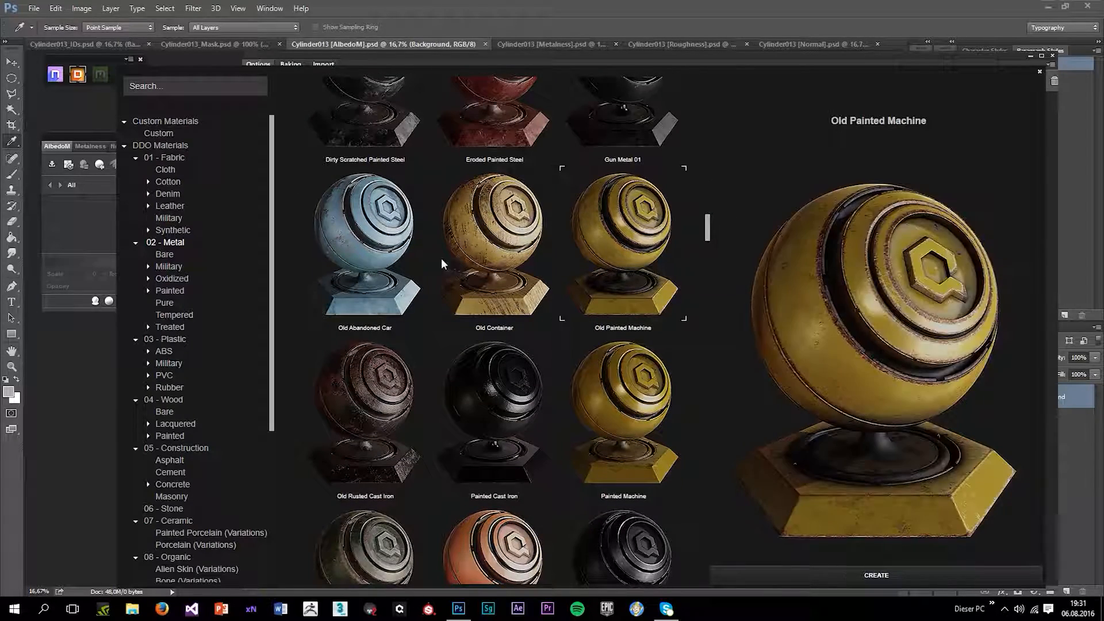
left_click(594, 457)
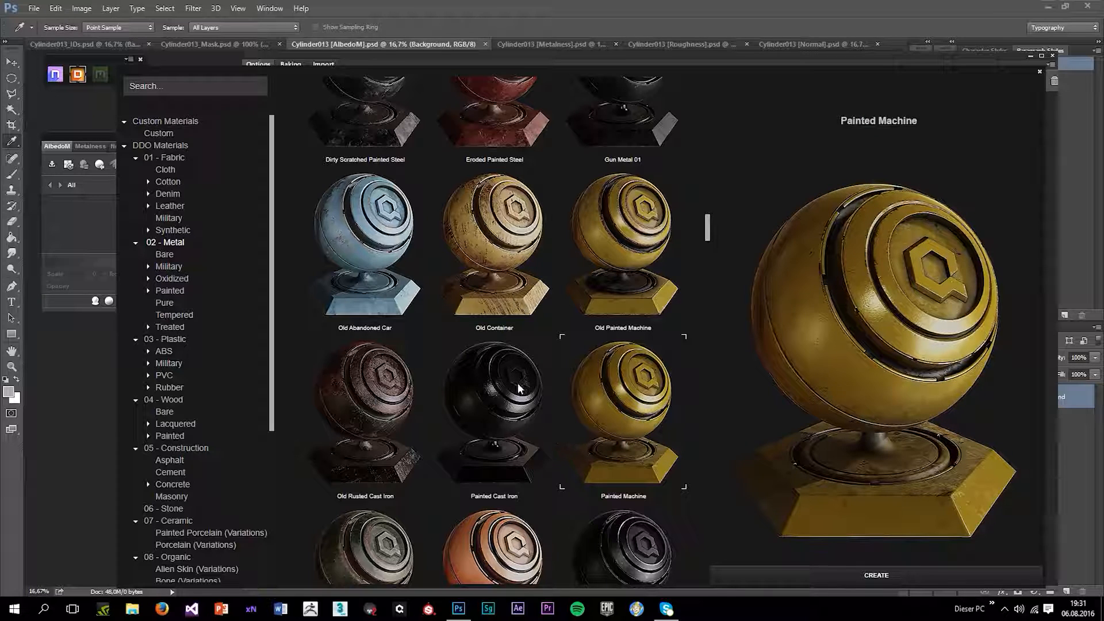
- Compare further painted metals, including Wasteland Metal (Red), and select Dirty Rusted Painted Steel (Matte Red)
scroll(452, 401, "down", 3)
scroll(450, 396, "down", 5)
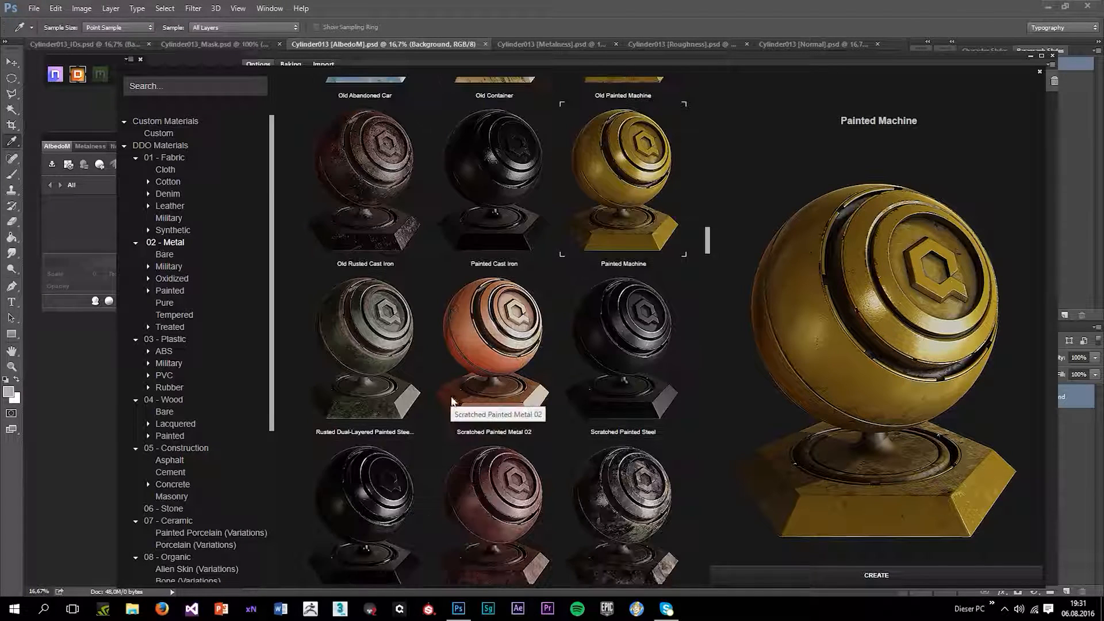
left_click(519, 354)
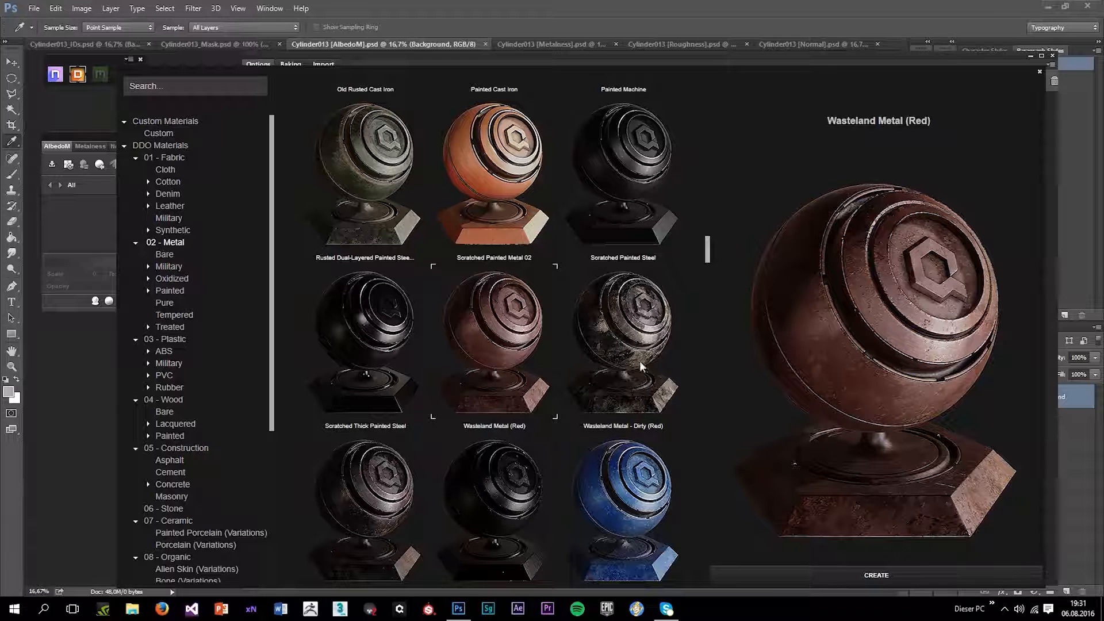
scroll(516, 354, "down", 3)
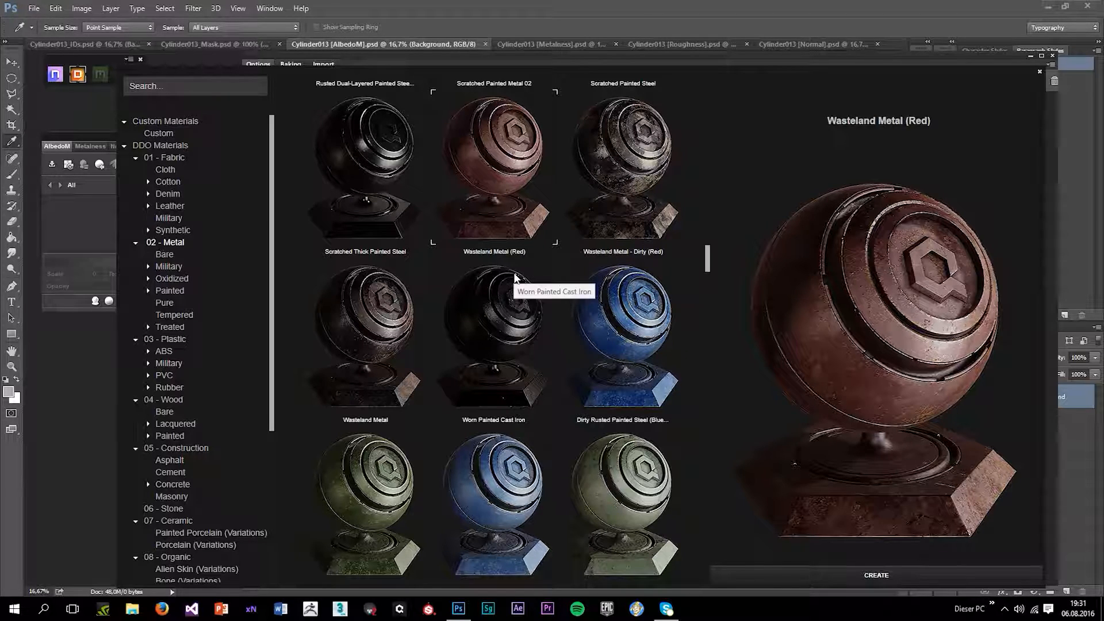
scroll(610, 357, "down", 5)
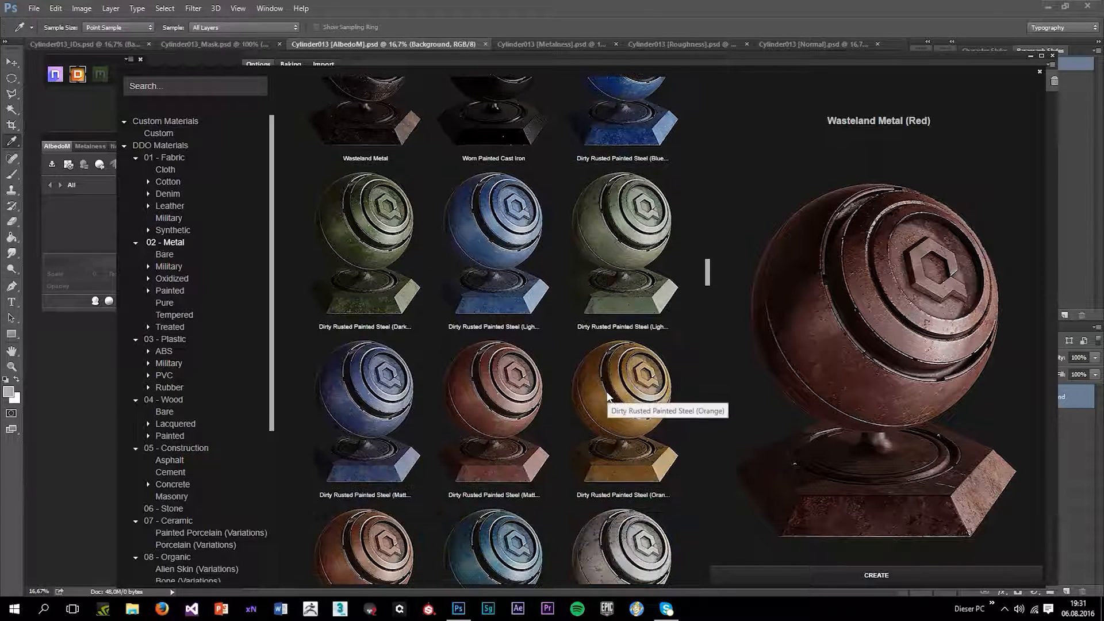
left_click(484, 411)
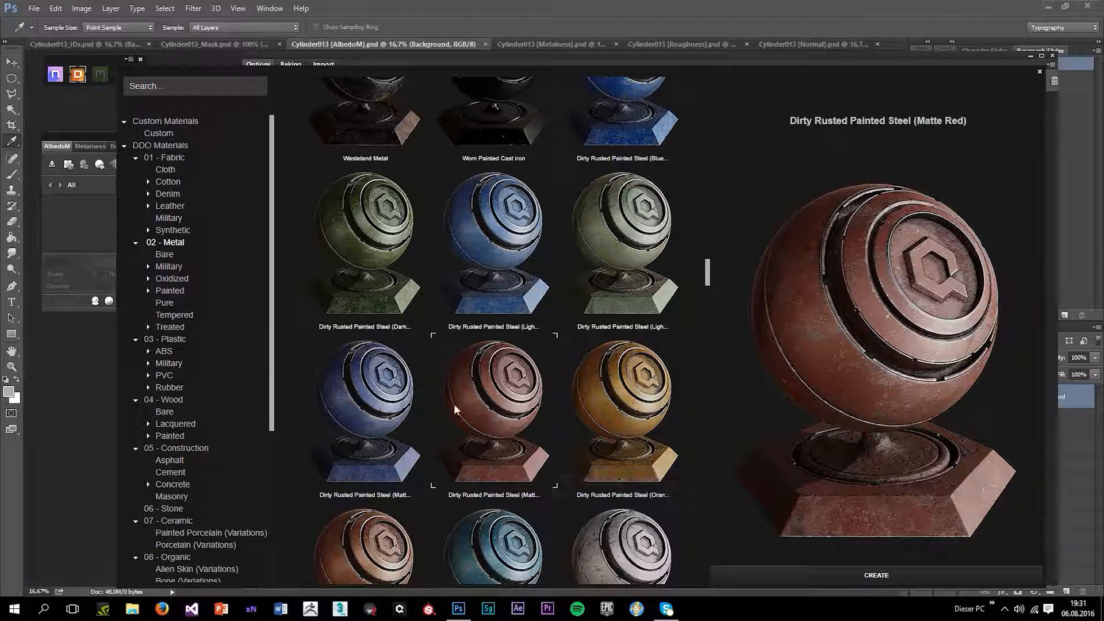
- Create the Dirty Rusted Painted Steel (Matte Red) material on the hydrant and view it in the 3D preview
scroll(466, 380, "down", 1)
scroll(475, 348, "down", 5)
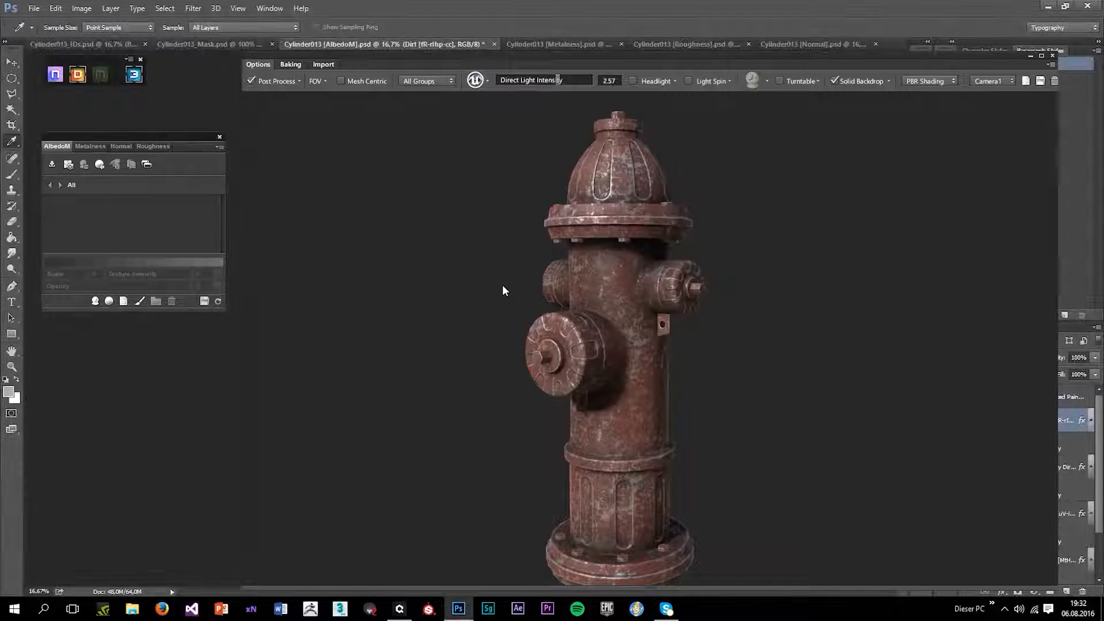
mouse_move(578, 320)
left_mouse_down()
mouse_move(624, 329)
mouse_move(703, 306)
mouse_move(561, 322)
left_mouse_up()
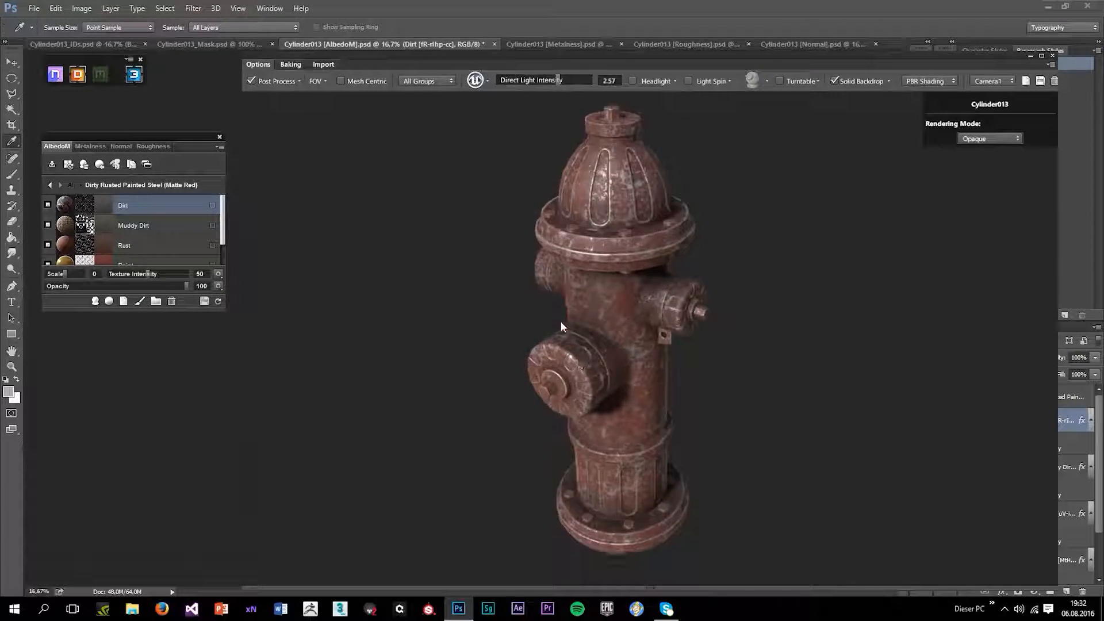
- Check the project's Preview Resolution options and bring the hydrant's 3DO preview back up
left_click(218, 147)
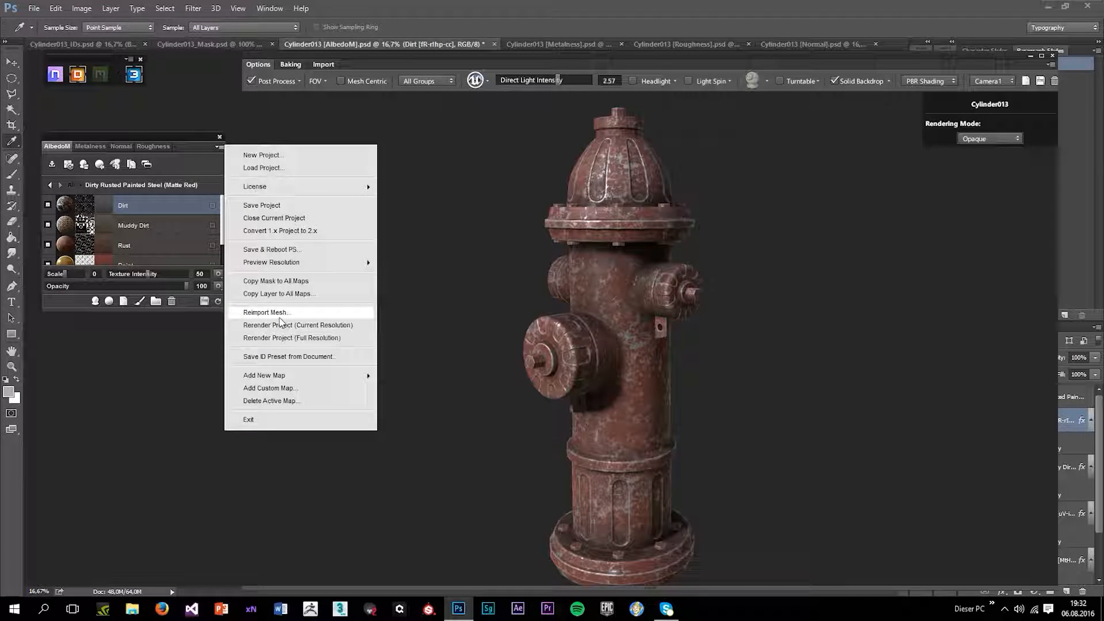
mouse_move(334, 270)
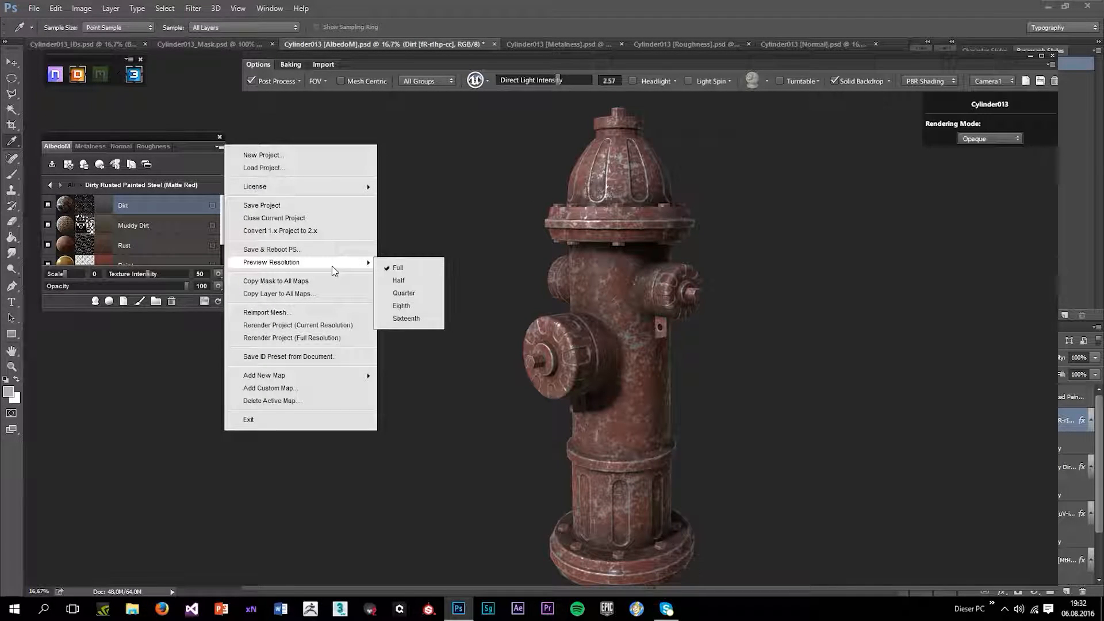
left_click(406, 282)
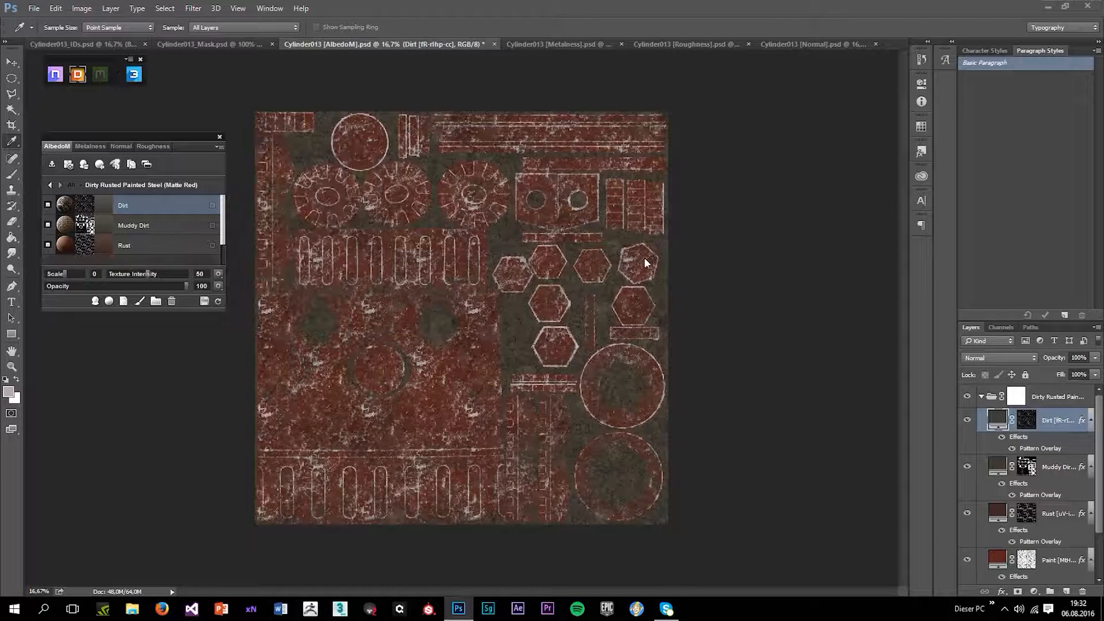
left_click(134, 74)
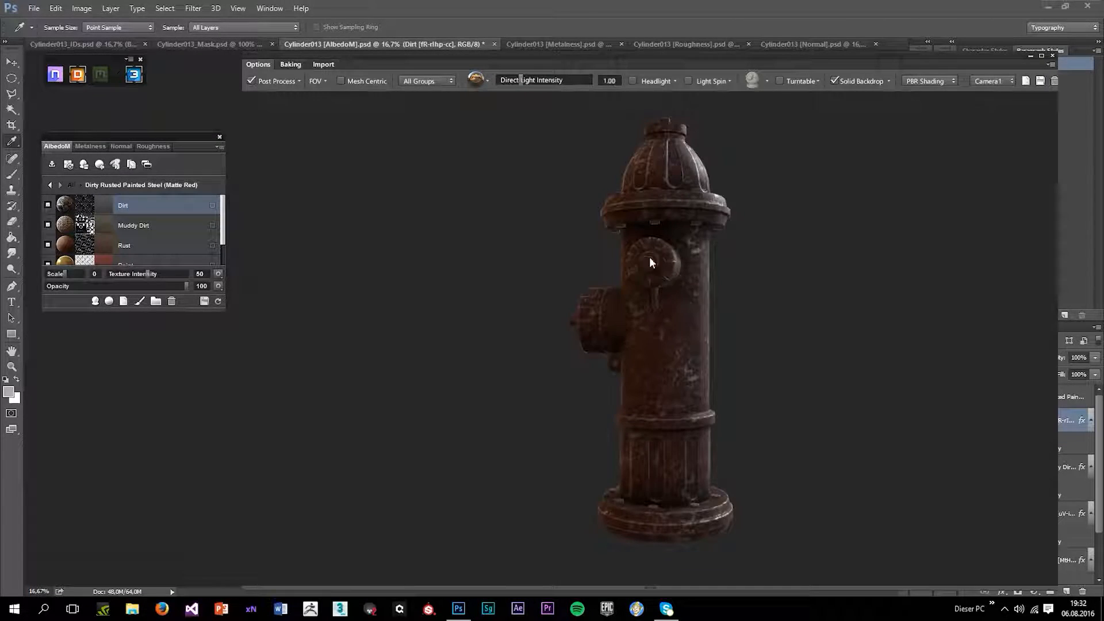
- Switch the preview's lighting environment to the Unreal preset and set Direct Light Intensity to 2.77
scroll(650, 257, "up", 3)
left_click_drag(650, 257, 664, 314)
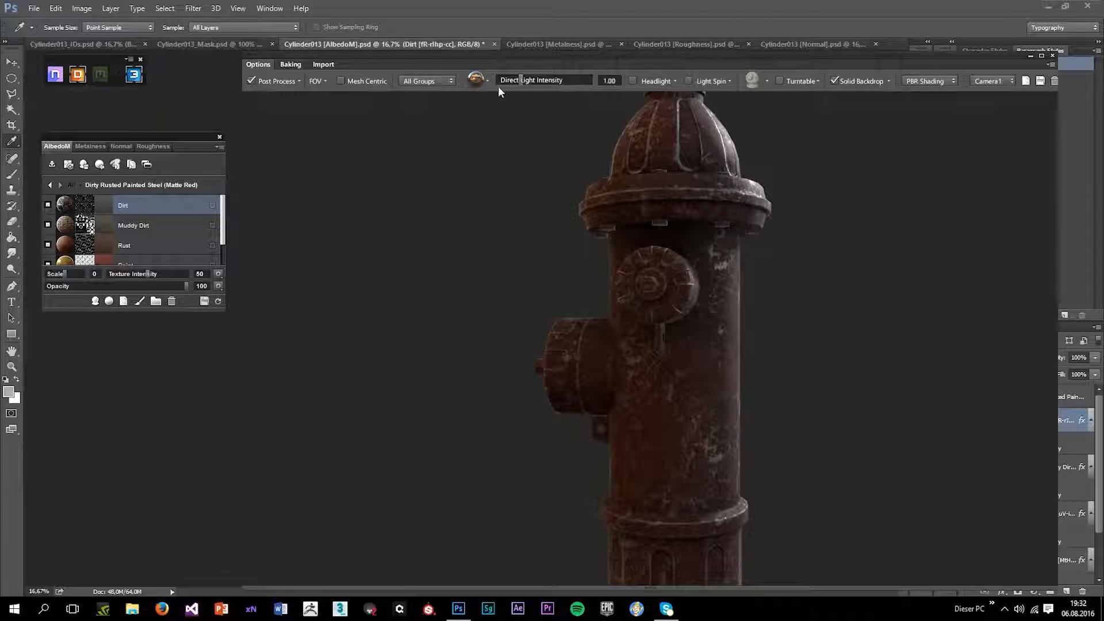
left_click(477, 81)
left_click(607, 131)
left_click_drag(671, 298, 738, 245)
left_click_drag(554, 82, 560, 88)
left_click_drag(742, 247, 595, 232)
scroll(706, 296, "down", 3)
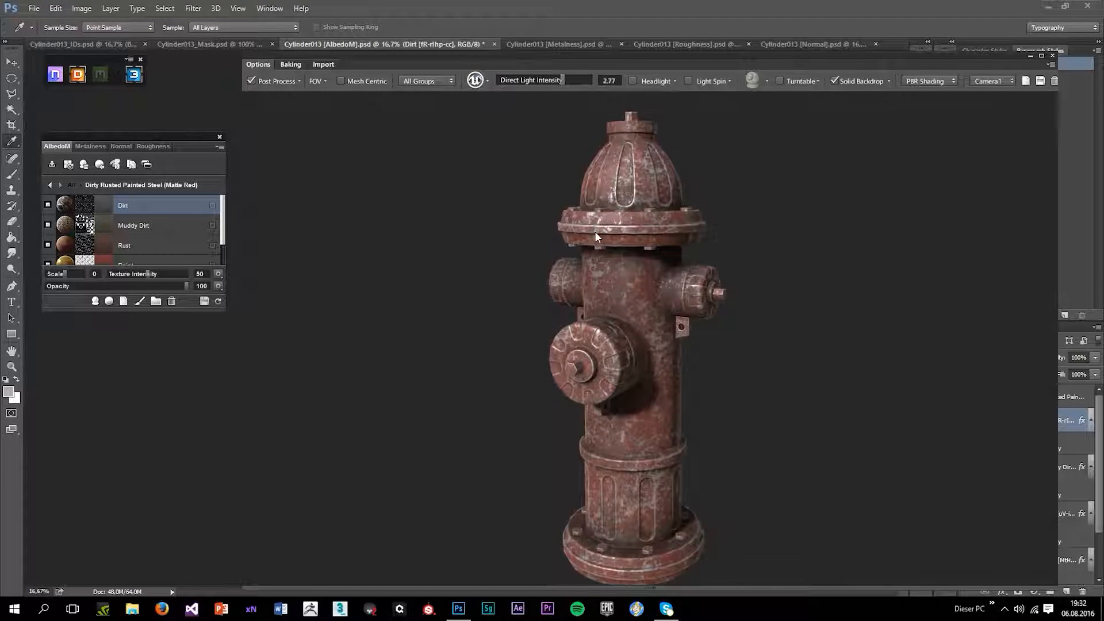
- Reduce the albedo texture intensity of the Dirt layer, setting Muddy Dirt to 0 and Rust to 4
scroll(595, 231, "up", 6)
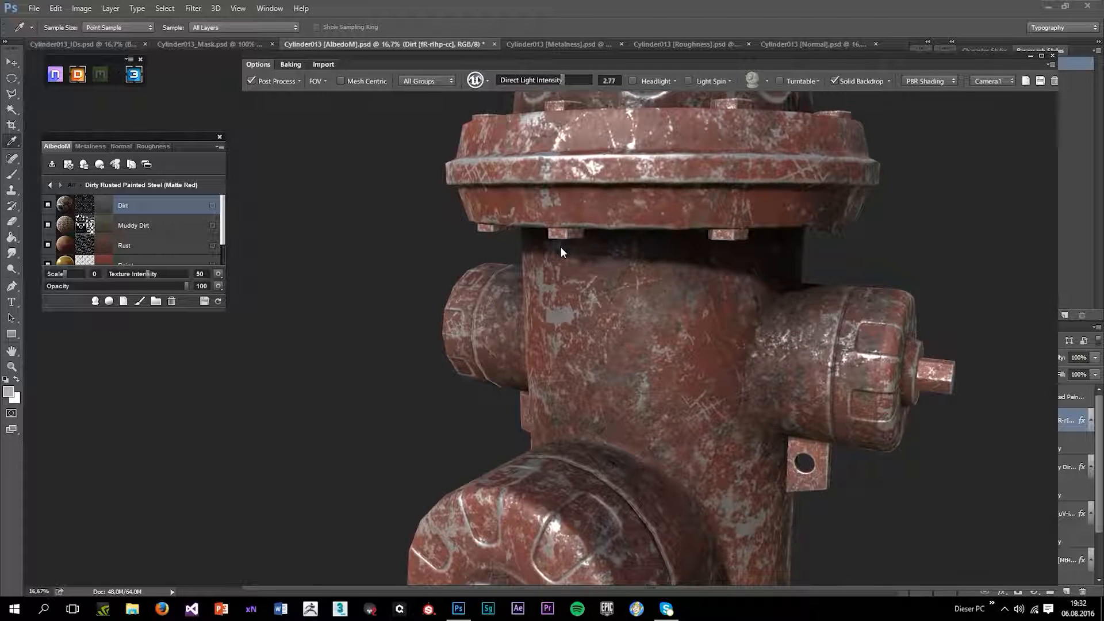
scroll(560, 246, "down", 6)
left_click_drag(599, 233, 645, 320)
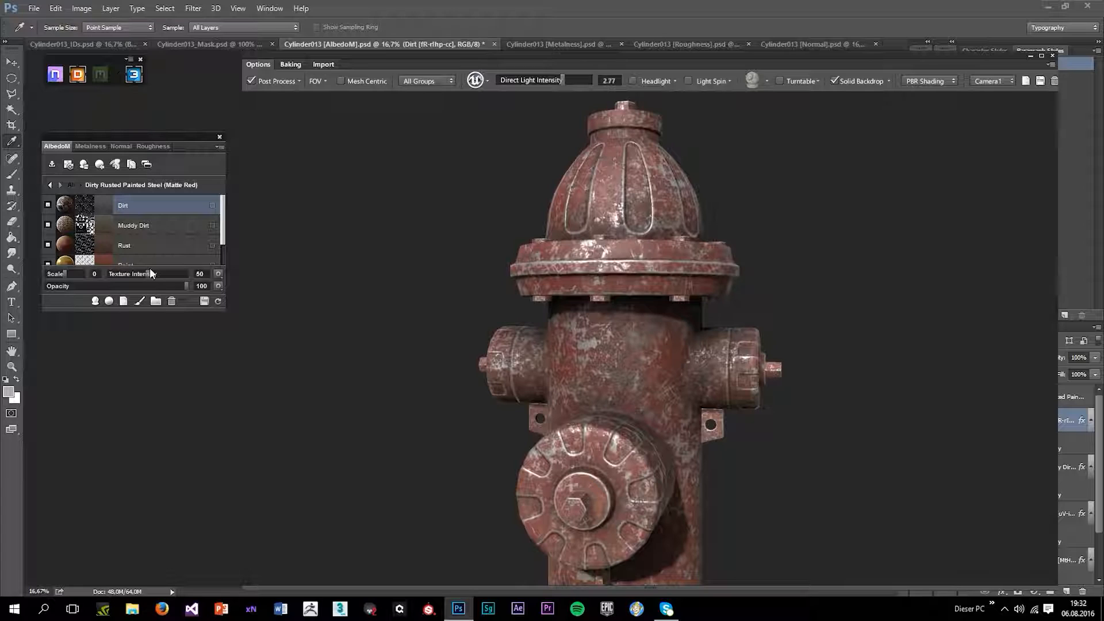
left_click_drag(146, 274, 107, 274)
left_click(149, 229)
left_click_drag(154, 274, 121, 282)
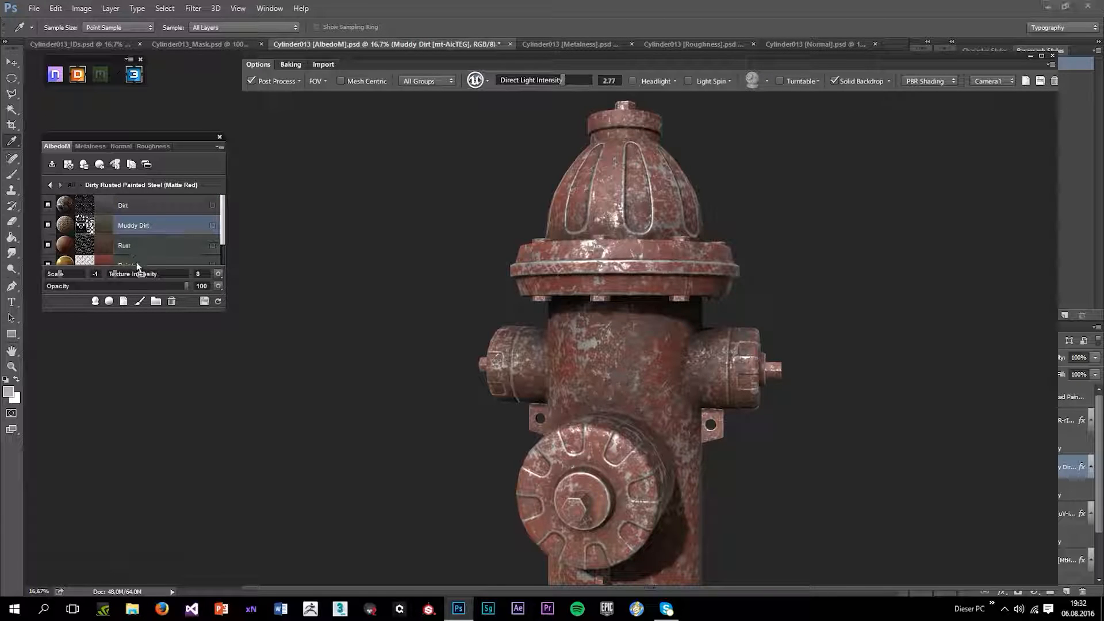
left_click_drag(119, 272, 107, 271)
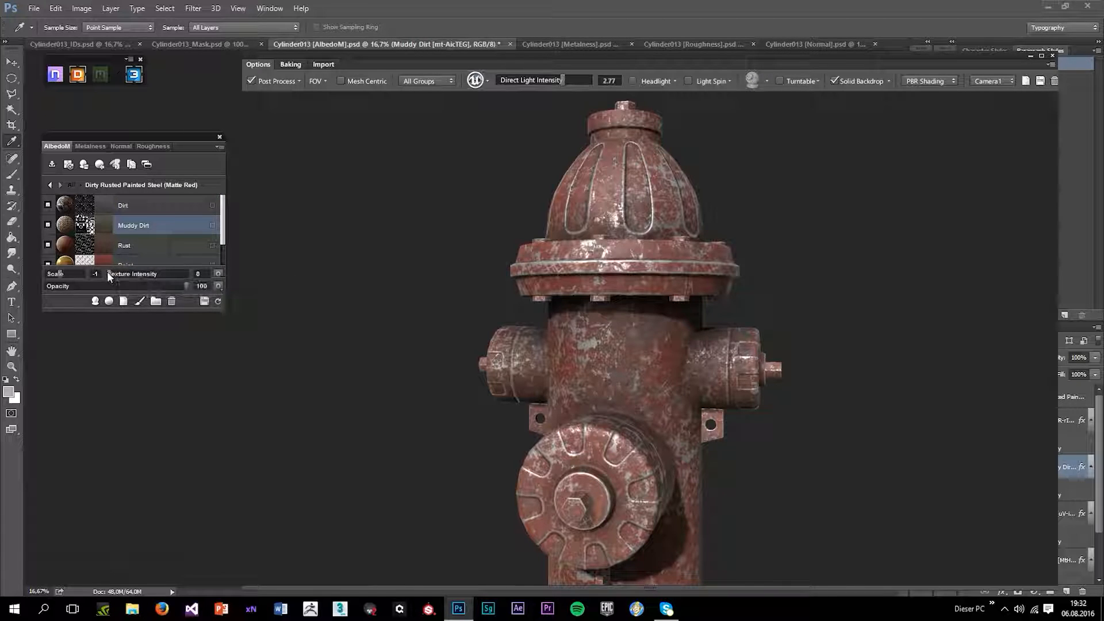
left_click(127, 246)
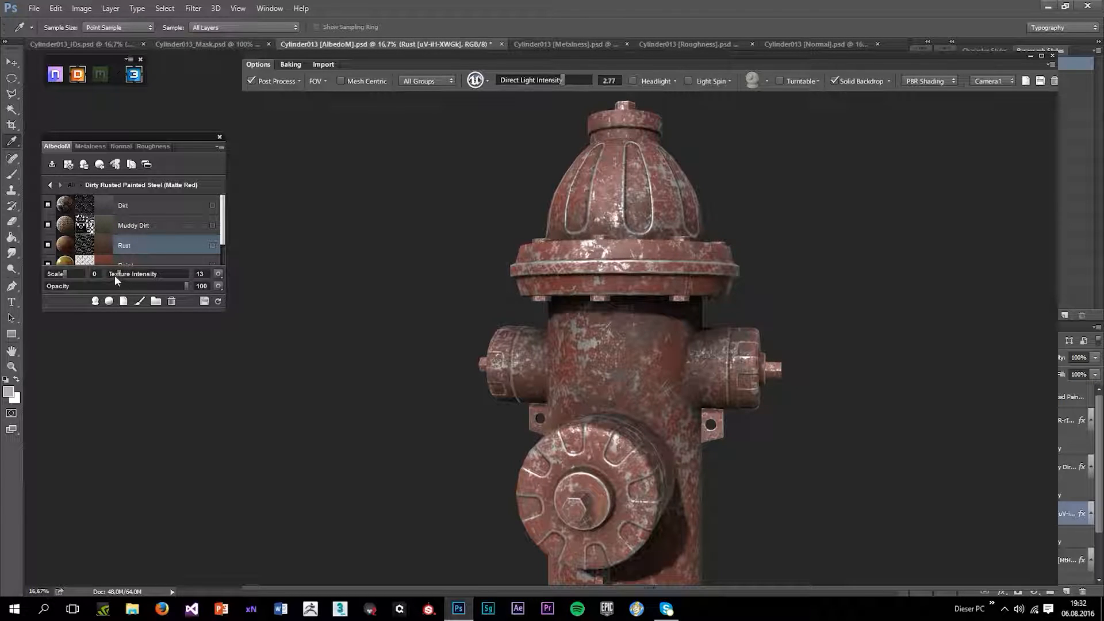
left_click_drag(119, 275, 110, 275)
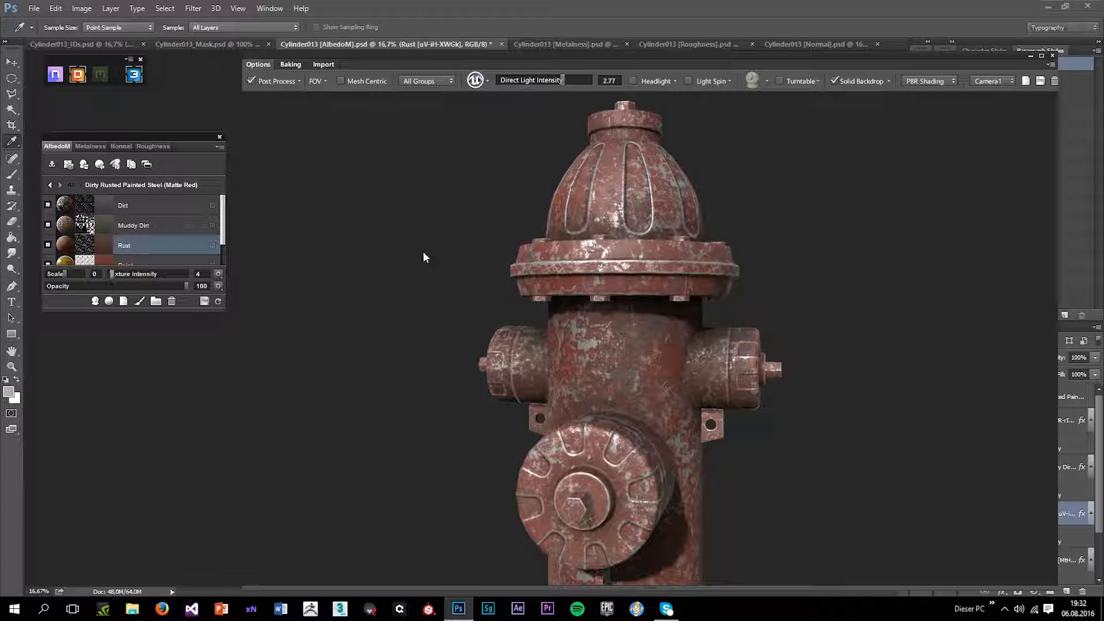
- In the normal map, set the texture intensity of the Dirt layer to 2 and the Rust layer to 5
left_click(121, 146)
left_click(132, 207)
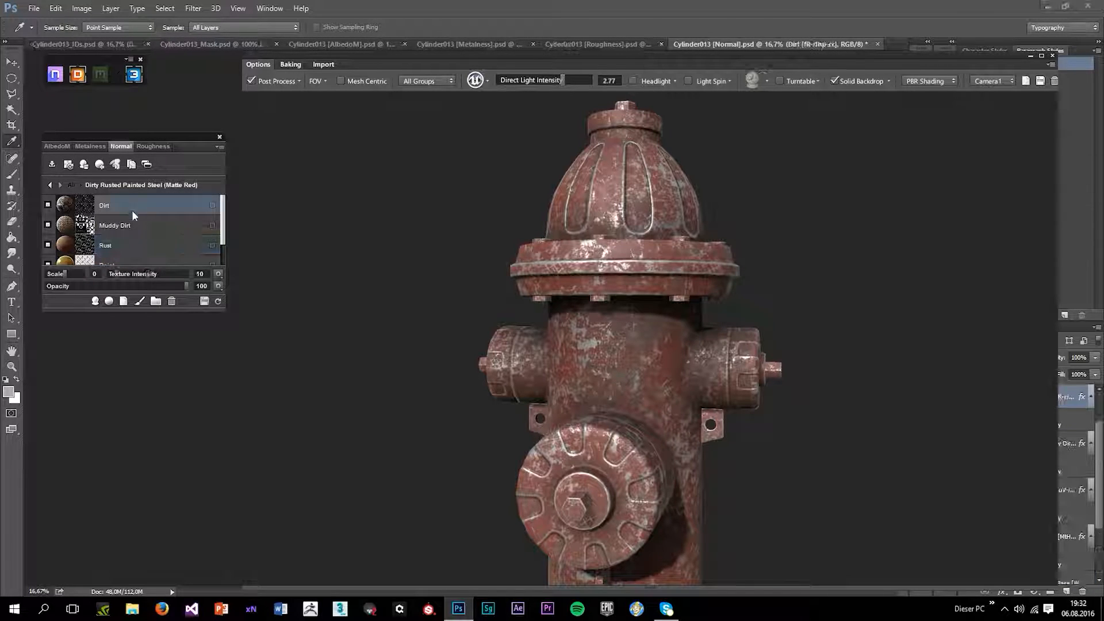
left_click_drag(116, 269, 110, 268)
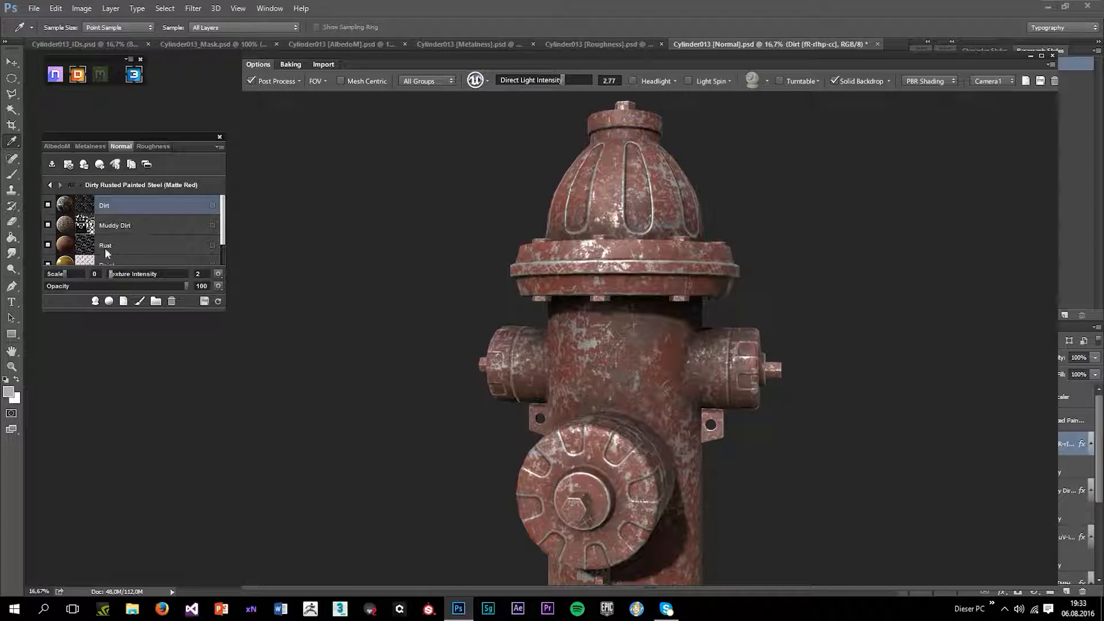
left_click(116, 242)
left_click_drag(140, 274, 112, 273)
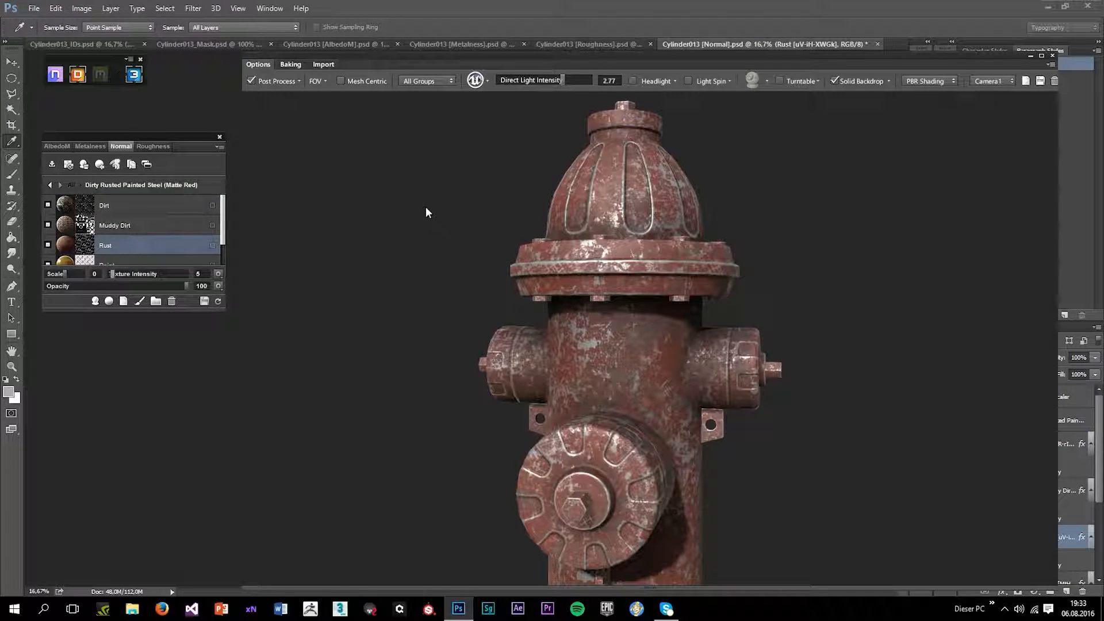
- Return to the albedo map, examine the hydrant's Metalness and Roughness channels up close, and go back to PBR Shading
left_click(51, 149)
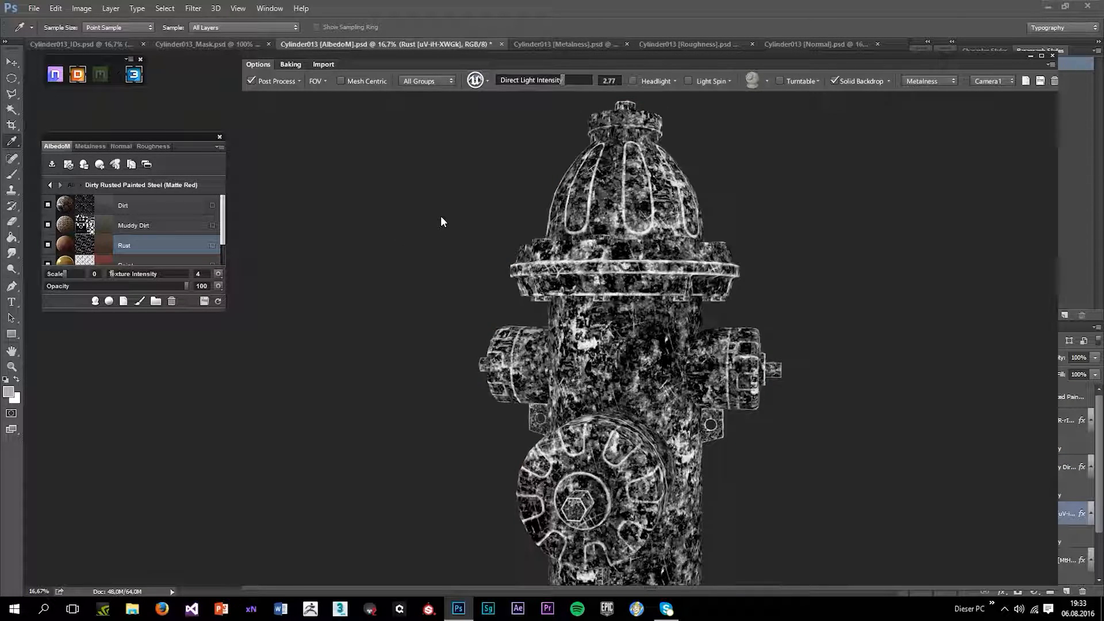
key("Down")
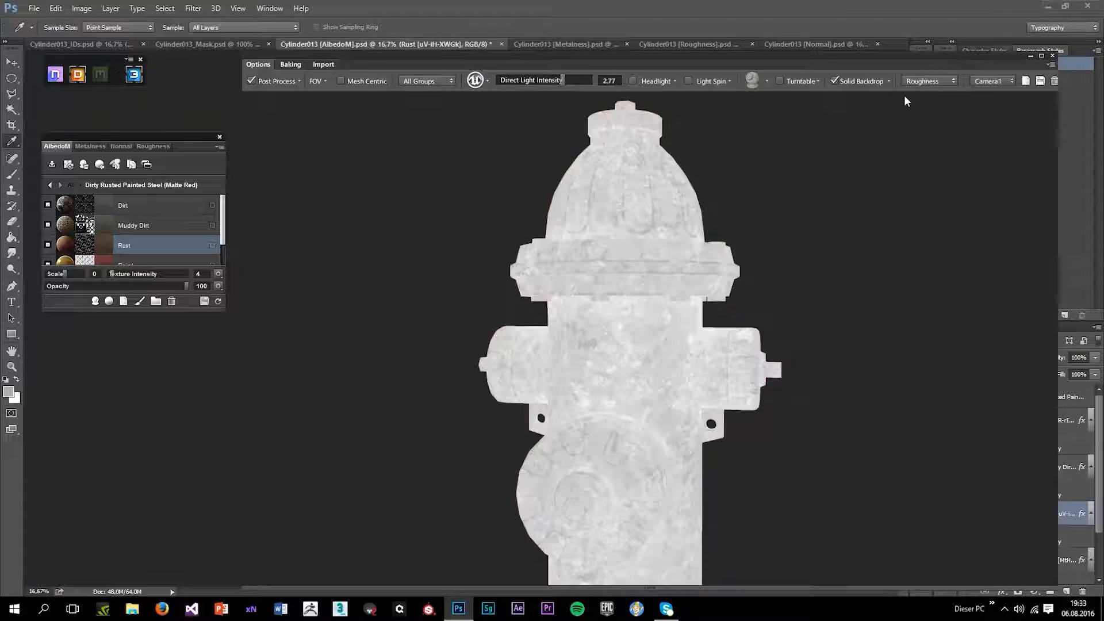
key("Down")
scroll(630, 187, "up", 5)
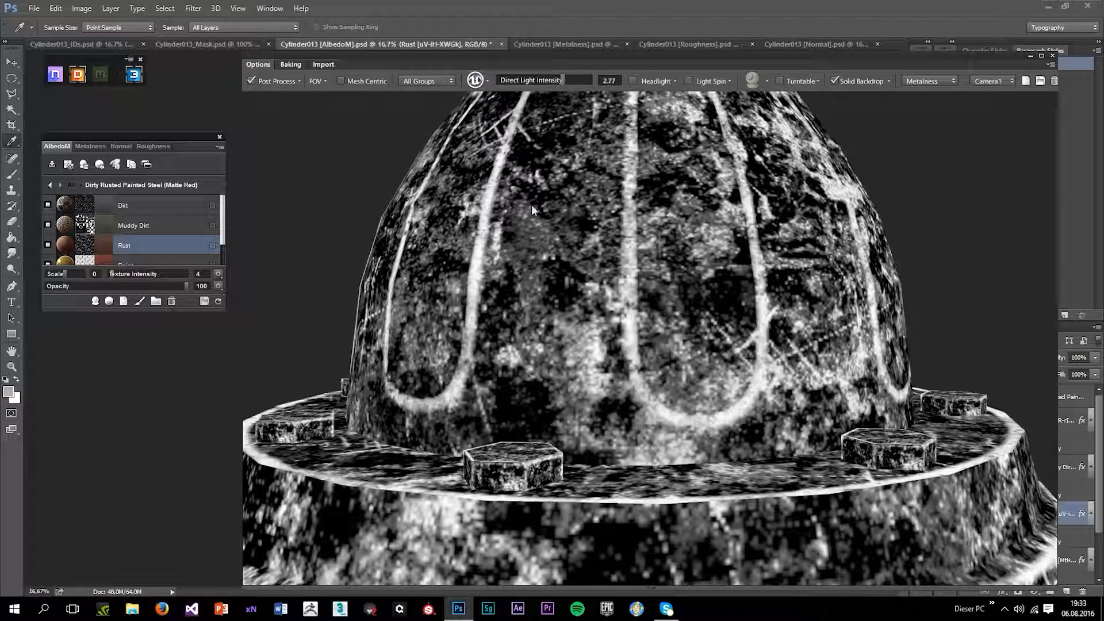
scroll(510, 471, "up", 5)
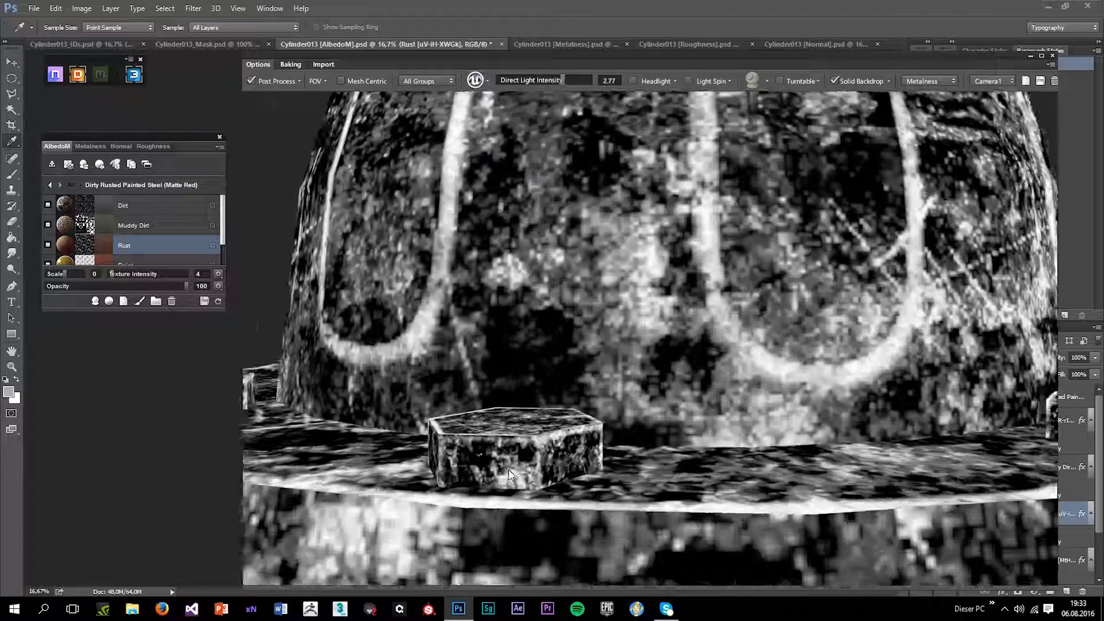
scroll(511, 471, "down", 5)
key("Up")
key("Up")
key("Up")
scroll(536, 399, "down", 5)
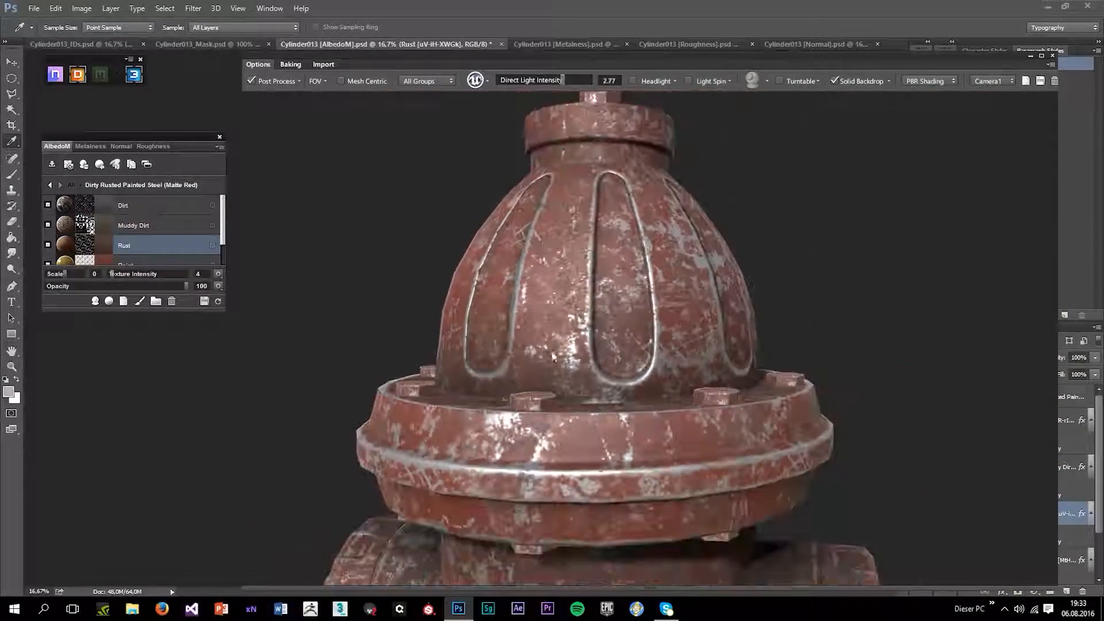
left_click_drag(563, 358, 644, 374)
scroll(460, 230, "up", 5)
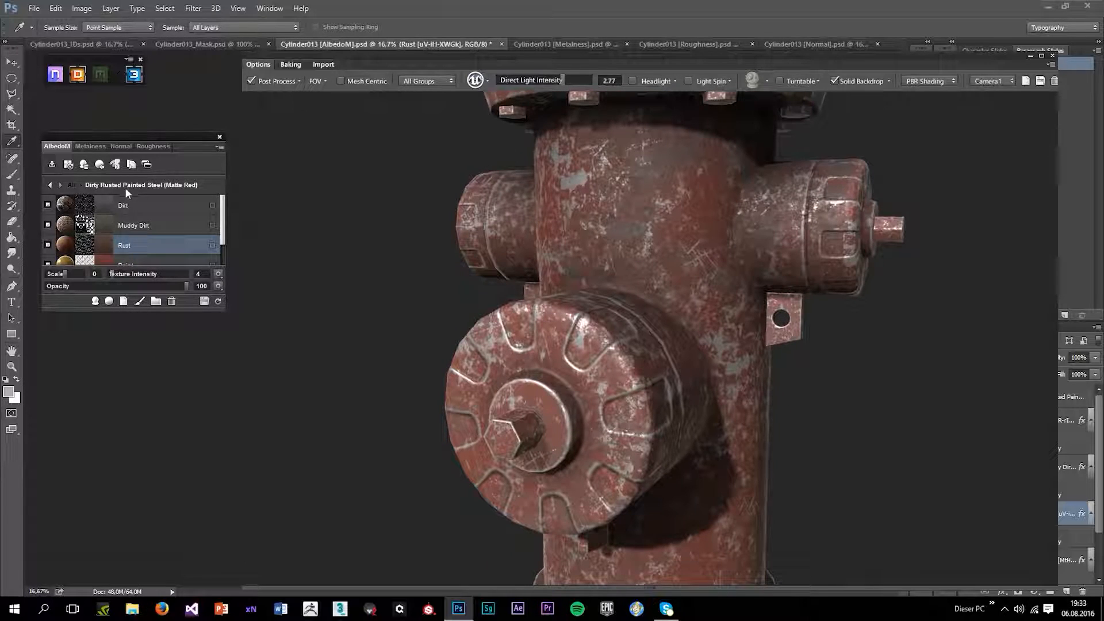
- Open the Paint layer's mask in the Dynamask Editor with full shaded painting and look through its mask controls
scroll(113, 242, "down", 2)
left_click(90, 238)
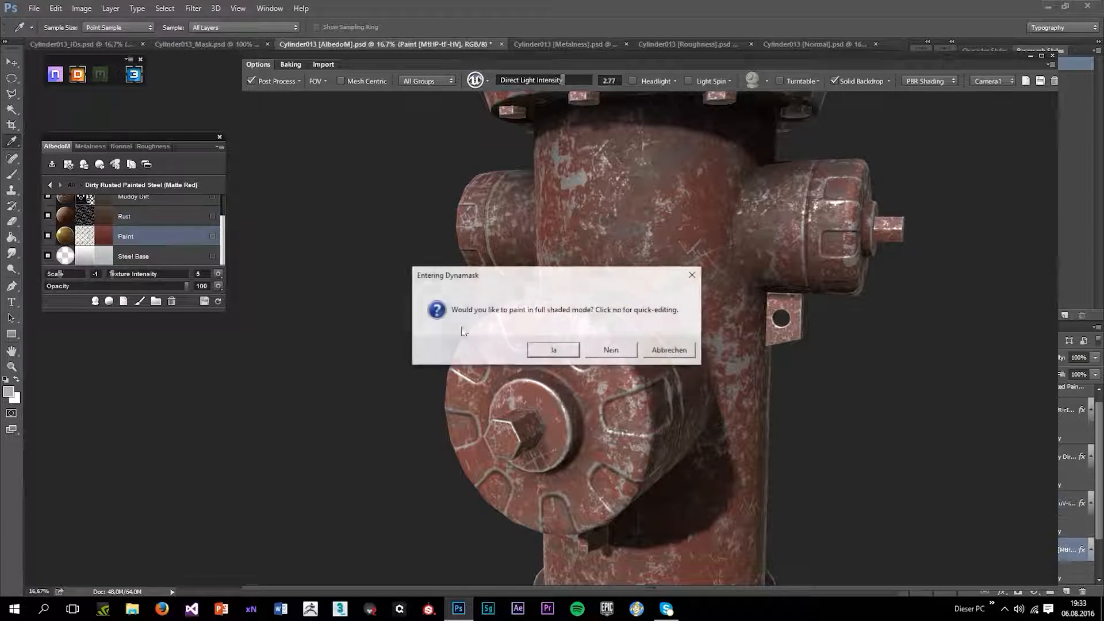
left_click(561, 348)
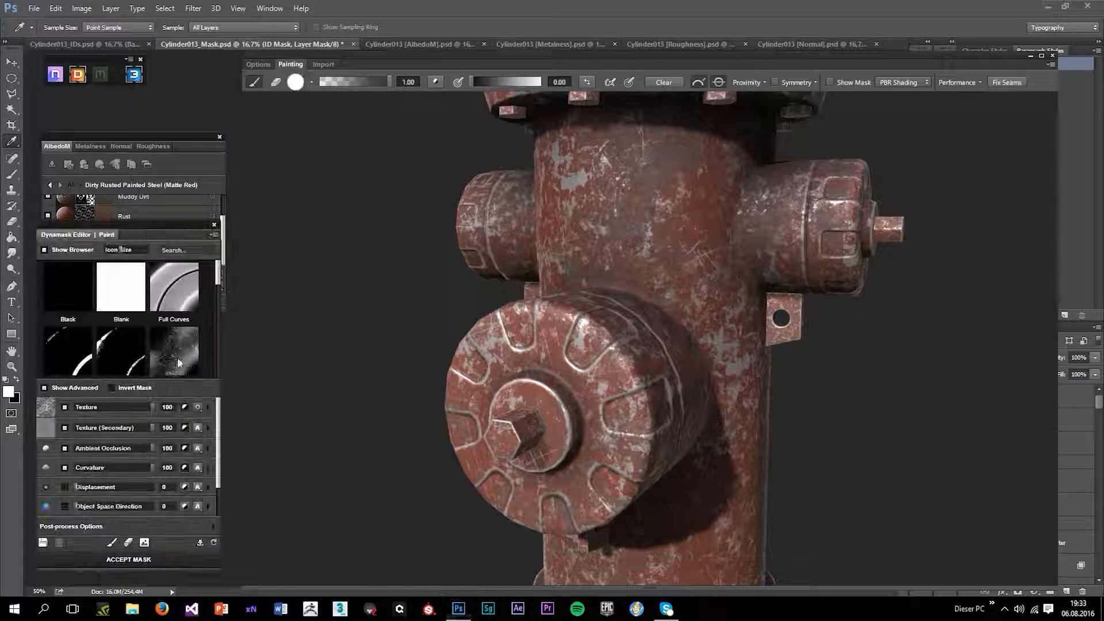
scroll(140, 419, "down", 2)
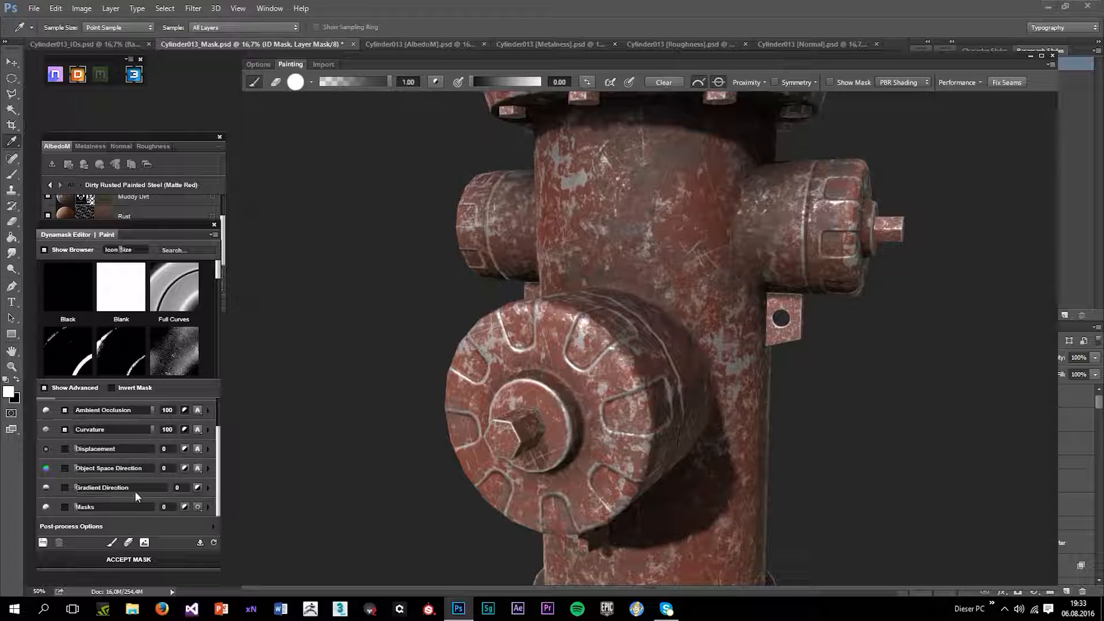
scroll(132, 489, "up", 2)
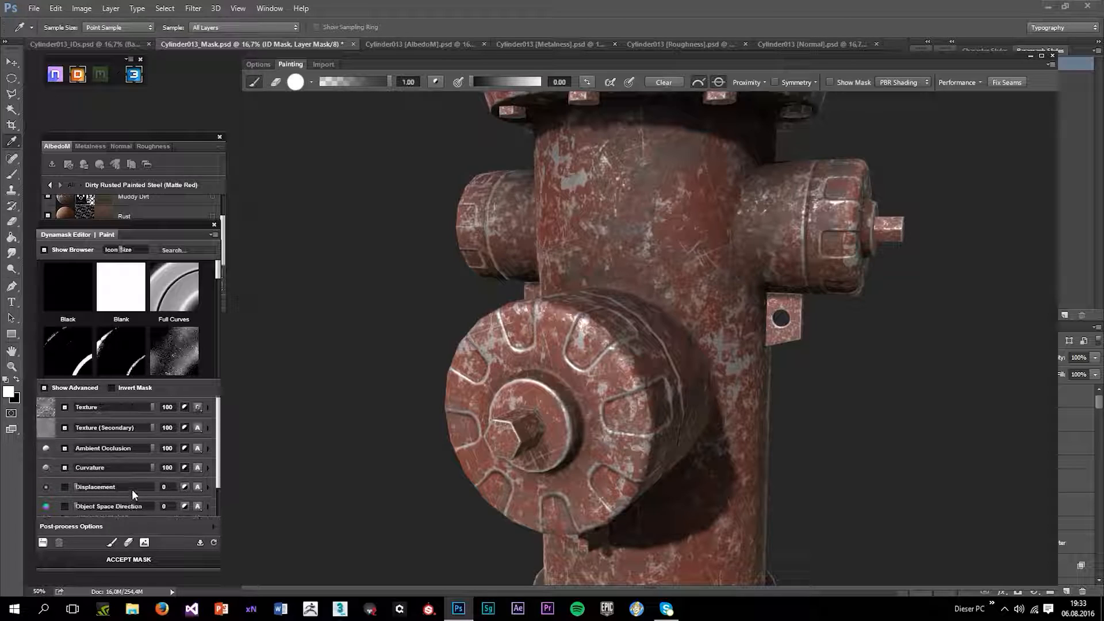
- Expand the paint mask's primary Texture settings and set Brightness to 57, checking the result in mask view
left_click(207, 407)
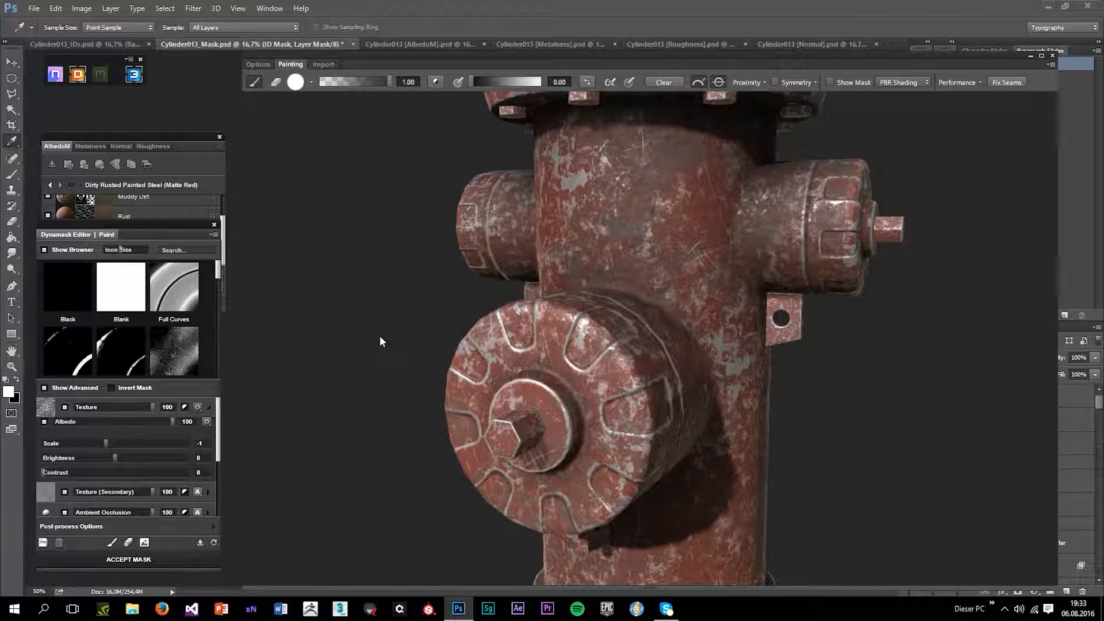
key("m")
left_click_drag(115, 458, 134, 459)
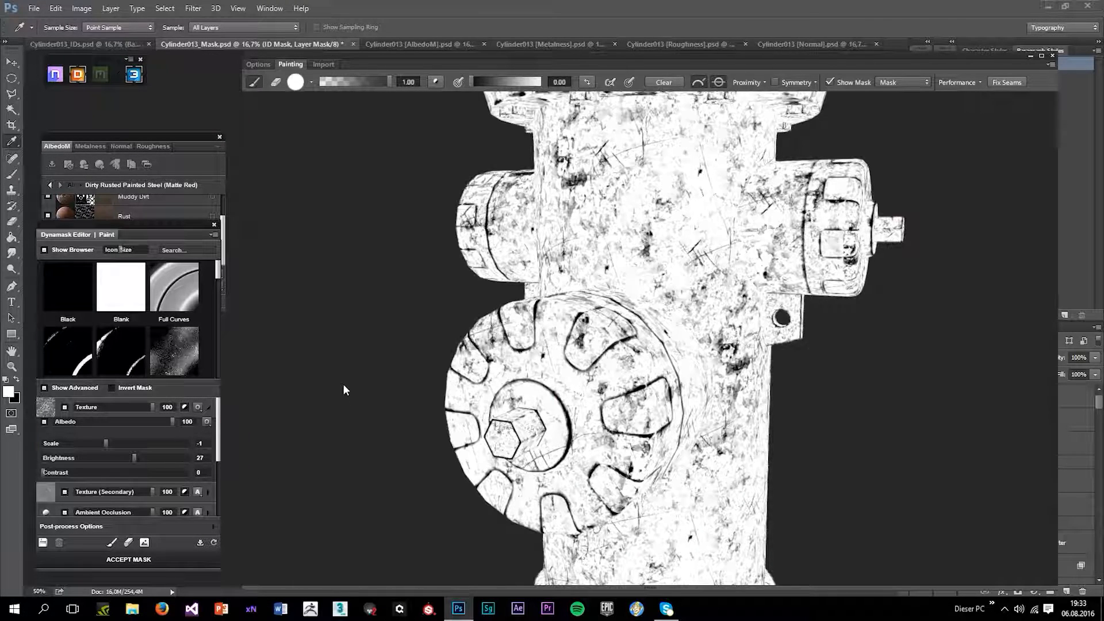
key("m")
left_click(156, 458)
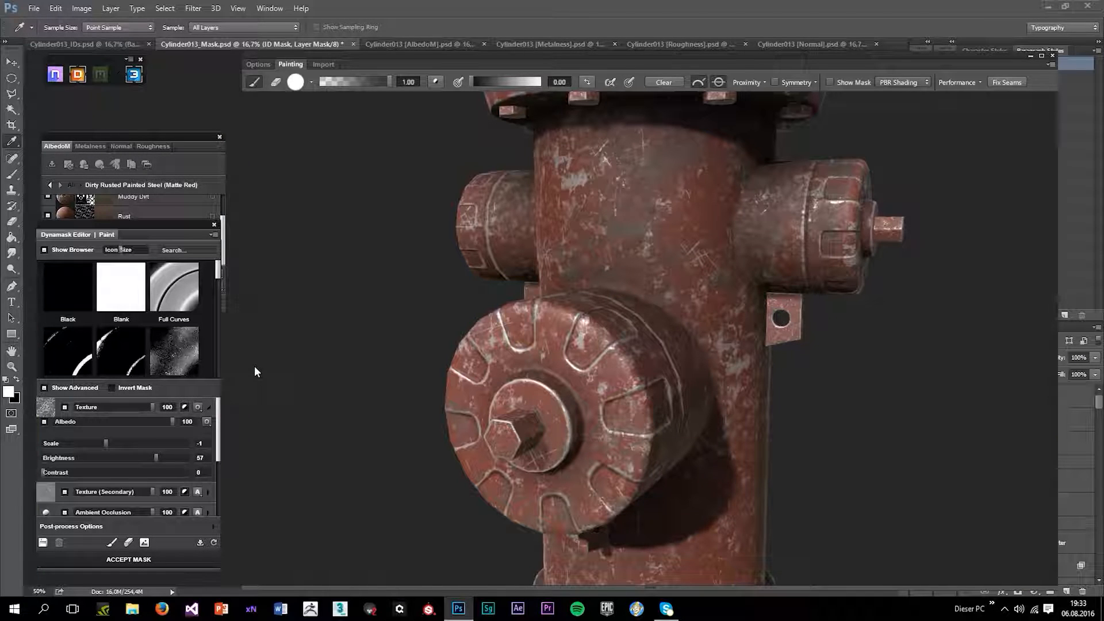
- Raise the primary Texture's Brightness in stages through 75 and 92 to 100, comparing the paint wear around the hydrant
scroll(448, 489, "down", 5)
left_click_drag(449, 489, 500, 489)
scroll(348, 393, "up", 4)
scroll(348, 394, "up", 2)
left_click(169, 458)
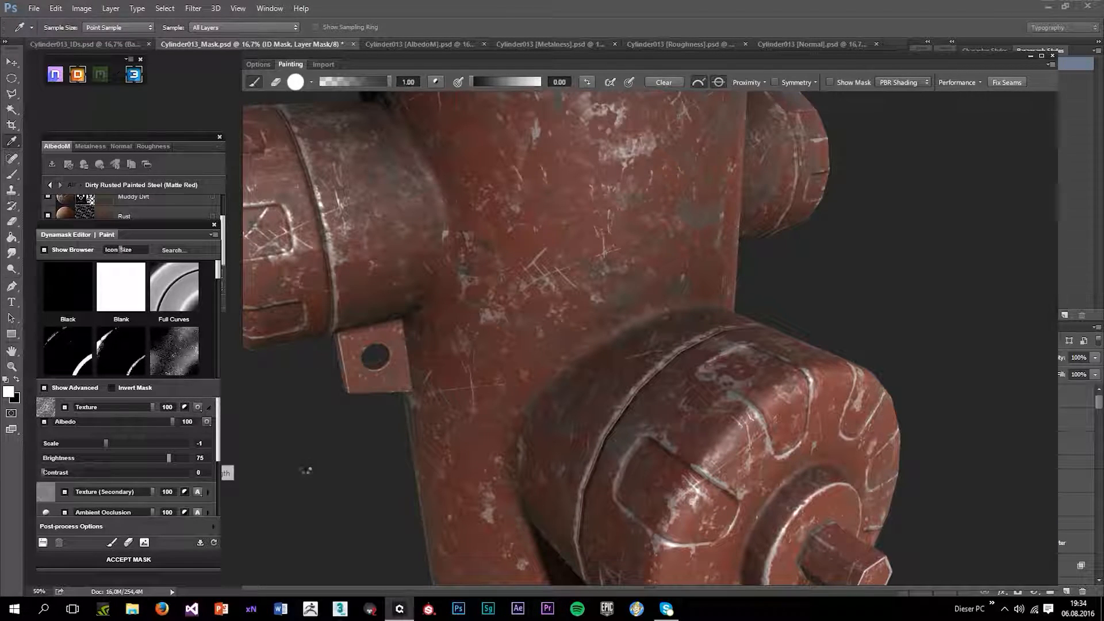
scroll(406, 497, "down", 5)
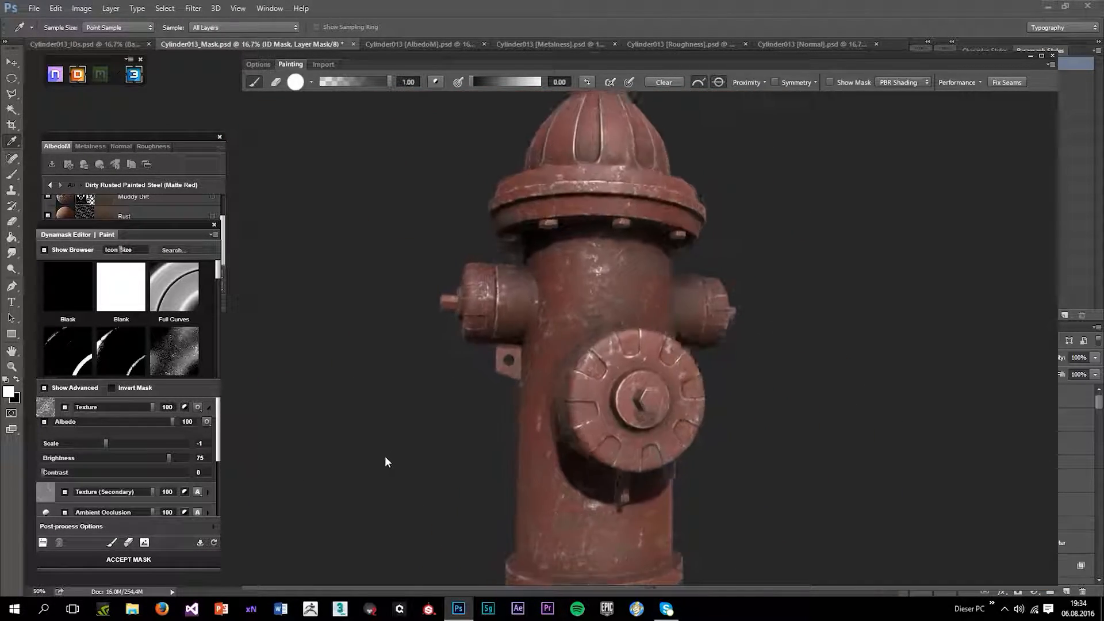
scroll(399, 392, "down", 4)
left_click_drag(400, 392, 430, 392)
scroll(430, 392, "up", 5)
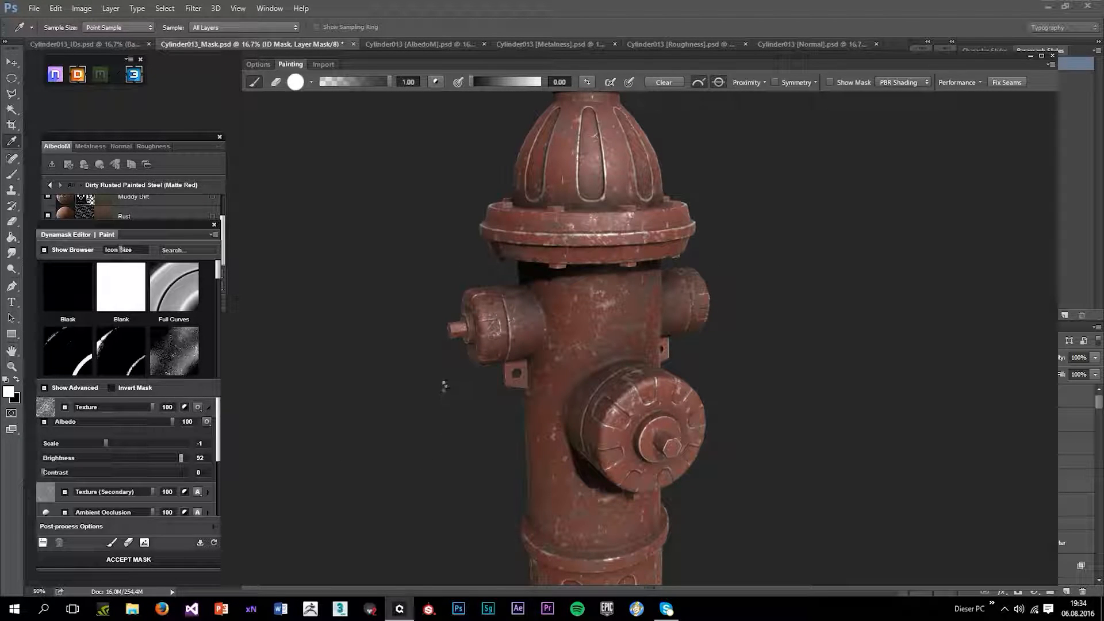
left_click_drag(460, 438, 469, 424)
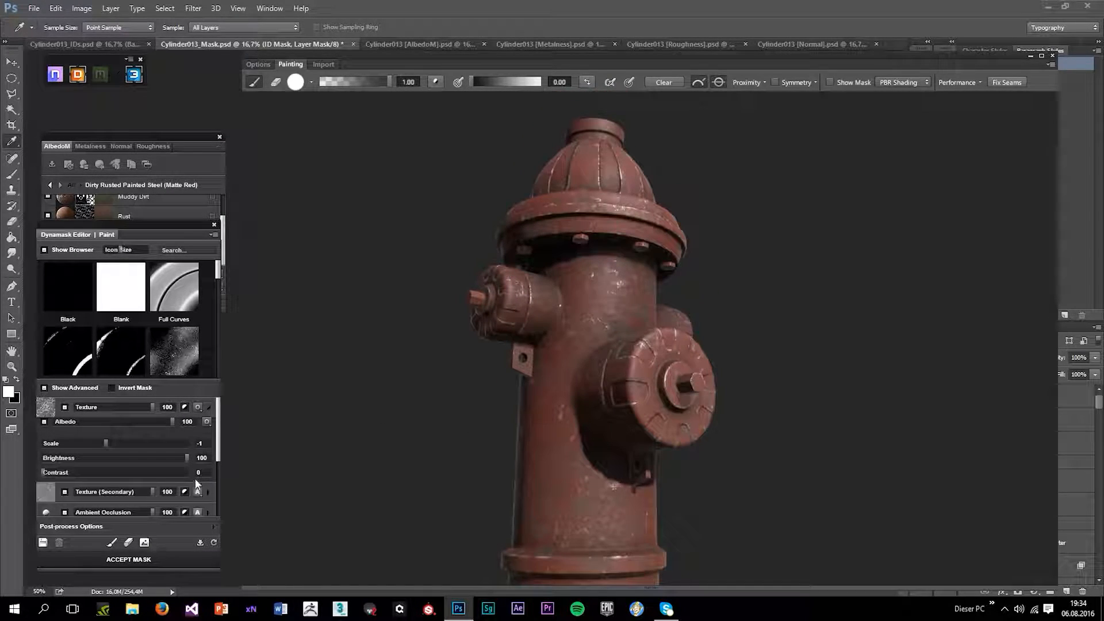
- Expand the paint mask's Texture (Secondary) settings and set its Brightness to 17
left_click(208, 492)
left_click_drag(145, 480, 129, 477)
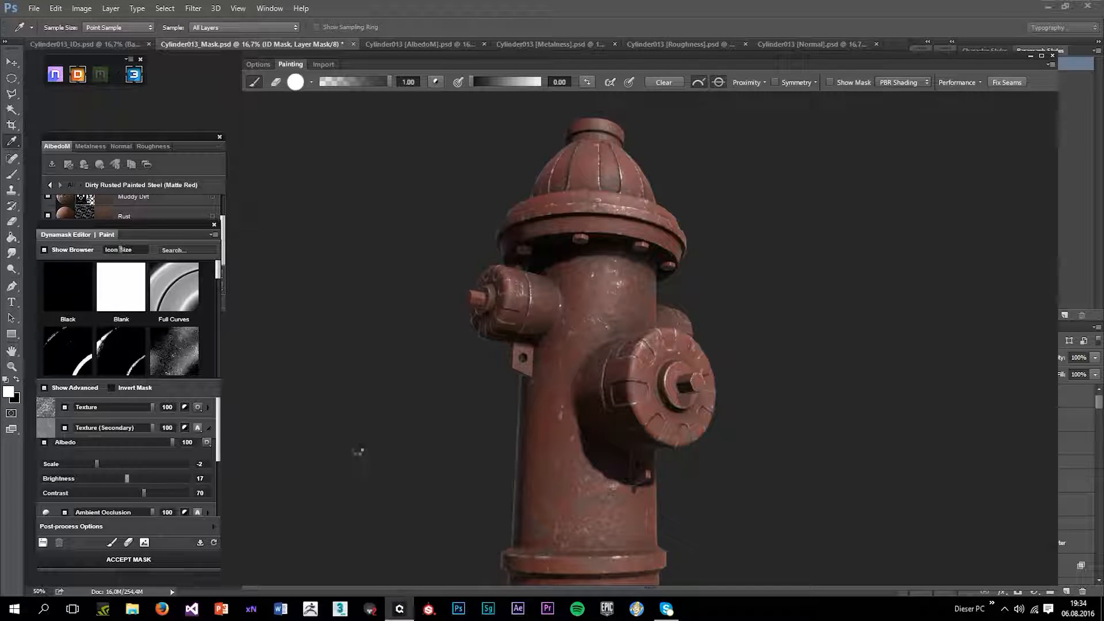
- Set the secondary Texture's Brightness to 54 and the primary Texture's Brightness to 43 in the Paint layer's mask
left_click(154, 475)
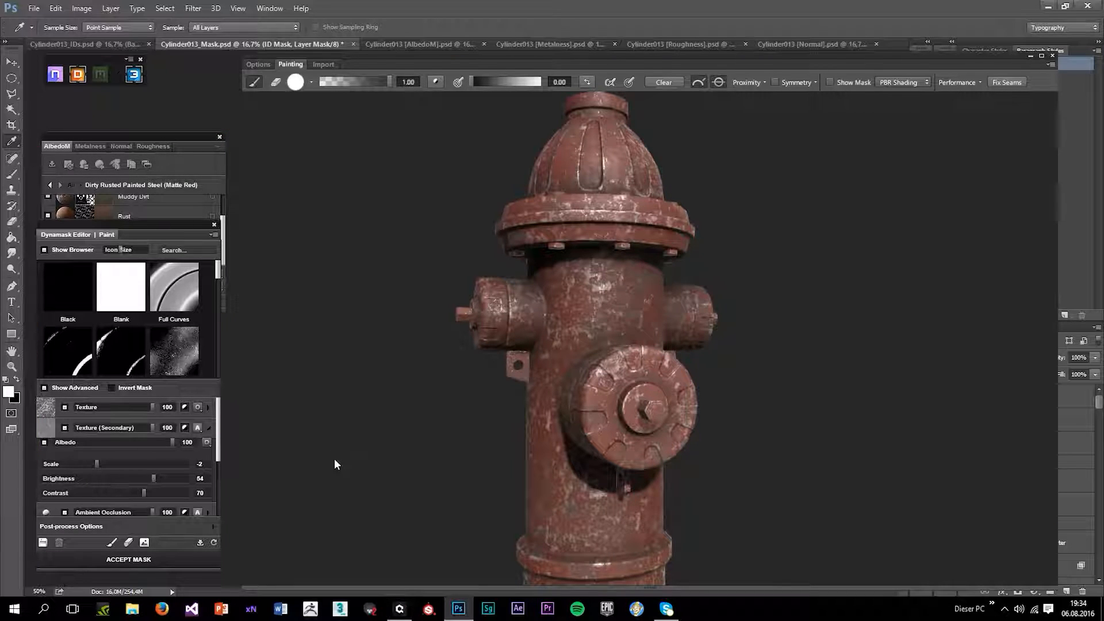
left_click_drag(379, 520, 397, 479)
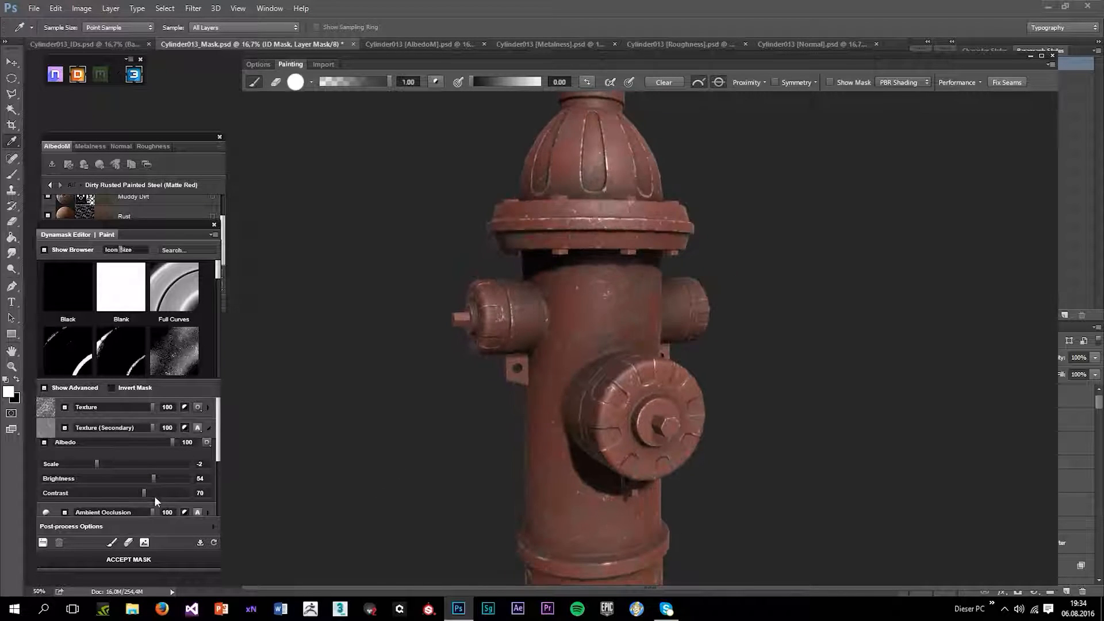
left_click(210, 408)
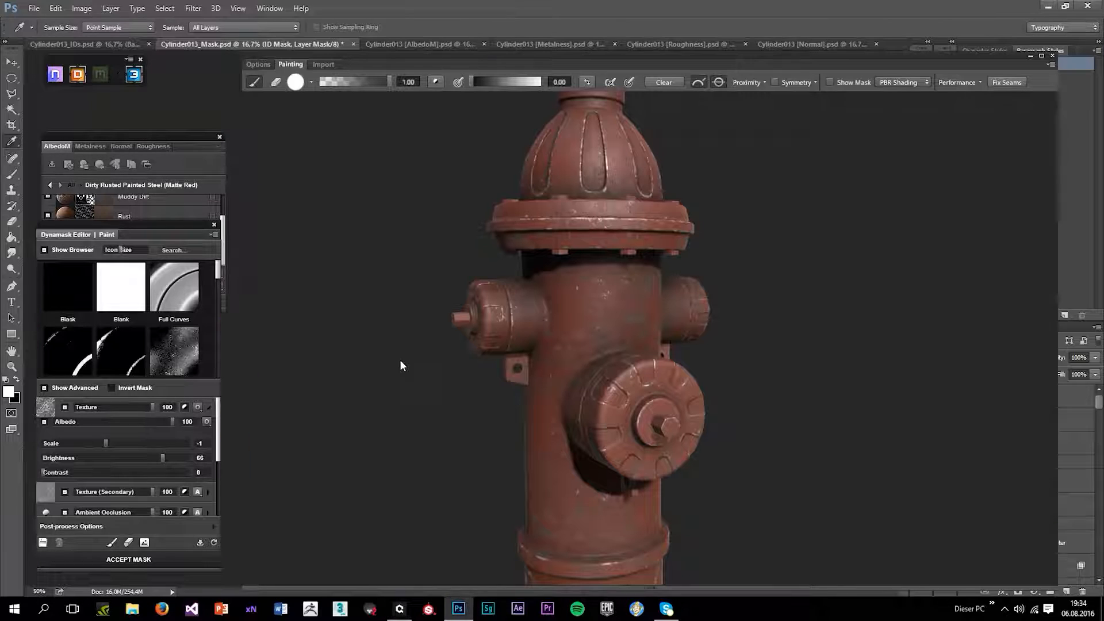
left_click_drag(398, 356, 317, 436)
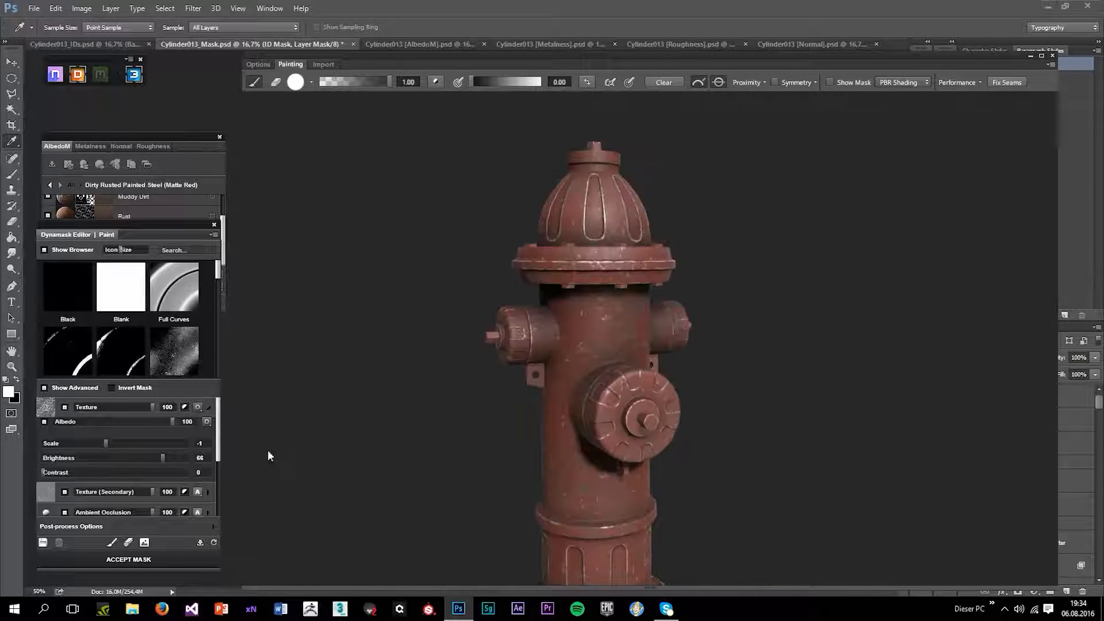
left_click_drag(163, 458, 146, 458)
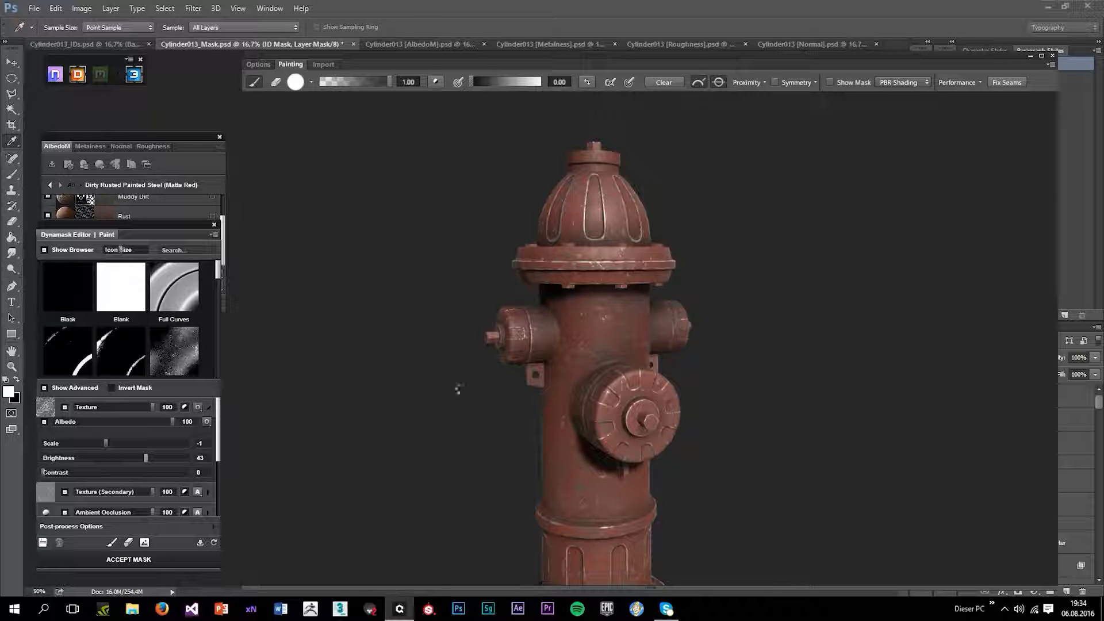
- Try the primary Texture's Brightness at 50 and 67 while comparing the paint wear, and settle on 42
scroll(831, 271, "up", 3)
scroll(811, 244, "down", 5)
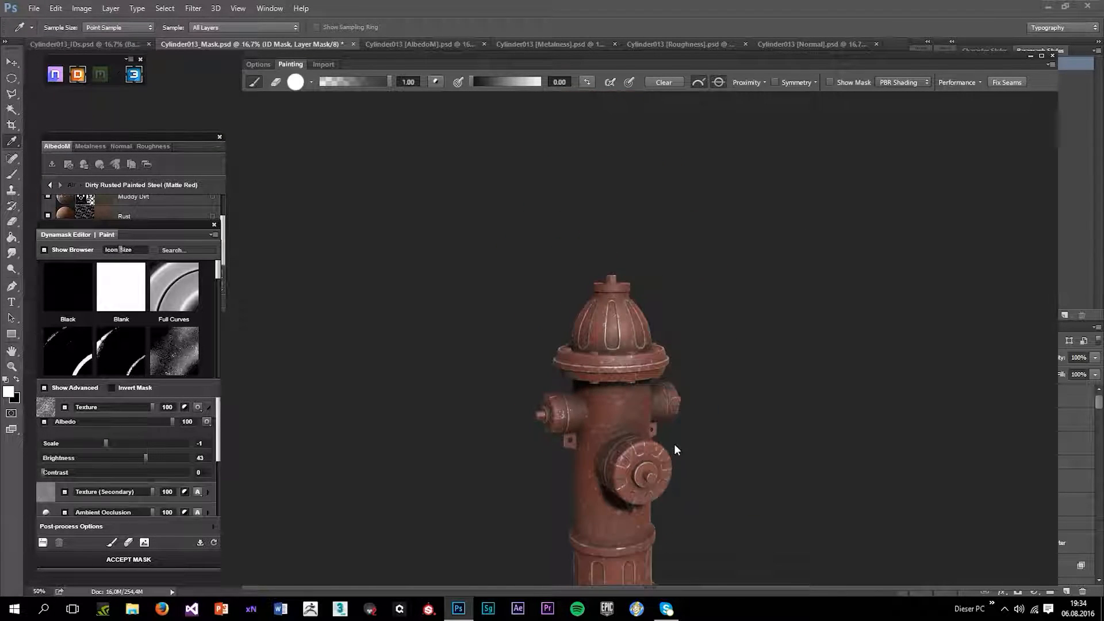
scroll(676, 450, "up", 3)
left_click(150, 457)
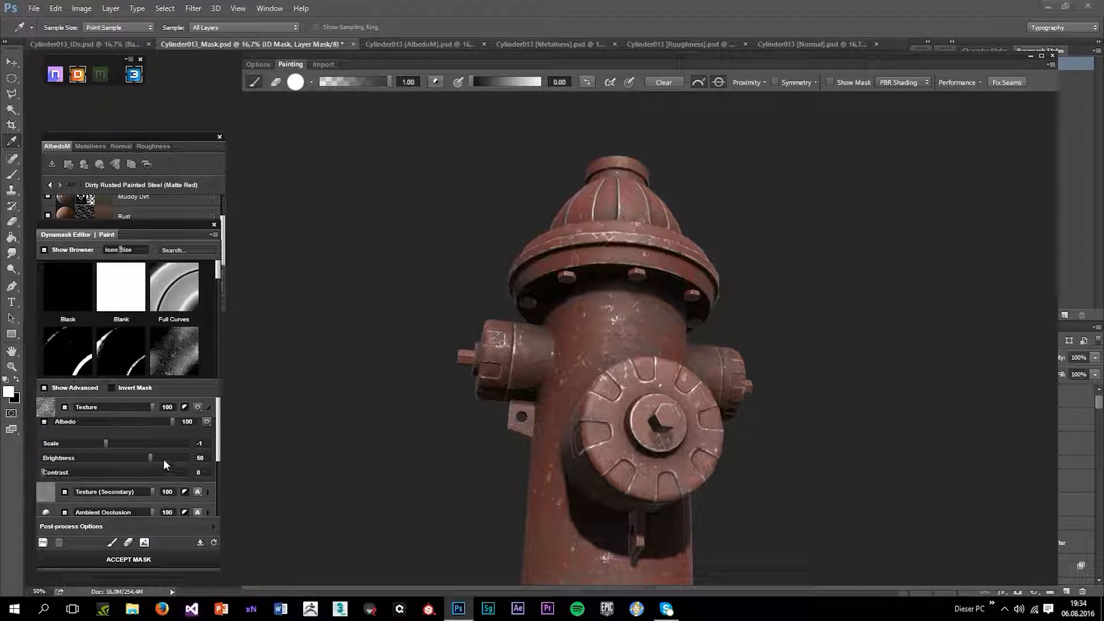
left_click(163, 459)
left_click_drag(357, 409, 458, 431)
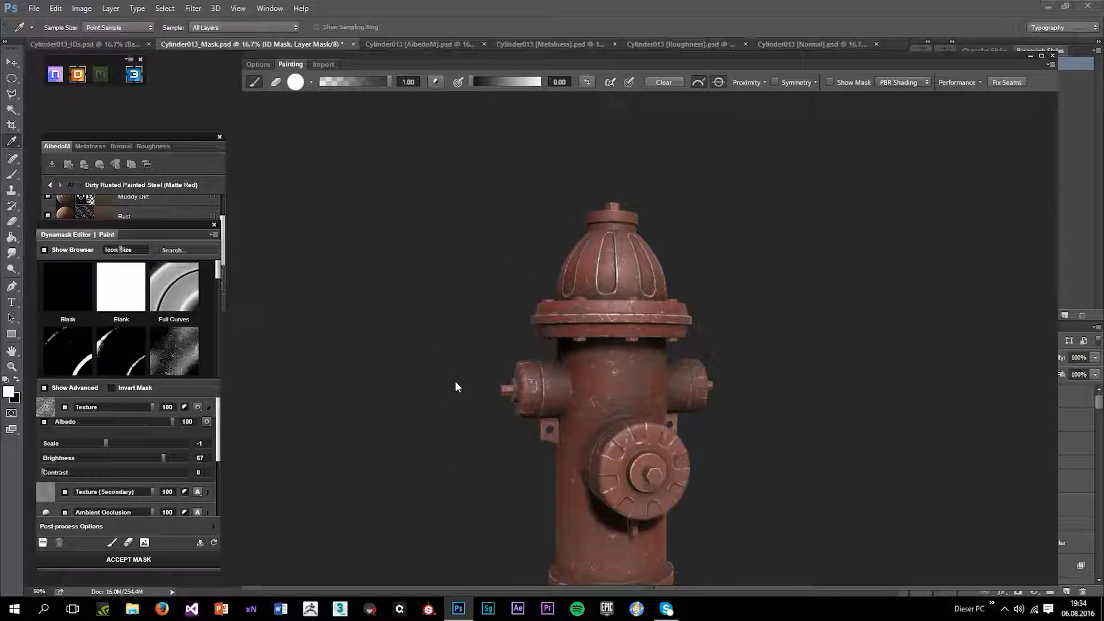
scroll(616, 447, "up", 5)
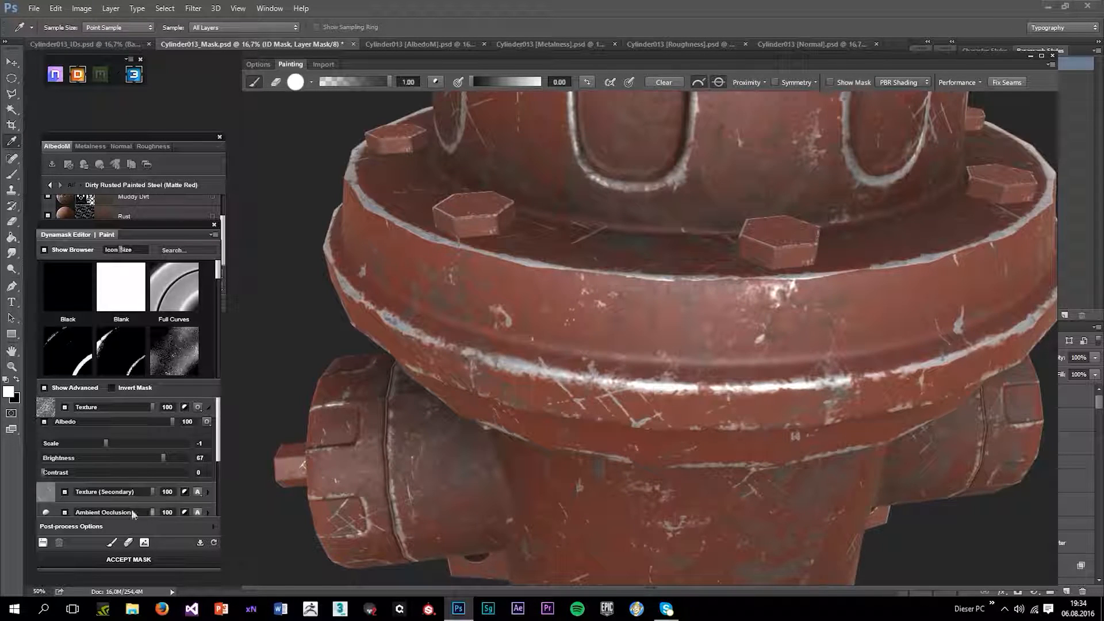
left_click(145, 460)
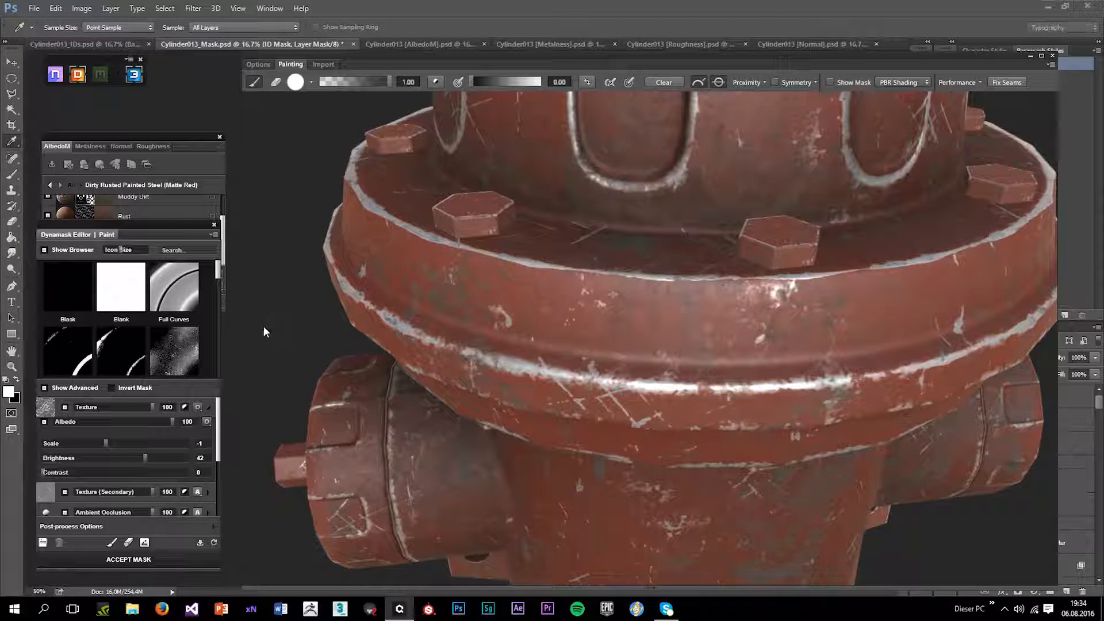
- Inspect the paint wear on the hydrant's cap, flange and barrel up close, and accept the paint mask
scroll(650, 534, "down", 5)
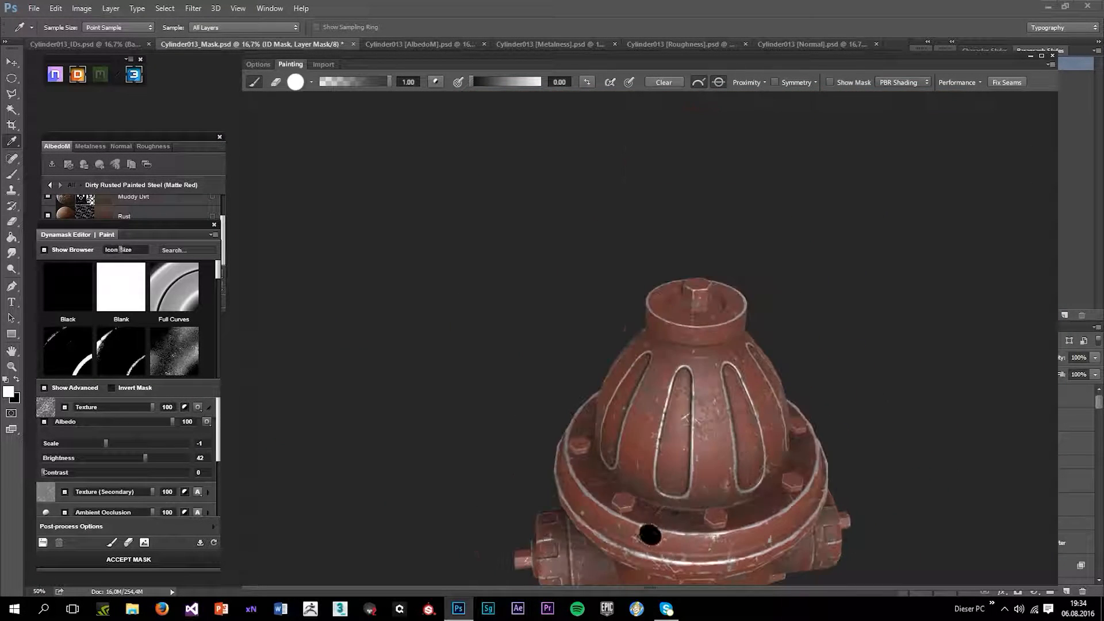
left_click_drag(650, 534, 648, 446)
left_click_drag(680, 517, 665, 269)
scroll(665, 268, "down", 5)
left_click_drag(661, 322, 704, 448)
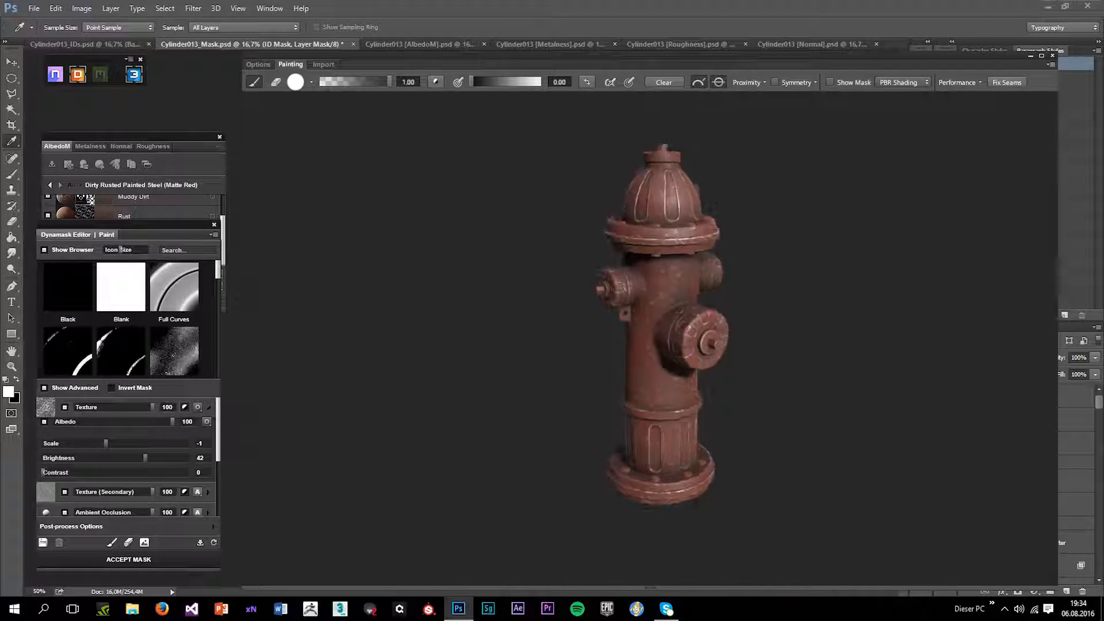
scroll(562, 451, "up", 10)
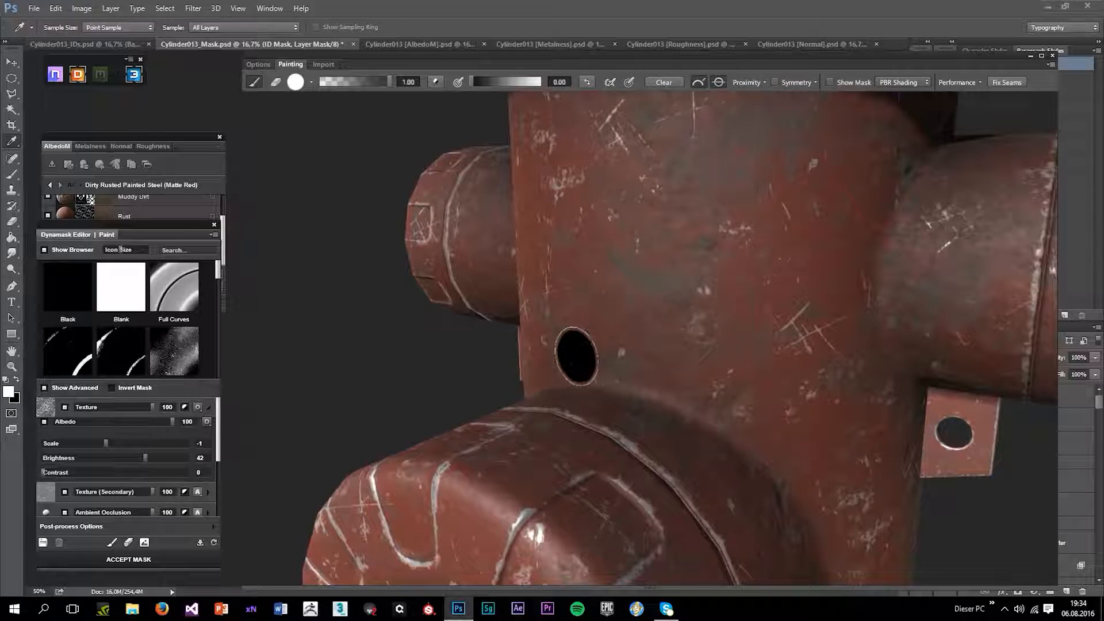
left_click_drag(562, 403, 517, 357)
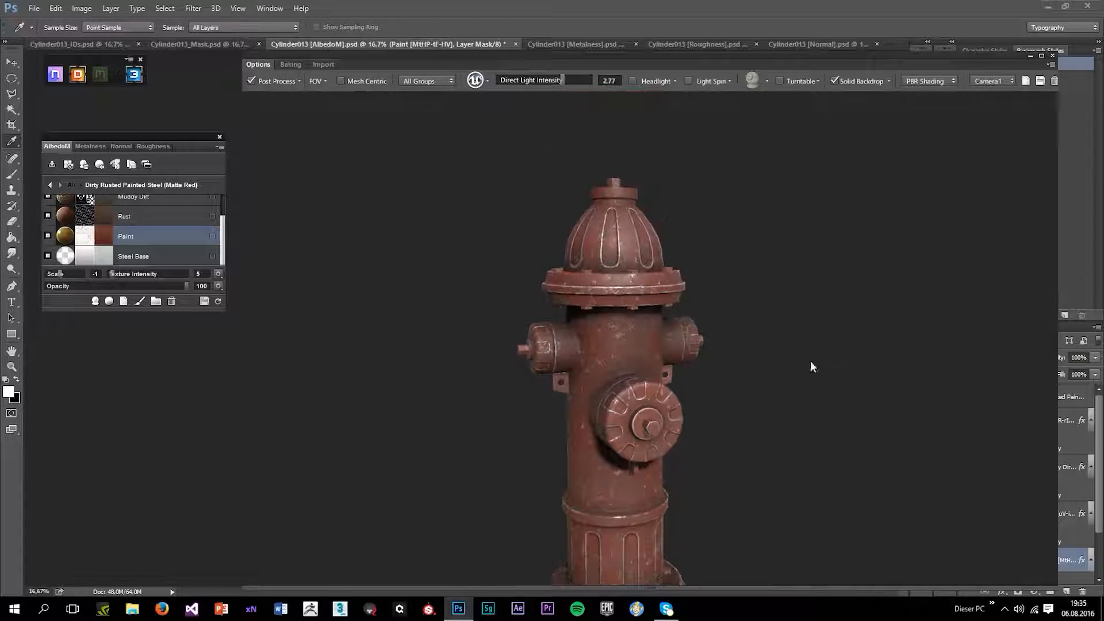
- Change the Steel Base layer's albedo colour to a darker neutral grey
double_click(112, 251)
mouse_move(390, 298)
left_mouse_down()
mouse_move(384, 314)
mouse_move(369, 307)
left_mouse_up()
left_click(645, 210)
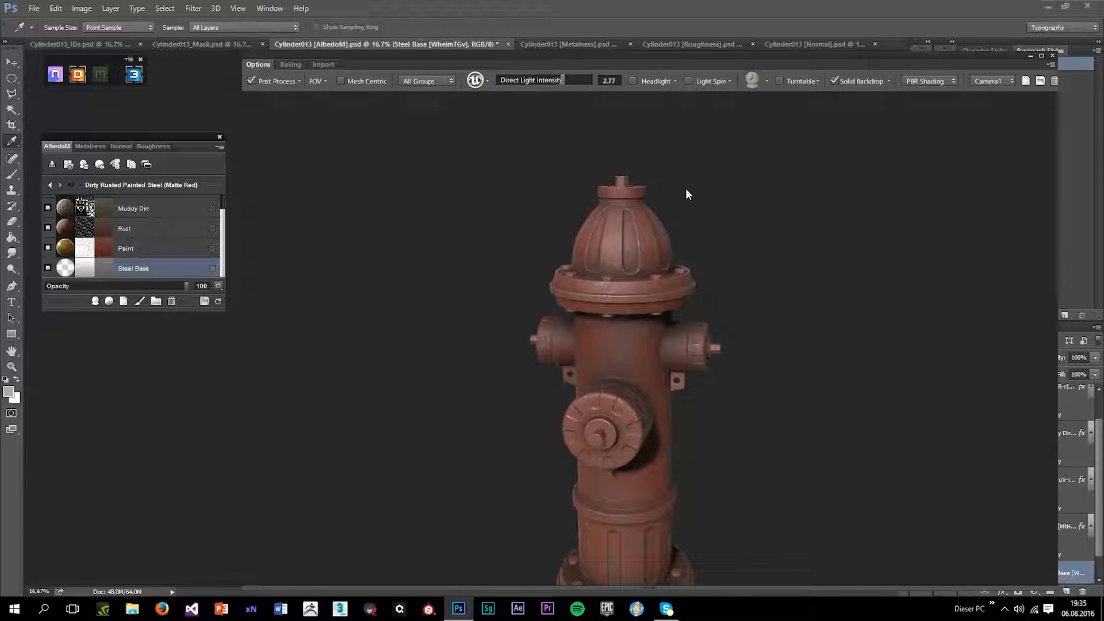
- Lower the Rust layer's opacity in the Normal map to 70 and further, judging it on a side outlet
scroll(647, 271, "up", 6)
left_click_drag(602, 352, 567, 274)
left_click_drag(602, 354, 778, 338)
scroll(535, 386, "up", 10)
left_click_drag(535, 344, 489, 397)
left_click(93, 147)
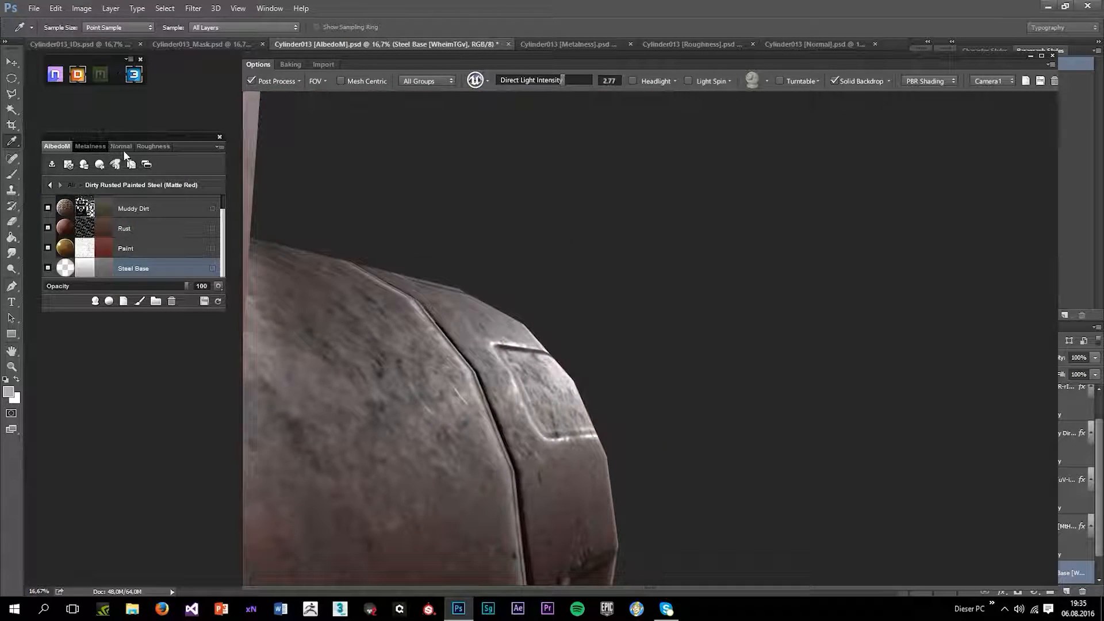
left_click(124, 147)
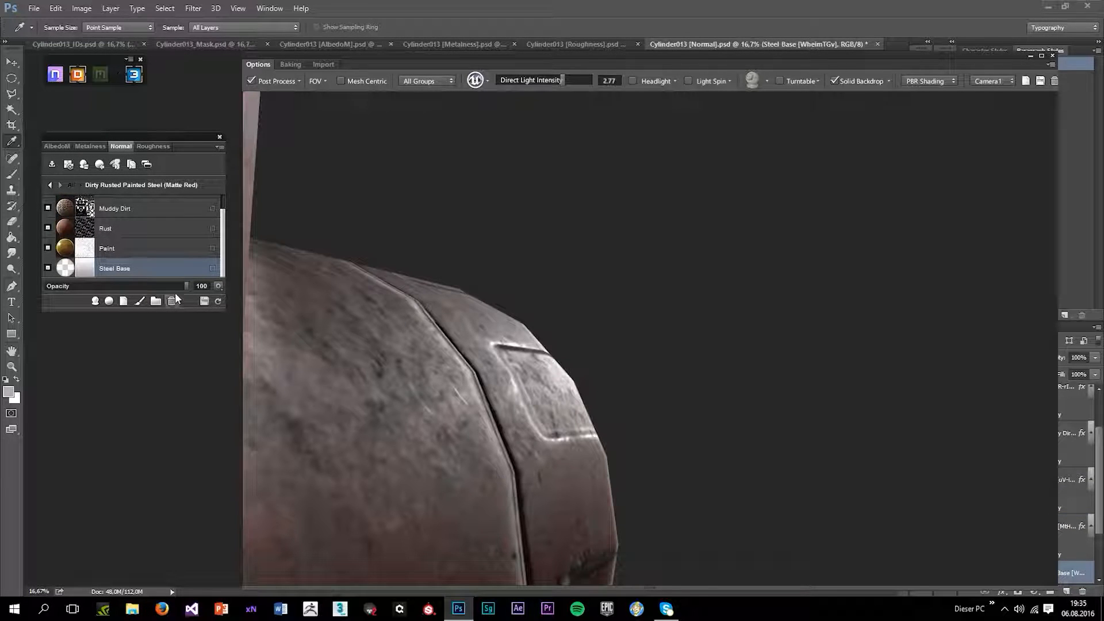
left_click(130, 229)
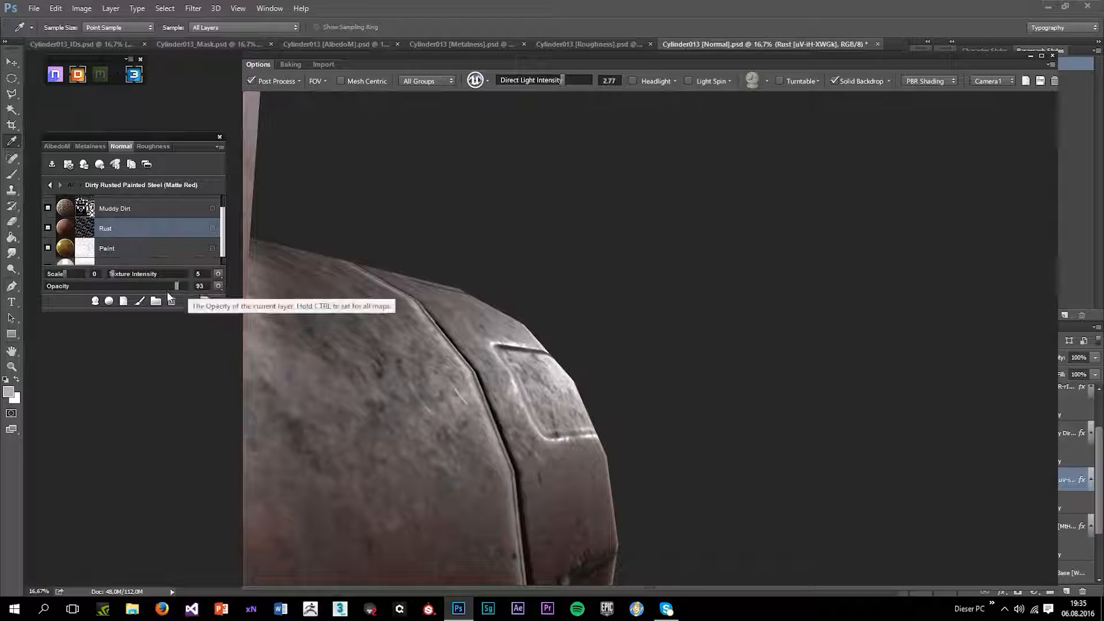
left_click_drag(187, 287, 145, 287)
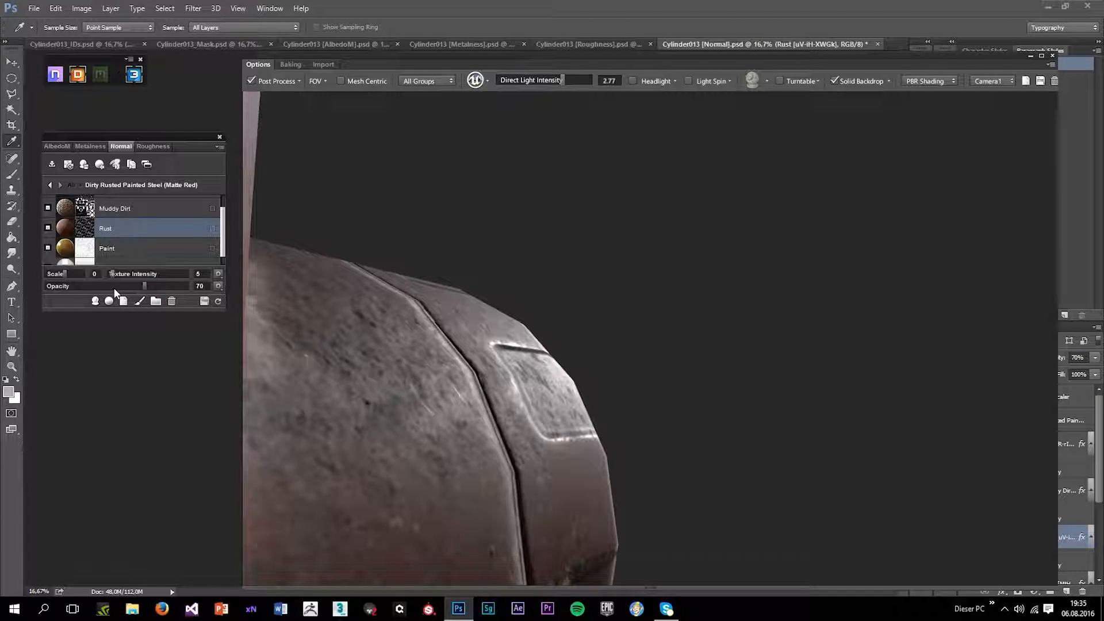
left_click(128, 286)
- Set the Muddy Dirt layer's opacity in the Normal map to 77 and check the surface around the hydrant
left_click(143, 208)
left_click(154, 286)
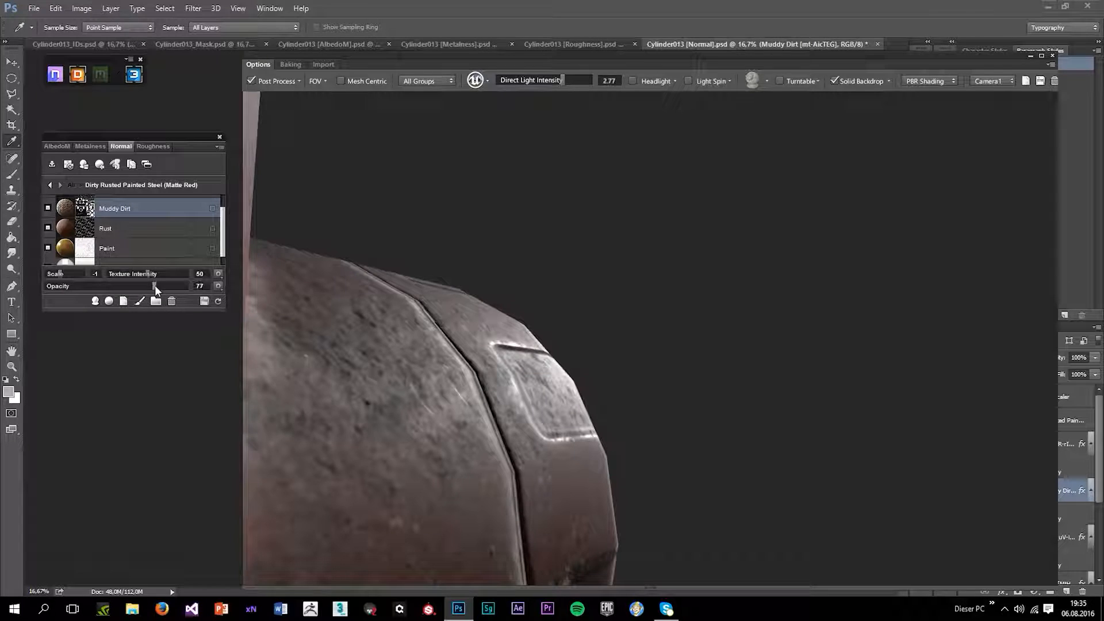
left_click_drag(574, 194, 696, 349)
scroll(695, 345, "down", 10)
left_click_drag(691, 288, 692, 382)
scroll(575, 254, "up", 10)
left_click_drag(693, 341, 636, 348)
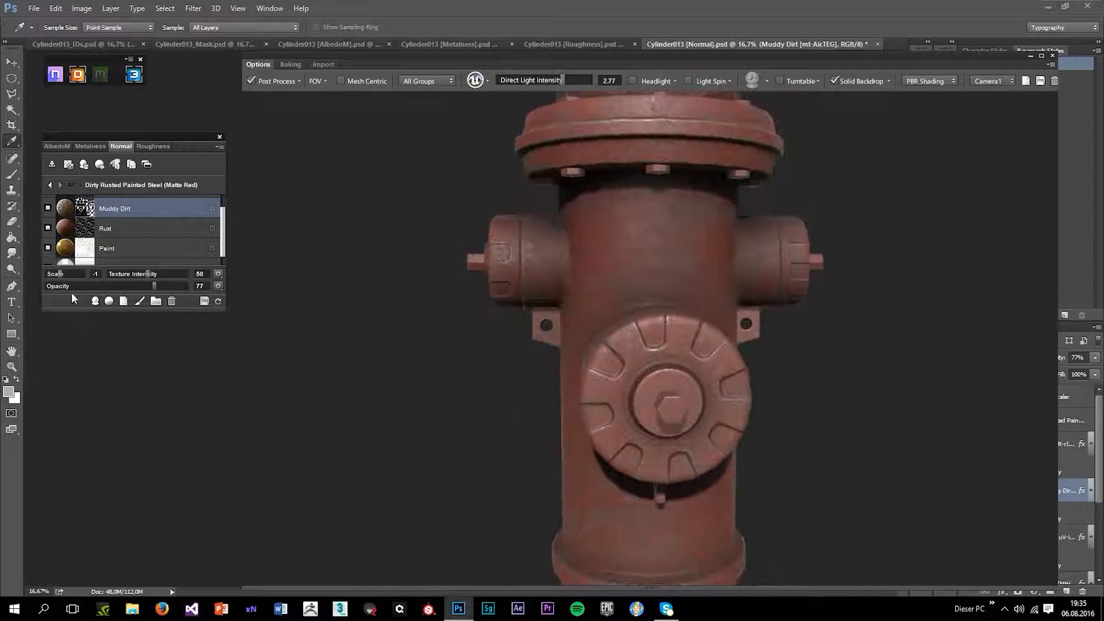
- Change the Paint layer's albedo colour to a bright orange-red and view the whole hydrant with it
left_click(59, 146)
left_click(108, 249)
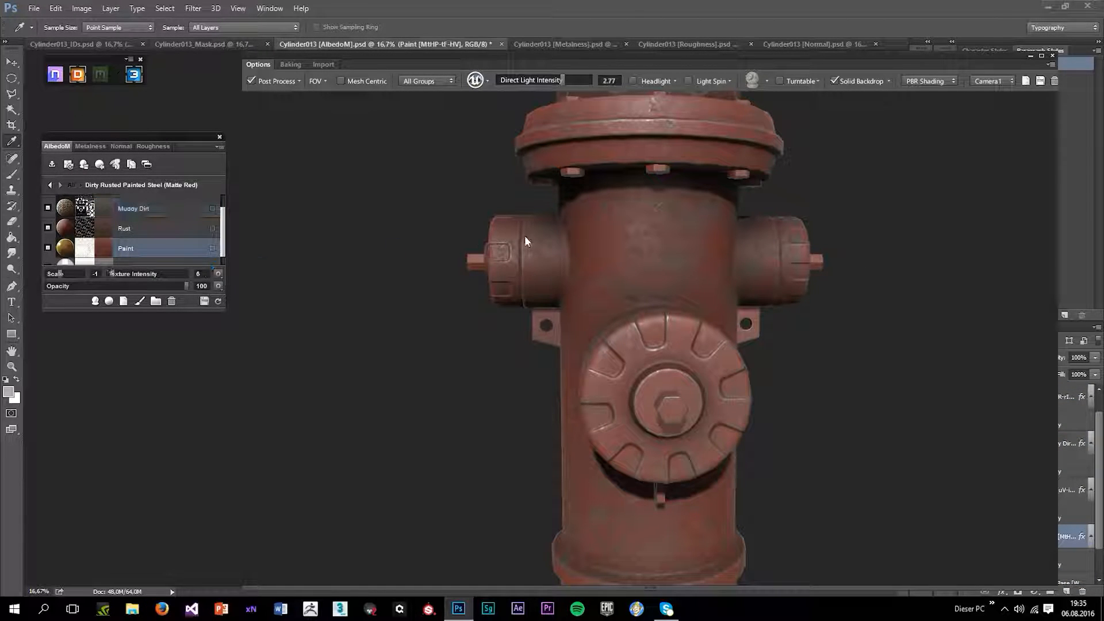
mouse_move(495, 313)
left_mouse_down()
mouse_move(499, 263)
mouse_move(513, 263)
left_mouse_up()
left_click(651, 215)
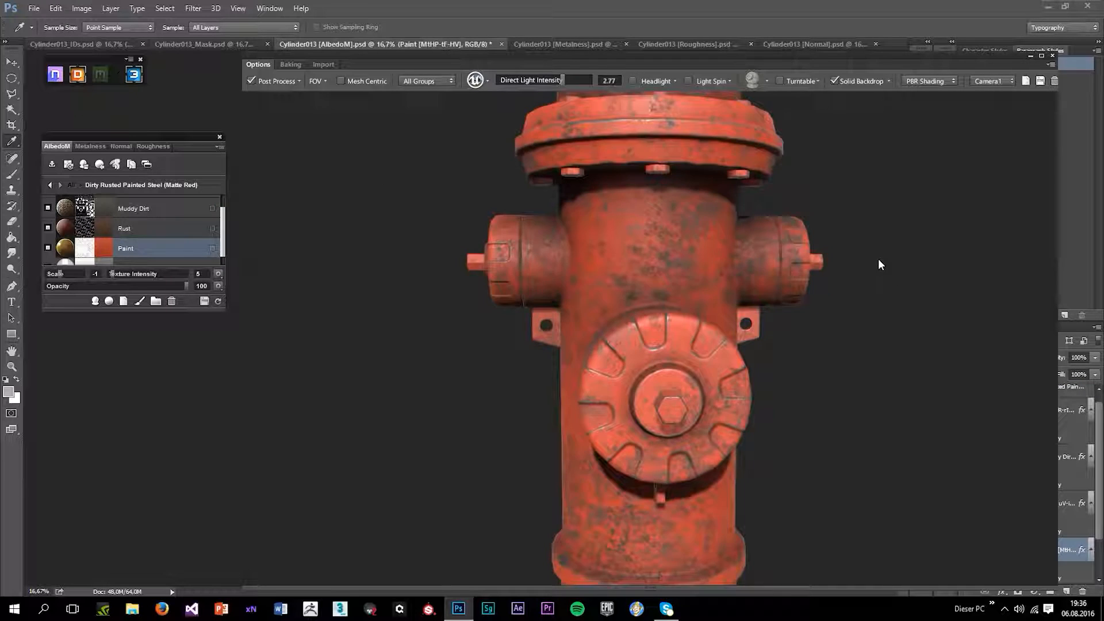
scroll(878, 258, "down", 5)
left_click_drag(792, 262, 659, 412)
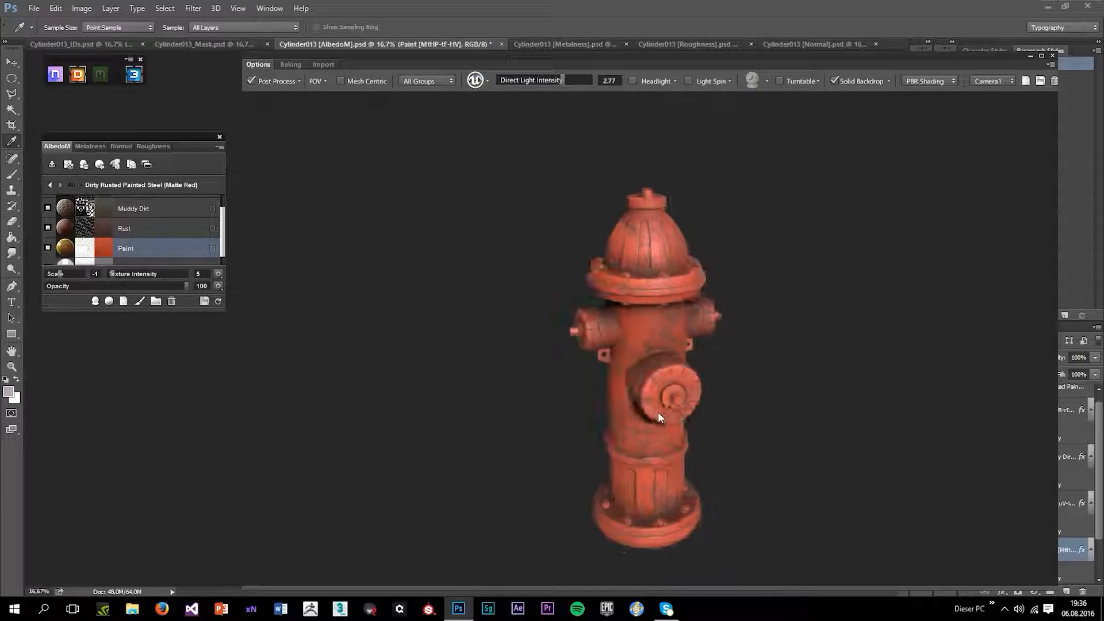
scroll(613, 351, "up", 5)
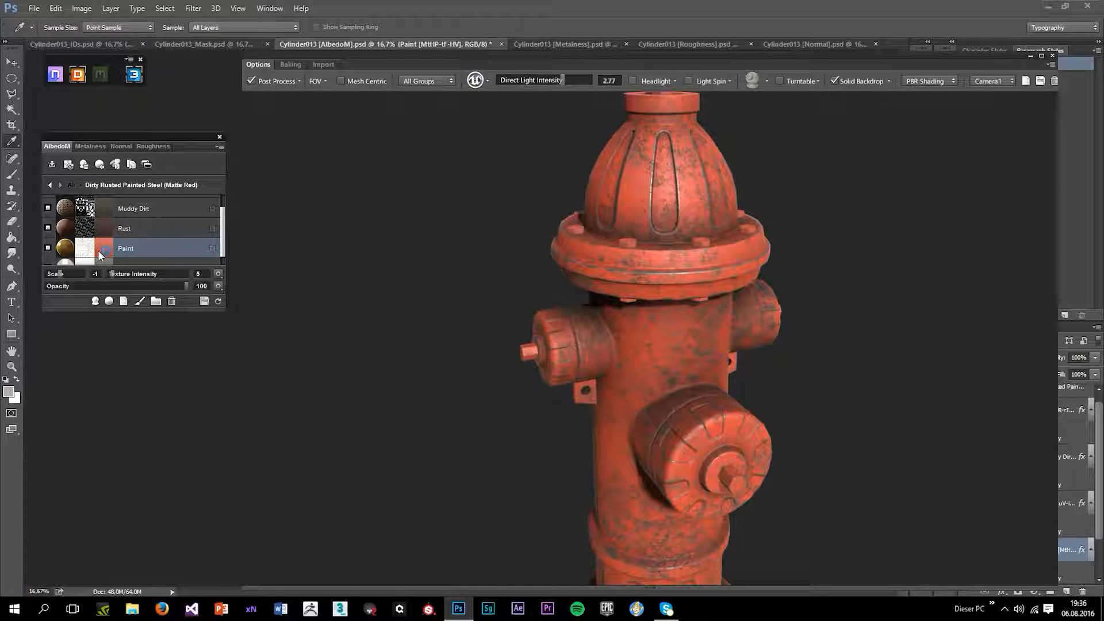
- Change the Paint layer's albedo colour to the muted brownish red 7b4239
left_click(99, 251)
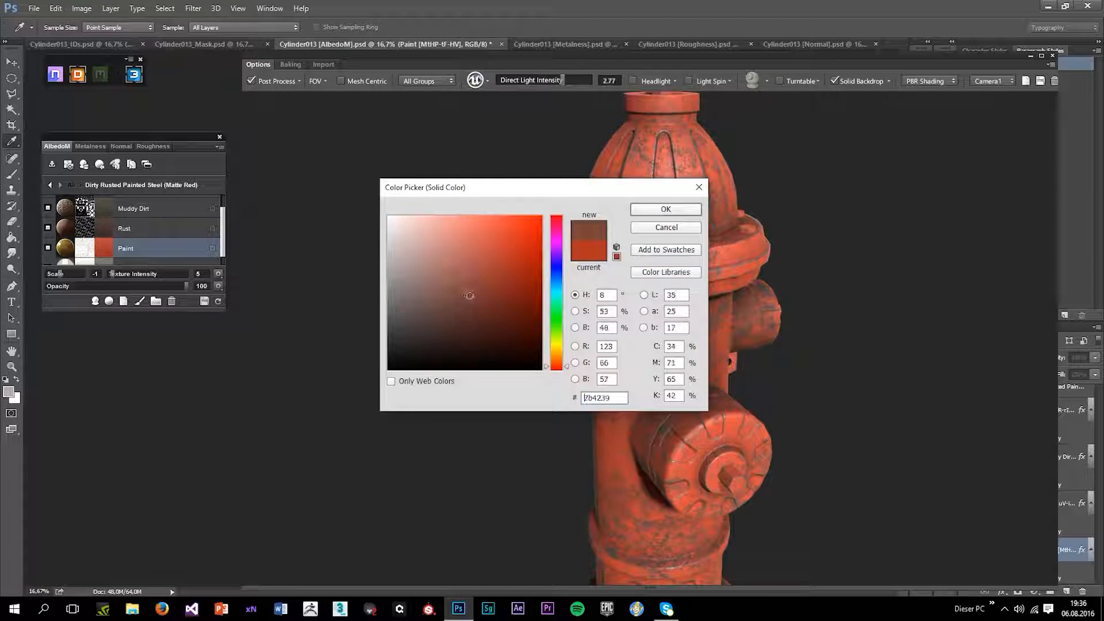
left_click(666, 206)
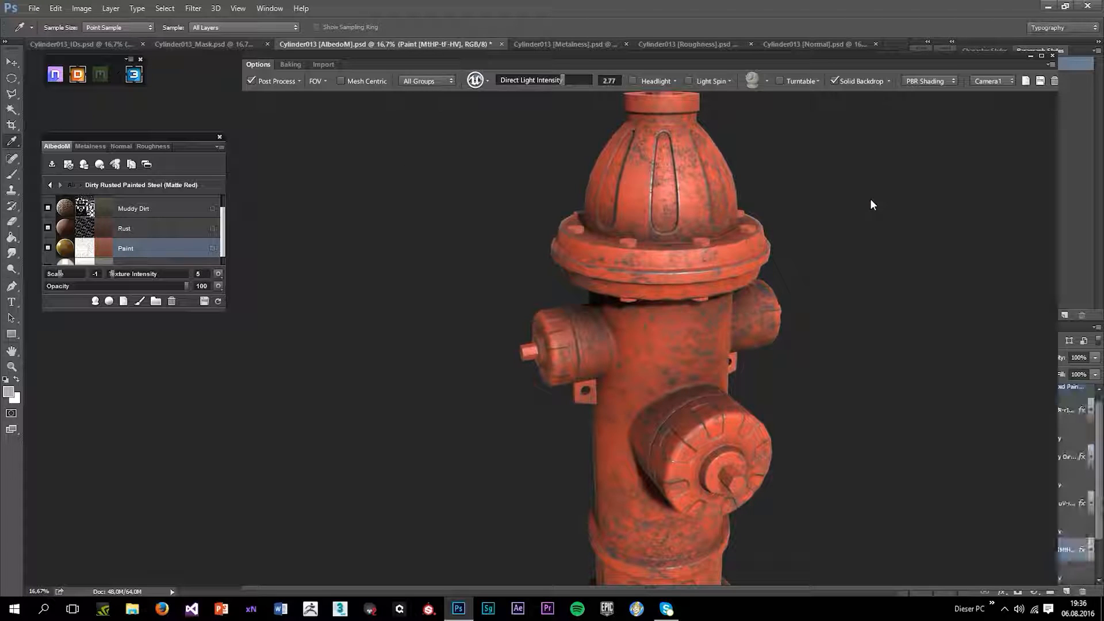
left_click_drag(831, 274, 804, 264)
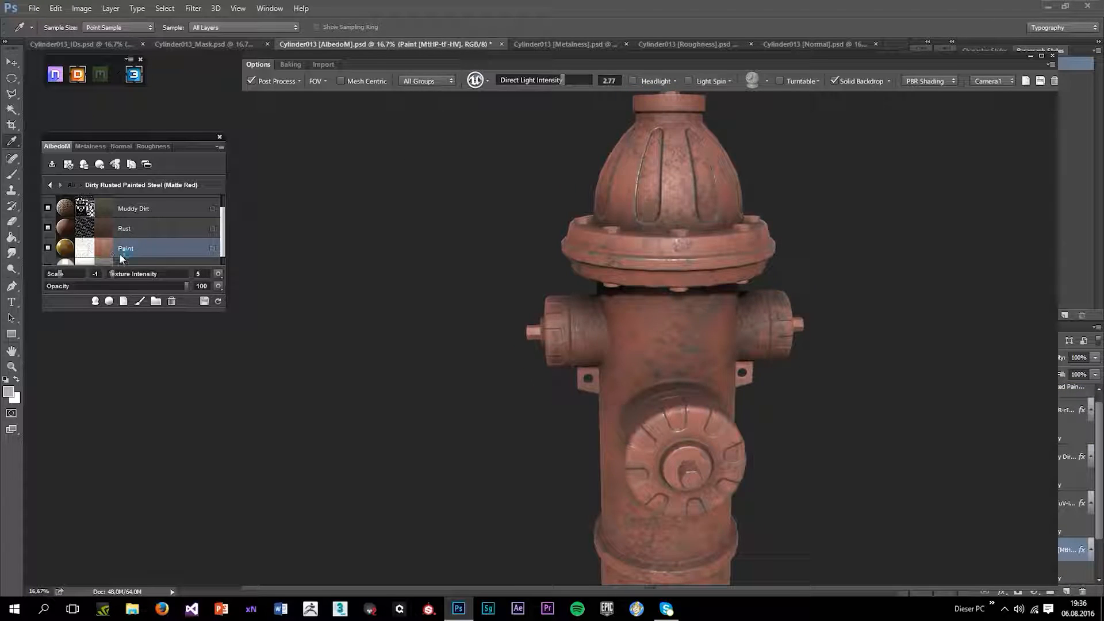
- Set the Paint layer's albedo colour to the more saturated red 7d342a and check it around the hydrant
left_click(108, 253)
left_click_drag(483, 304, 490, 290)
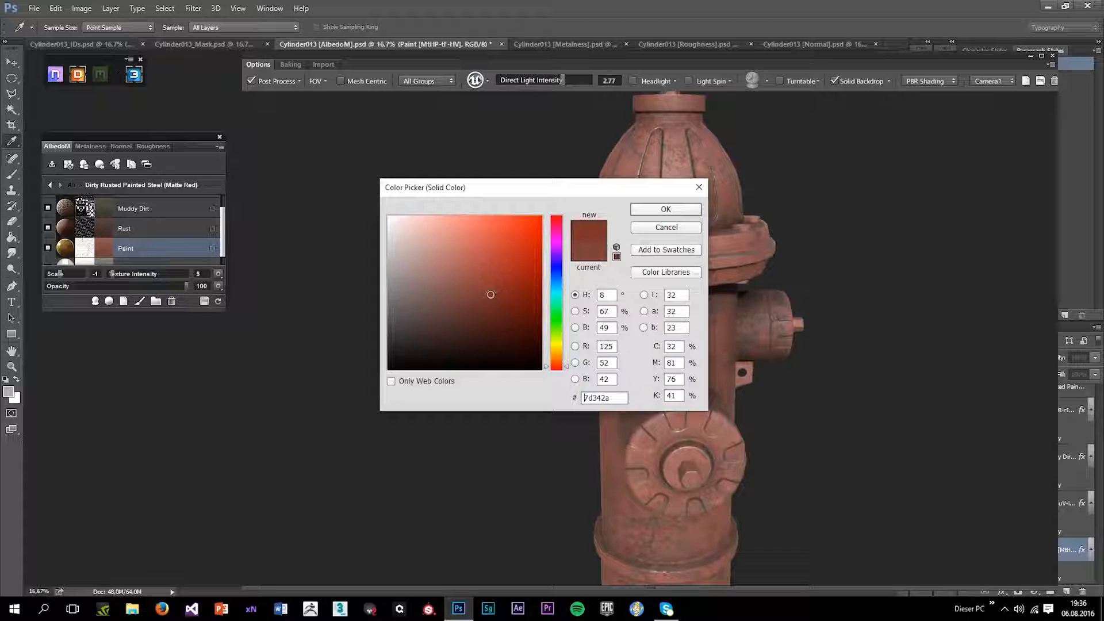
left_click(666, 209)
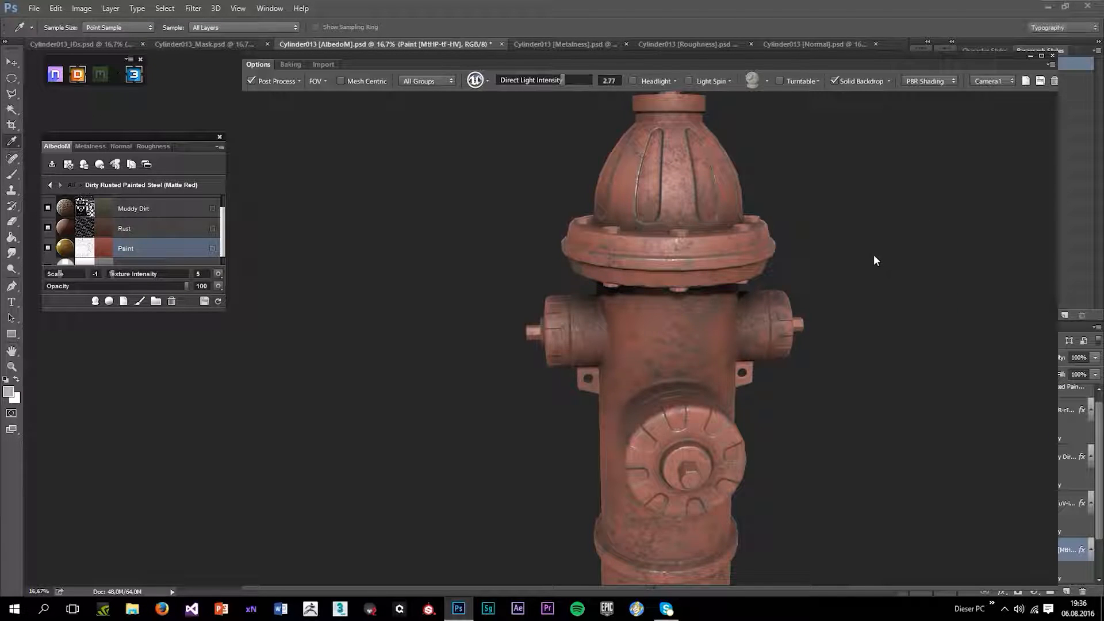
scroll(822, 377, "down", 6)
left_click_drag(690, 460, 649, 506)
scroll(673, 447, "up", 7)
key("c")
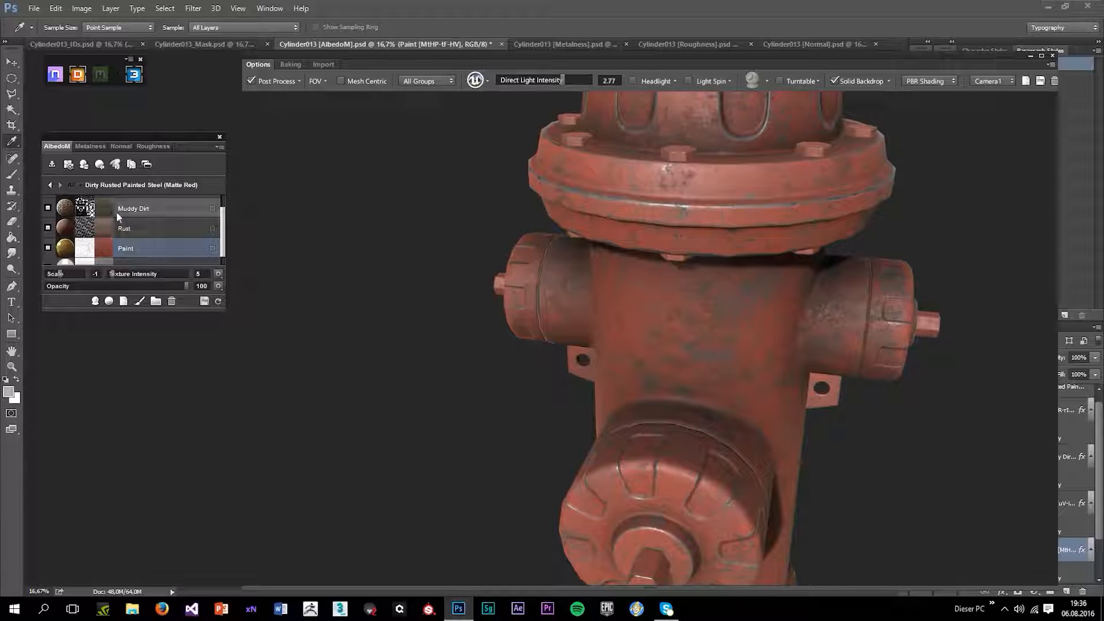
- Duplicate the Dirt layer and open the copy's mask for Dynamask painting
scroll(116, 212, "up", 1)
left_click(145, 208)
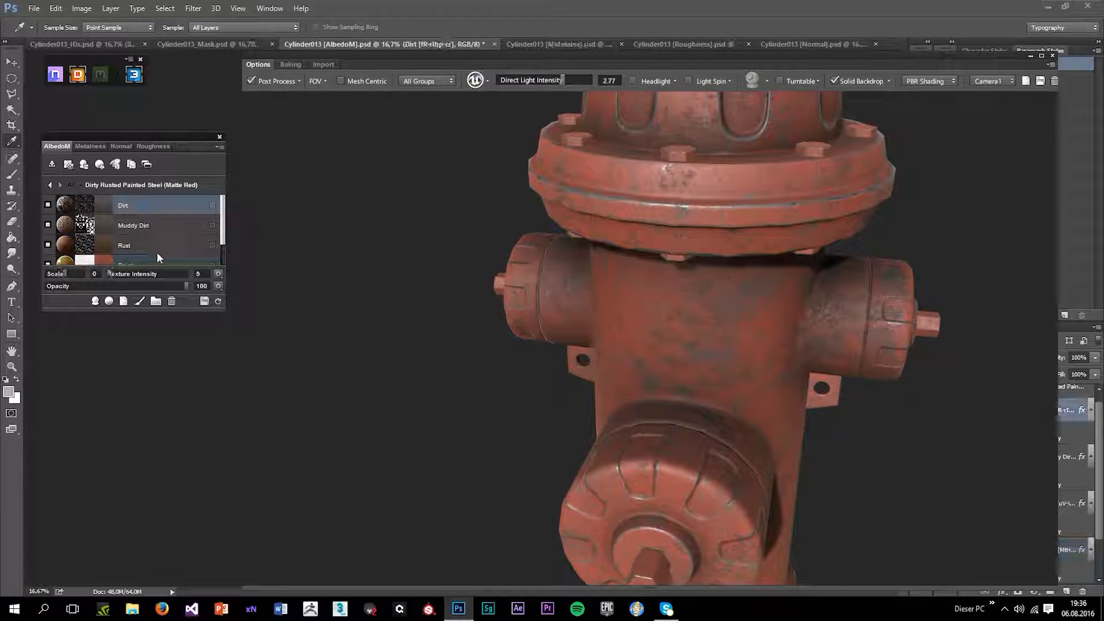
right_click(141, 210)
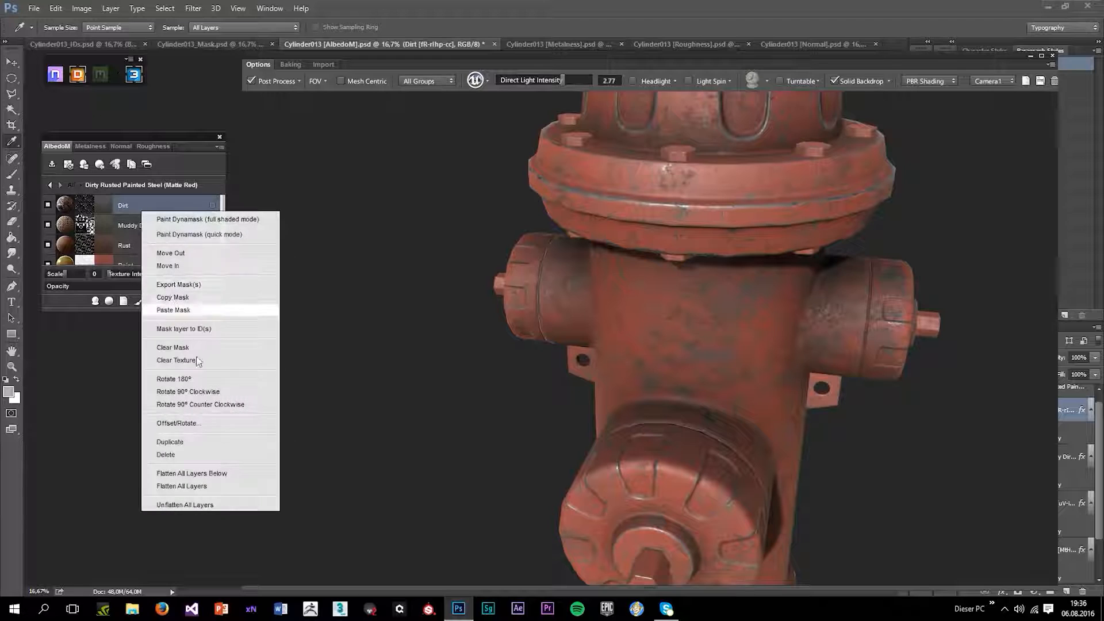
left_click(171, 443)
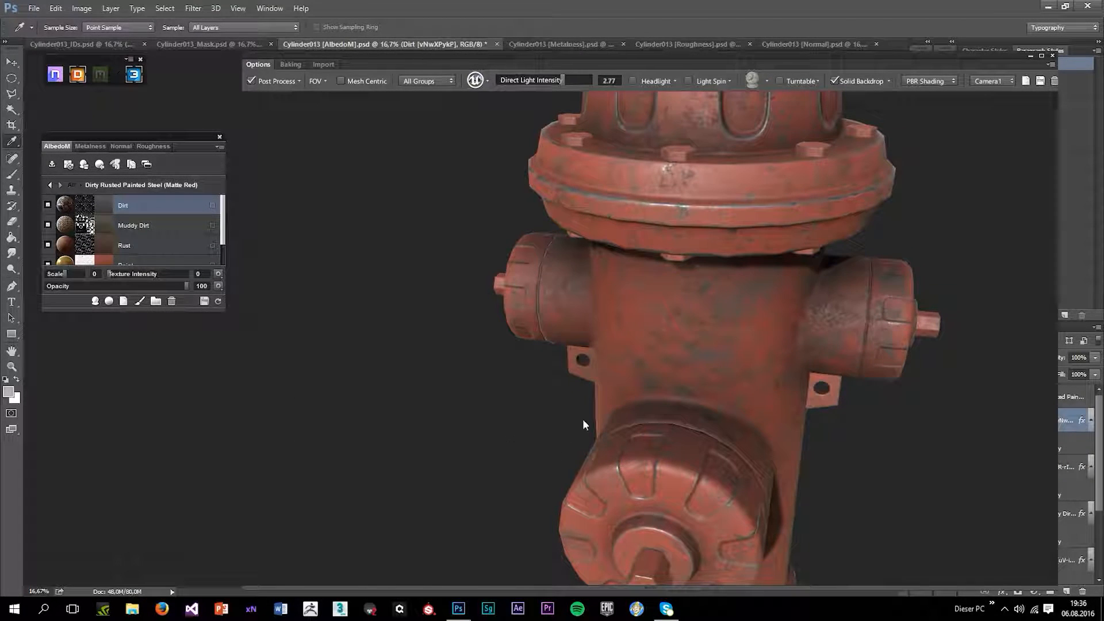
left_click(82, 209)
left_click(539, 348)
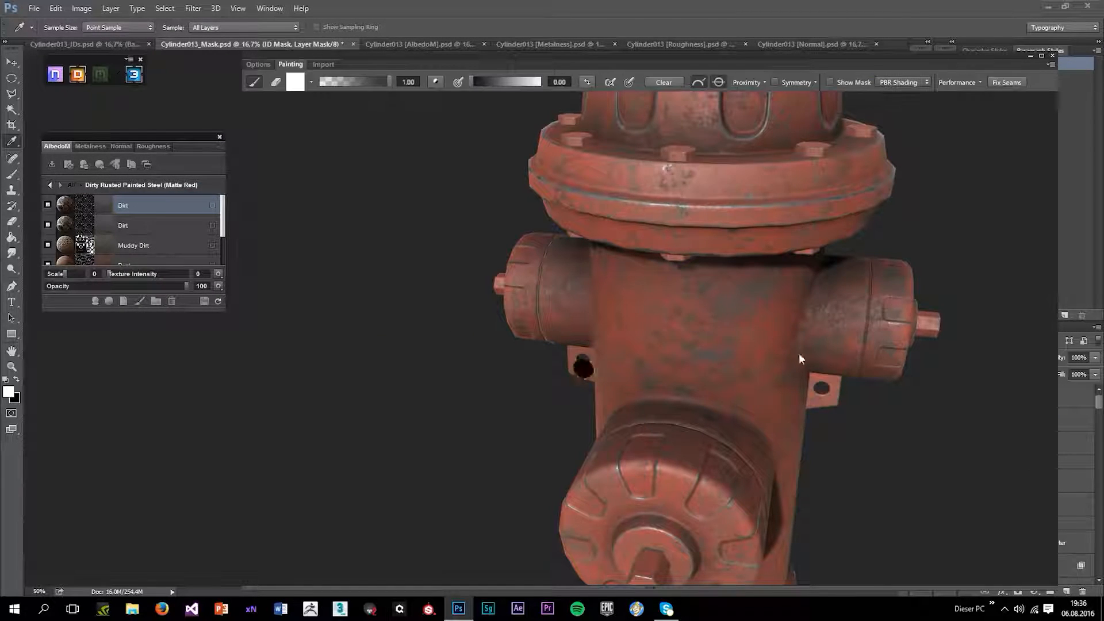
- Apply the Gradient preset to the duplicated Dirt layer's mask
scroll(583, 293, "up", 3)
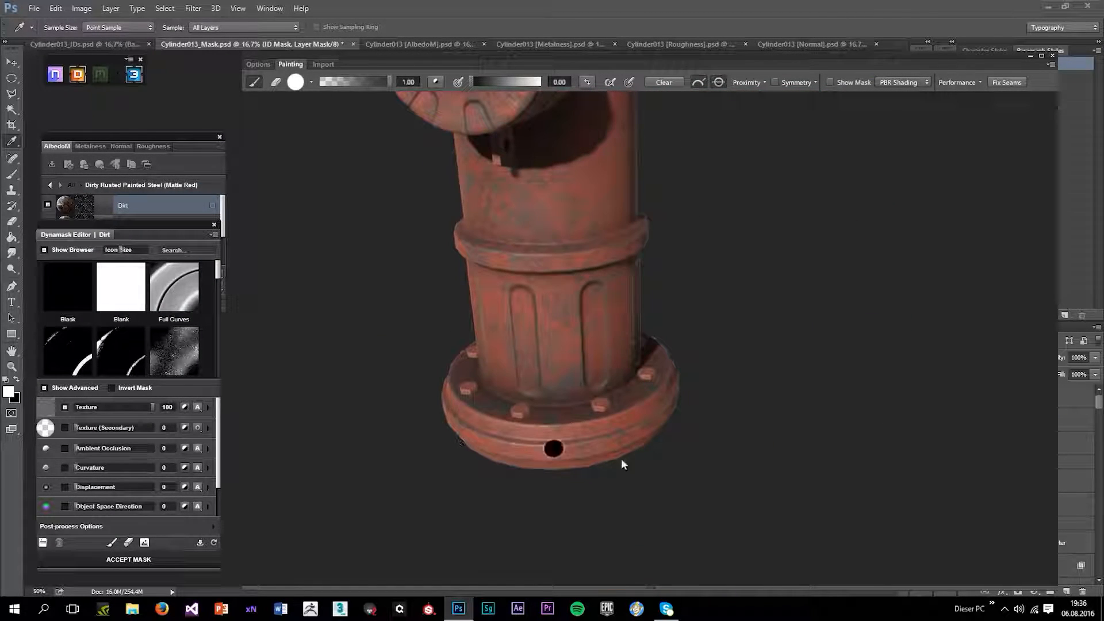
scroll(122, 308, "down", 5)
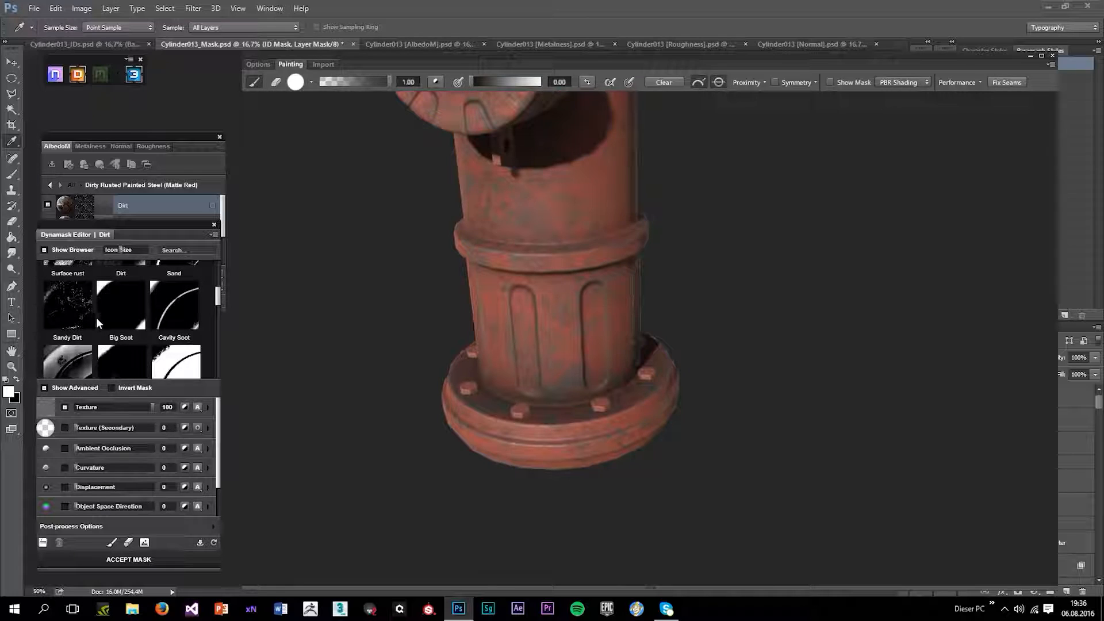
scroll(123, 308, "down", 5)
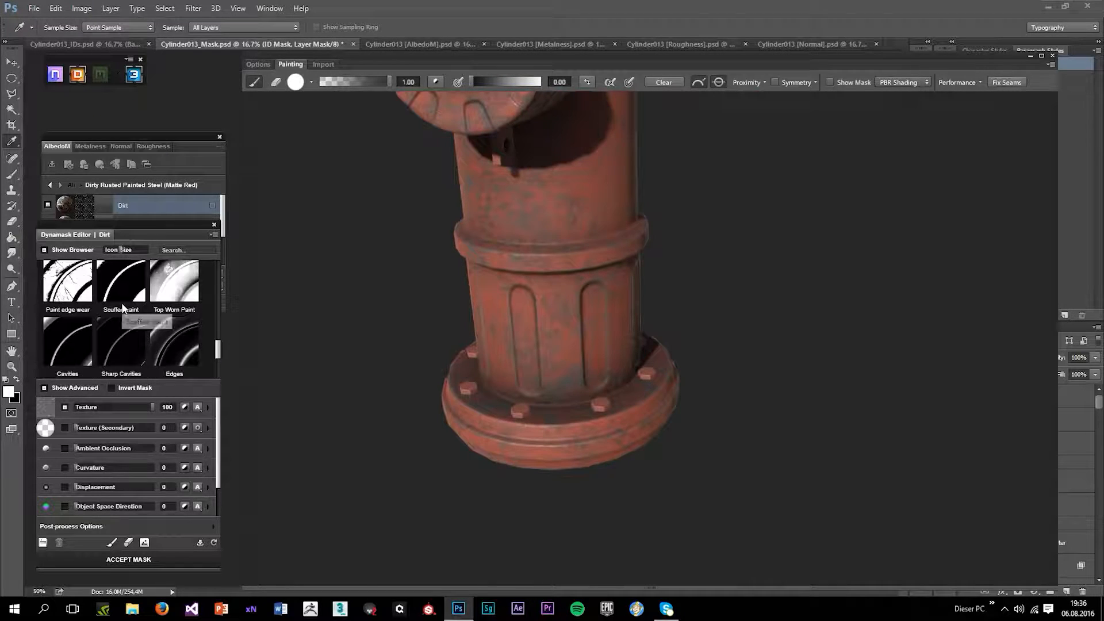
left_click(138, 297)
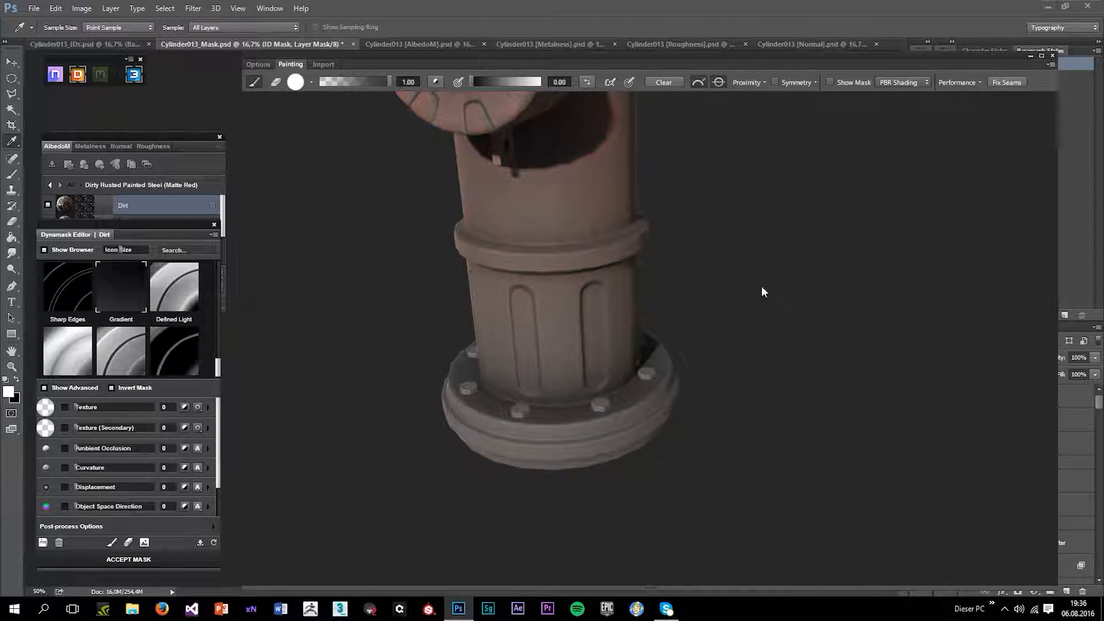
- Examine the gradient dirt on the whole hydrant in albedo, PBR shading and mask-only views
scroll(772, 302, "down", 3)
mouse_move(471, 180)
left_mouse_down()
mouse_move(513, 432)
mouse_move(581, 341)
left_mouse_up()
scroll(513, 431, "down", 2)
key("c")
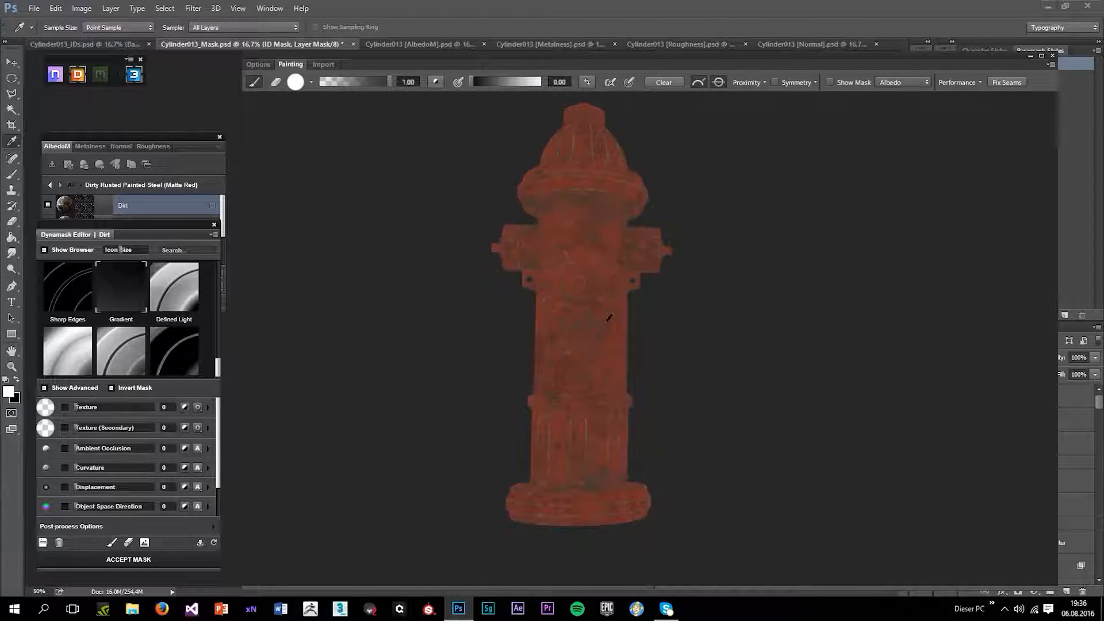
scroll(609, 318, "up", 4)
key("c")
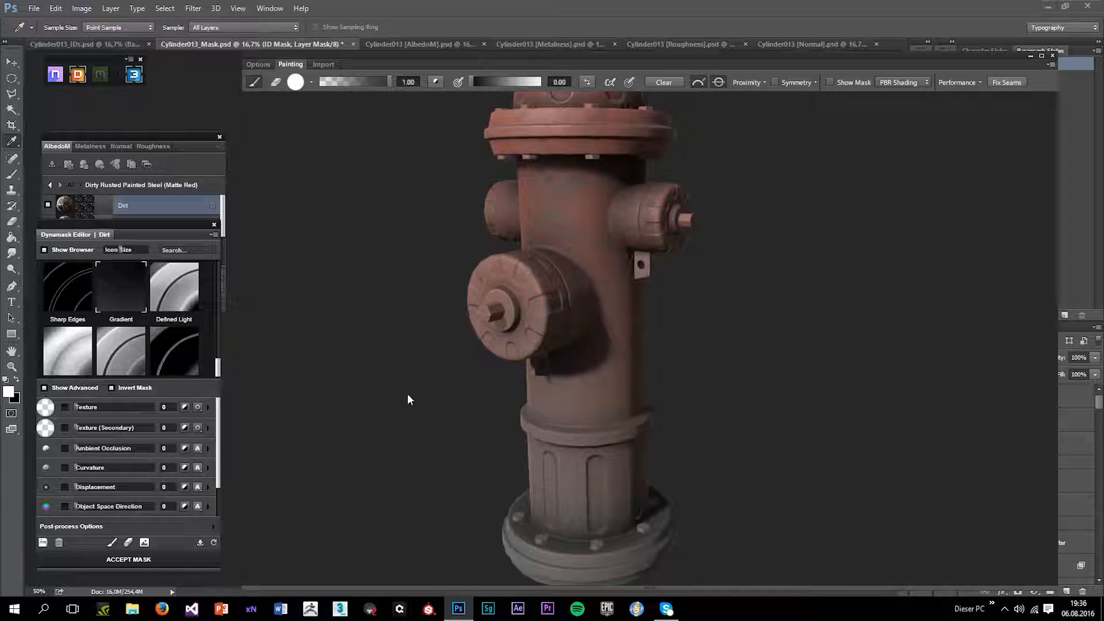
key("m")
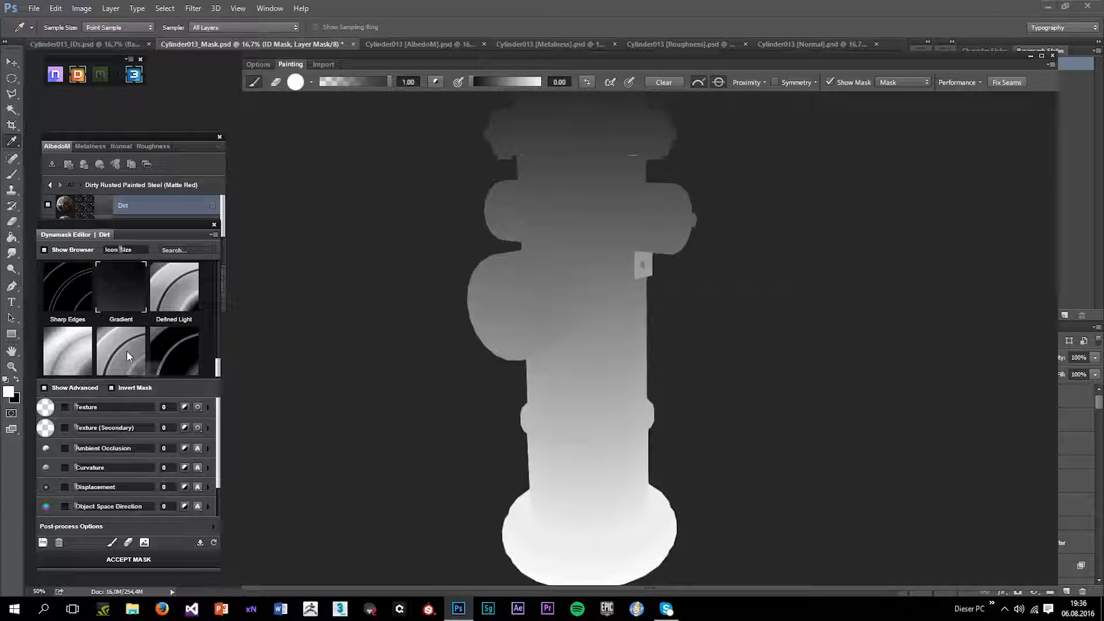
scroll(127, 371, "down", 1)
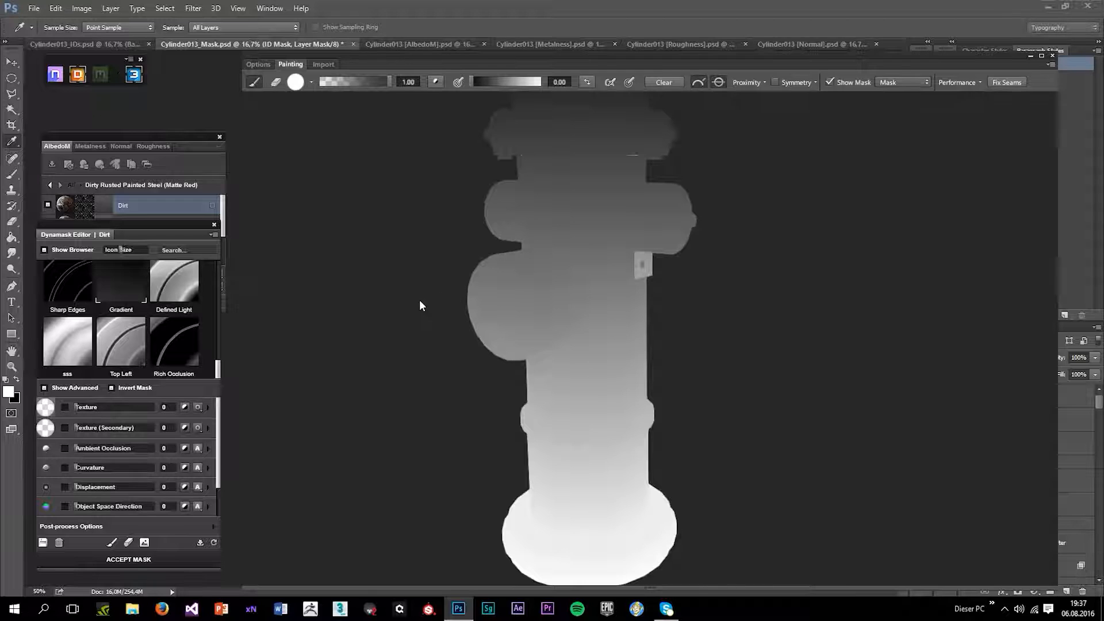
- Assign a pattern from the Dirt masking patterns as the gradient mask's main texture and compare it with the shaded hydrant
left_click(47, 407)
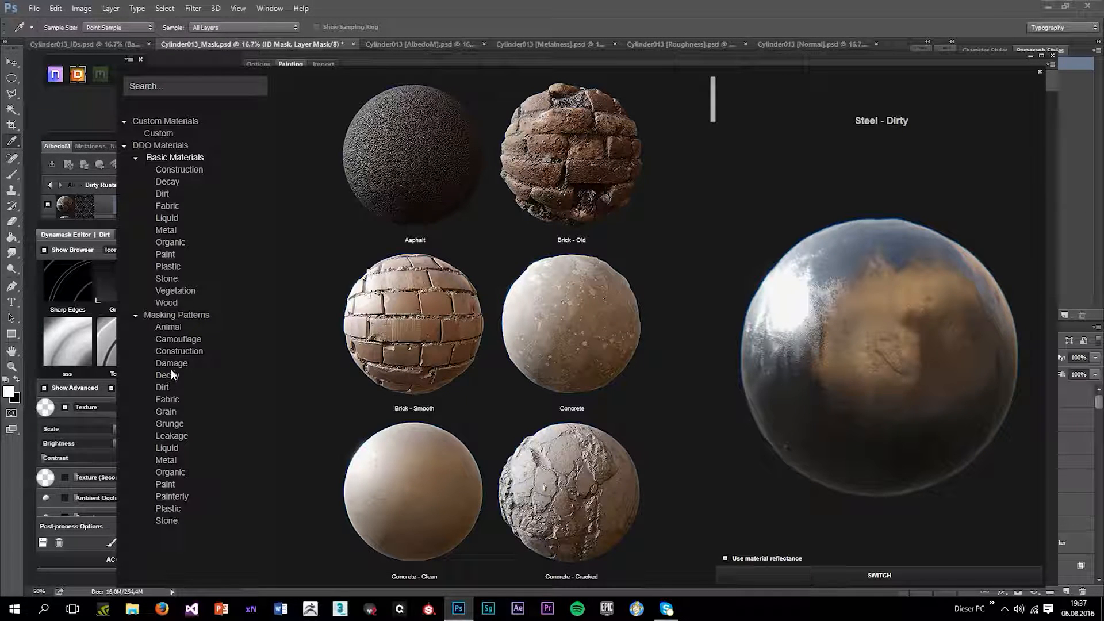
left_click(158, 388)
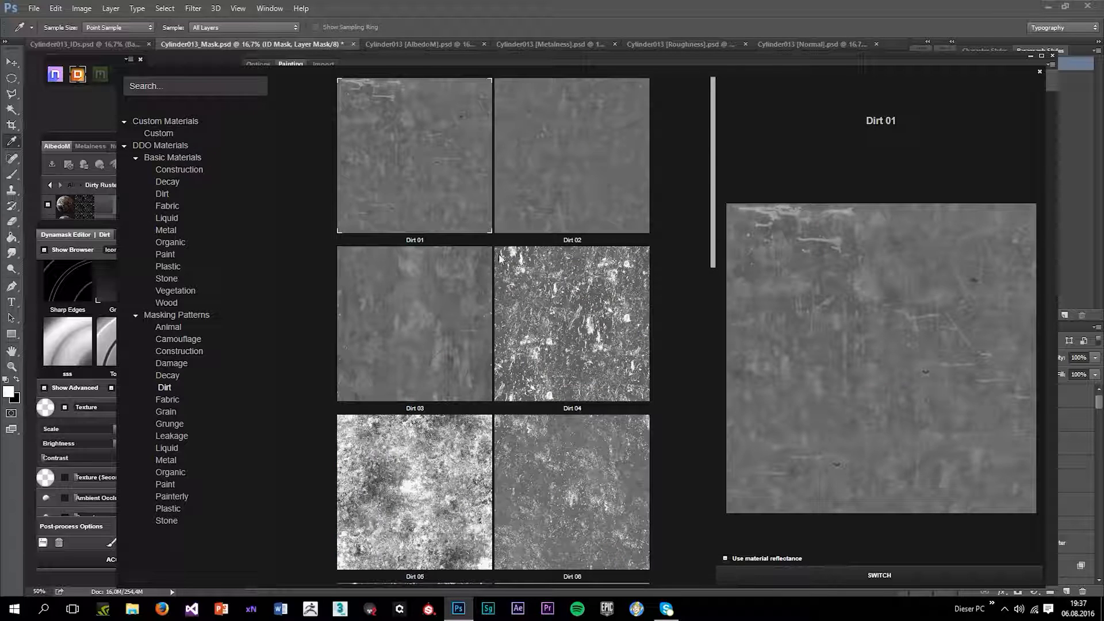
scroll(442, 350, "down", 5)
double_click(439, 432)
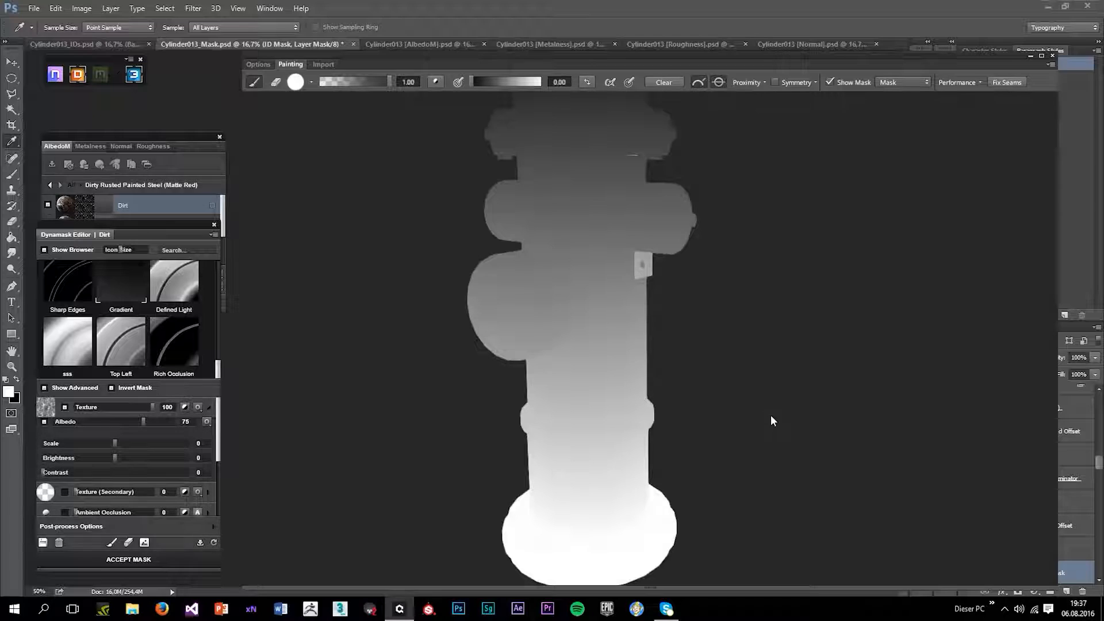
key("m")
key("m")
left_click(615, 385)
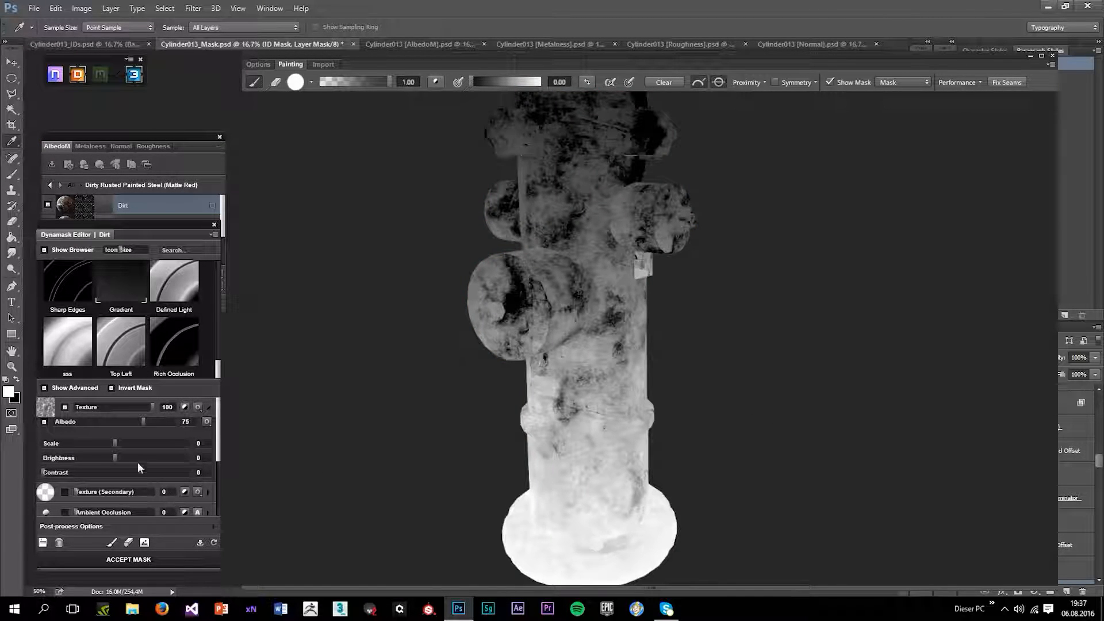
- Open the dirt mask's post-process options and lower Tightness to 15, comparing the mask with the shaded hydrant
left_click(211, 526)
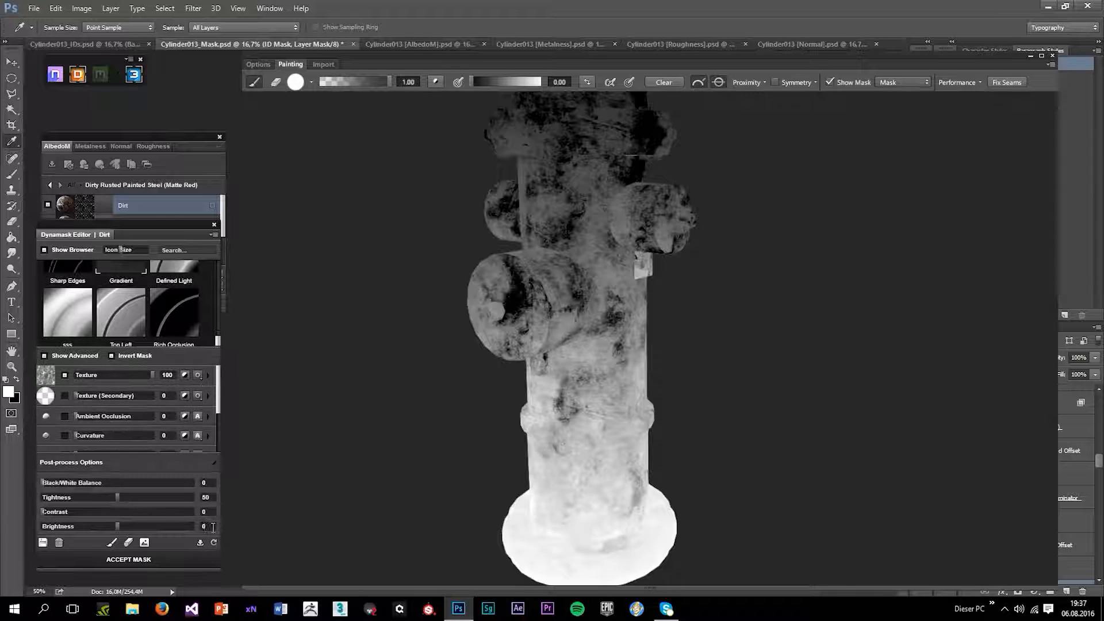
left_click_drag(116, 497, 107, 497)
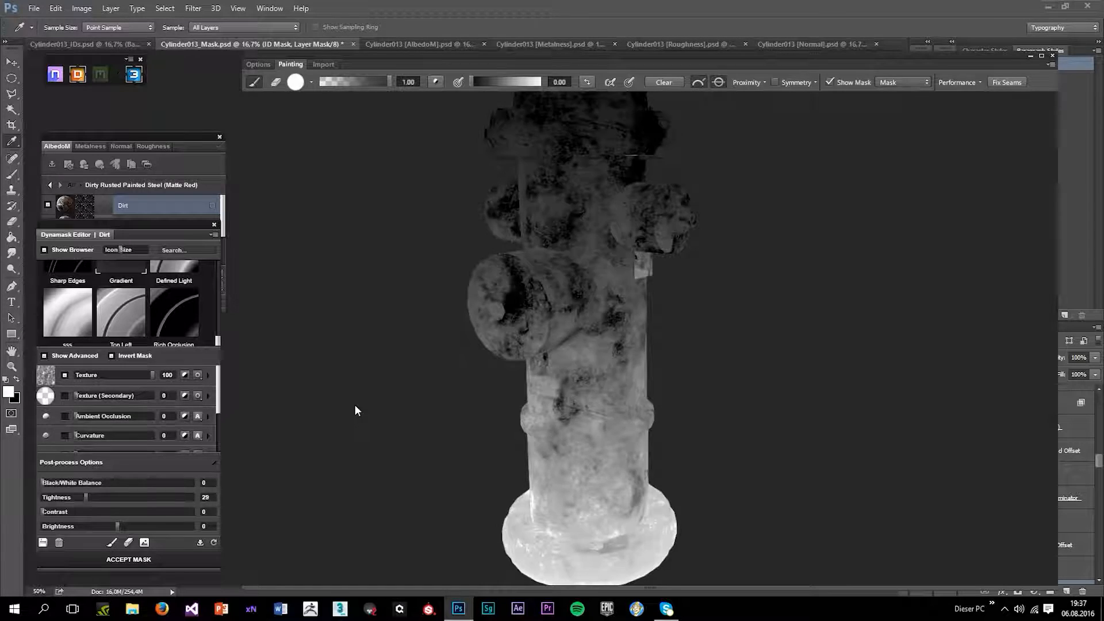
key("m")
key("m")
left_click_drag(82, 498, 61, 498)
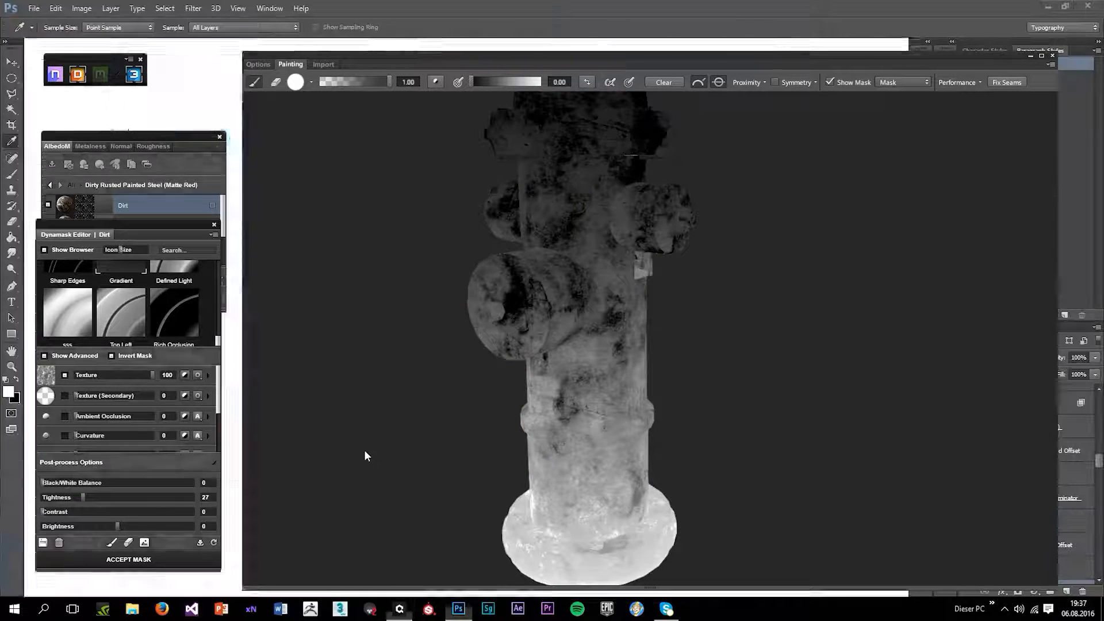
left_click(65, 498)
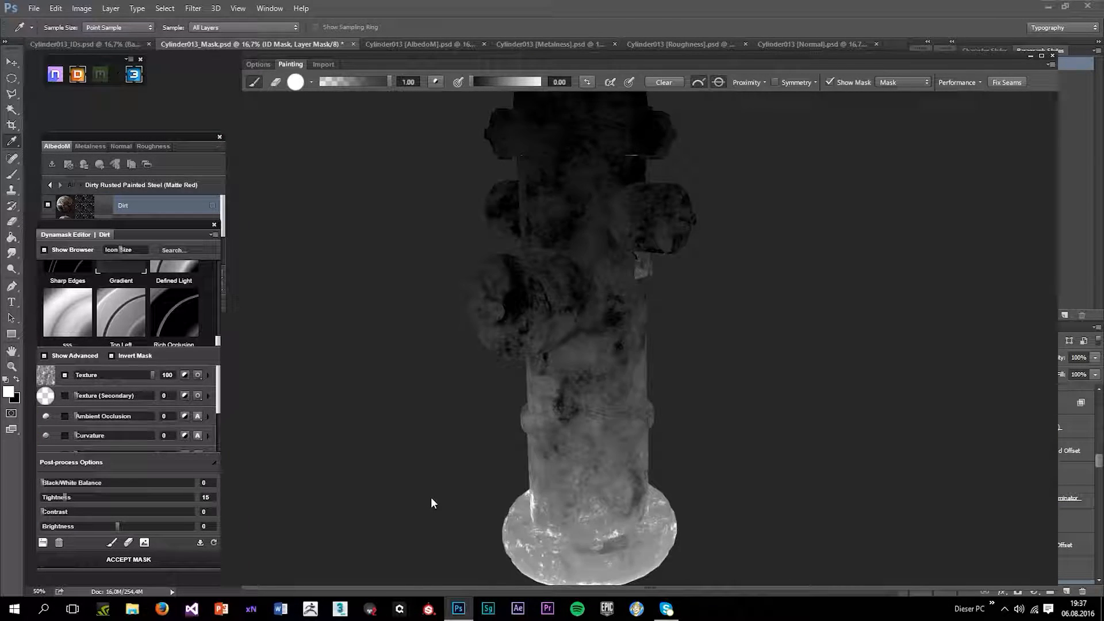
key("m")
key("m")
- Set the dirt mask's Tightness to 21 and inspect the hydrant's lower body and base up close
left_click(424, 462)
key("m")
left_click_drag(527, 472, 563, 471)
scroll(566, 451, "up", 5)
scroll(565, 451, "up", 5)
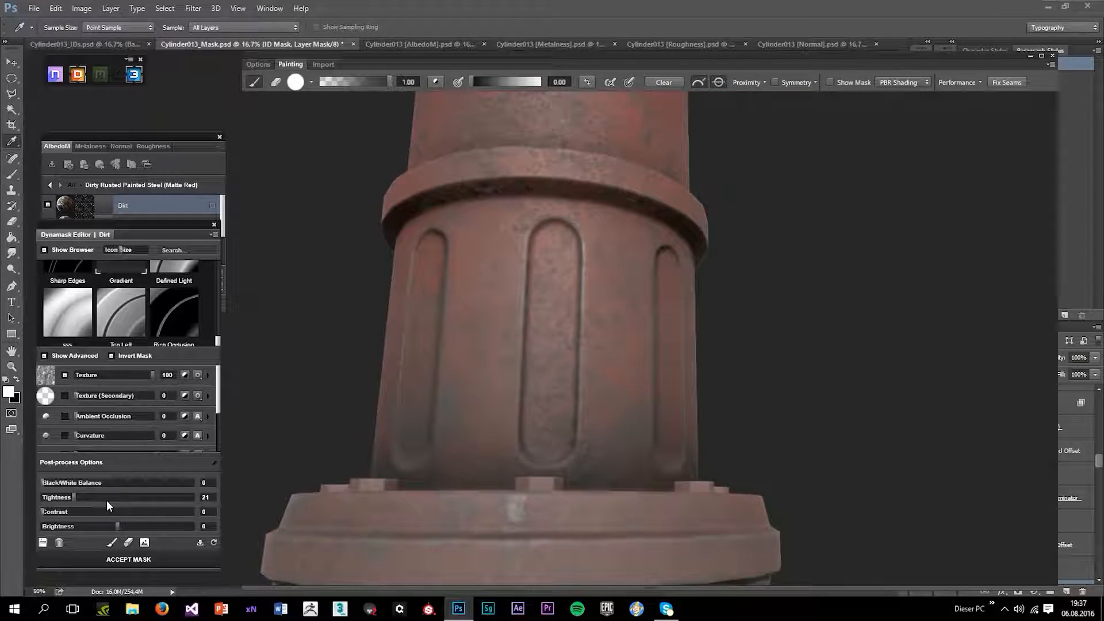
key("m")
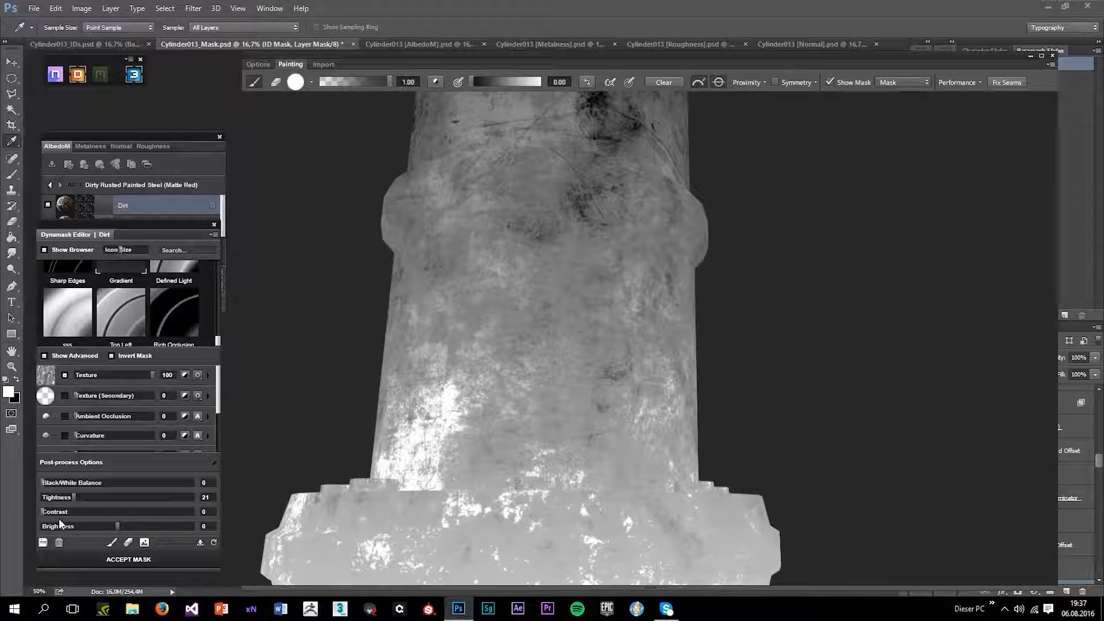
- Raise the dirt mask's post-process Contrast to 40 and compare the mask with the shaded hydrant
left_click(56, 512)
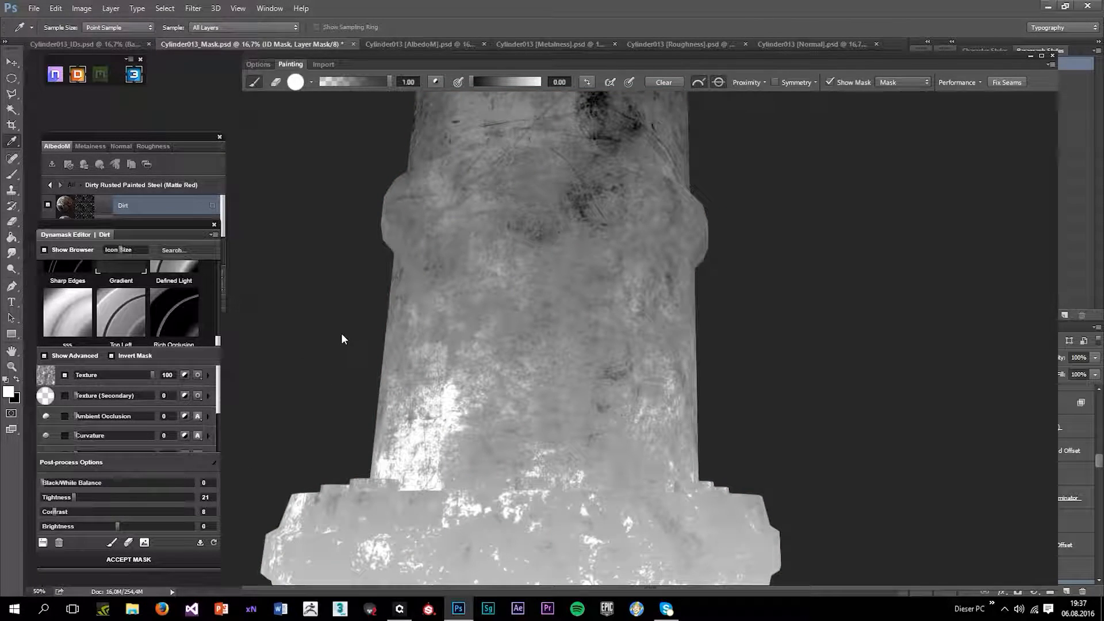
scroll(347, 313, "down", 3)
left_click_drag(347, 313, 426, 504)
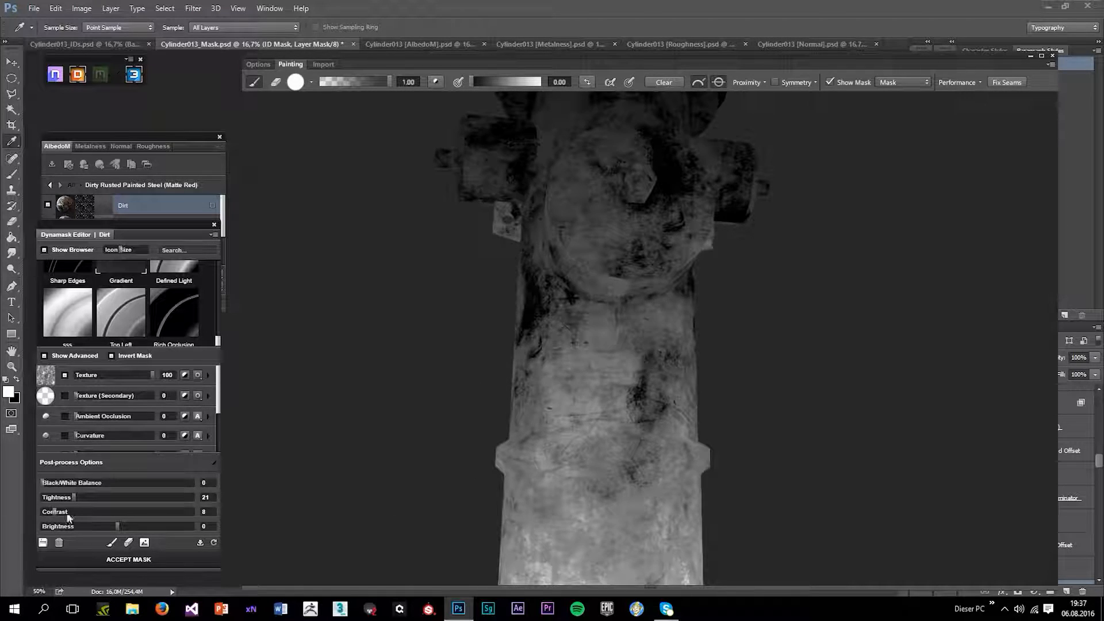
left_click(72, 512)
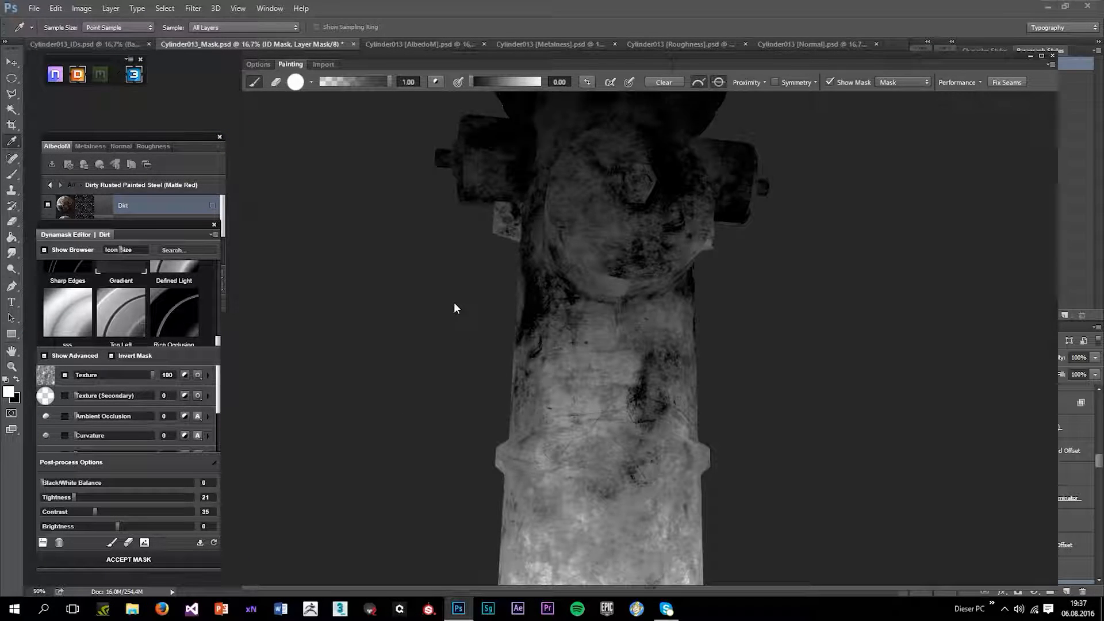
scroll(455, 308, "down", 3)
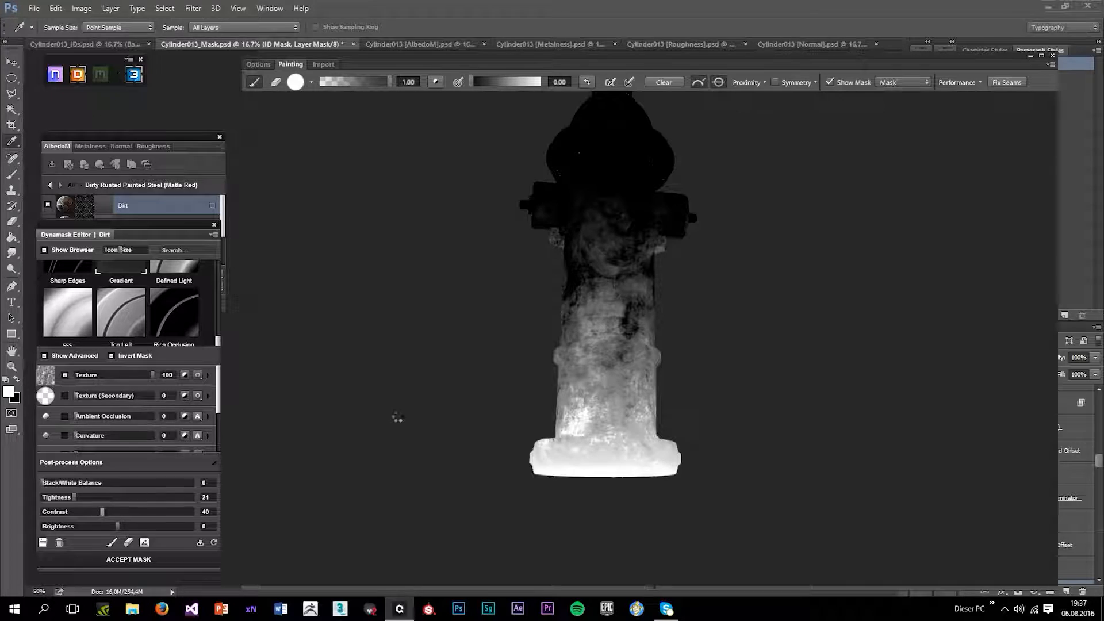
key("m")
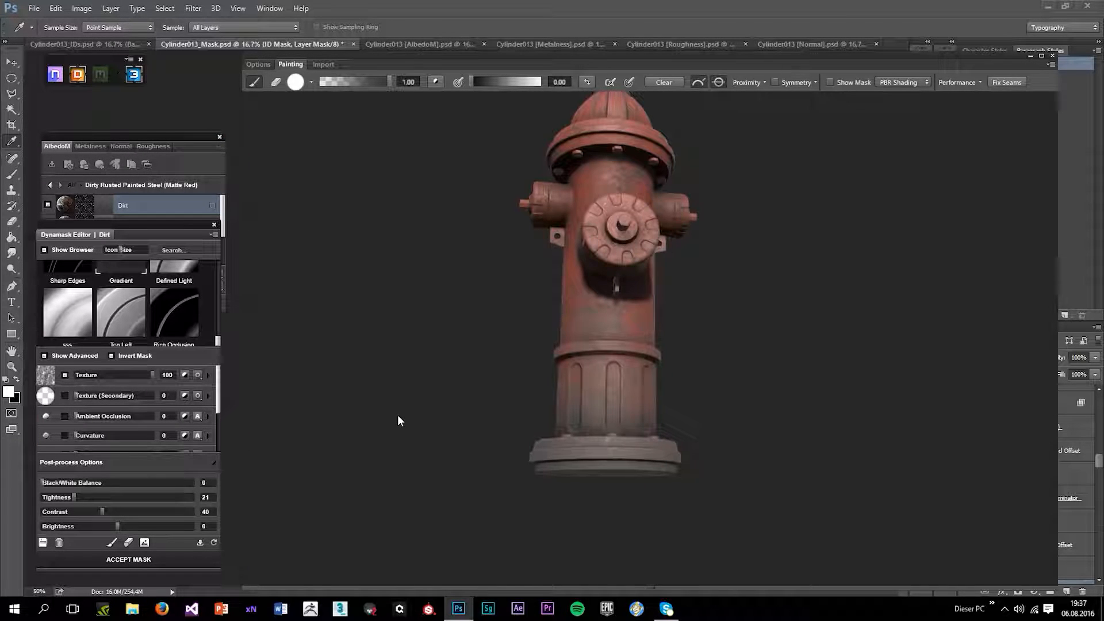
key("m")
key("m")
- Check the graded dirt around the hydrant's body and front cap, and accept the mask
scroll(402, 385, "down", 2)
left_click_drag(403, 386, 486, 367)
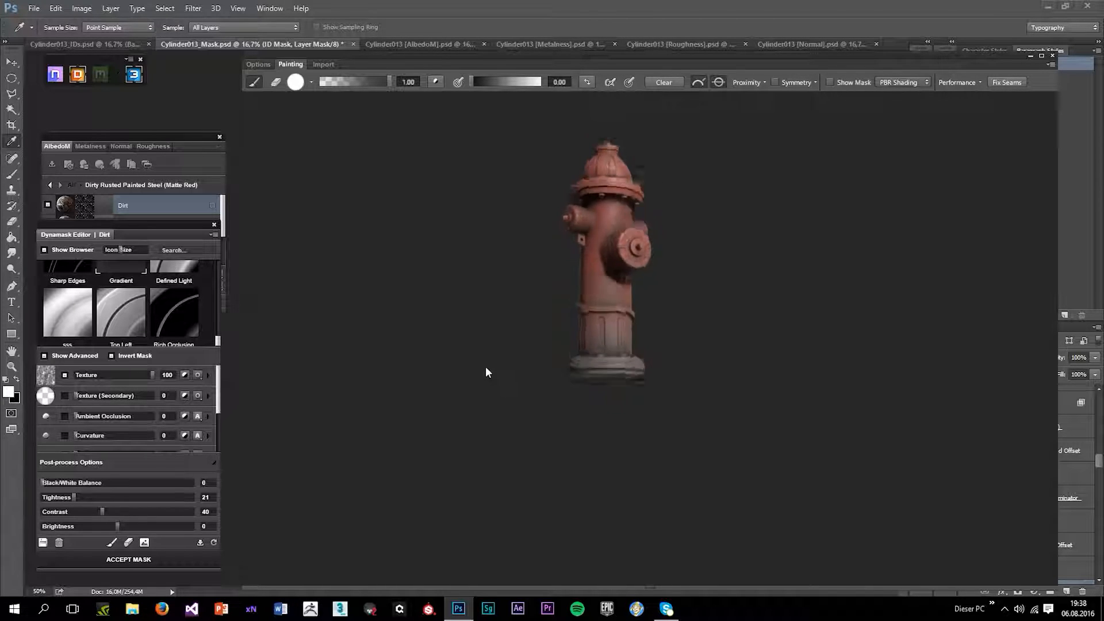
scroll(668, 197, "up", 5)
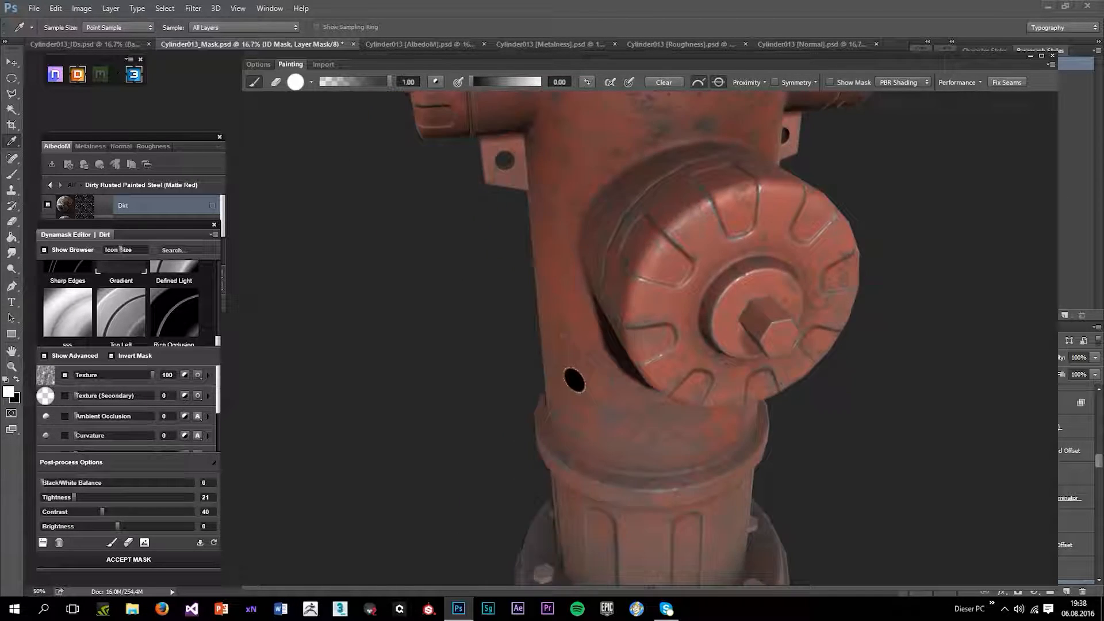
left_click_drag(575, 380, 595, 318)
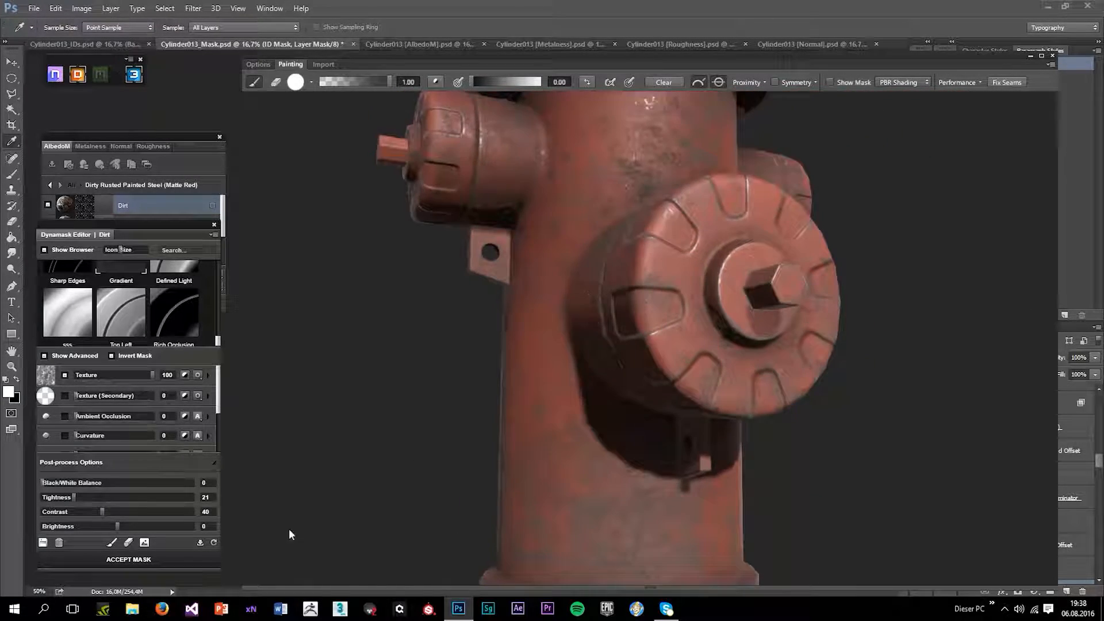
left_click(129, 557)
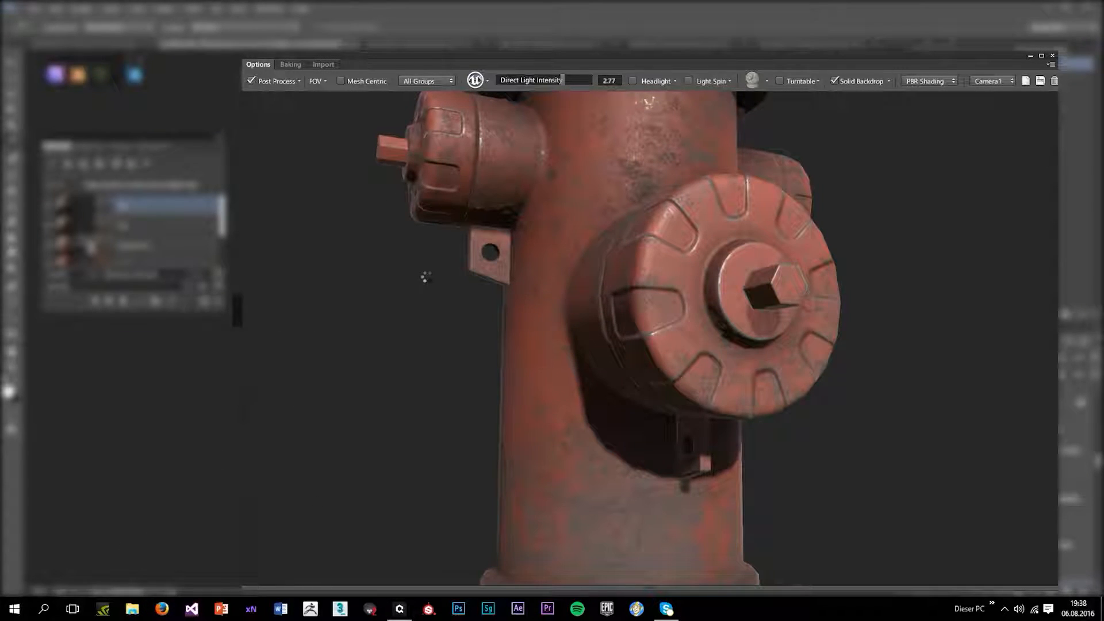
- Inspect the hydrant's dome and upper flange, and open the Paint layer's mask for Dynamask painting in full shaded mode
scroll(426, 267, "down", 8)
left_click_drag(713, 354, 646, 202)
scroll(646, 202, "up", 10)
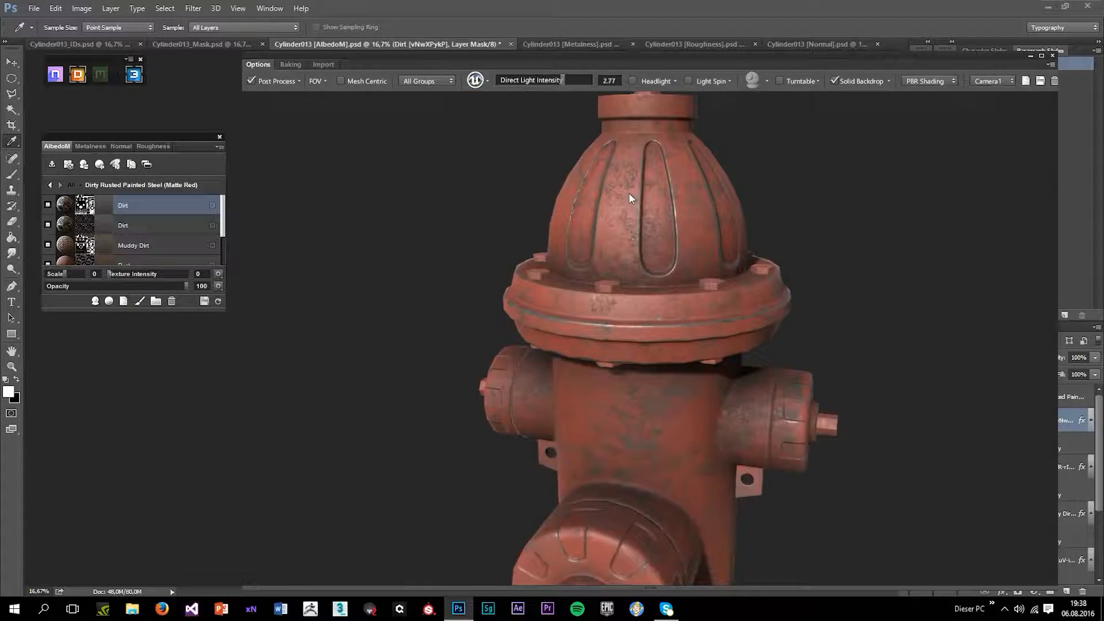
left_click_drag(696, 300, 587, 325)
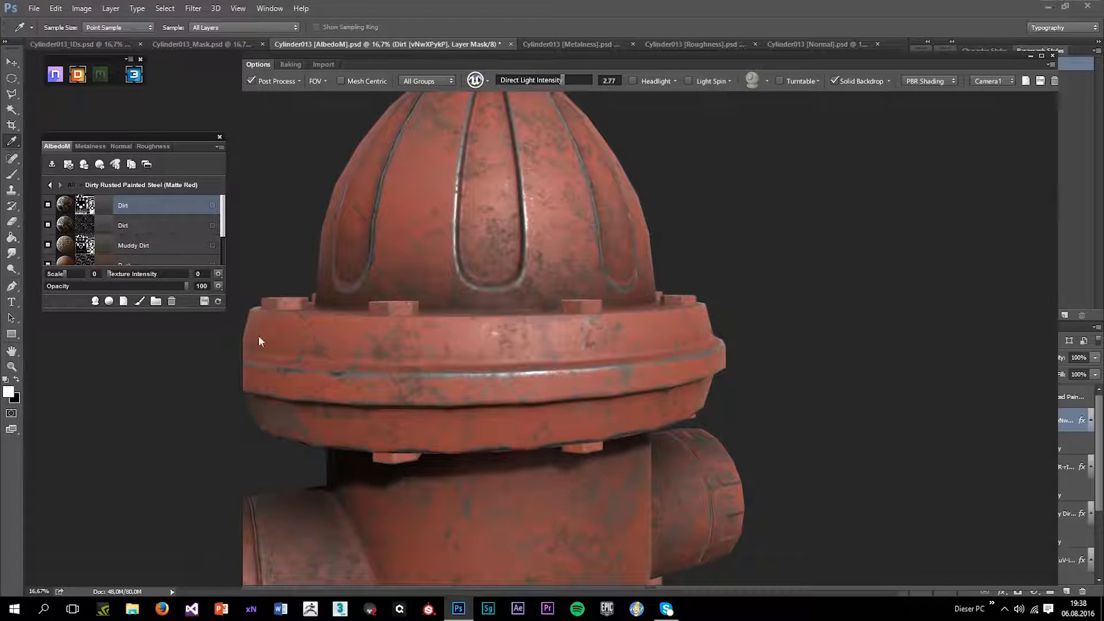
scroll(112, 237, "down", 3)
left_click(88, 234)
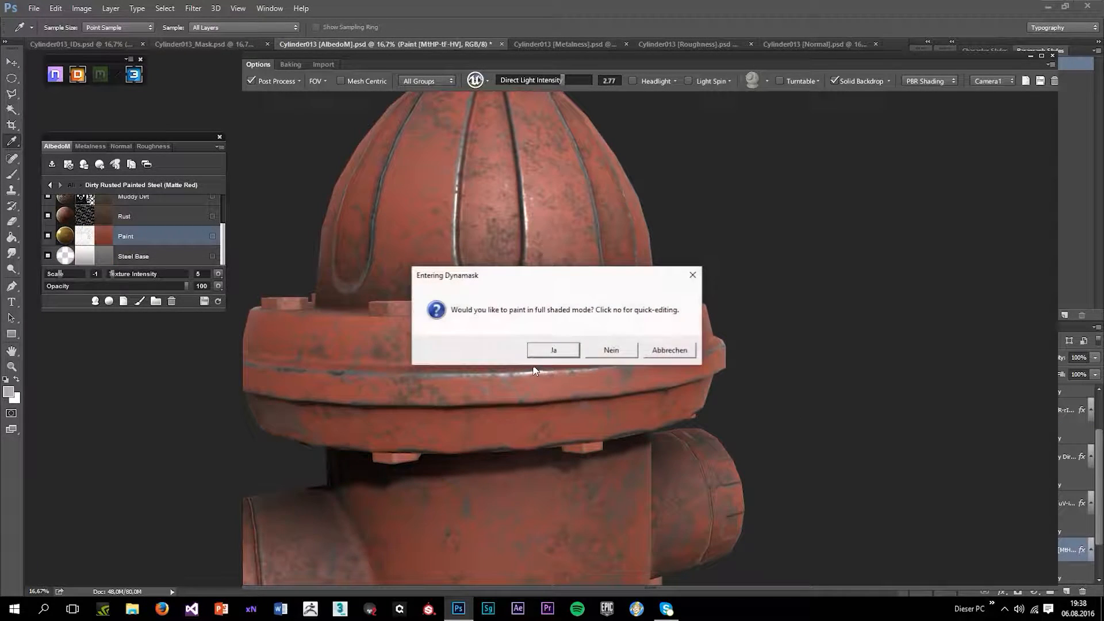
left_click(568, 351)
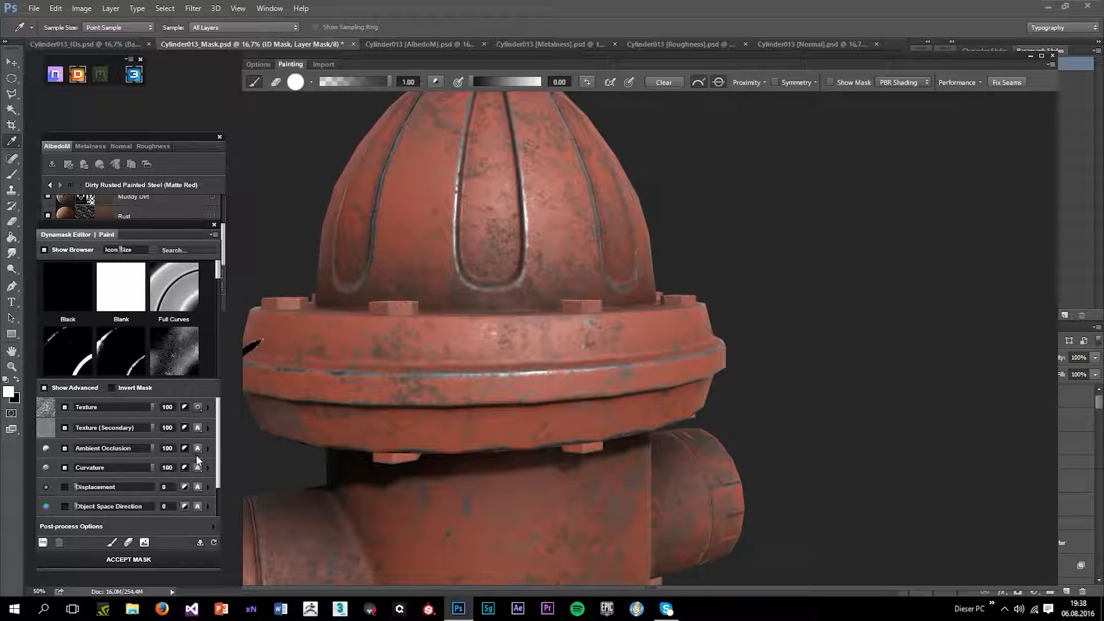
- In mask view, set the Paint mask's Curvature sizes to 75 for Big and 77 for Medium
left_click(208, 469)
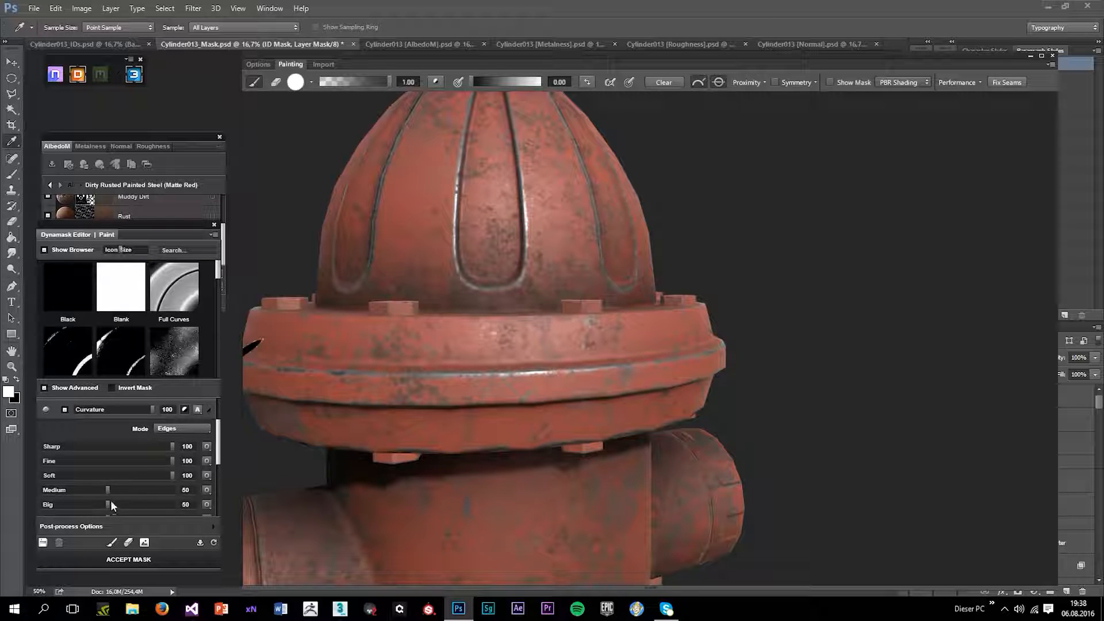
key("m")
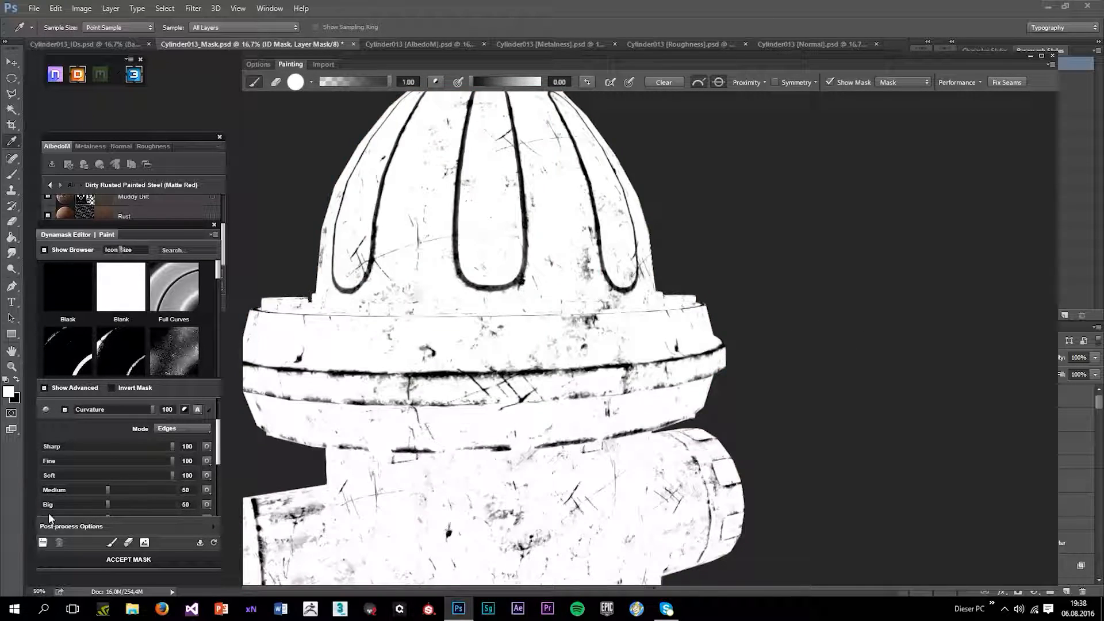
left_click_drag(108, 504, 140, 504)
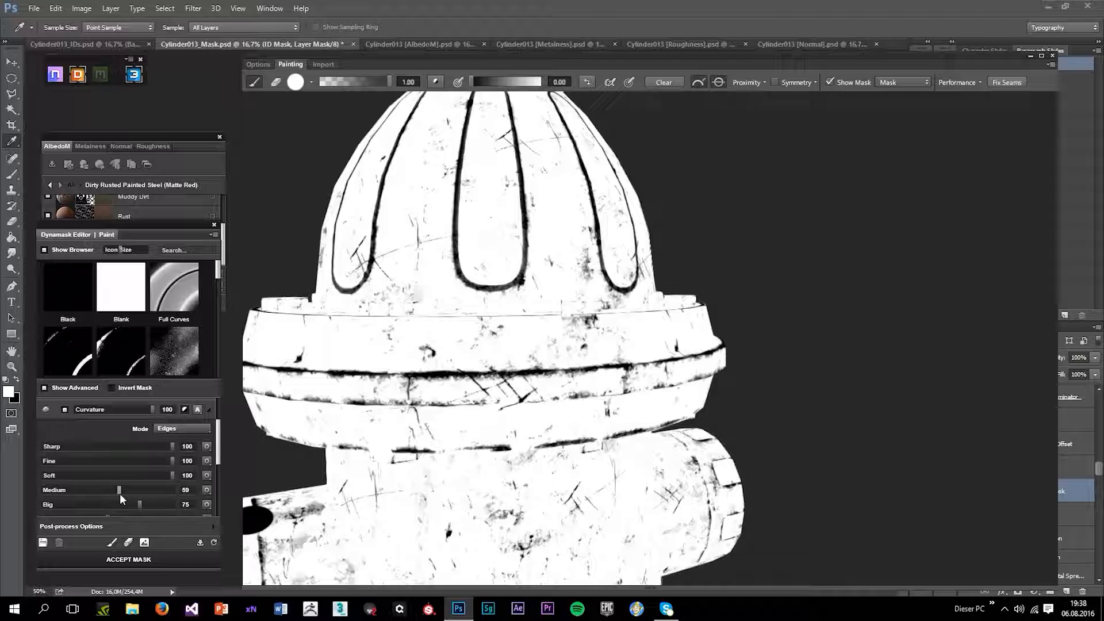
left_click_drag(144, 494, 145, 494)
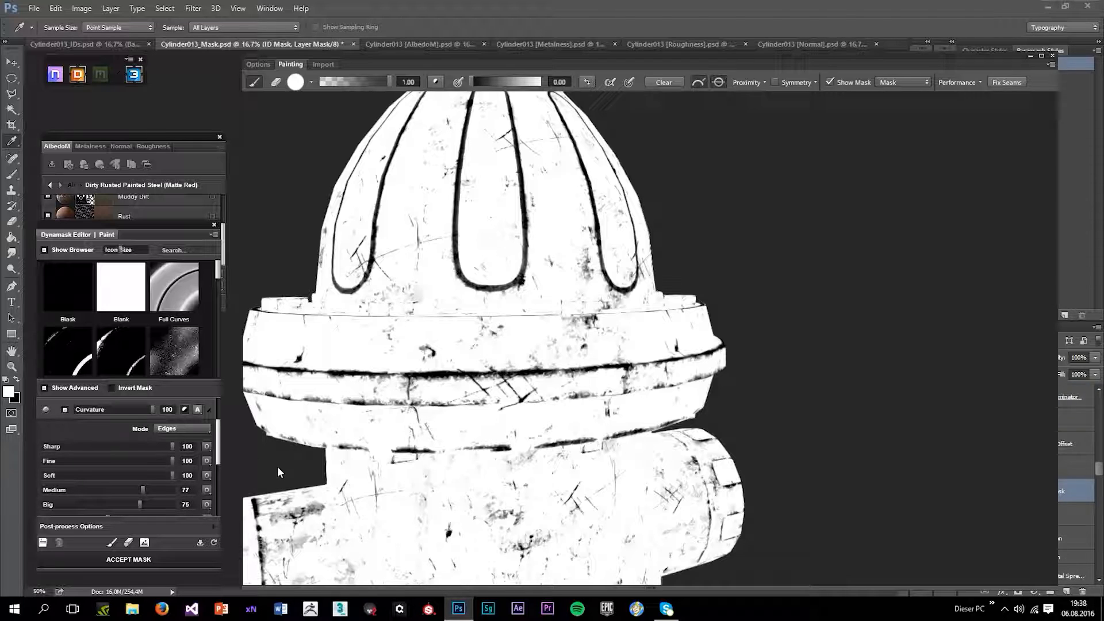
- Set the Paint mask's Curvature sizes to 94 for Medium, 100 for Big and 93 for Huge
left_click_drag(142, 496, 164, 492)
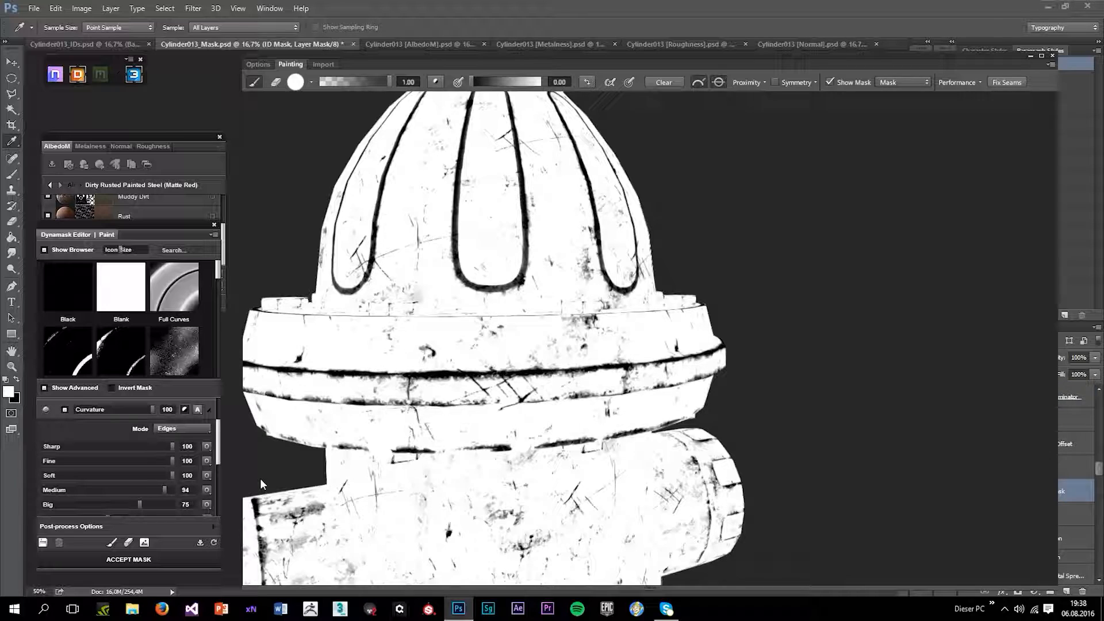
left_click_drag(141, 506, 210, 491)
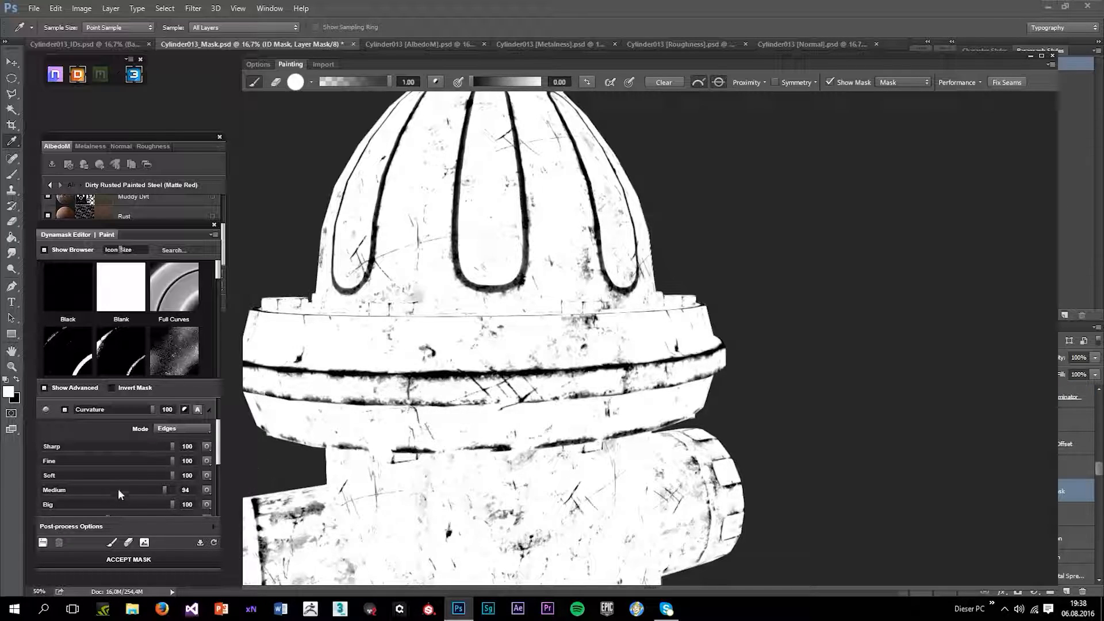
scroll(118, 489, "down", 2)
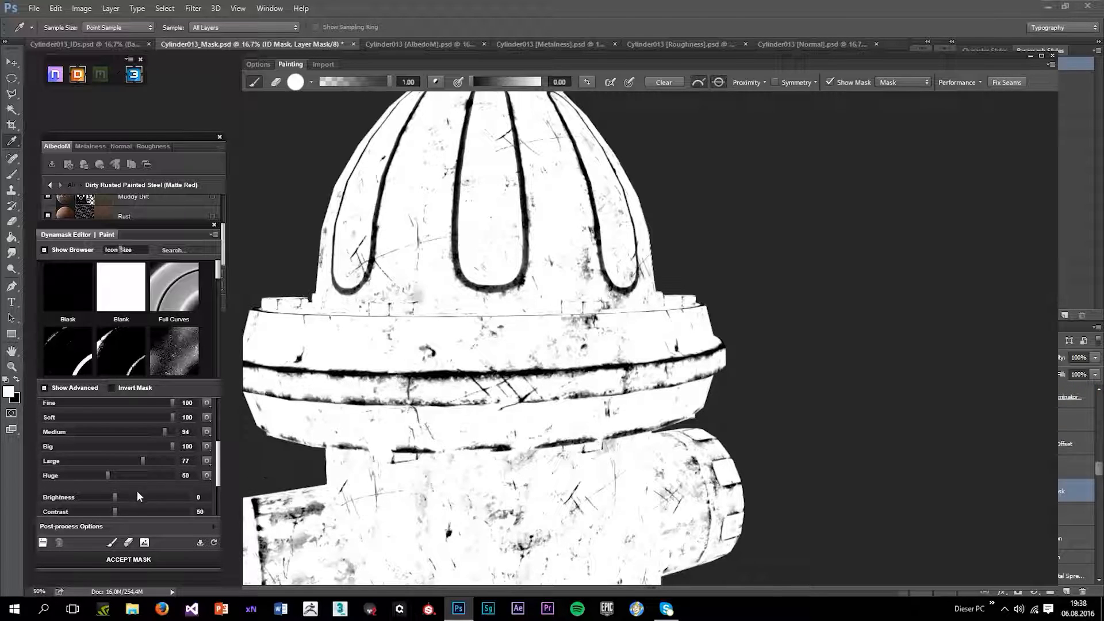
left_click_drag(108, 476, 163, 476)
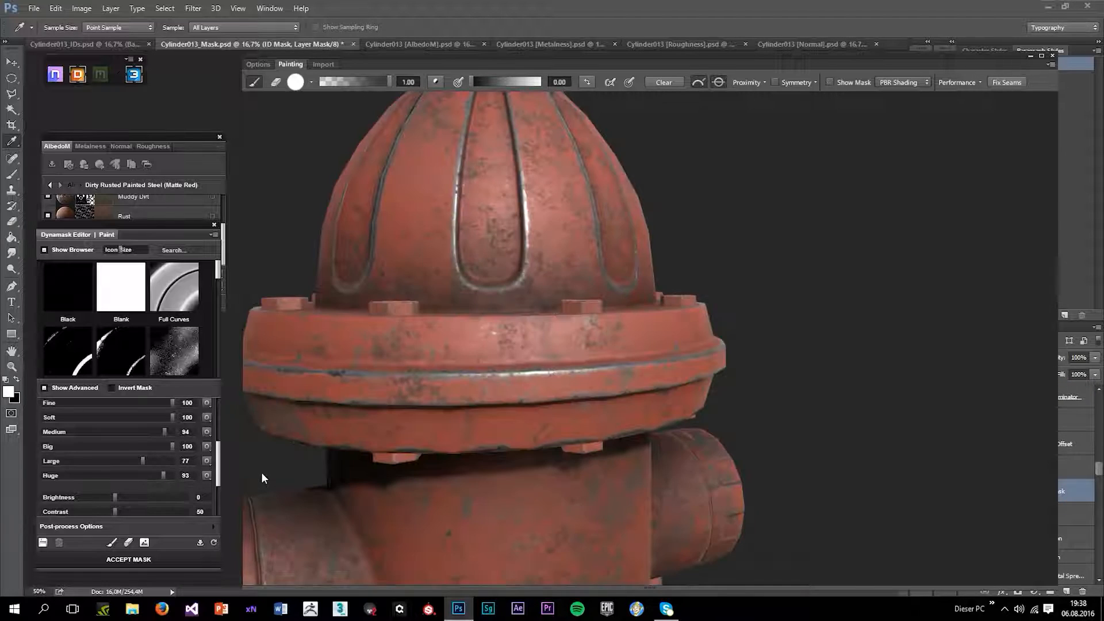
- Try a Curvature Brightness of 36 on the Paint mask and compare the mask with the shaded hydrant
scroll(262, 472, "down", 5)
left_click_drag(113, 497, 141, 497)
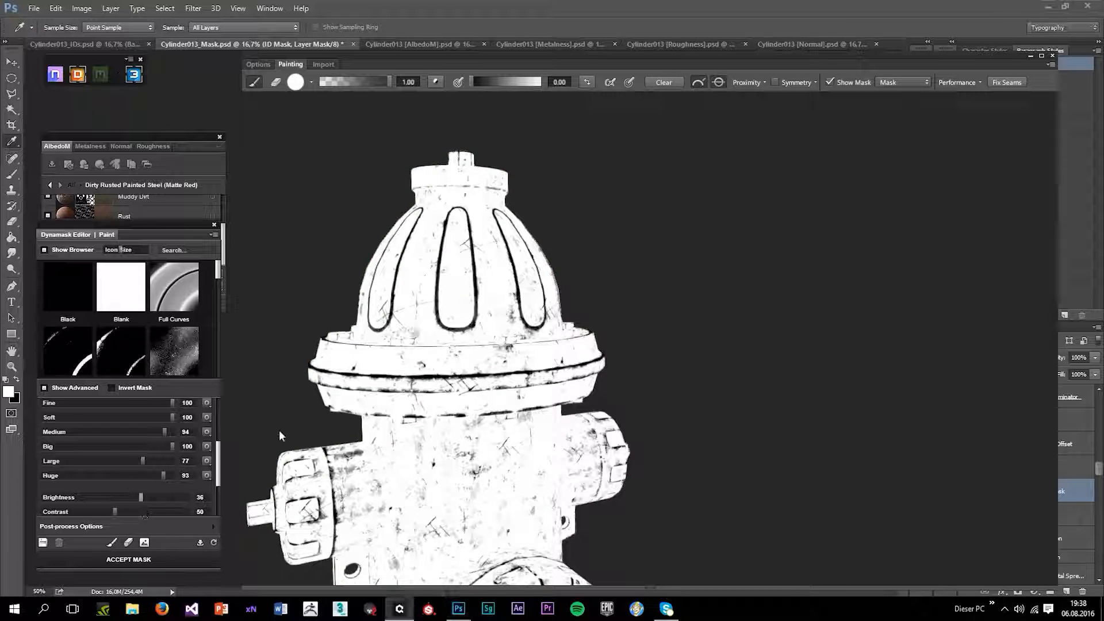
key("m")
key("m")
scroll(251, 433, "up", 3)
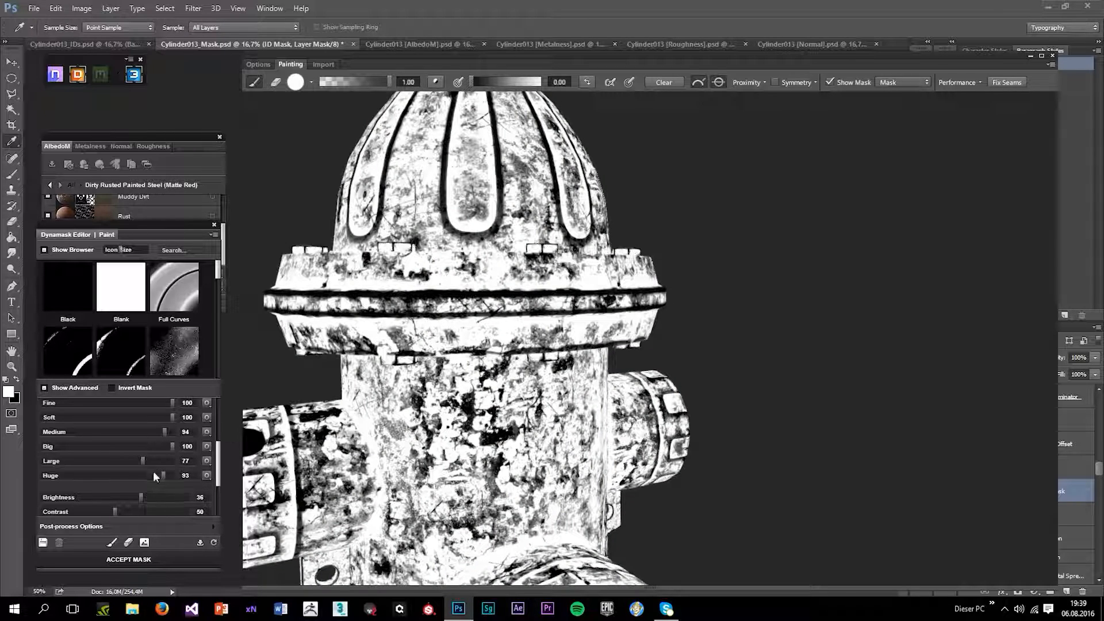
- Reduce the Curvature Brightness to 8 and further to -2, checking the hydrant in mask and shaded views
left_click_drag(128, 496, 122, 494)
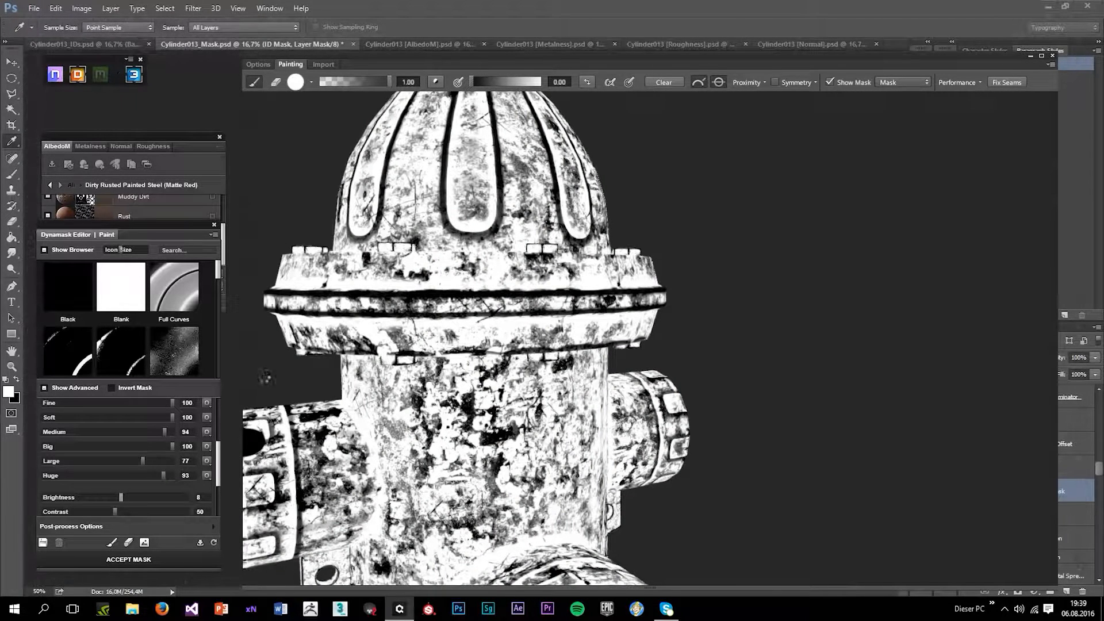
key("m")
key("m")
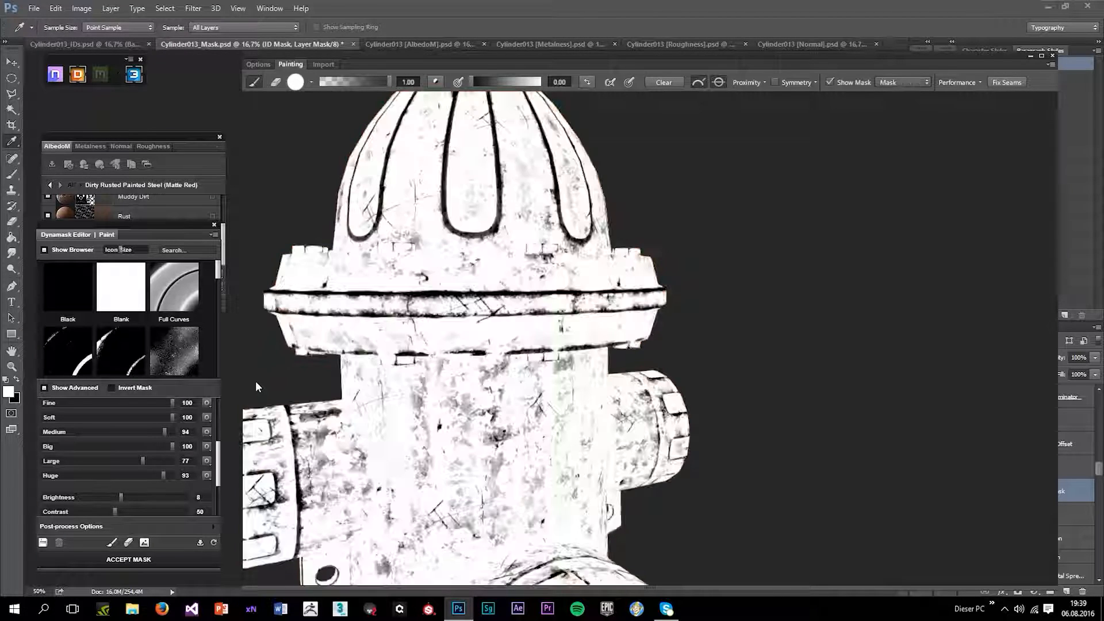
left_click(115, 498)
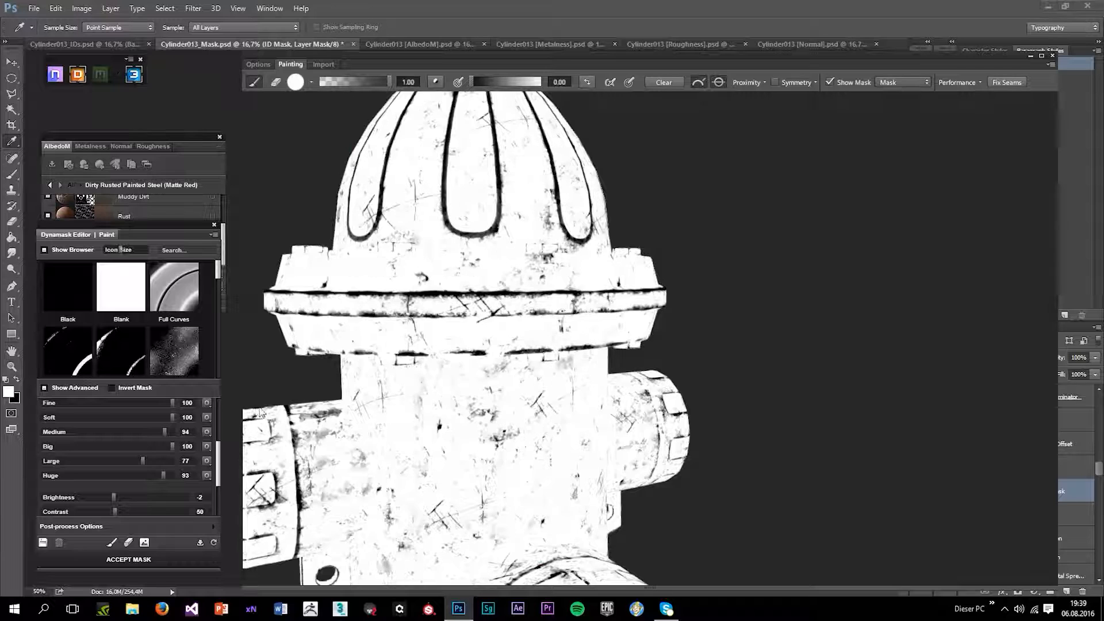
key("m")
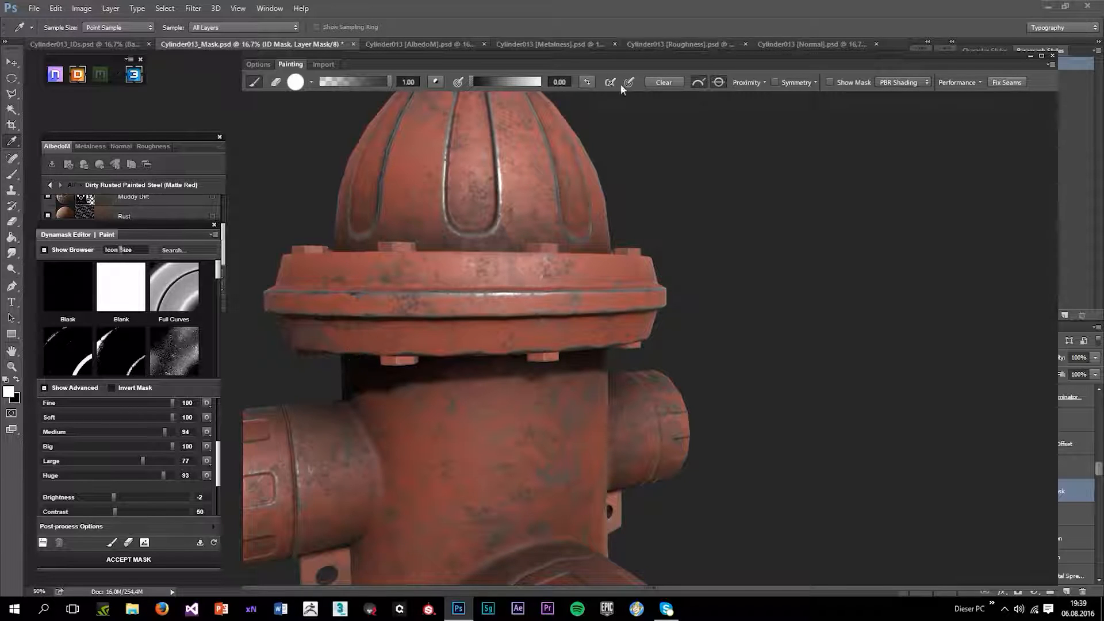
- Examine the paint's edge wear on the hydrant's dome, flange, side outlets and front cap in shaded and mask views
scroll(707, 259, "down", 3)
mouse_move(707, 259)
left_mouse_down()
mouse_move(618, 193)
mouse_move(720, 257)
mouse_move(706, 245)
left_mouse_up()
key("c")
key("c")
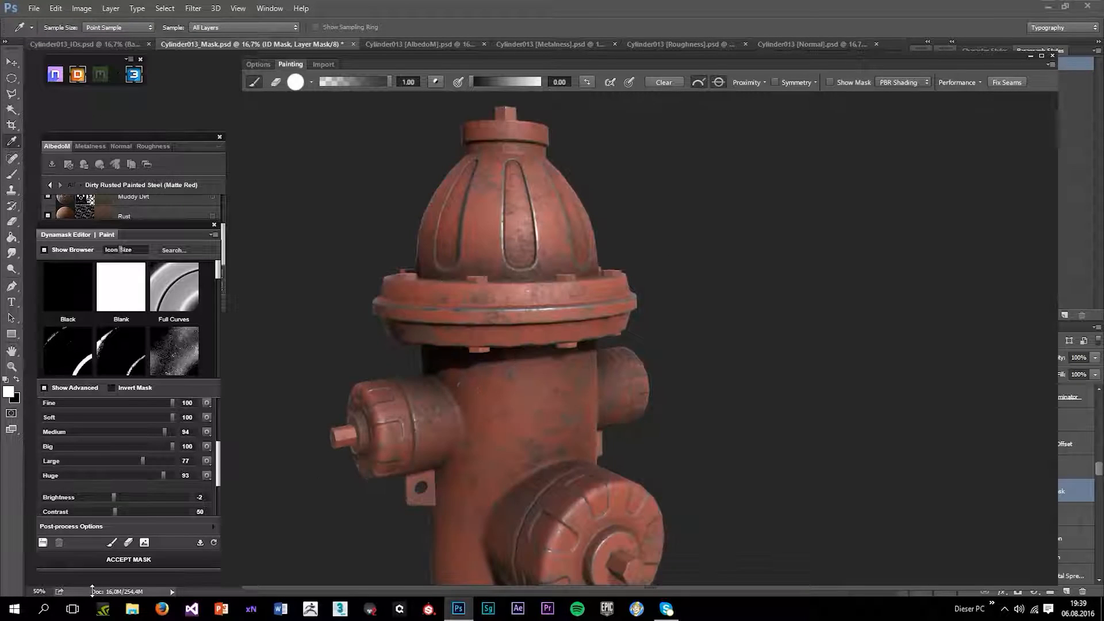
key("m")
scroll(351, 469, "down", 3)
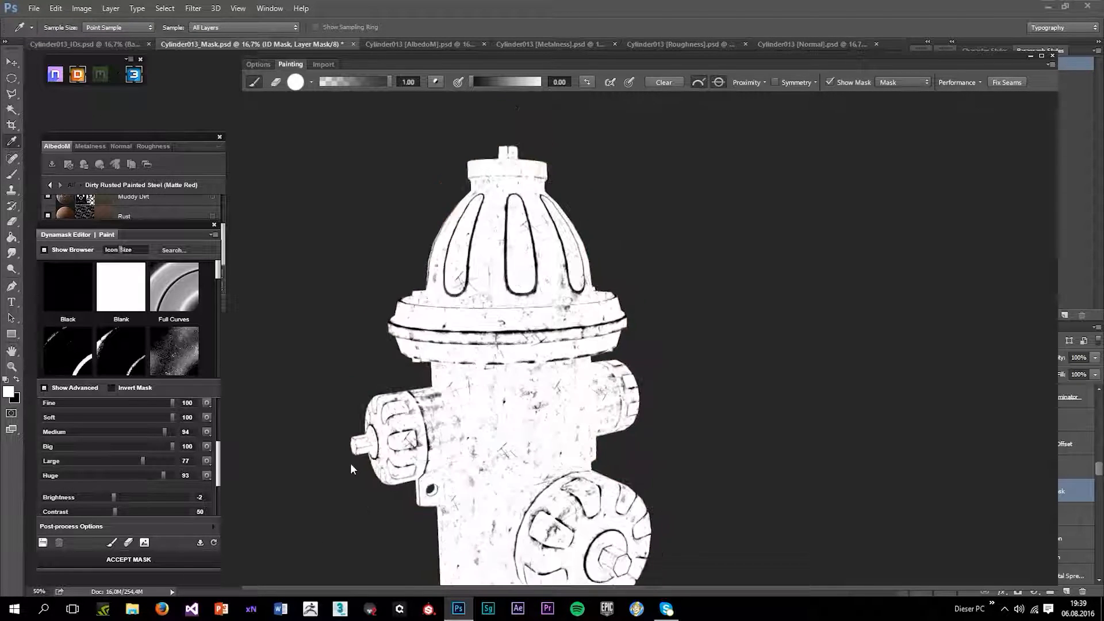
scroll(353, 468, "up", 6)
key("m")
scroll(369, 227, "up", 5)
key("m")
key("m")
left_click_drag(369, 227, 579, 332)
scroll(602, 421, "down", 3)
scroll(646, 241, "down", 4)
scroll(579, 330, "up", 5)
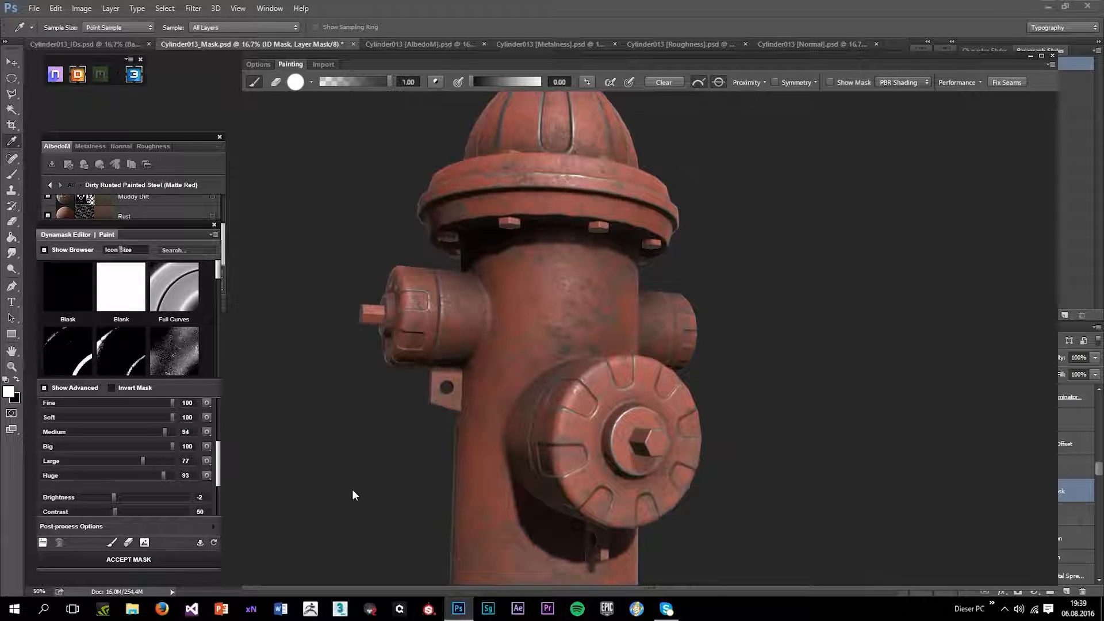
- In mask view, try Curvature Contrast values of 42 and 56 on the Paint mask
key("m")
scroll(314, 451, "down", 4)
left_click_drag(320, 437, 343, 361)
mouse_move(115, 512)
left_mouse_down()
mouse_move(93, 515)
mouse_move(103, 511)
left_mouse_up()
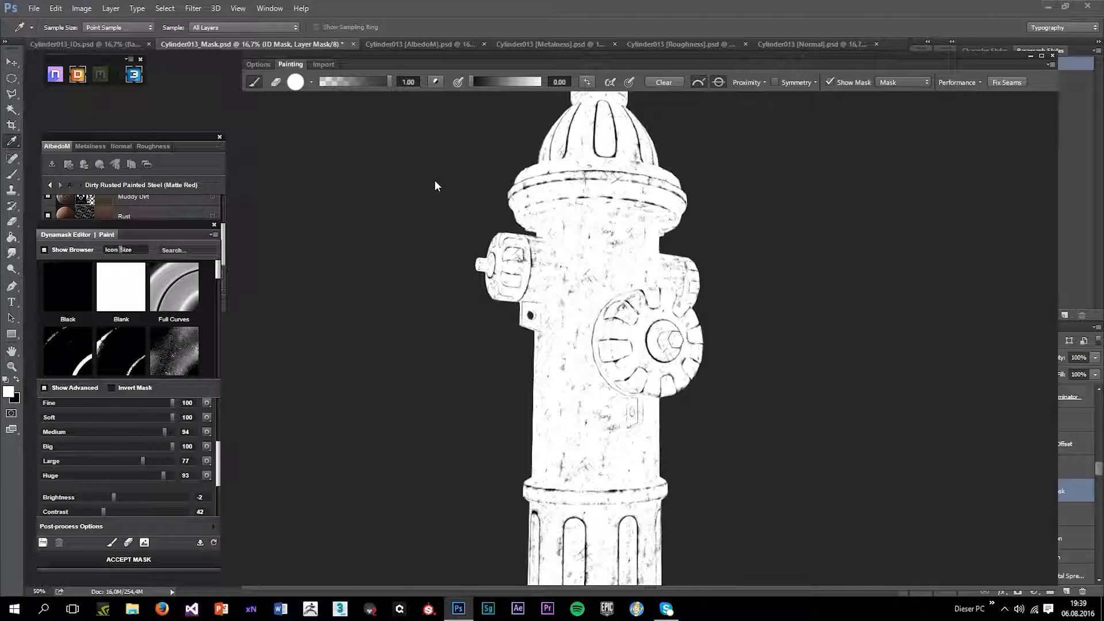
left_click_drag(103, 511, 124, 508)
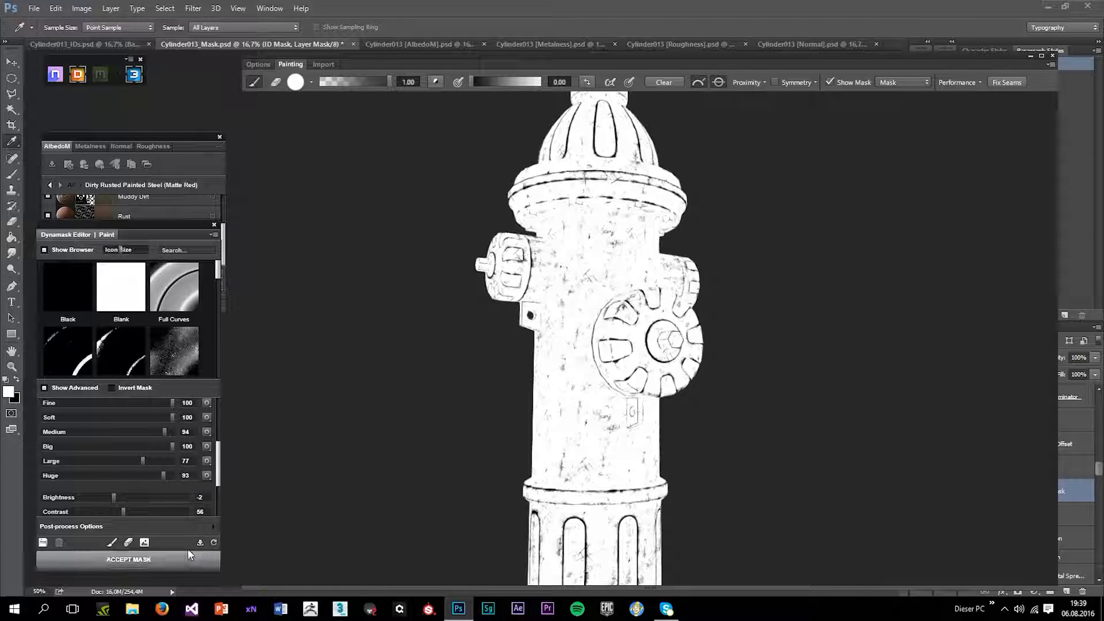
- Raise the Curvature Contrast to 77 and on to 85, comparing the mask with the shaded hydrant
left_click(154, 512)
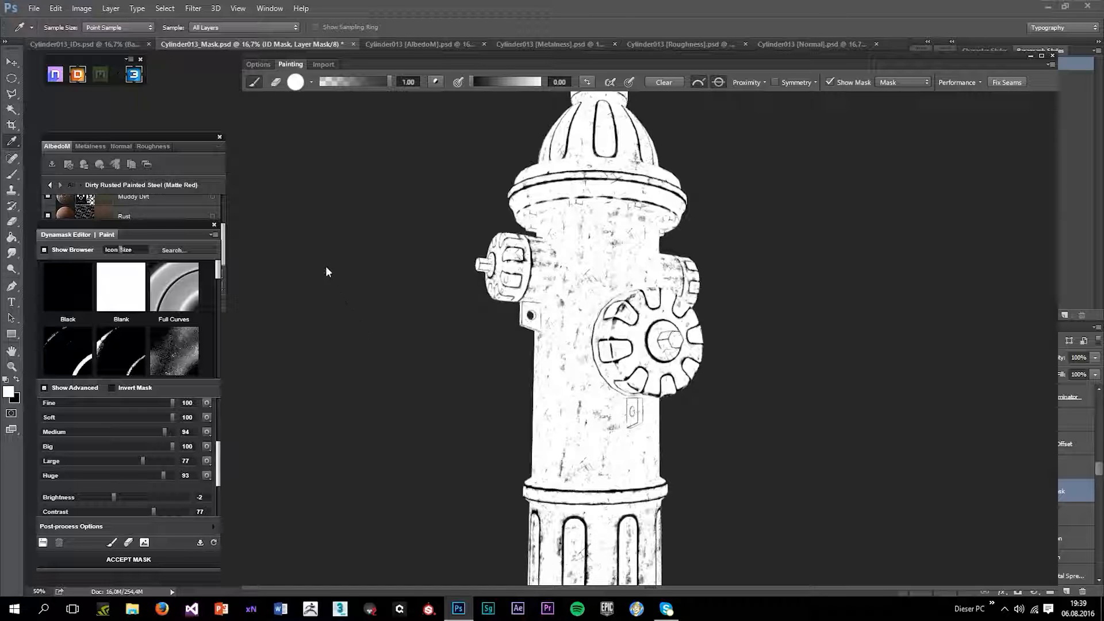
key("m")
scroll(477, 227, "up", 4)
mouse_move(552, 158)
left_mouse_down()
mouse_move(527, 202)
mouse_move(471, 426)
left_mouse_up()
scroll(446, 344, "down", 3)
mouse_move(483, 478)
left_mouse_down()
mouse_move(601, 378)
mouse_move(579, 374)
left_mouse_up()
key("m")
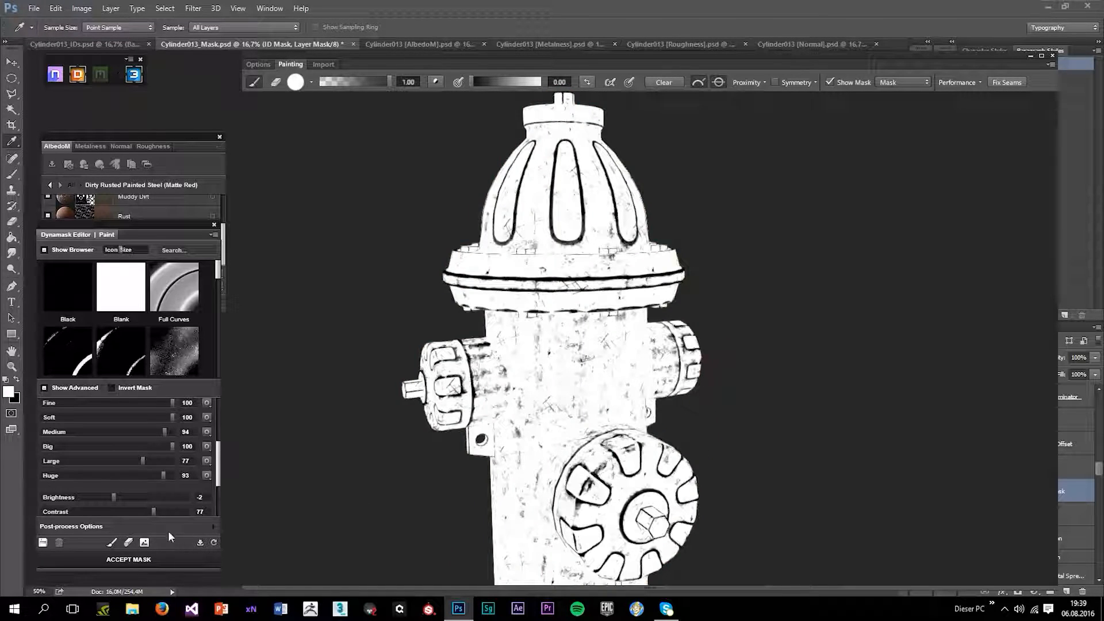
left_click(166, 511)
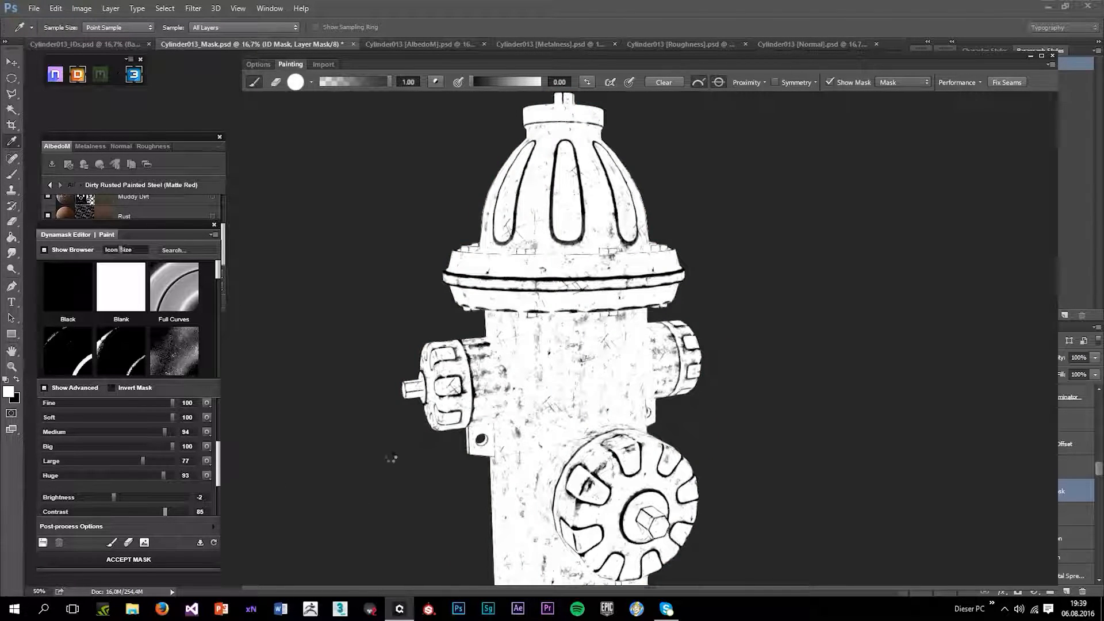
key("m")
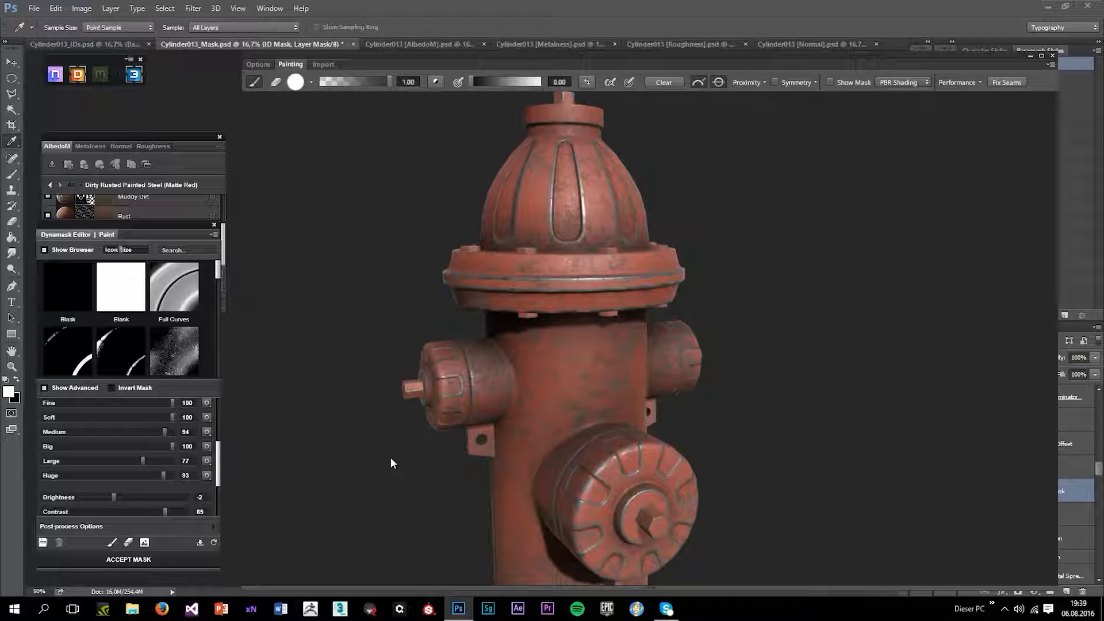
- Try a Curvature Brightness of -16, settle on -7, and view the whole hydrant shaded
key("m")
left_click(105, 497)
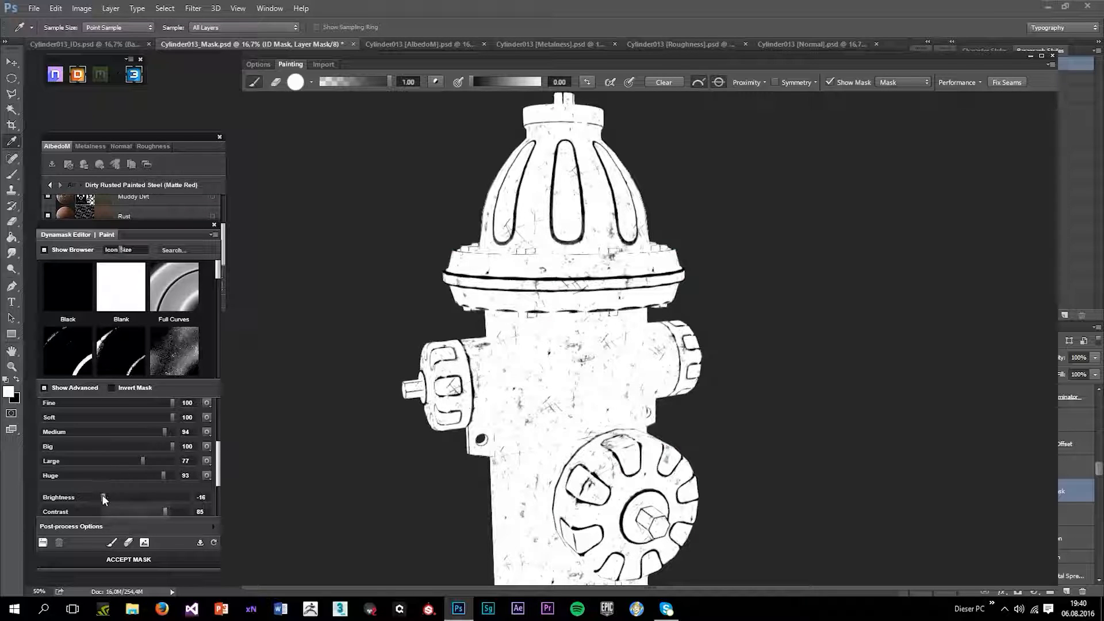
left_click_drag(105, 496, 110, 497)
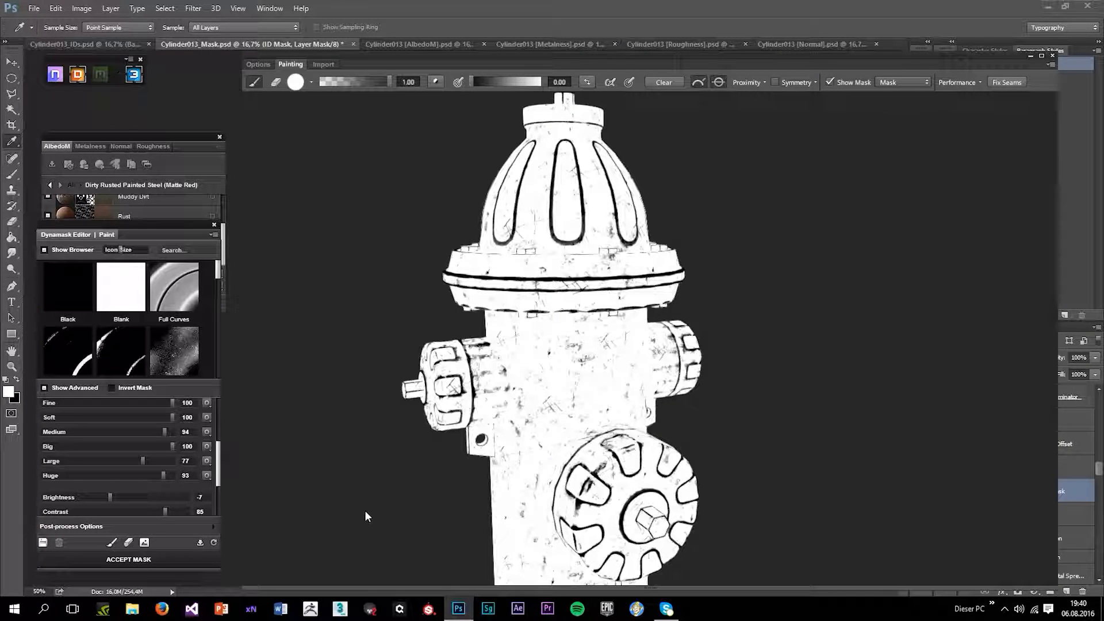
key("m")
scroll(365, 512, "down", 5)
left_click_drag(365, 510, 456, 445)
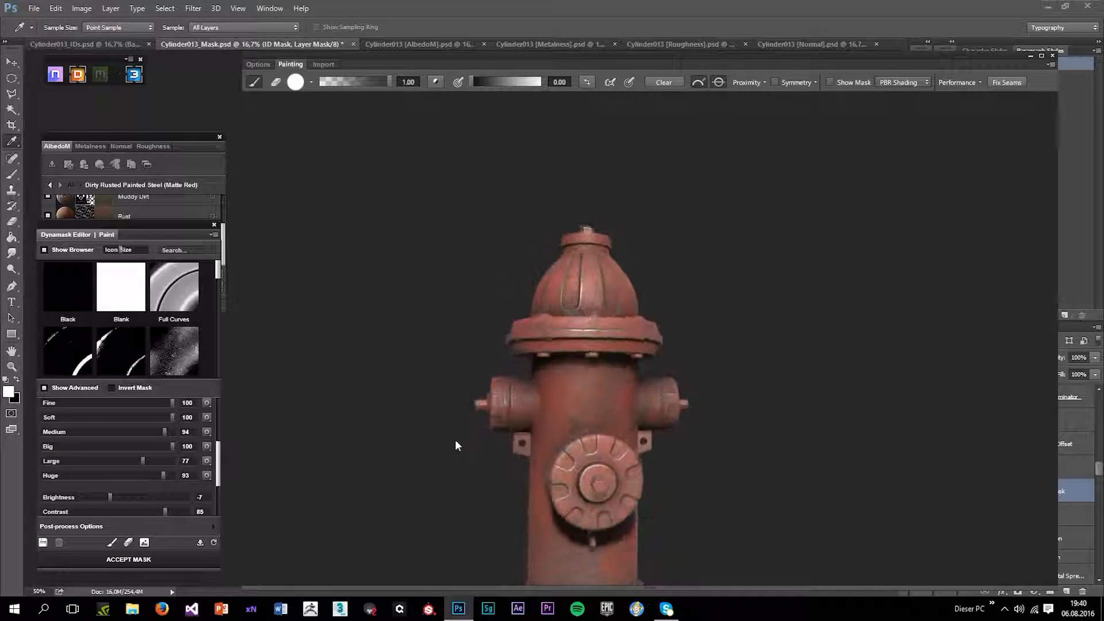
- Inspect the paint wear around the hydrant's flange, side outlets and front cap in mask and shaded views, and accept the mask
left_click(148, 560)
scroll(465, 380, "up", 5)
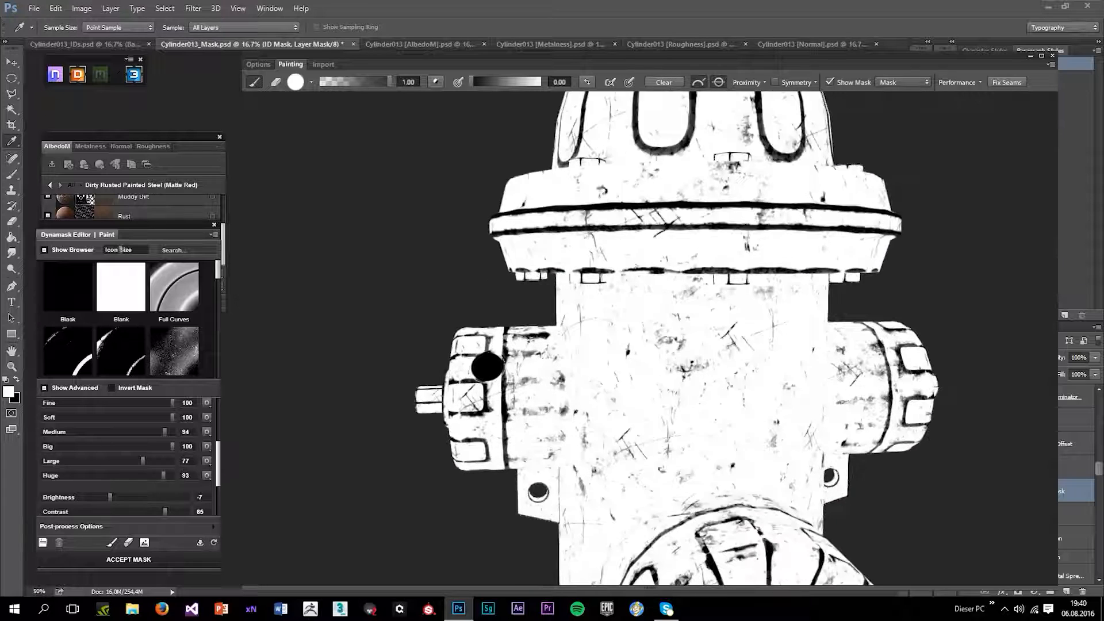
scroll(487, 367, "up", 2)
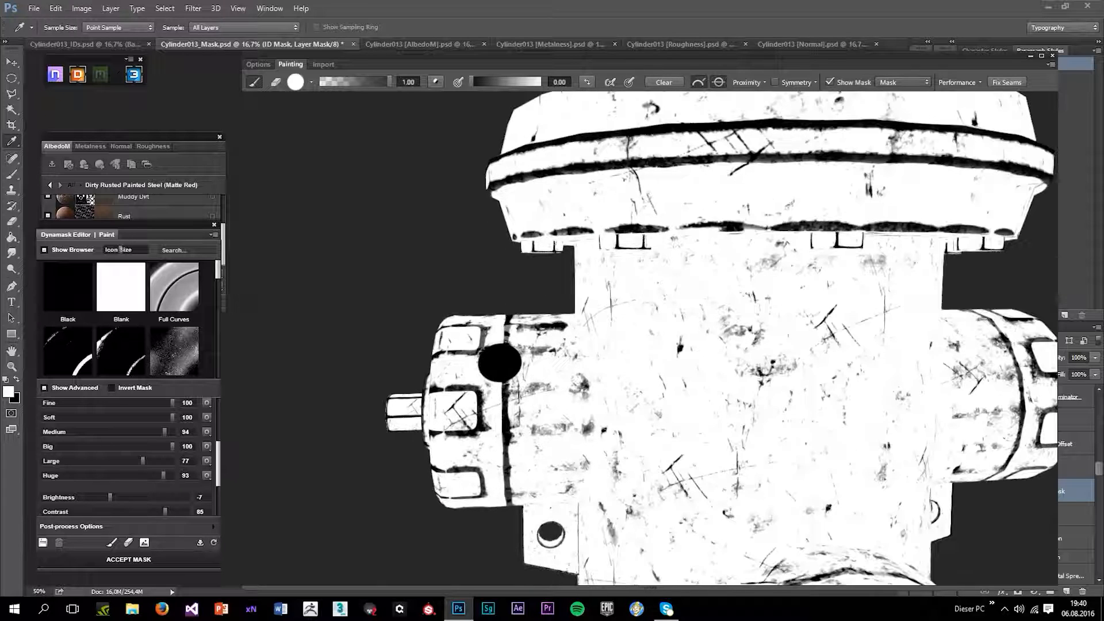
left_click(582, 84)
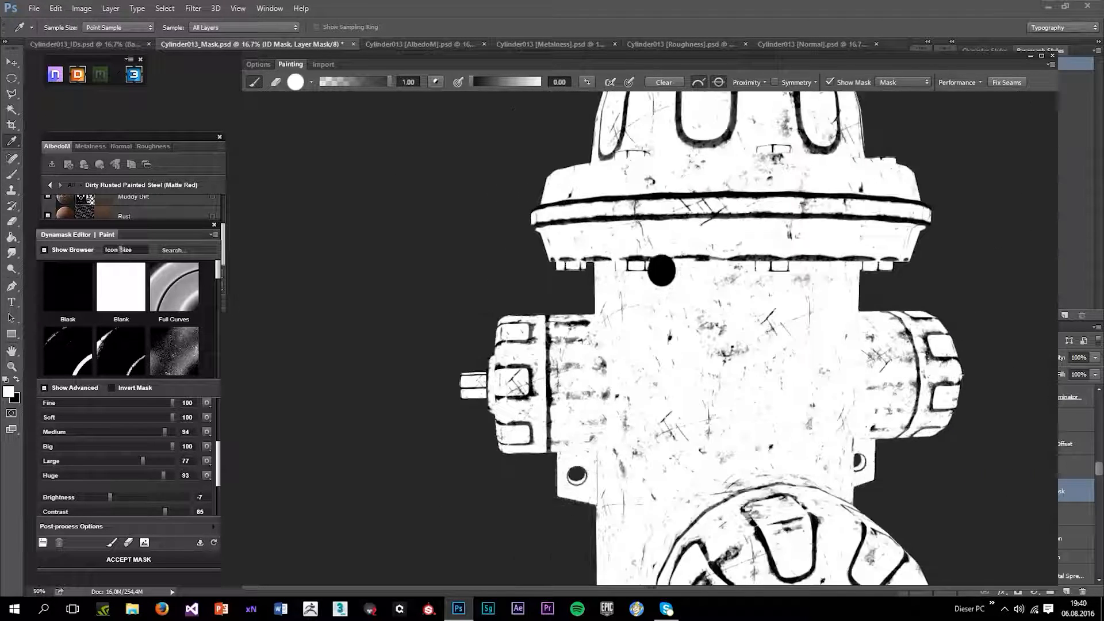
left_click_drag(815, 386, 769, 202)
scroll(769, 202, "down", 3)
scroll(606, 249, "up", 4)
mouse_move(552, 410)
left_mouse_down()
mouse_move(581, 441)
mouse_move(569, 420)
mouse_move(444, 460)
mouse_move(662, 443)
mouse_move(627, 423)
mouse_move(447, 498)
mouse_move(355, 514)
mouse_move(475, 478)
left_mouse_up()
key("m")
key("m")
scroll(384, 347, "down", 3)
left_click_drag(384, 346, 288, 465)
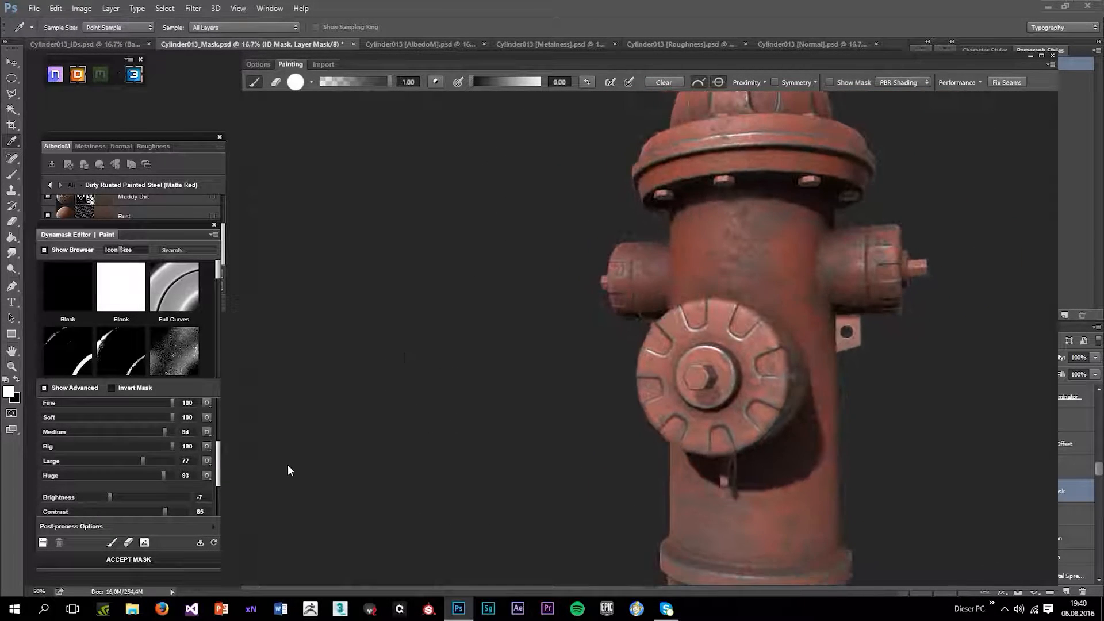
left_click(145, 564)
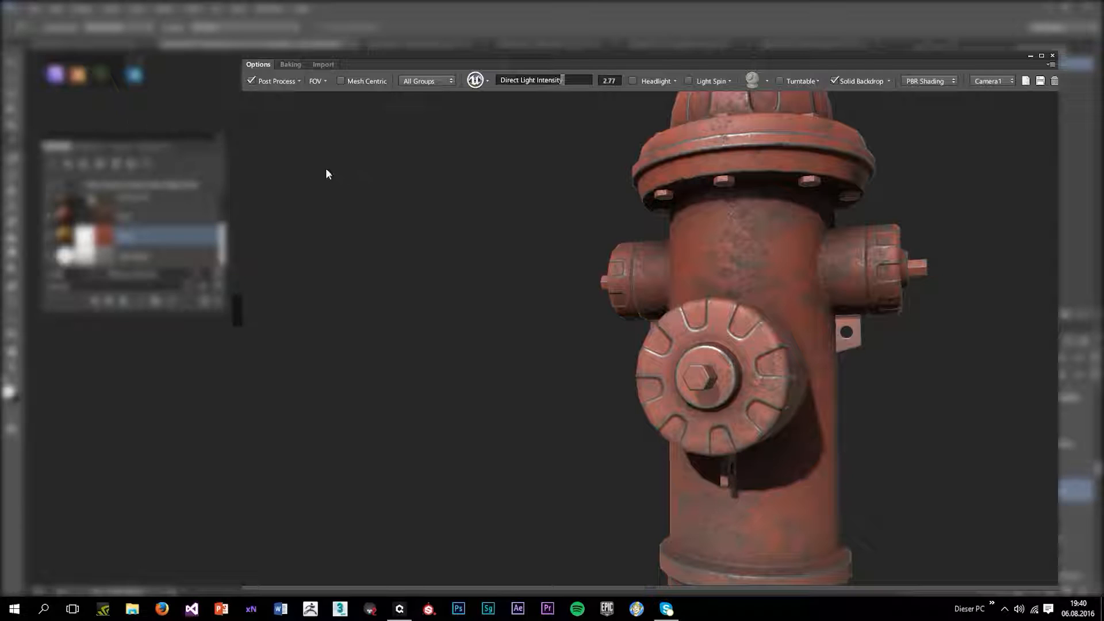
- In the Roughness channel, try the darkest and the lightest value for the Paint layer and check the hydrant's highlights
left_click(160, 149)
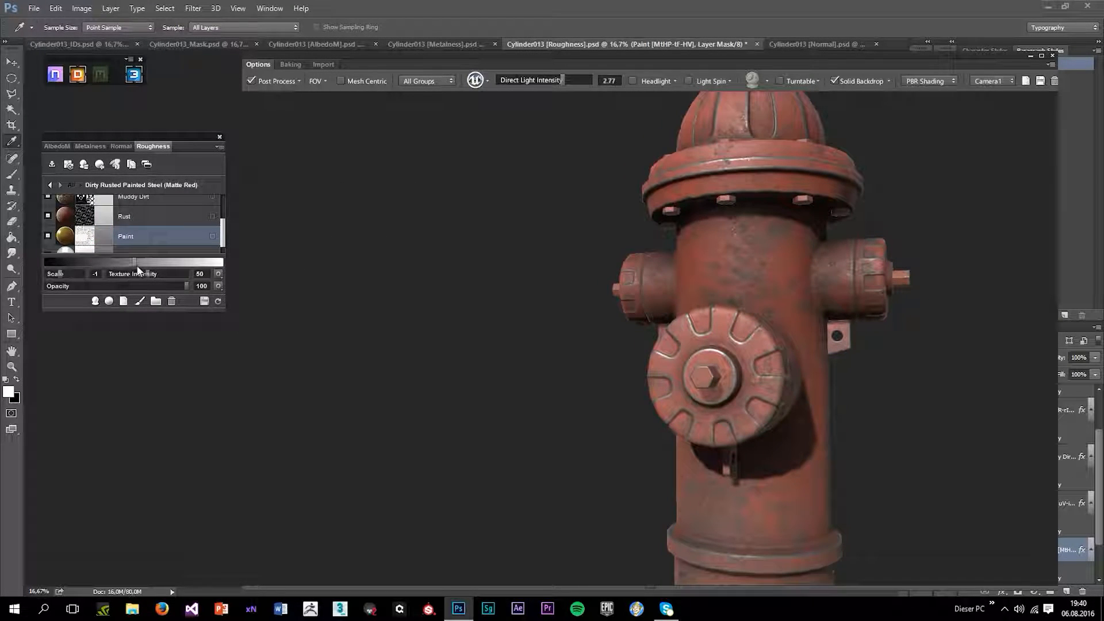
left_click_drag(130, 262, 46, 266)
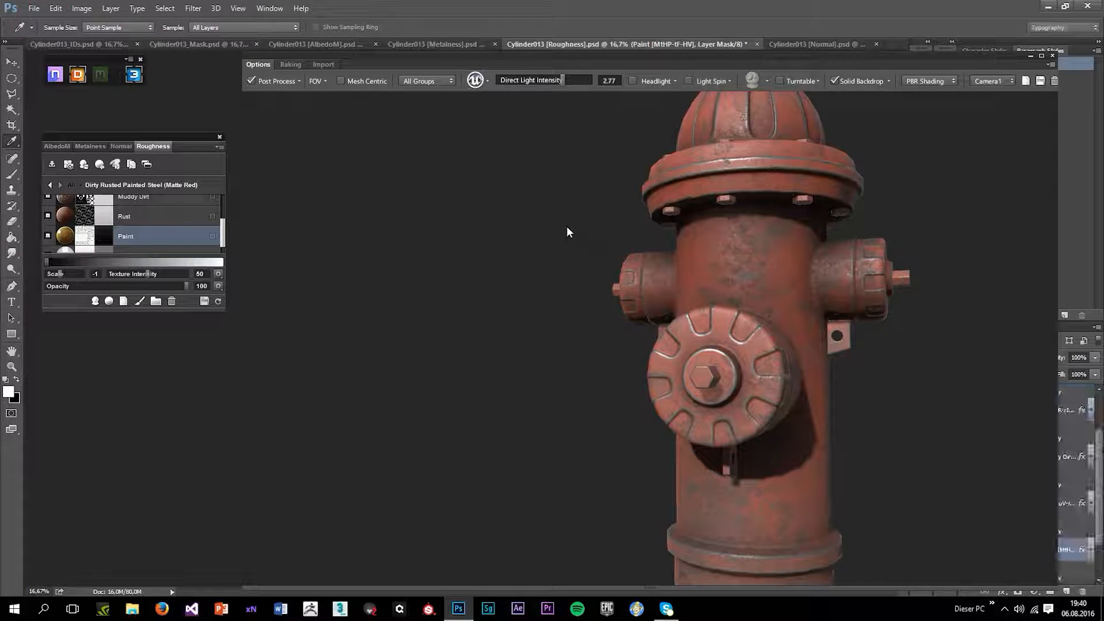
left_click_drag(569, 214, 628, 242)
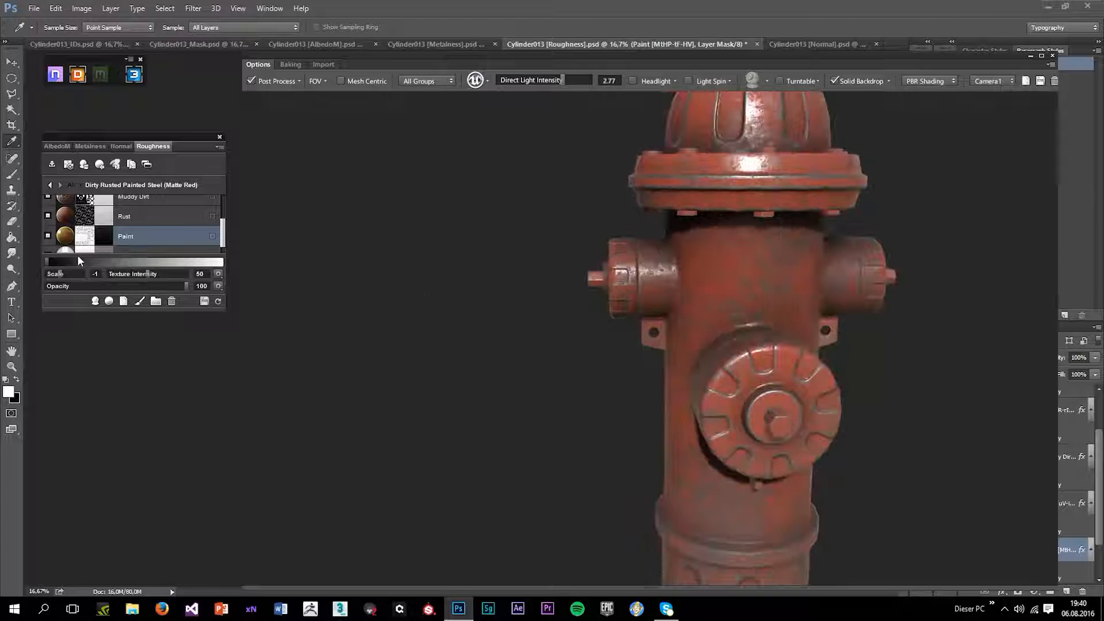
mouse_move(48, 260)
left_mouse_down()
mouse_move(95, 275)
mouse_move(240, 278)
left_mouse_up()
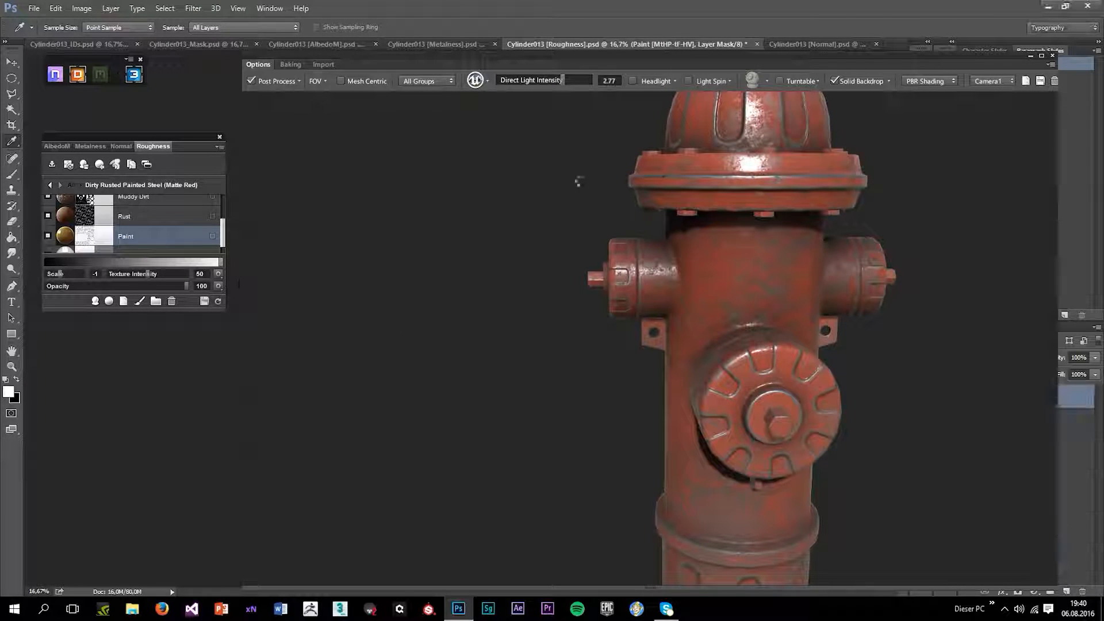
left_click_drag(581, 185, 570, 309)
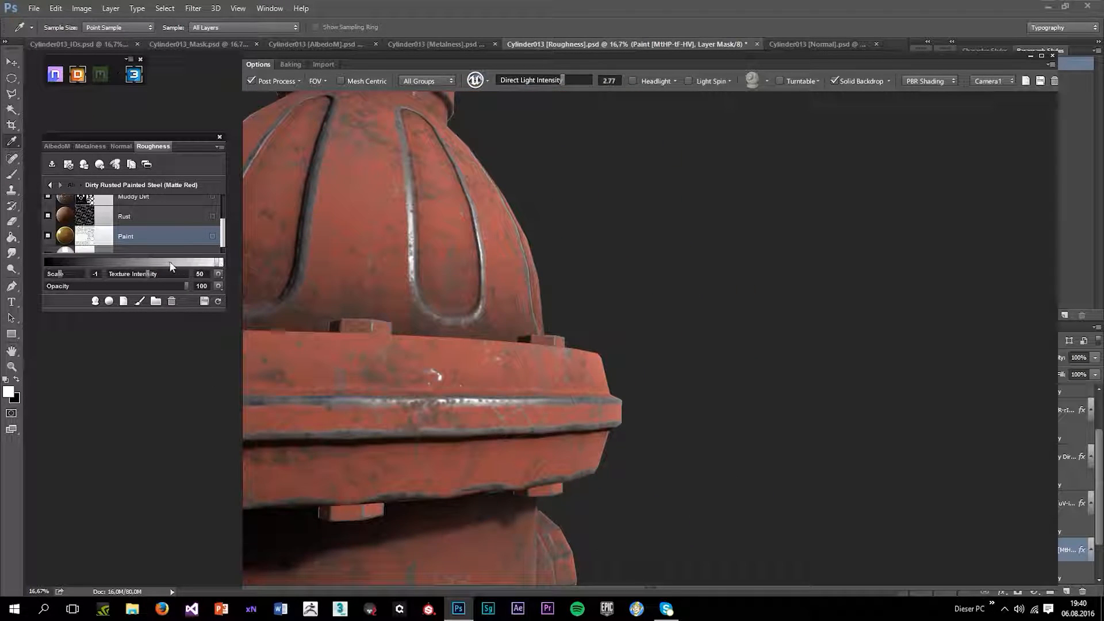
- Set the Paint layer's roughness to mid-grey and check the reflections around the hydrant's dome and caps
mouse_move(217, 264)
left_mouse_down()
mouse_move(109, 264)
mouse_move(132, 266)
left_mouse_up()
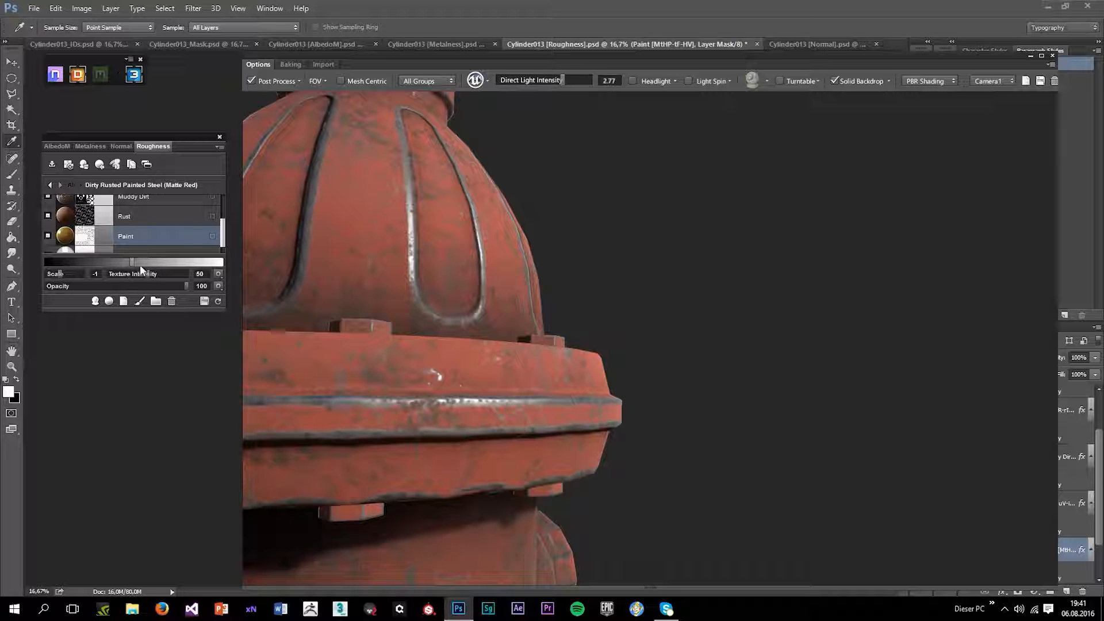
scroll(761, 212, "down", 3)
left_click_drag(633, 236, 555, 323)
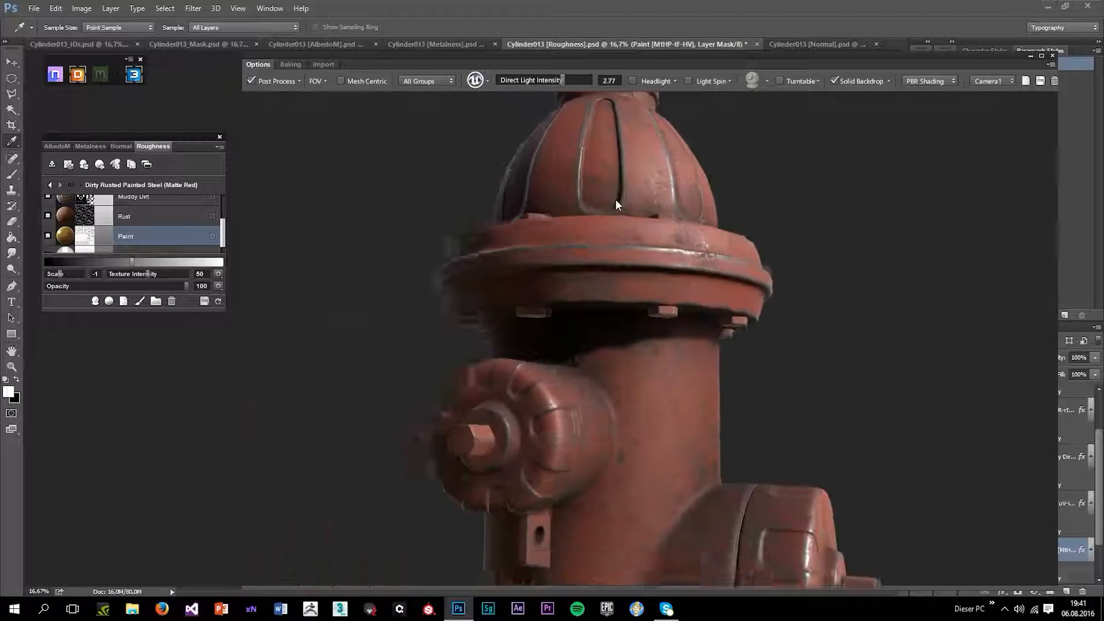
scroll(480, 308, "down", 3)
scroll(522, 295, "up", 4)
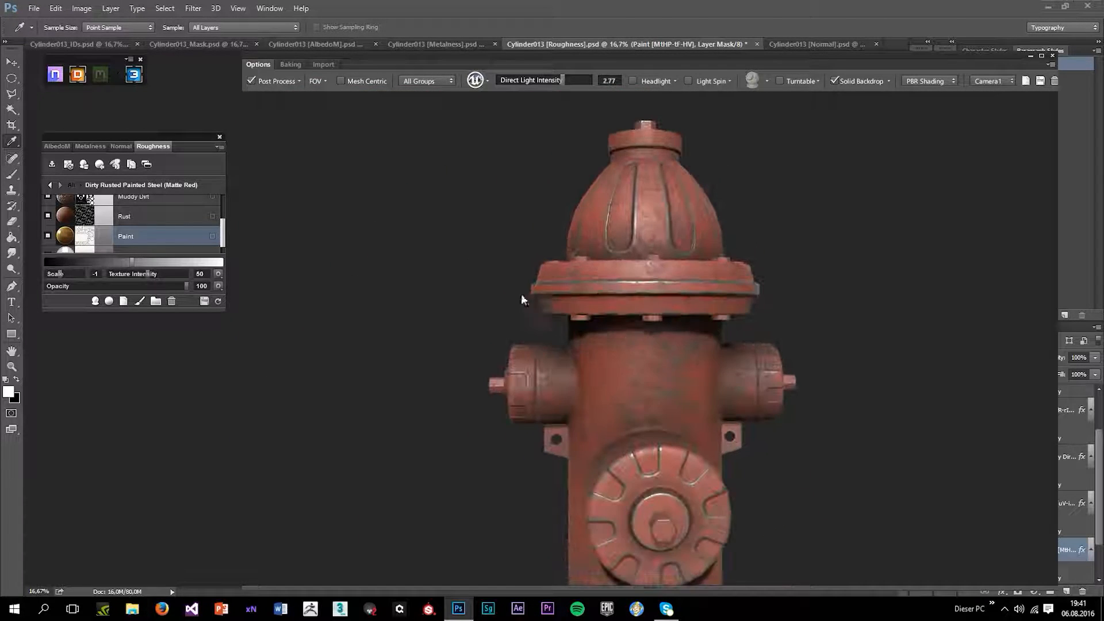
- Set the Paint layer's roughness to a slightly darker grey and check the highlights over the hydrant's body, dome and side outlets
left_click_drag(127, 266, 123, 266)
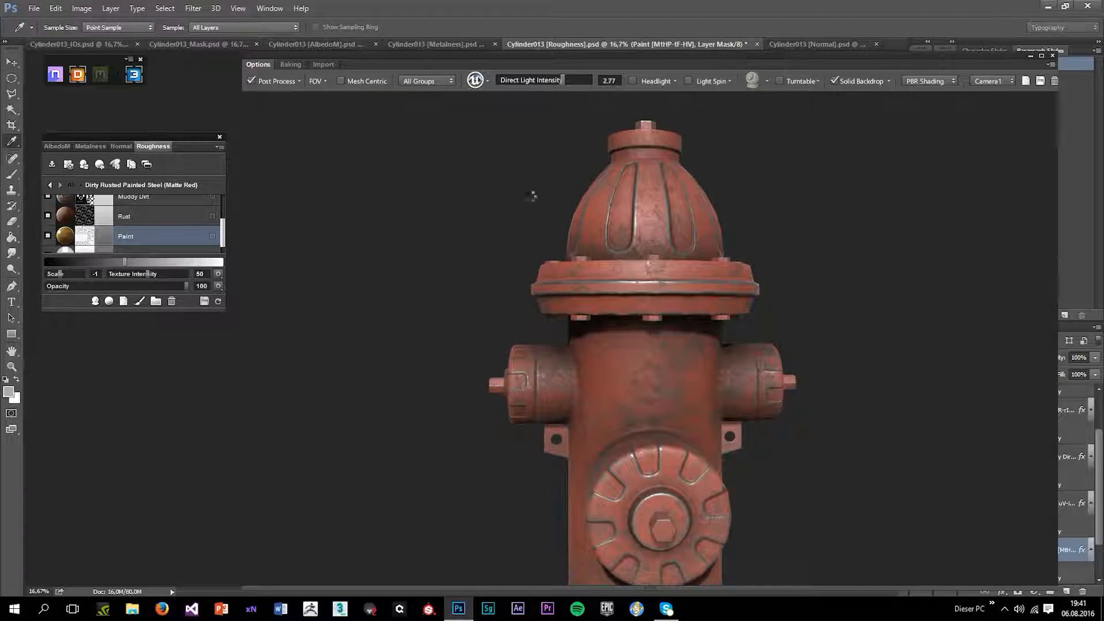
scroll(500, 173, "down", 2)
scroll(502, 173, "down", 3)
left_click_drag(567, 476, 574, 374)
scroll(646, 173, "up", 3)
scroll(572, 327, "up", 3)
left_click_drag(570, 326, 598, 322)
scroll(618, 195, "down", 3)
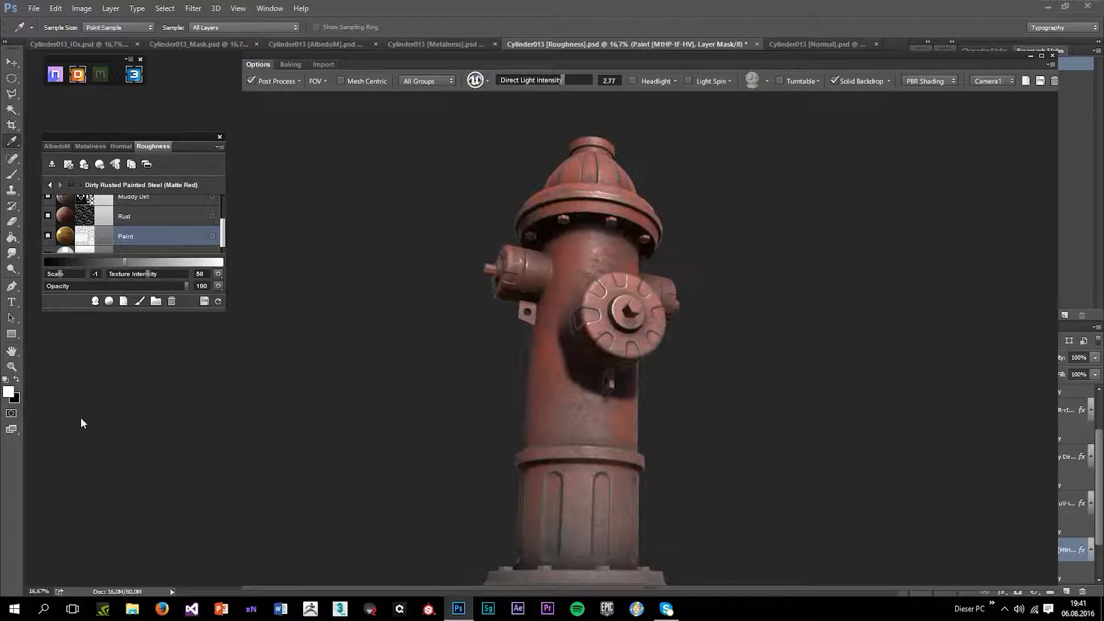
- Open the lower Dirt layer's mask in full shaded mode and reveal its post-process options
scroll(63, 199, "up", 2)
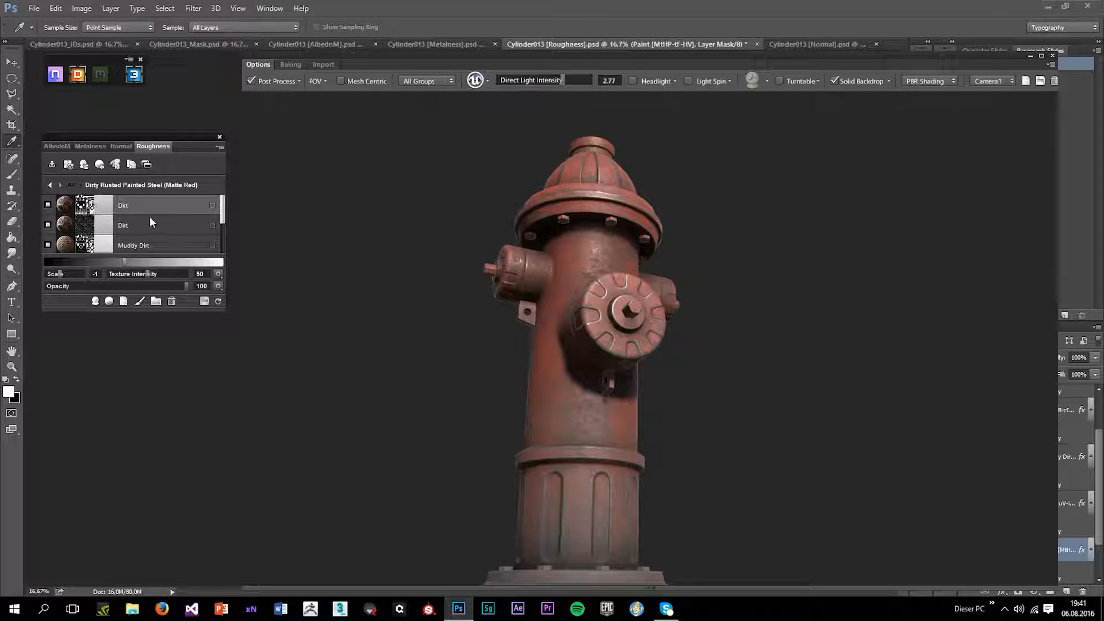
left_click(145, 225)
left_click(84, 225)
left_click(541, 351)
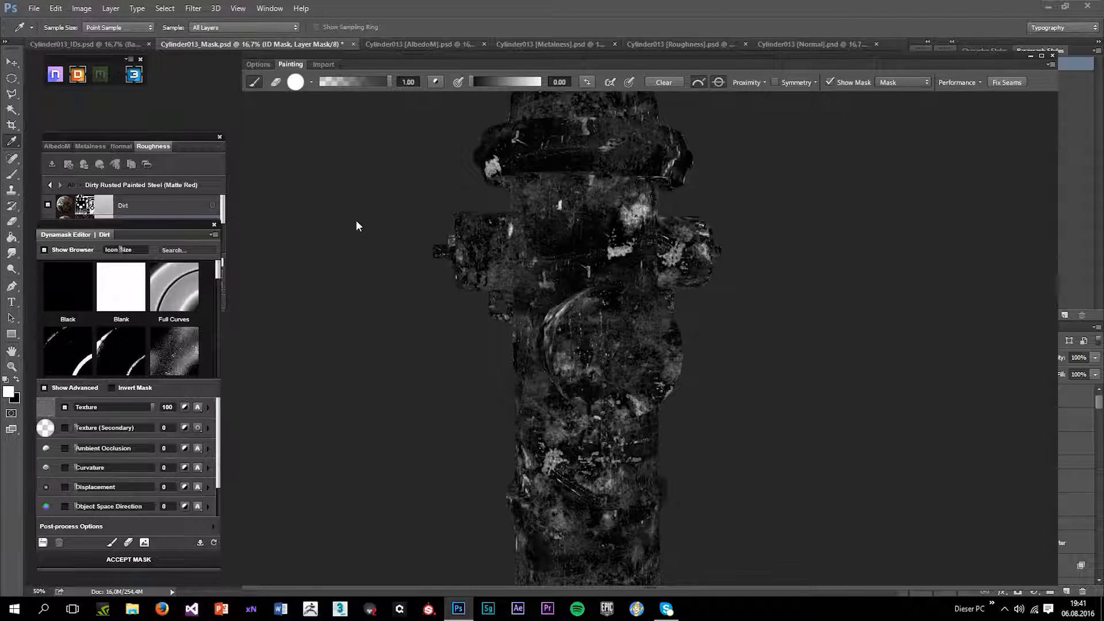
scroll(163, 444, "down", 3)
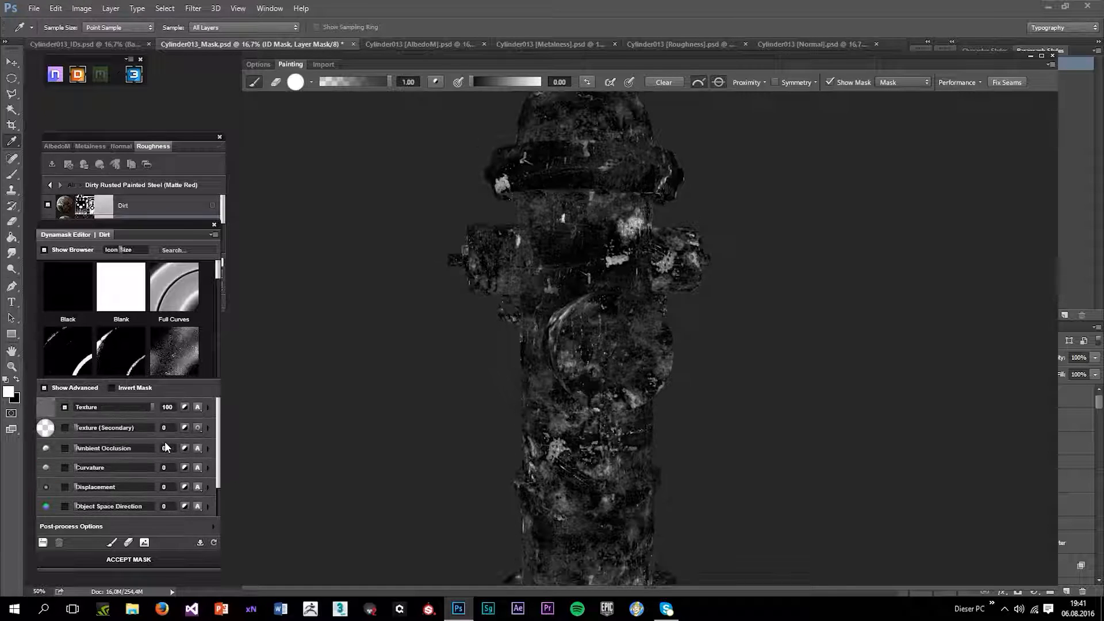
left_click(213, 527)
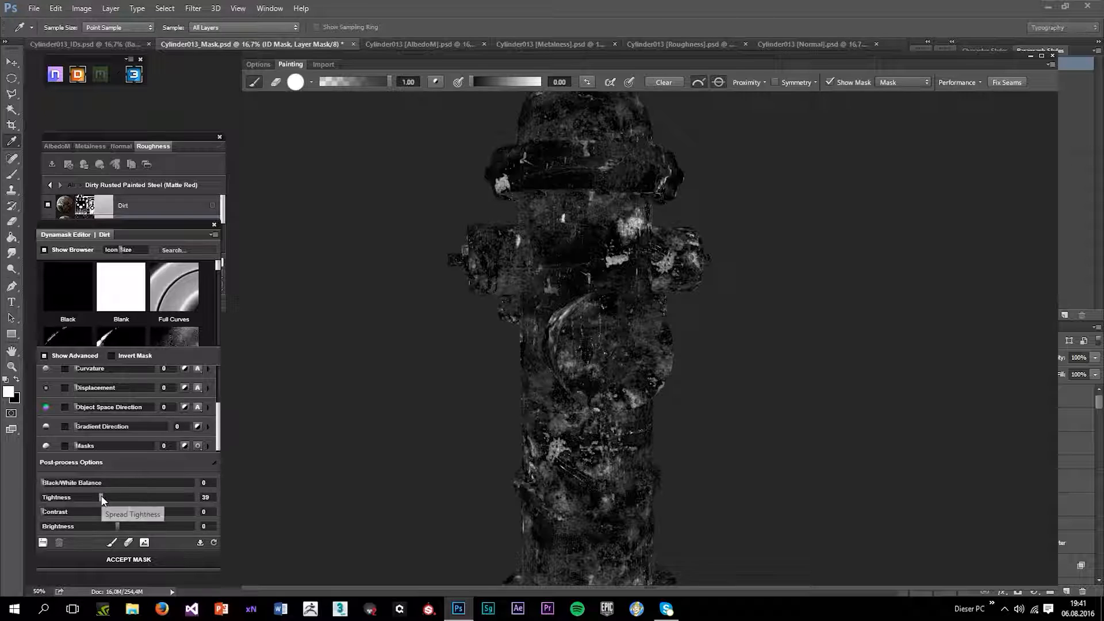
- Try Tightness values of 39, 7 and 18 on the Dirt mask, comparing the mask and shaded views
left_click_drag(116, 498, 101, 498)
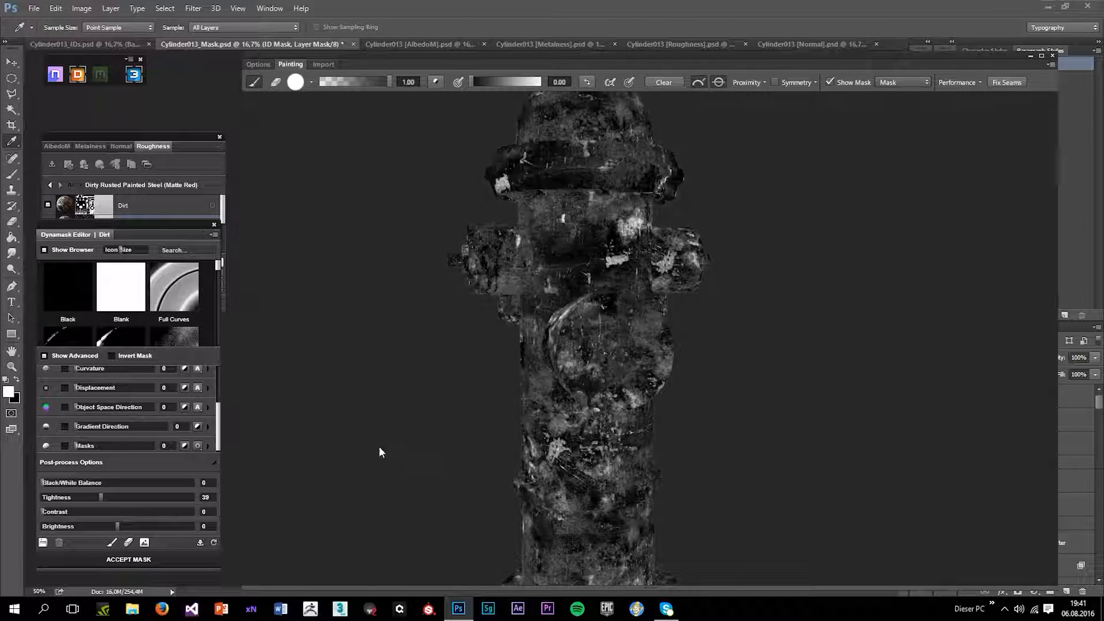
left_click(53, 498)
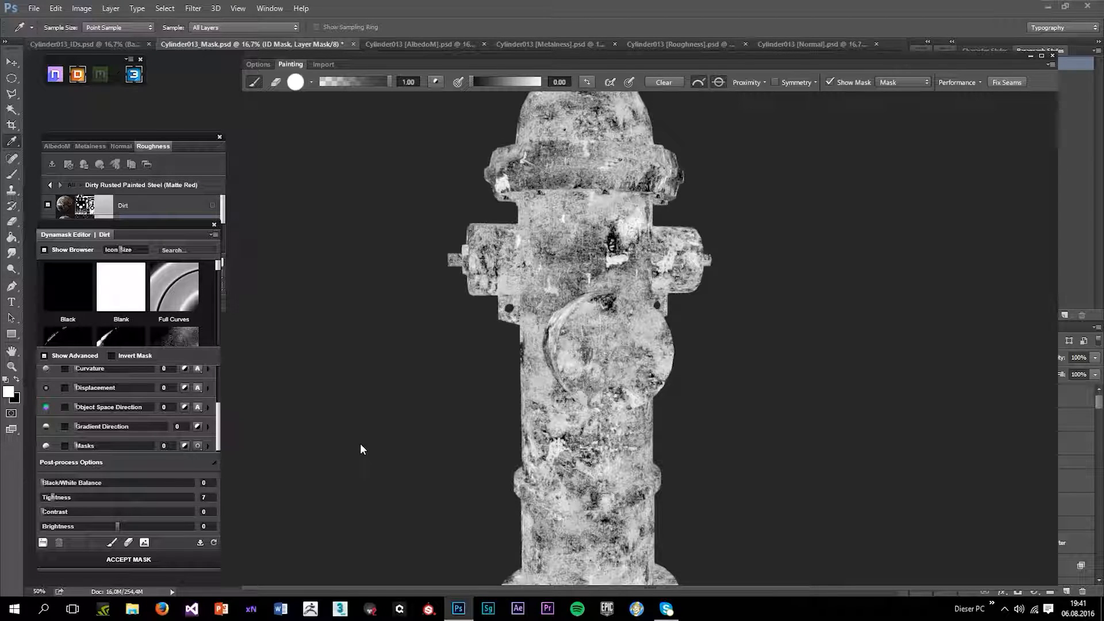
key("m")
left_click(70, 499)
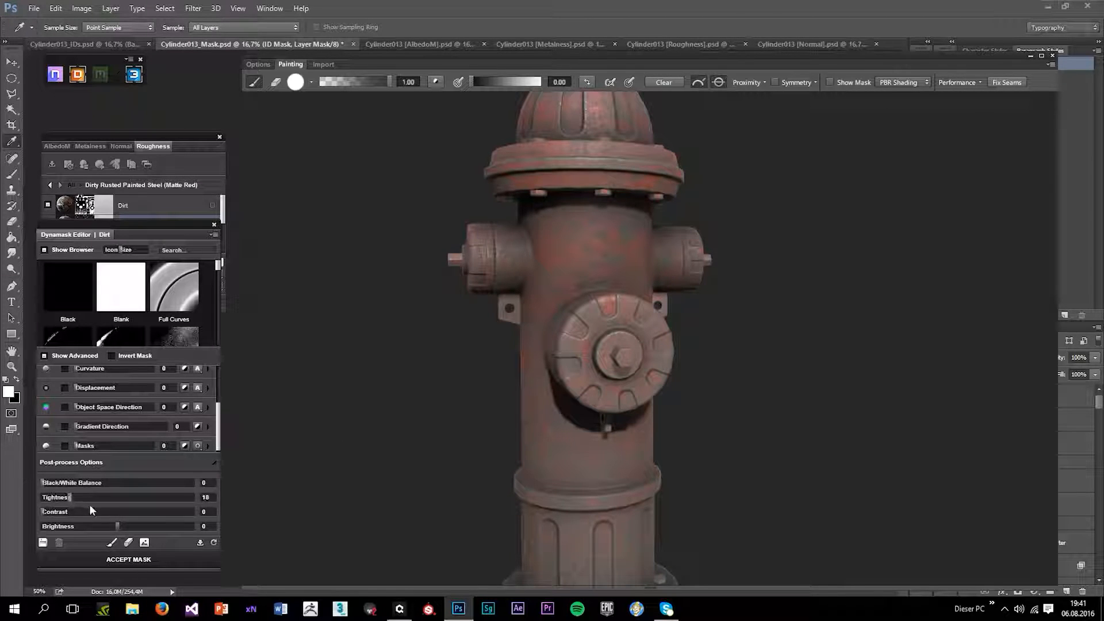
- Try a Contrast of 53 with a Tightness of 37 on the Dirt mask and compare mask and shaded views
left_click(122, 512)
key("m")
key("m")
left_click(98, 498)
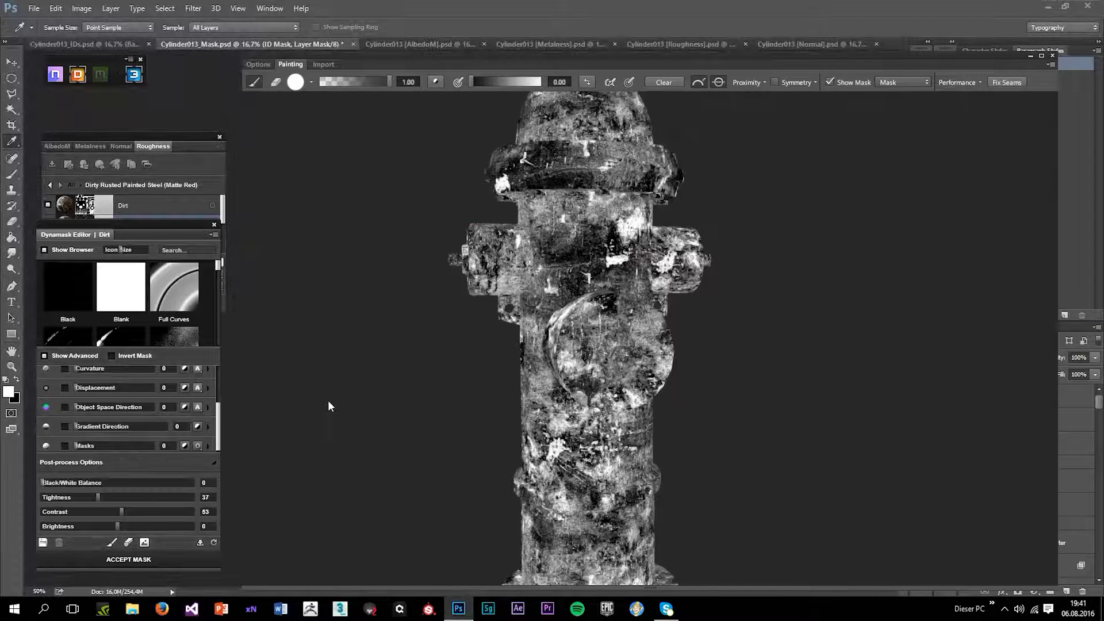
key("m")
key("m")
- Set the Dirt mask's Tightness to 58 and its Contrast to 15
left_click(130, 498)
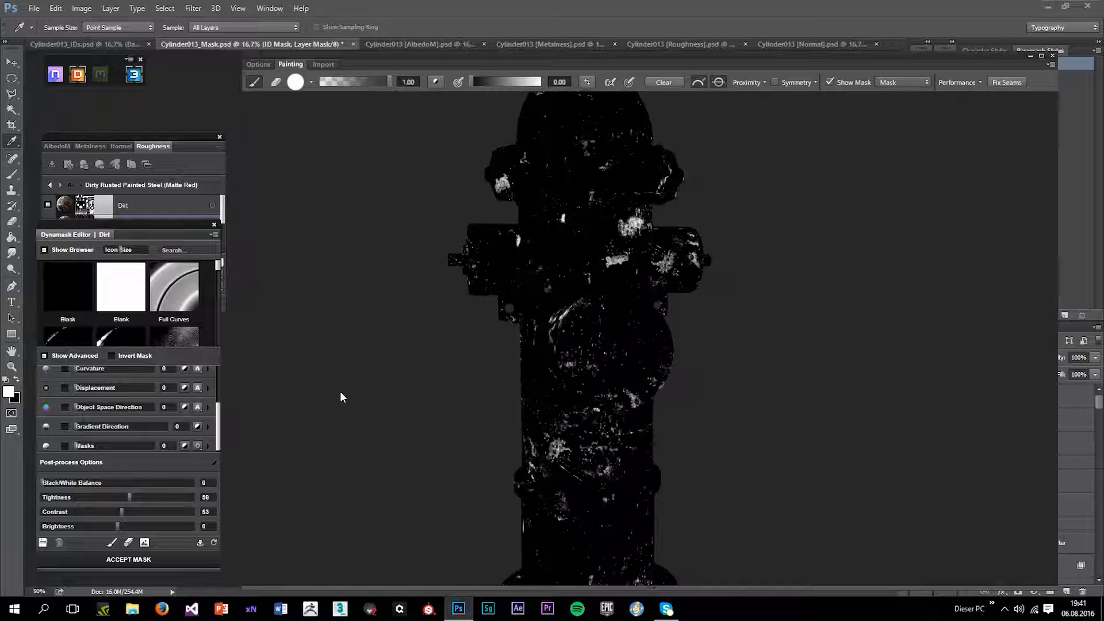
key("m")
key("m")
left_click(106, 512)
left_click_drag(107, 512, 64, 513)
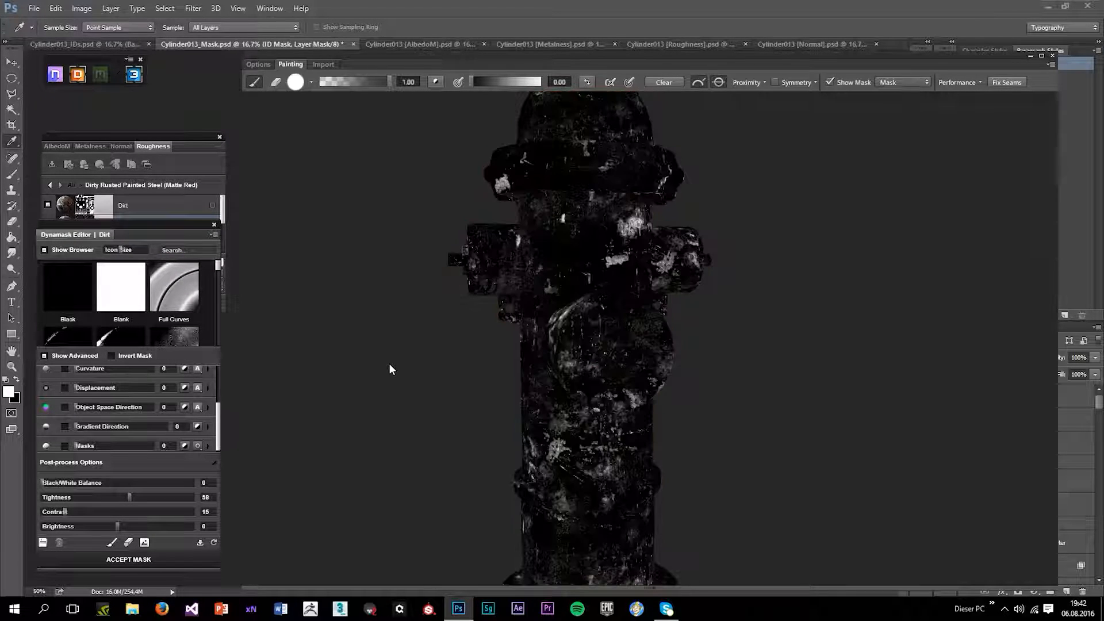
- Check the dirt coverage on the whole hydrant in mask and shaded views, and accept the mask
scroll(389, 369, "down", 4)
scroll(388, 357, "up", 3)
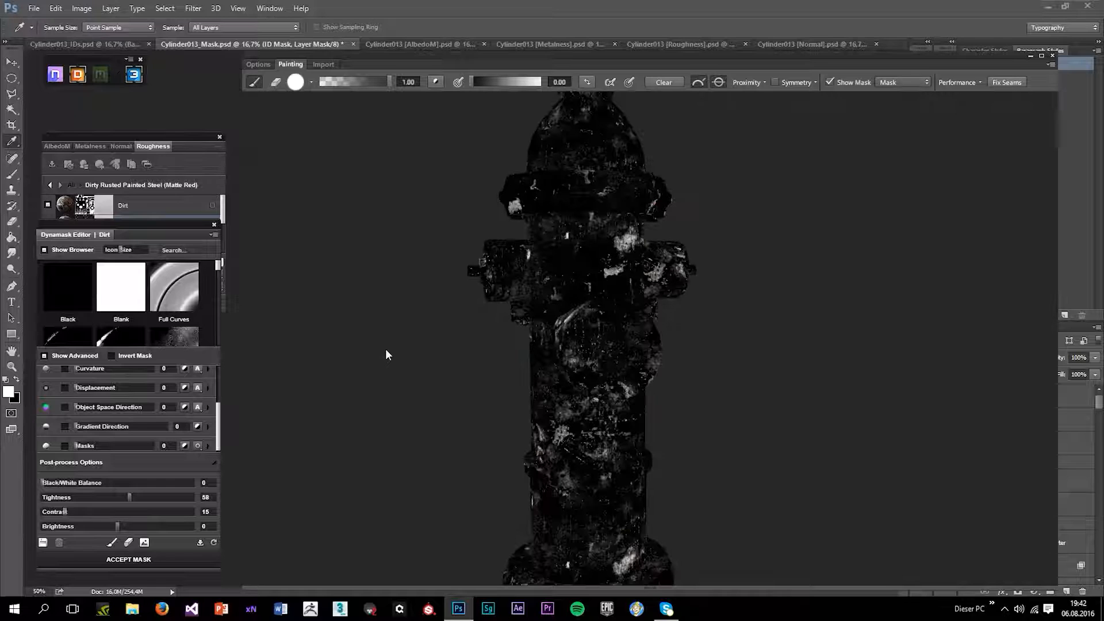
scroll(384, 362, "down", 3)
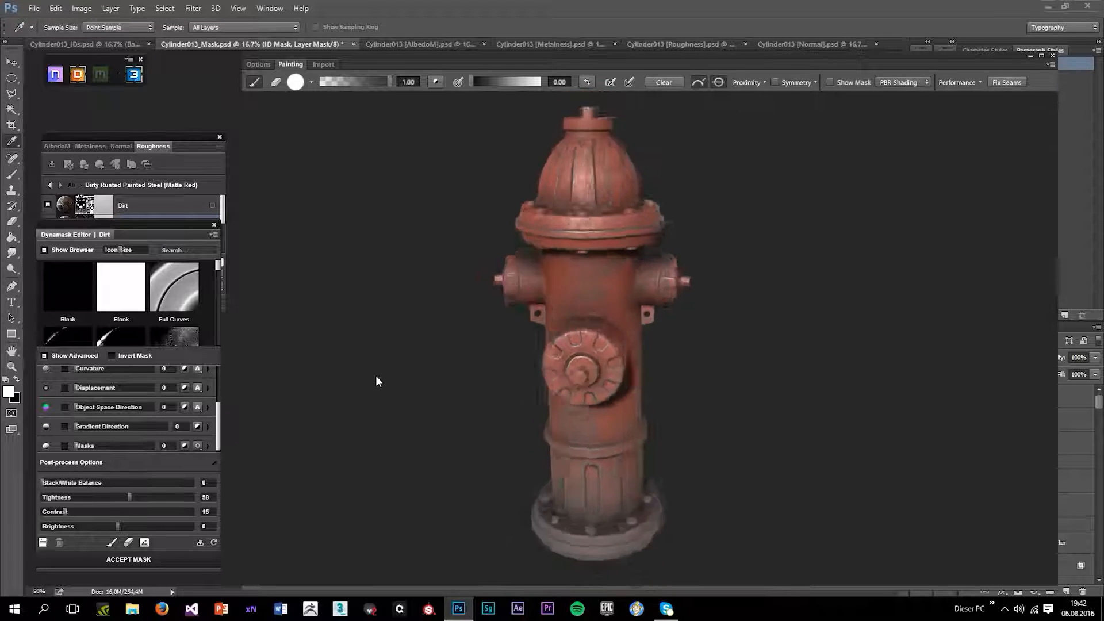
scroll(518, 460, "down", 2)
left_click_drag(518, 460, 633, 442)
left_click(117, 560)
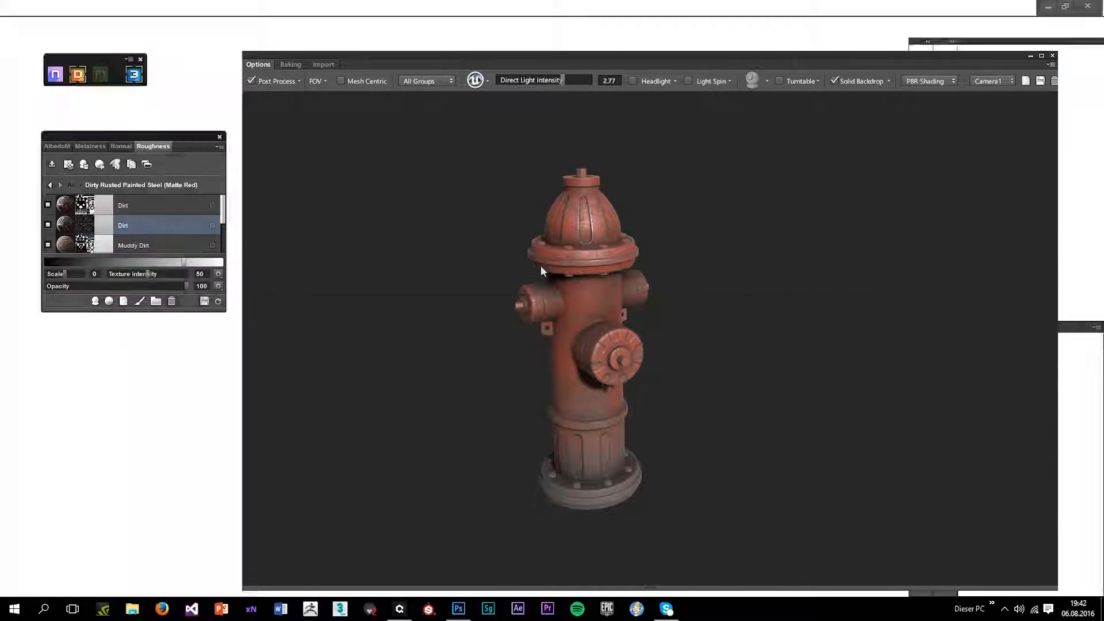
- Duplicate the Muddy Dirt layer in the material's layer stack
left_click(152, 206)
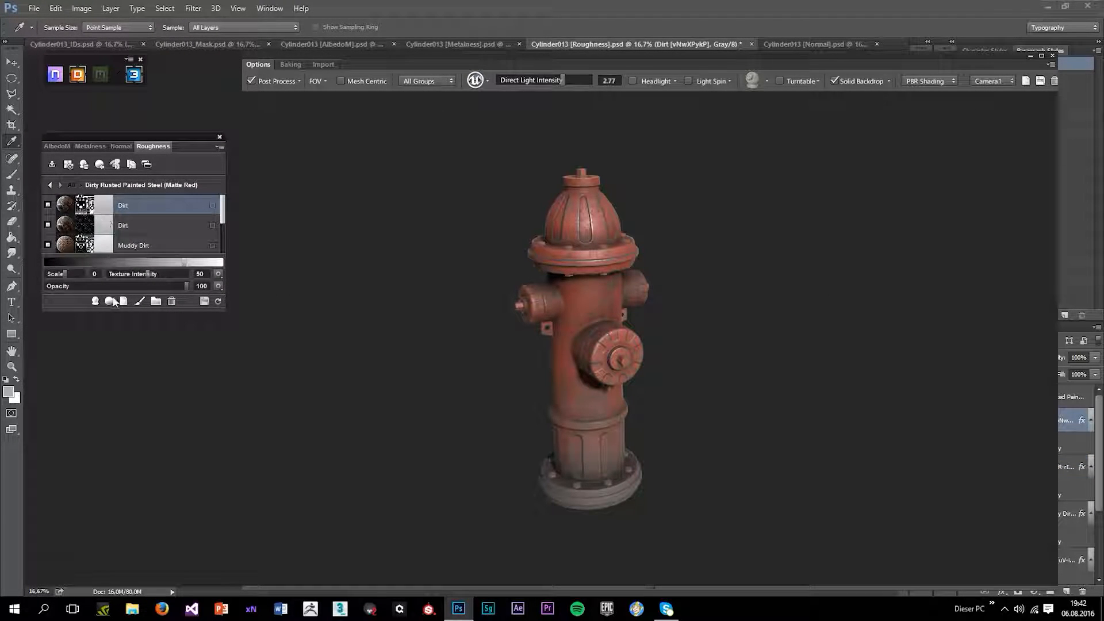
left_click(143, 244)
scroll(141, 218, "down", 1)
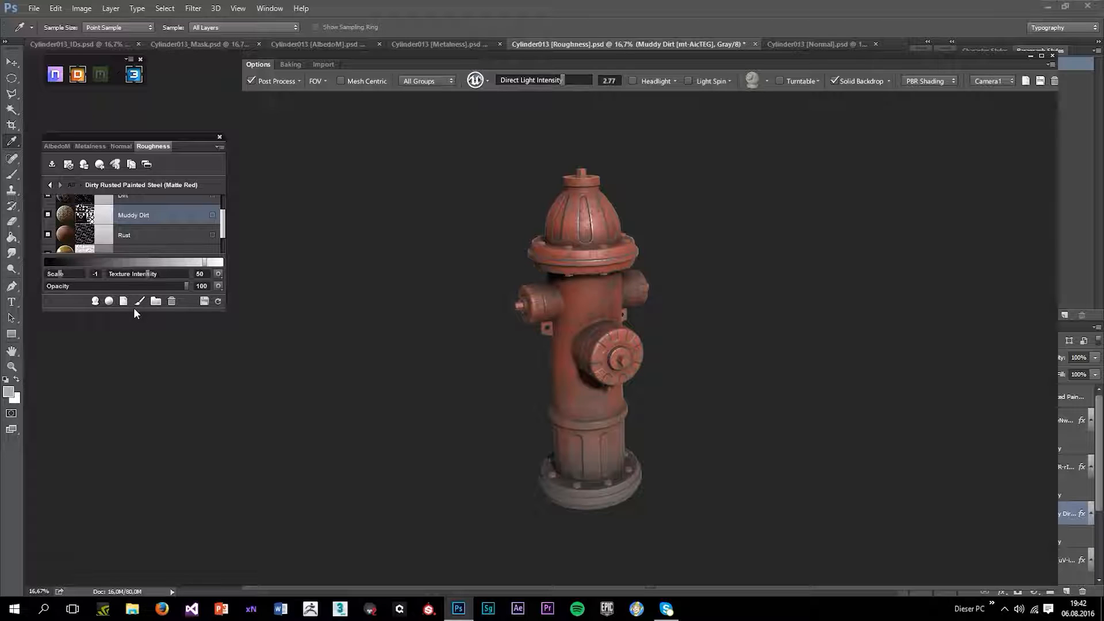
right_click(123, 216)
left_click(152, 446)
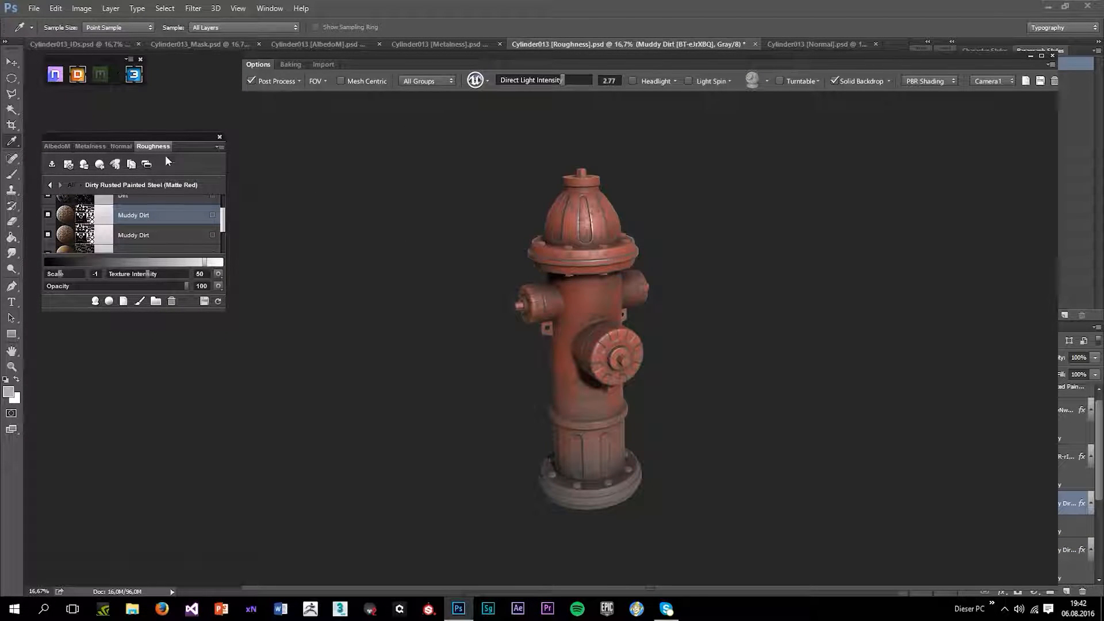
- Lighten the Steel Base layer's roughness in two small increments, checking the worn edges on the hydrant's dome and flange
scroll(147, 237, "down", 3)
left_click(147, 256)
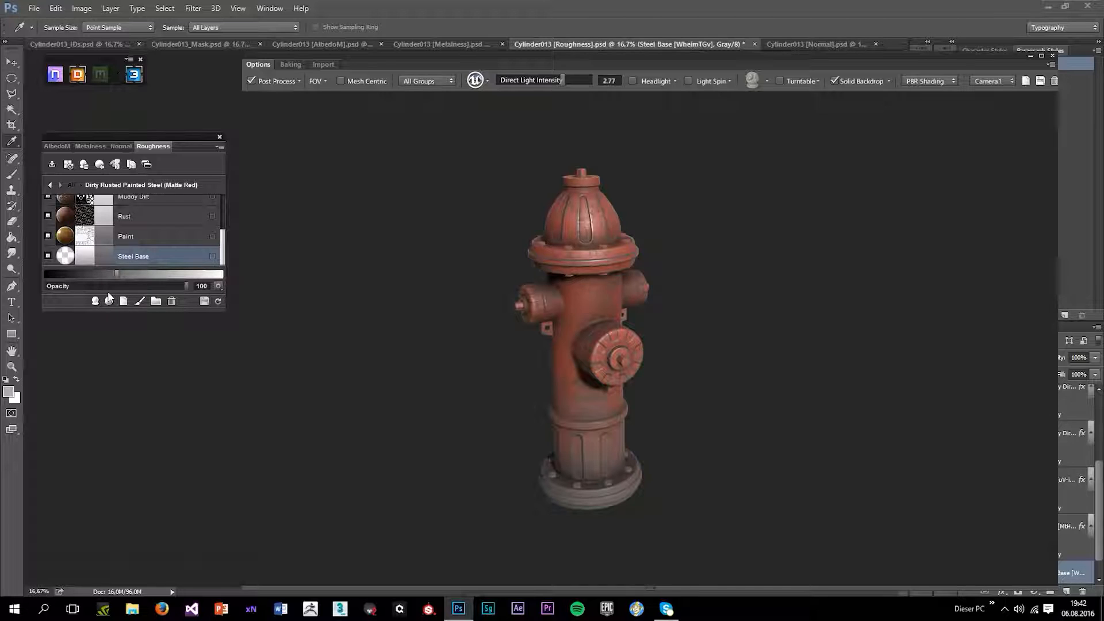
left_click_drag(116, 275, 124, 275)
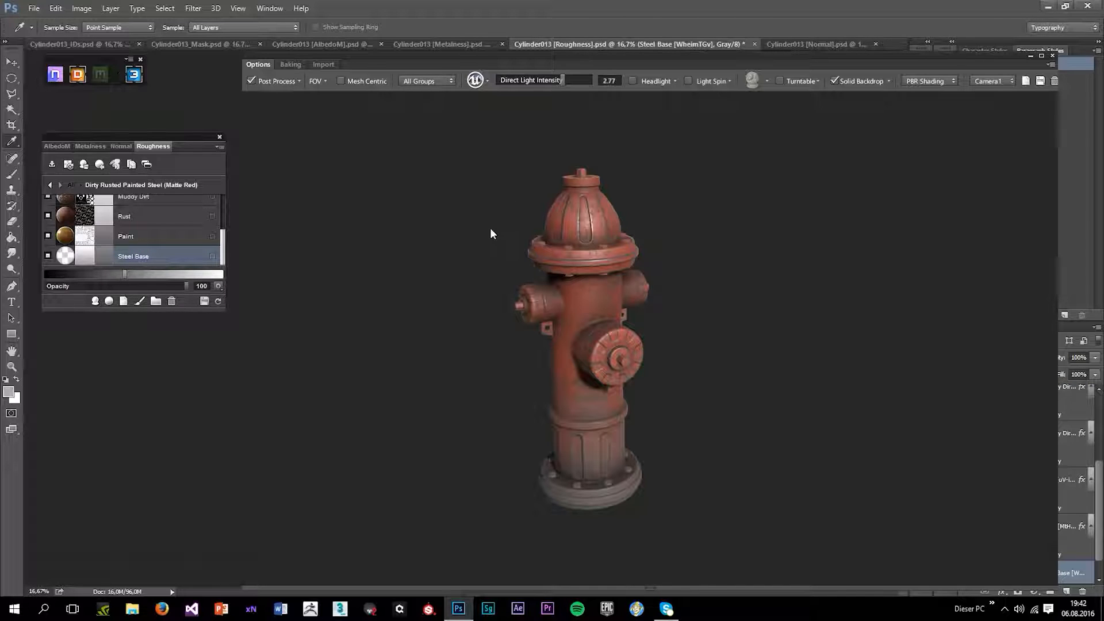
scroll(493, 180, "up", 5)
left_click_drag(579, 118, 560, 189)
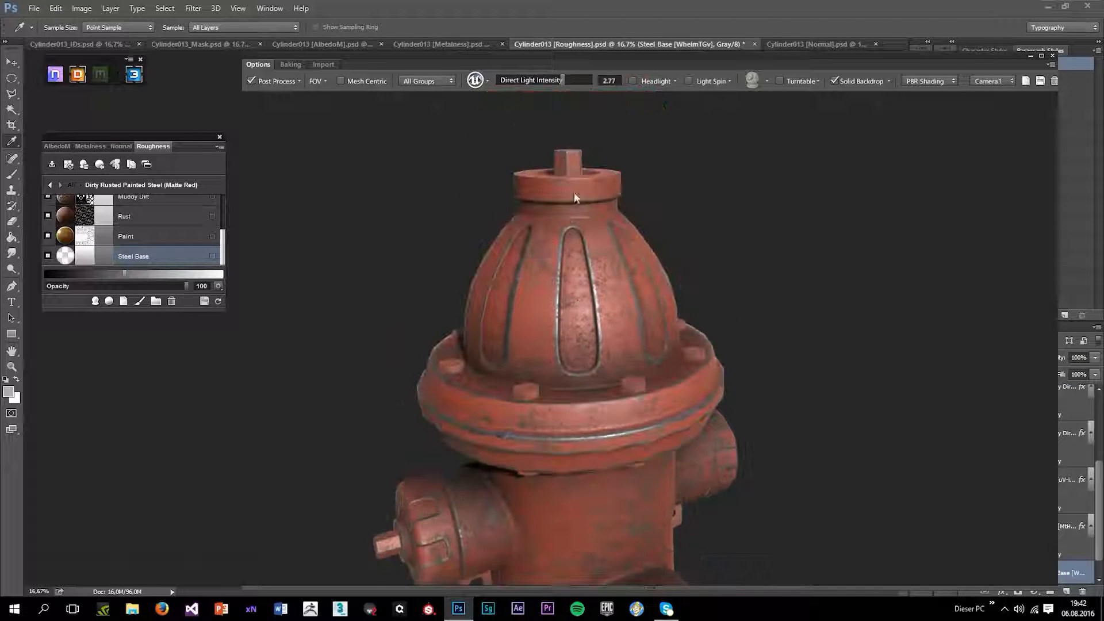
scroll(560, 332, "up", 3)
left_click_drag(124, 274, 134, 275)
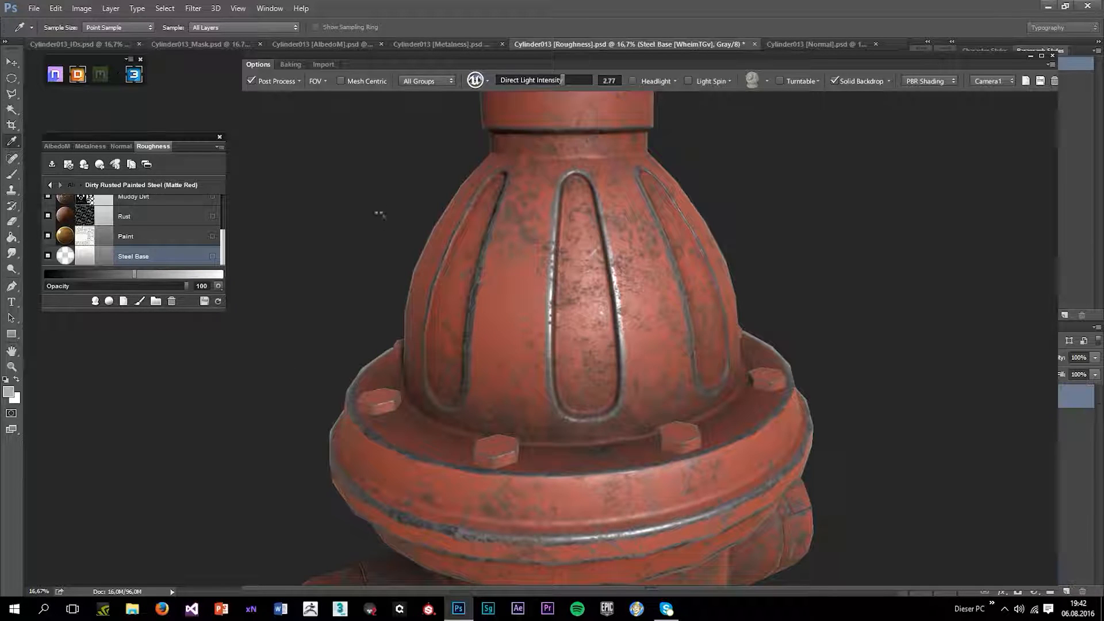
scroll(723, 392, "down", 3)
left_click_drag(723, 393, 669, 226)
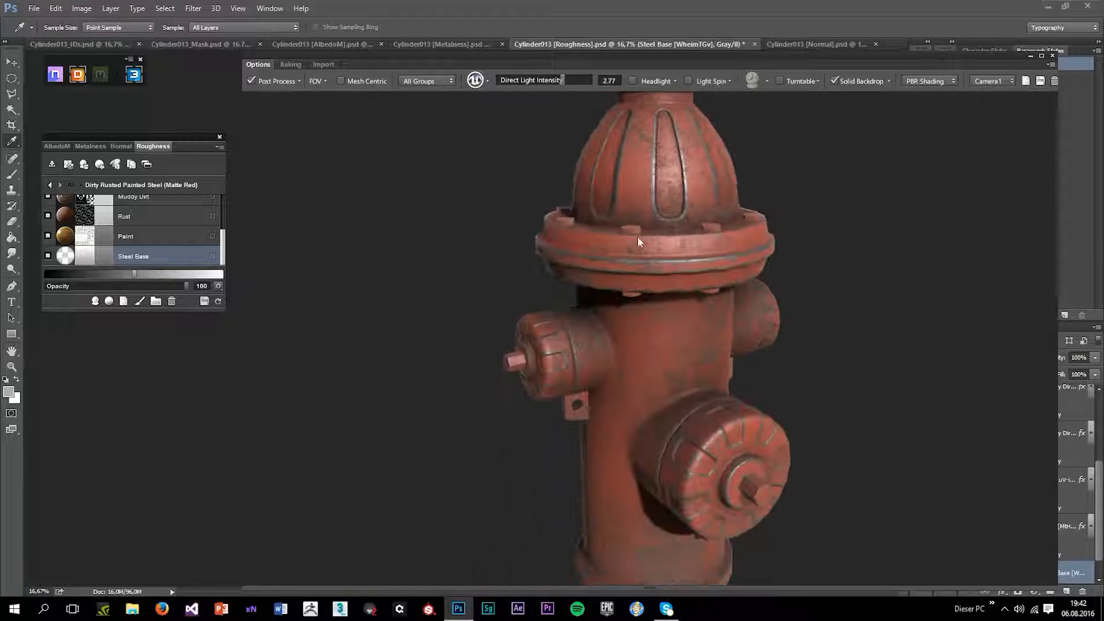
- Fine-tune the Steel Base layer's roughness to a slightly darker mid-grey and check the reflections on the hydrant's upper half
left_click(139, 270)
scroll(434, 202, "down", 2)
scroll(437, 190, "down", 3)
left_click_drag(623, 371, 543, 378)
left_click(132, 275)
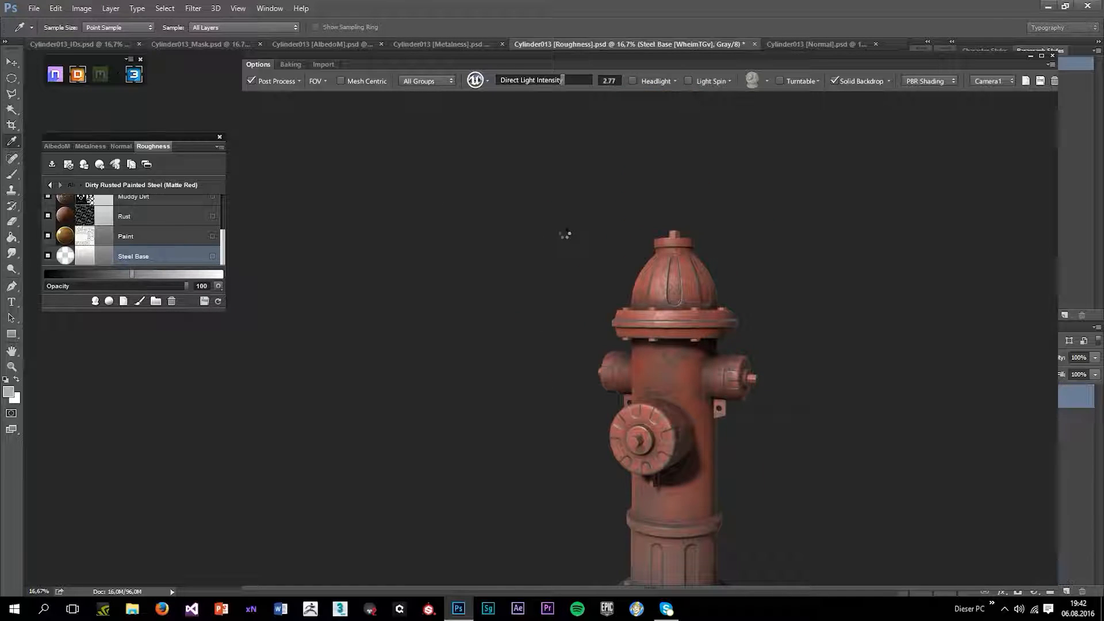
left_click_drag(499, 195, 608, 236)
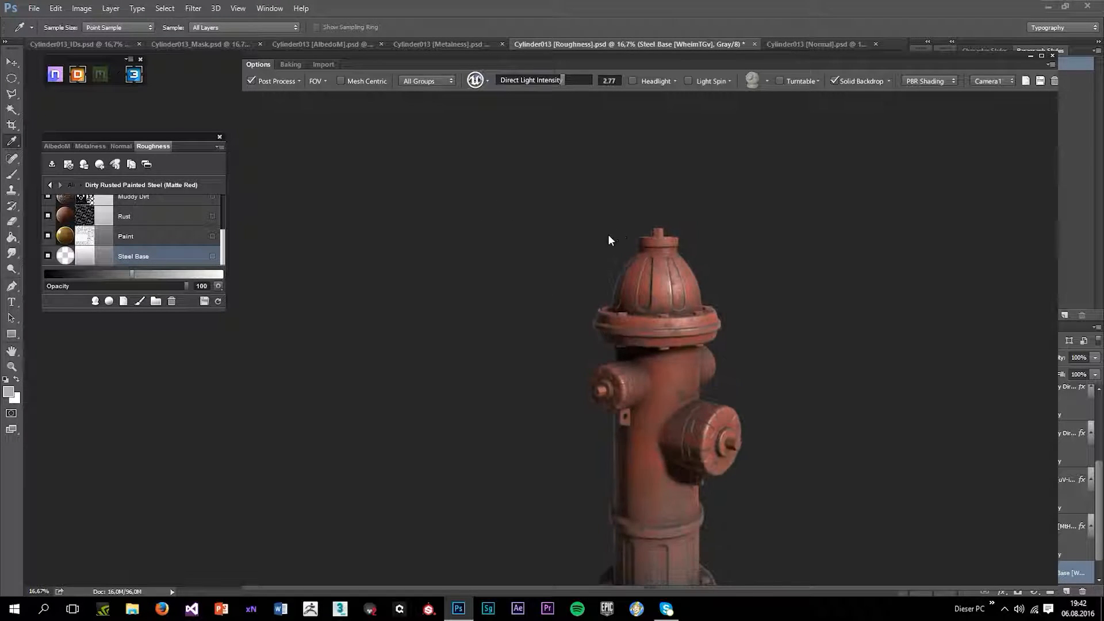
left_click(128, 274)
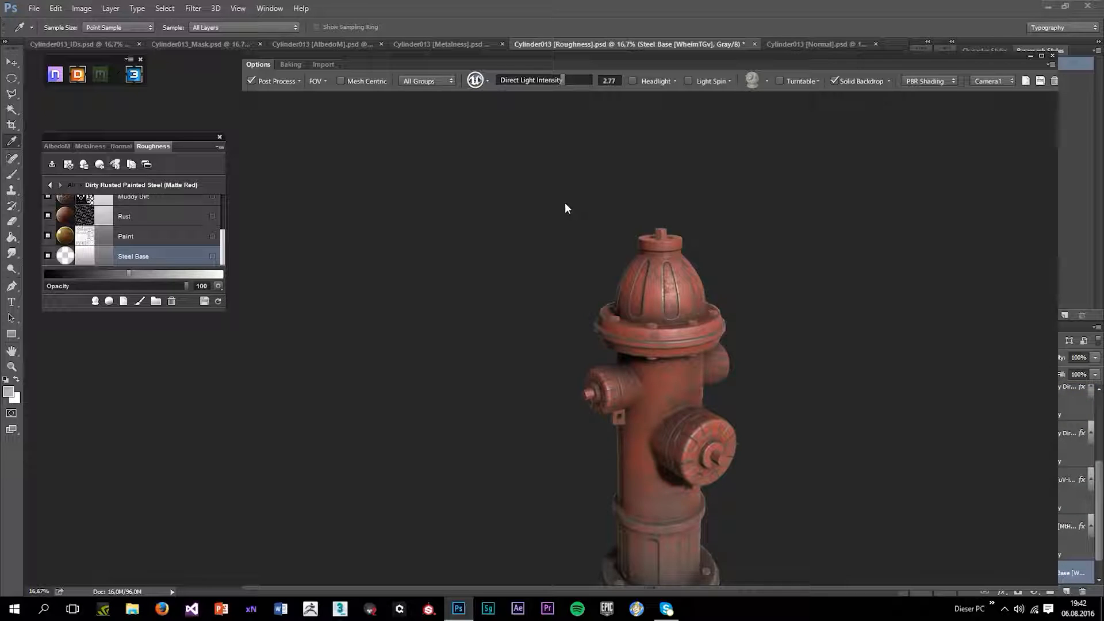
- Switch the material's layers to the AlbedoM channel and view the hydrant from the front
left_click(57, 146)
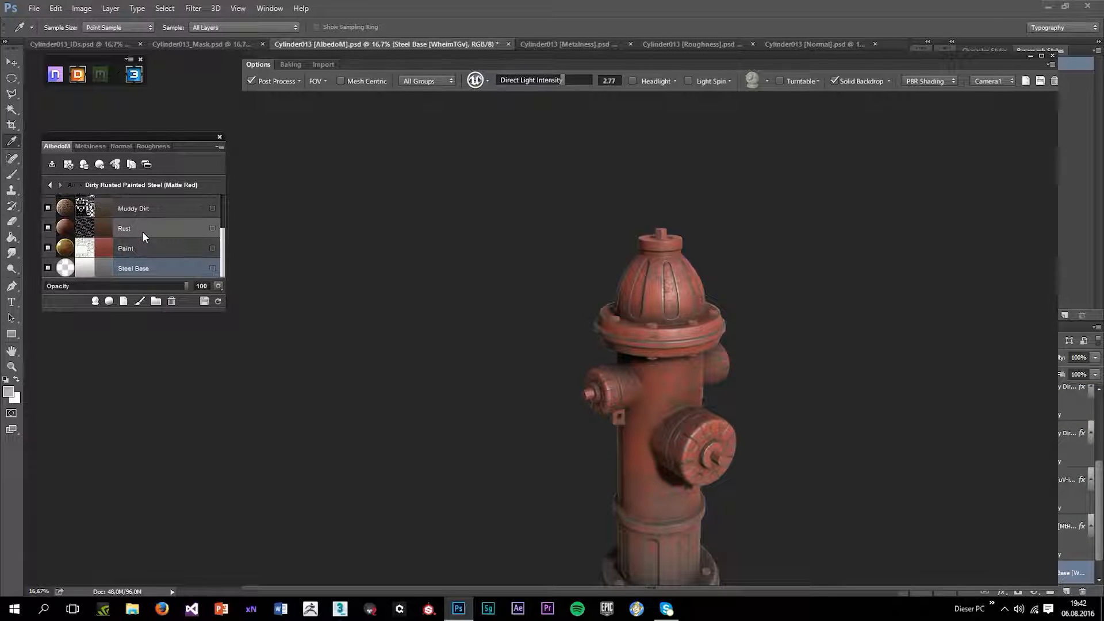
left_click_drag(620, 450, 579, 430)
scroll(145, 222, "up", 3)
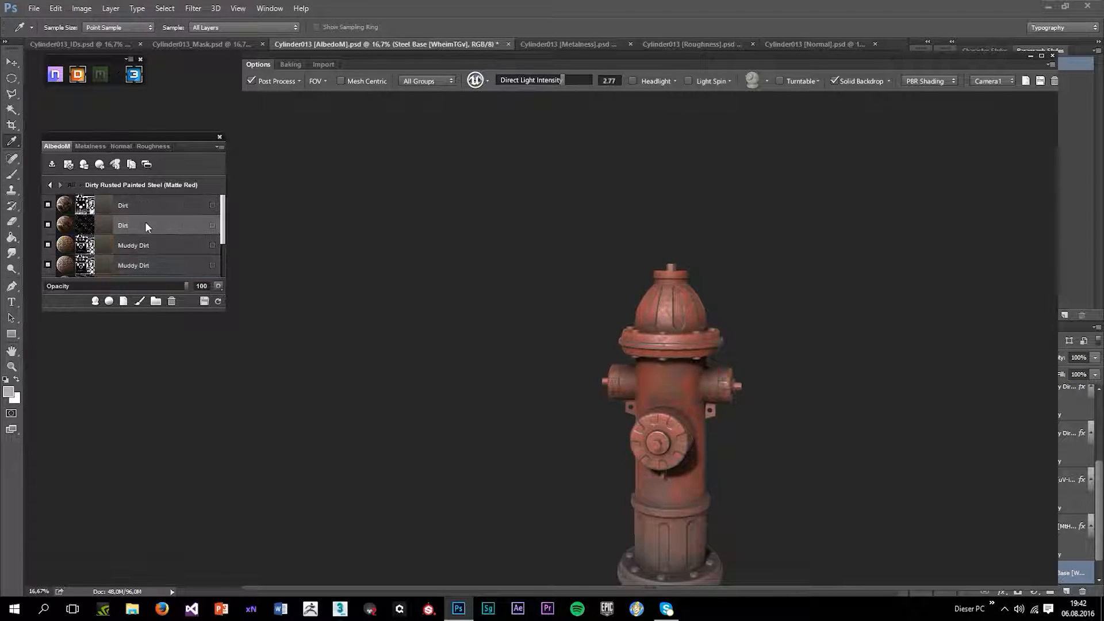
left_click(133, 211)
left_click(94, 208)
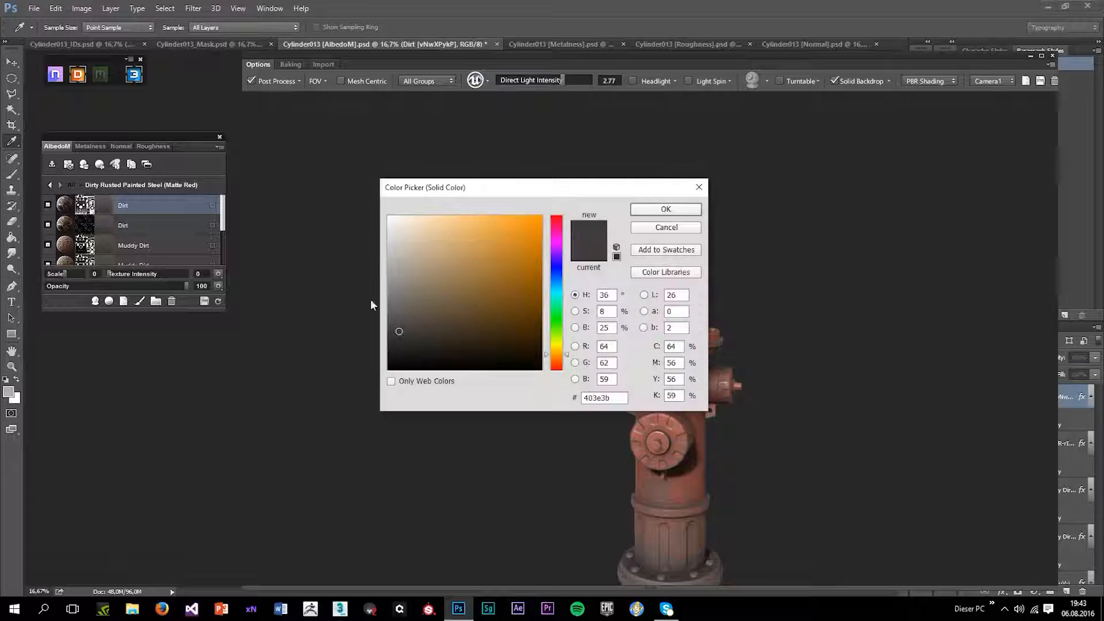
left_click(673, 230)
left_click(658, 225)
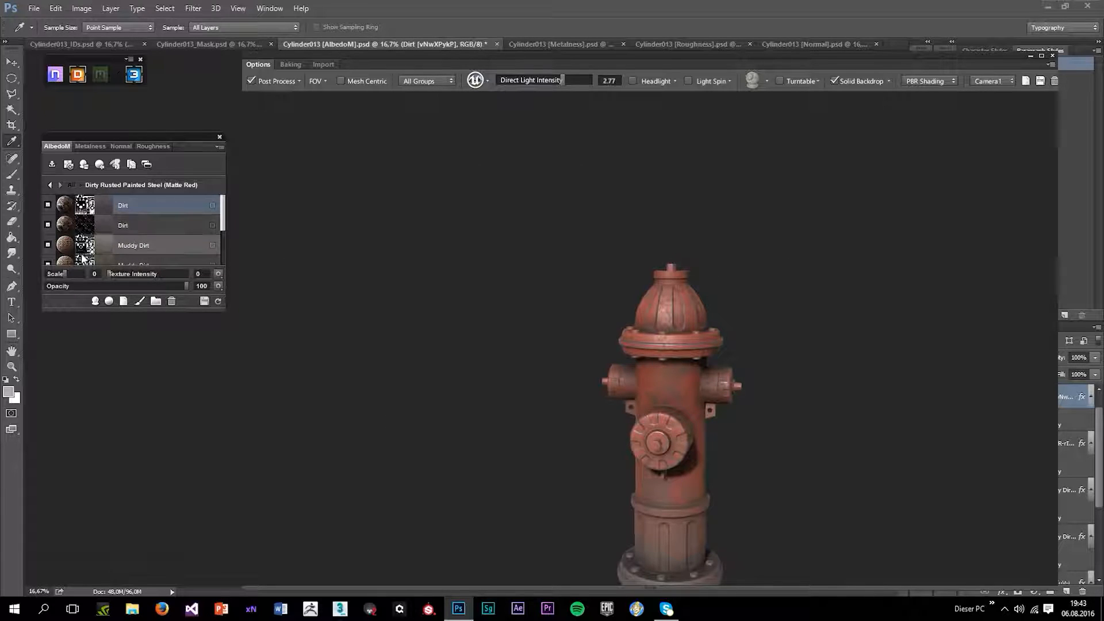
- Open the duplicated Muddy Dirt layer's mask for painting in full shaded mode
left_click(85, 245)
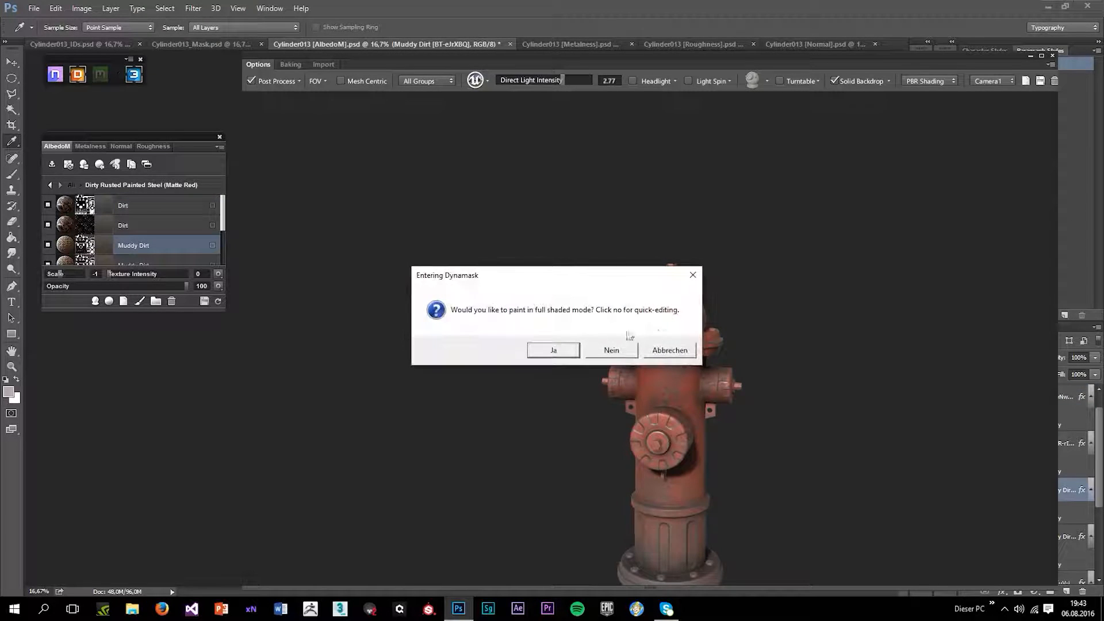
left_click(571, 352)
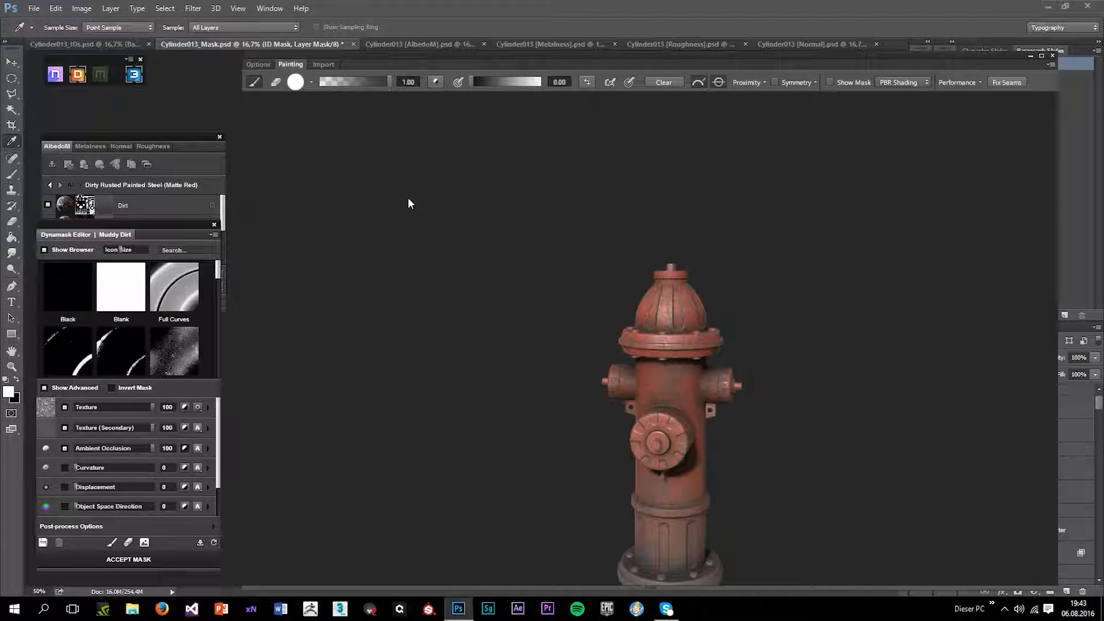
key("m")
key("m")
- Compare the Muddy Dirt coverage around the hydrant's dome, flange and side outlets in mask and shaded views
scroll(624, 383, "up", 6)
key("m")
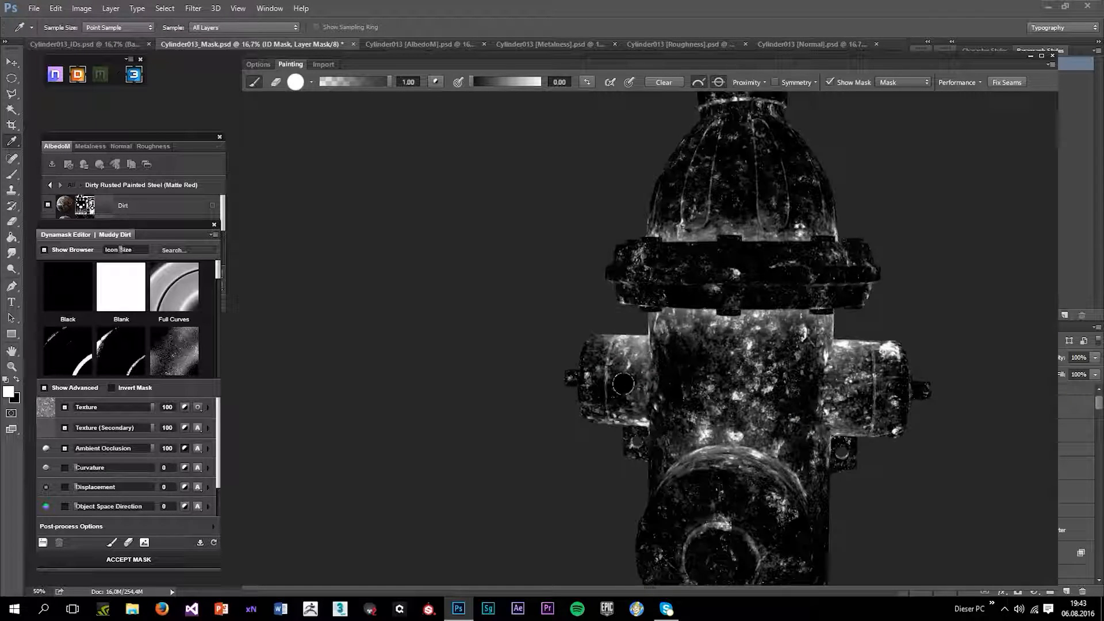
scroll(624, 385, "up", 3)
key("m")
scroll(633, 388, "down", 4)
left_click_drag(631, 452, 336, 416)
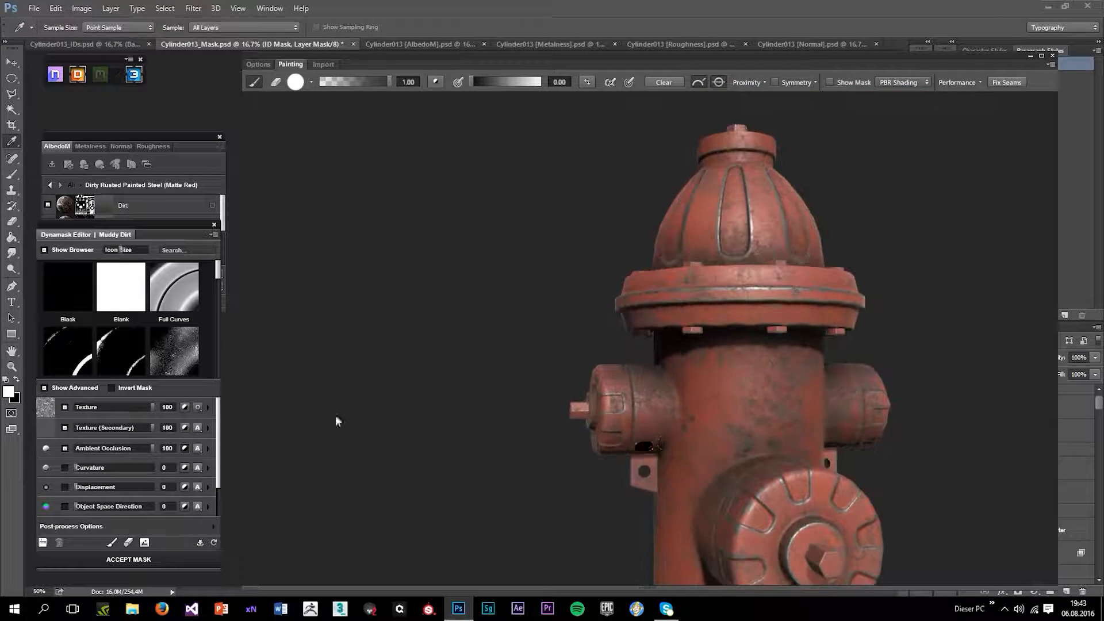
key("m")
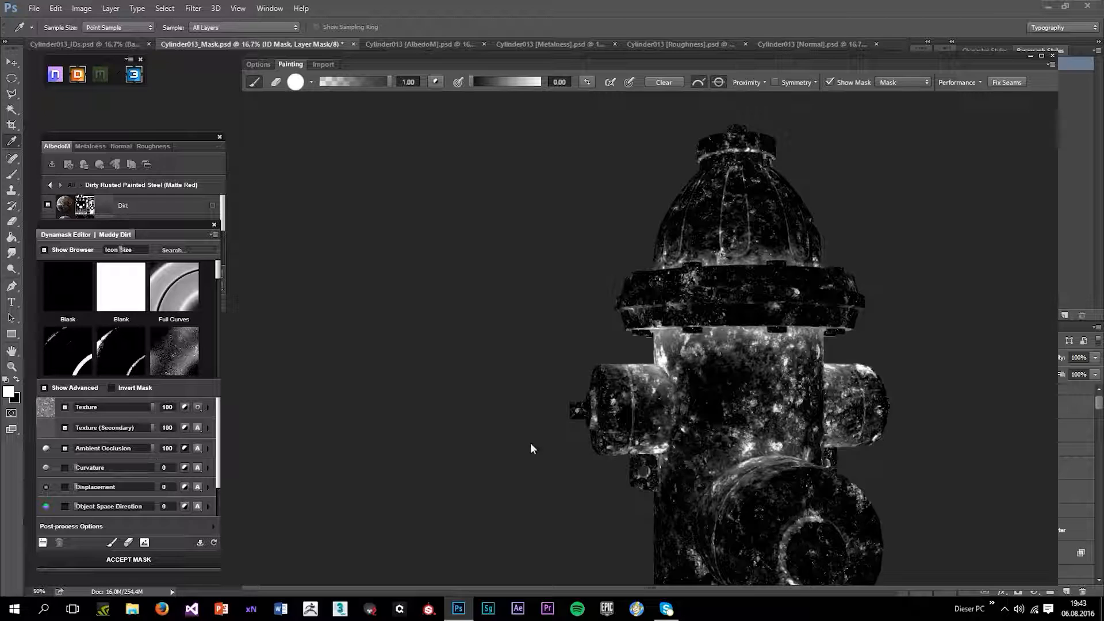
- Hide the second Dirt layer and compare the hydrant's upper half in mask and shaded views
left_click_drag(531, 443, 475, 360)
key("m")
key("m")
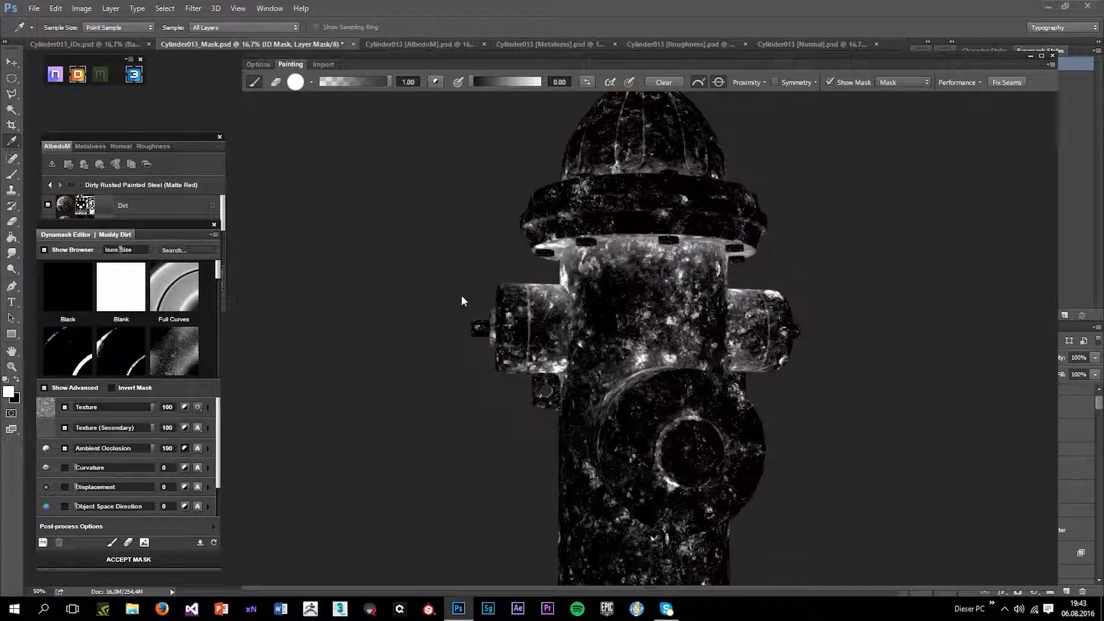
left_click(214, 225)
left_click(50, 227)
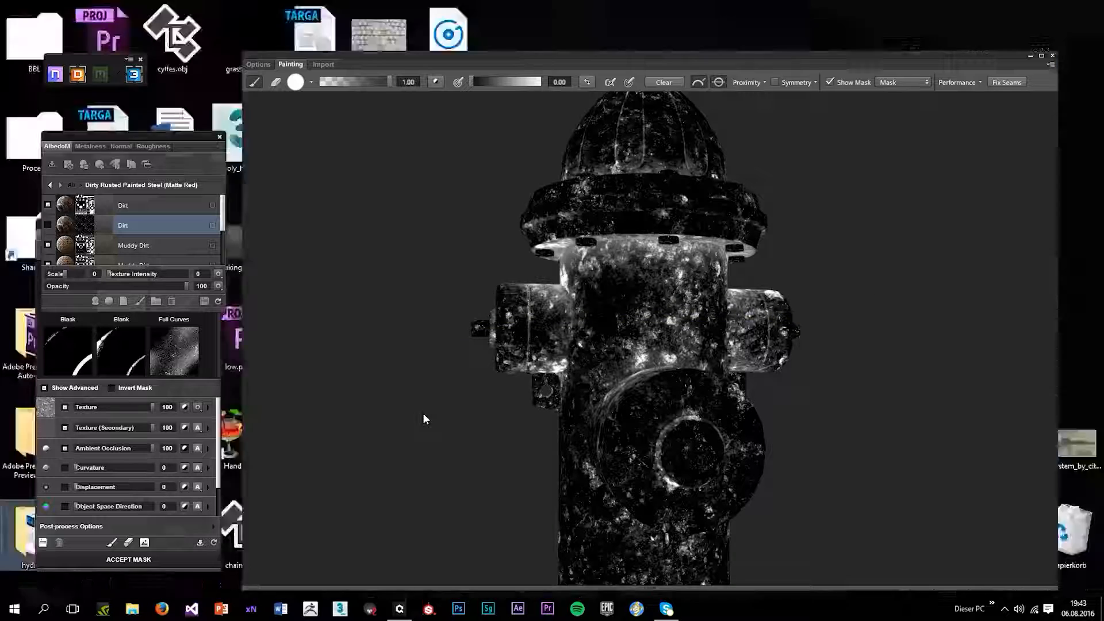
key("m")
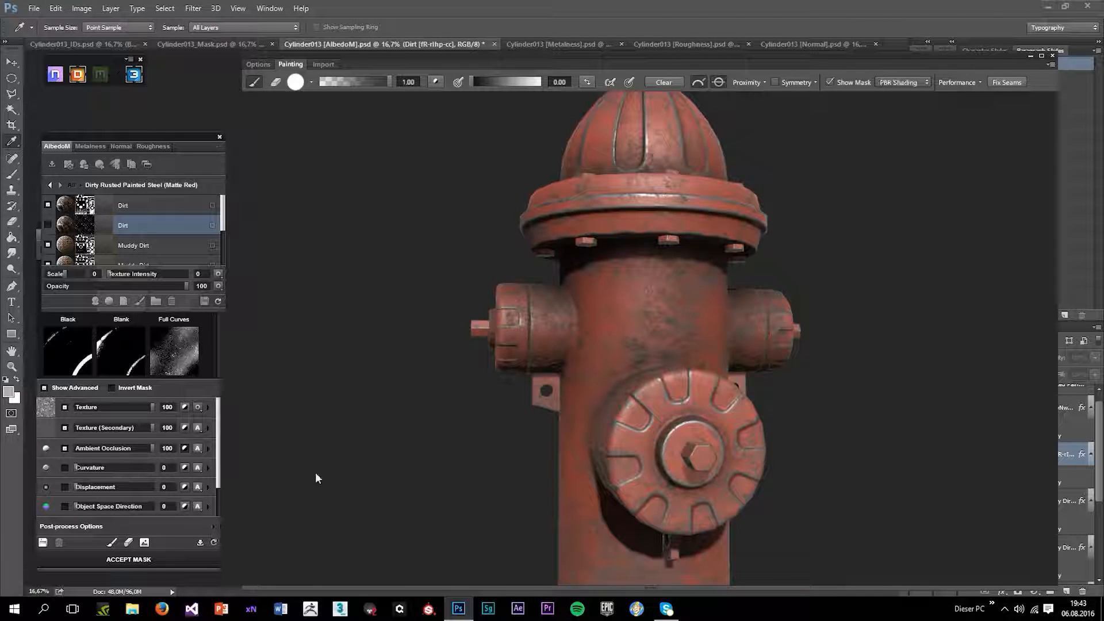
key("m")
key("m")
- Open the Muddy Dirt mask's post-process options, set Tightness to 32, and check the result in mask and shaded views
left_click(214, 527)
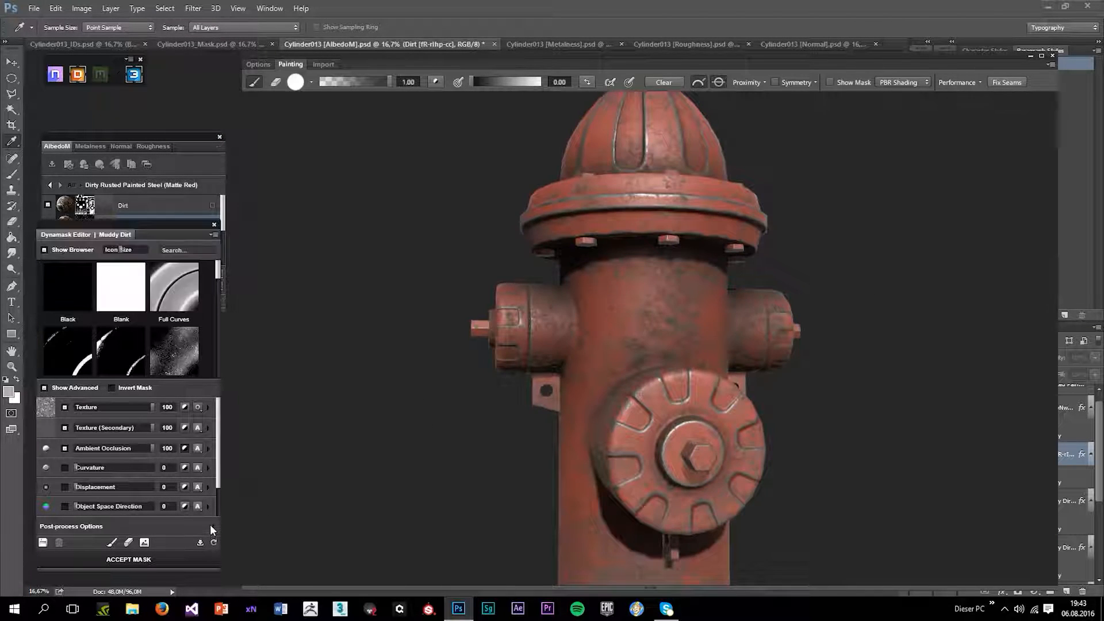
left_click(212, 527)
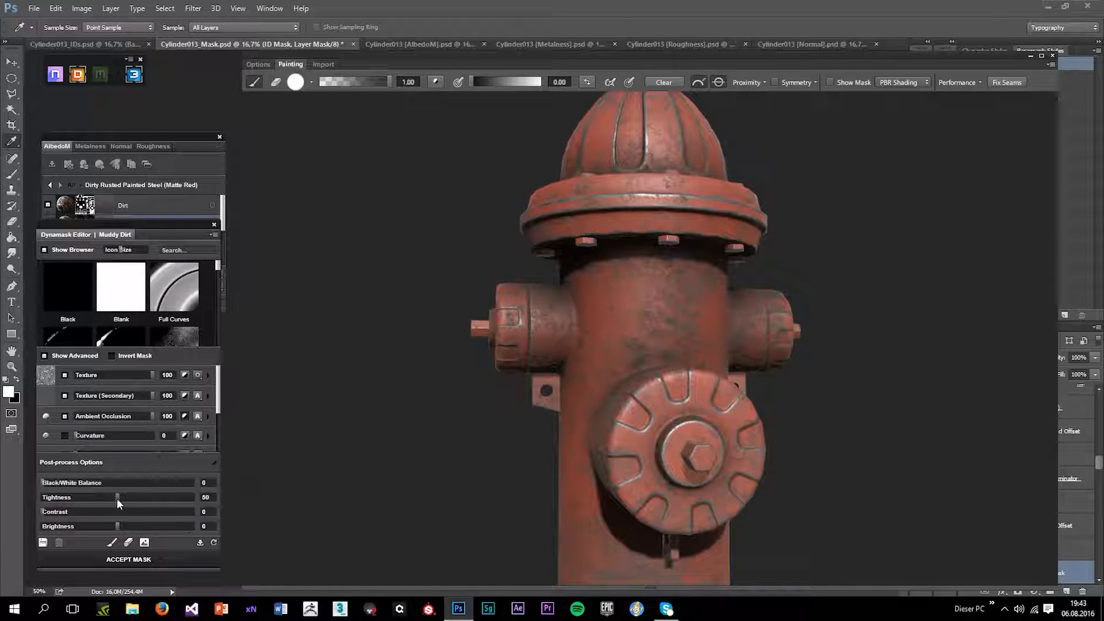
key("m")
left_click(90, 497)
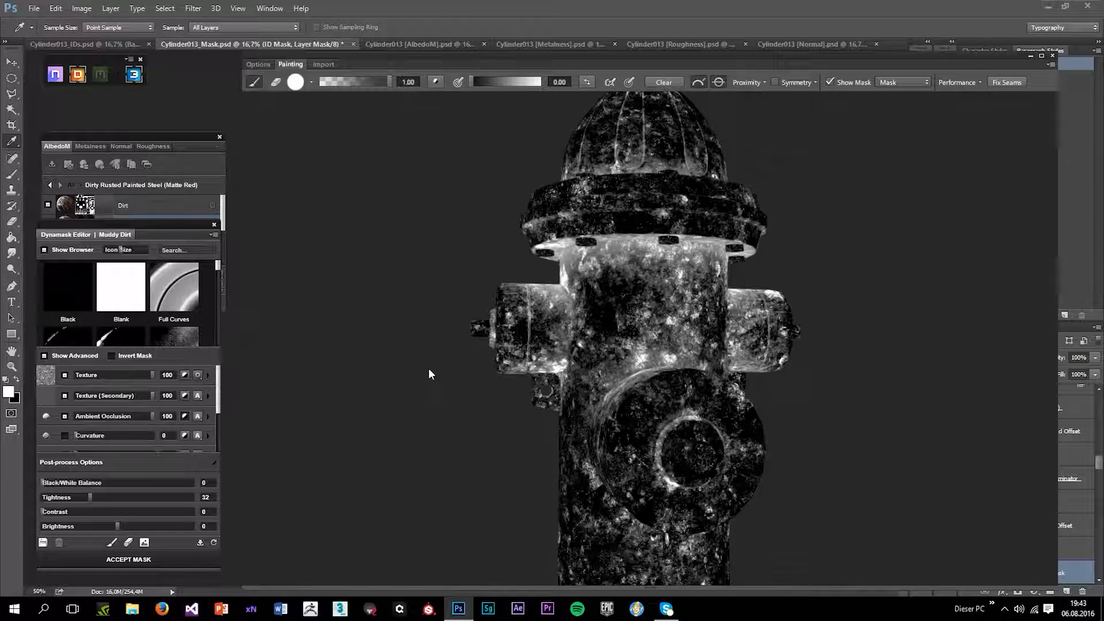
key("m")
scroll(430, 374, "up", 3)
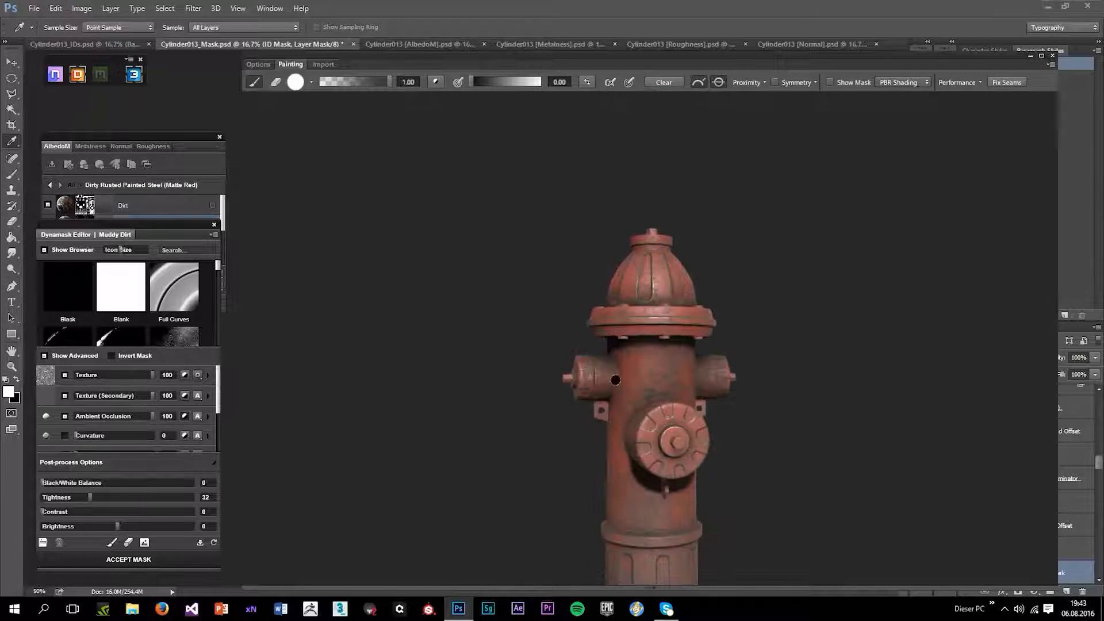
- Lower the Muddy Dirt mask's Tightness to 22 and inspect the shaded hydrant from a distance and near a side outlet
key("m")
left_click(75, 497)
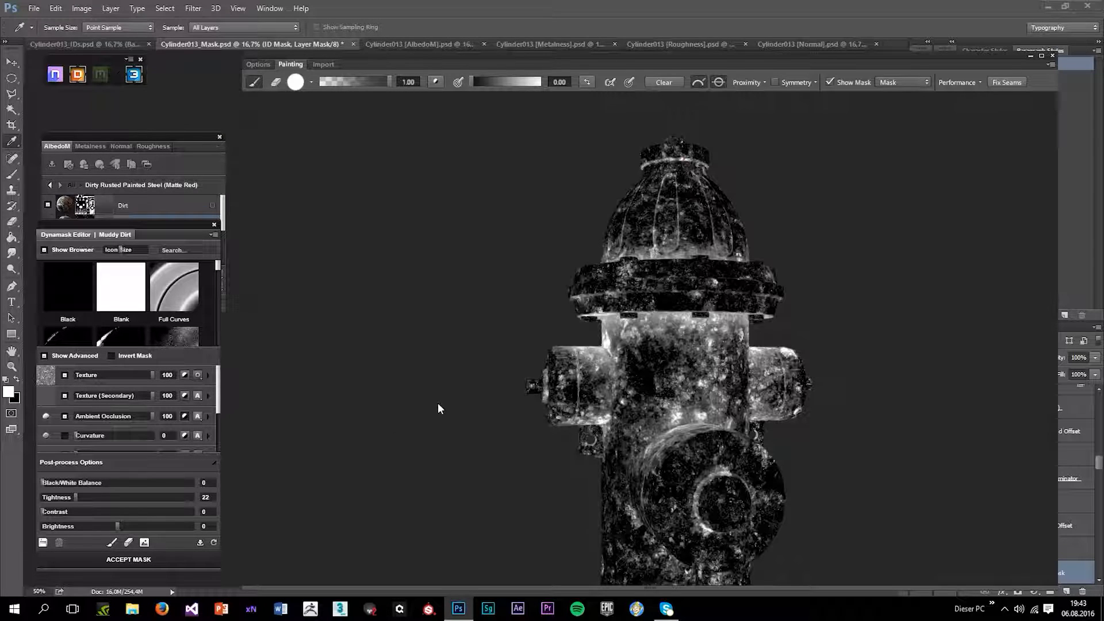
scroll(438, 404, "down", 3)
key("m")
mouse_move(527, 438)
left_mouse_down()
mouse_move(551, 341)
mouse_move(514, 375)
left_mouse_up()
scroll(544, 360, "up", 6)
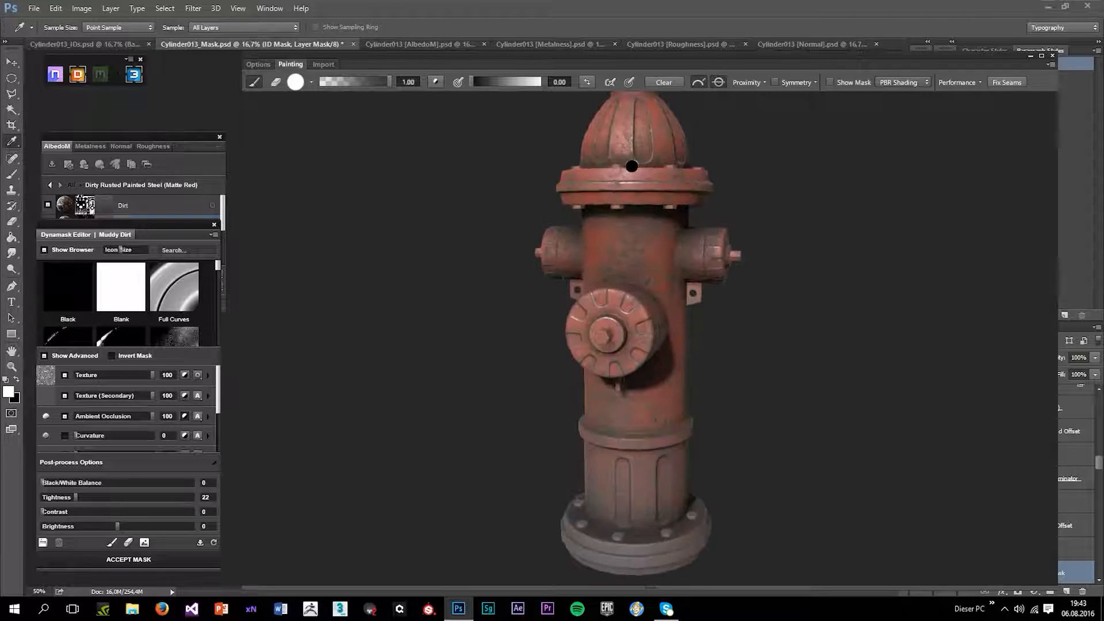
left_click_drag(687, 351, 625, 346)
- In the Normal channel, reduce the top Dirt layer's opacity to about half and show the second Dirt layer
left_click(109, 148)
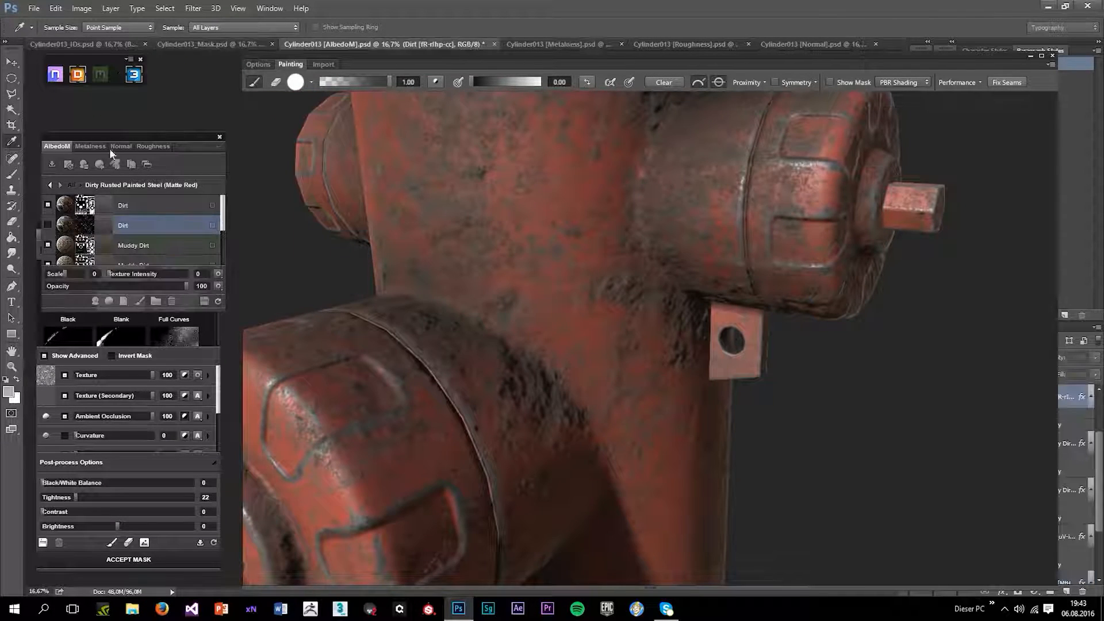
left_click(121, 146)
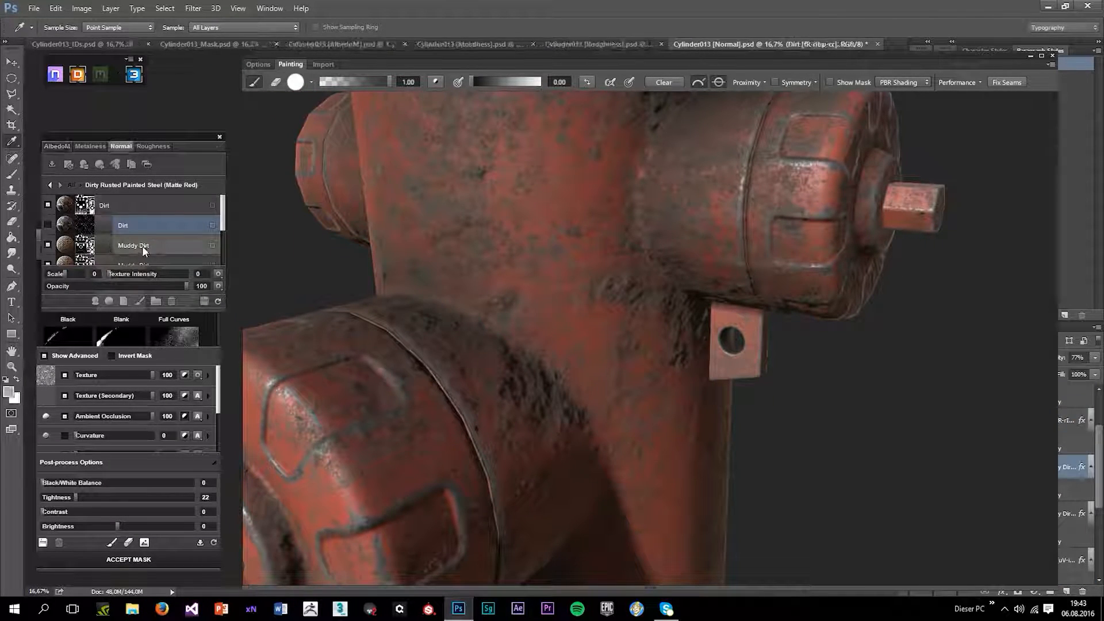
left_click(109, 209)
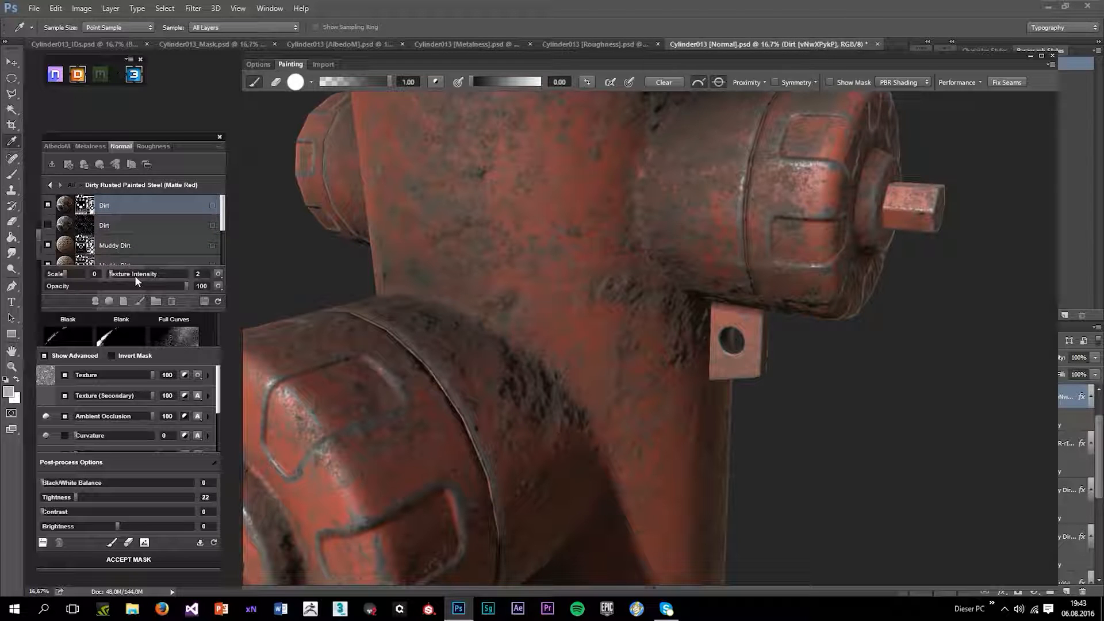
left_click(115, 286)
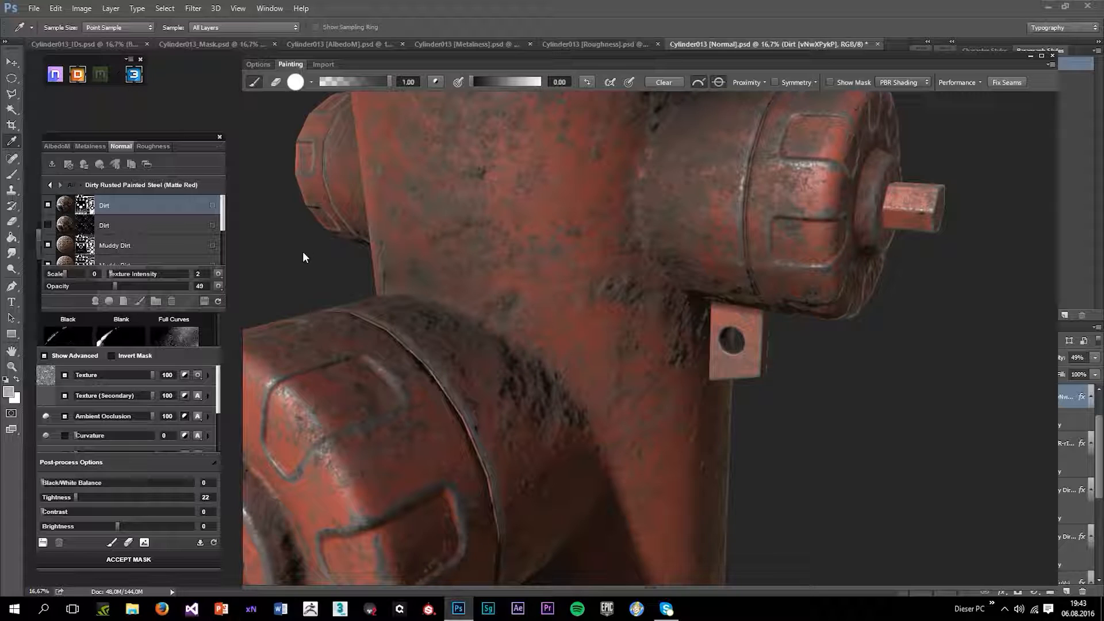
left_click(59, 286)
left_click(120, 286)
left_click(129, 248)
left_click(48, 225)
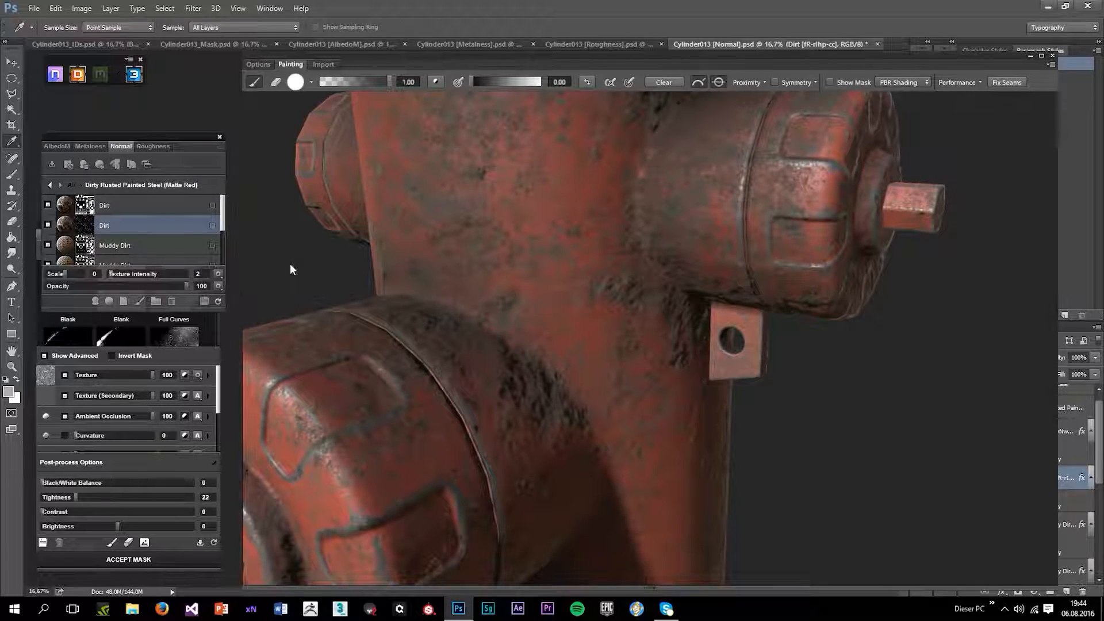
- Set the Texture Intensity of both Muddy Dirt layers to 0 in the Normal channel
scroll(126, 257, "down", 2)
left_click(132, 212)
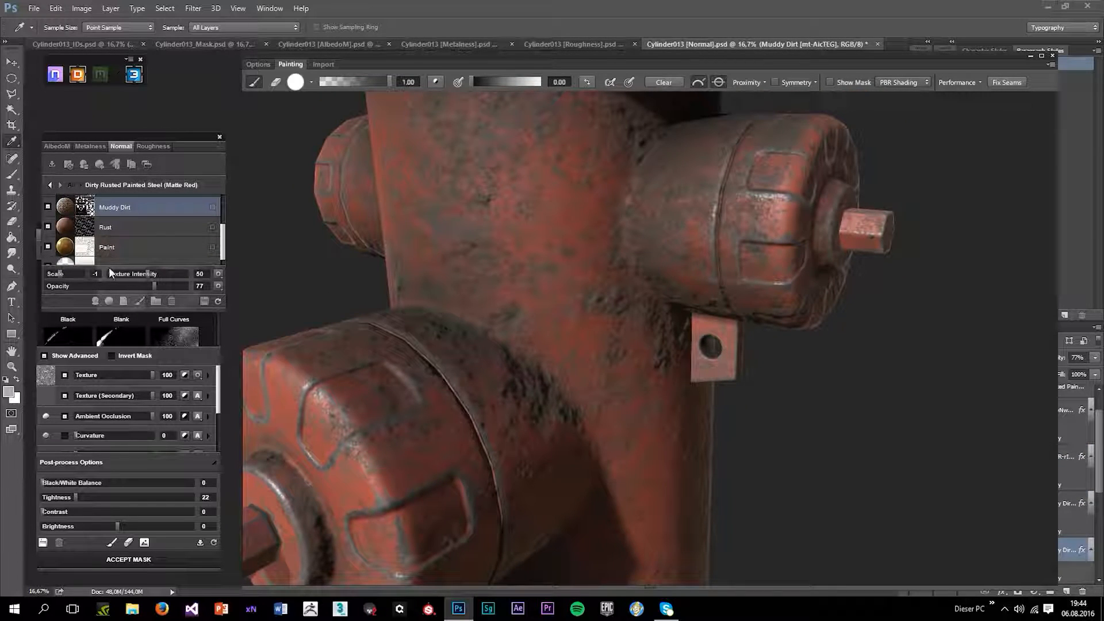
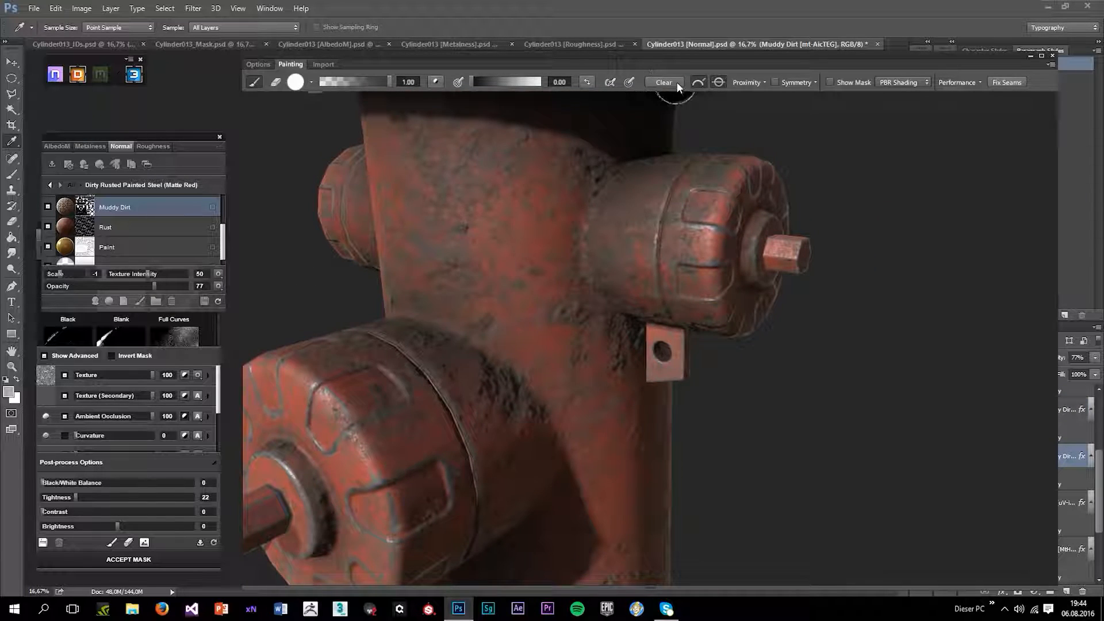
left_click_drag(148, 274, 110, 273)
scroll(133, 232, "up", 2)
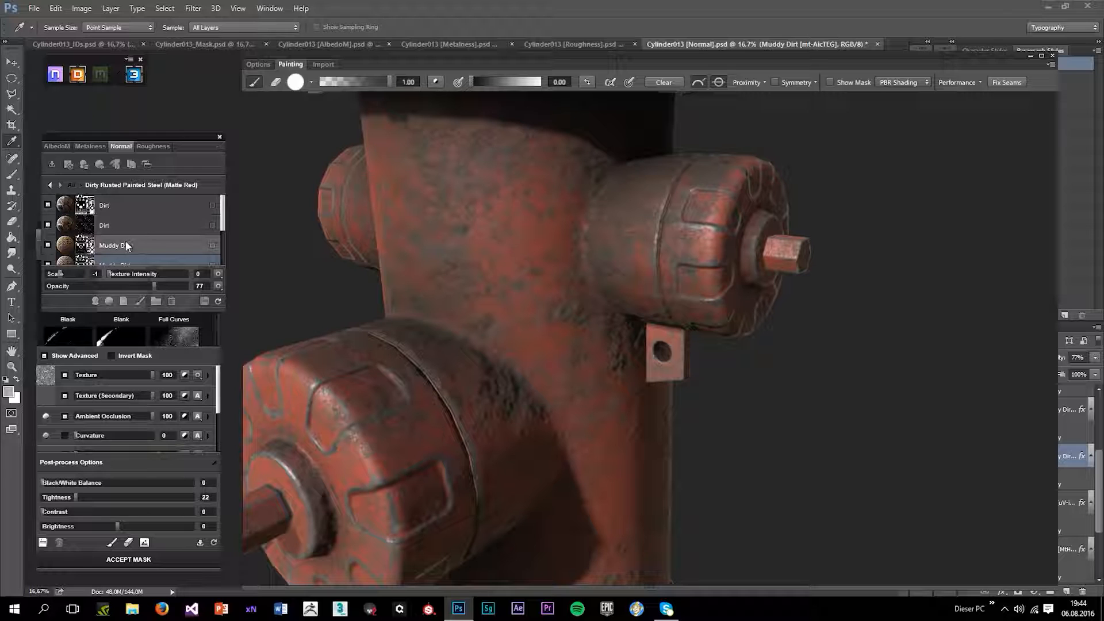
left_click(123, 245)
left_click_drag(121, 274, 106, 271)
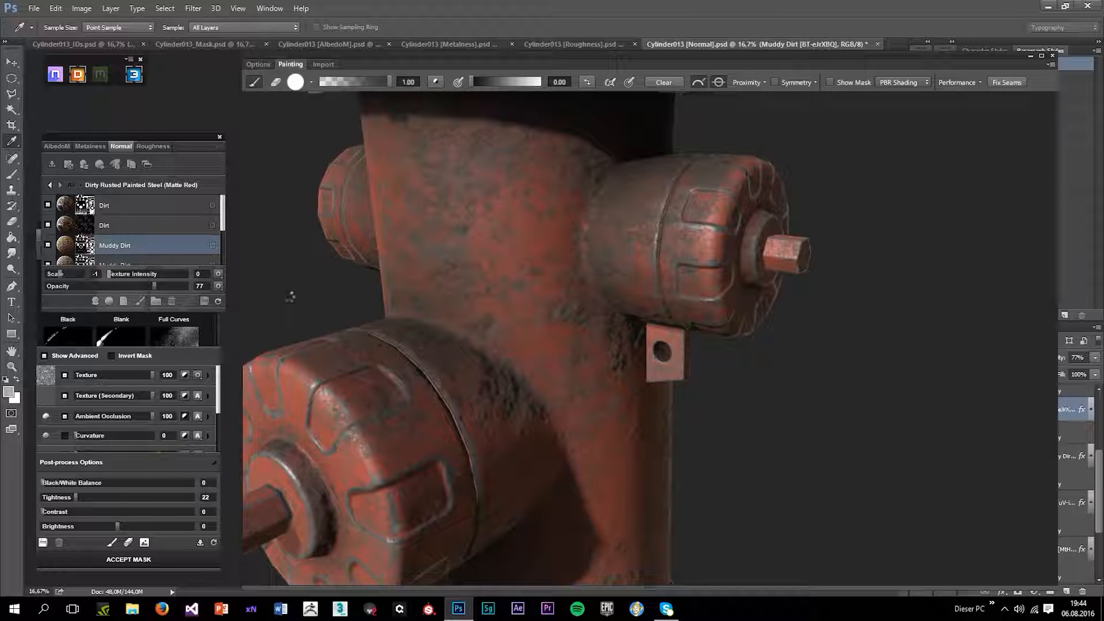
- Hide the lower Muddy Dirt layer and compare the whole hydrant in mask and shaded views
scroll(289, 297, "down", 5)
mouse_move(406, 341)
left_mouse_down()
mouse_move(653, 319)
mouse_move(589, 366)
mouse_move(574, 346)
left_mouse_up()
key("m")
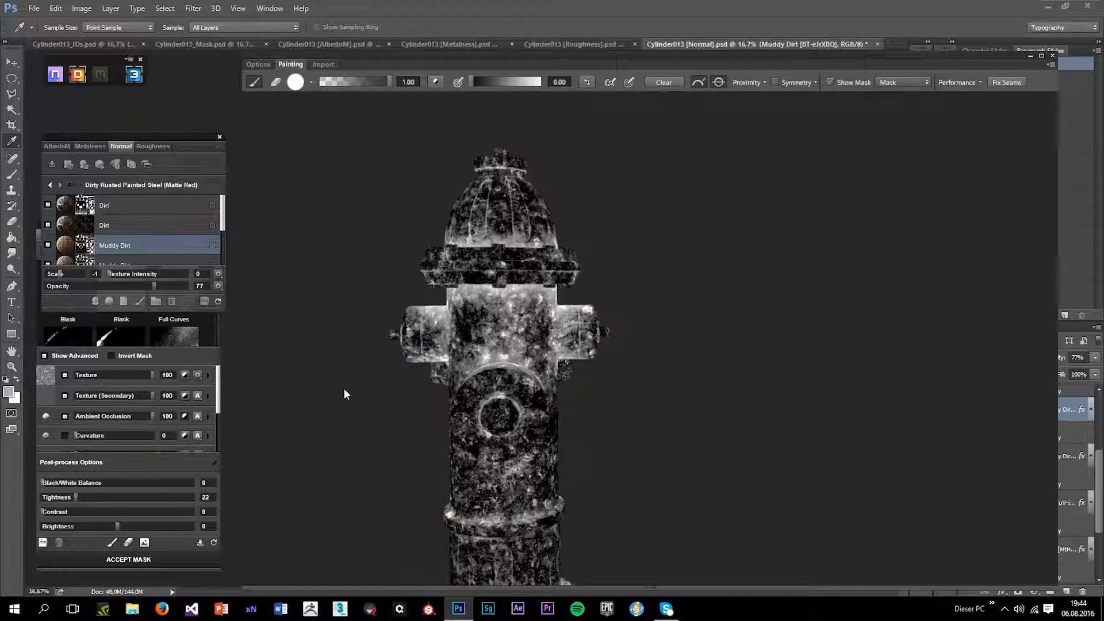
left_click(115, 245)
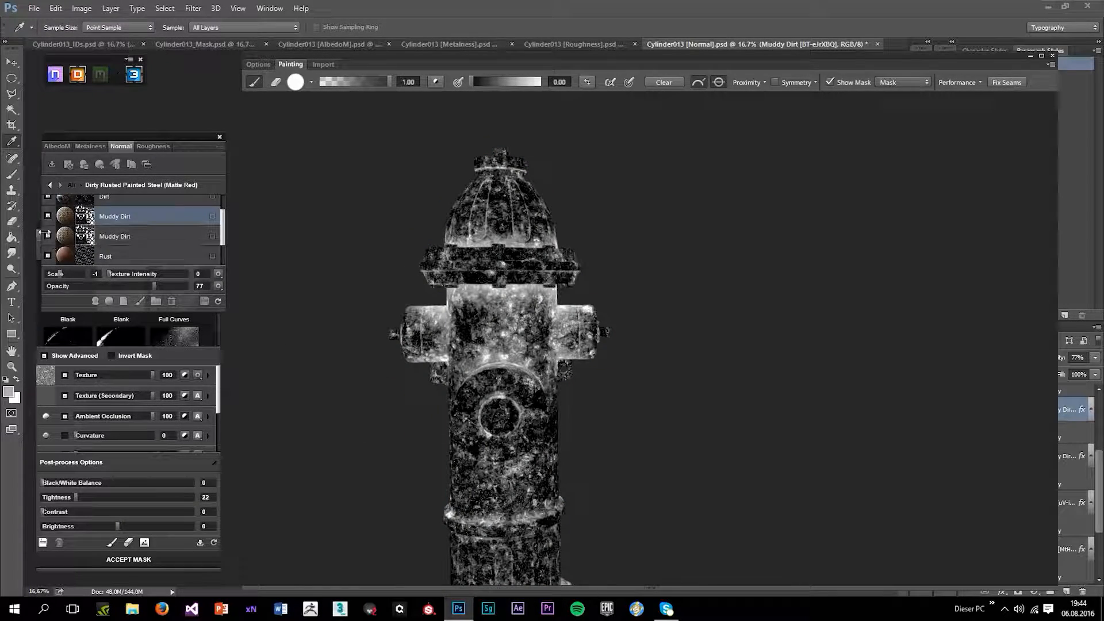
left_click(115, 237)
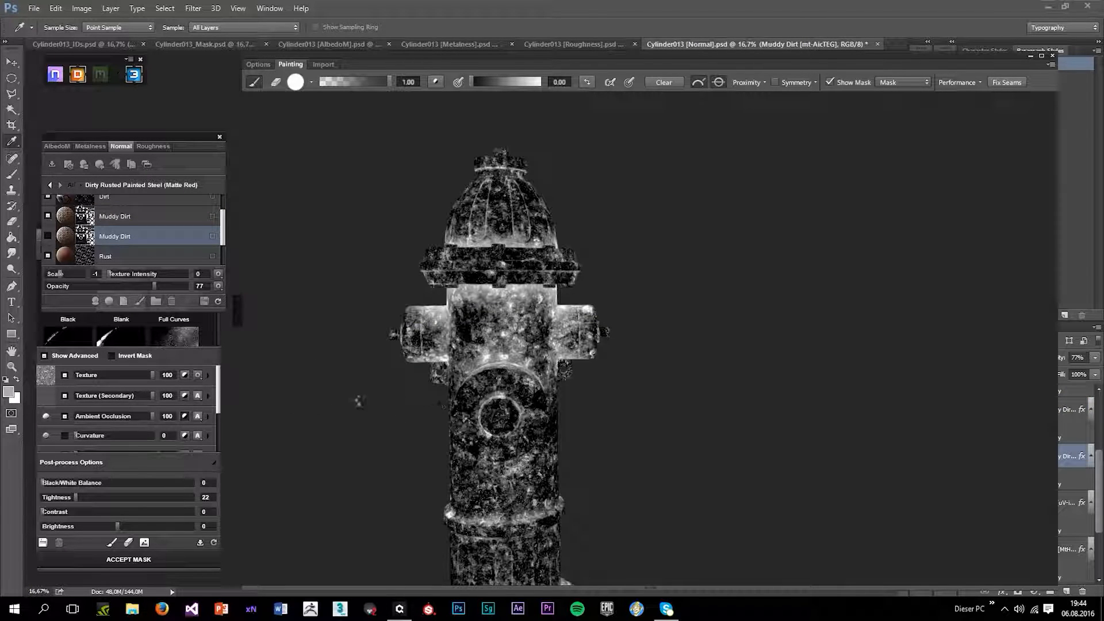
key("m")
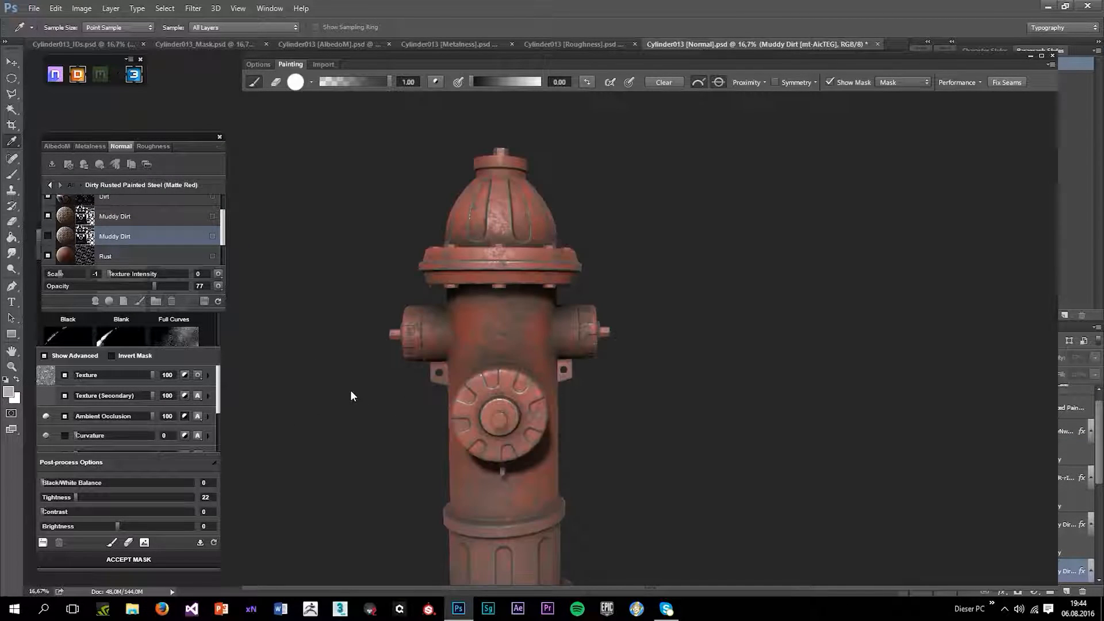
key("m")
scroll(385, 370, "up", 3)
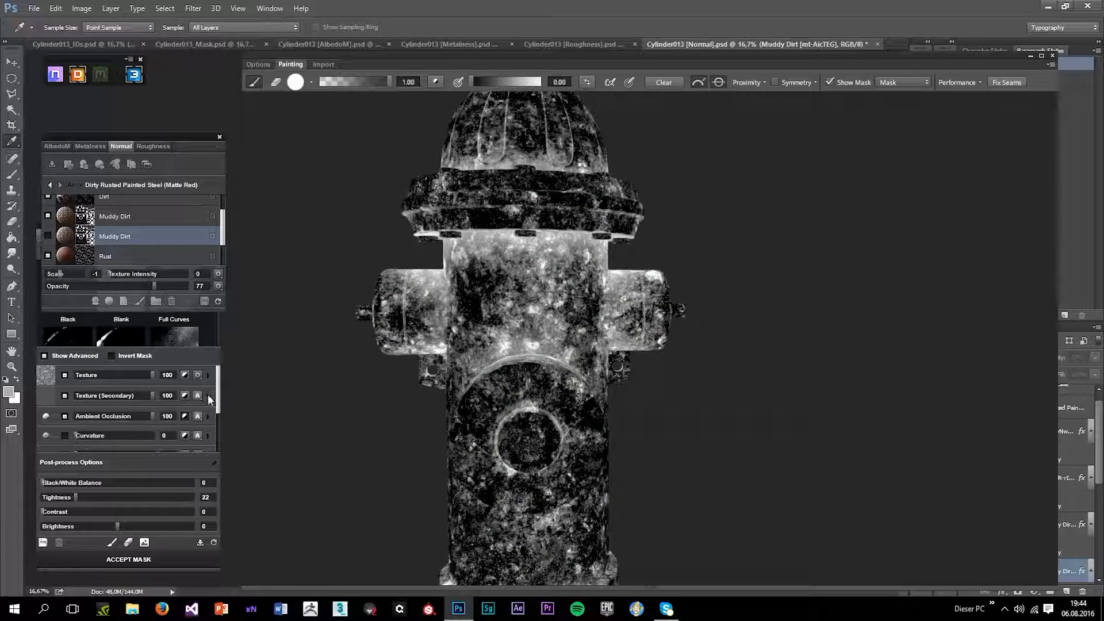
- Expand the Muddy Dirt mask's Texture settings, set Brightness to -27, and compare the coverage in mask and shaded views
left_click(208, 377)
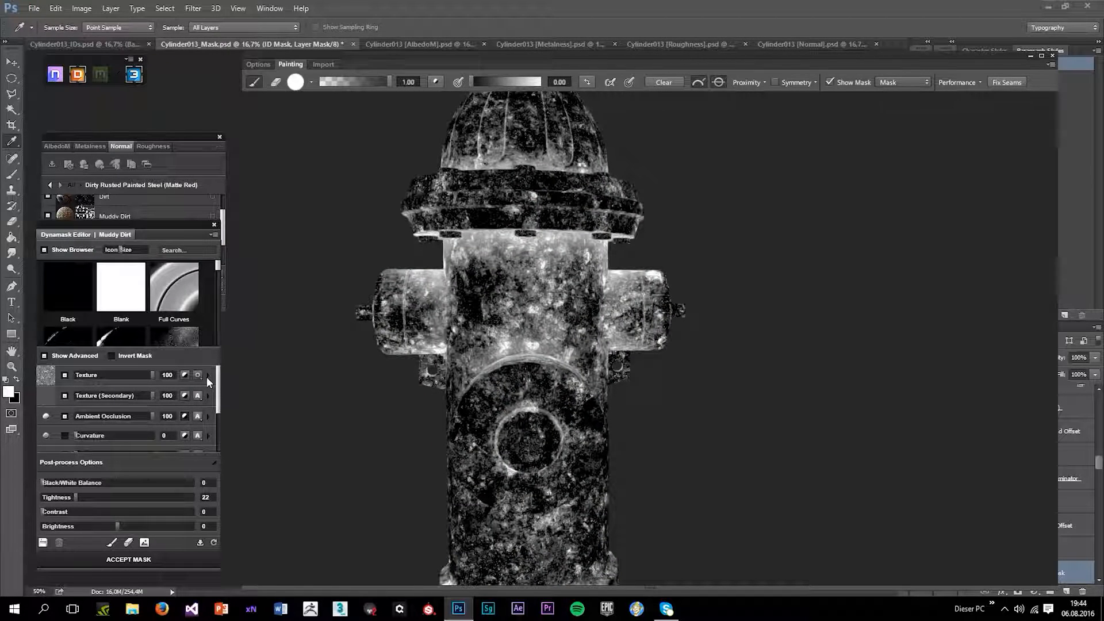
left_click(207, 376)
left_click_drag(107, 458, 95, 456)
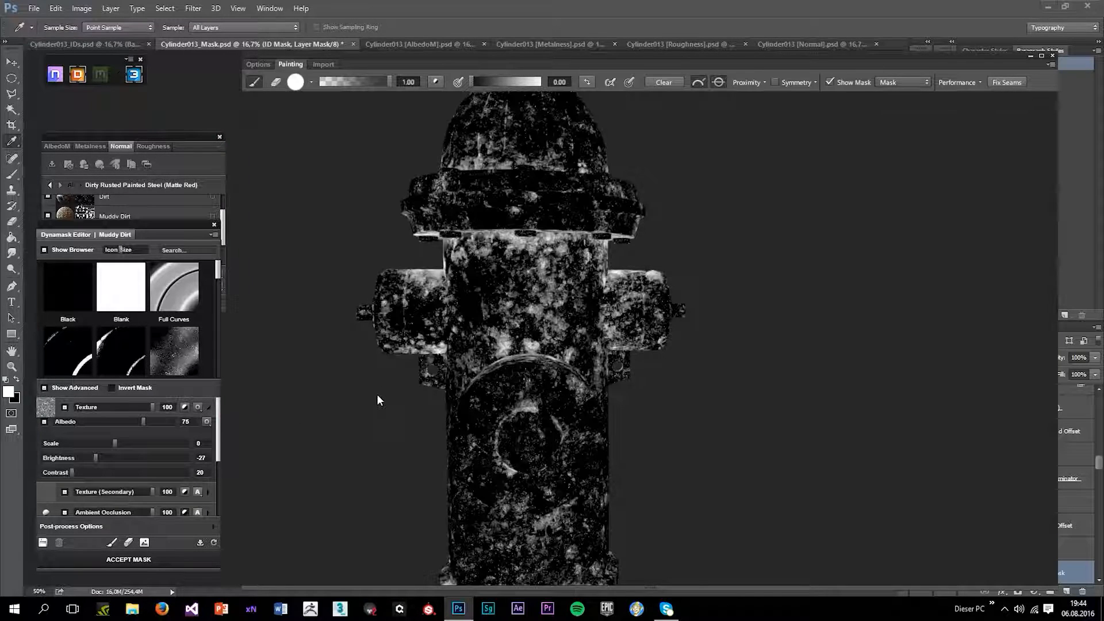
key("m")
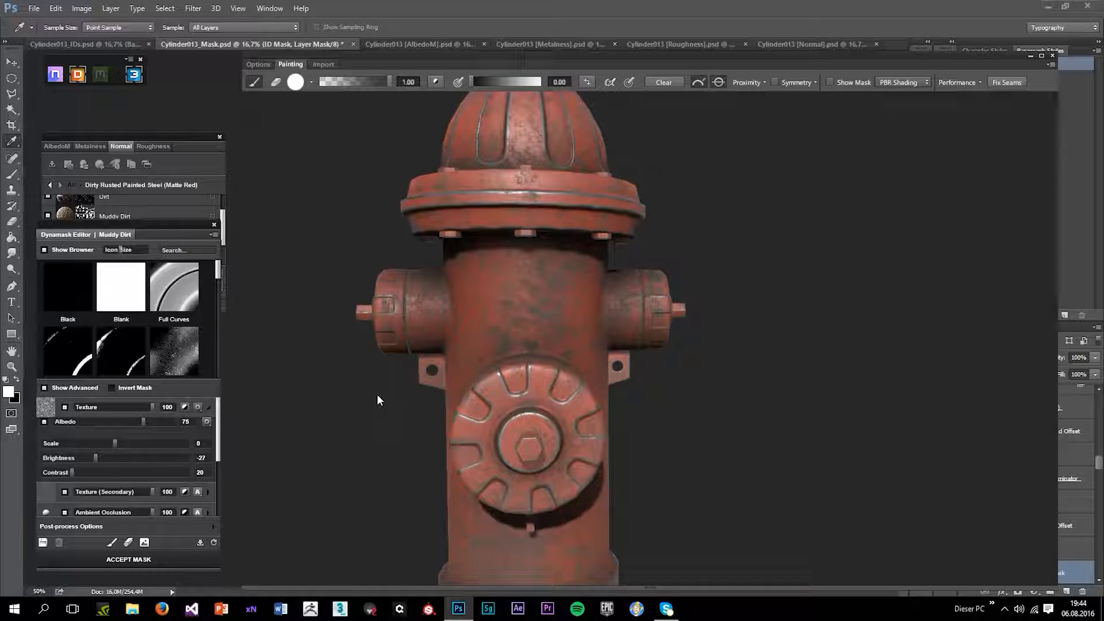
key("m")
key("m")
- Raise the Muddy Dirt mask texture's Brightness to -12 and examine the coverage around the hydrant
left_click(107, 458)
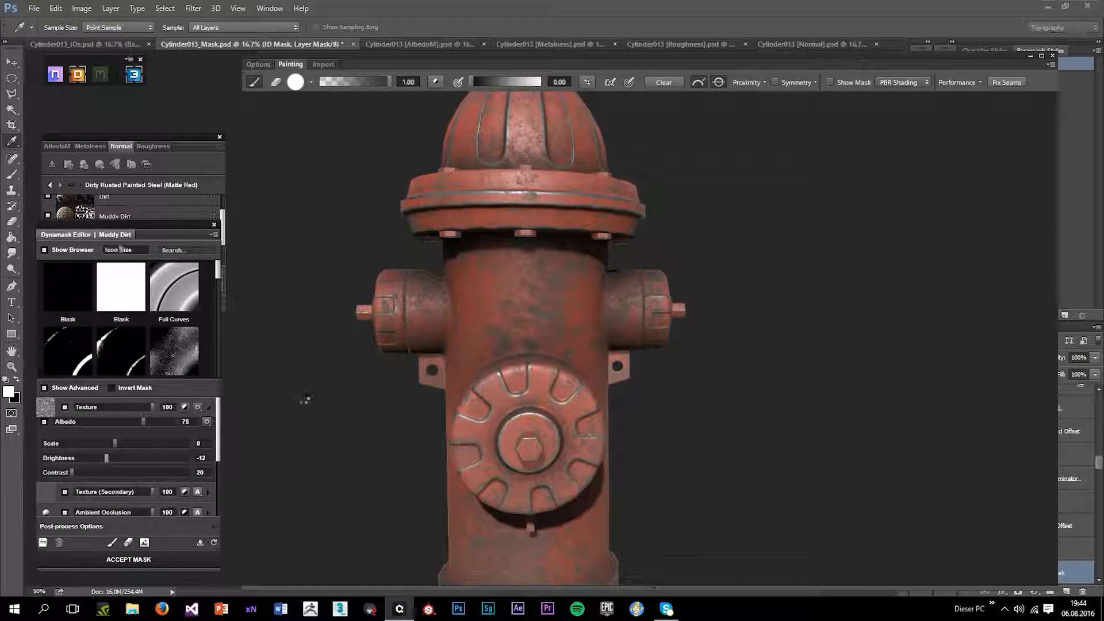
key("m")
scroll(414, 394, "down", 5)
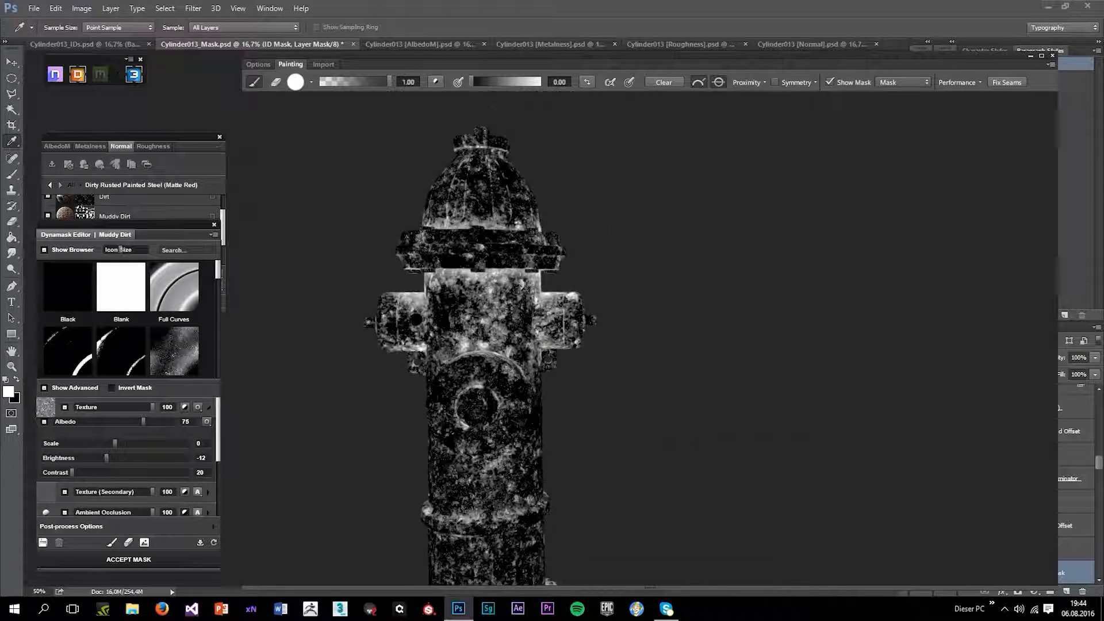
mouse_move(569, 380)
left_mouse_down()
mouse_move(419, 408)
mouse_move(494, 377)
mouse_move(527, 297)
mouse_move(550, 425)
mouse_move(581, 437)
mouse_move(493, 341)
left_mouse_up()
key("m")
scroll(493, 341, "up", 5)
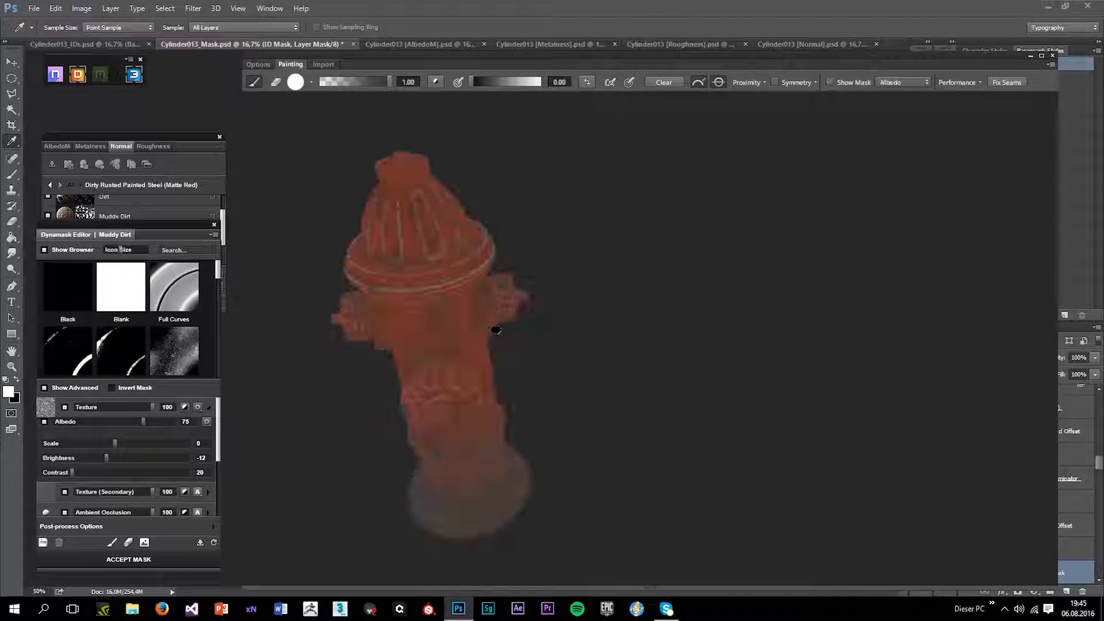
mouse_move(519, 431)
left_mouse_down()
mouse_move(562, 360)
mouse_move(544, 372)
mouse_move(530, 347)
mouse_move(579, 364)
mouse_move(530, 382)
mouse_move(563, 403)
mouse_move(610, 391)
mouse_move(614, 432)
mouse_move(587, 375)
mouse_move(374, 422)
mouse_move(482, 341)
mouse_move(836, 376)
mouse_move(738, 353)
mouse_move(742, 345)
mouse_move(683, 357)
mouse_move(722, 308)
mouse_move(692, 345)
mouse_move(678, 297)
mouse_move(537, 348)
mouse_move(519, 314)
left_mouse_up()
- Accept the Muddy Dirt mask and view the shaded hydrant from the front
left_click(155, 560)
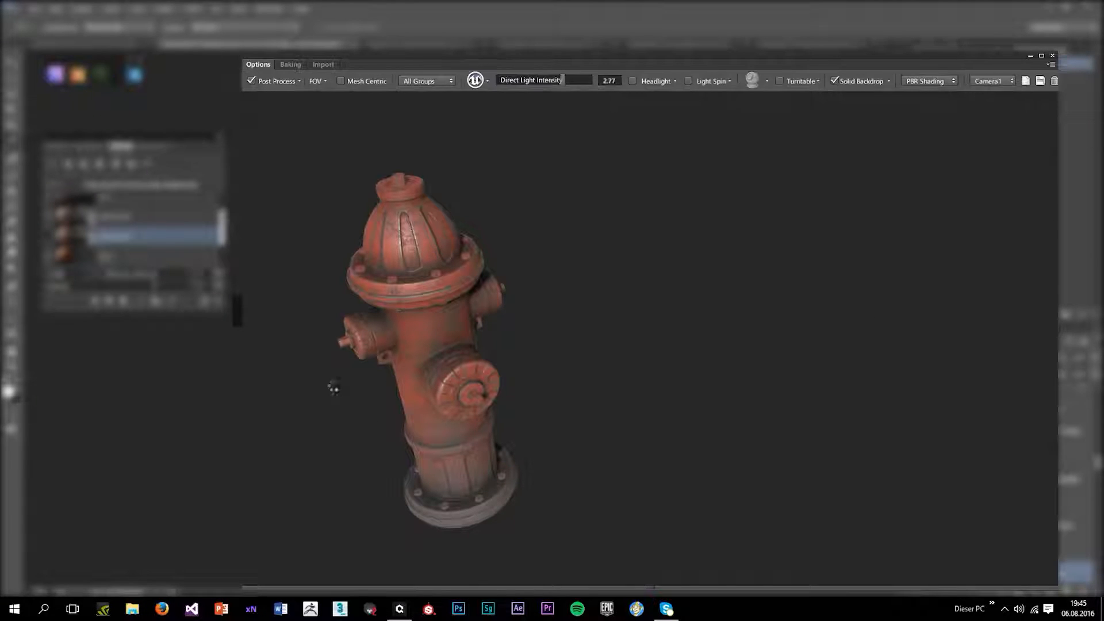
scroll(492, 247, "up", 4)
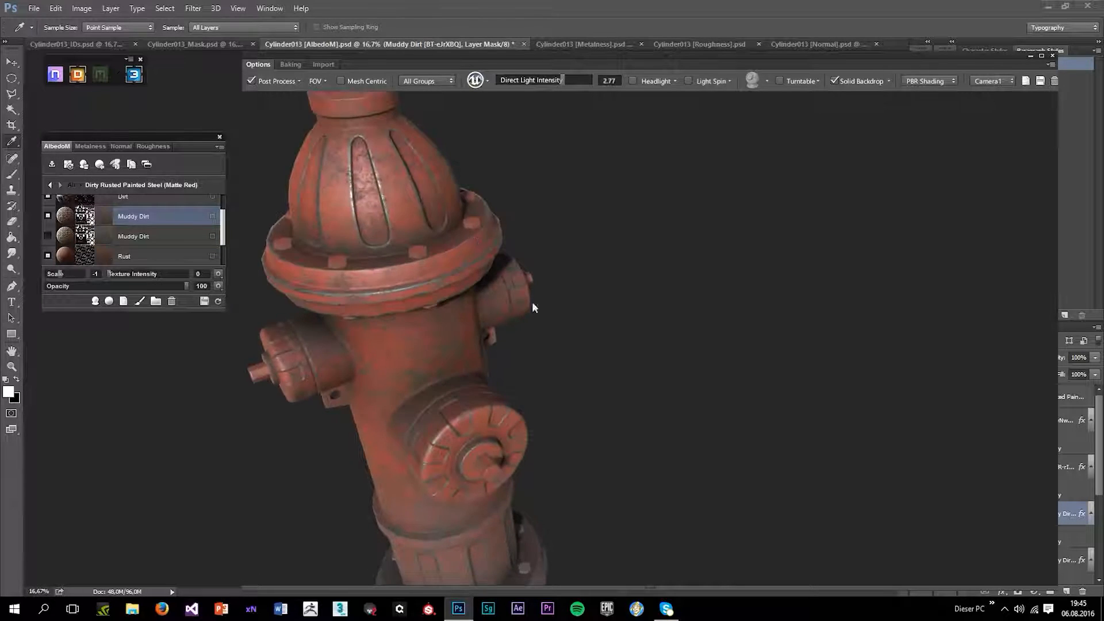
left_click_drag(482, 233, 731, 405)
scroll(606, 295, "up", 2)
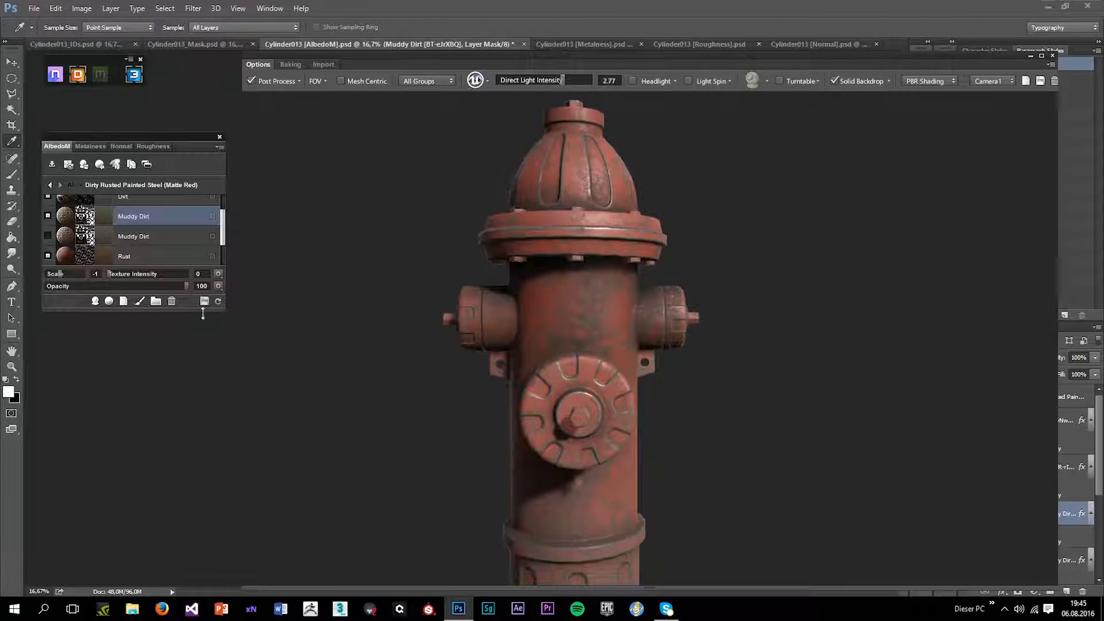
- Change the Rust layer's reflectance color to near-white fffcfb in the AlbedoM channel
left_click(107, 258)
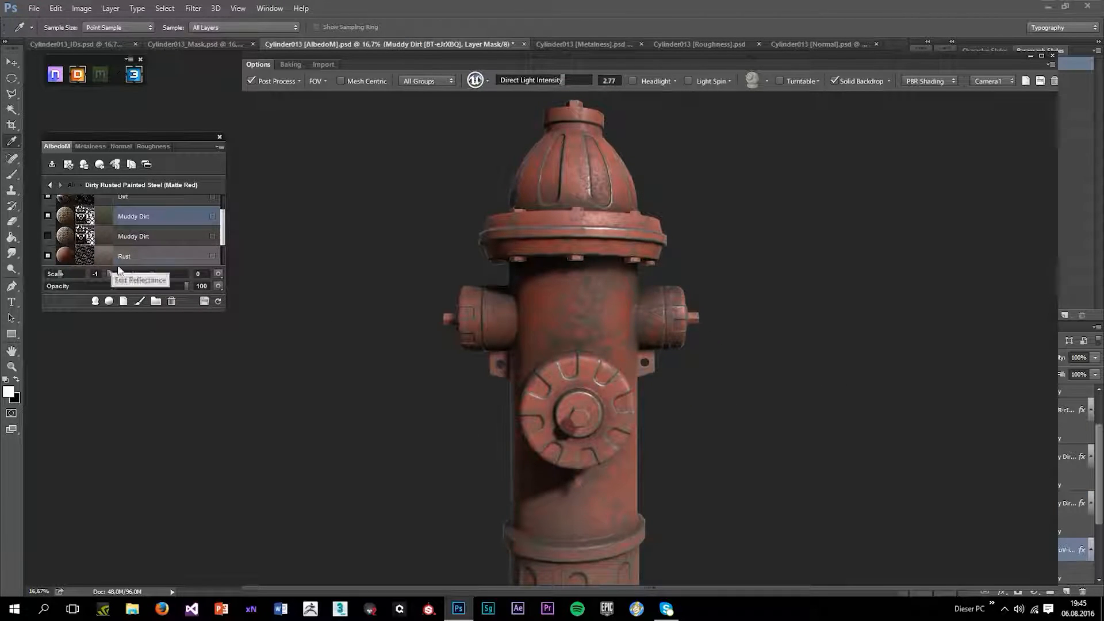
left_click(111, 261)
left_click_drag(463, 326, 383, 201)
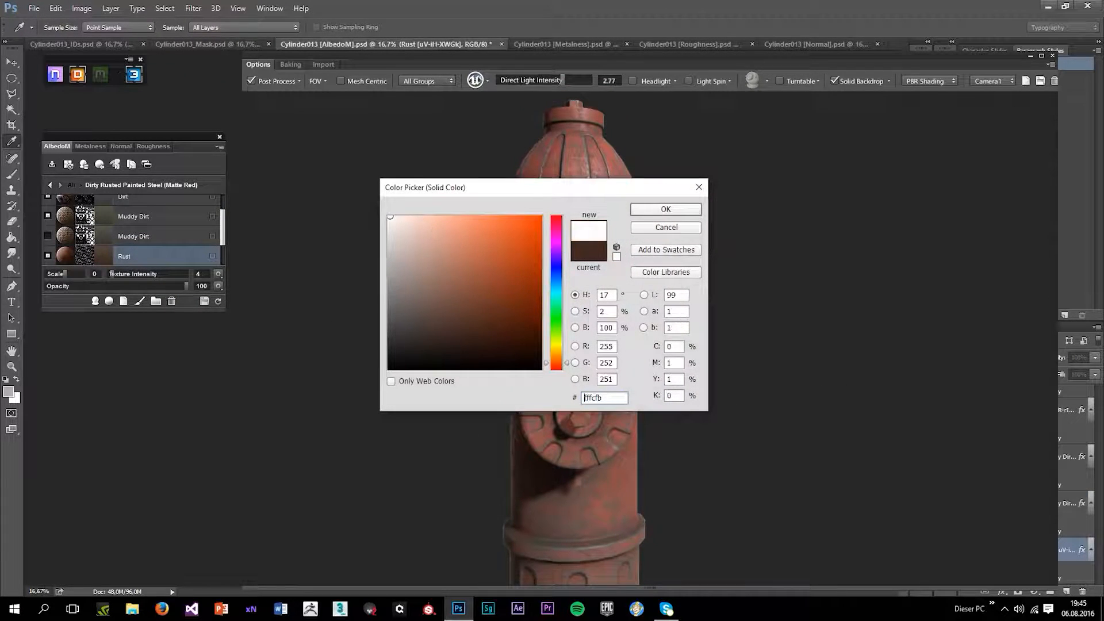
left_click(665, 210)
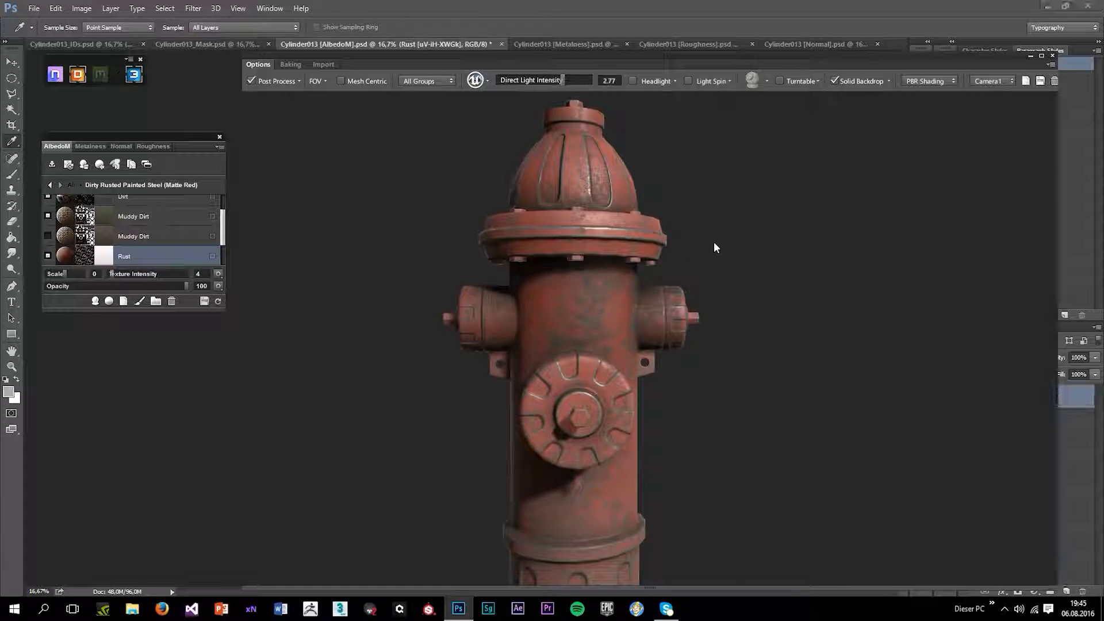
- Inspect the near-white rust on the hydrant and set the Rust layer's reflectance color to dark reddish brown 67250c
left_click_drag(713, 248, 502, 236)
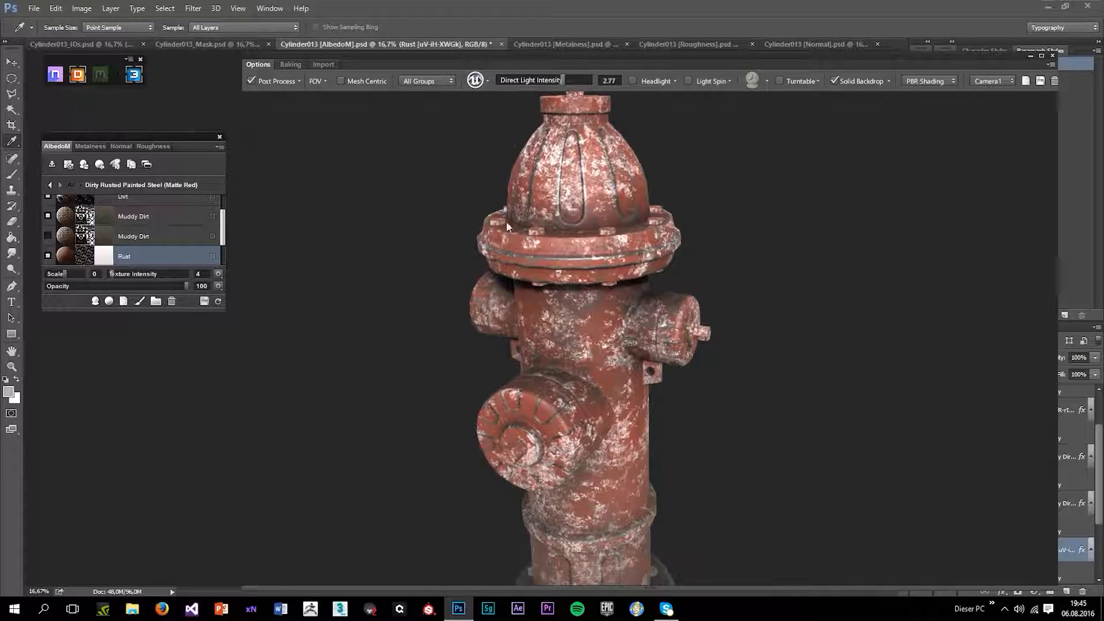
scroll(502, 236, "up", 2)
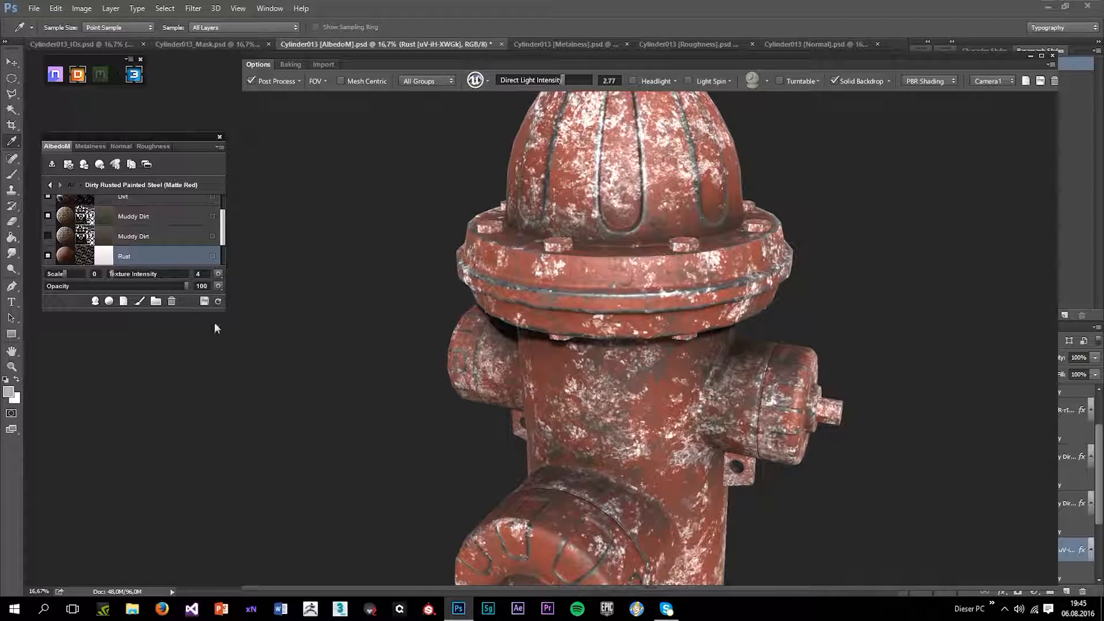
left_click(104, 262)
mouse_move(527, 320)
left_mouse_down()
mouse_move(483, 313)
mouse_move(501, 299)
mouse_move(456, 296)
mouse_move(511, 311)
mouse_move(528, 331)
mouse_move(525, 308)
left_mouse_up()
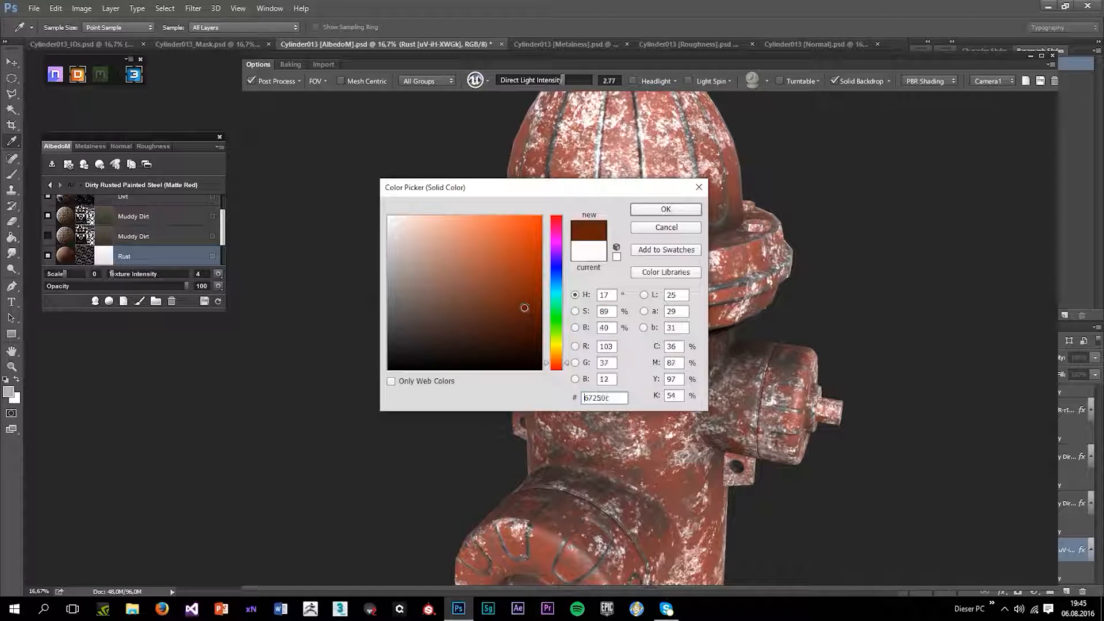
left_click(665, 209)
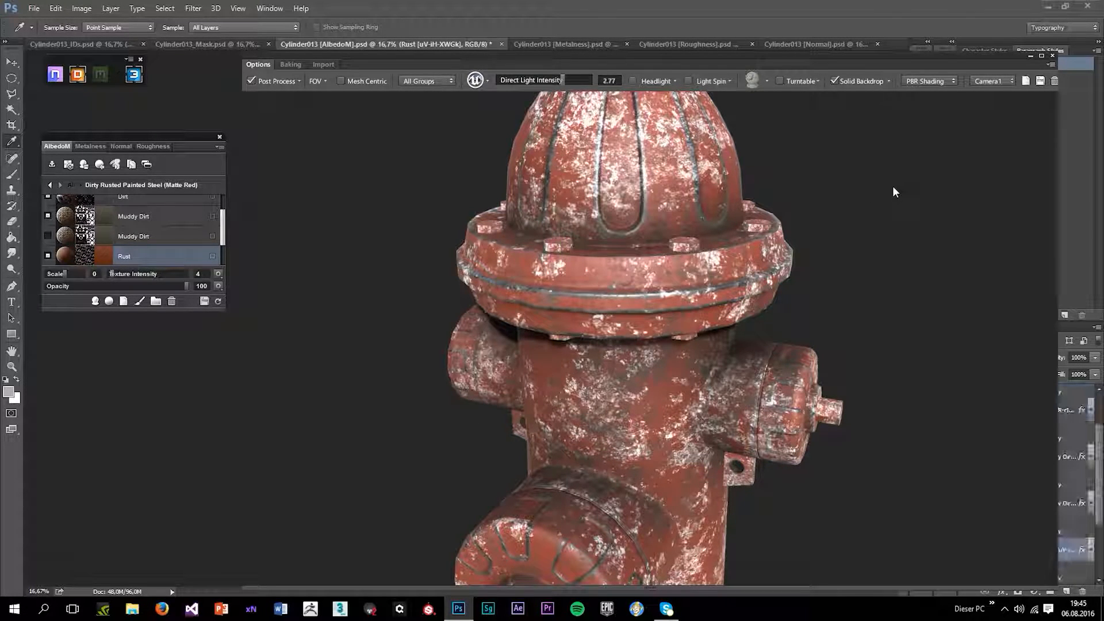
- Examine the rust coloring on the hydrant's front cap up close in both the shaded and albedo views
scroll(893, 186, "down", 5)
left_click_drag(693, 410, 609, 279)
scroll(692, 233, "up", 6)
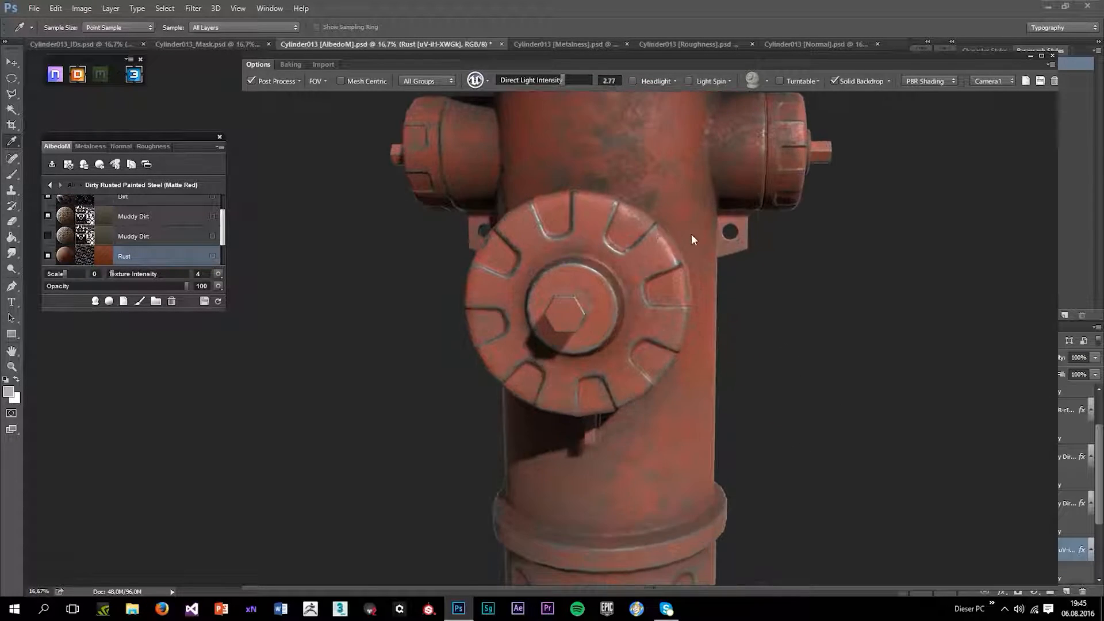
scroll(596, 253, "up", 2)
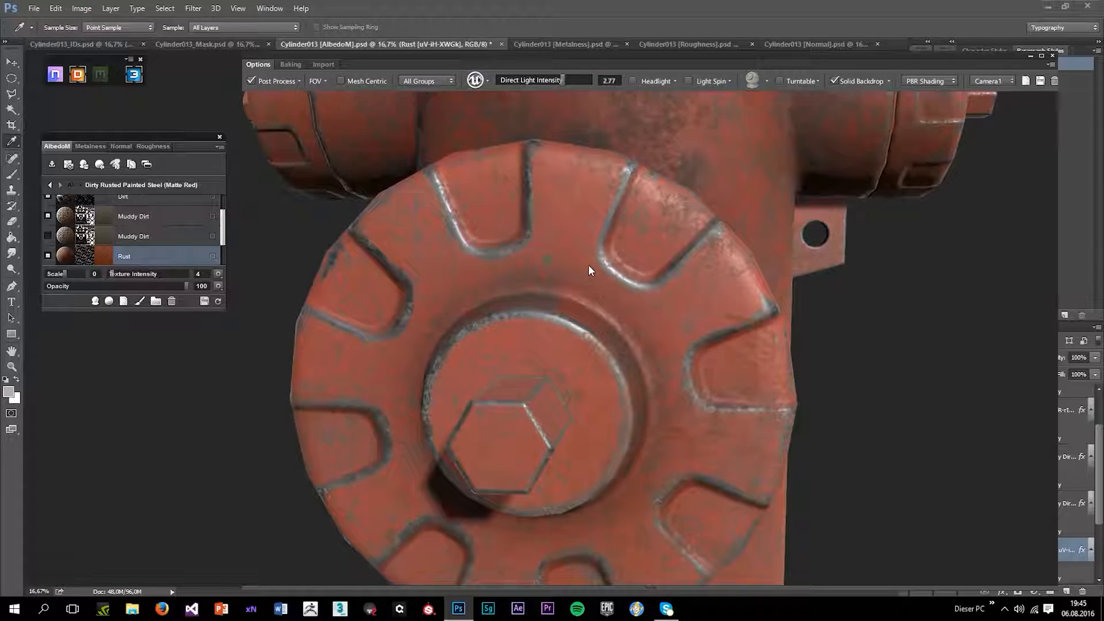
key("a")
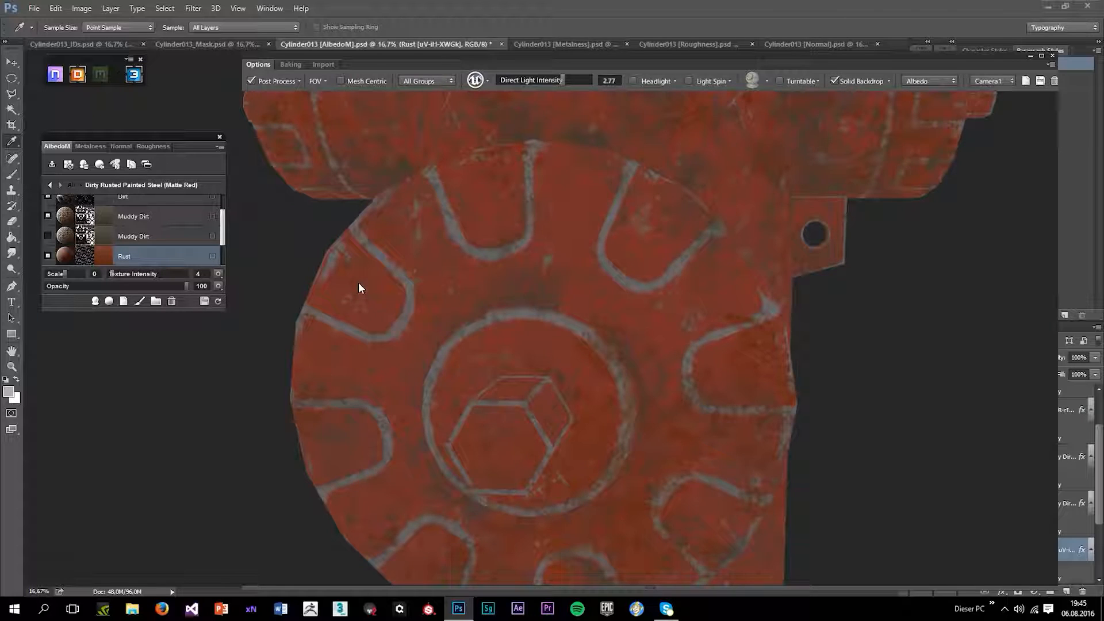
left_click(87, 255)
left_click(685, 353)
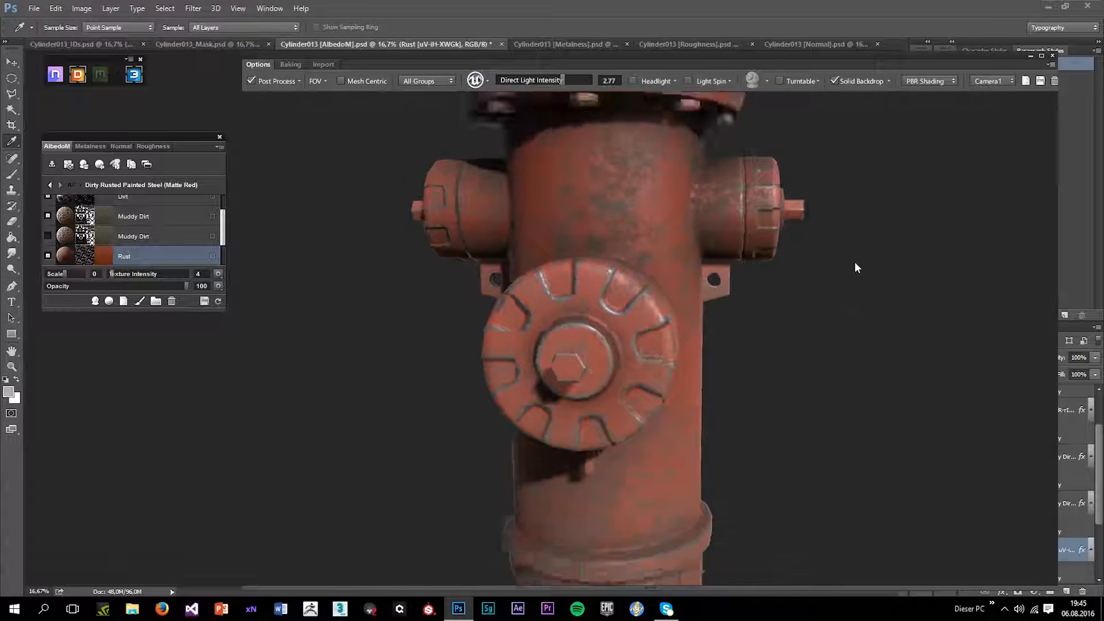
- Switch the preview to a different environment map and lower the Direct Light Intensity to 1.51
left_click_drag(814, 309, 615, 380)
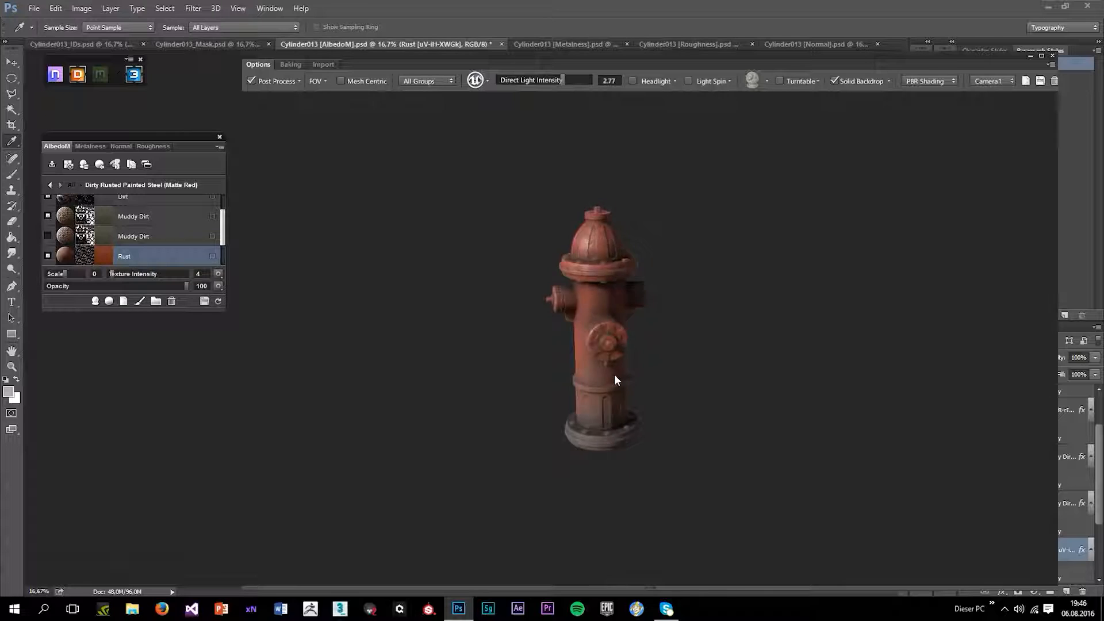
left_click(472, 86)
left_click(472, 132)
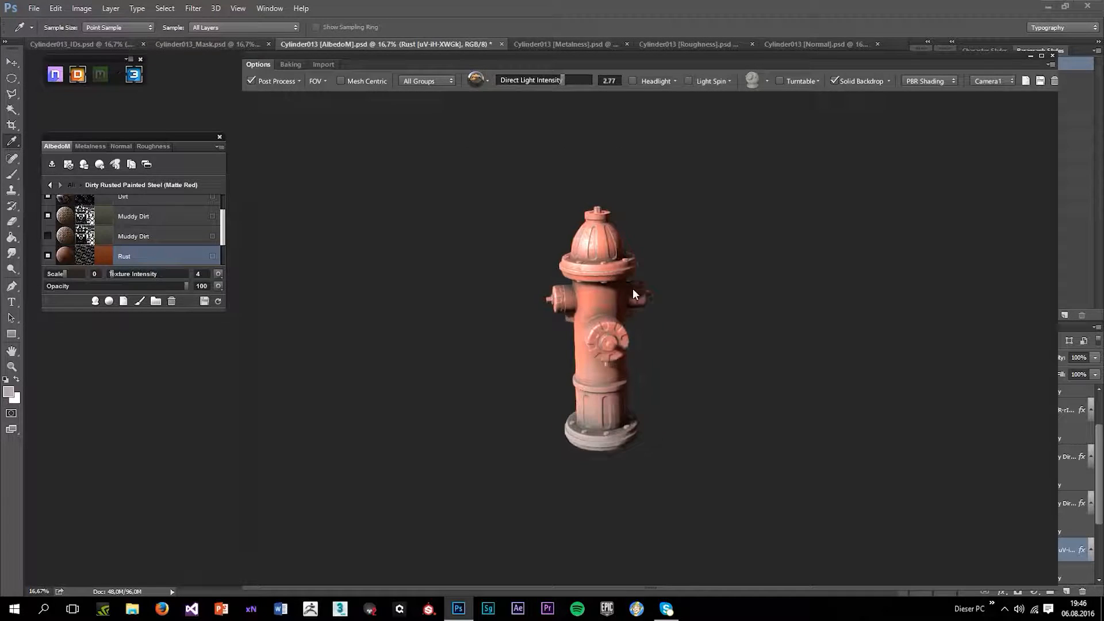
left_click(534, 84)
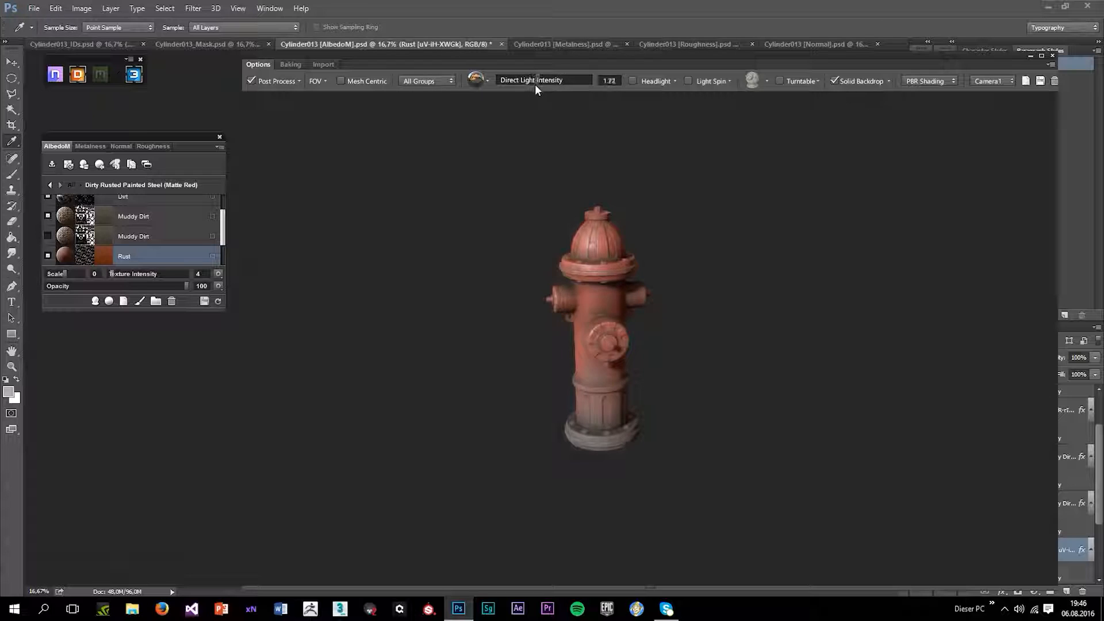
scroll(699, 370, "up", 2)
left_click_drag(700, 372, 610, 429)
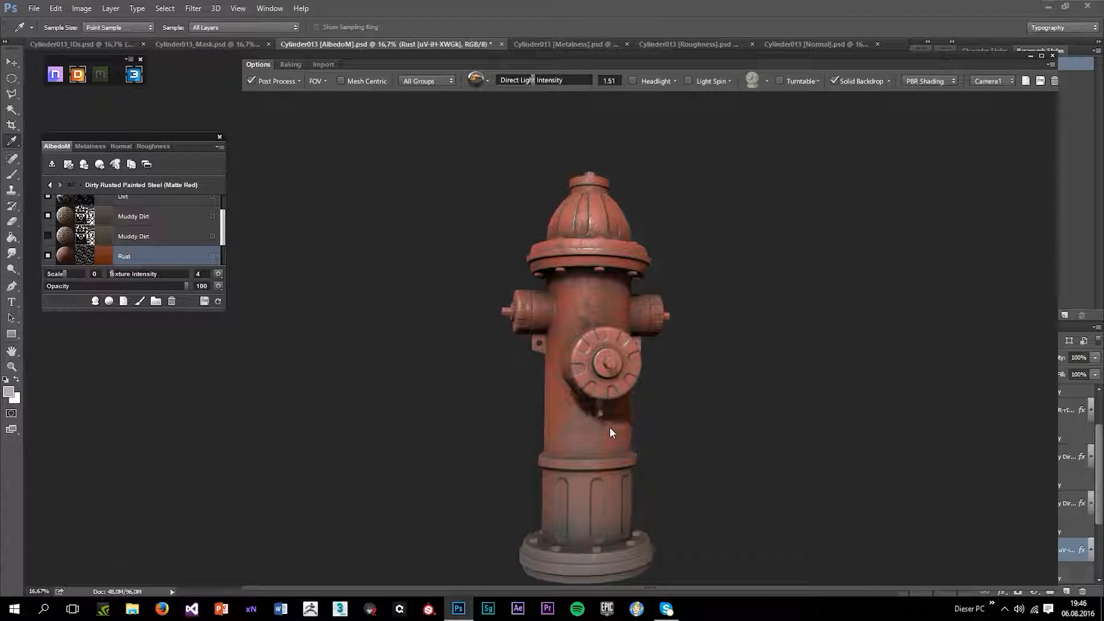
- Change the preview to another environment map and inspect the rust and worn edges around the hydrant's dome and upper flange
left_click(482, 81)
left_click(512, 134)
left_click_drag(648, 312, 685, 180)
left_click_drag(681, 244, 662, 176)
scroll(567, 242, "up", 5)
left_click_drag(624, 308, 503, 338)
left_click_drag(588, 315, 392, 248)
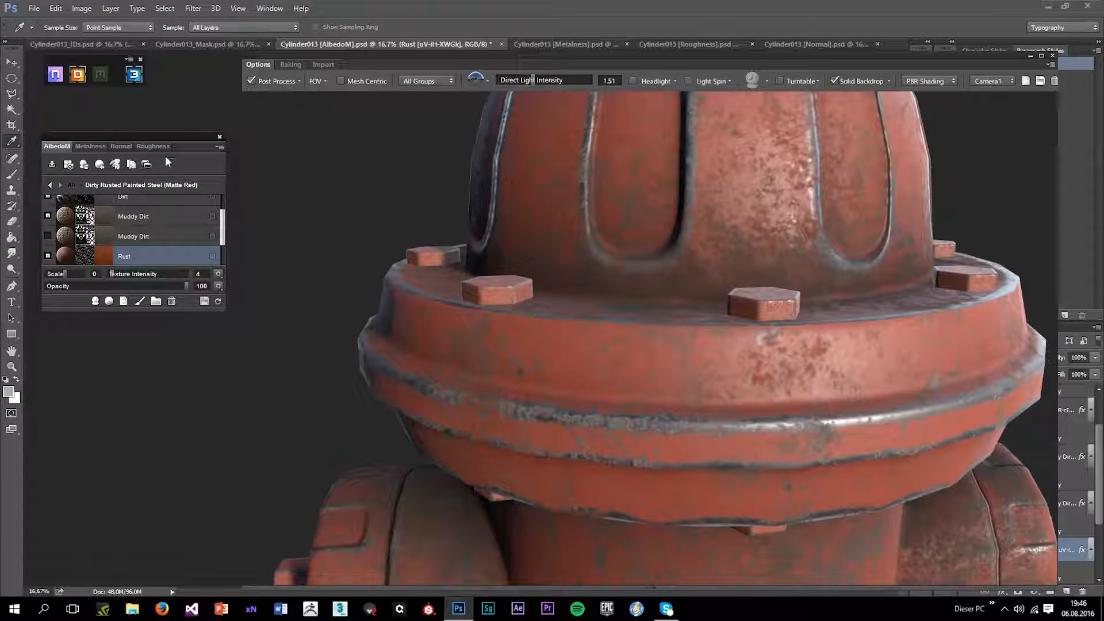
- Open the Paint layer's mask in the Dynamask Editor for painting on the model
scroll(104, 234, "down", 2)
left_click(85, 237)
left_click(563, 351)
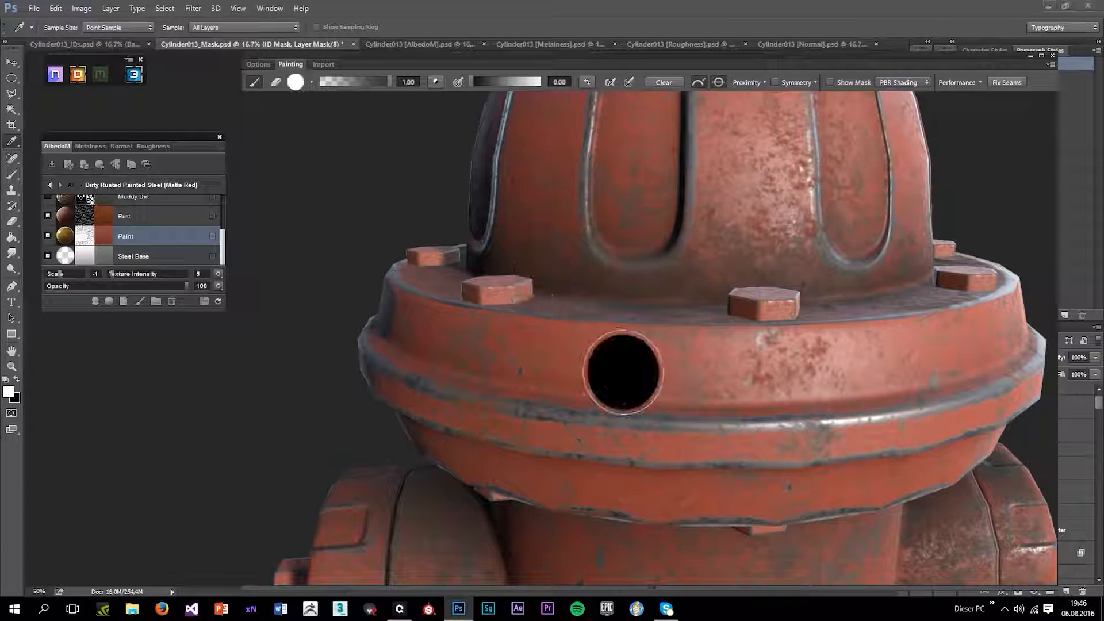
- Browse the Damage and Dirt brush categories and choose the rough, solid splatter tip from Dirt
left_click(297, 82)
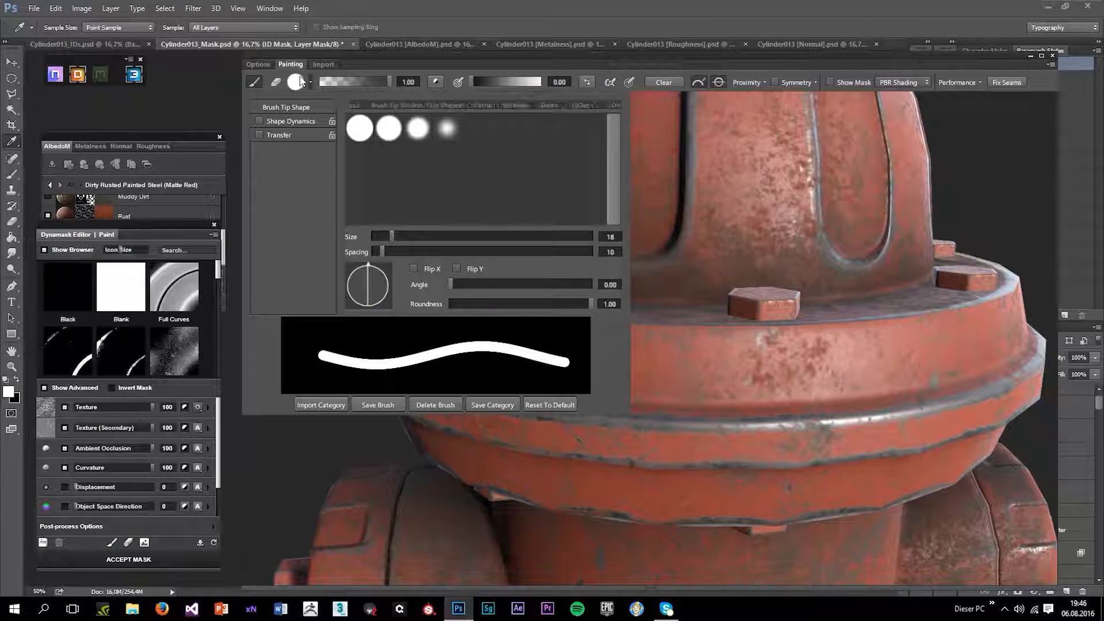
left_click(560, 104)
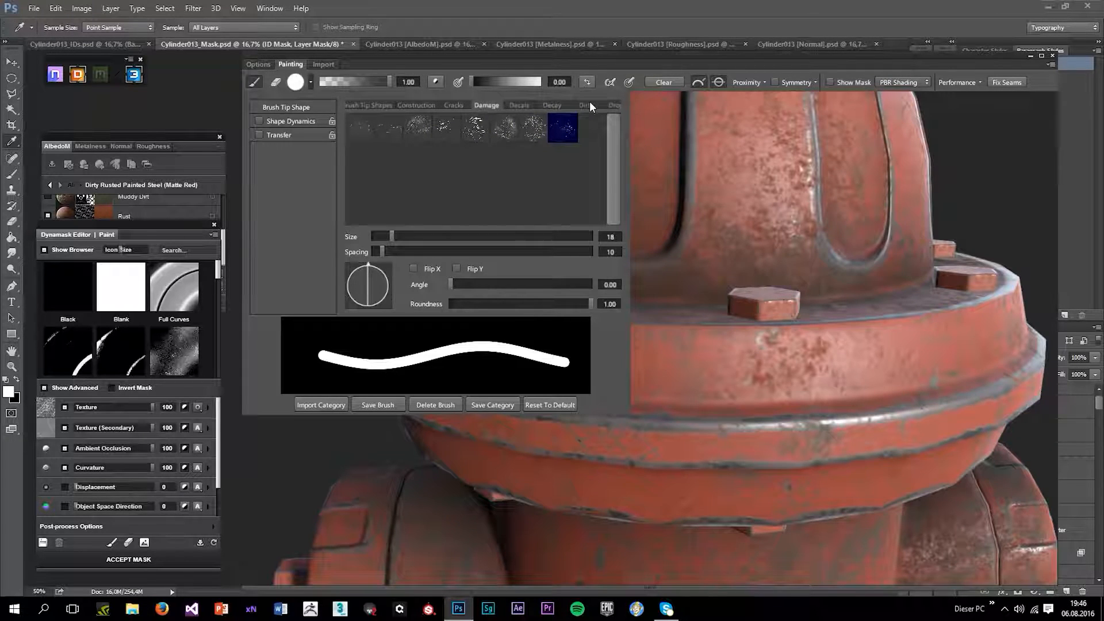
left_click(586, 103)
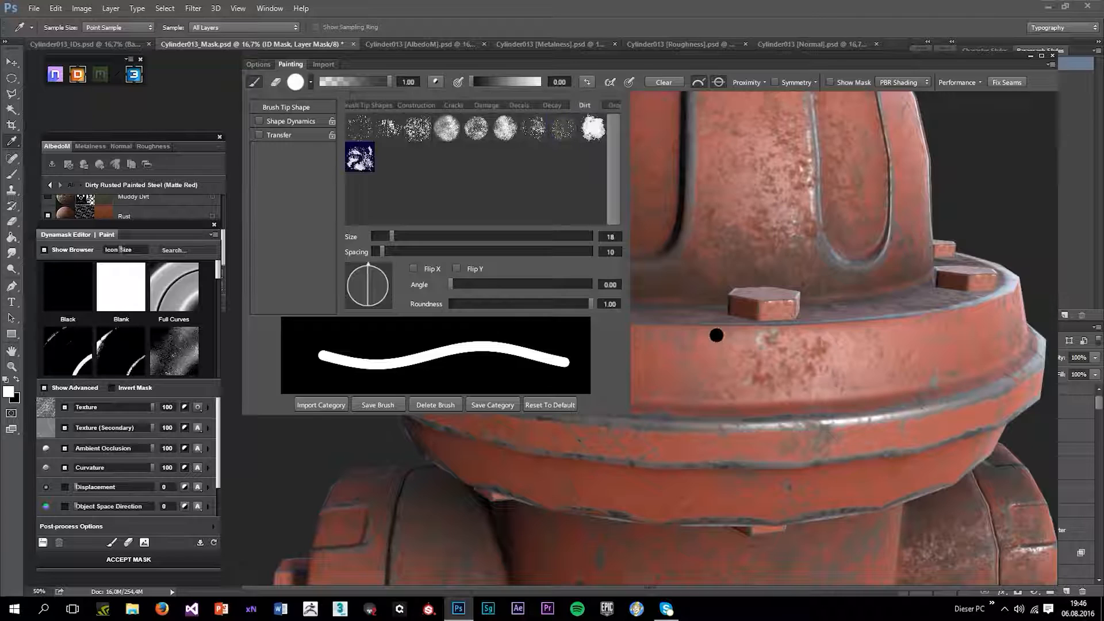
left_click(594, 132)
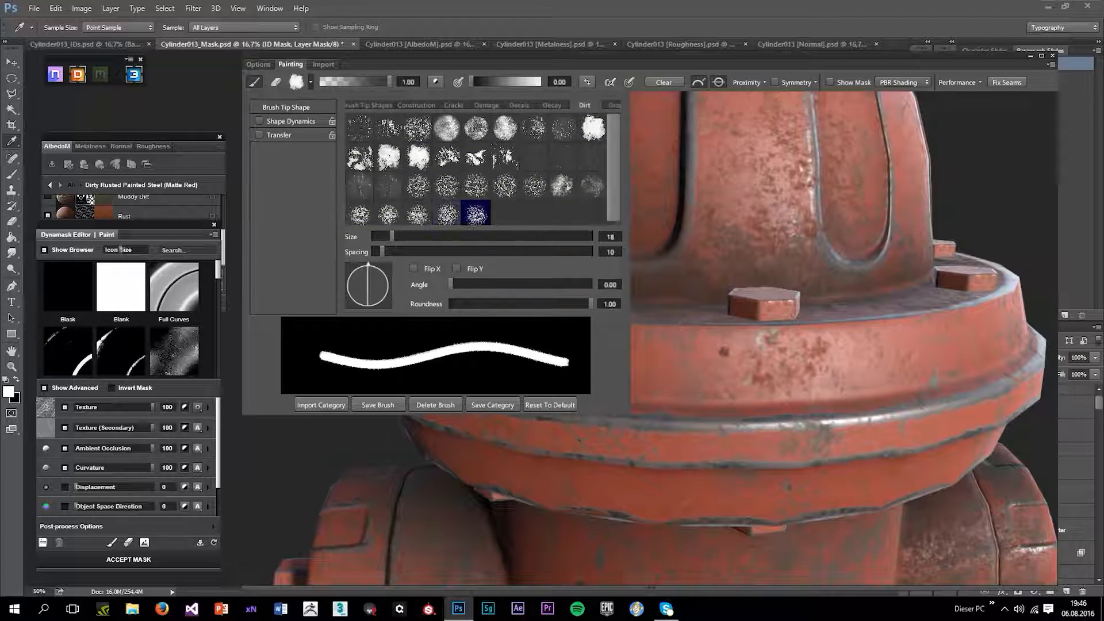
- Paint trial strokes of worn paint across the upper flange, and clear the painted strokes
left_click(679, 325)
mouse_move(686, 355)
left_mouse_down()
mouse_move(820, 381)
mouse_move(693, 341)
left_mouse_up()
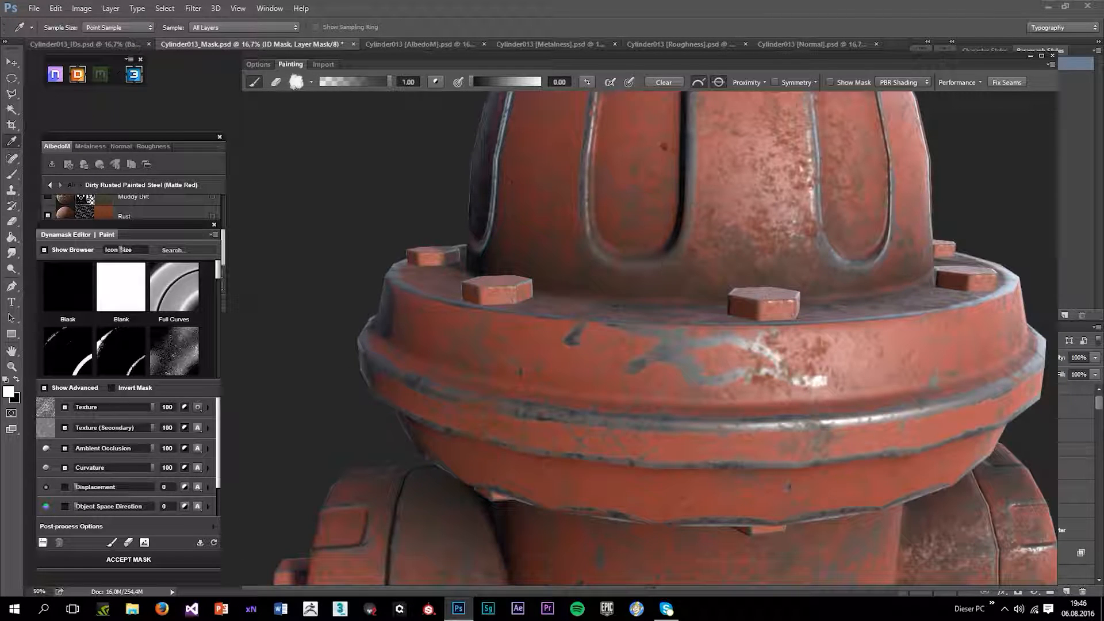
left_click(662, 83)
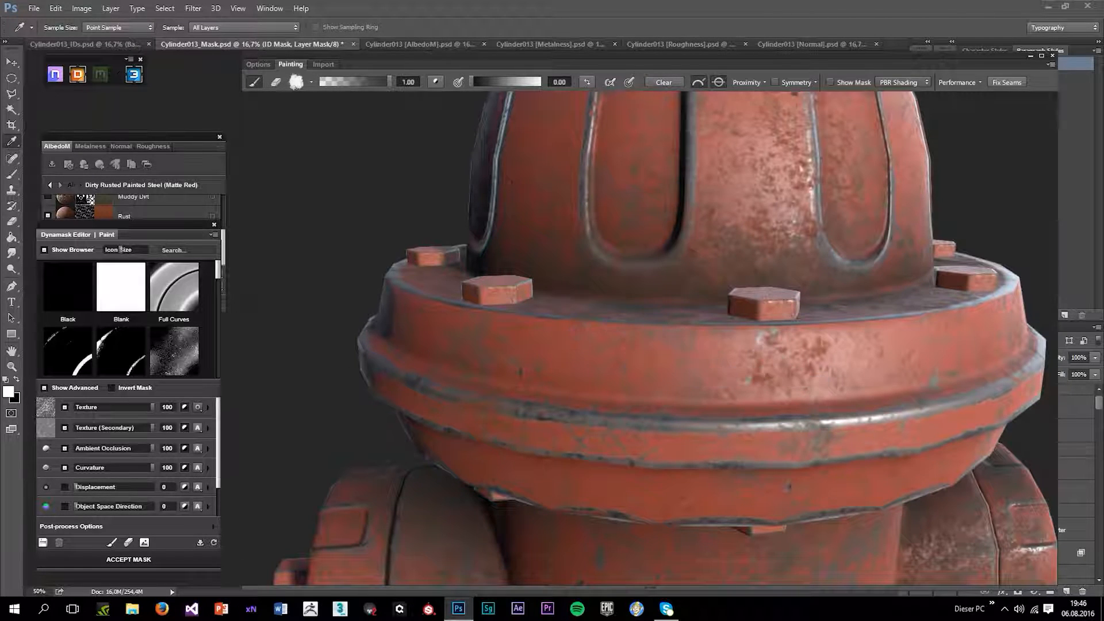
- Open the painting performance settings for undo and seam fixing
left_click(980, 81)
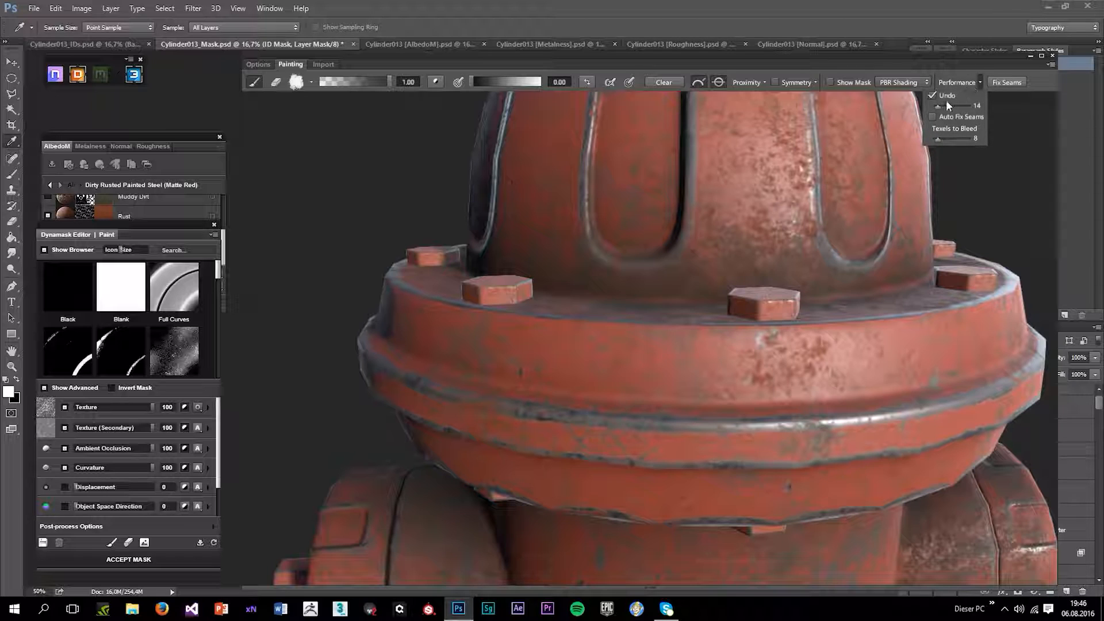
- Change the preview model from the hydrant mesh to the flat plane, so the texture shows in its unwrapped layout
left_click(322, 186)
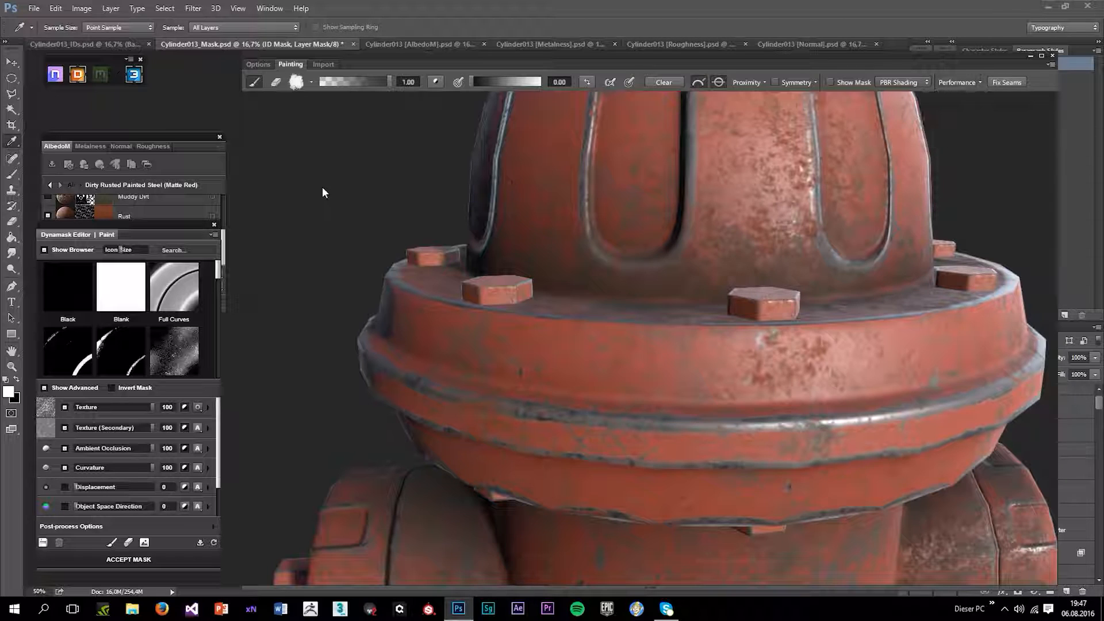
left_click(258, 64)
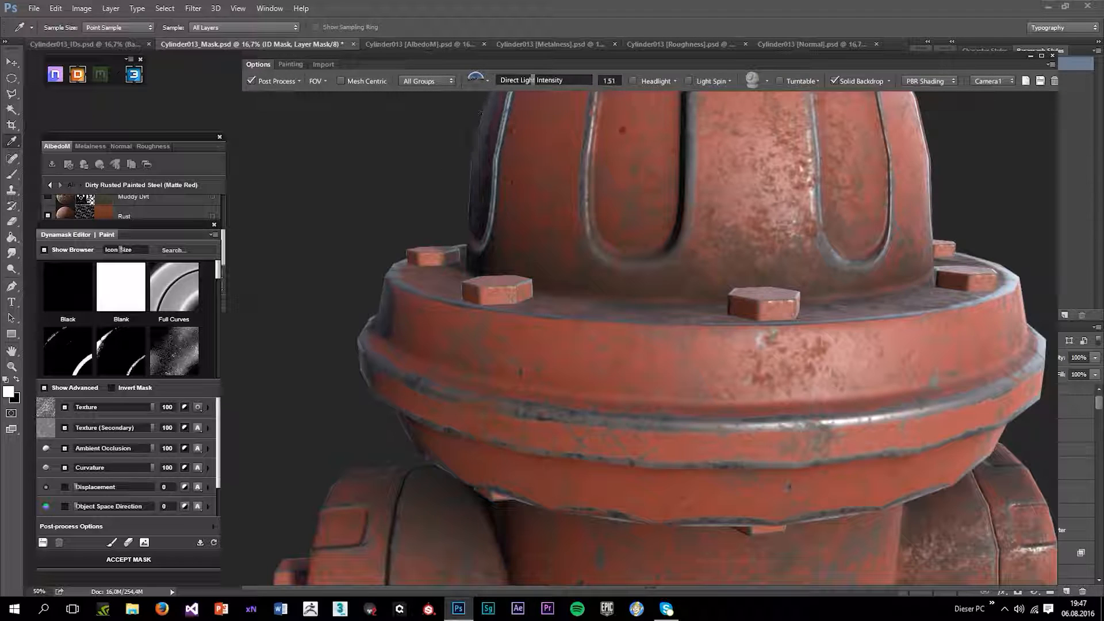
left_click(767, 81)
left_click(811, 102)
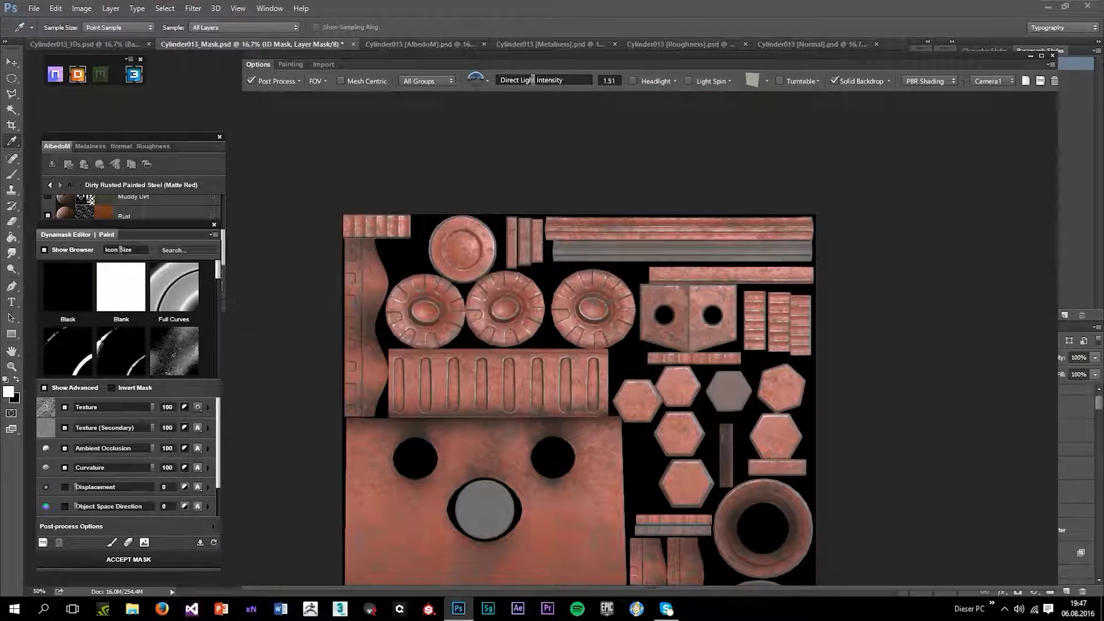
- Examine the unwrapped texture along the long ribbed strips, from their start to their far end
scroll(588, 231, "up", 6)
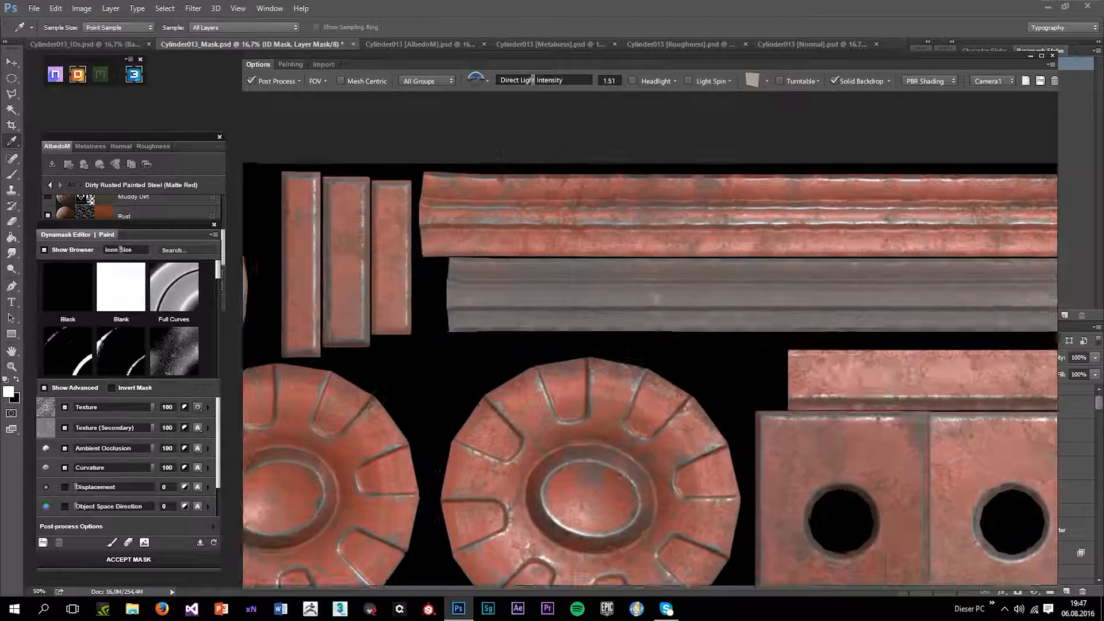
scroll(440, 208, "up", 1)
scroll(806, 211, "down", 2)
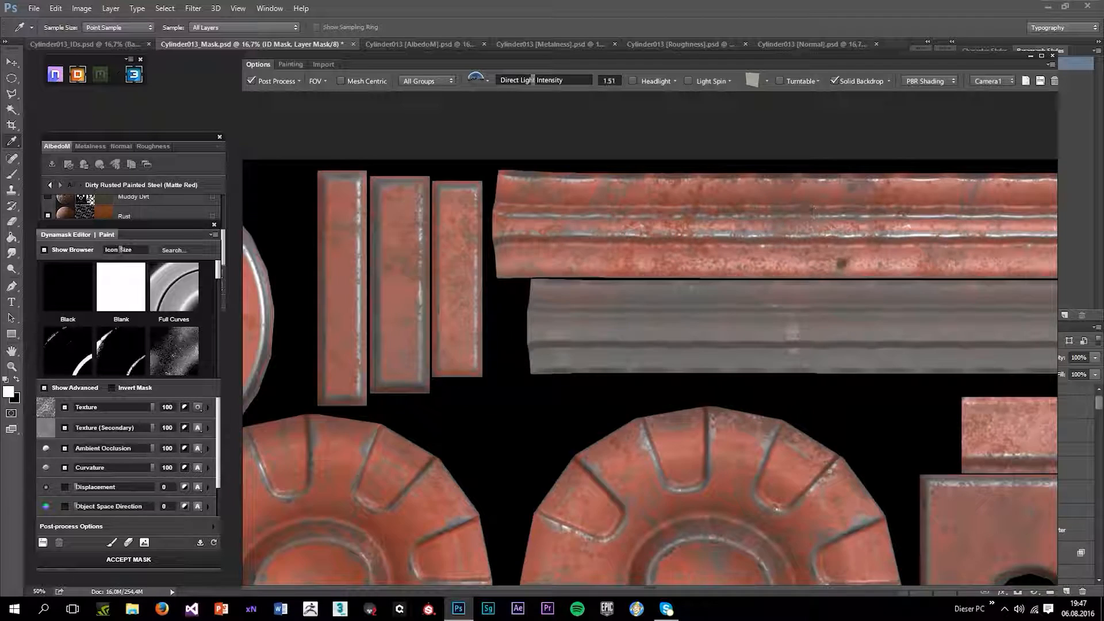
left_click_drag(840, 263, 685, 262)
scroll(685, 262, "down", 2)
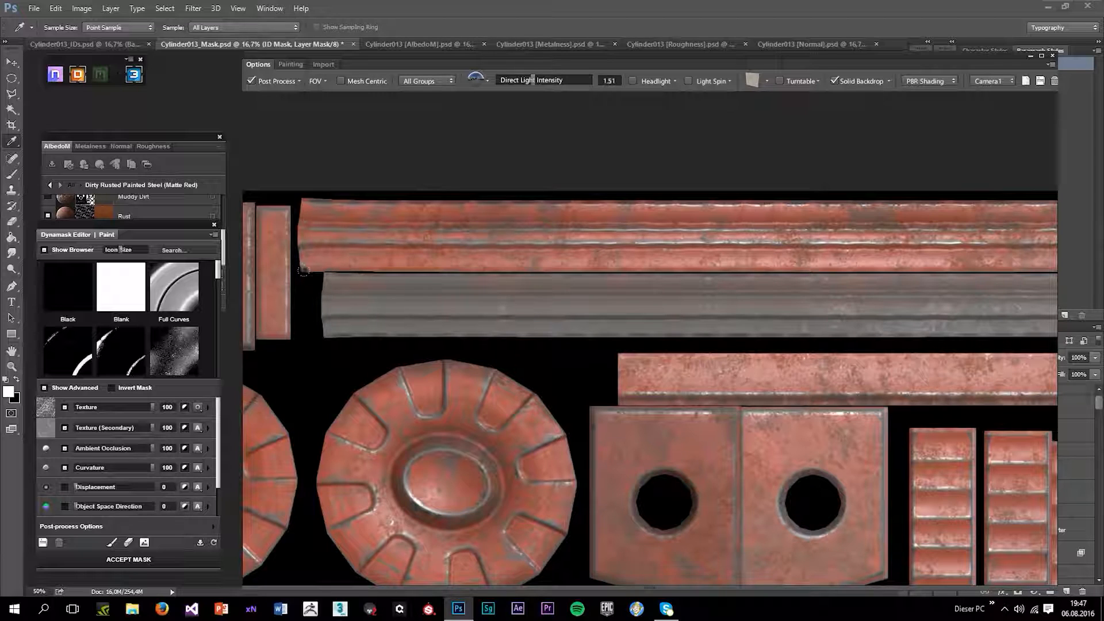
mouse_move(553, 287)
left_mouse_down()
mouse_move(748, 286)
mouse_move(787, 299)
left_mouse_up()
left_click_drag(948, 323, 743, 308)
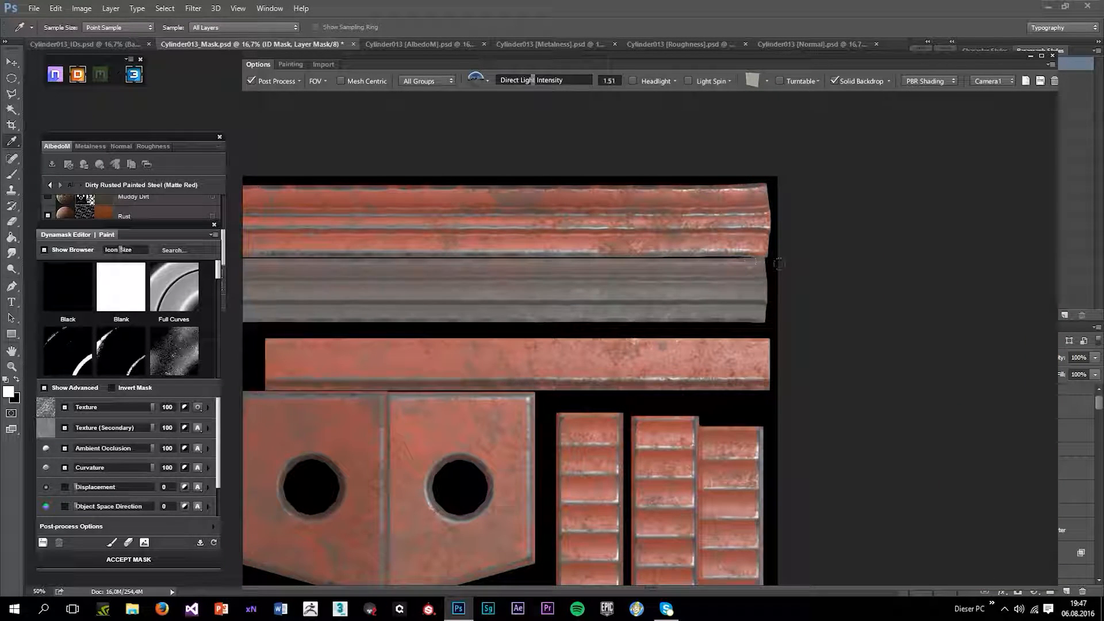
left_click_drag(696, 238, 857, 235)
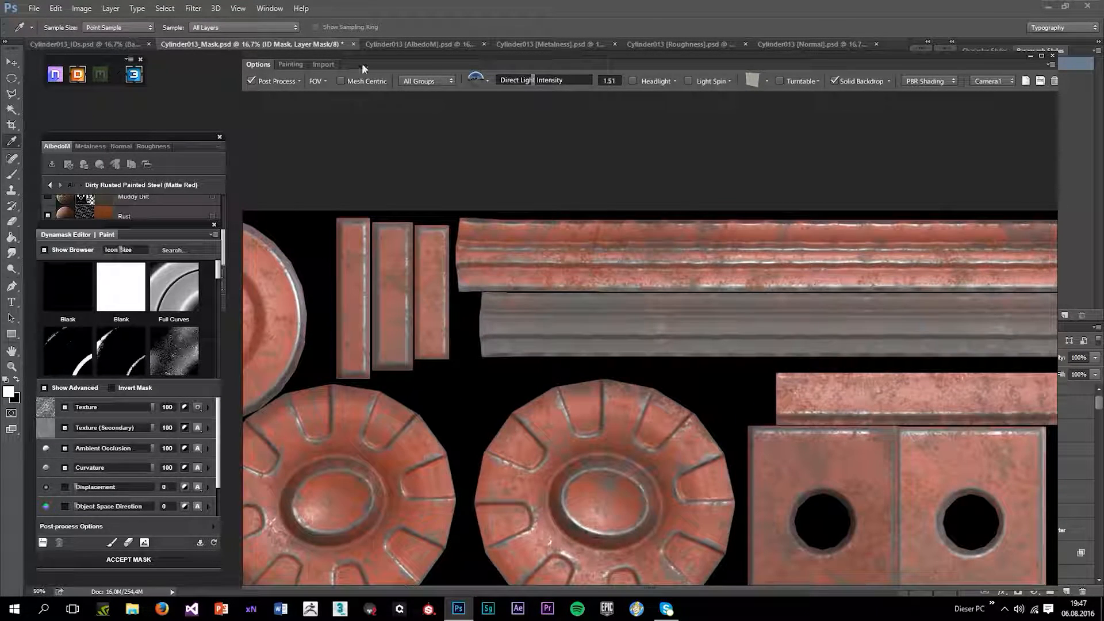
- Return the preview to the custom hydrant mesh, toggling Mesh Centric on and off to bring it back into view
left_click(754, 84)
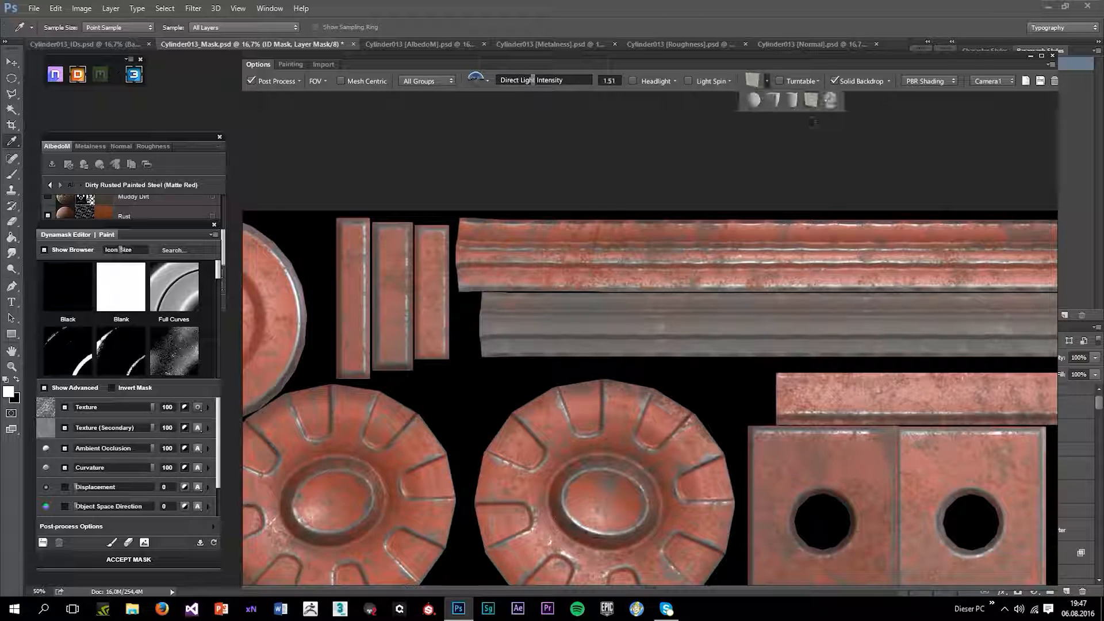
left_click(836, 98)
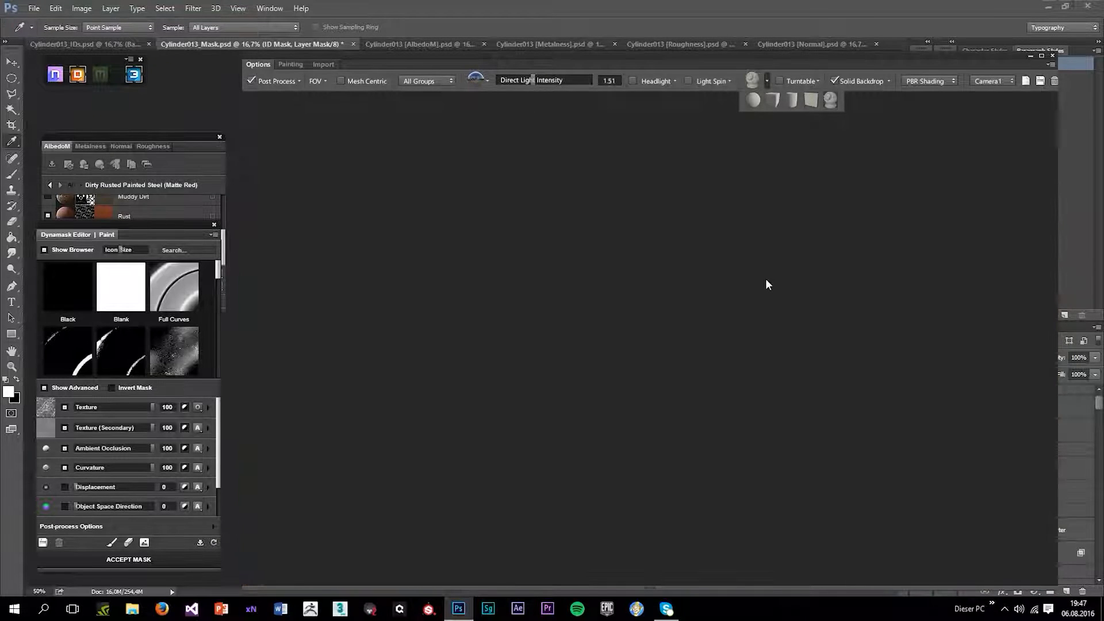
left_click(361, 82)
left_click(361, 82)
- Examine the rusted paint and worn edges around the hydrant's flange and dome up close on the 3D model
scroll(650, 339, "up", 5)
left_click_drag(650, 339, 685, 392)
scroll(650, 339, "up", 3)
left_click_drag(650, 339, 547, 296)
scroll(656, 281, "up", 3)
left_click_drag(683, 224, 630, 135)
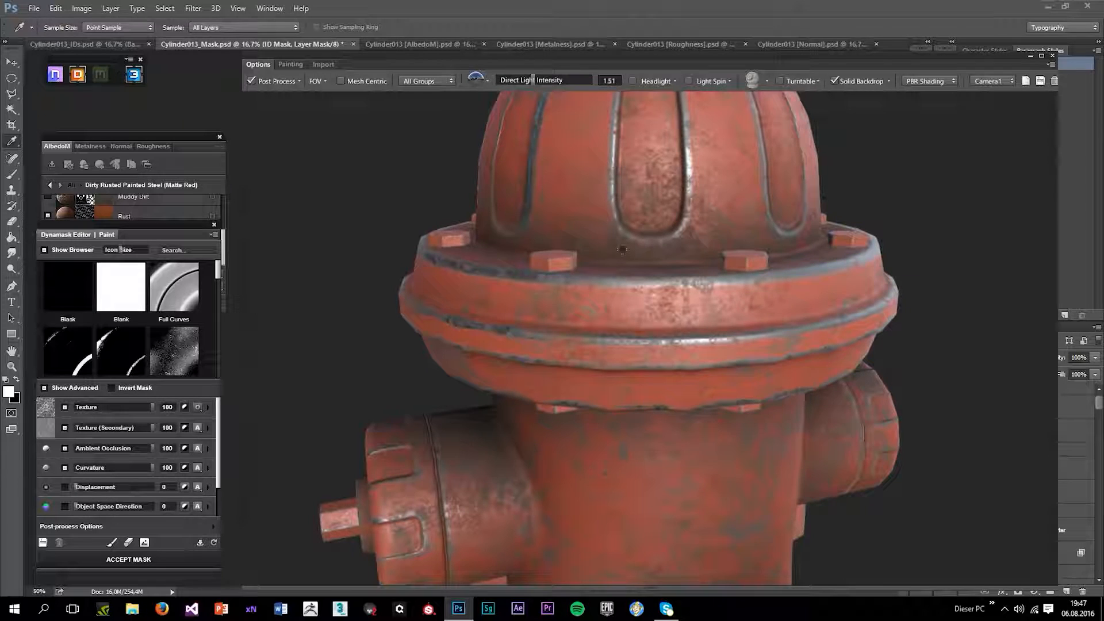
left_click_drag(623, 250, 639, 223)
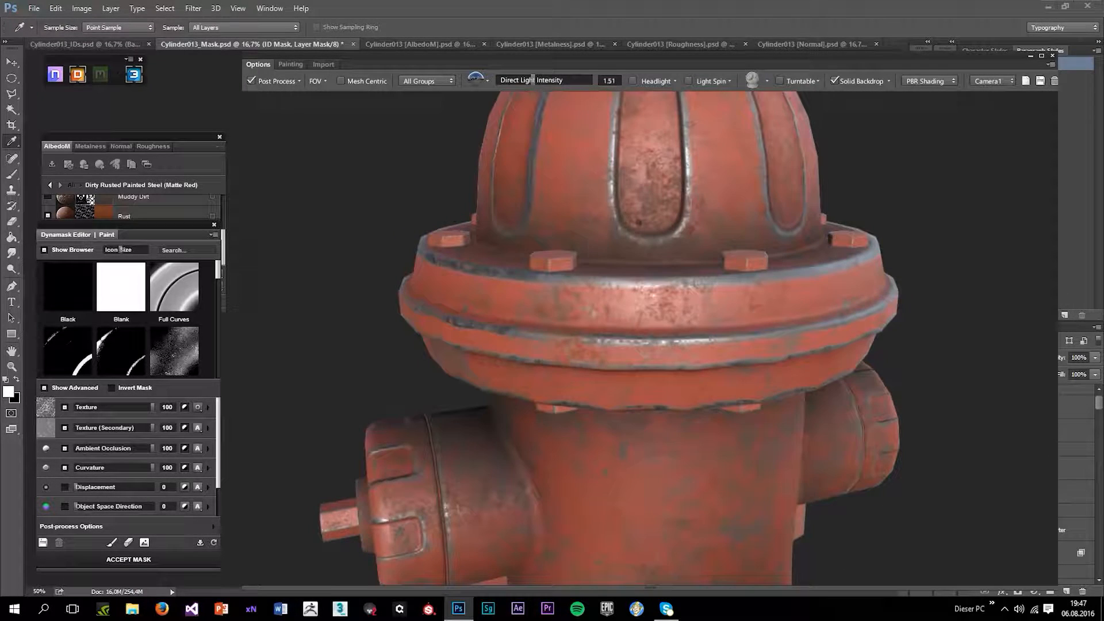
left_click_drag(680, 426, 640, 202)
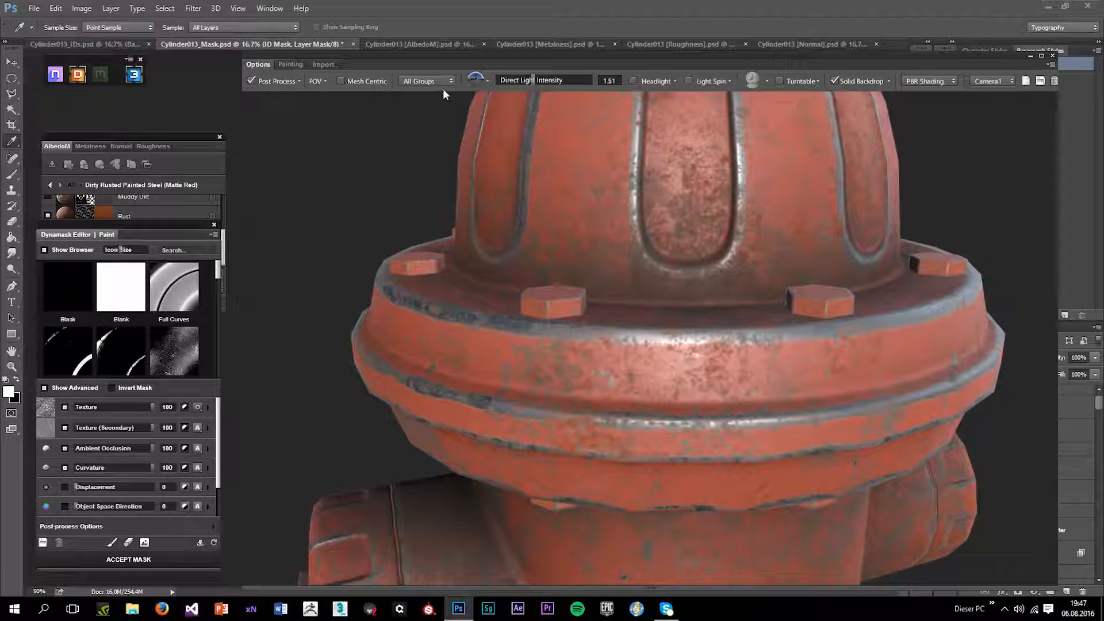
- Show the texture on the flat plane again, with the three narrow pieces and the start of the ribbed strip up close
left_click(761, 82)
left_click(811, 99)
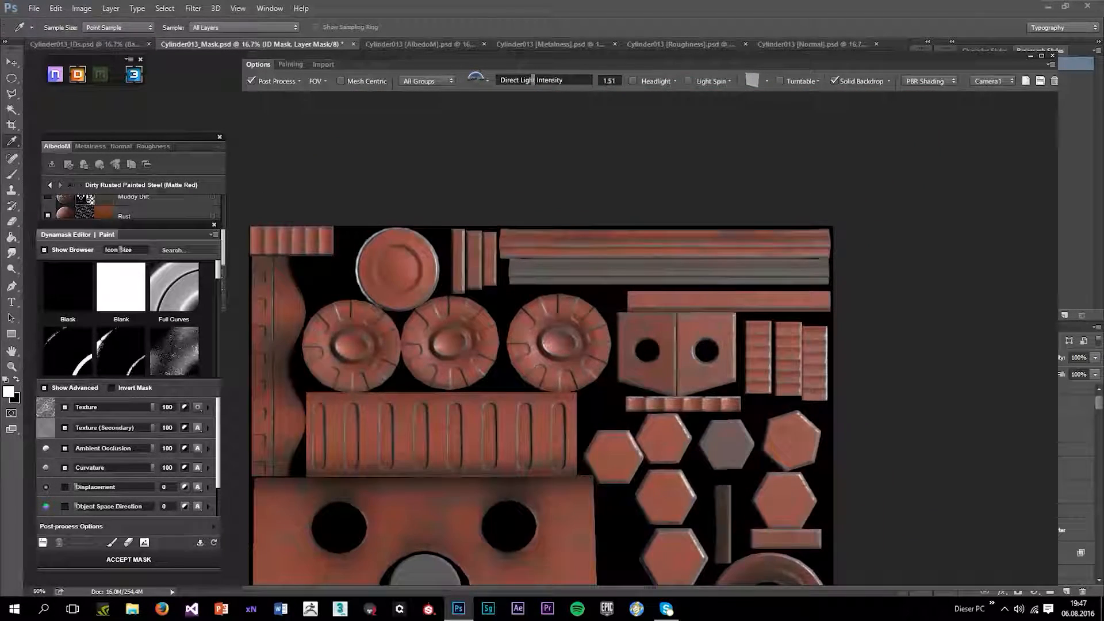
scroll(450, 466, "up", 5)
left_click_drag(368, 341, 454, 327)
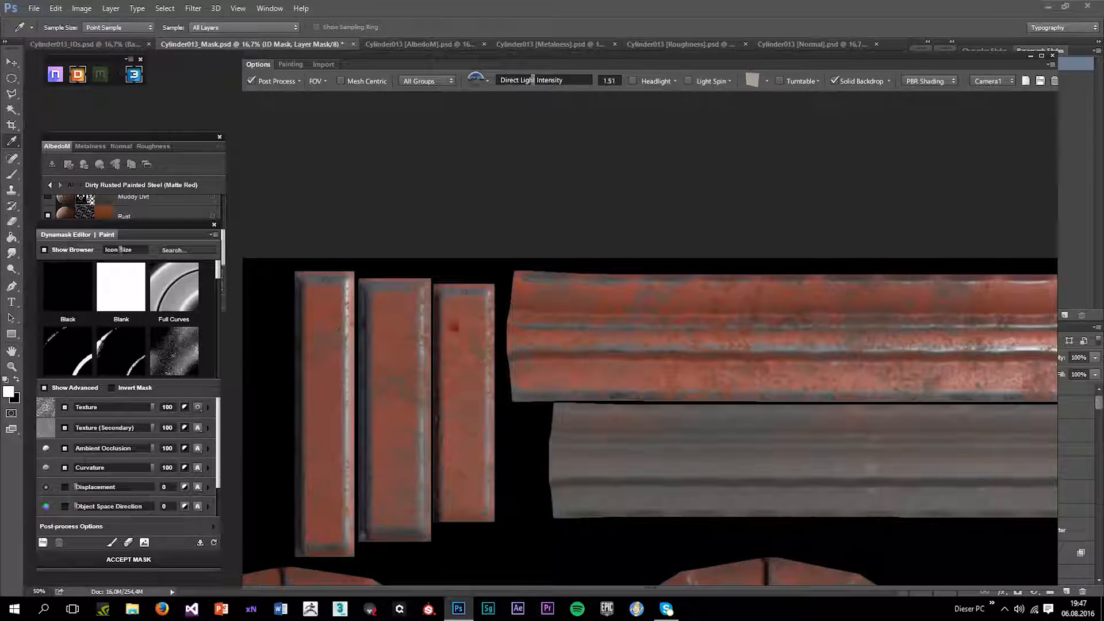
- In the painting settings, choose the round speckled brush tip, third in the third row of brush presets
left_click(292, 65)
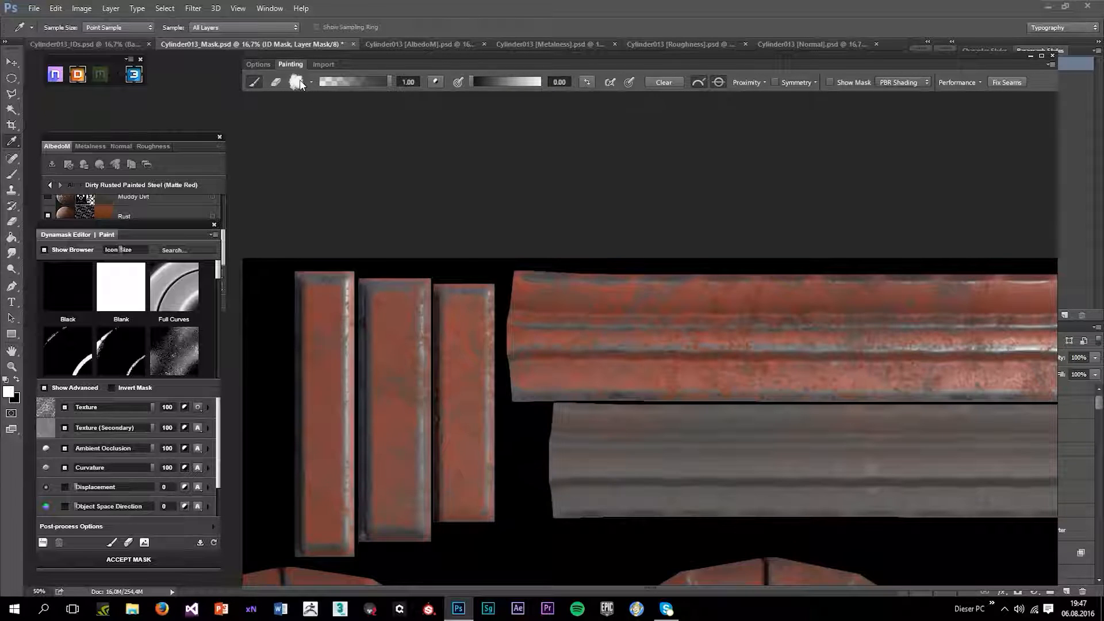
left_click(297, 82)
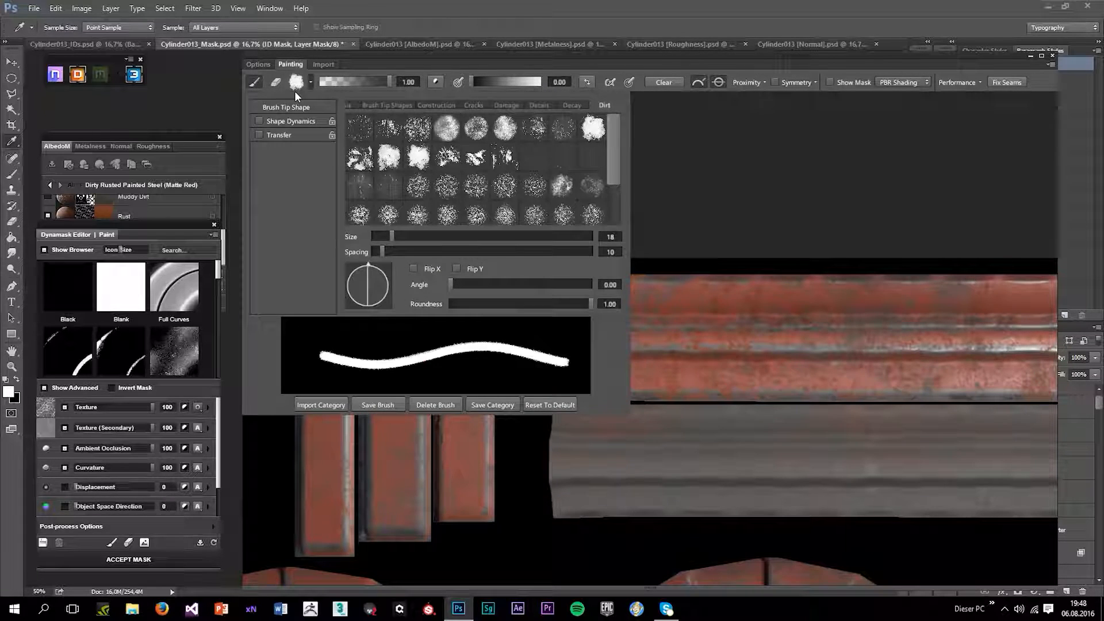
left_click(592, 129)
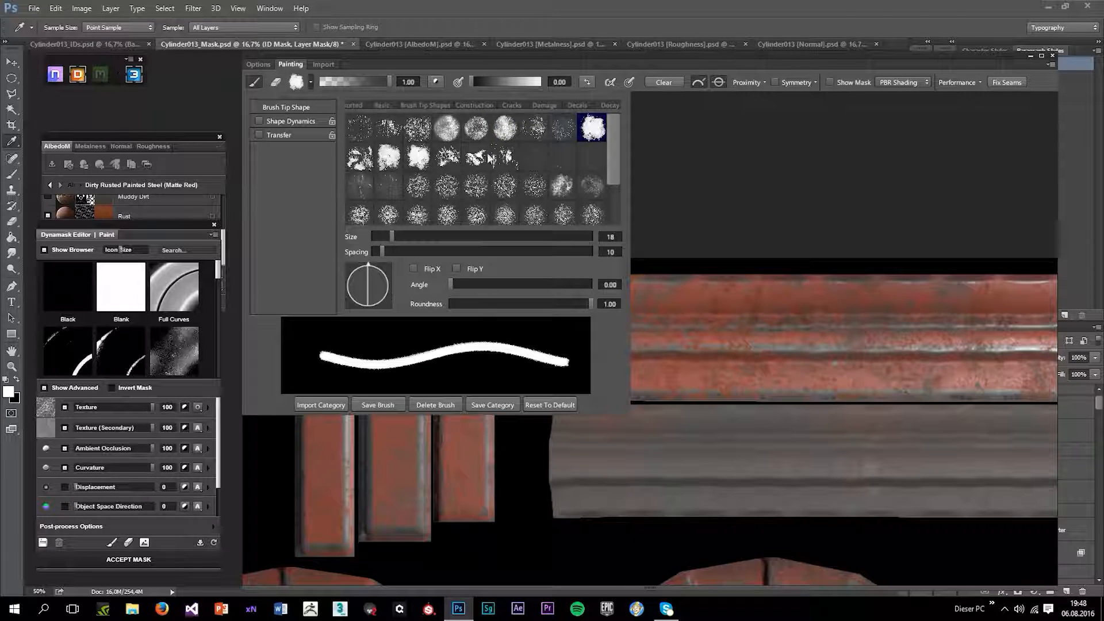
left_click(400, 178)
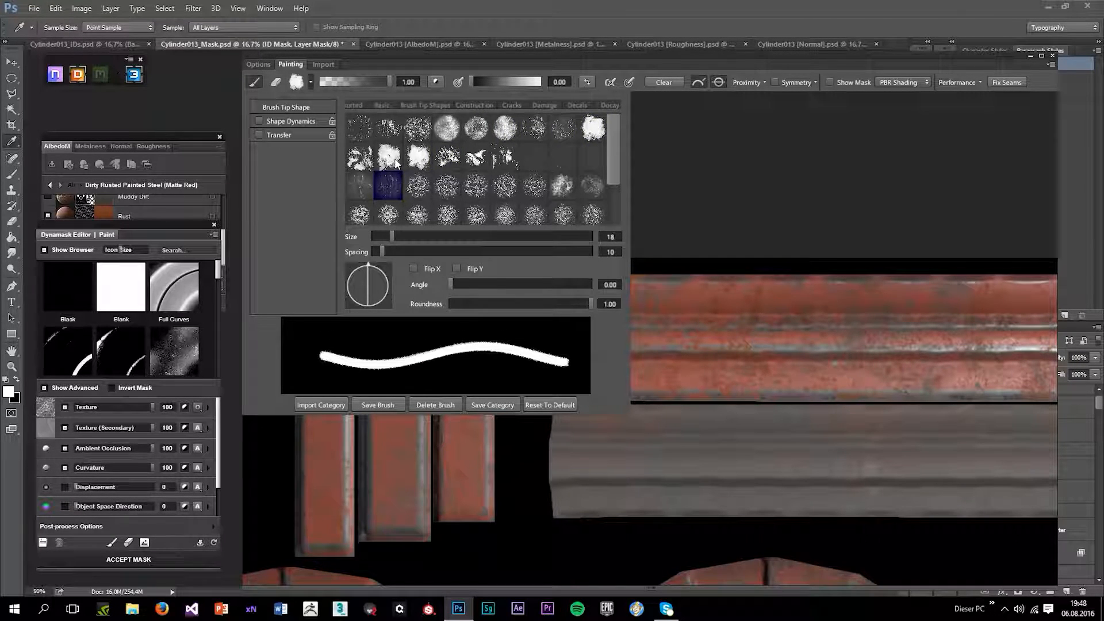
left_click(396, 163)
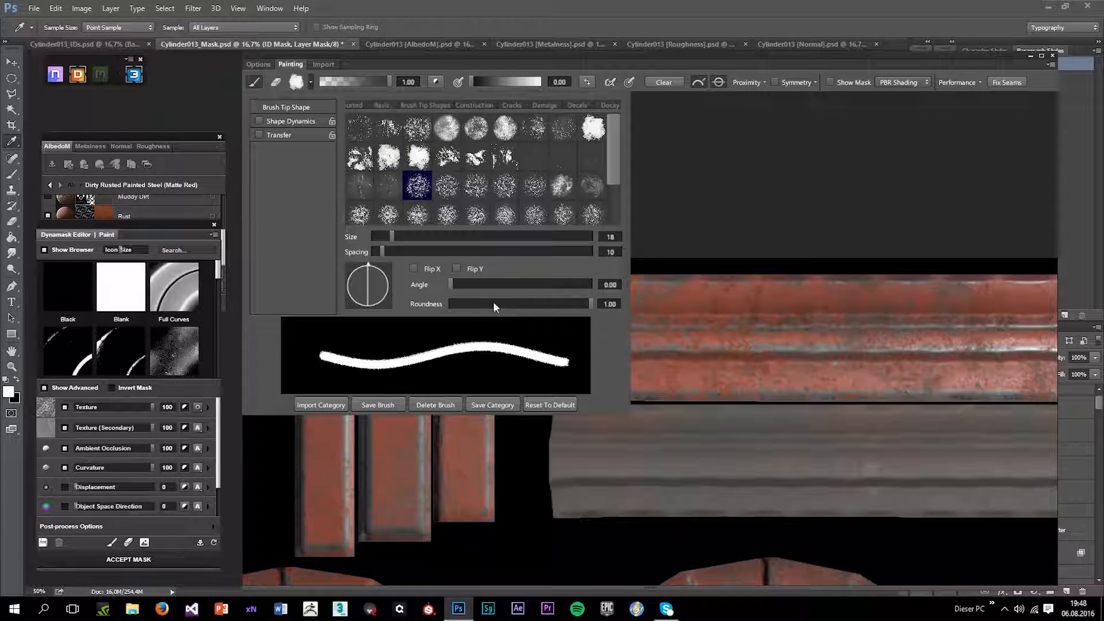
left_click(645, 410)
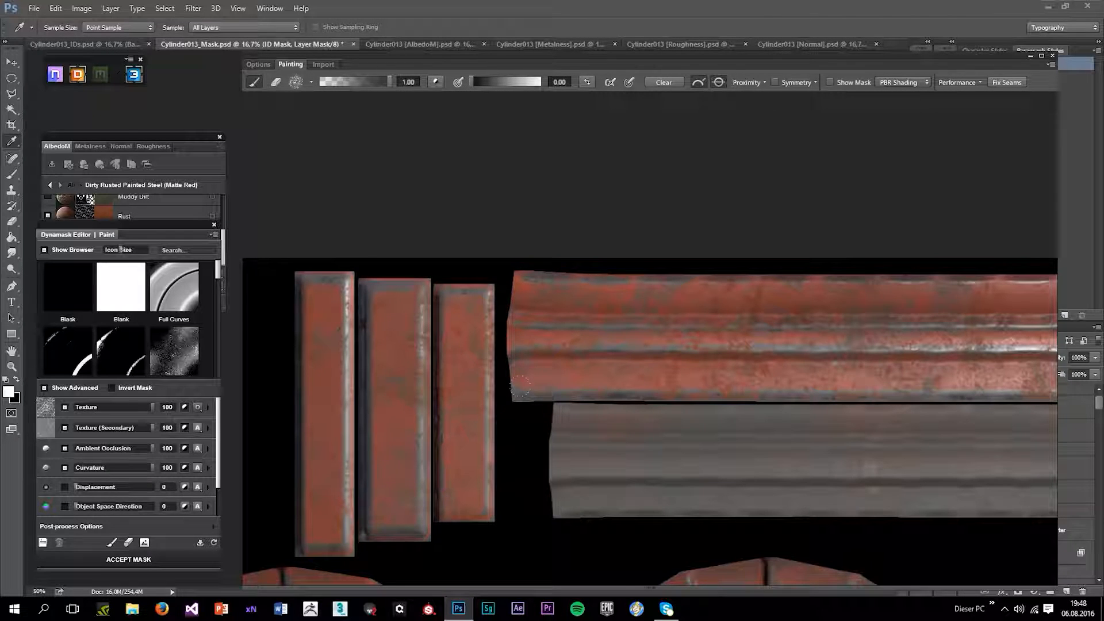
- Swap the paint value to 1.00 and lower the brush opacity to 0.79 for the red ribbed strip
left_click(588, 83)
left_click_drag(365, 78, 373, 86)
scroll(519, 387, "down", 3)
left_click_drag(773, 380, 504, 373)
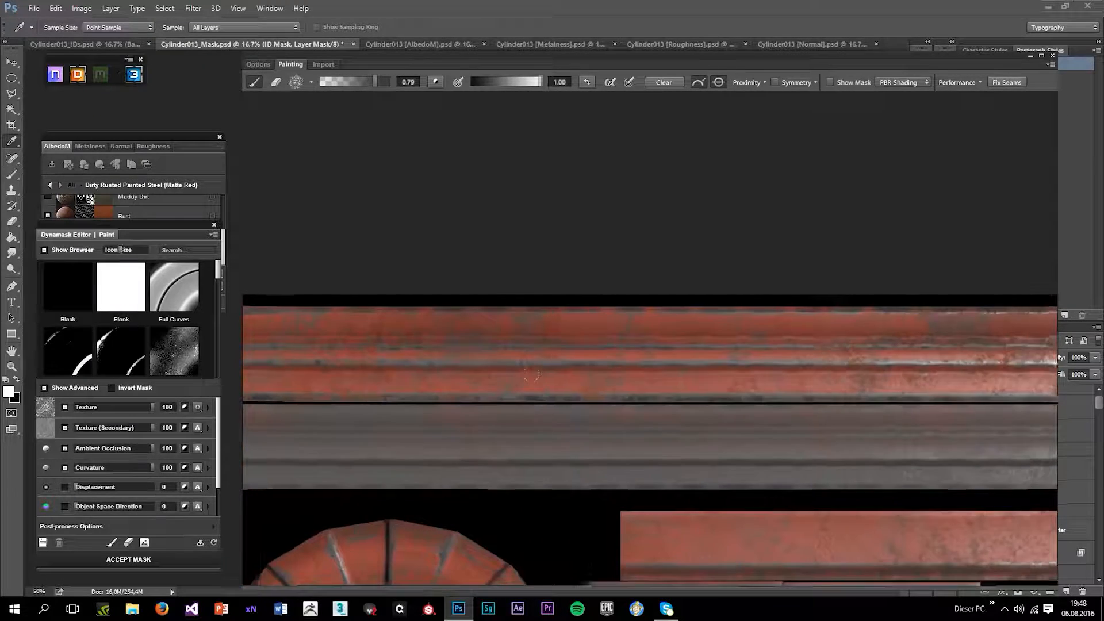
scroll(504, 373, "down", 3)
scroll(365, 374, "down", 1)
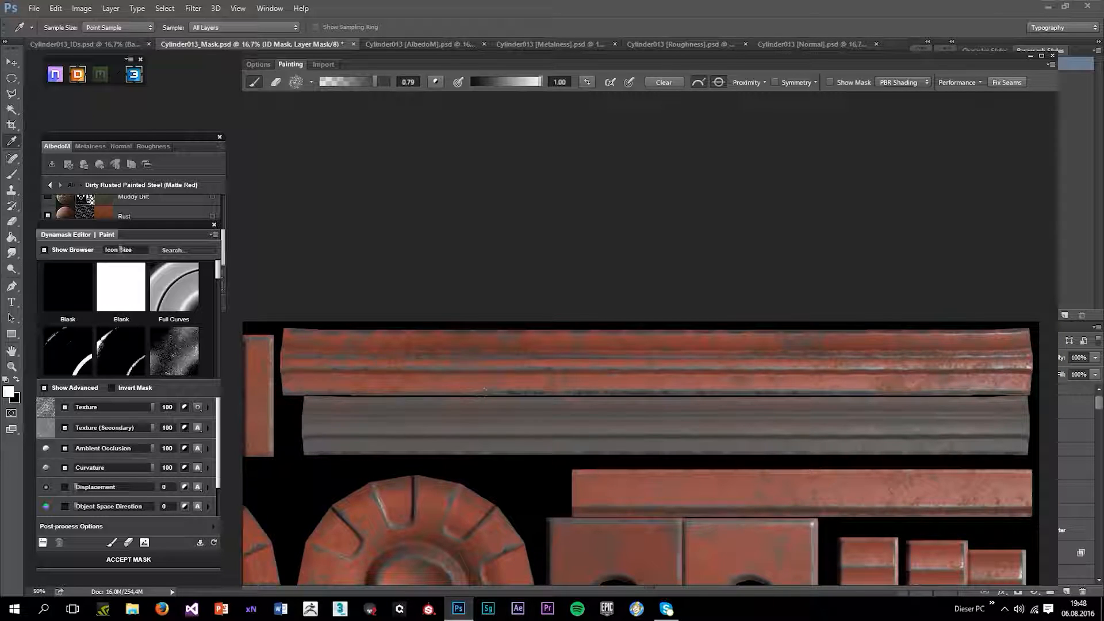
scroll(279, 396, "up", 5)
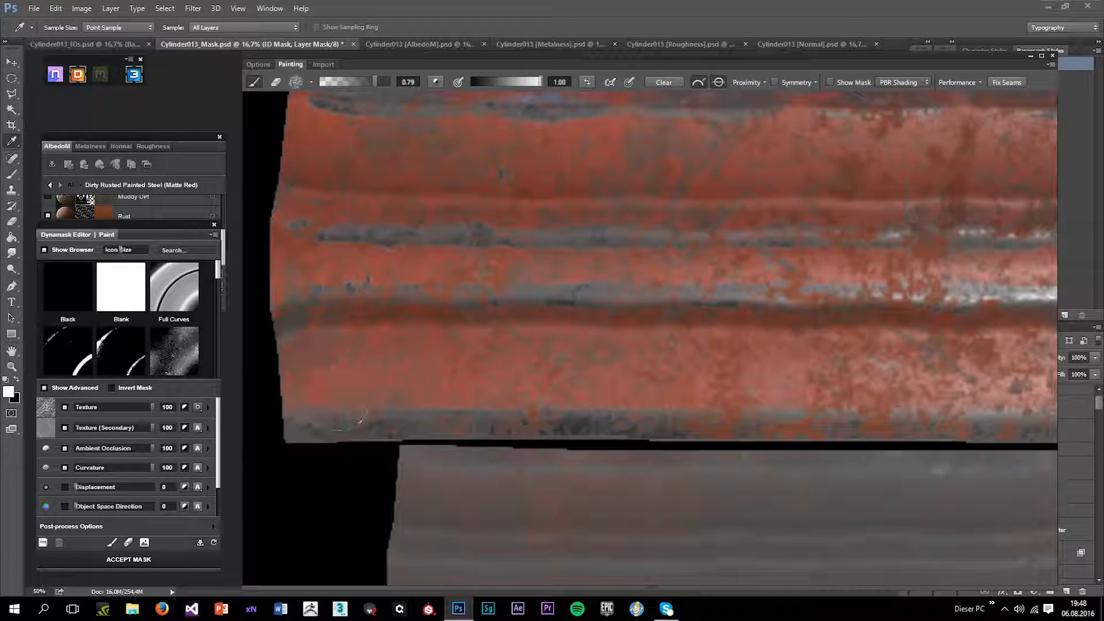
- Replace the brush tip with the dense white splatter, third in the second row of brush presets
left_click(310, 82)
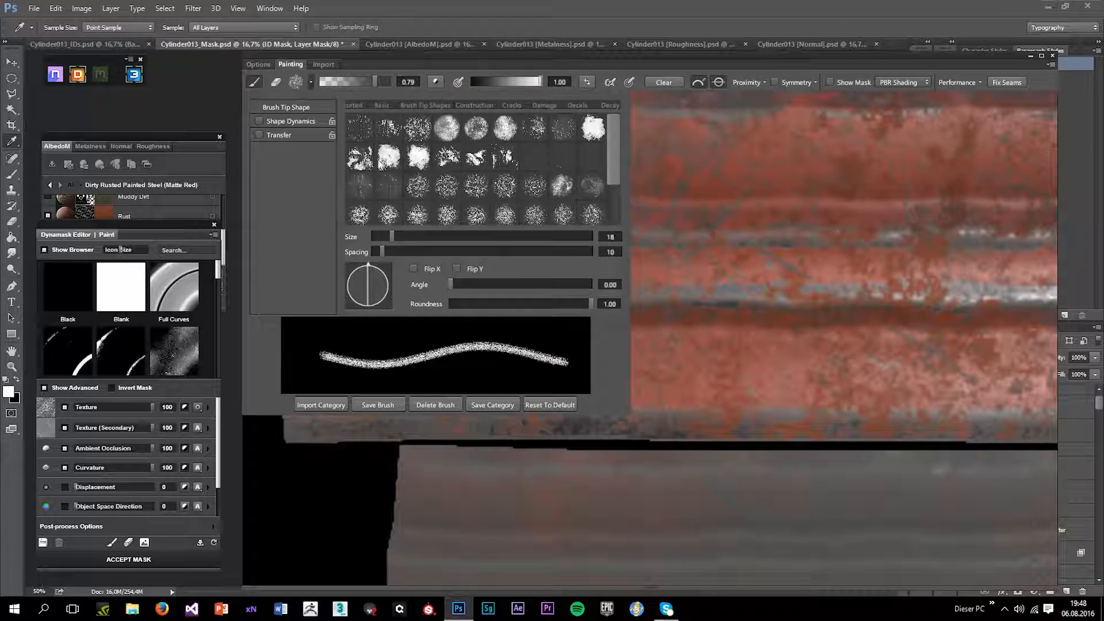
left_click(389, 156)
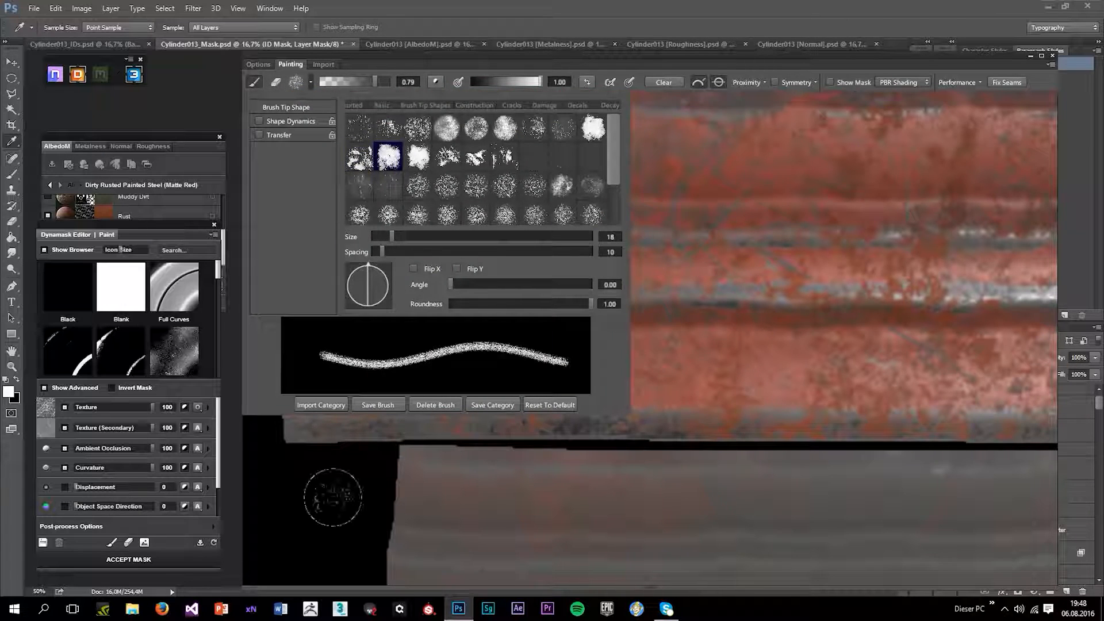
left_click(358, 456)
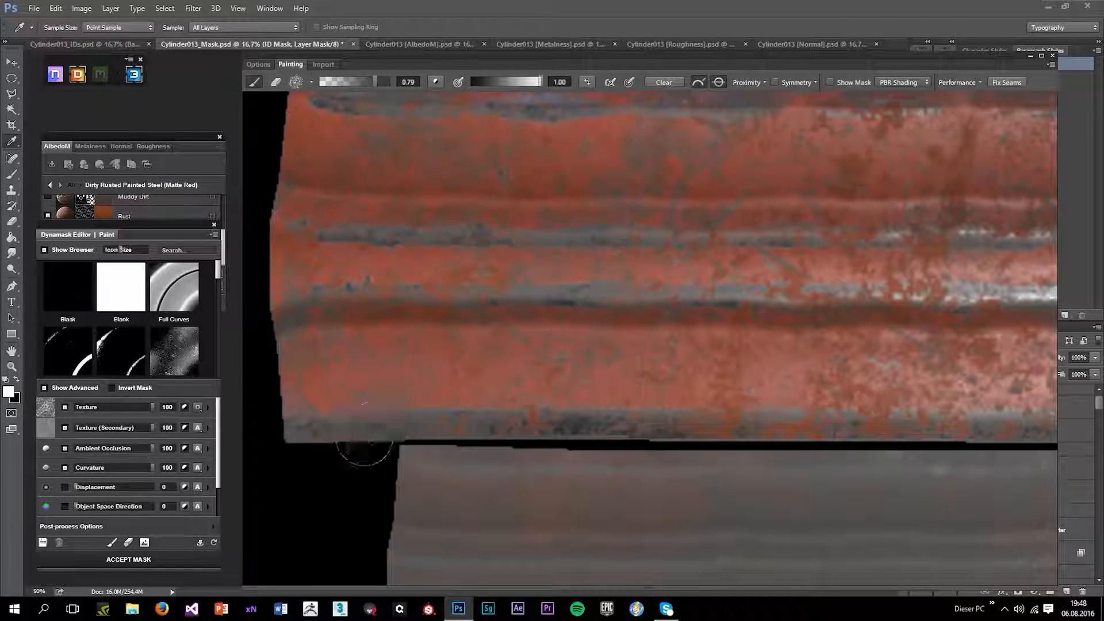
left_click(295, 83)
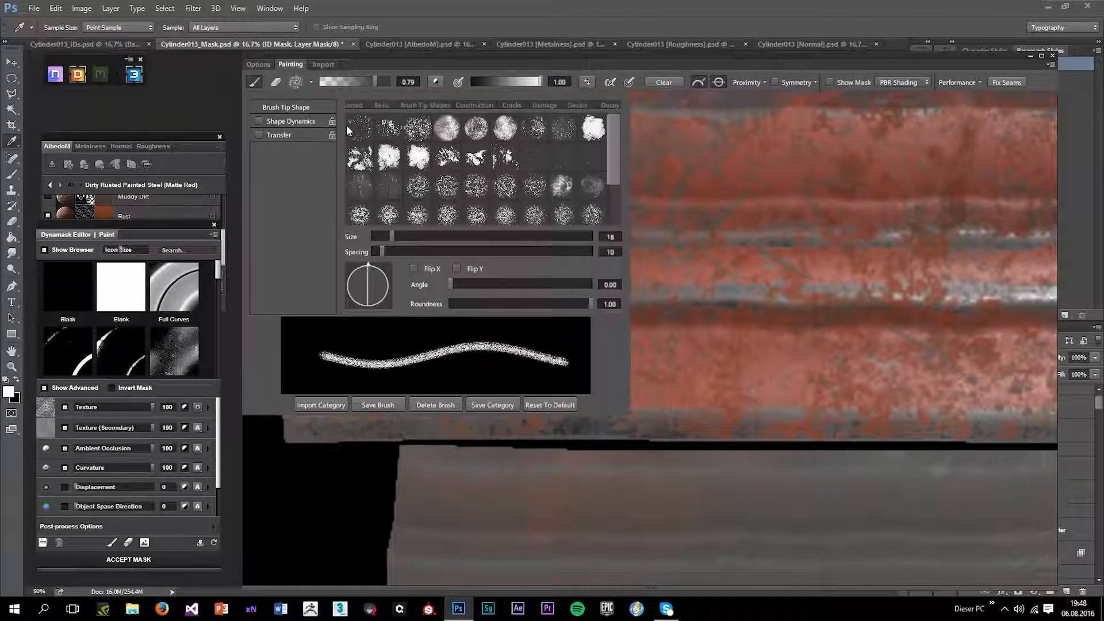
left_click(417, 162)
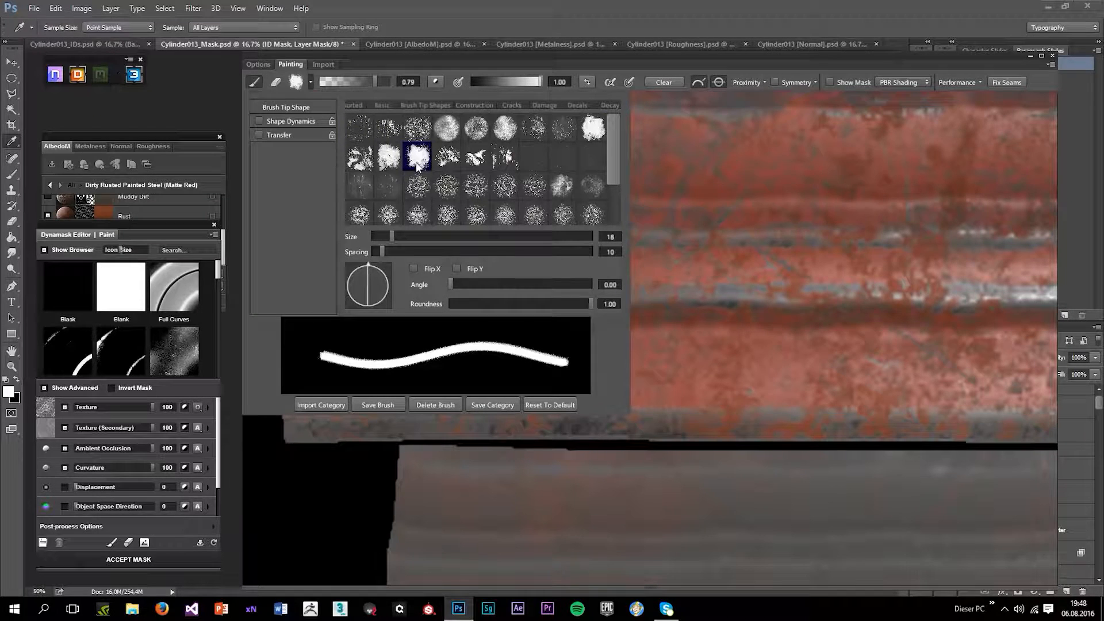
left_click(690, 271)
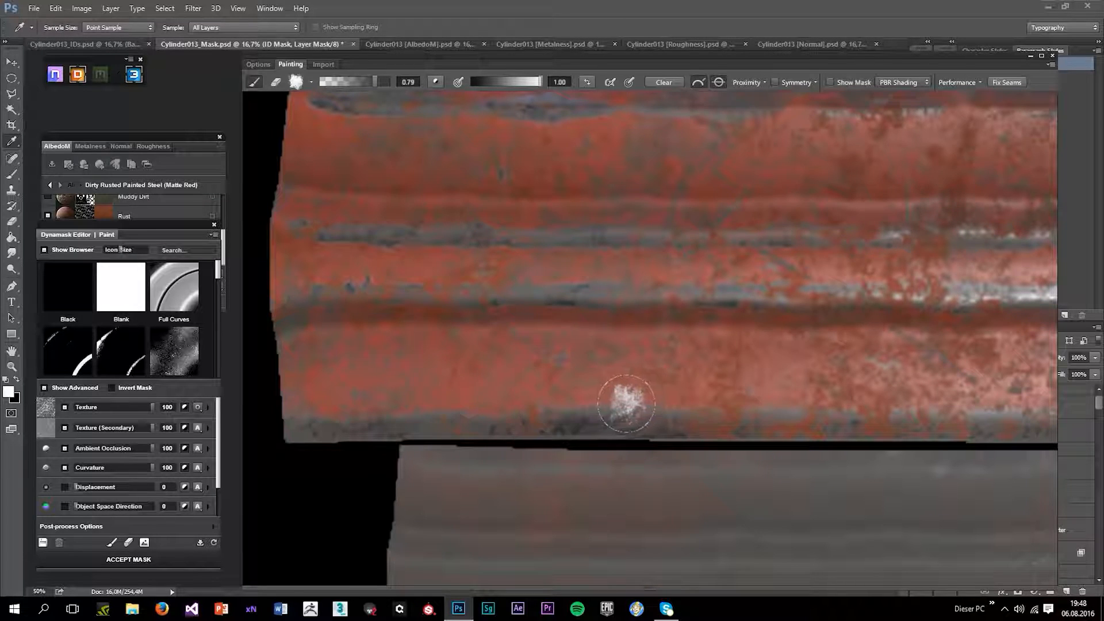
- Adjust the splatter brush tip to roundness 0.64, angle 84 and spacing 50
left_click(311, 83)
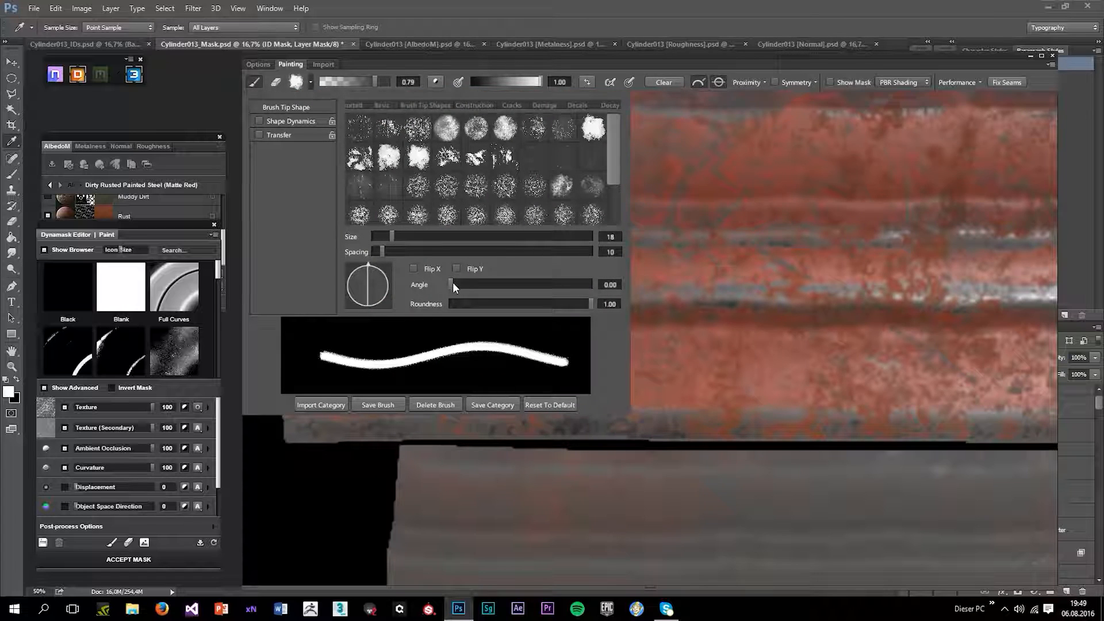
left_click(493, 306)
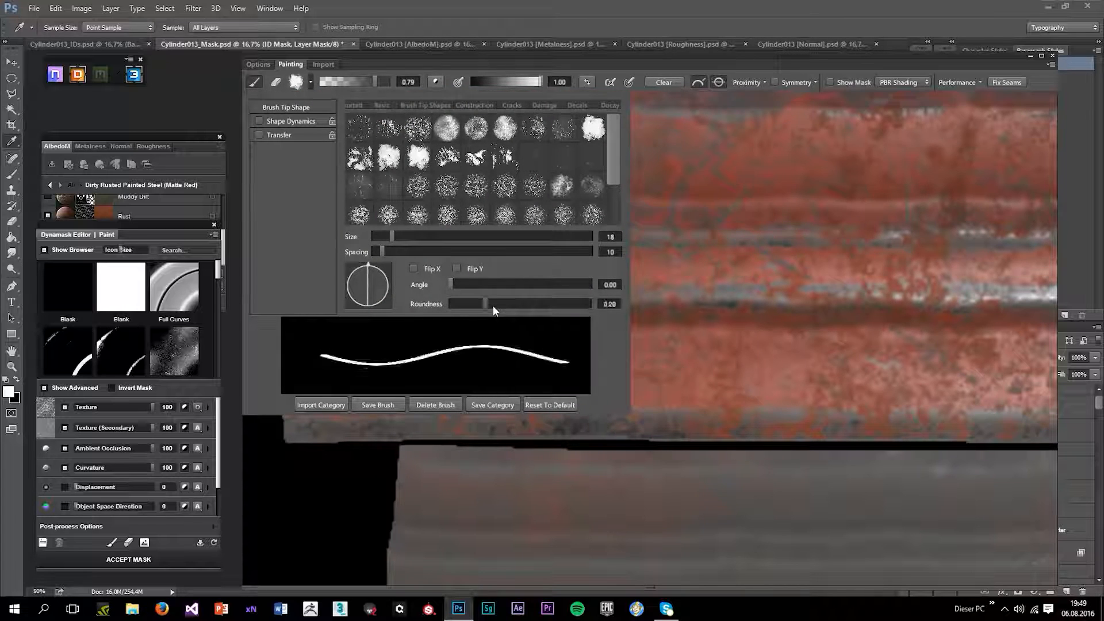
left_click(539, 304)
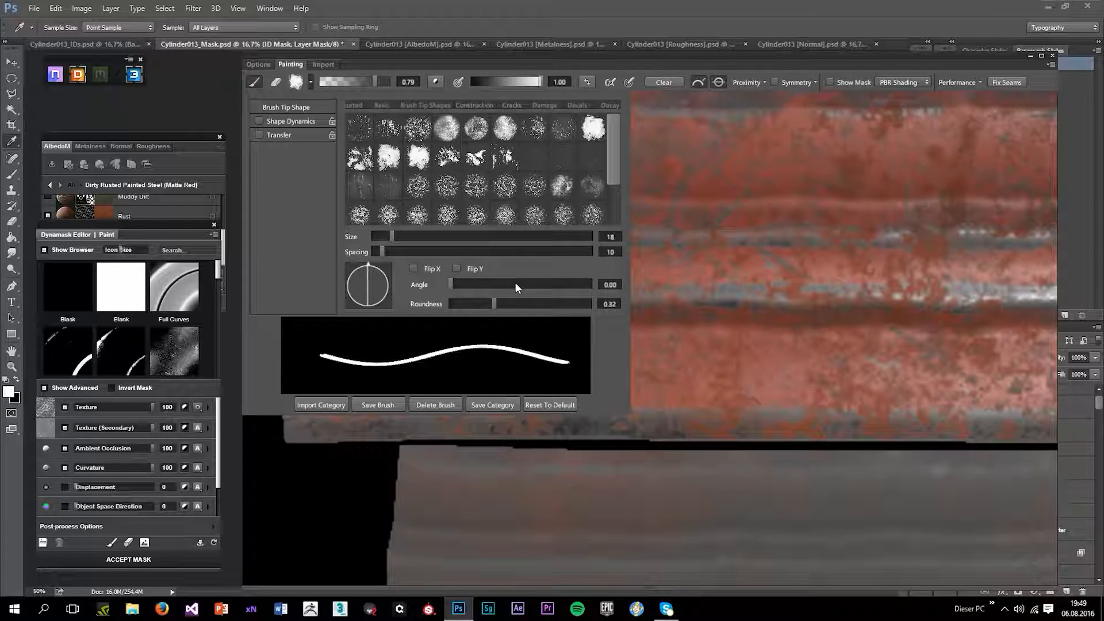
left_click(515, 284)
left_click(385, 284)
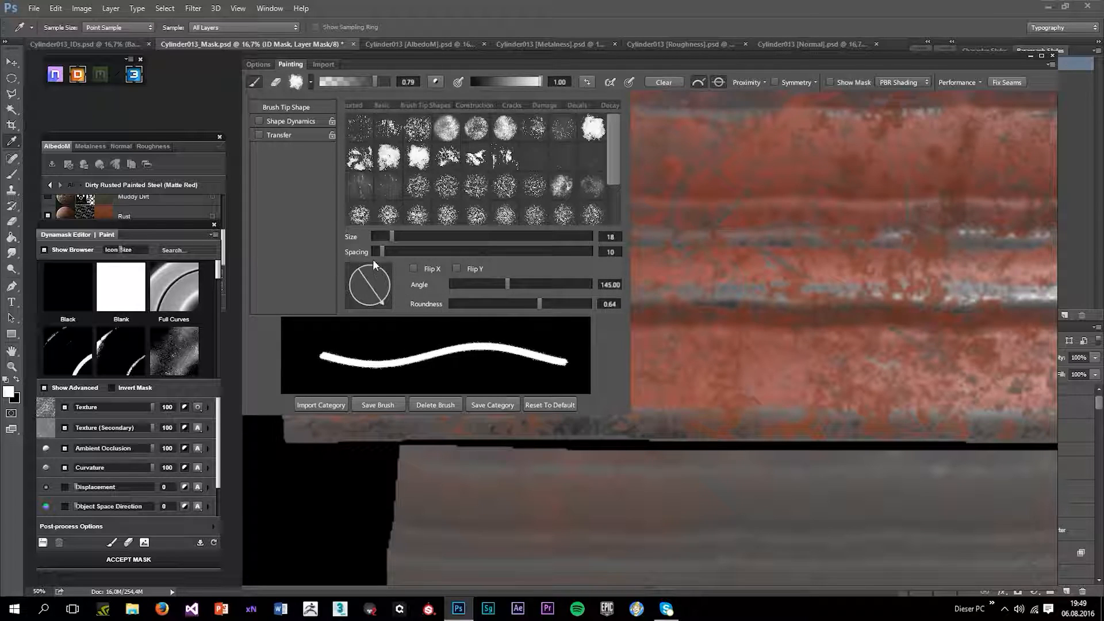
left_click(415, 251)
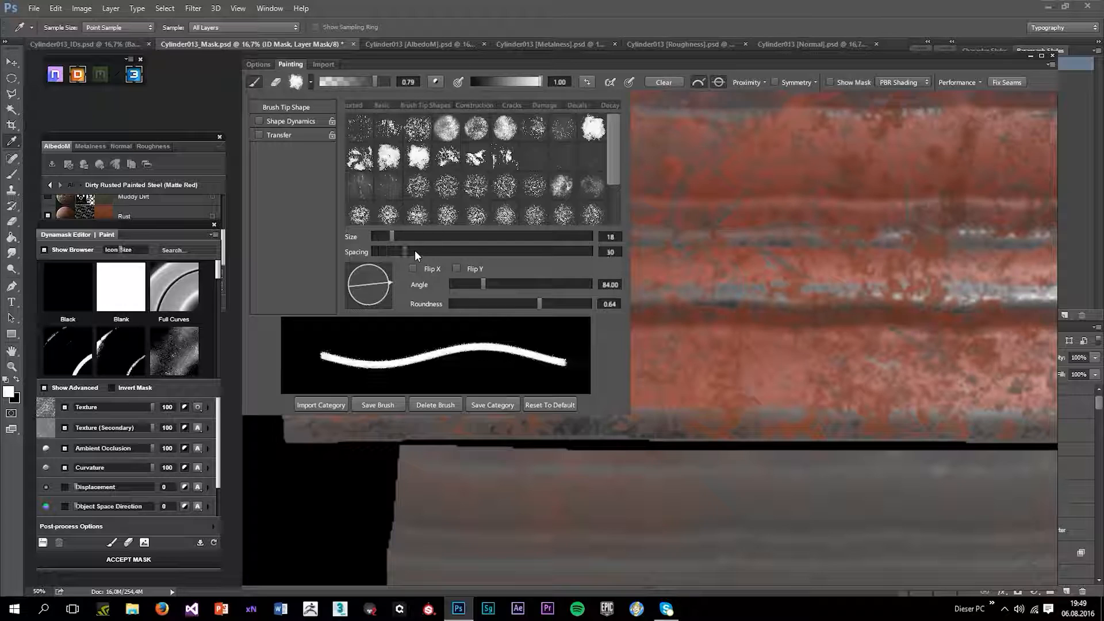
- Set the splatter brush spacing to 72 and paint along the lower edge of the red ribbed strip
left_click(478, 251)
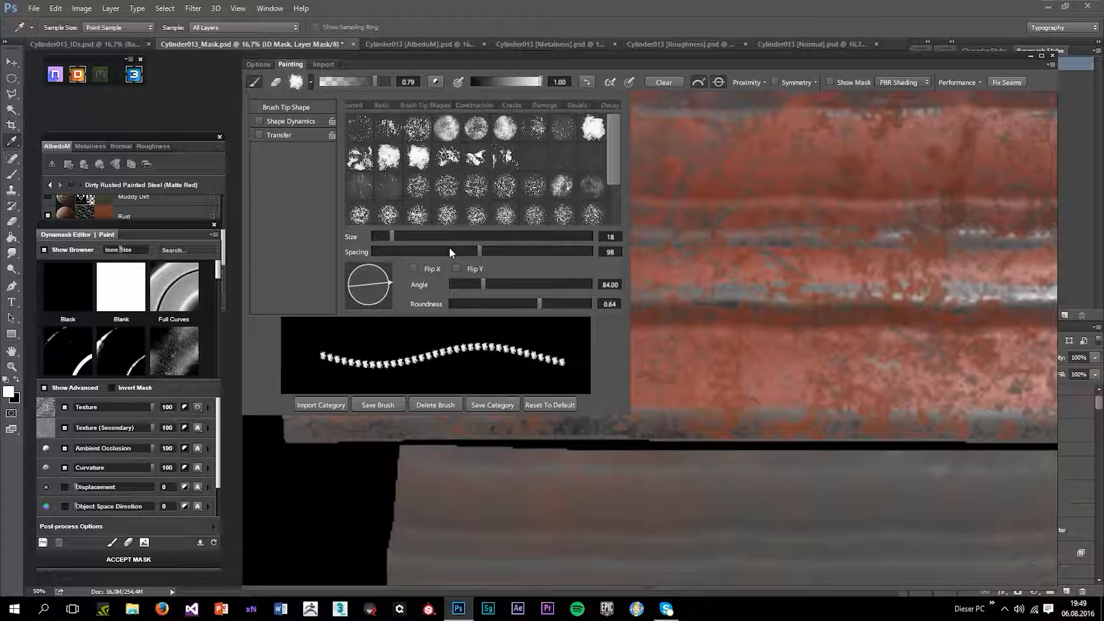
left_click(450, 249)
scroll(414, 431, "down", 7)
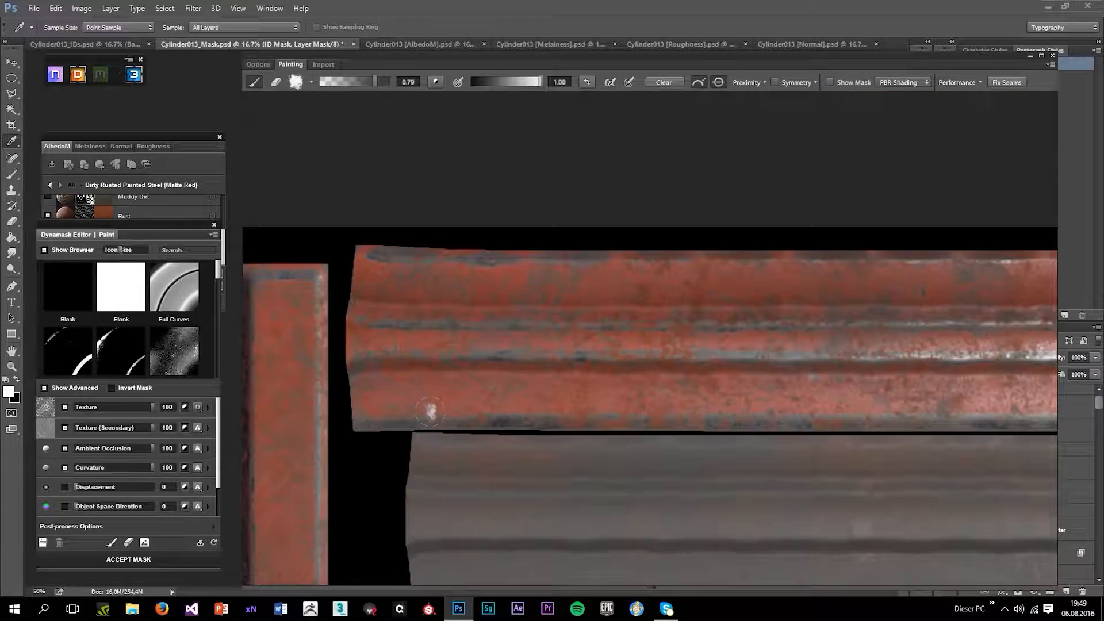
left_click_drag(675, 429, 520, 407)
scroll(518, 406, "down", 3)
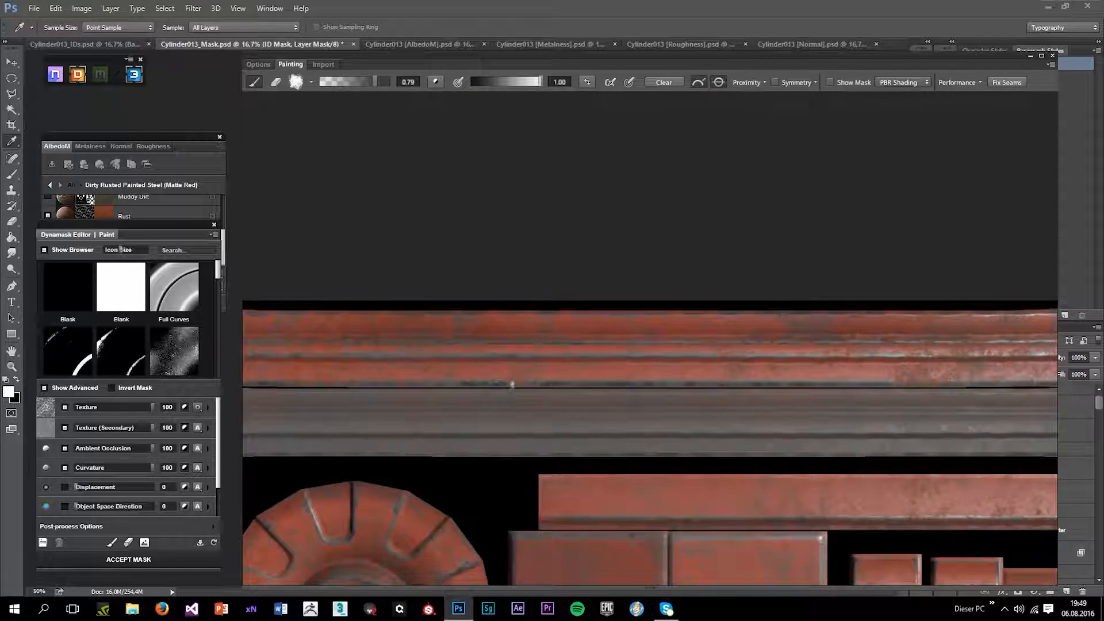
scroll(511, 387, "down", 1)
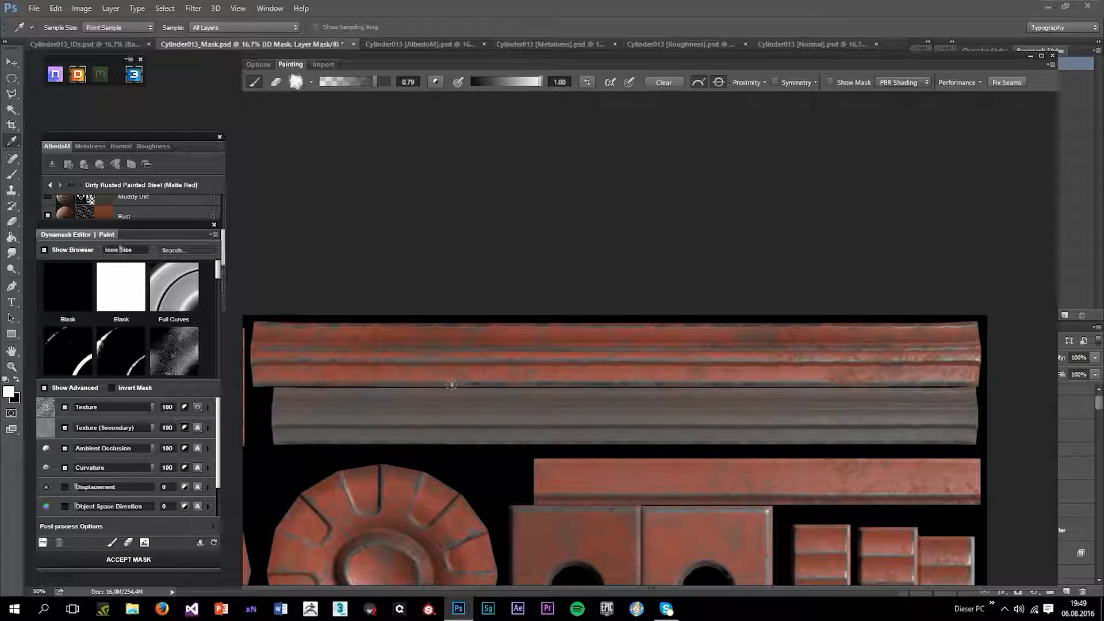
scroll(614, 394, "up", 5)
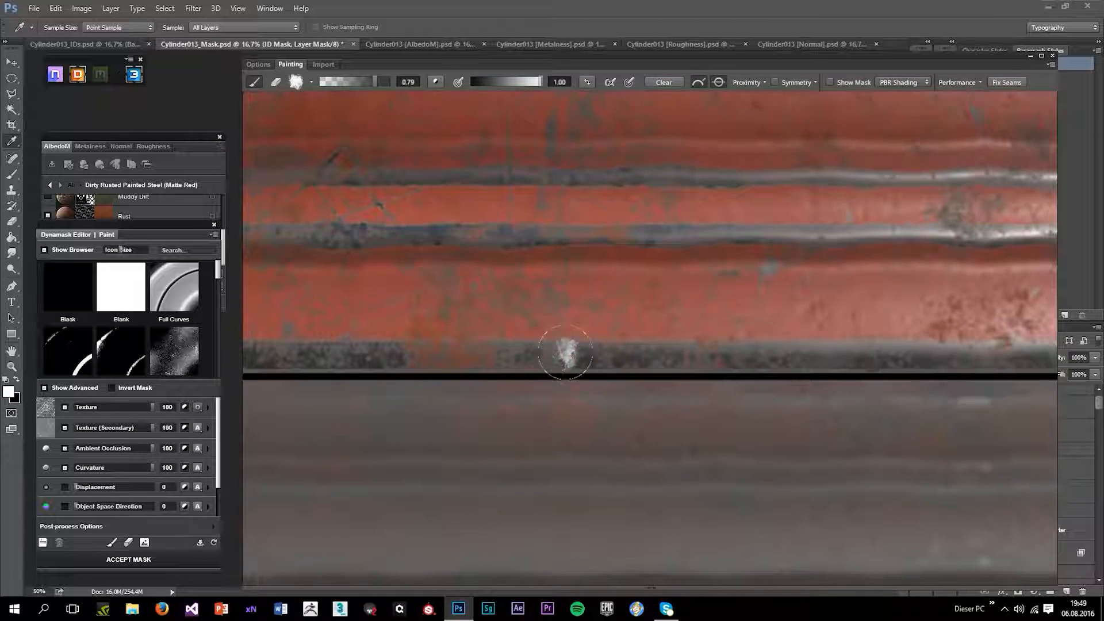
left_click_drag(399, 357, 322, 357)
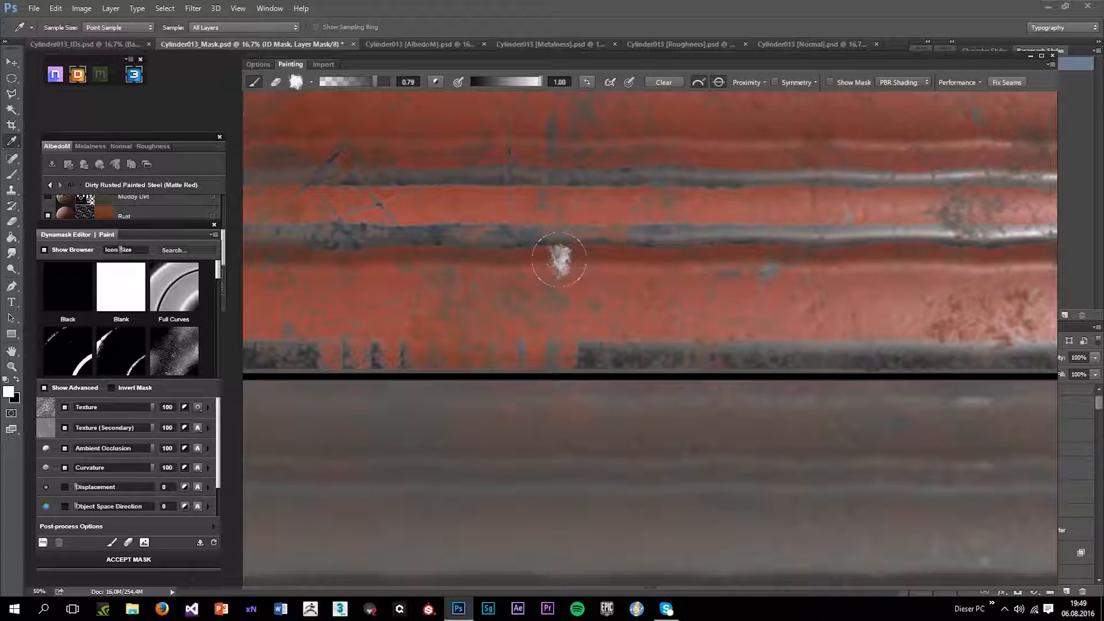
- Paint a straight line of splatter dabs along the lower edge of the red ribbed strip
scroll(477, 264, "down", 5)
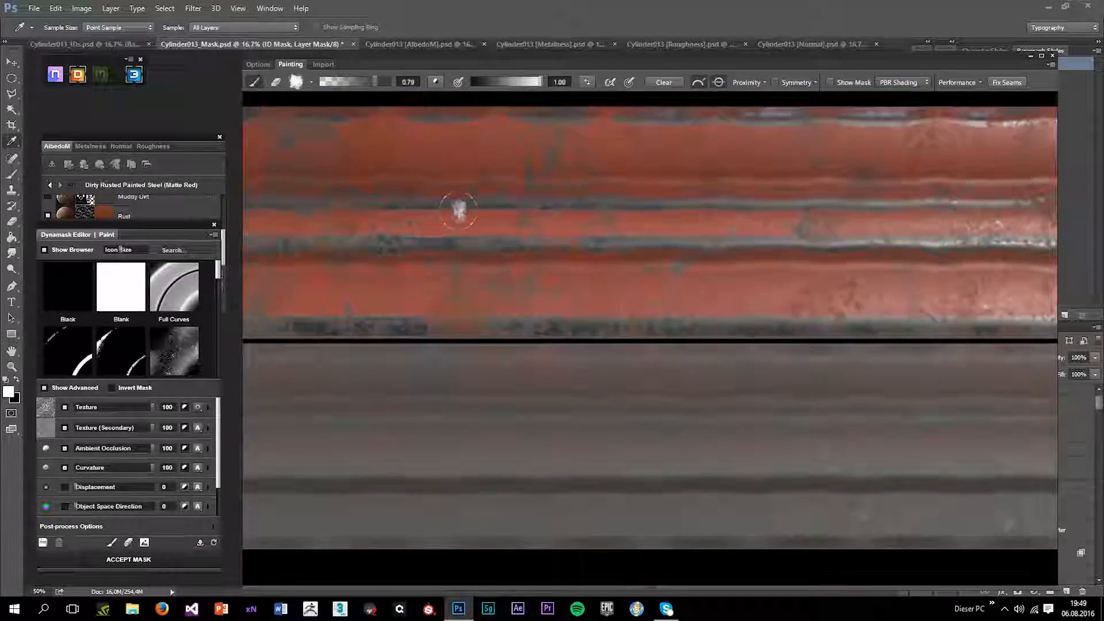
scroll(592, 271, "up", 3)
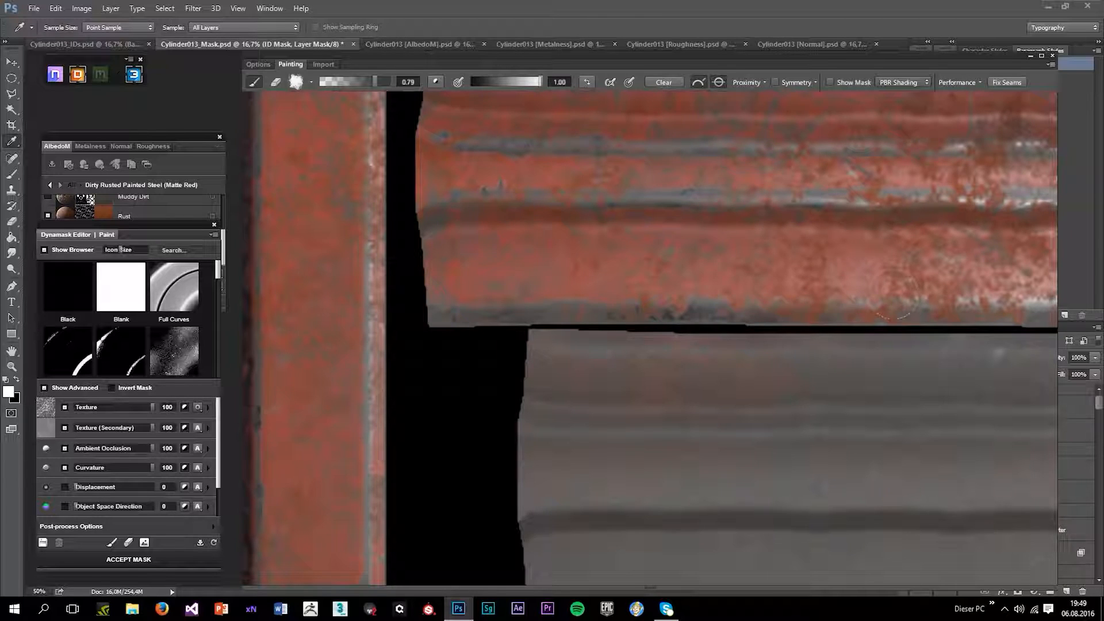
scroll(937, 291, "down", 1)
mouse_move(937, 291)
left_mouse_down()
mouse_move(439, 286)
mouse_move(594, 256)
mouse_move(600, 279)
left_mouse_up()
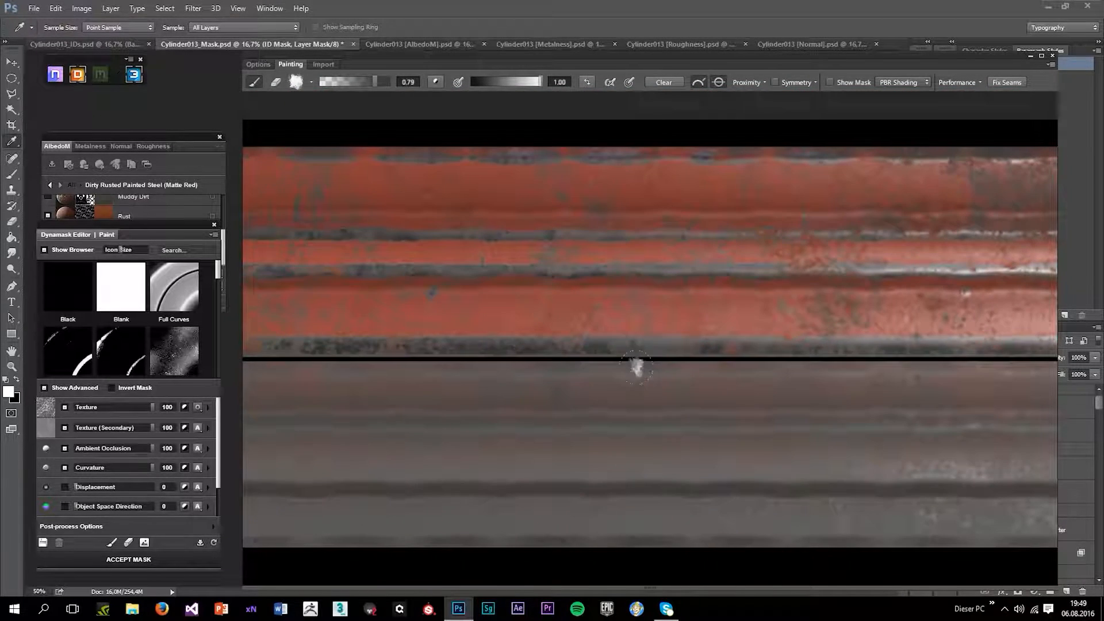
left_click(583, 333, "shift")
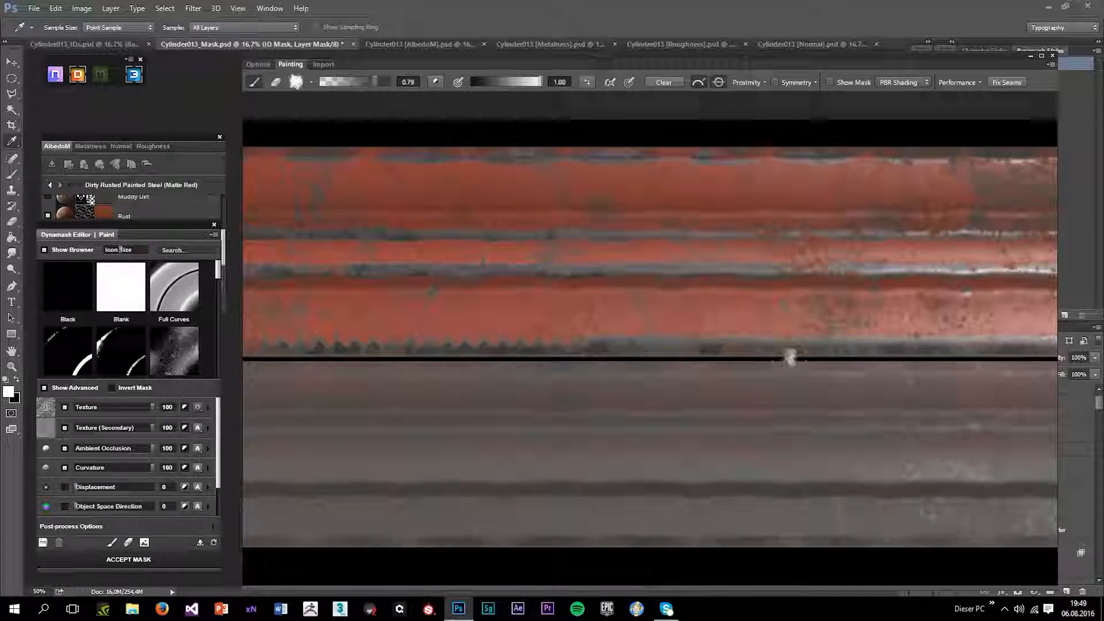
scroll(791, 358, "down", 2)
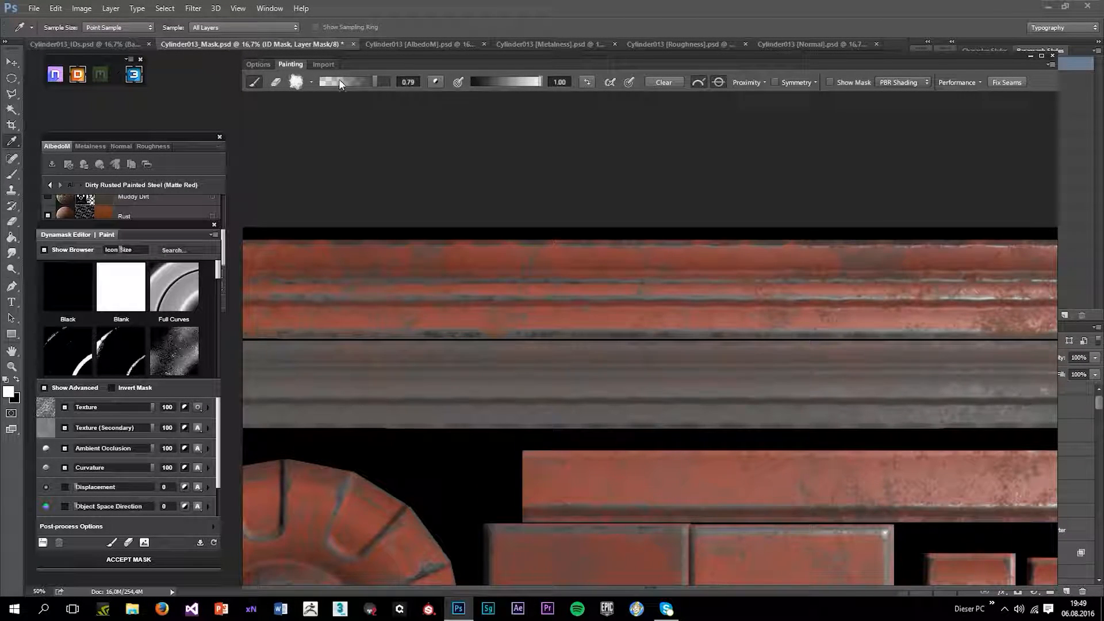
- Reduce the splatter brush spacing in the brush tip settings and return to the flat texture view
left_click(311, 82)
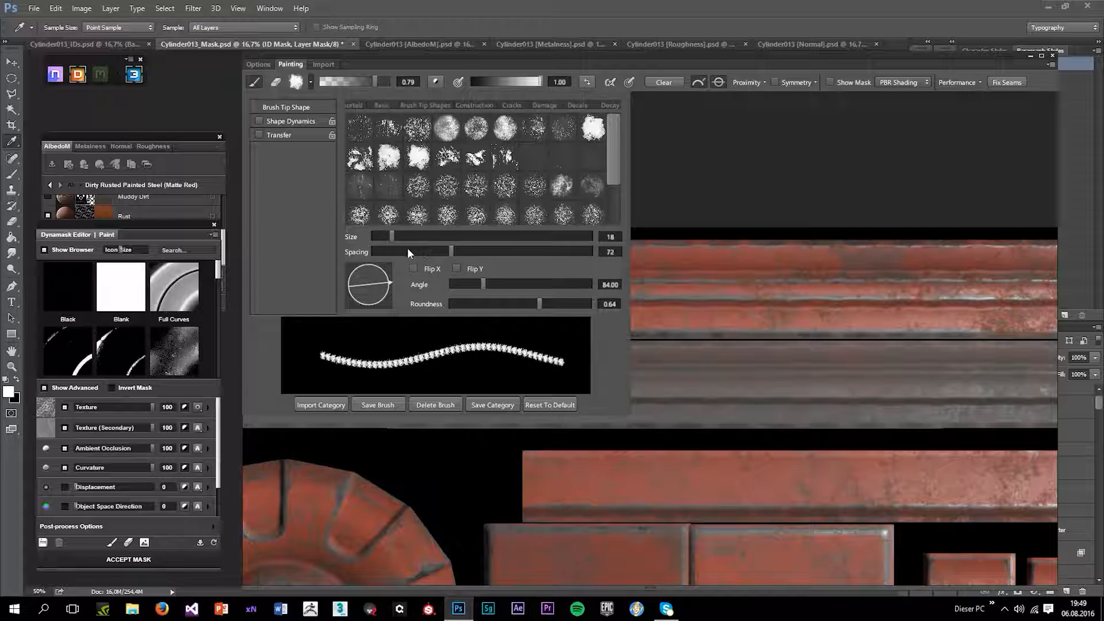
left_click(425, 252)
left_click(742, 158)
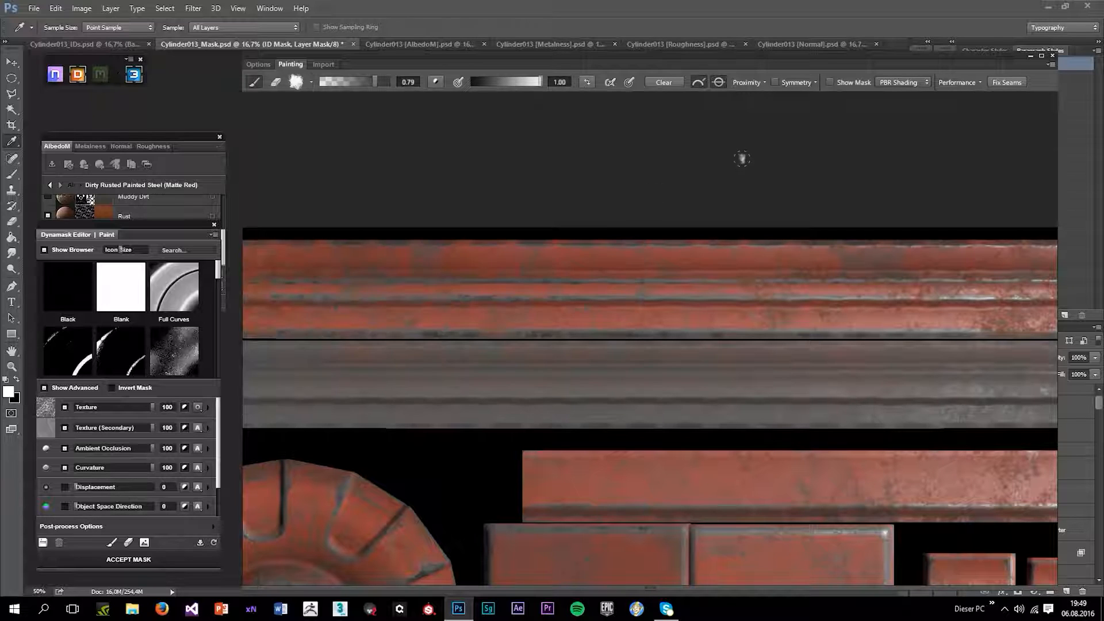
scroll(640, 125, "down", 4)
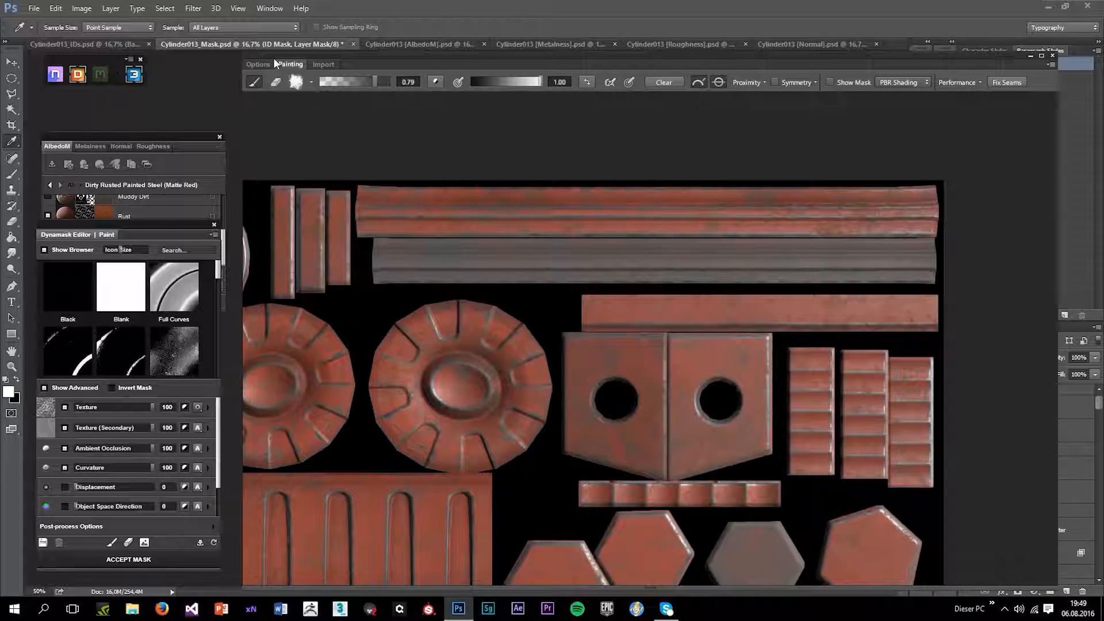
- Switch the preview from the flat plane to the fire hydrant mesh and turn on Mesh Centric
left_click(258, 64)
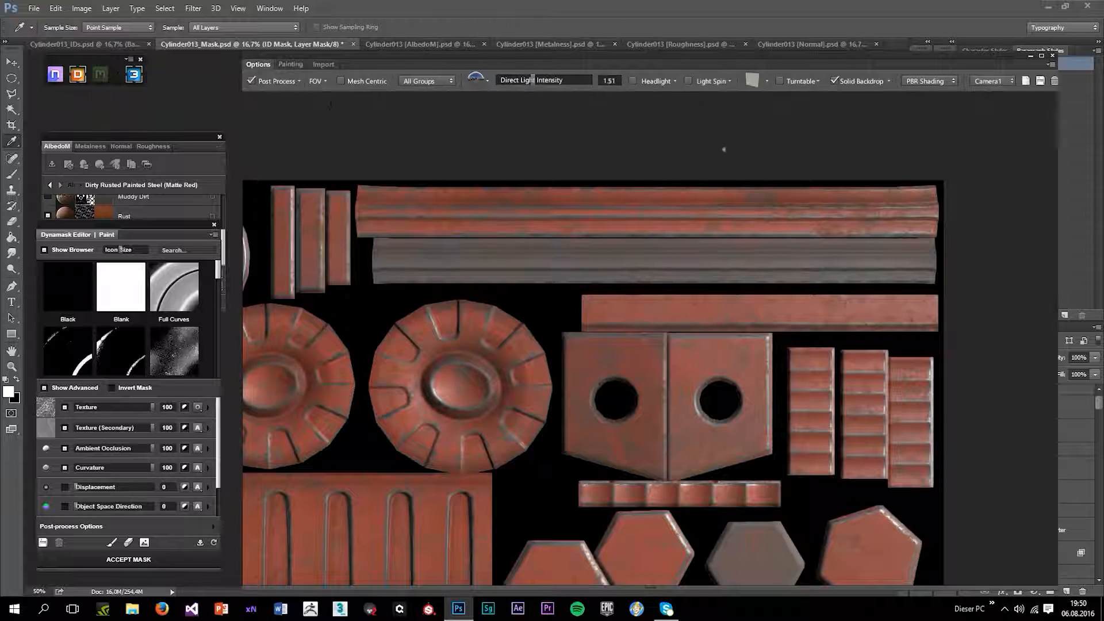
left_click(767, 81)
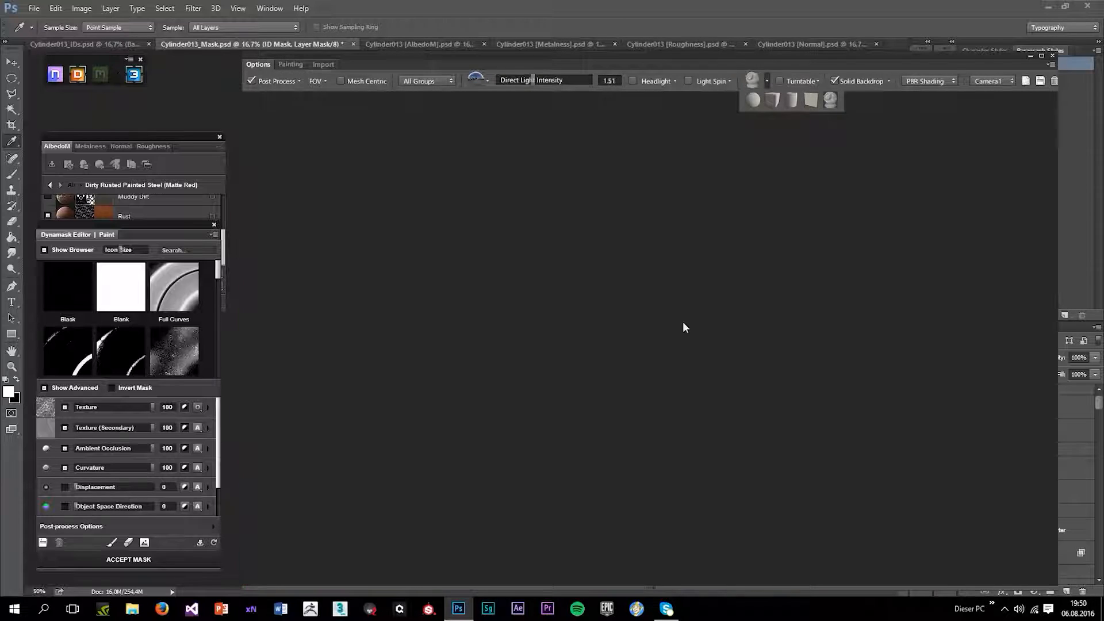
left_click(340, 82)
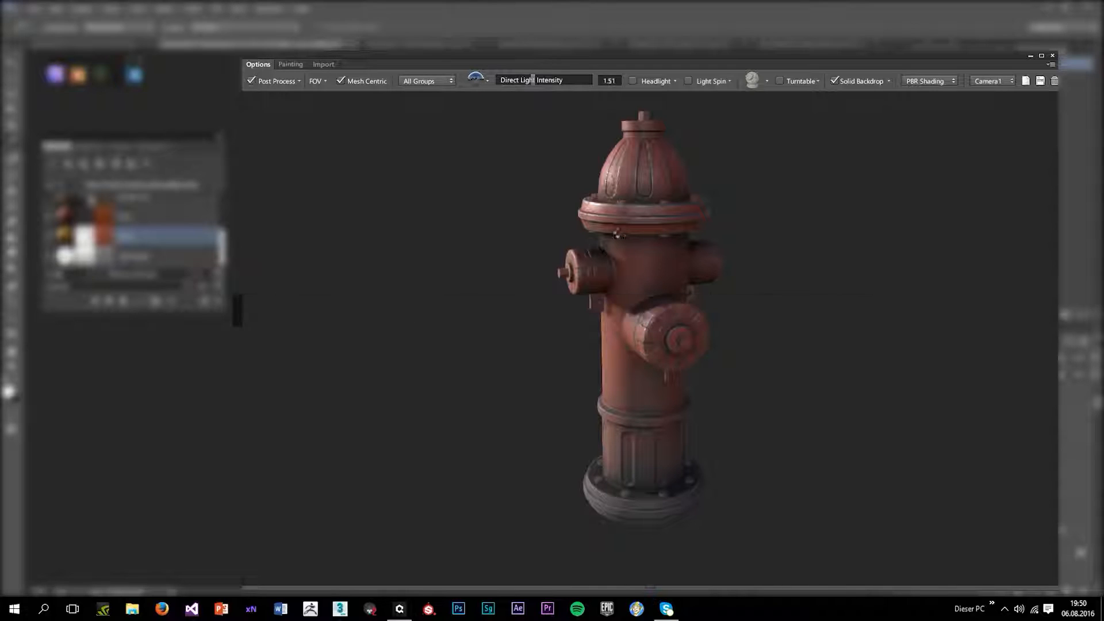
left_click_drag(853, 286, 662, 161)
- Light the hydrant with the second skybox, turn off Solid Backdrop and examine the model from several sides
left_click(480, 82)
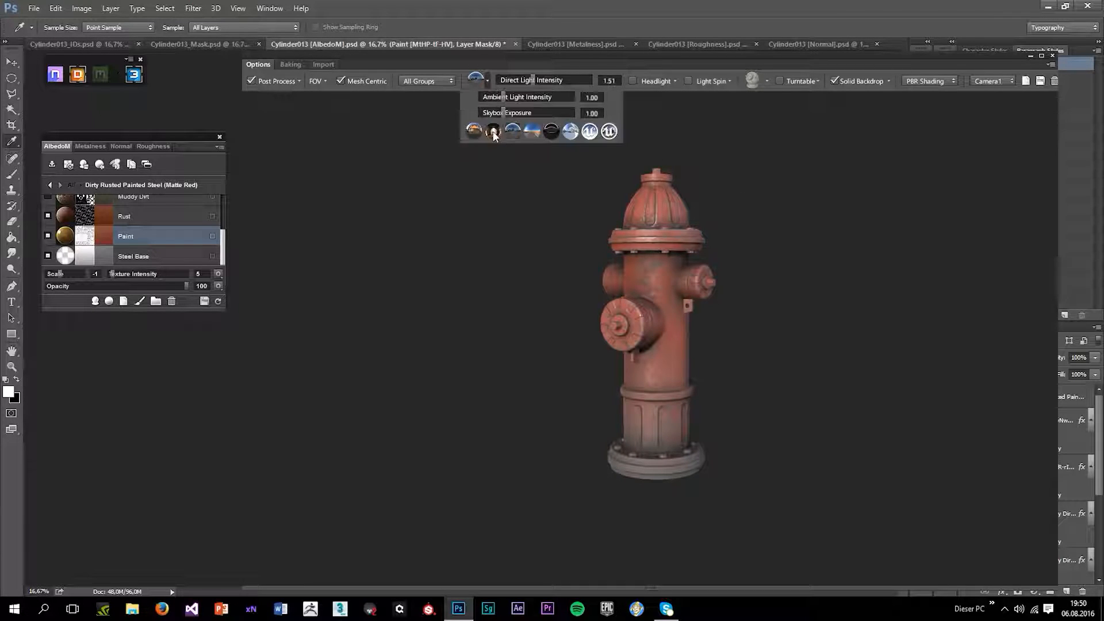
left_click(492, 135)
left_click(864, 80)
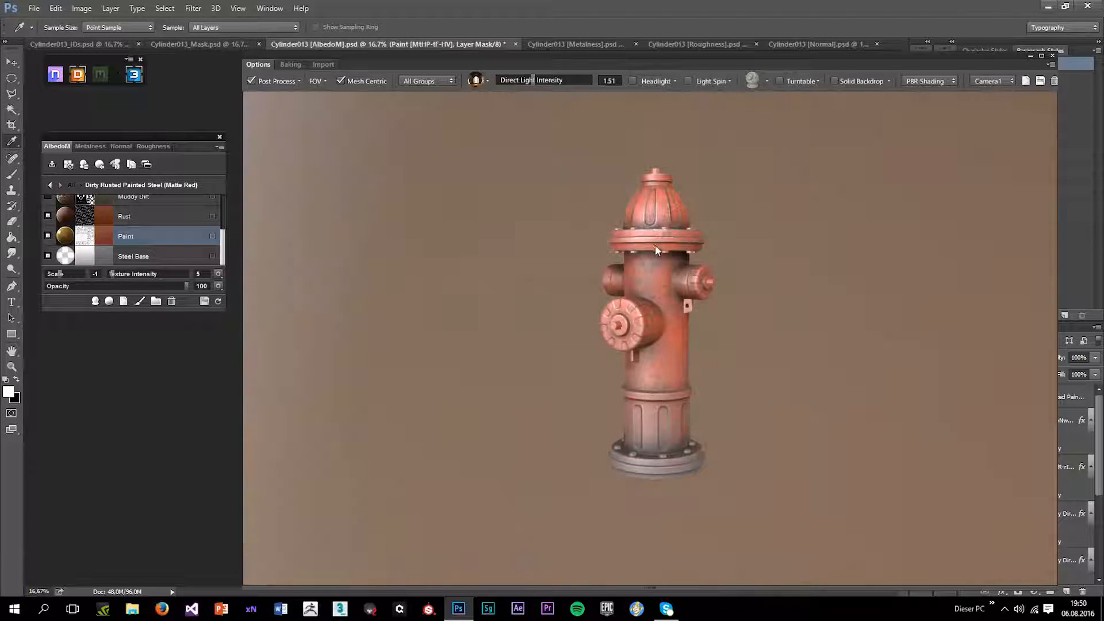
scroll(664, 319, "up", 5)
left_click_drag(663, 320, 638, 417)
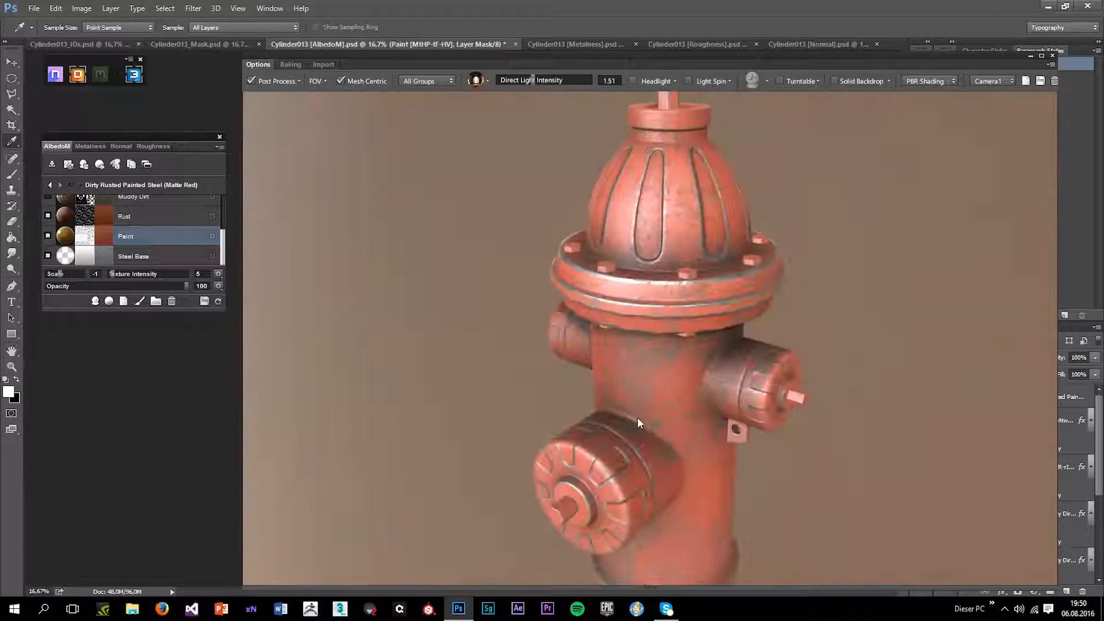
scroll(660, 345, "down", 5)
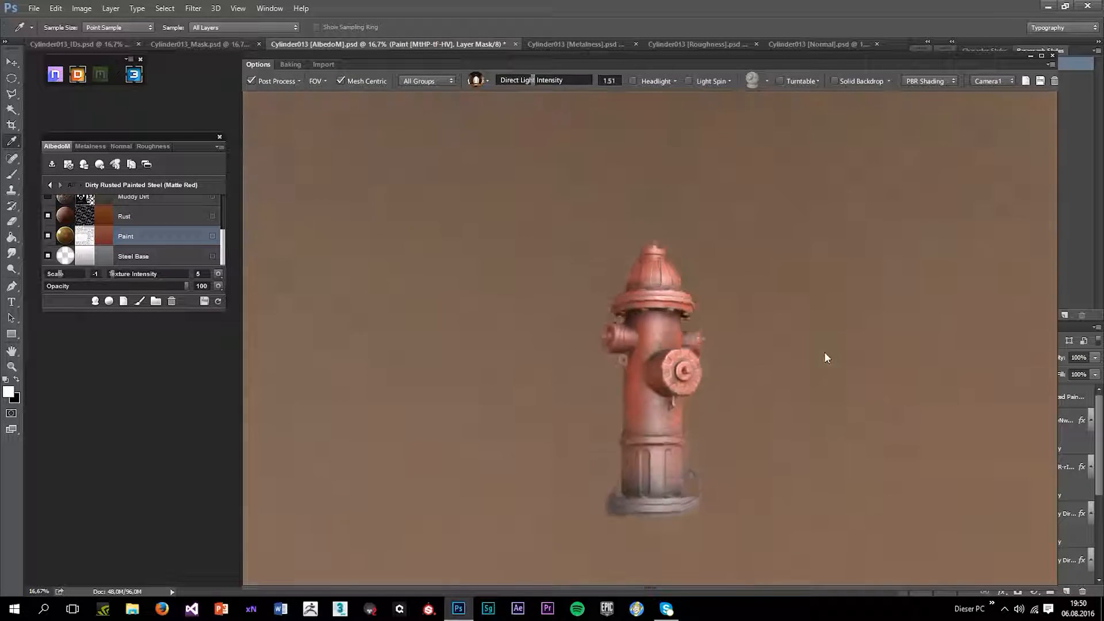
left_click_drag(825, 358, 587, 317)
- Apply the 08 - Unreal Engine 4 post-process preset, raise Direct Light Intensity to 3.78 and examine the hydrant
left_click(300, 80)
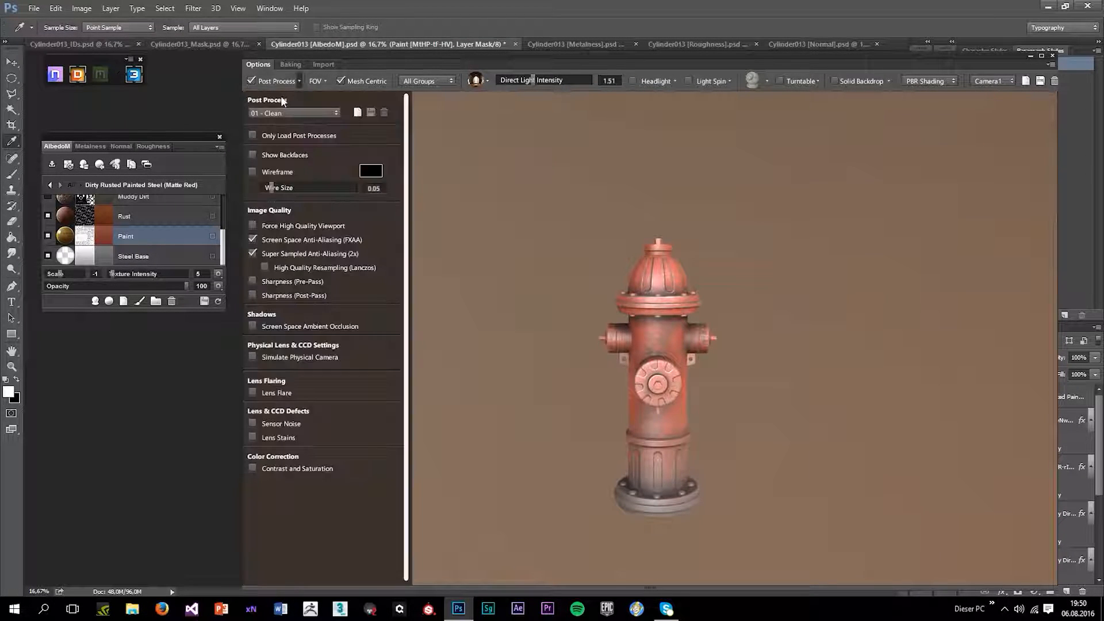
left_click(278, 113)
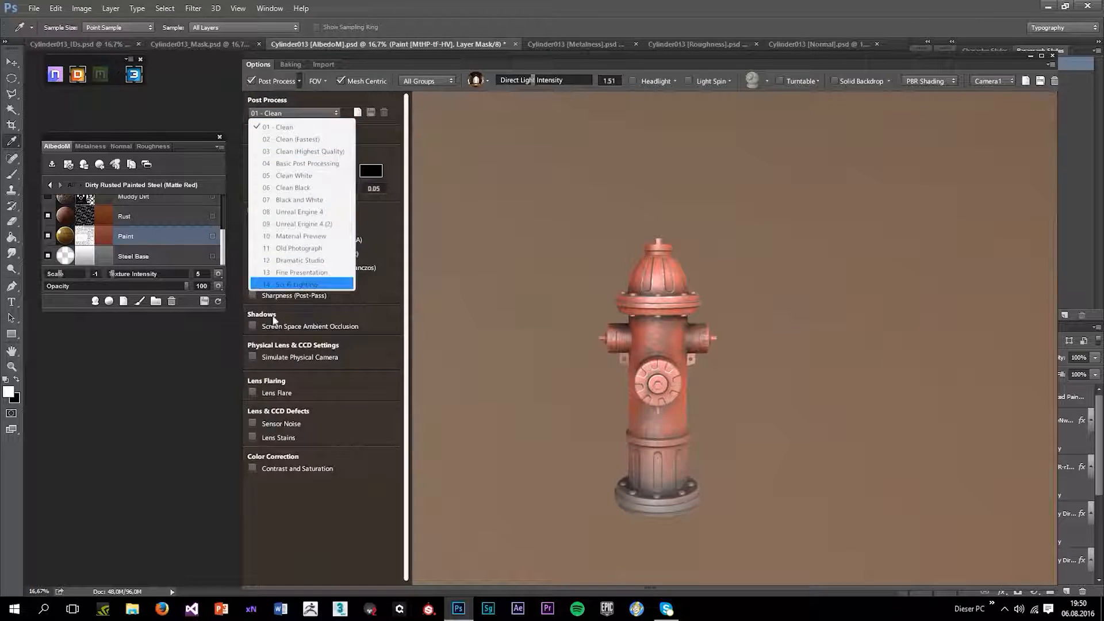
left_click(299, 211)
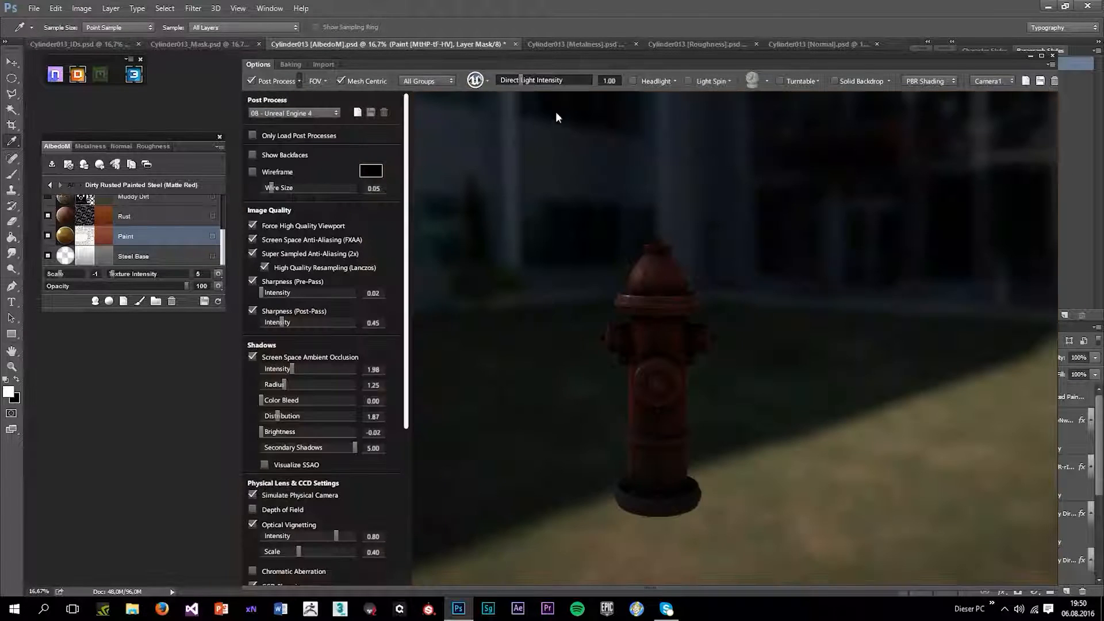
left_click(556, 117)
left_click_drag(549, 81, 568, 114)
left_click_drag(581, 73, 585, 79)
mouse_move(674, 339)
left_mouse_down()
mouse_move(709, 355)
mouse_move(680, 321)
left_mouse_up()
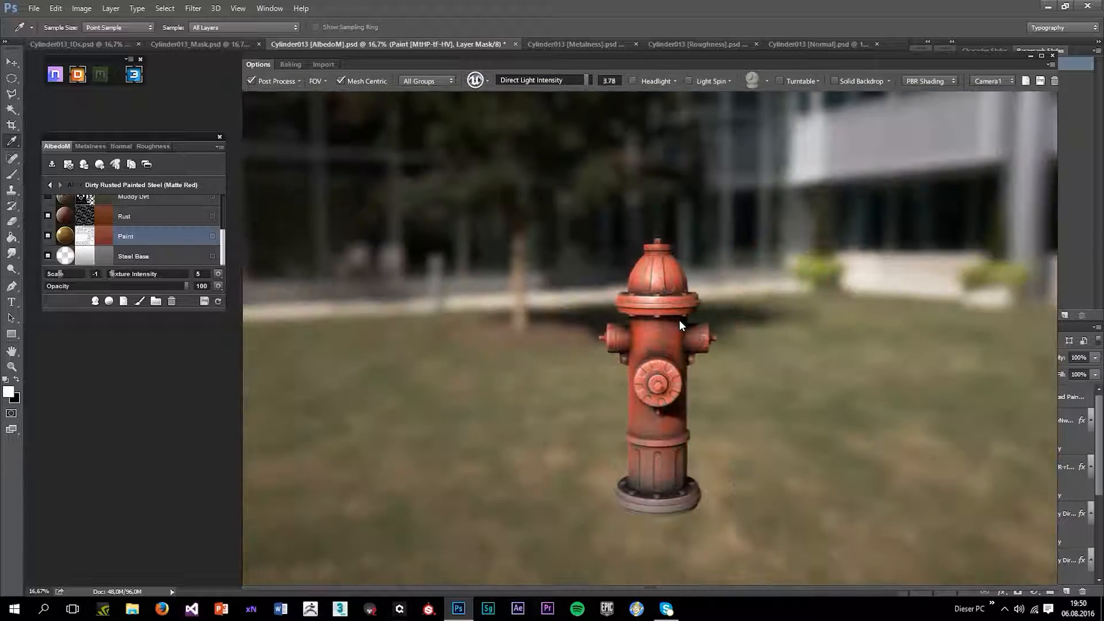
scroll(702, 364, "up", 5)
left_click_drag(702, 363, 555, 355)
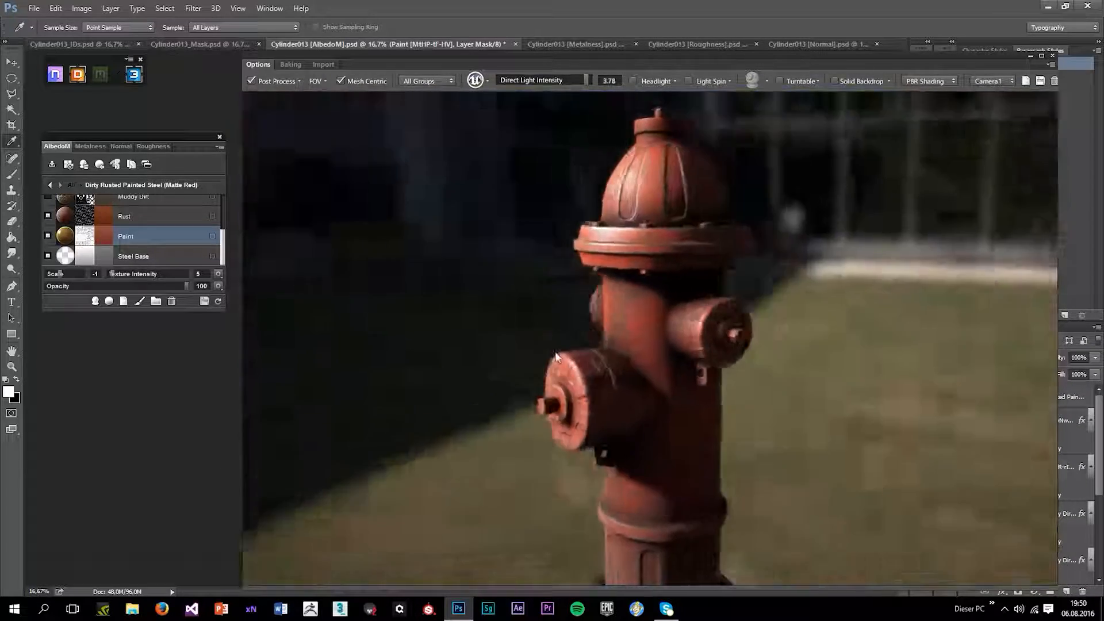
scroll(844, 109, "down", 5)
- Turn on Solid Backdrop and examine the hydrant's cap and nozzles up close
left_click(844, 84)
scroll(771, 322, "down", 2)
left_click_drag(765, 337, 589, 212)
scroll(633, 288, "up", 4)
left_click_drag(674, 353, 566, 373)
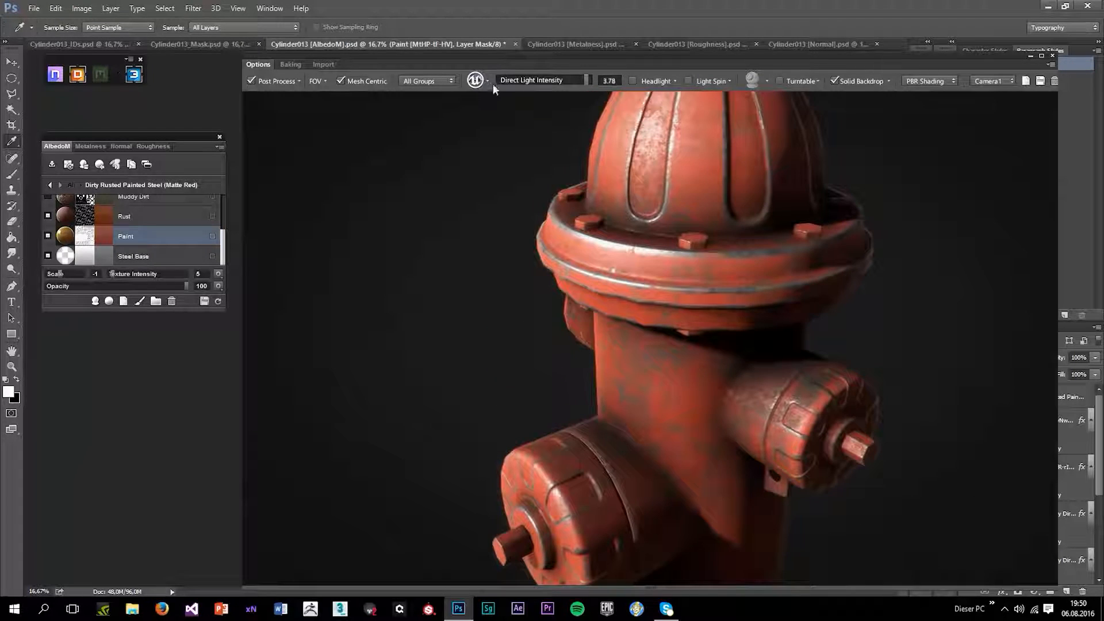
- Apply the 10 - Material Preview post-process preset and examine the whole hydrant
left_click(300, 80)
left_click(307, 114)
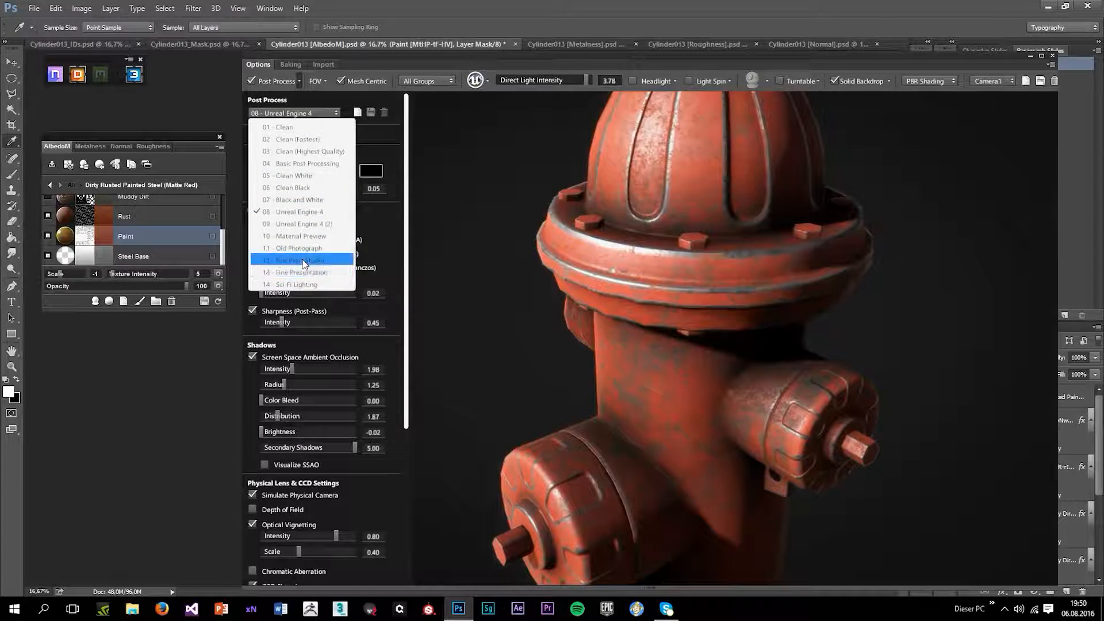
left_click(303, 235)
scroll(633, 347, "down", 6)
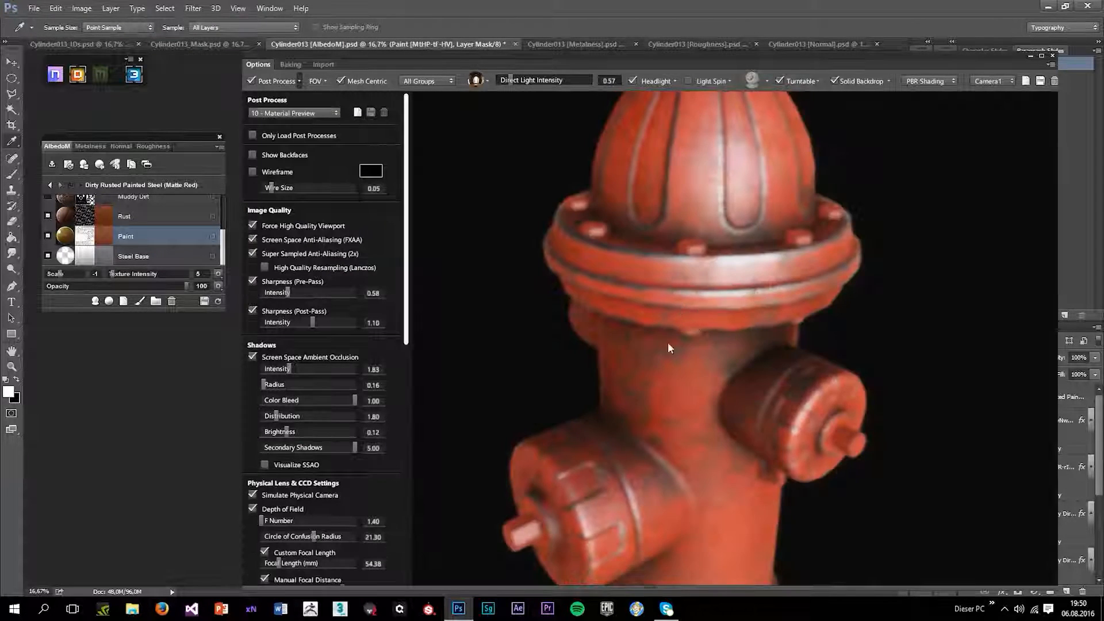
right_click(635, 351)
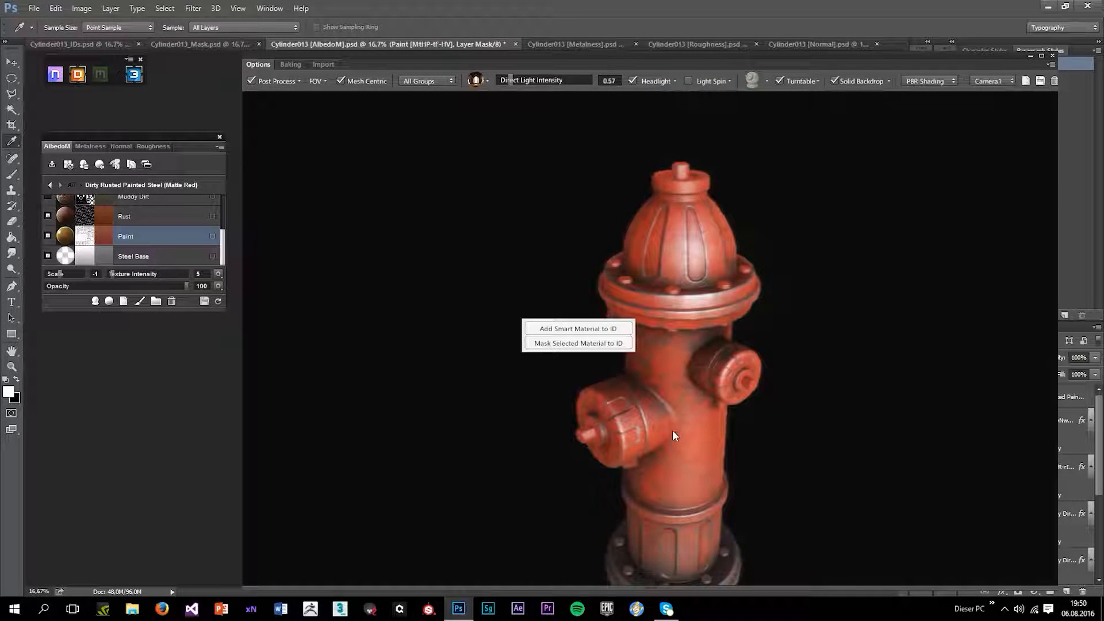
left_click(759, 425)
left_click_drag(779, 453, 771, 401)
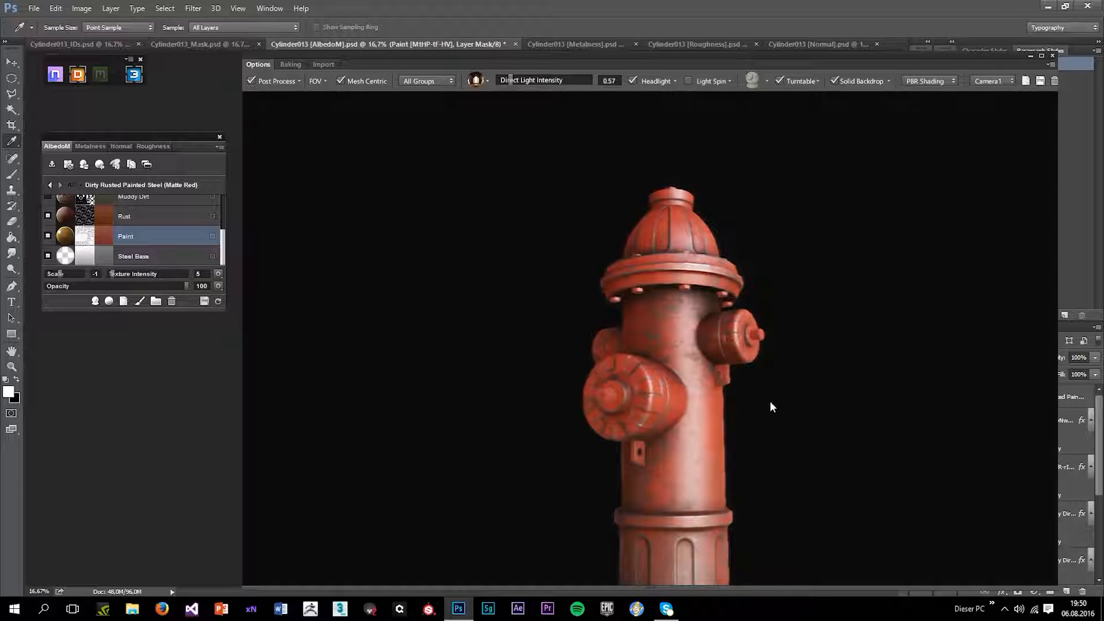
- Apply the 05 - Clean White post-process preset and view the hydrant from another side
left_click(299, 81)
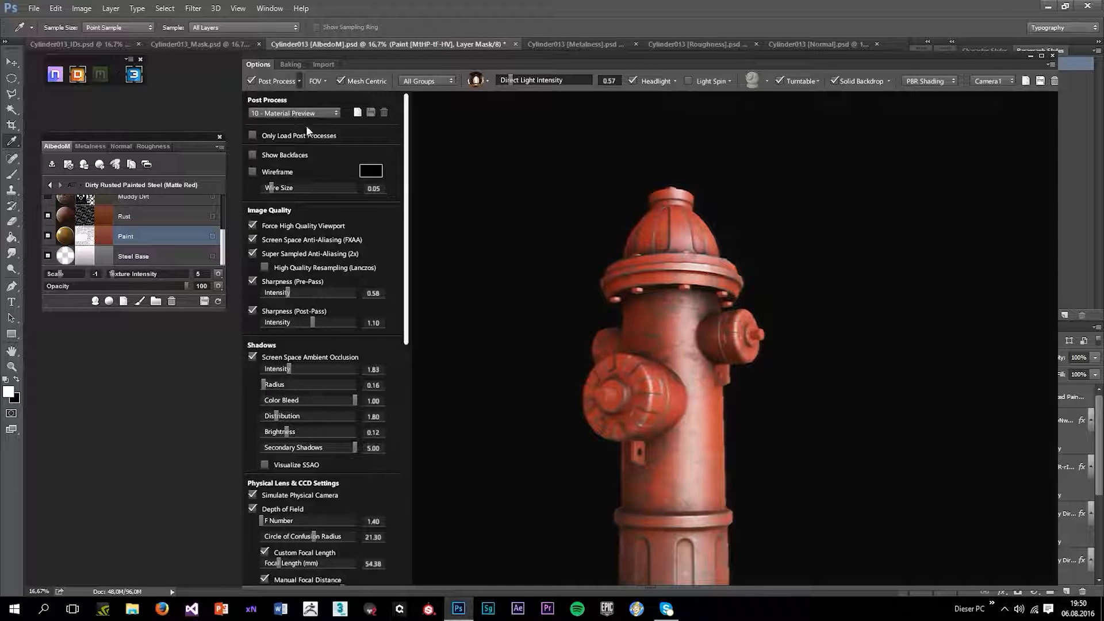
left_click(305, 114)
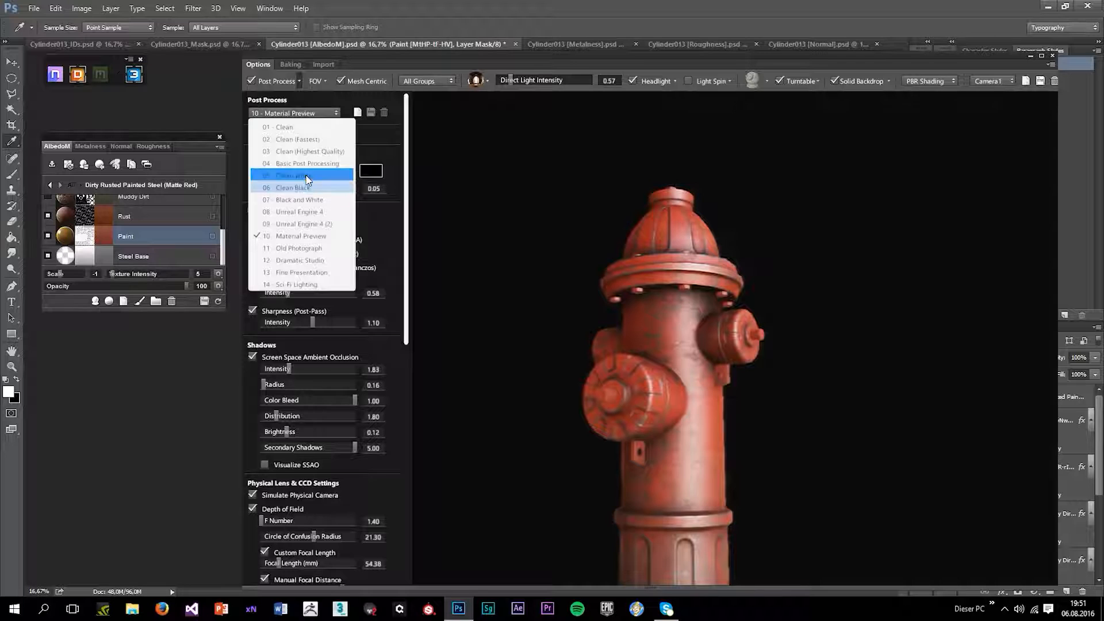
left_click(306, 176)
left_click(754, 382)
left_click_drag(773, 445, 621, 443)
- Change the environment lighting to the last Unreal Engine skybox and inspect the hydrant from the front
left_click(479, 77)
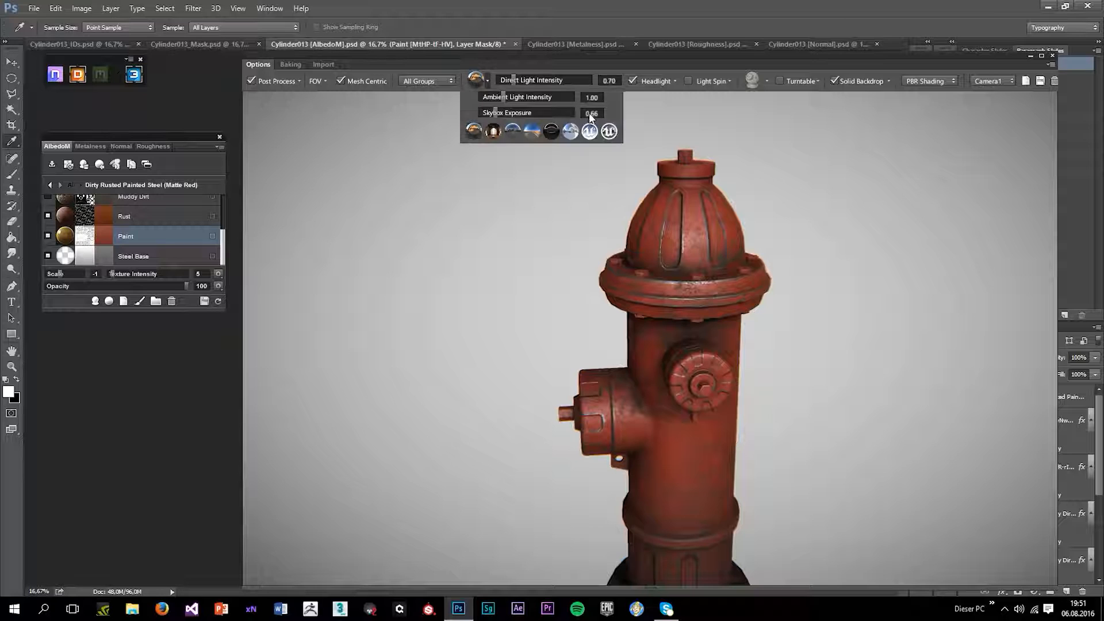
left_click(609, 132)
left_click_drag(725, 315, 664, 253)
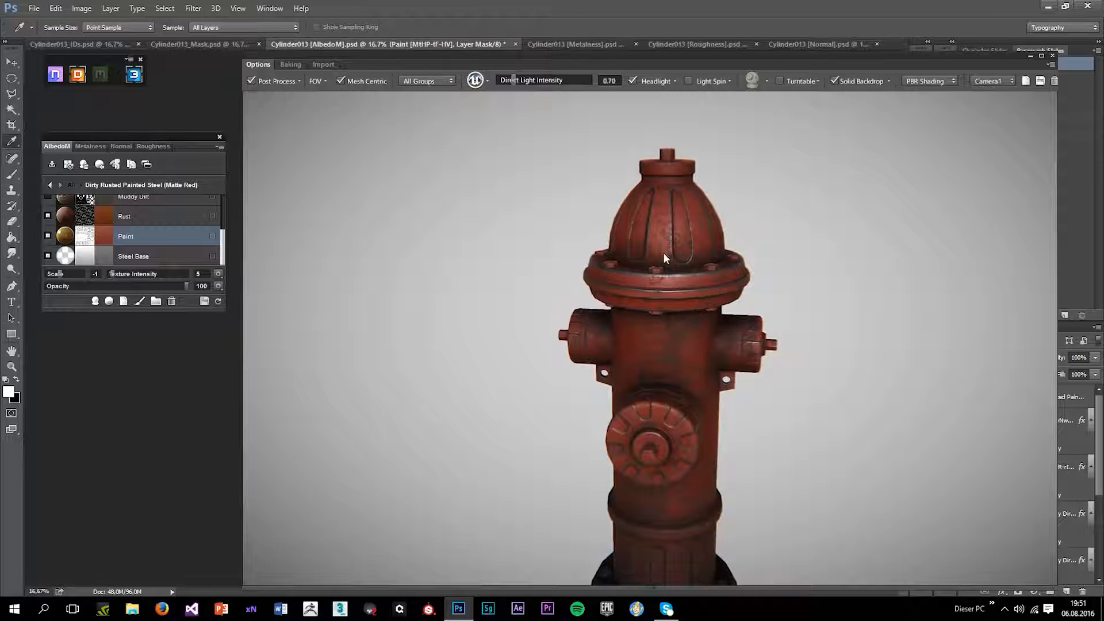
- Apply the 01 - Clean post-process preset and reset the viewport's lighting and camera to their defaults
left_click(299, 81)
left_click(287, 114)
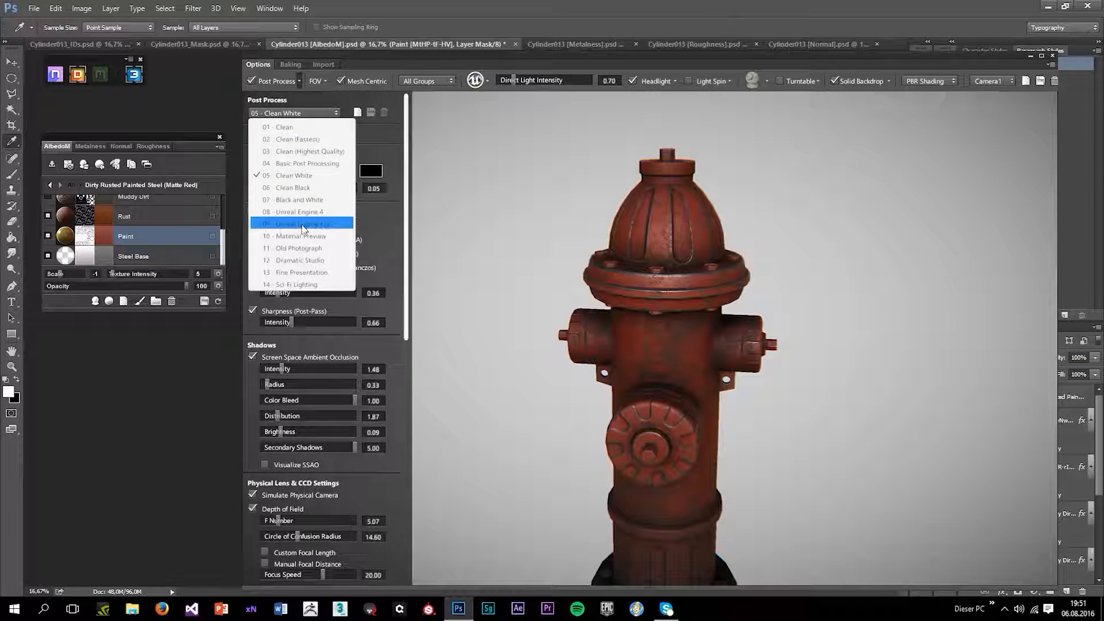
left_click(286, 129)
right_click(737, 269)
left_click(830, 416)
left_click_drag(770, 429, 751, 351)
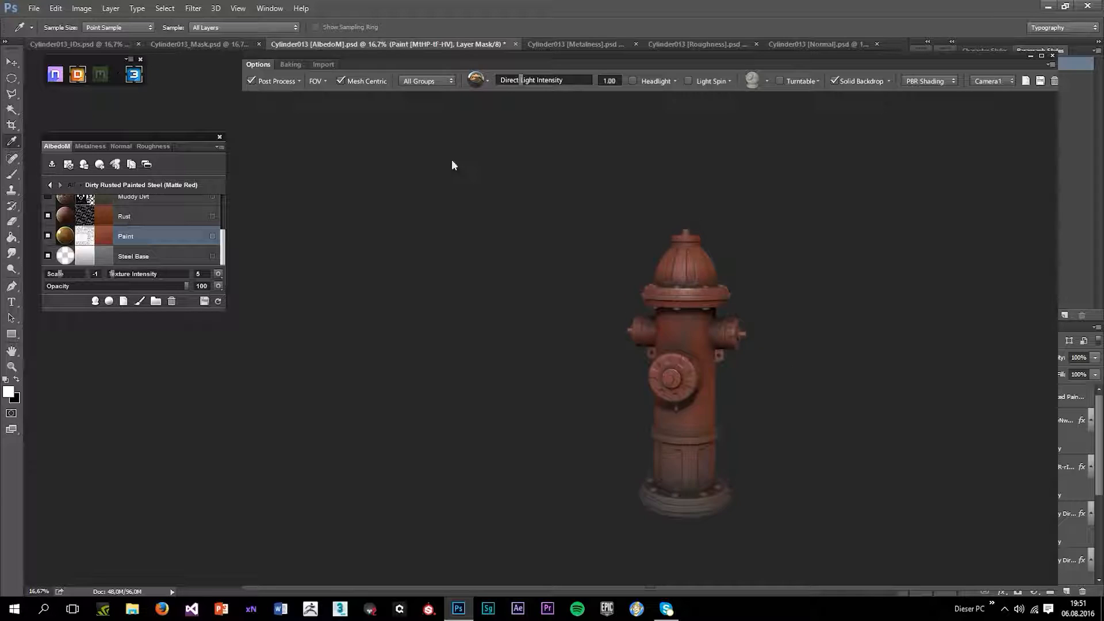
- Light the hydrant with the last Unreal Engine skybox at Direct Light Intensity 2.72 and inspect its side nozzle
left_click(481, 77)
left_click(598, 128)
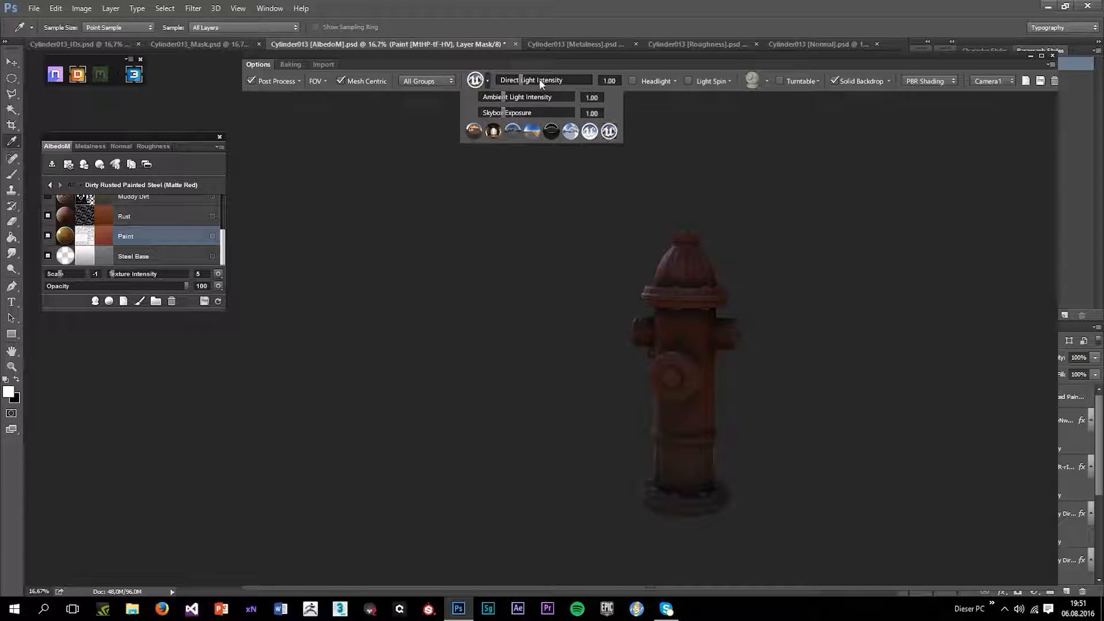
left_click_drag(541, 84, 569, 86)
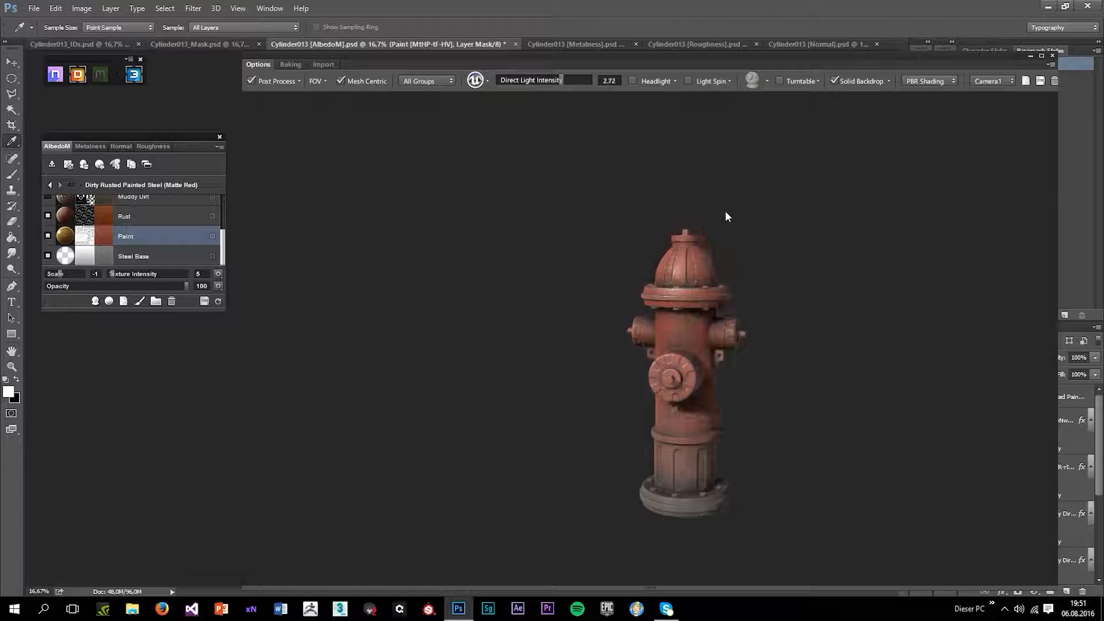
left_click_drag(727, 212, 649, 349)
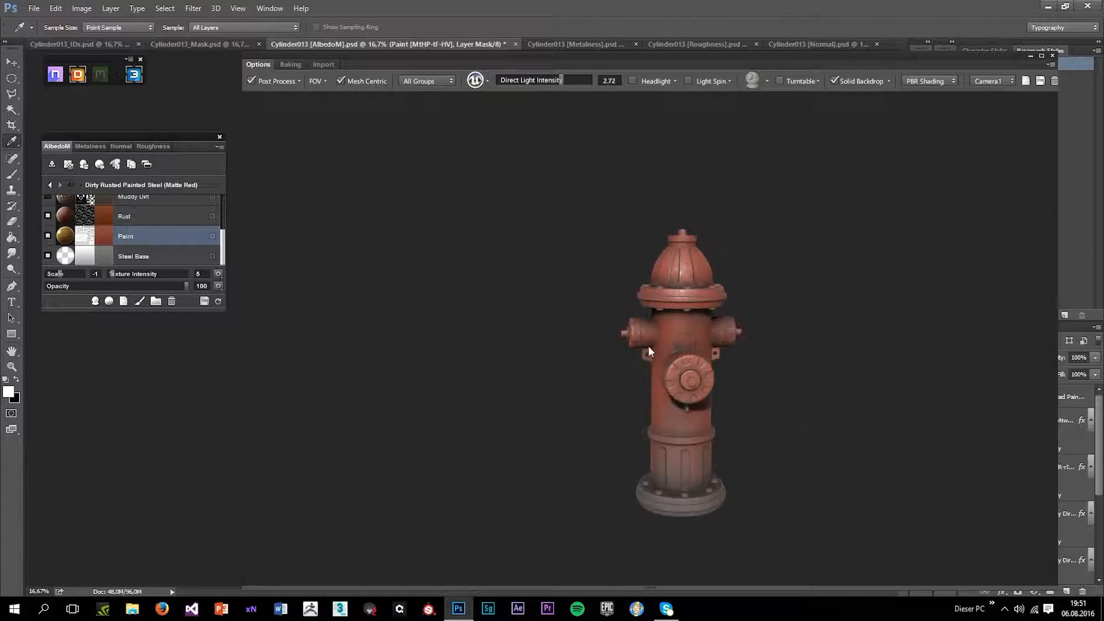
scroll(648, 346, "up", 10)
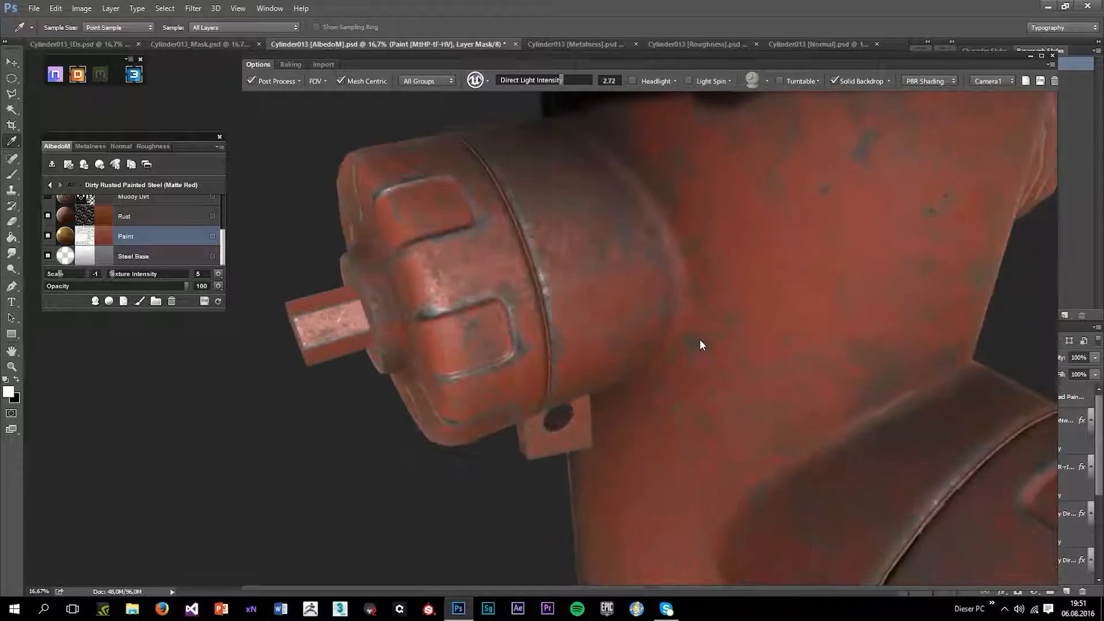
left_click_drag(700, 344, 587, 264)
- Set the project's preview resolution to Full
left_click(219, 147)
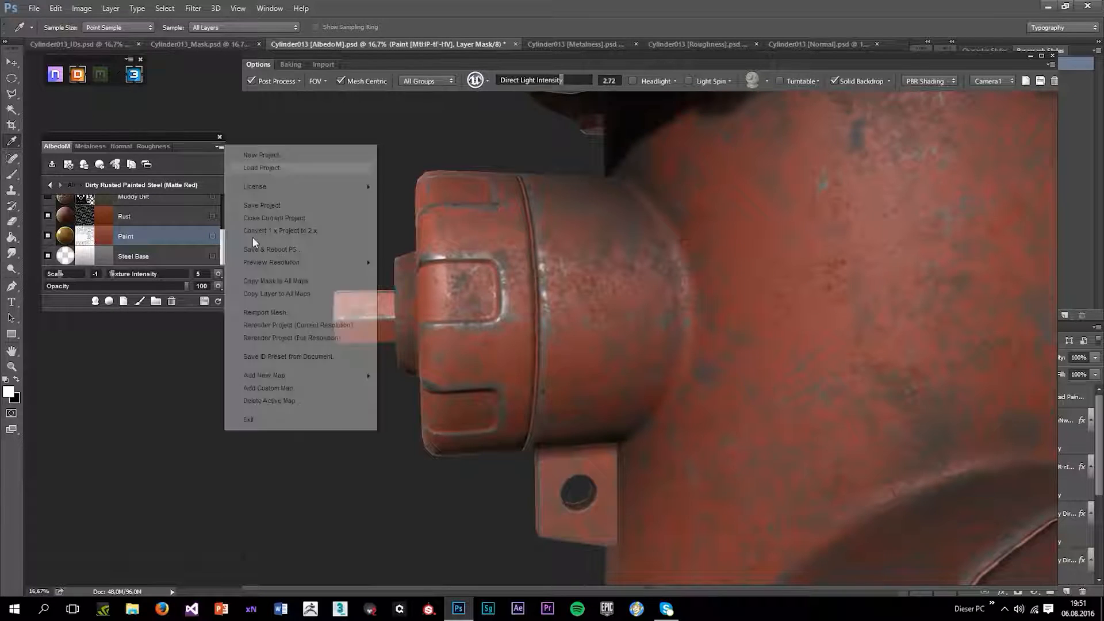
mouse_move(295, 374)
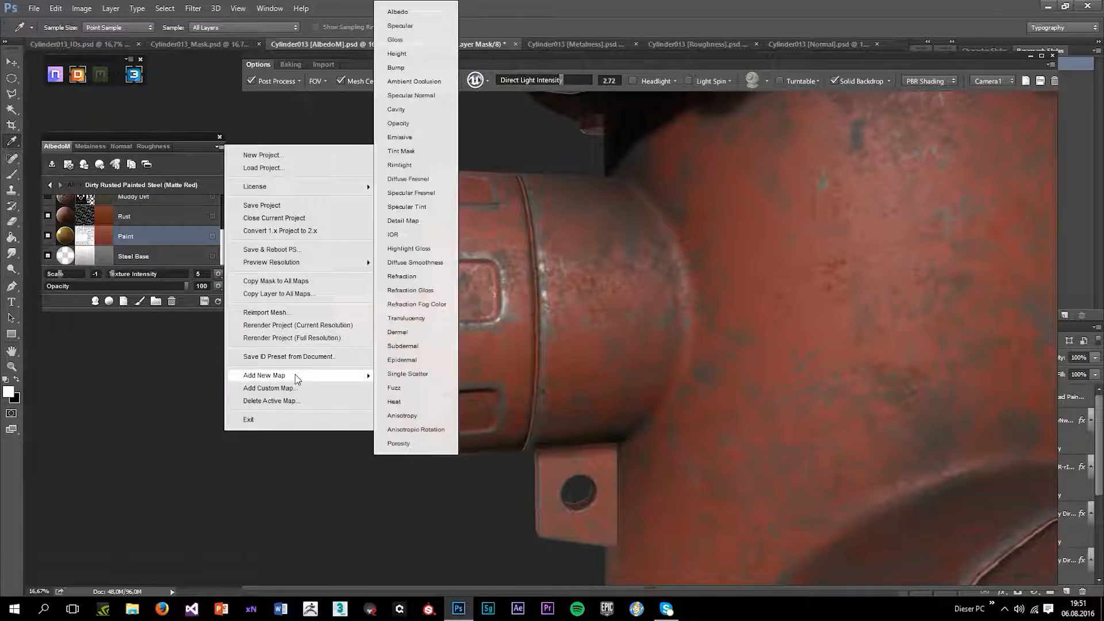
mouse_move(306, 272)
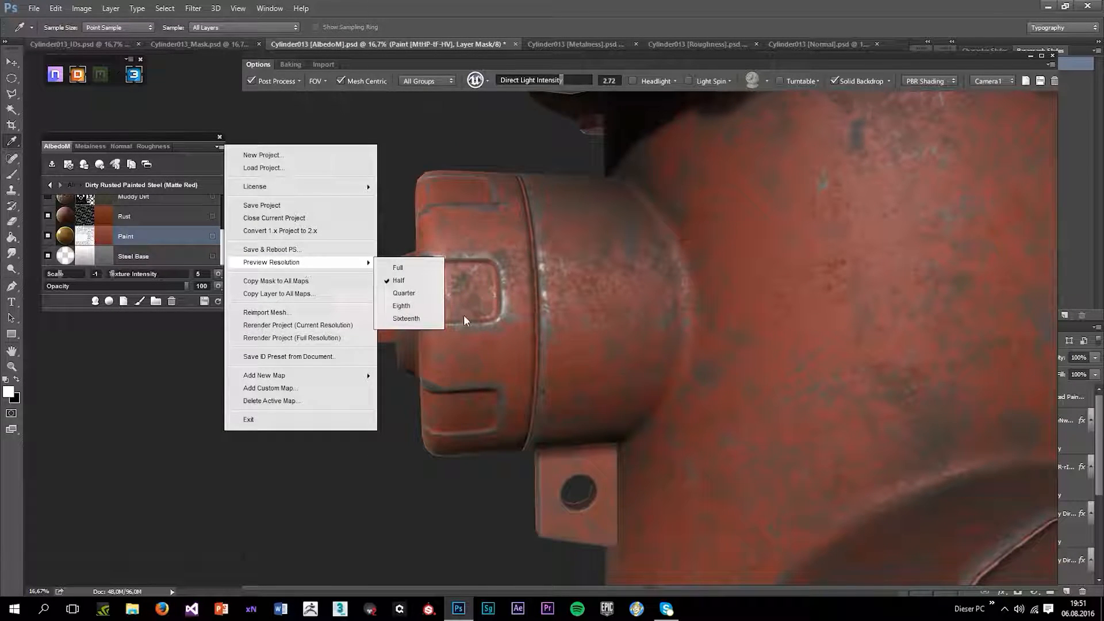
left_click(401, 267)
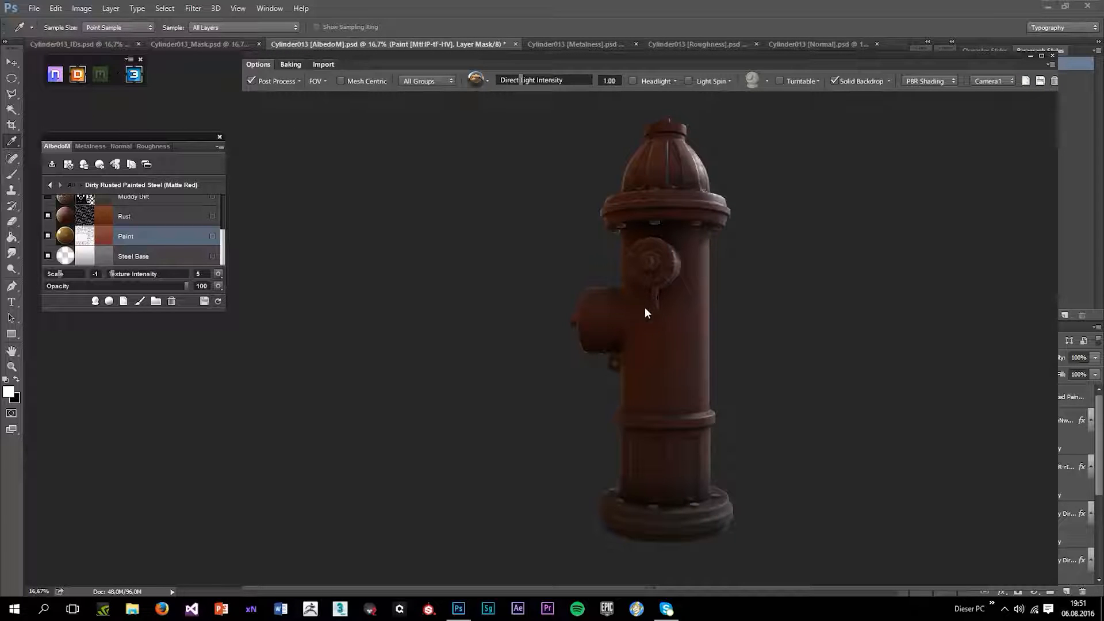
- Switch the environment lighting to the last Unreal Engine skybox and set Direct Light Intensity to 2.95
left_click_drag(700, 149, 816, 311)
scroll(632, 230, "up", 6)
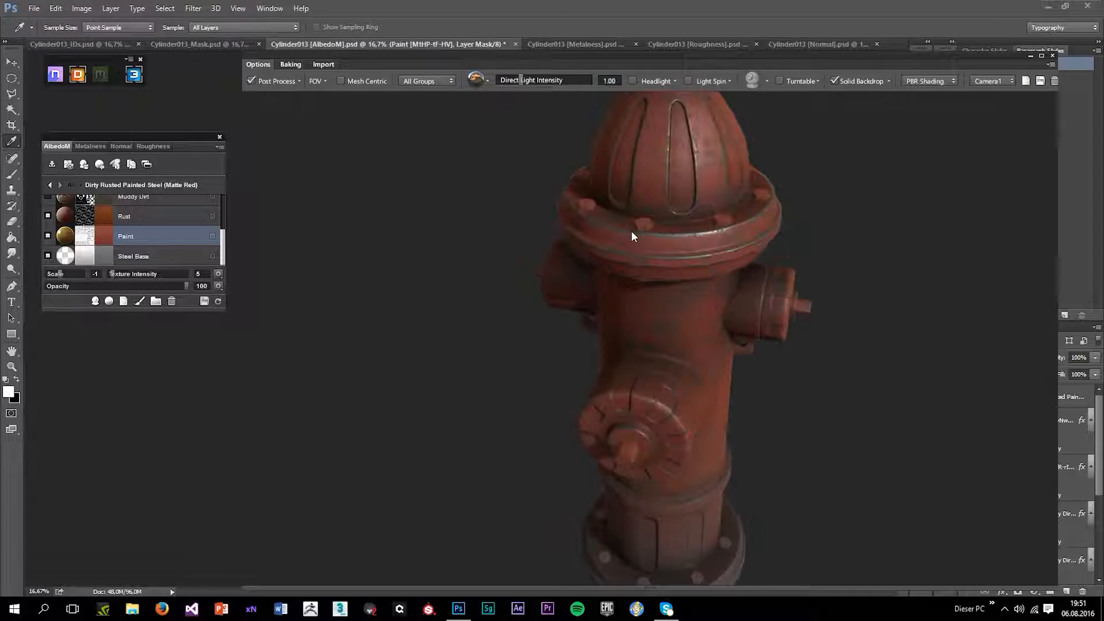
left_click_drag(765, 243, 741, 354)
left_click_drag(543, 87, 673, 309)
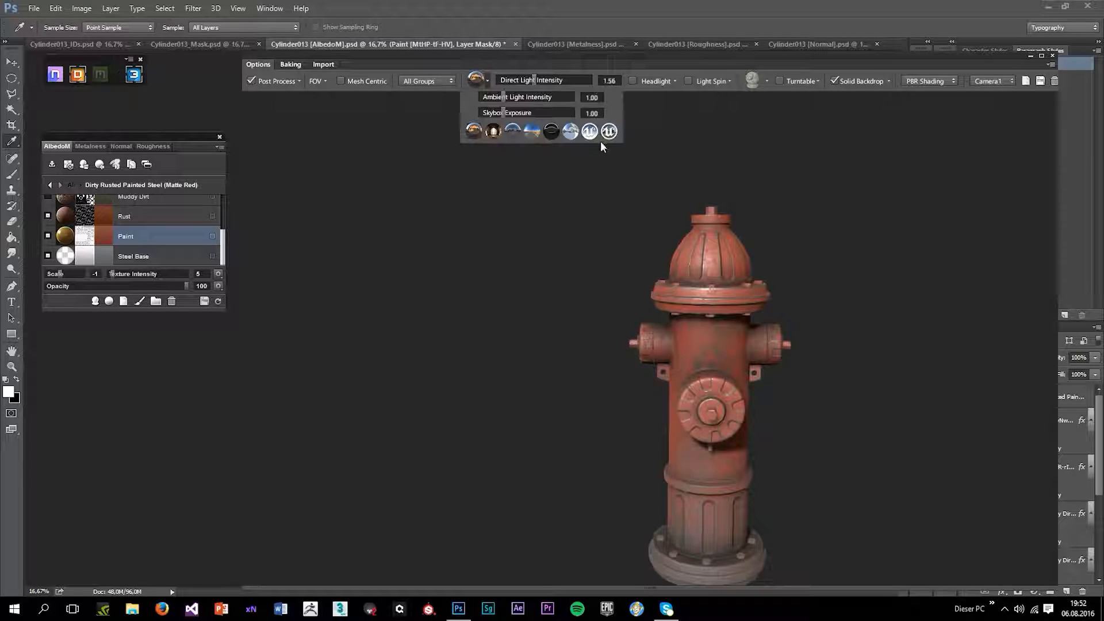
left_click(608, 133)
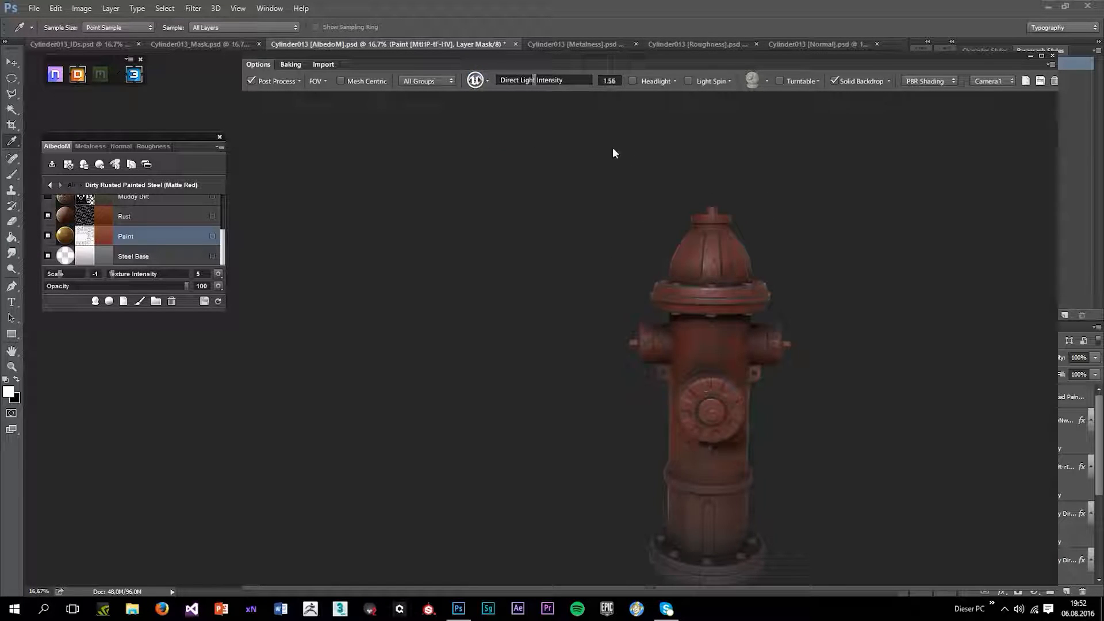
left_click_drag(542, 81, 559, 82)
left_click_drag(637, 260, 569, 85)
left_click_drag(624, 283, 794, 324)
- Turn off Solid Backdrop and examine the hydrant against the environment from several angles
left_click(835, 80)
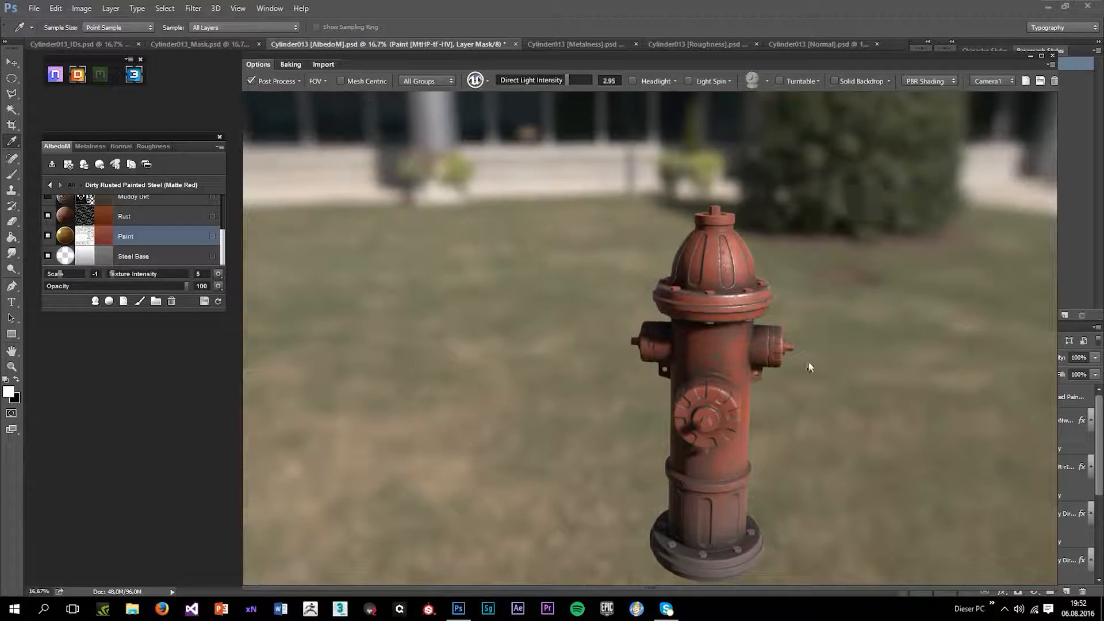
scroll(809, 363, "down", 5)
left_click_drag(792, 362, 713, 398)
scroll(712, 398, "up", 6)
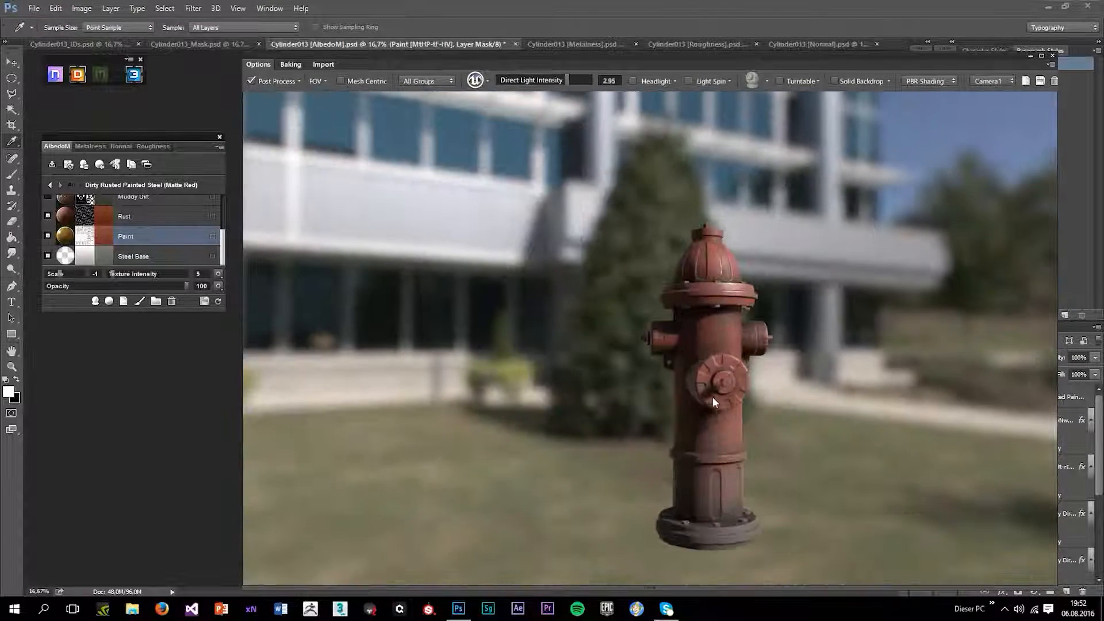
mouse_move(907, 375)
left_mouse_down()
mouse_move(874, 336)
mouse_move(885, 353)
mouse_move(829, 331)
mouse_move(660, 380)
mouse_move(827, 289)
left_mouse_up()
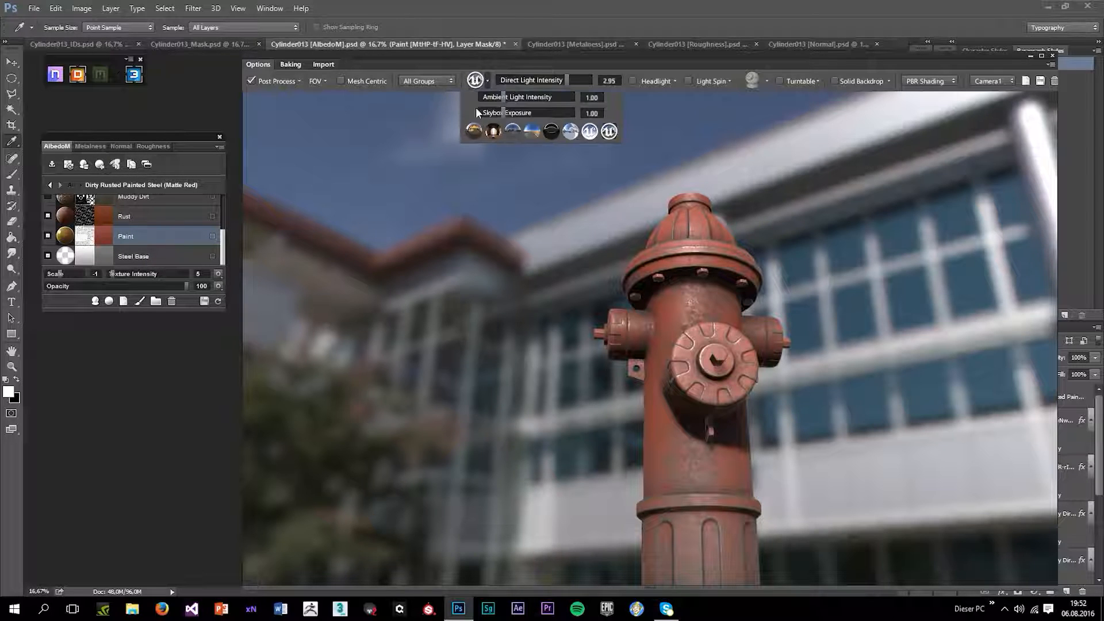
- Inspect the hydrant's individual texture maps, including Albedo and Roughness, and return to PBR Shading
key("2")
left_click_drag(565, 271, 635, 329)
scroll(712, 198, "up", 3)
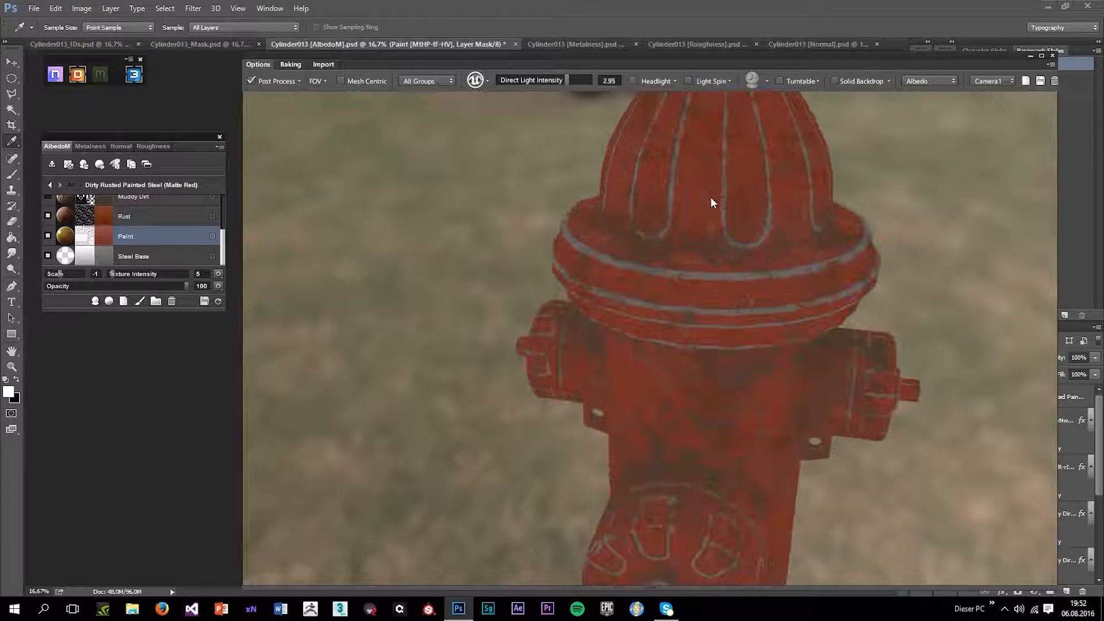
scroll(712, 201, "up", 5)
key("3")
scroll(726, 339, "down", 5)
key("4")
key("1")
- Examine the worn paint on the hydrant's body, flange and nozzles from a distance and up close
scroll(744, 257, "down", 3)
left_click_drag(714, 394, 771, 413)
scroll(780, 275, "down", 4)
left_click_drag(780, 275, 746, 288)
scroll(739, 362, "up", 3)
scroll(688, 423, "up", 4)
scroll(689, 425, "up", 2)
scroll(844, 234, "up", 3)
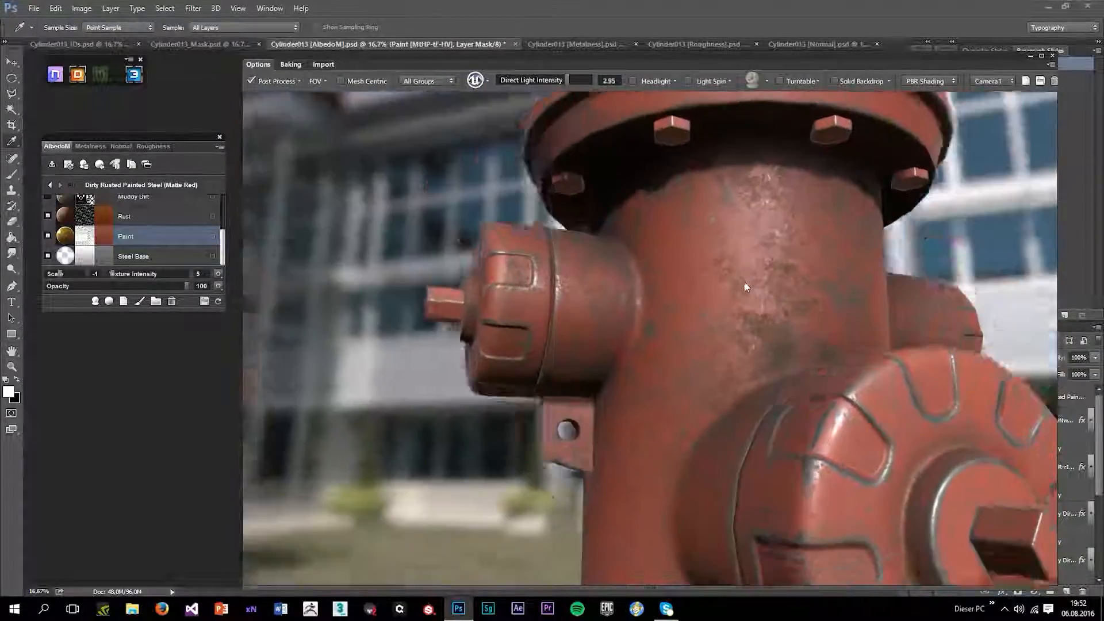
scroll(746, 288, "down", 6)
mouse_move(680, 249)
left_mouse_down()
mouse_move(657, 185)
mouse_move(591, 266)
mouse_move(672, 271)
mouse_move(654, 261)
mouse_move(683, 229)
left_mouse_up()
scroll(677, 166, "up", 8)
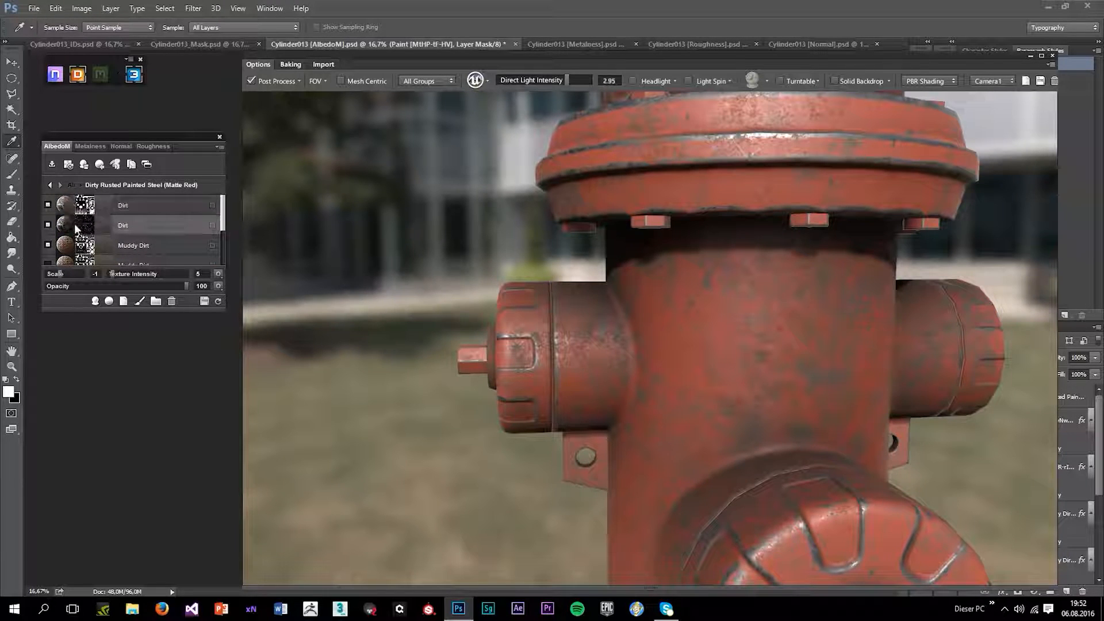
- Open the Muddy Dirt layer's mask in the Dynamask Editor for painting in full shaded mode and show the painting options
double_click(75, 247)
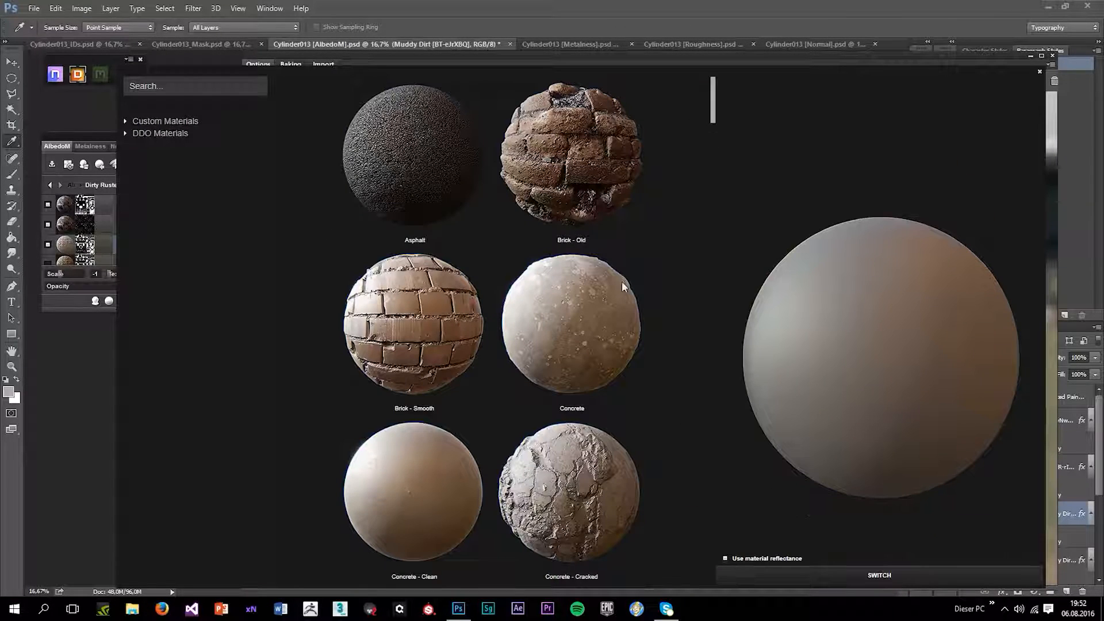
left_click(1038, 73)
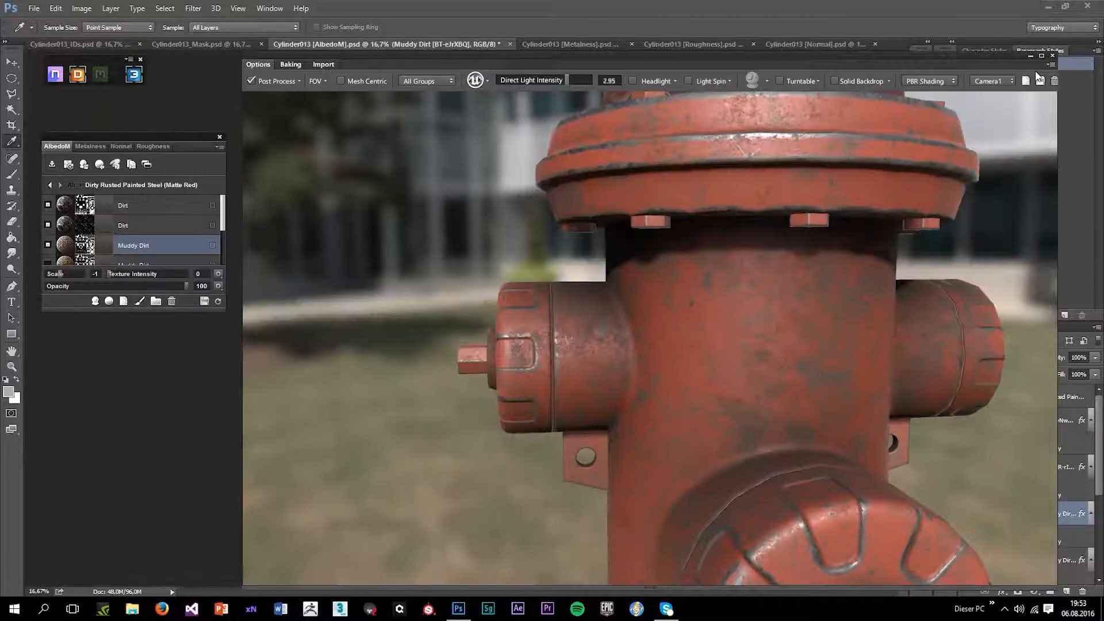
left_click(96, 254)
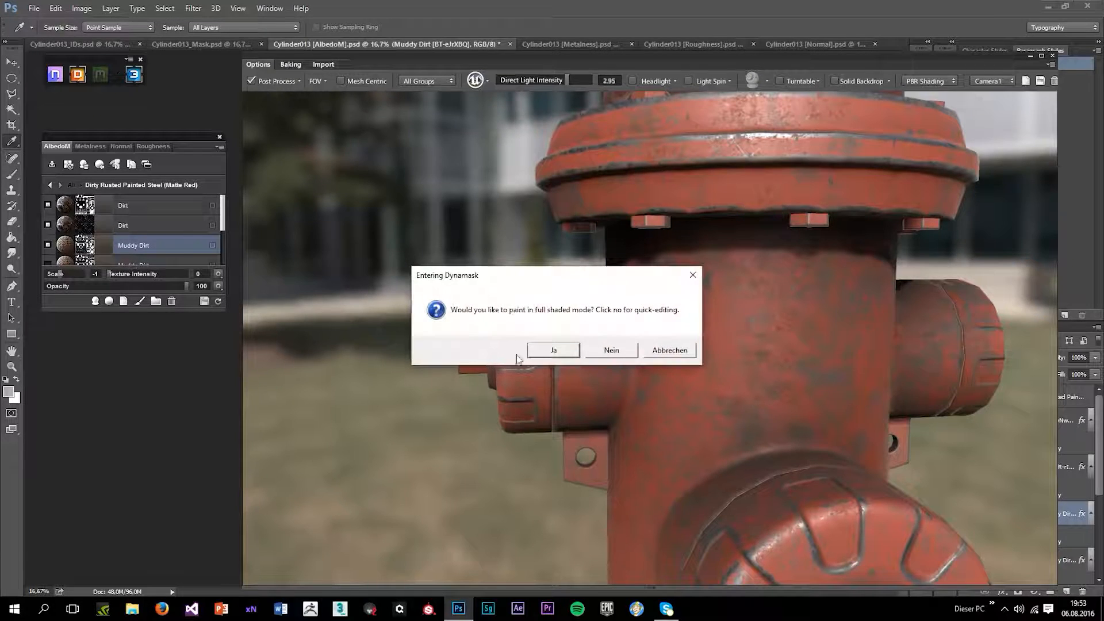
left_click(552, 352)
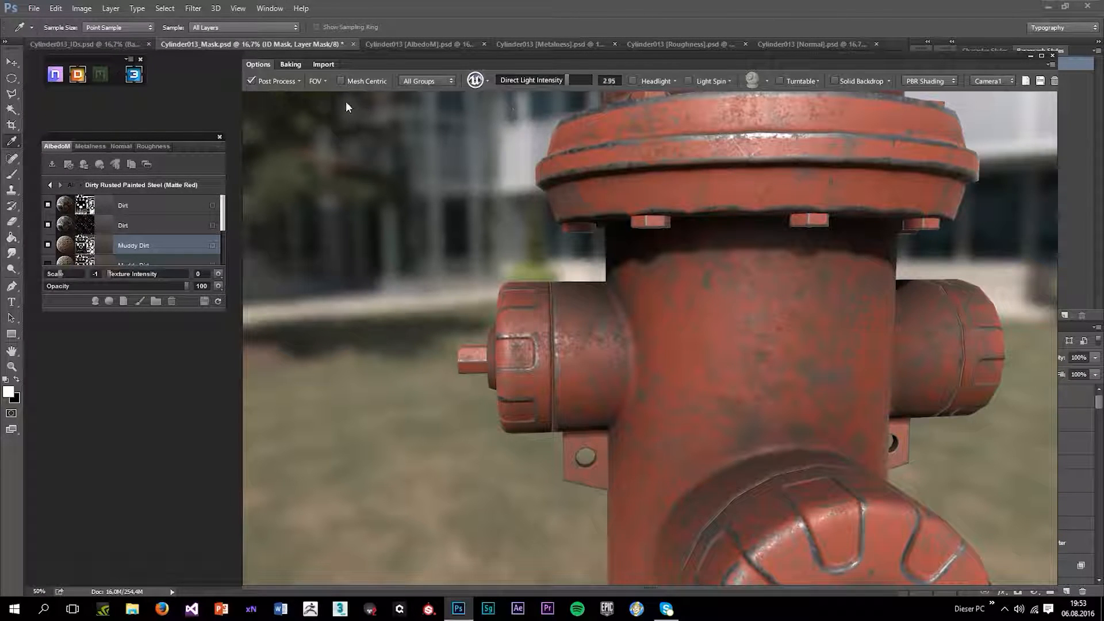
left_click(291, 64)
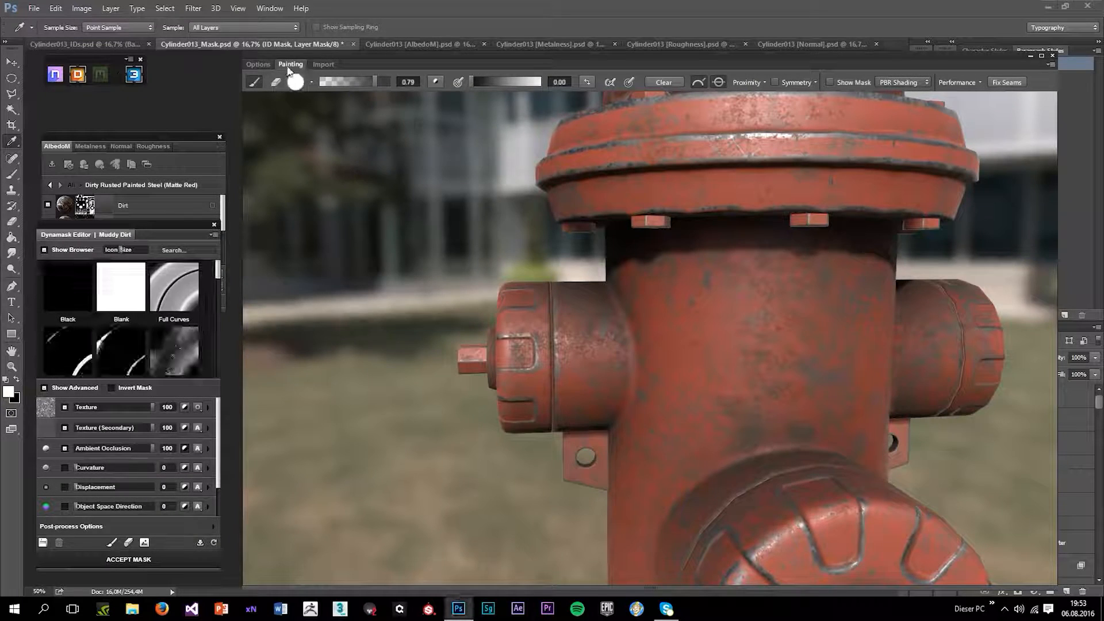
- Choose the second brush of the Leakage category and set its size to 546
left_click(295, 81)
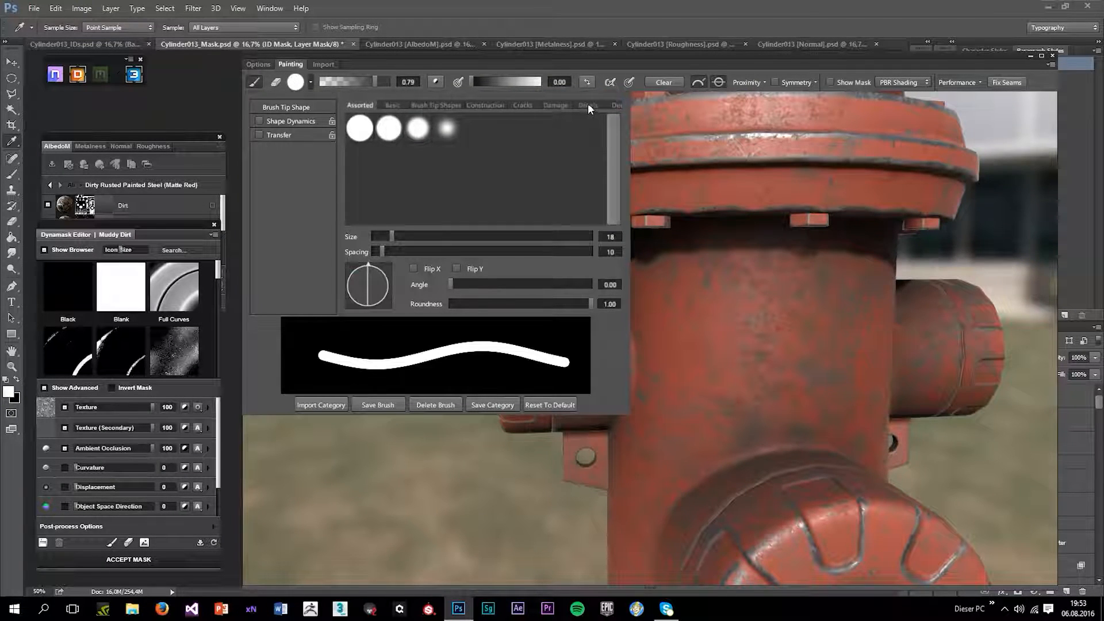
scroll(588, 106, "up", 1)
scroll(586, 108, "down", 5)
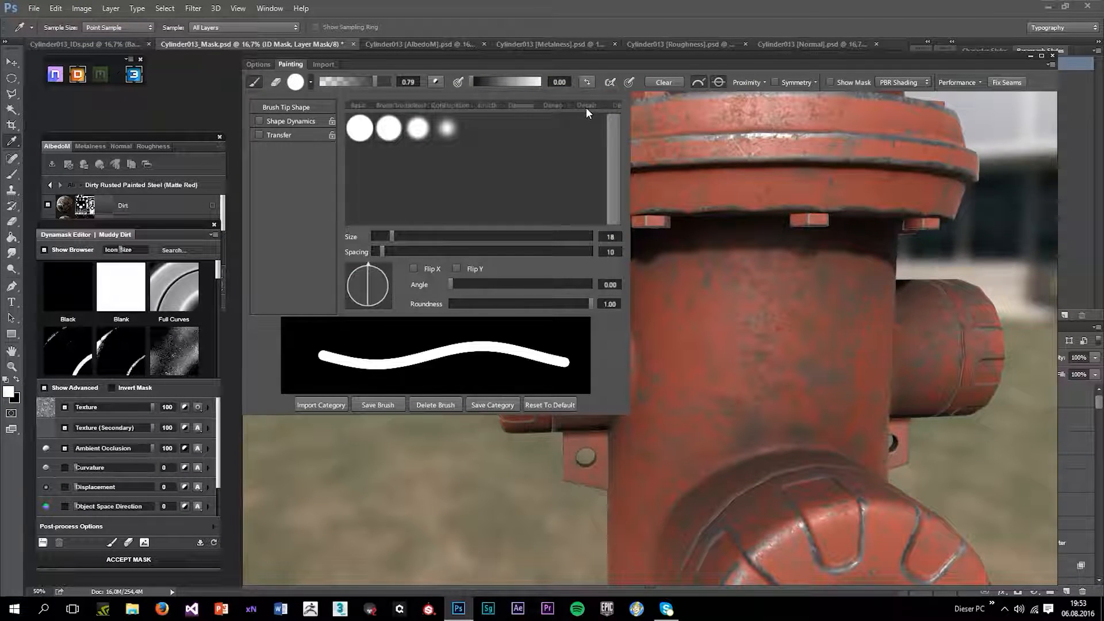
scroll(581, 105, "down", 6)
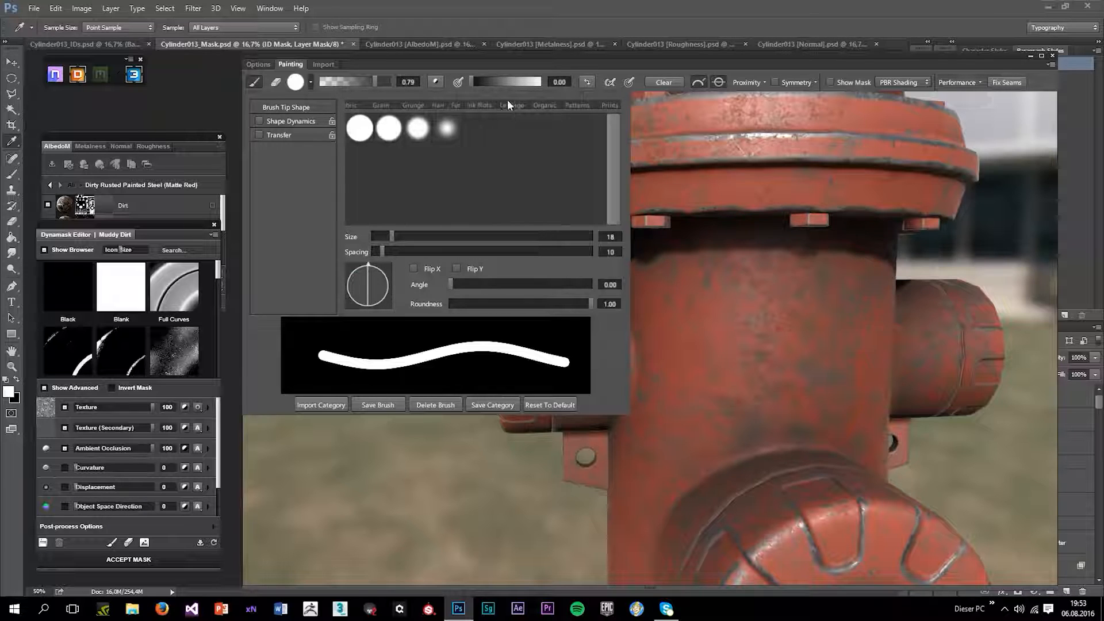
left_click(506, 104)
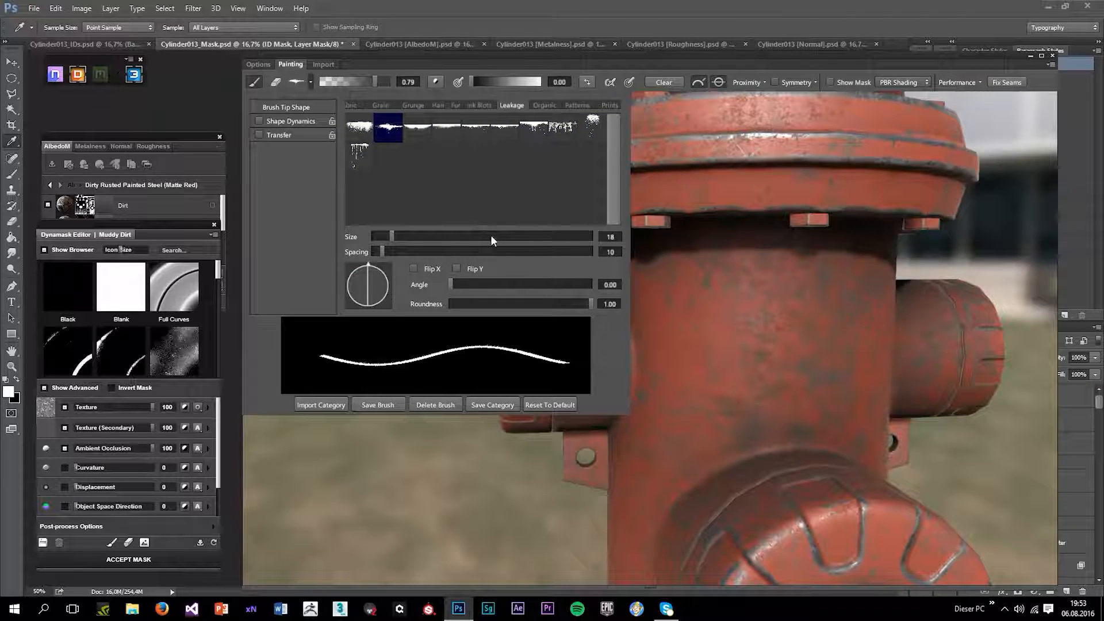
left_click(543, 237)
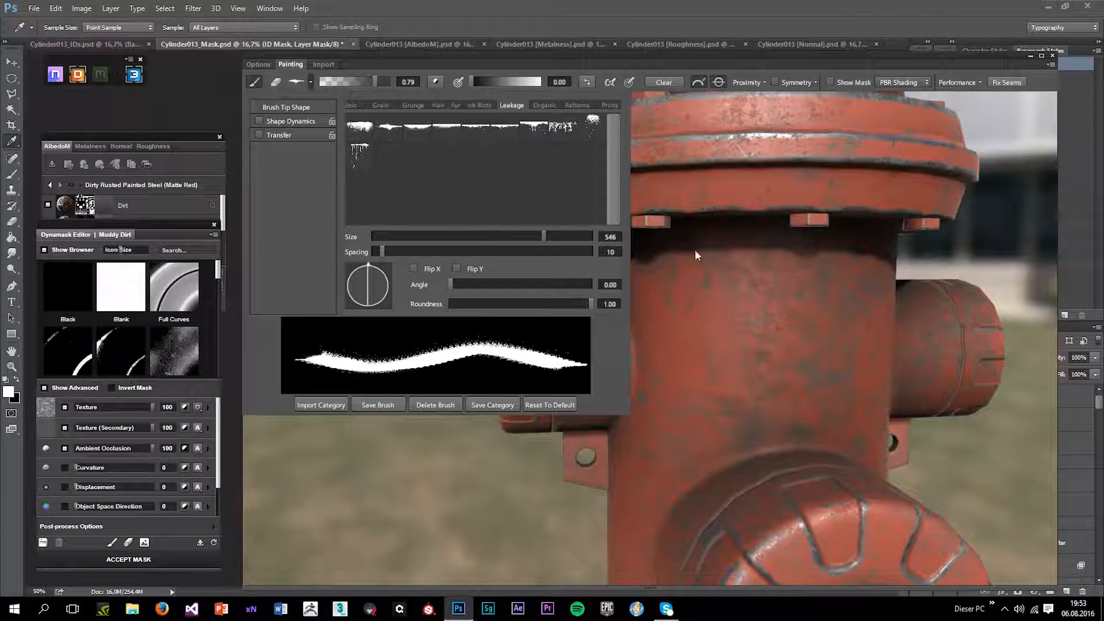
left_click(749, 263)
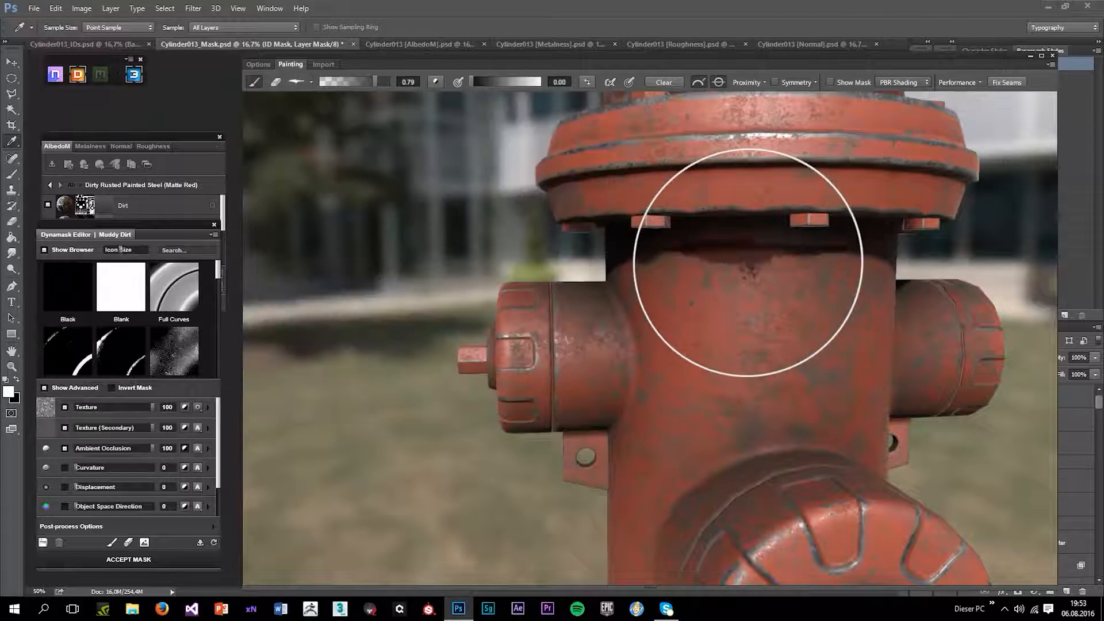
- Preview the leakage brush on the hydrant's neck below the flange in PBR Shading, Roughness and Albedo views
scroll(774, 233, "up", 4)
left_click_drag(776, 234, 800, 296)
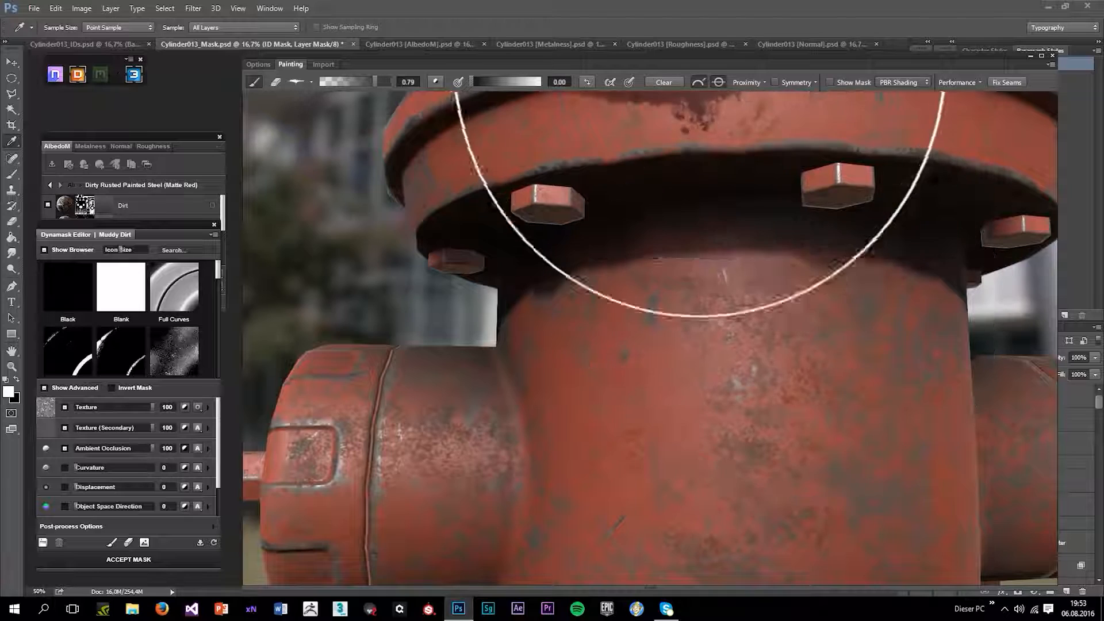
left_click_drag(516, 157, 563, 103)
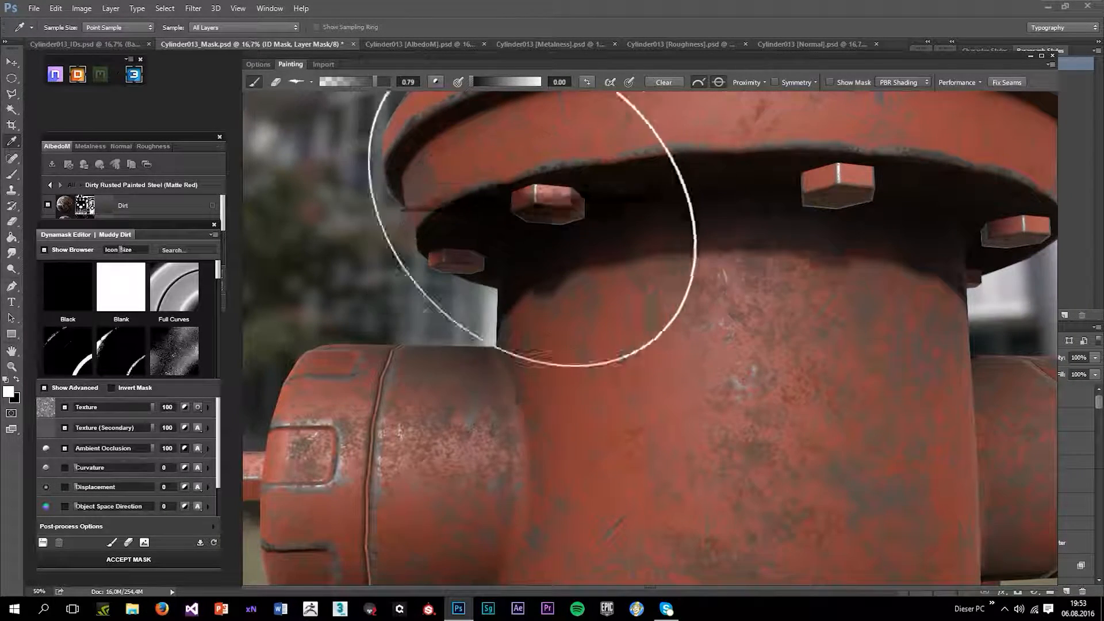
key("4")
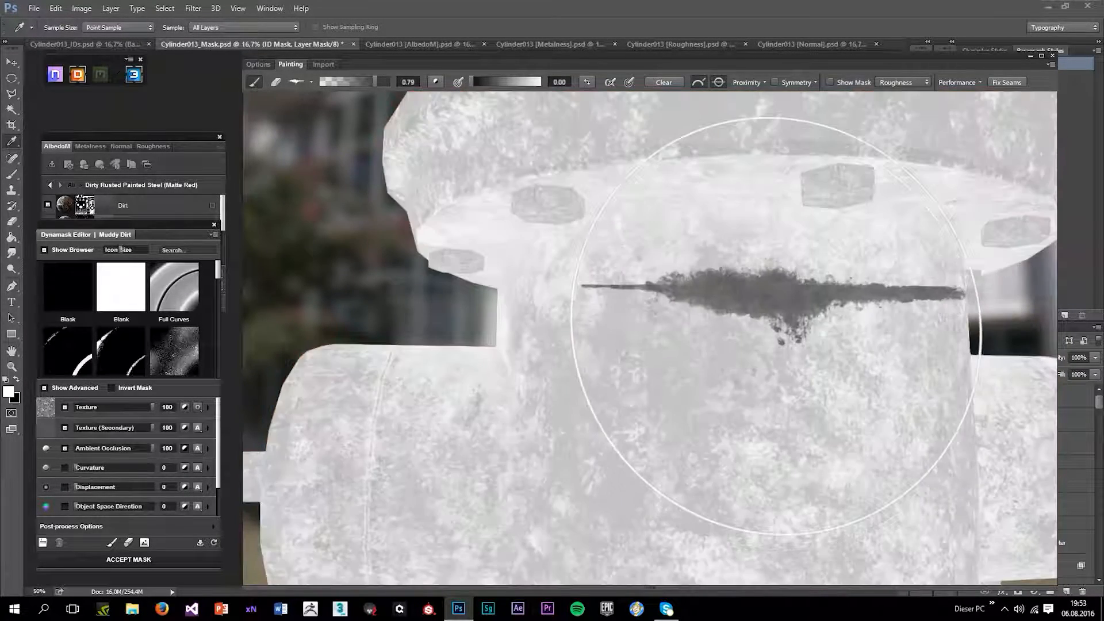
key("2")
key("1")
key("2")
scroll(754, 288, "up", 2)
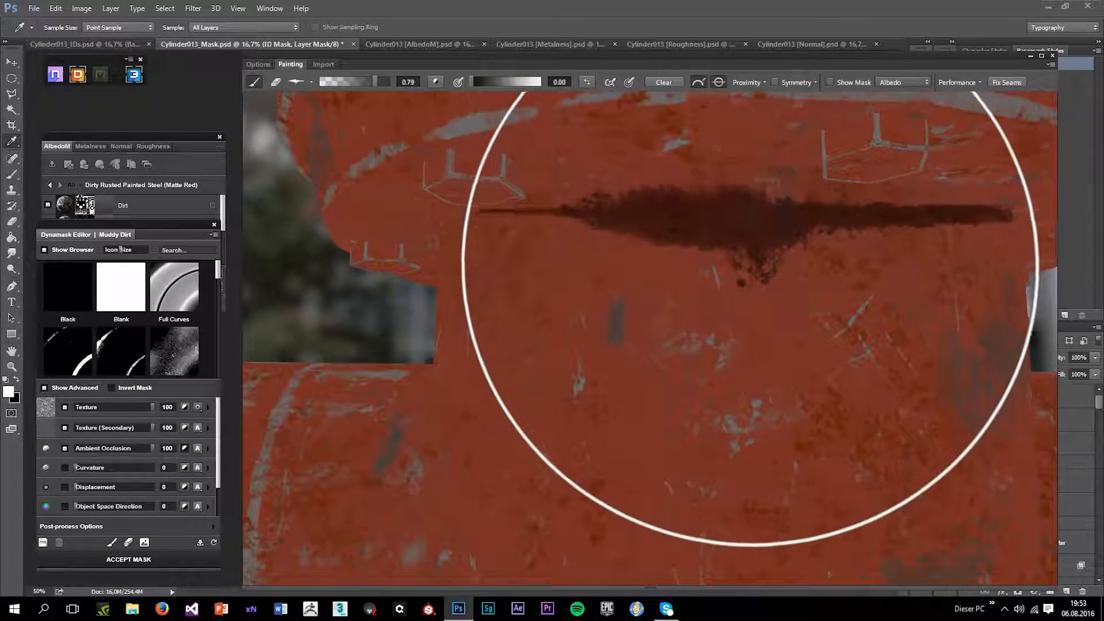
left_click_drag(757, 328, 760, 333)
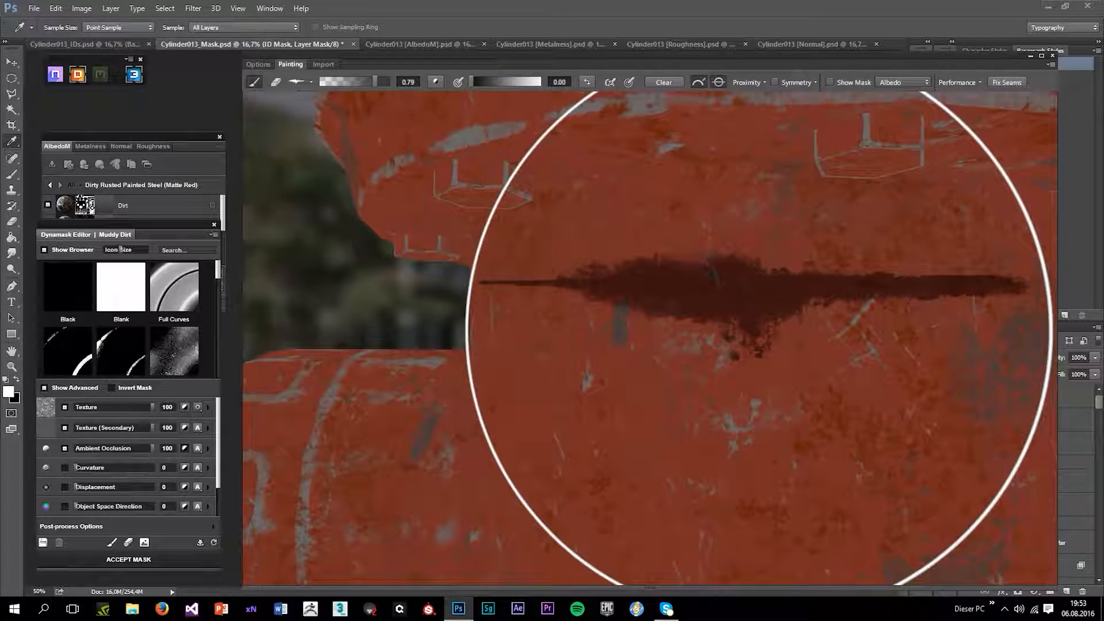
- Return the preview to PBR Shading and enable the headlight to brighten the hydrant's neck below the flange
key("1")
scroll(774, 287, "down", 2)
mouse_move(776, 275)
left_mouse_down()
mouse_move(796, 340)
mouse_move(790, 294)
left_mouse_up()
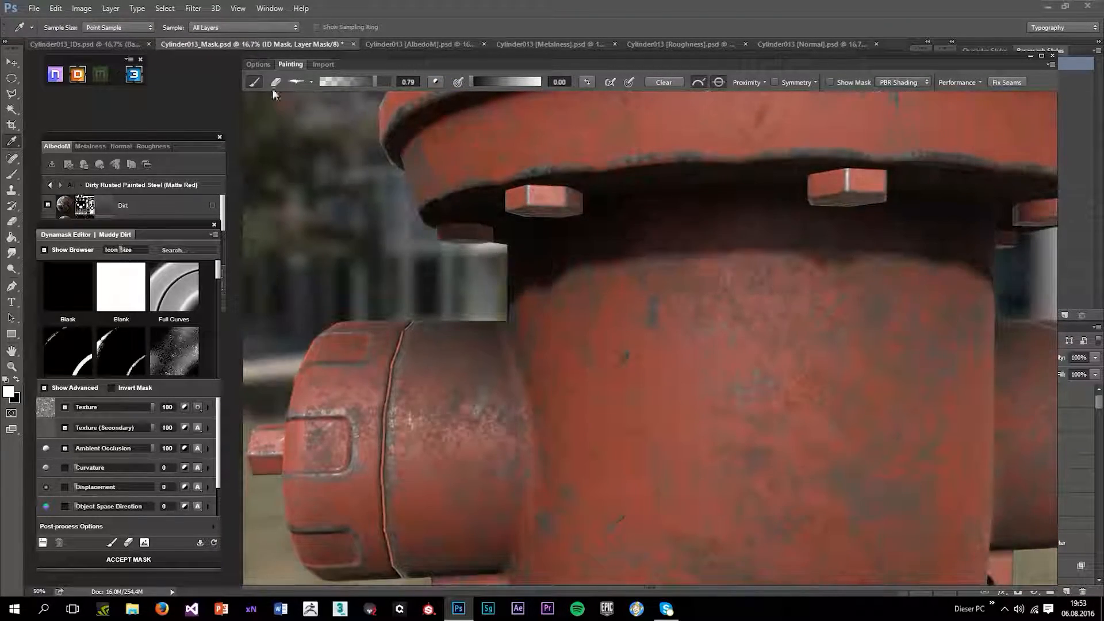
left_click(258, 65)
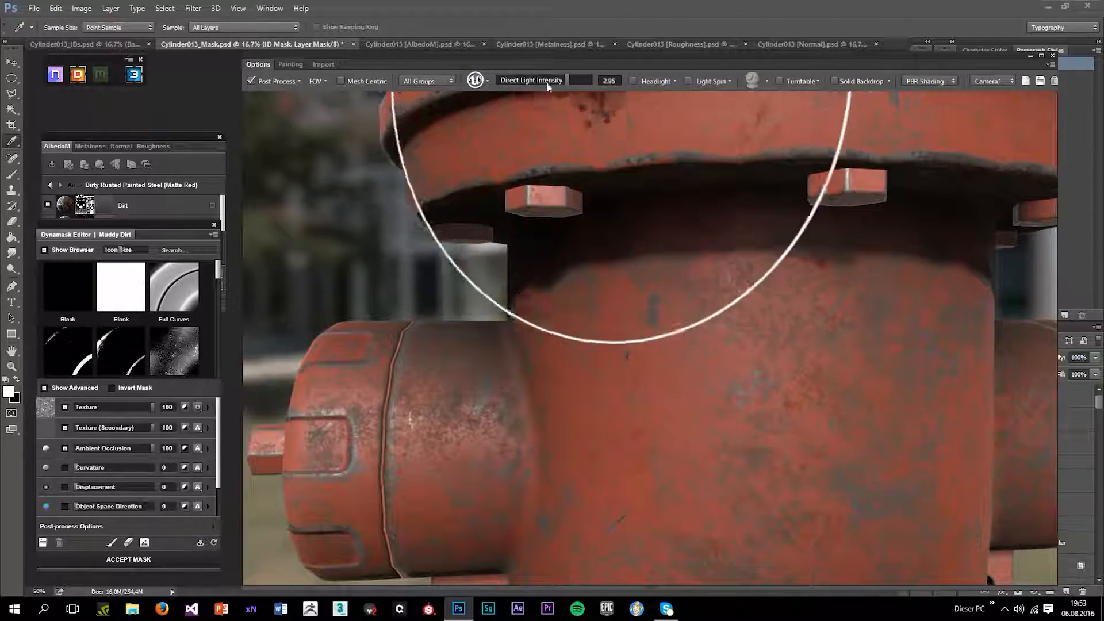
left_click(633, 81)
left_click_drag(746, 244, 743, 191)
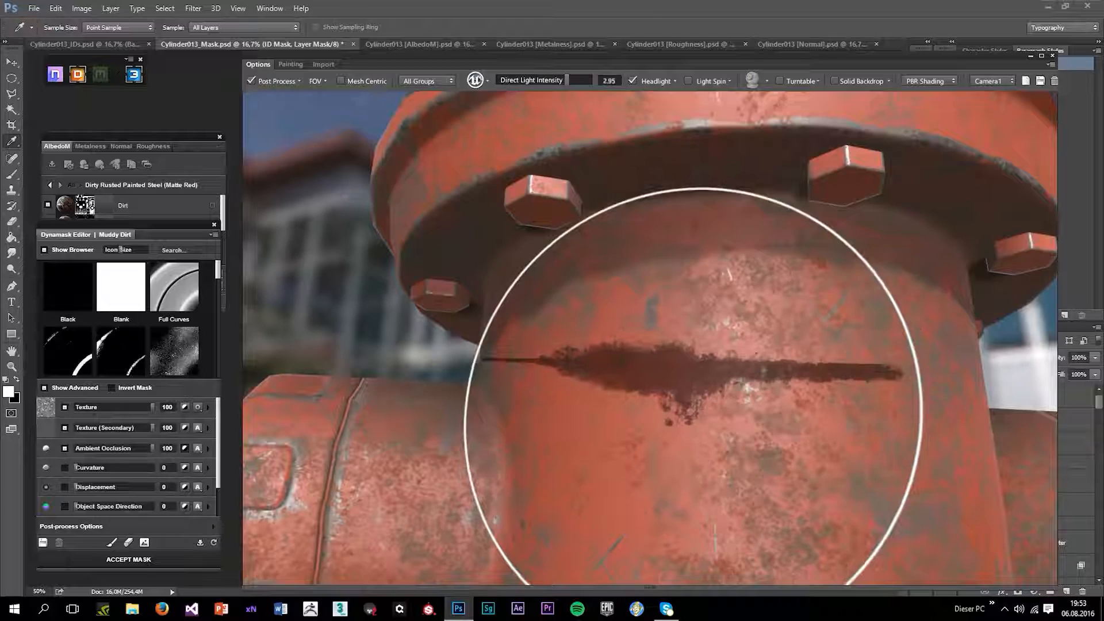
- Set the brush's paint value to 1.00 and, with the mask displayed, paint leakage stains around the neck directly below the flange
left_click(290, 63)
left_click(588, 84)
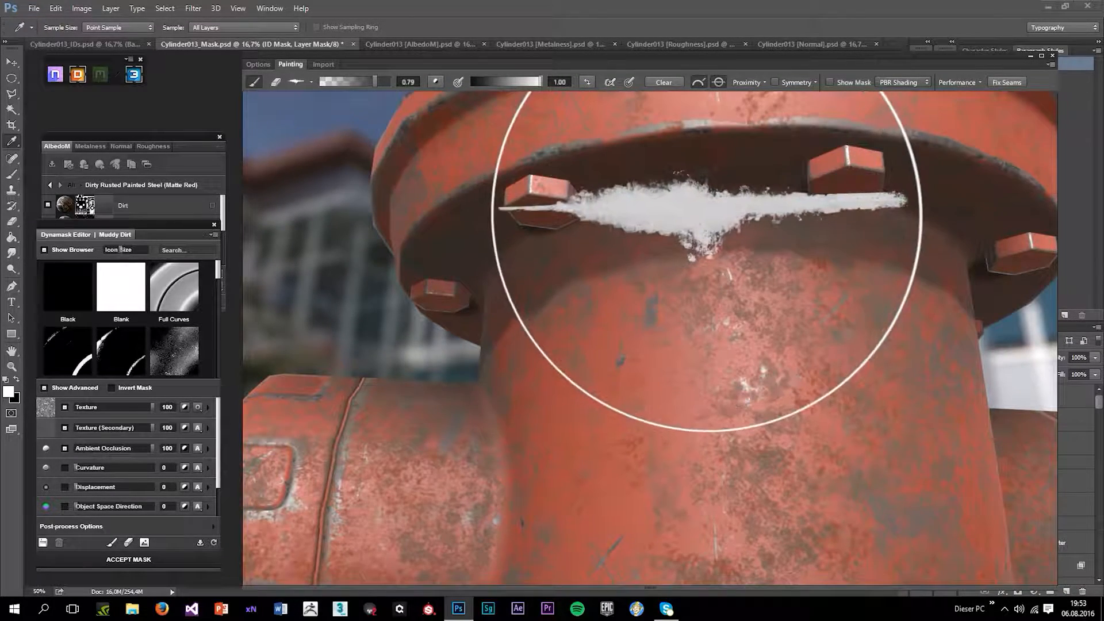
left_click_drag(723, 357, 734, 329)
key("a")
key("a")
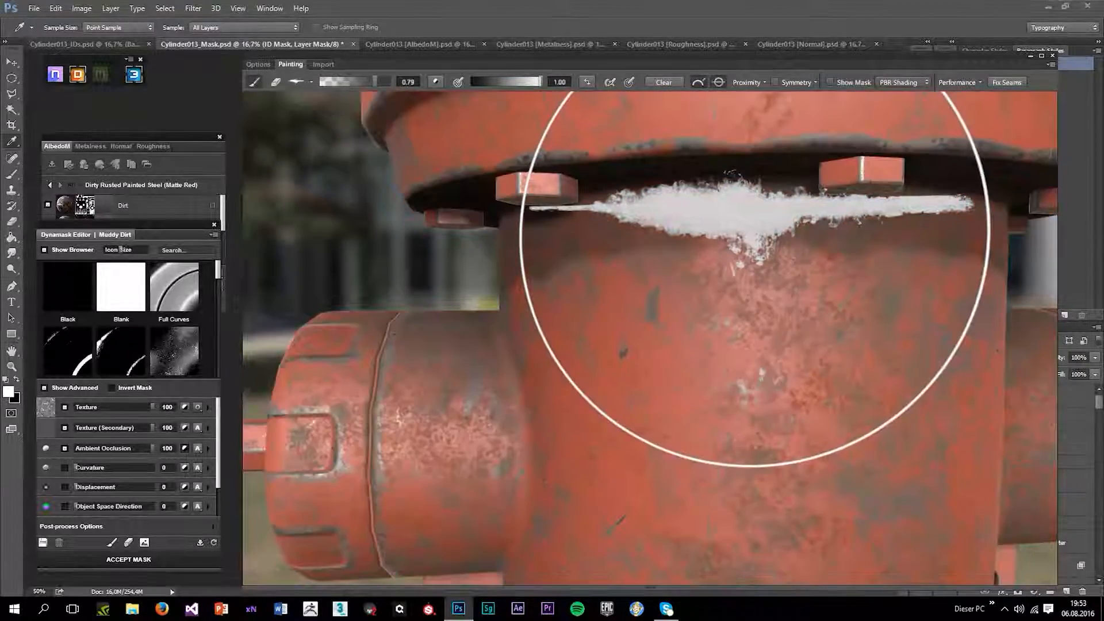
key("m")
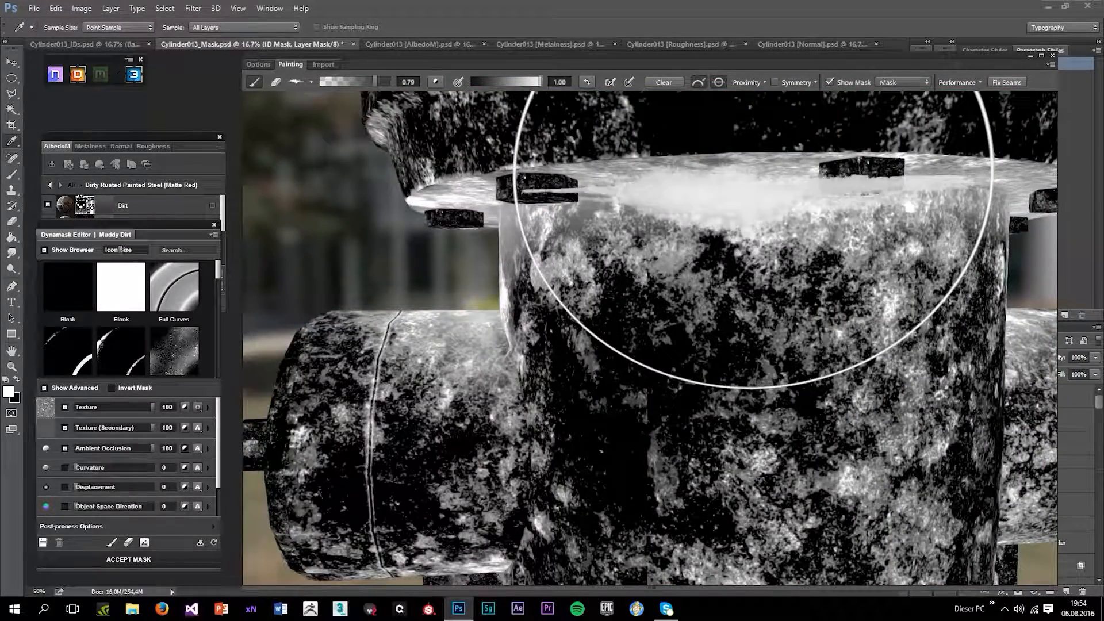
left_click_drag(793, 320, 821, 332)
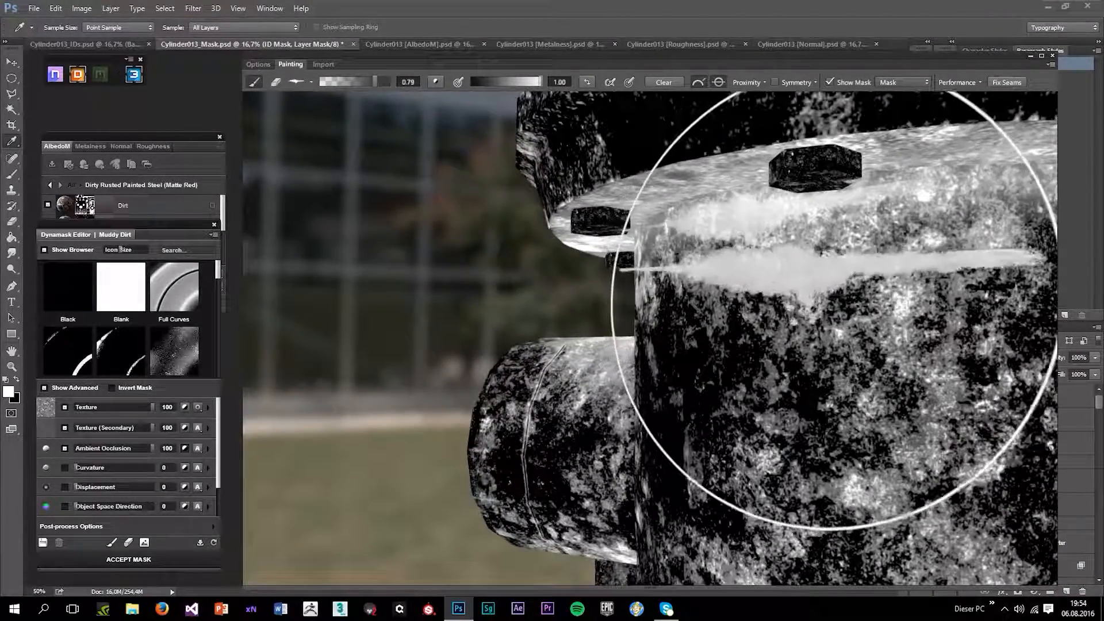
left_click_drag(837, 299, 616, 329)
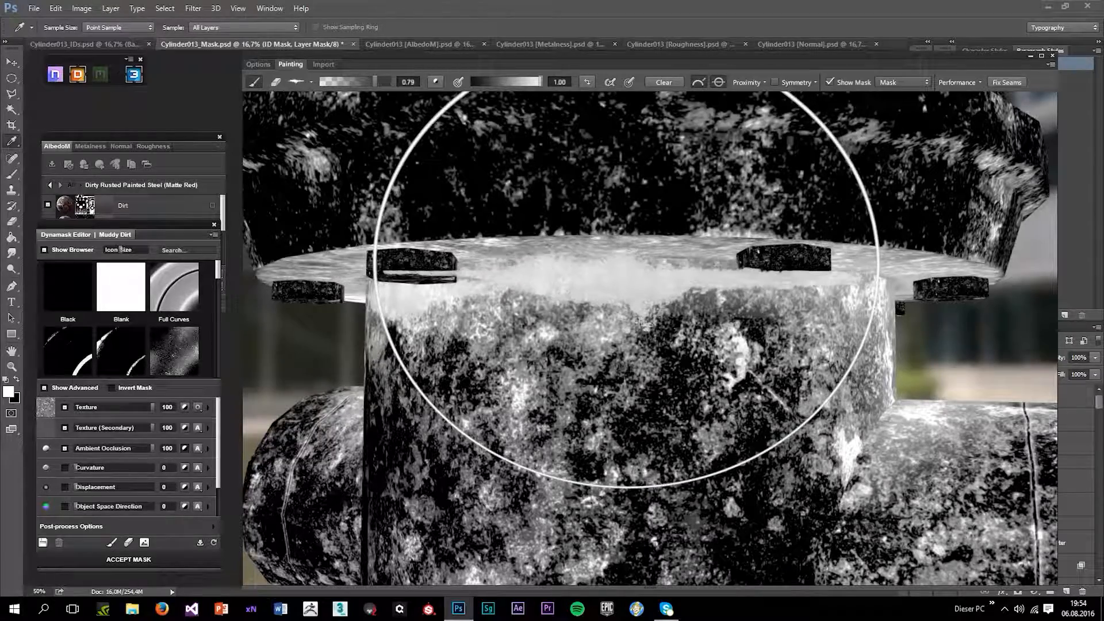
mouse_move(626, 395)
left_mouse_down()
mouse_move(630, 380)
mouse_move(629, 389)
left_mouse_up()
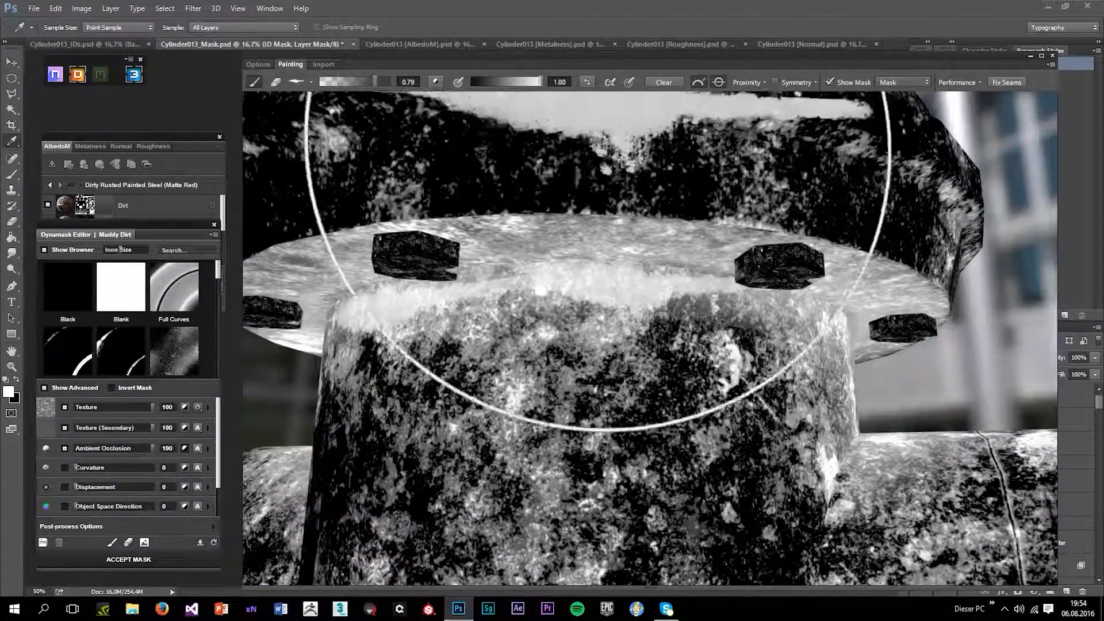
- Switch to the eighth Leakage brush and paint dripping streaks around the neck in the displayed mask
left_click(297, 84)
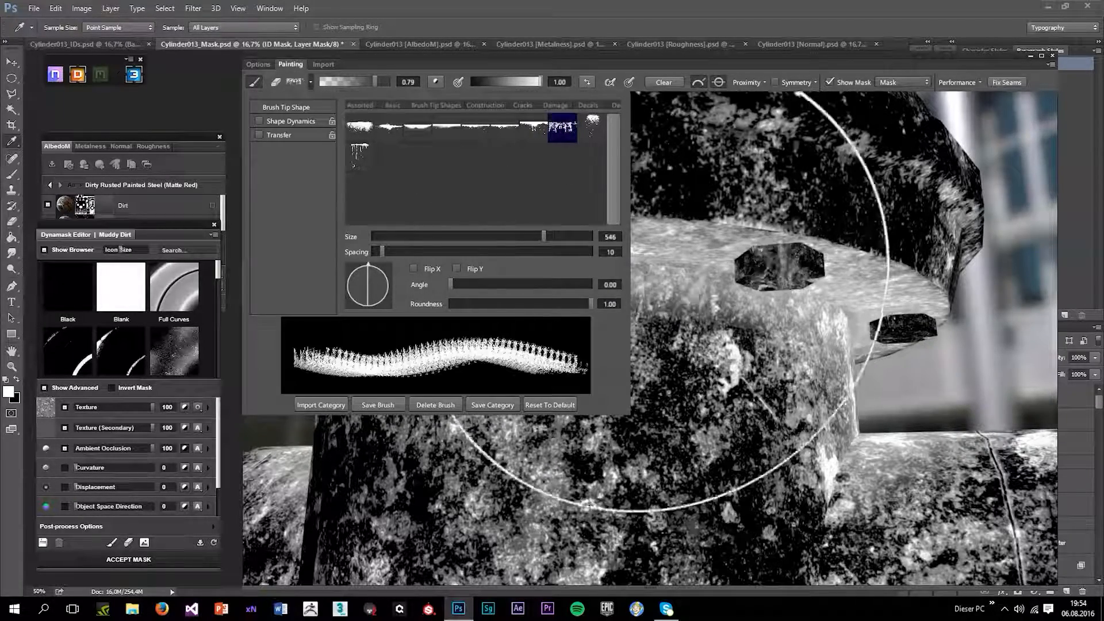
left_click(637, 361)
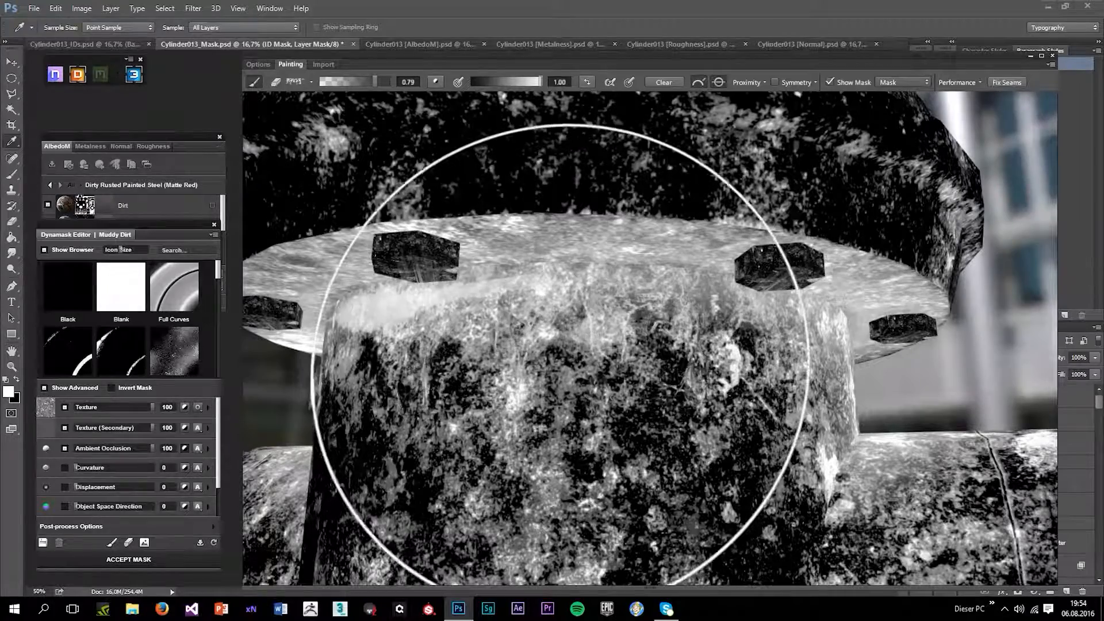
mouse_move(573, 466)
left_mouse_down()
mouse_move(586, 485)
mouse_move(643, 500)
mouse_move(661, 449)
left_mouse_up()
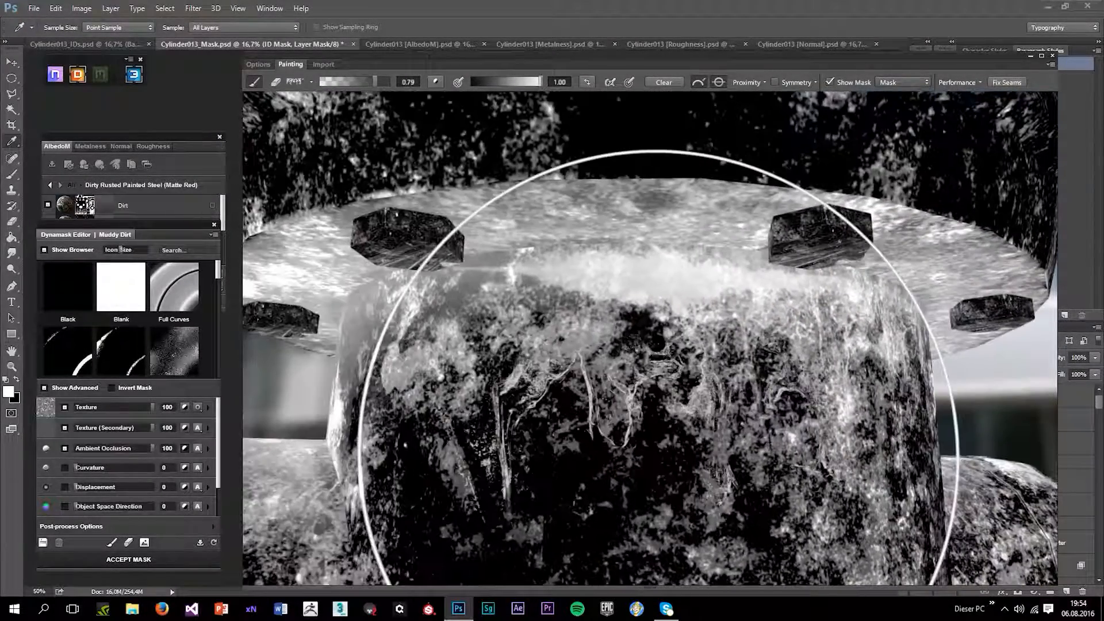
scroll(630, 402, "down", 5)
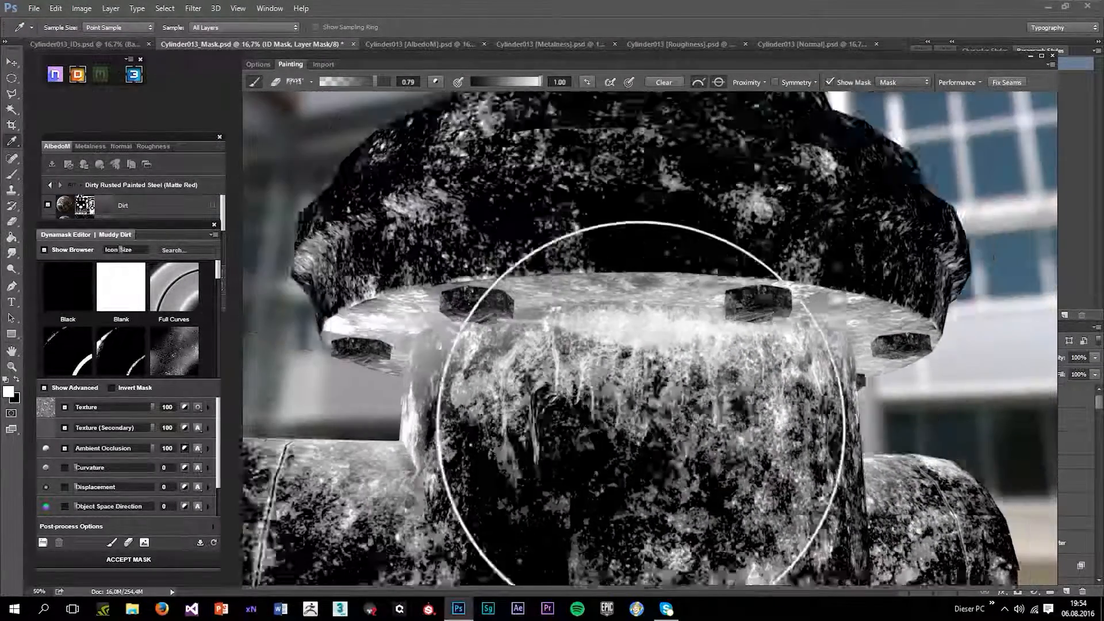
- Hide the mask and paint drip streaks on the hydrant's body beside and below the small nozzle in PBR Shading
key("c")
key("m")
scroll(898, 308, "down", 1)
scroll(897, 308, "down", 2)
mouse_move(897, 308)
left_mouse_down()
mouse_move(809, 426)
mouse_move(890, 402)
mouse_move(892, 382)
mouse_move(665, 387)
mouse_move(705, 406)
left_mouse_up()
scroll(663, 387, "up", 3)
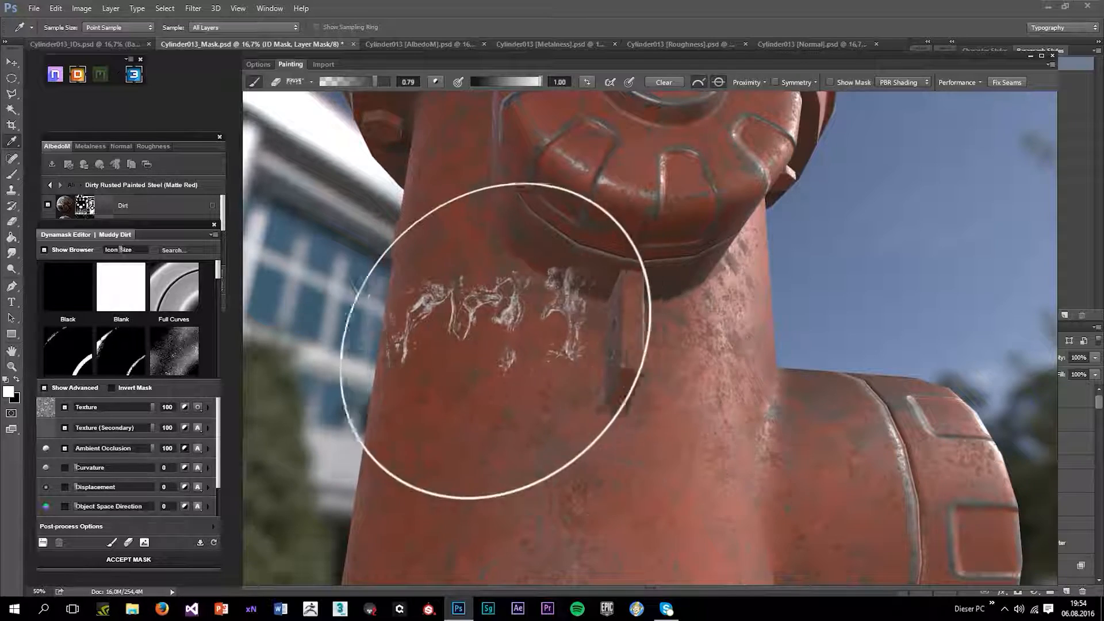
left_click_drag(443, 329, 505, 358)
- Thin out the streaks around the small nozzle and its bracket with the eraser, and switch back to the brush
key("e")
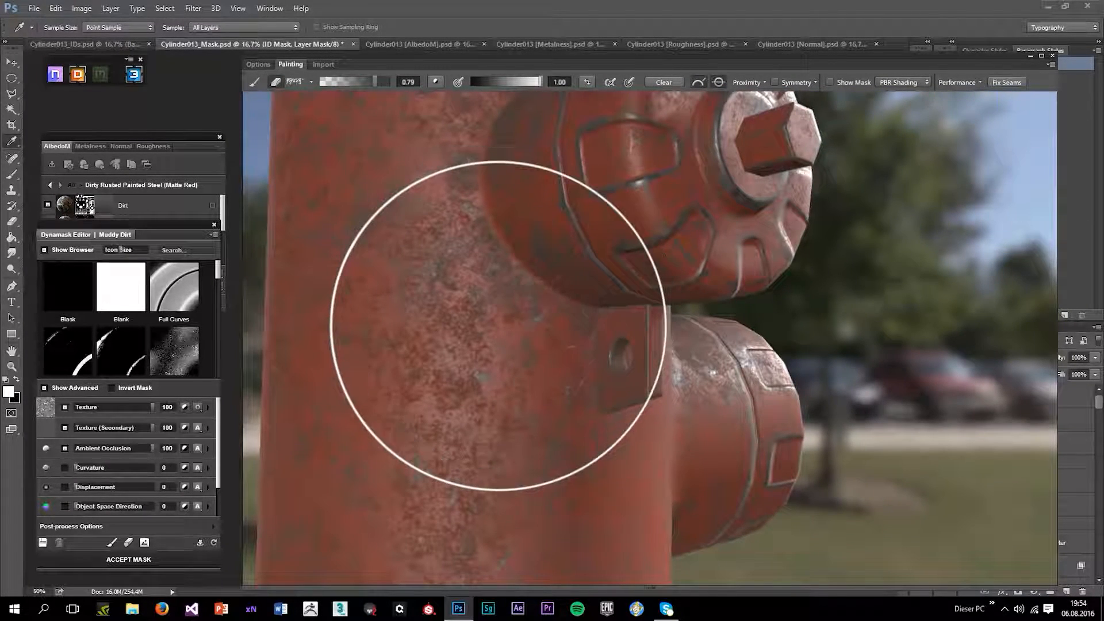
left_click_drag(518, 432, 585, 430)
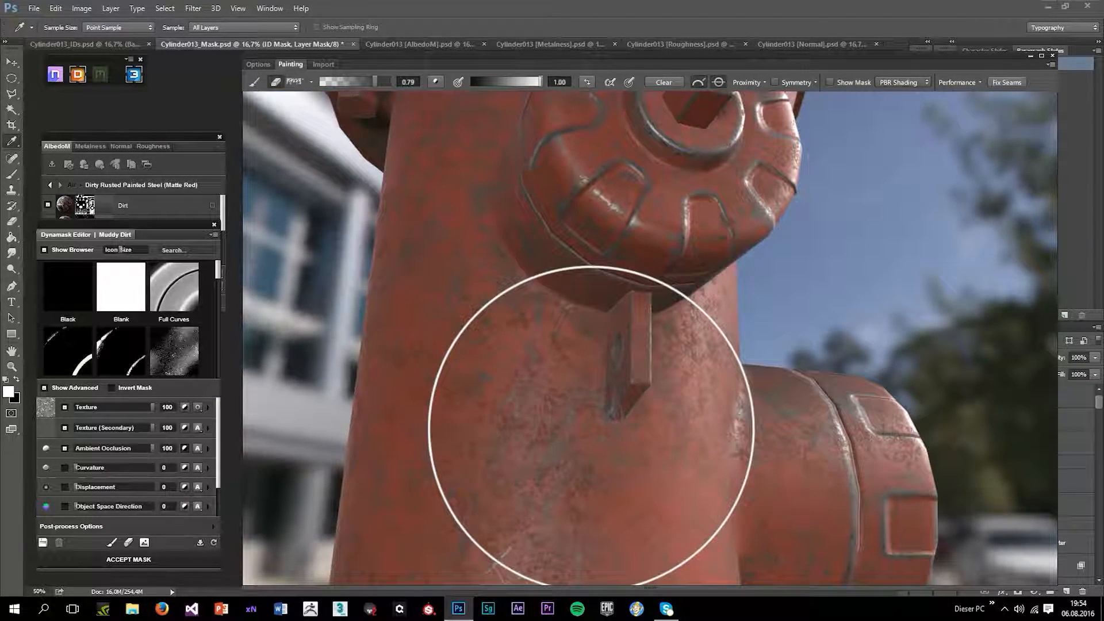
left_click_drag(875, 419, 774, 446)
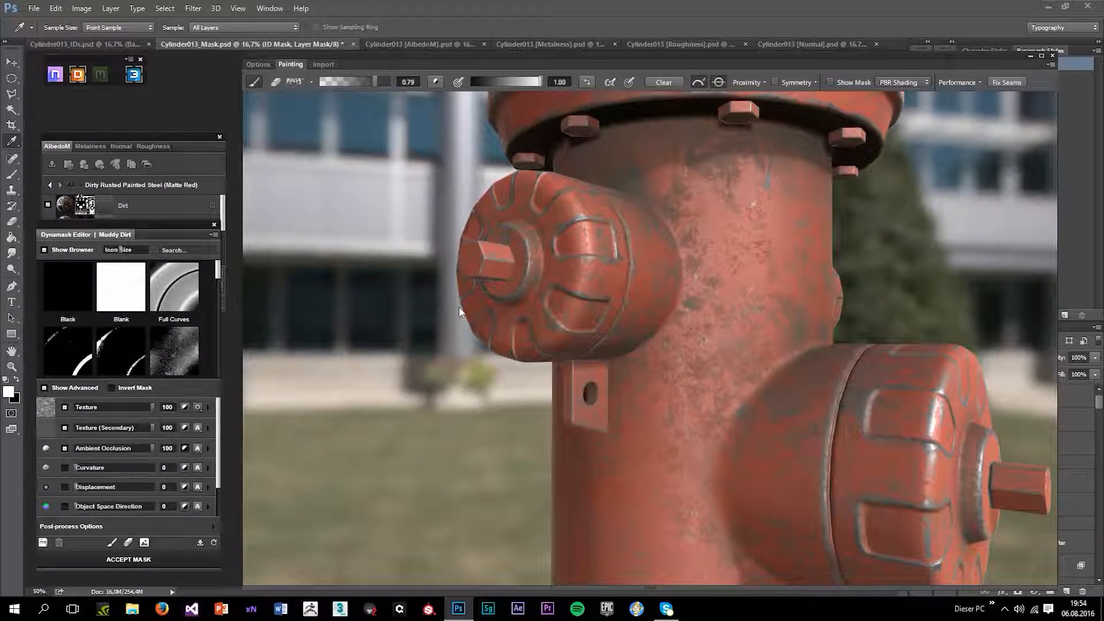
key("e")
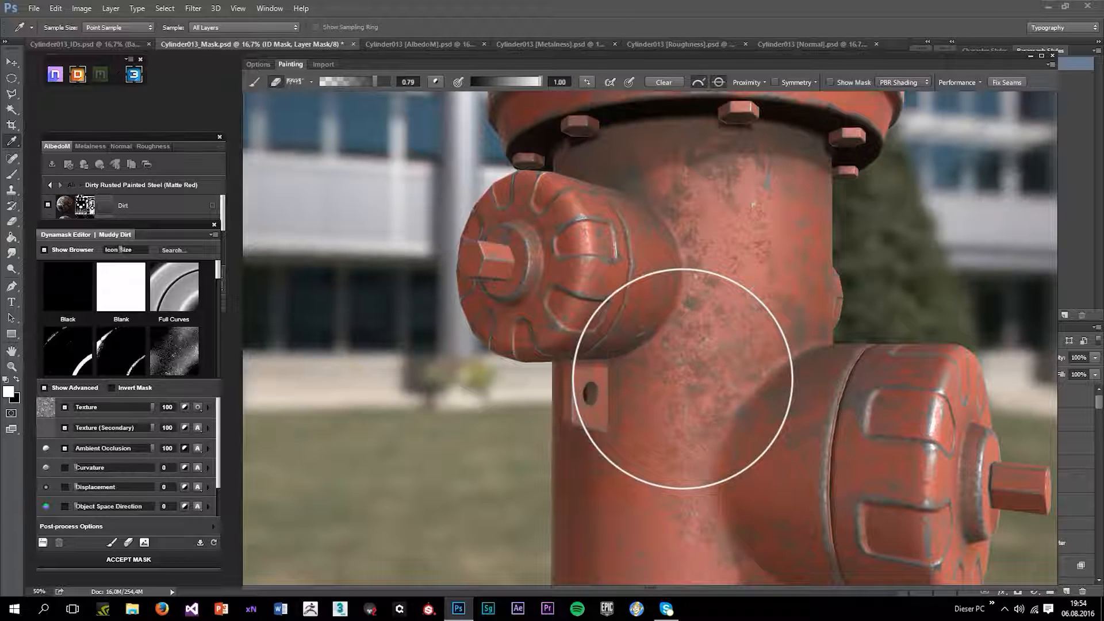
left_click(254, 84)
mouse_move(805, 470)
left_mouse_down()
mouse_move(840, 448)
mouse_move(865, 457)
left_mouse_up()
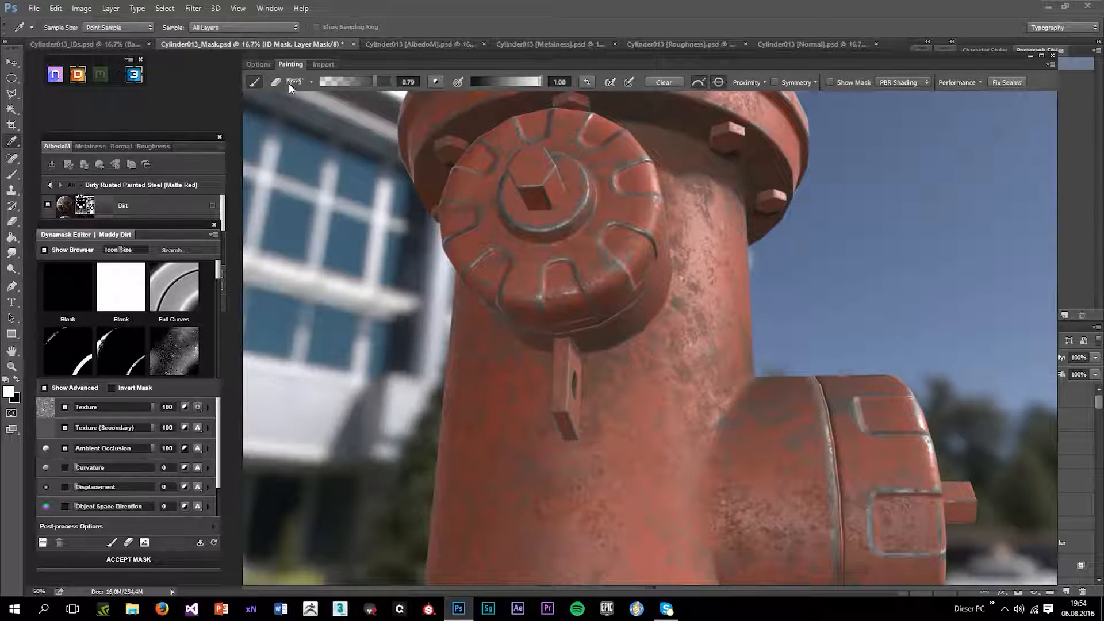
- Choose the ninth Leakage brush at size 546, spacing 10 and angle 0.00
left_click(291, 85)
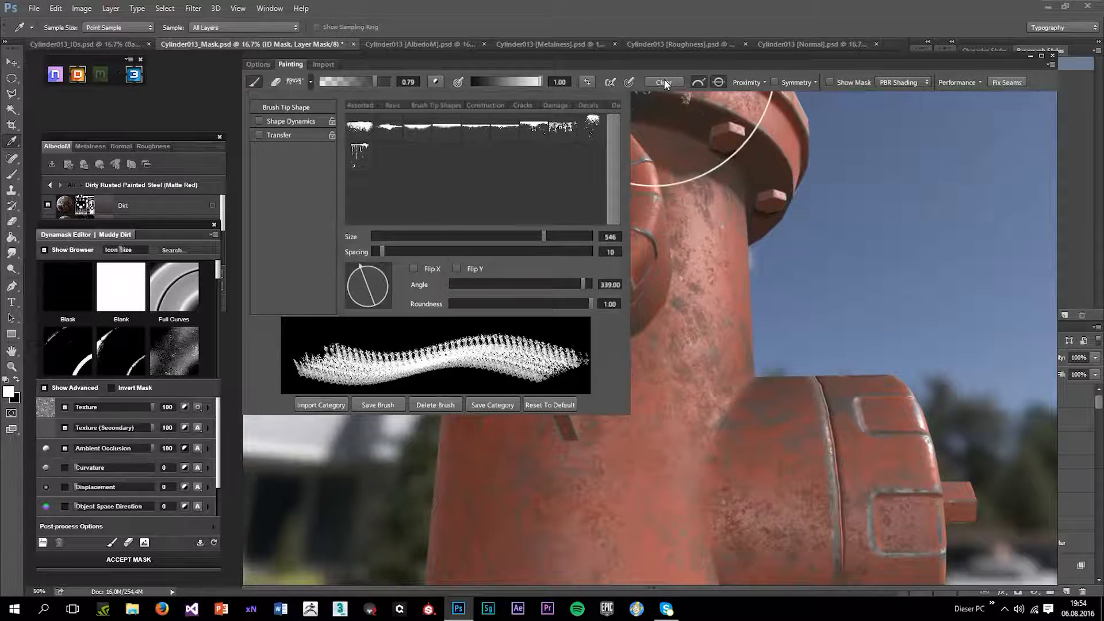
left_click(784, 305)
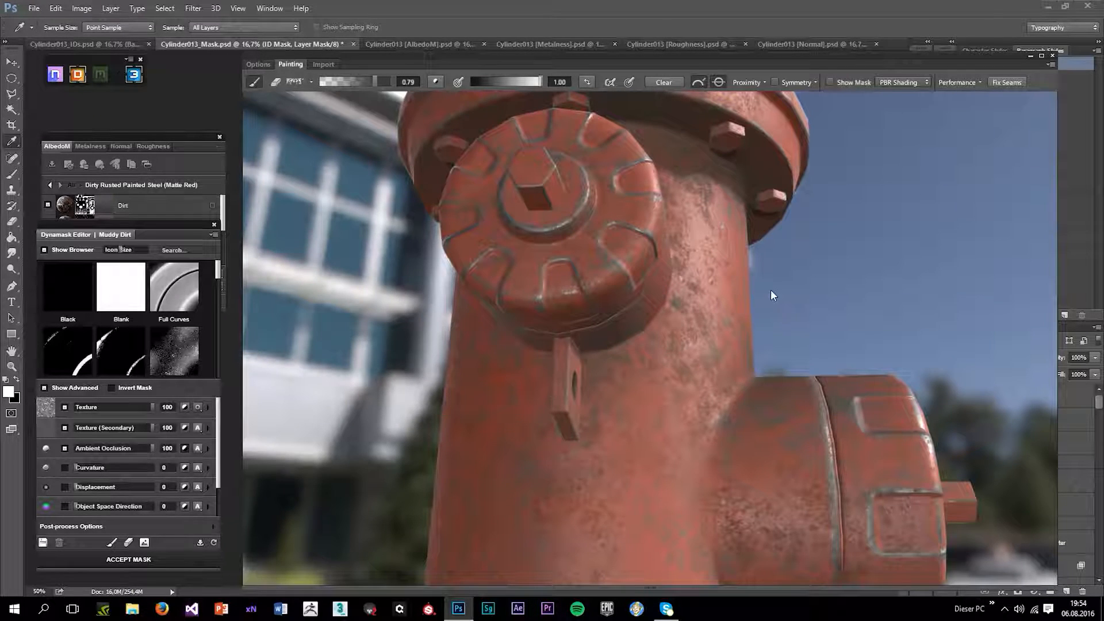
left_click(294, 83)
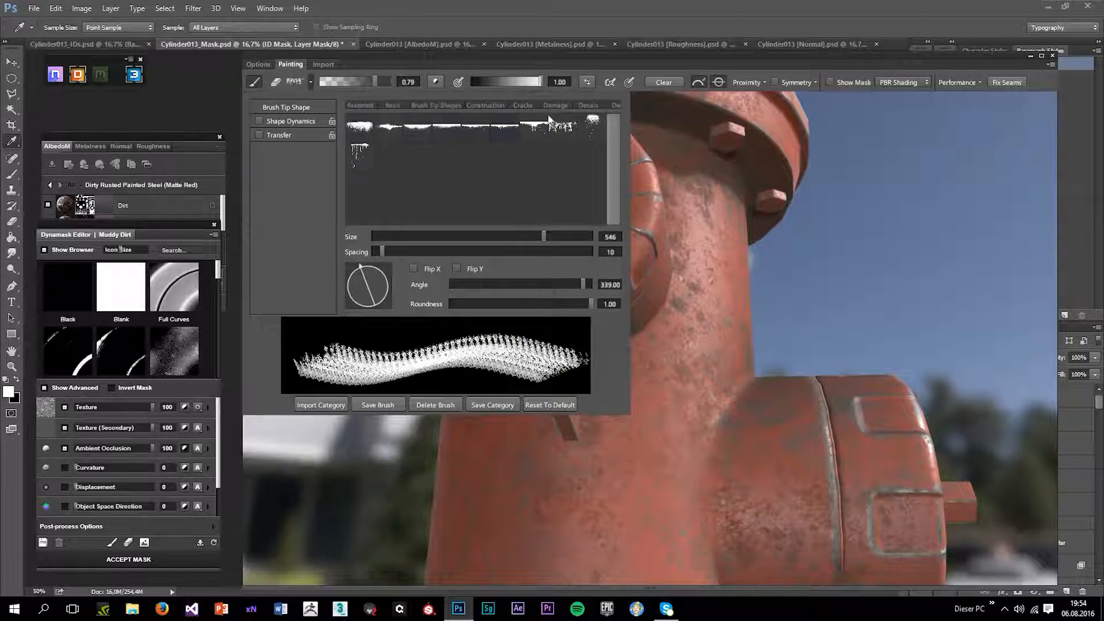
left_click(599, 132)
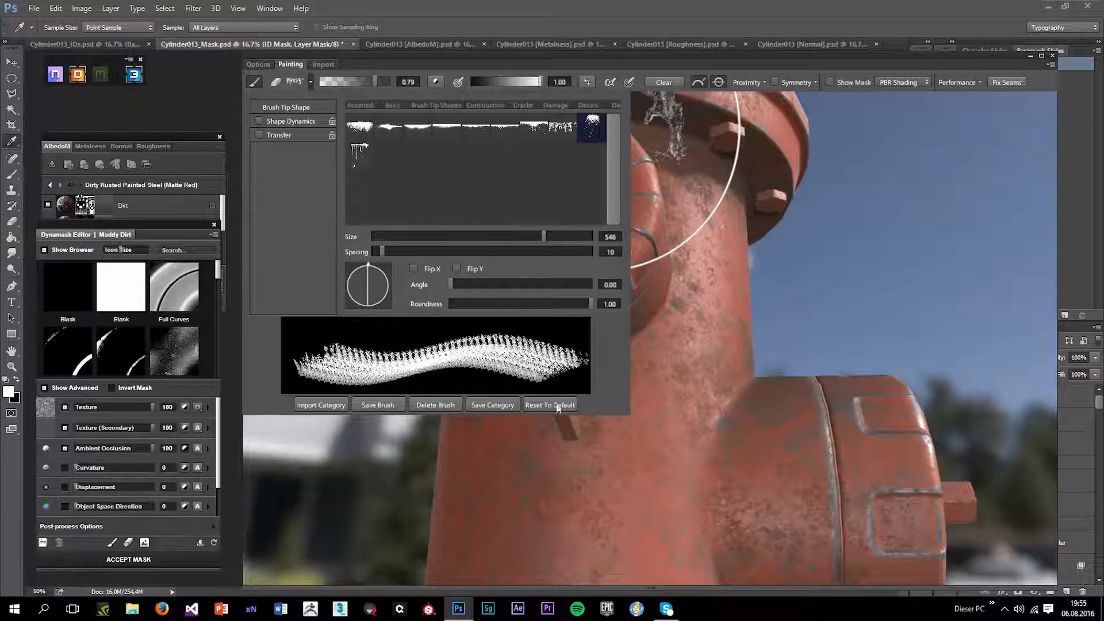
- Paint speckled leakage dirt on the neck just under the flange and on the body between the nozzles
scroll(707, 299, "down", 3)
mouse_move(796, 230)
left_mouse_down()
mouse_move(767, 313)
mouse_move(748, 310)
left_mouse_up()
scroll(692, 280, "up", 4)
scroll(692, 279, "up", 4)
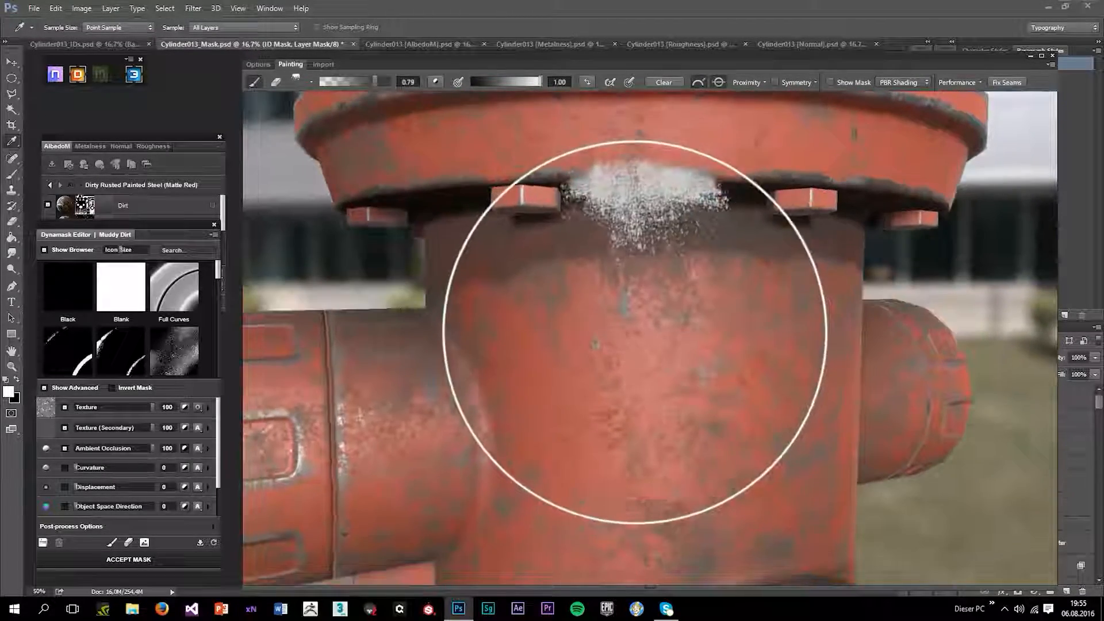
scroll(759, 552, "down", 5)
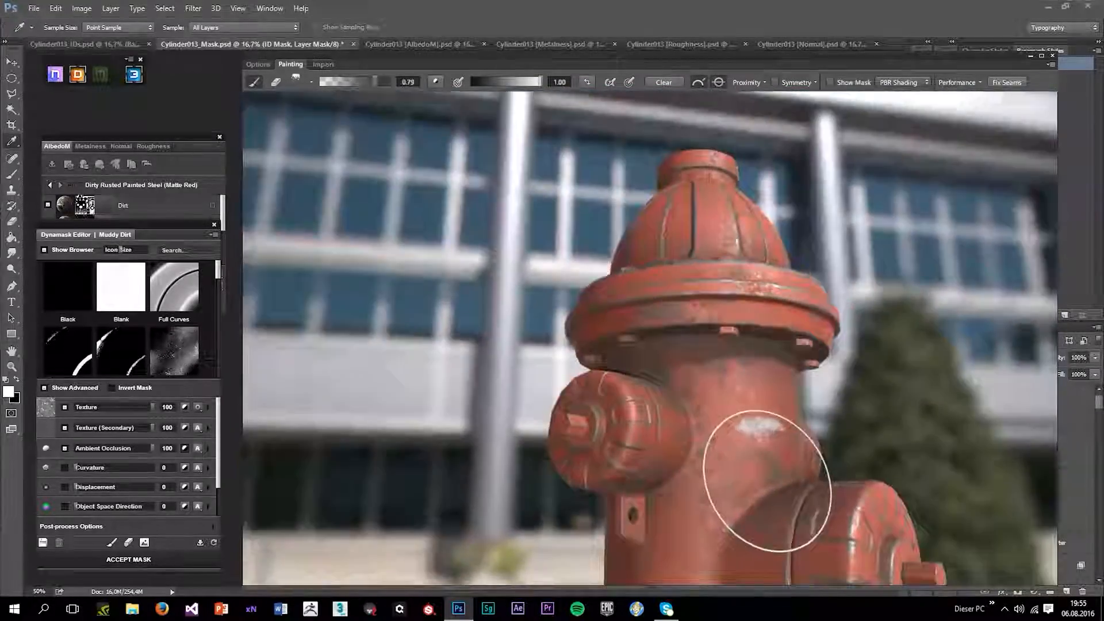
mouse_move(767, 481)
left_mouse_down()
mouse_move(788, 470)
mouse_move(757, 337)
left_mouse_up()
scroll(757, 337, "up", 5)
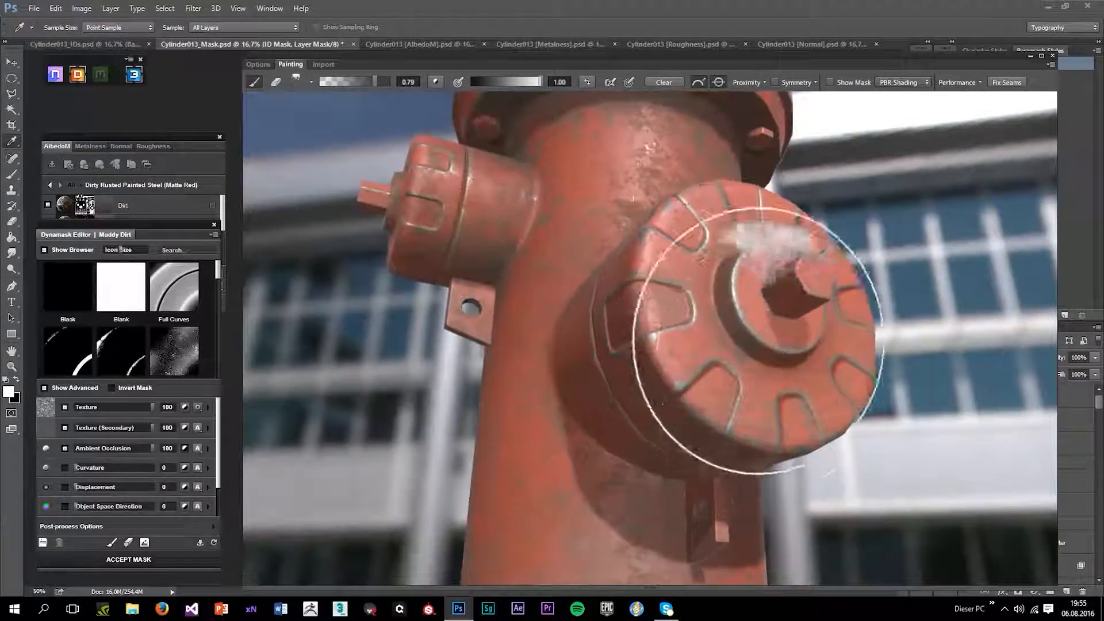
- Stamp leakage dirt on the large nozzle's cap and on the body beneath it
left_click_drag(780, 375, 740, 432)
left_click(760, 441)
left_click(765, 578)
left_click(757, 475)
left_click(837, 579)
scroll(847, 438, "down", 5)
left_click_drag(848, 421, 811, 506)
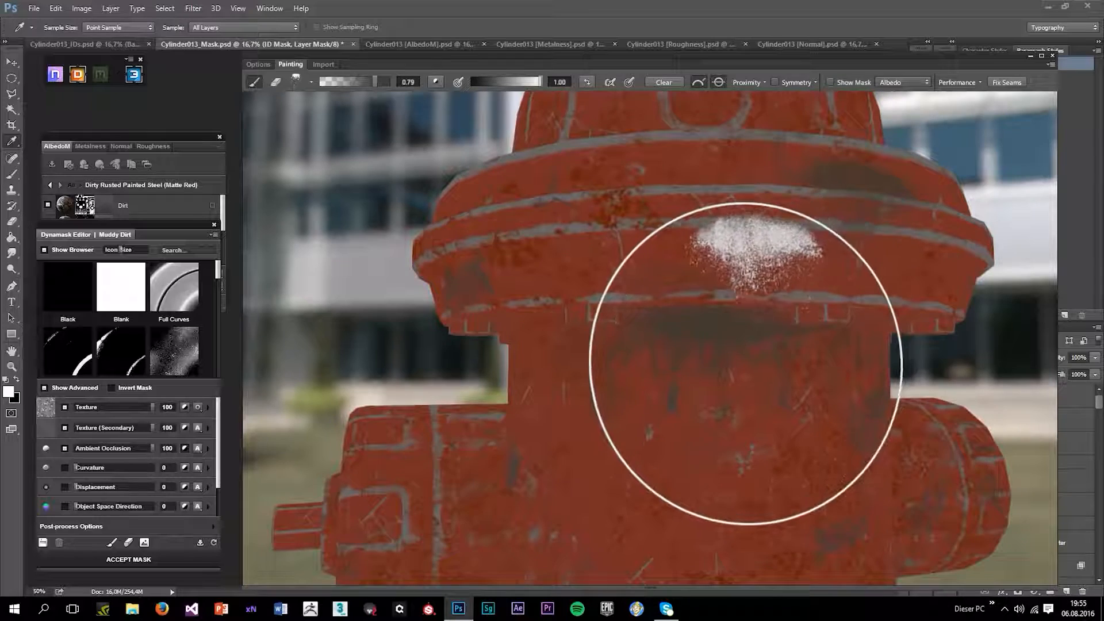
- Brush leakage dirt onto the flange's rim and the surfaces near its bolts, checking it in Albedo and PBR Shading views
mouse_move(715, 241)
left_mouse_down()
mouse_move(749, 284)
mouse_move(762, 402)
mouse_move(796, 403)
left_mouse_up()
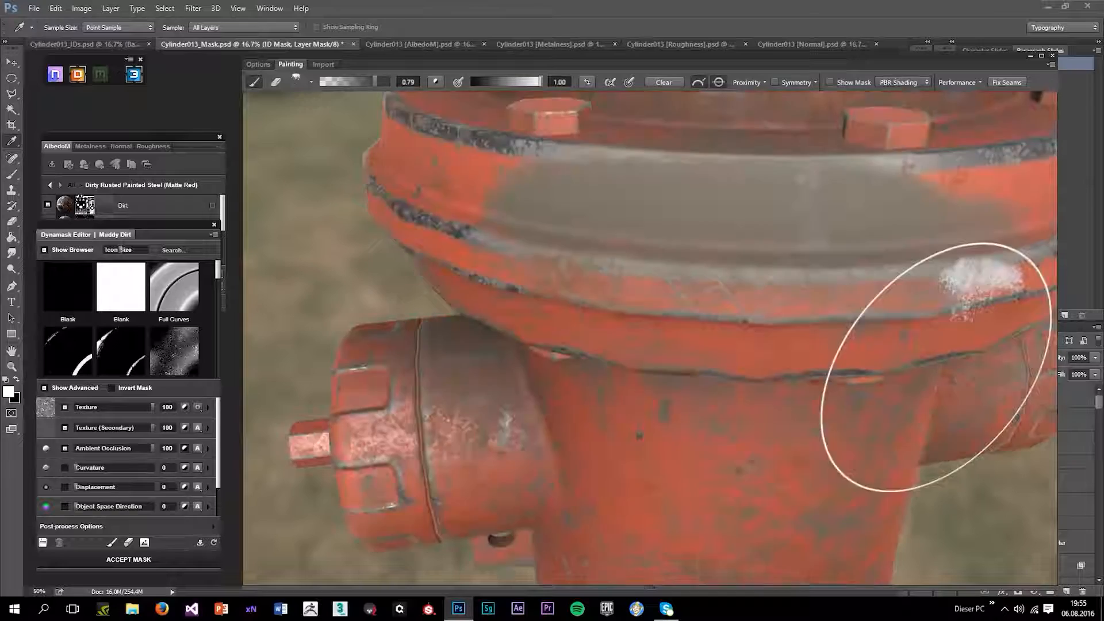
mouse_move(937, 345)
left_mouse_down()
mouse_move(939, 382)
mouse_move(873, 463)
left_mouse_up()
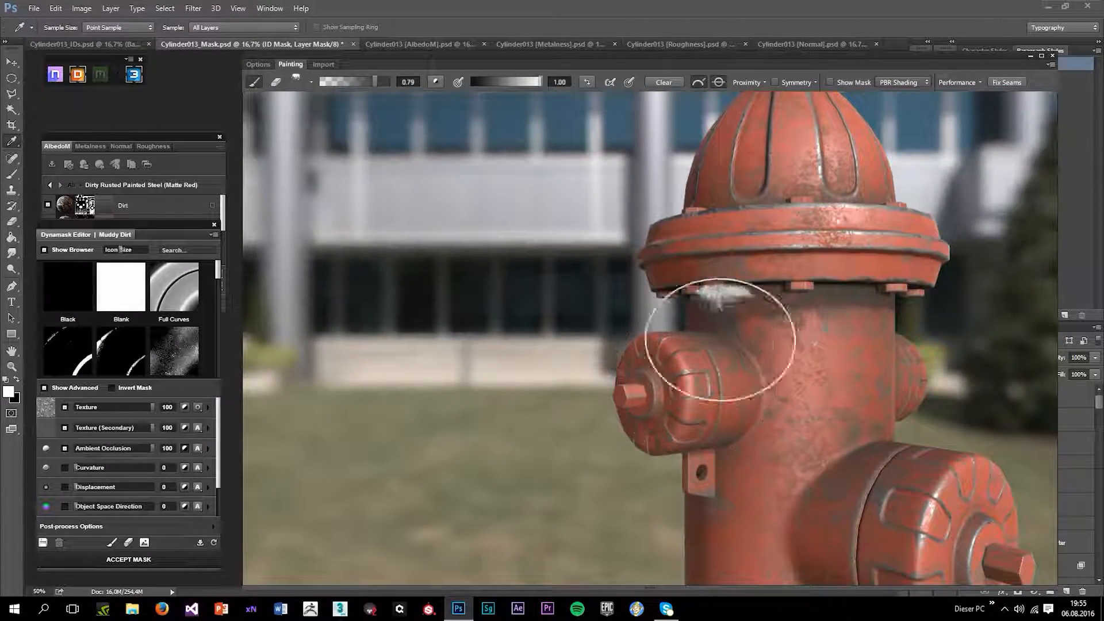
scroll(826, 330, "up", 4)
mouse_move(826, 330)
left_mouse_down()
mouse_move(796, 278)
mouse_move(726, 472)
left_mouse_up()
scroll(656, 558, "up", 1)
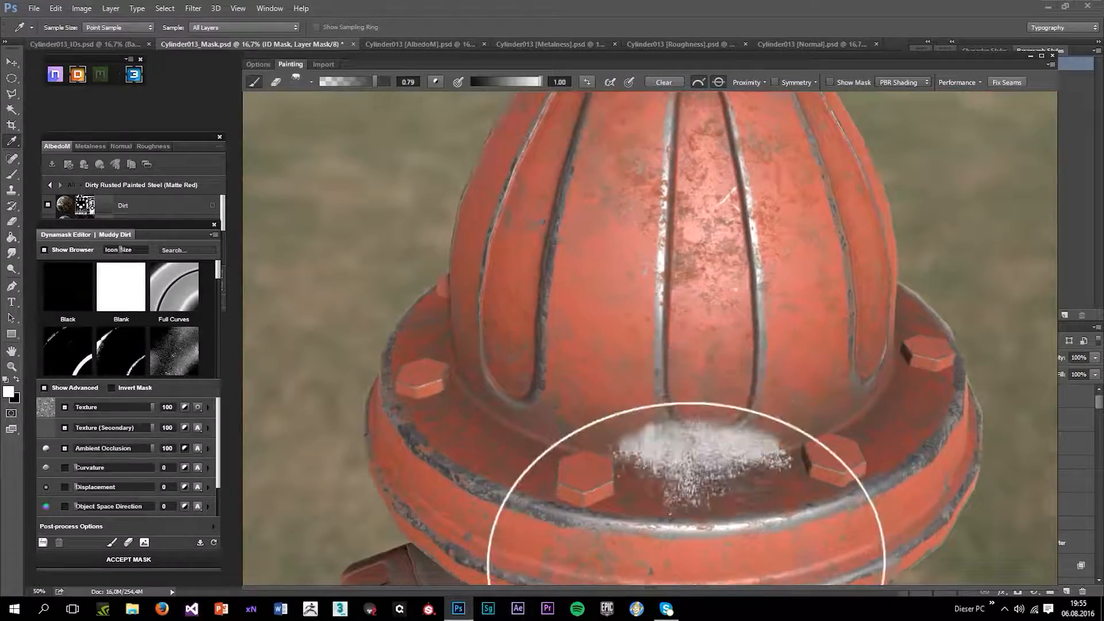
- Examine the painted dirt on the whole hydrant from several sides, from above and from a distance
scroll(670, 443, "down", 5)
scroll(736, 296, "down", 3)
left_click_drag(667, 431, 900, 321)
scroll(757, 525, "down", 5)
mouse_move(757, 525)
left_mouse_down()
mouse_move(591, 447)
mouse_move(822, 455)
left_mouse_up()
scroll(727, 461, "up", 3)
left_click_drag(725, 462, 726, 490)
scroll(727, 496, "up", 2)
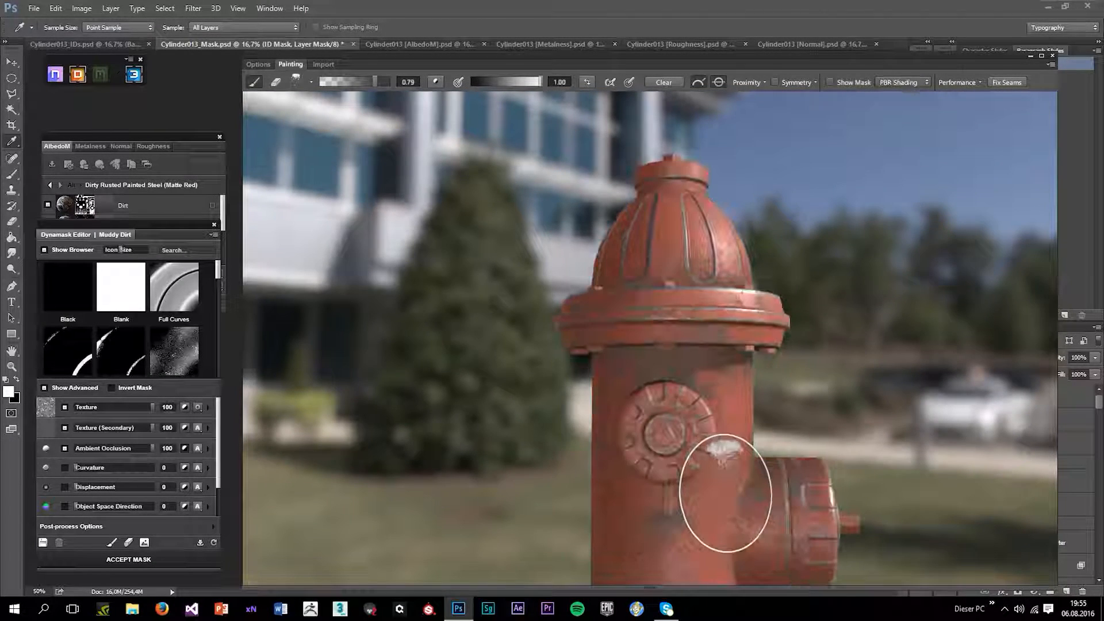
scroll(747, 483, "down", 2)
left_click_drag(786, 458, 569, 433)
scroll(587, 441, "down", 2)
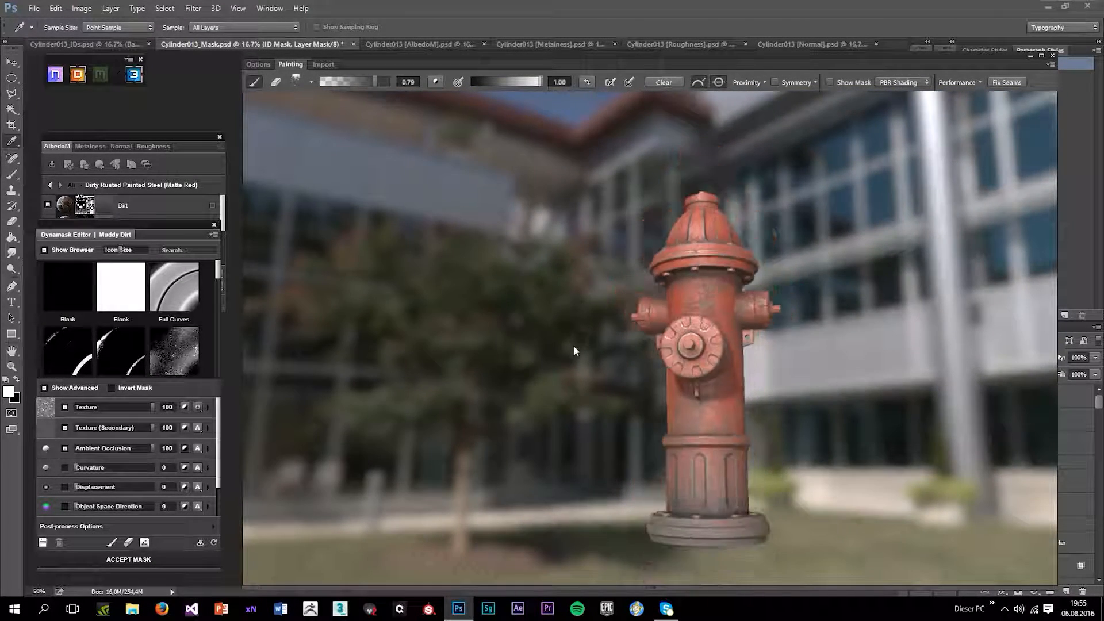
left_click_drag(574, 345, 441, 486)
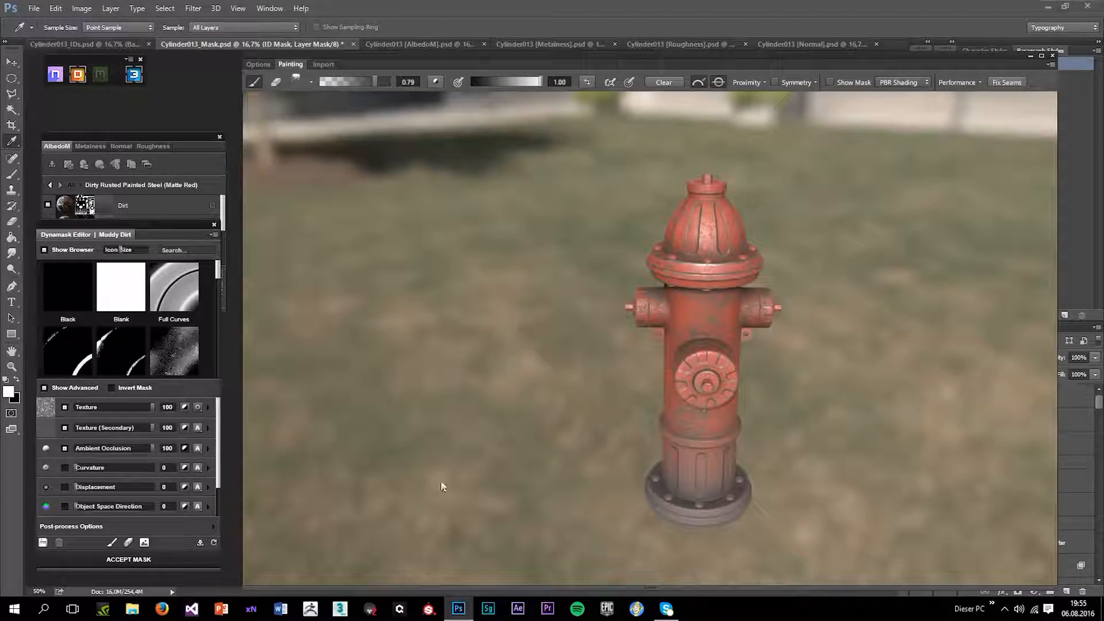
- Accept the painted Muddy Dirt mask and show the preview's baking options
left_click(184, 564)
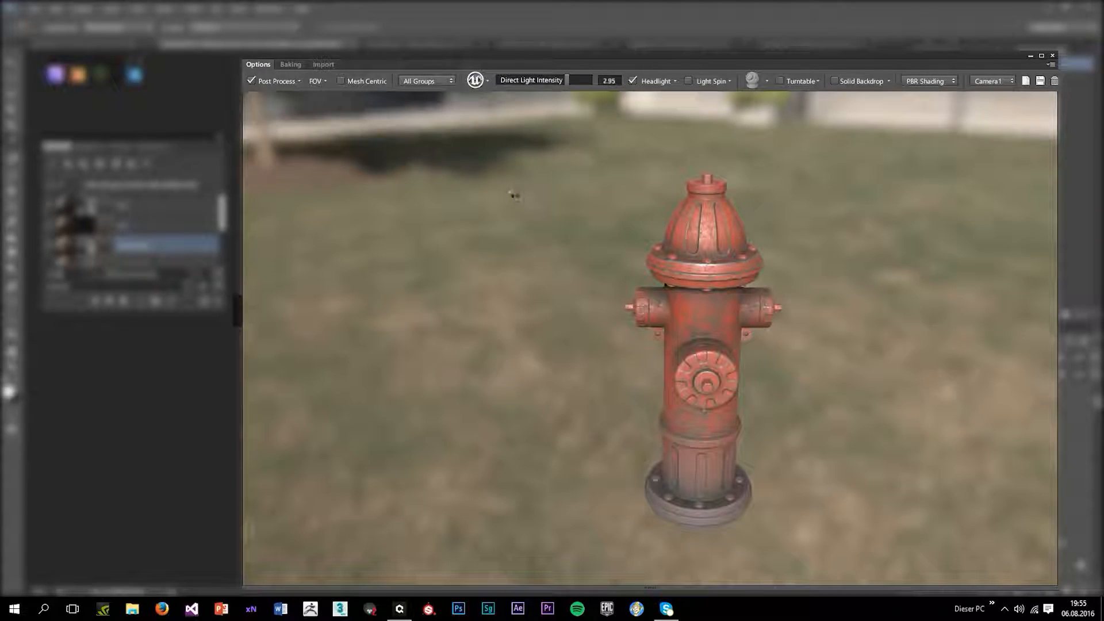
left_click(291, 62)
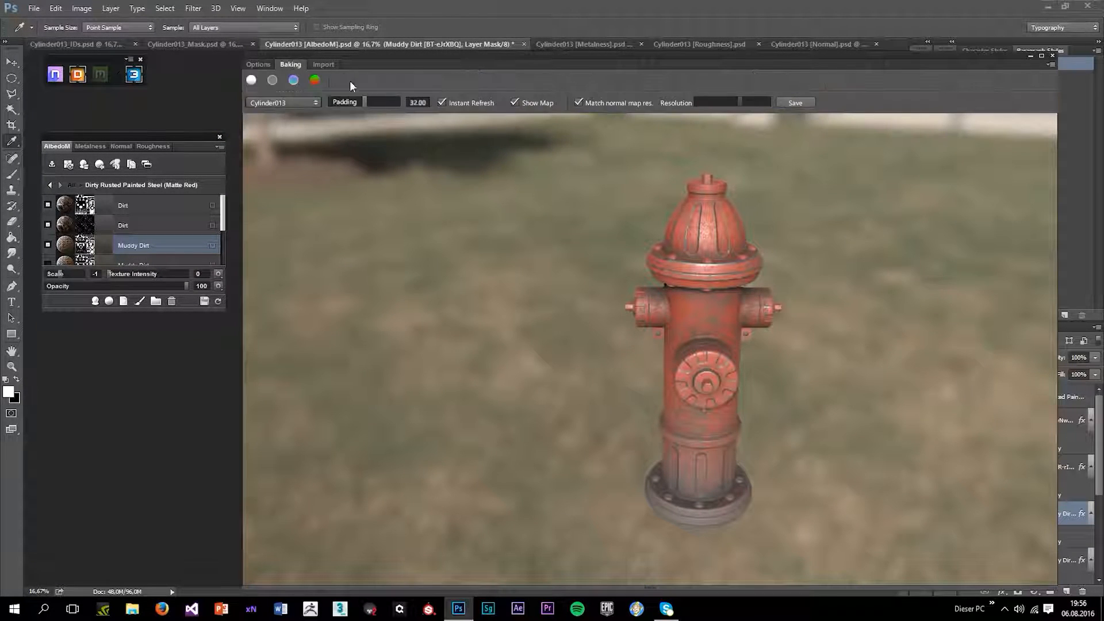
- Return to the preview's display options, turn off the headlight and set the direct light intensity to 2.95
left_click(272, 82)
left_click(253, 79)
left_click(262, 65)
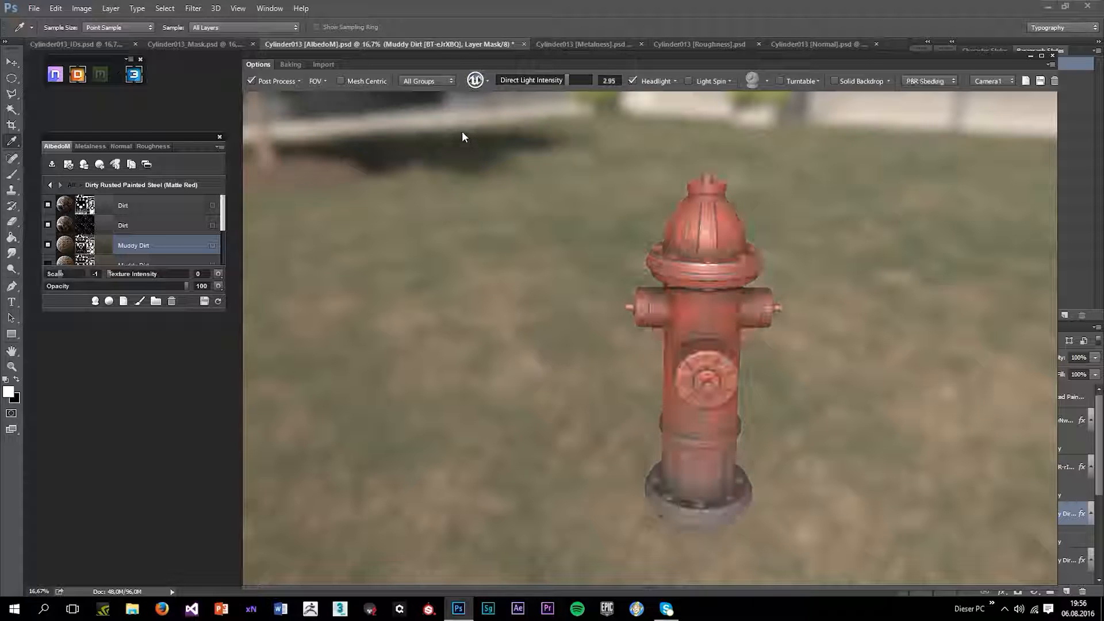
left_click(544, 85)
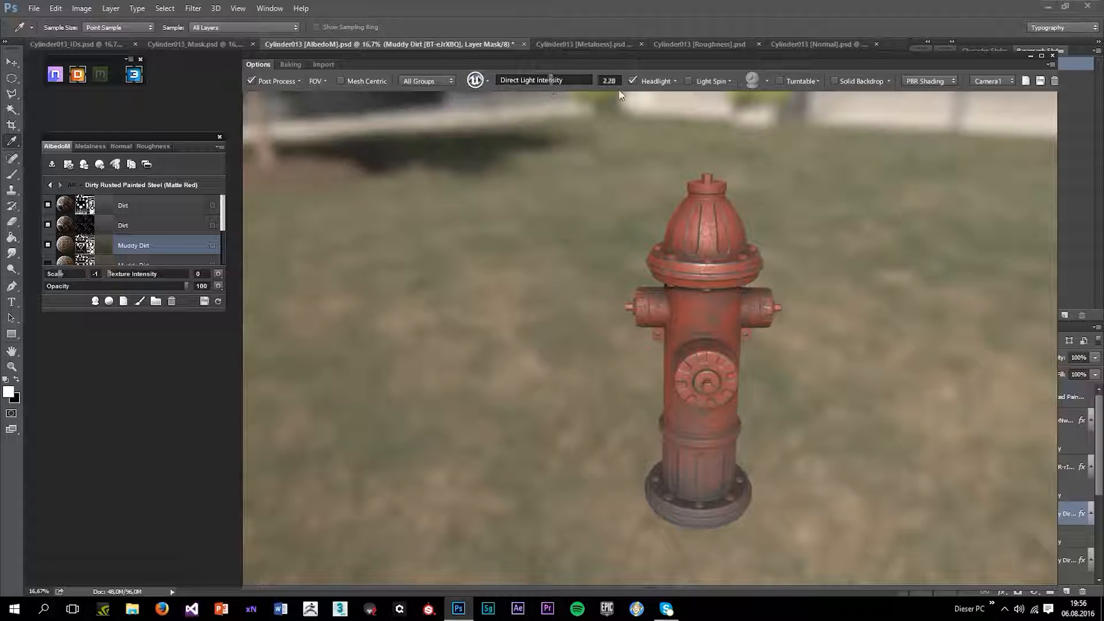
left_click(635, 84)
left_click_drag(652, 205, 645, 180)
left_click(561, 81)
left_click_drag(562, 81, 567, 81)
left_click_drag(716, 278, 654, 315)
left_click_drag(620, 254, 624, 95)
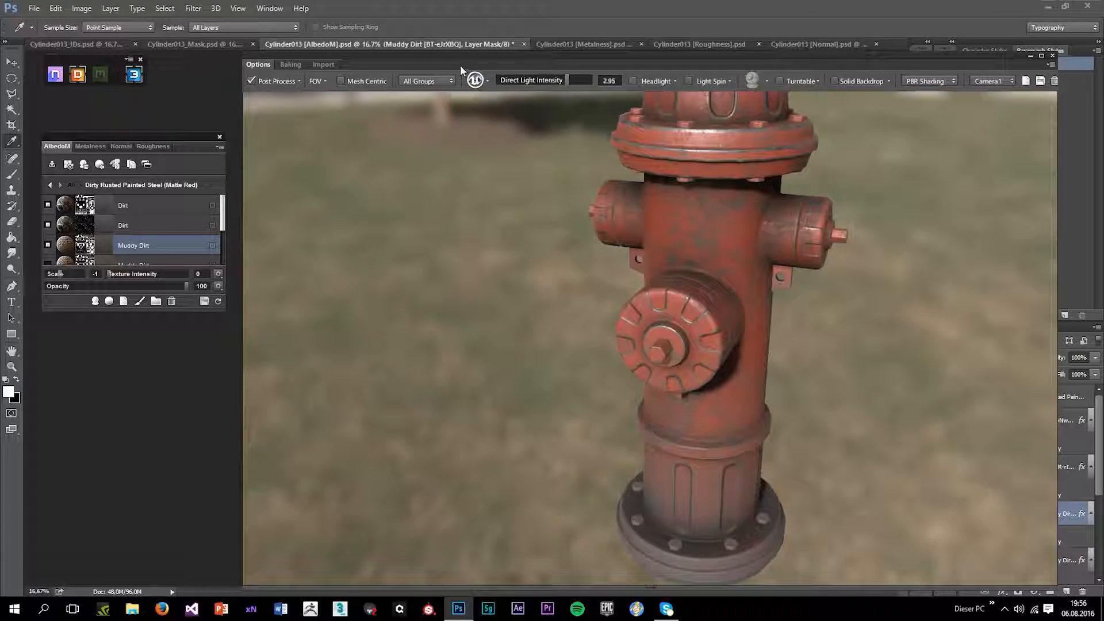
- Switch the preview's lighting to the blue-sky environment preset and lower the direct light intensity to 1.74
left_click(475, 80)
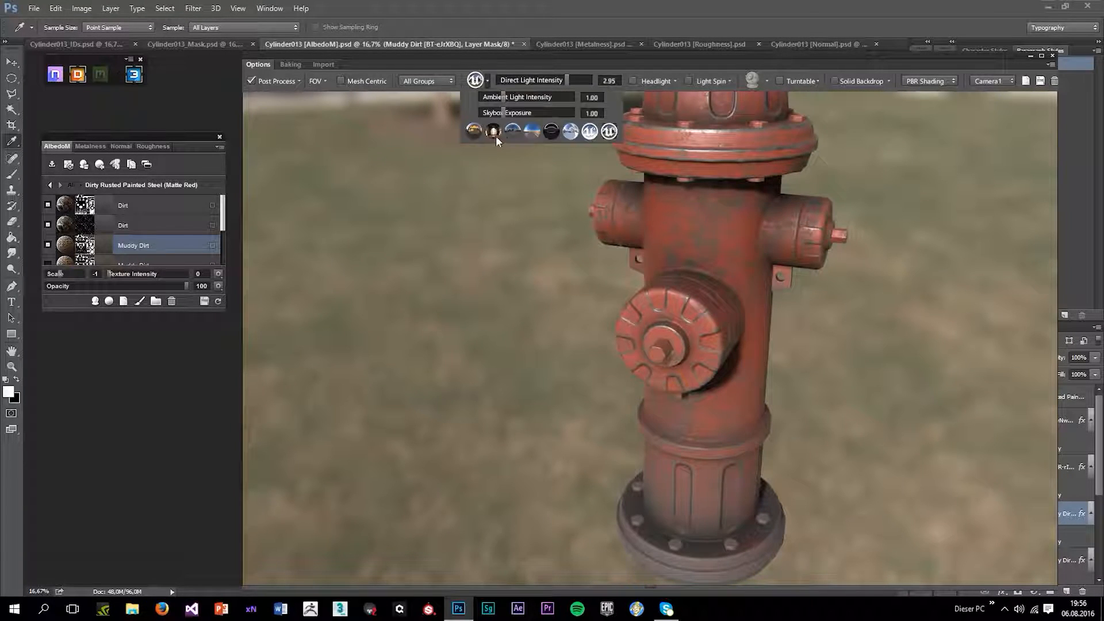
left_click(538, 131)
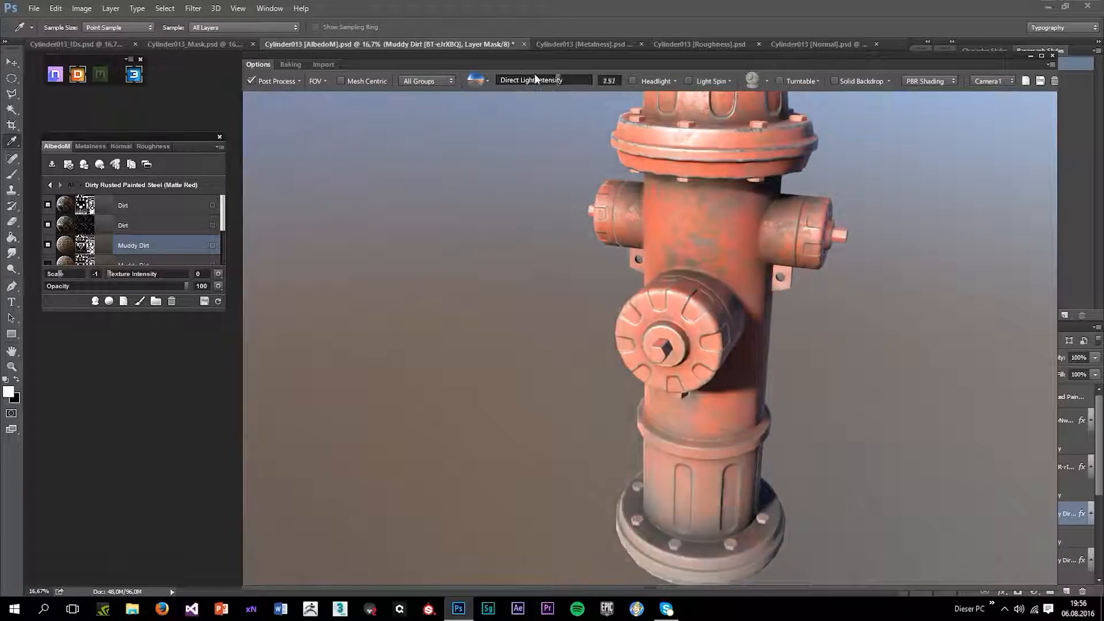
left_click_drag(536, 79, 536, 83)
left_click_drag(622, 167, 599, 280)
- Preview the hydrant under the second environment preset and switch the lighting to the first, brown preset
left_click(478, 79)
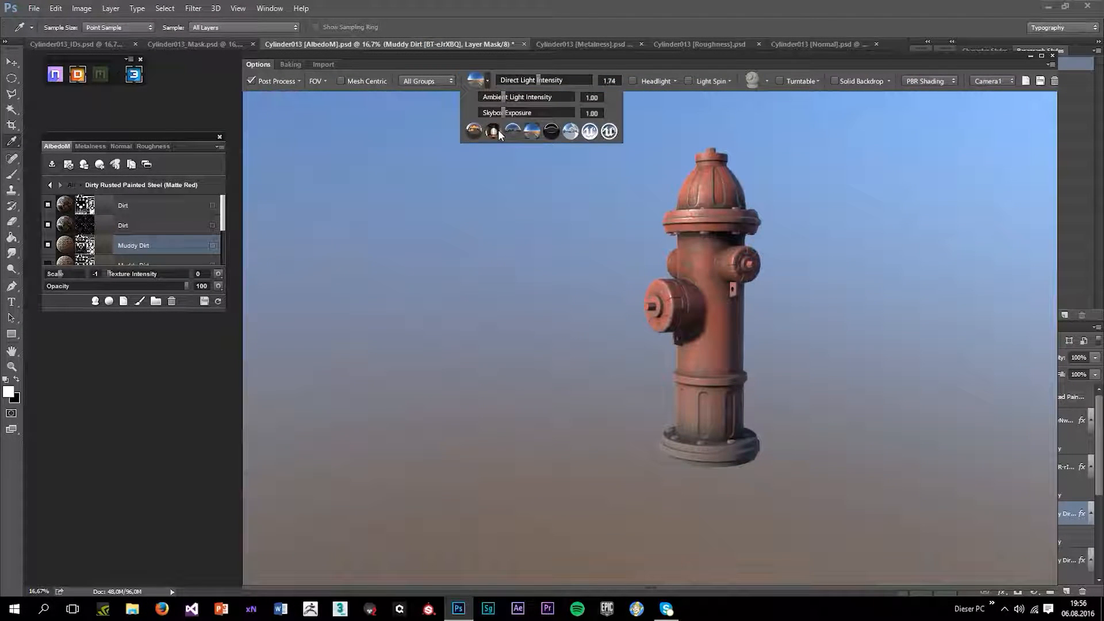
left_click(498, 131)
left_click_drag(771, 335, 674, 205)
scroll(697, 270, "up", 4)
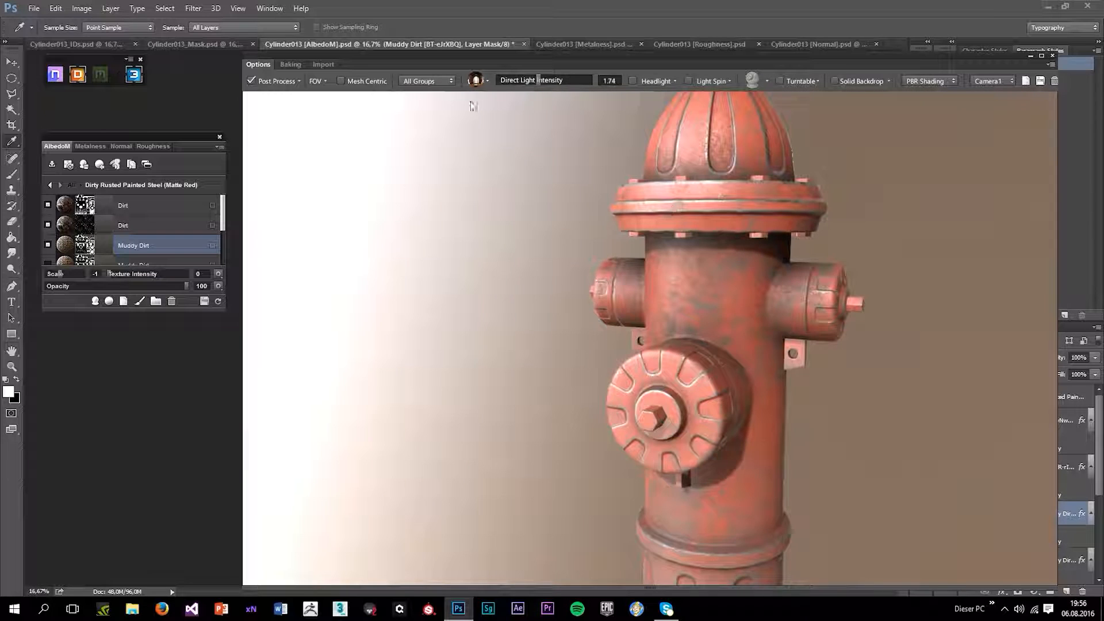
left_click(485, 81)
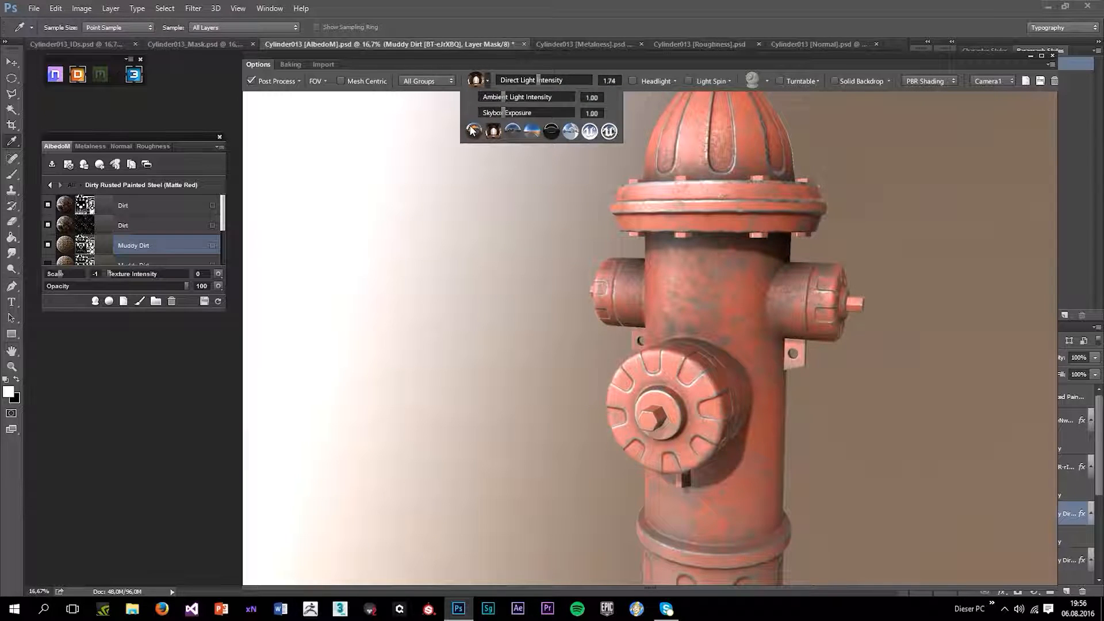
left_click(473, 131)
scroll(671, 279, "down", 5)
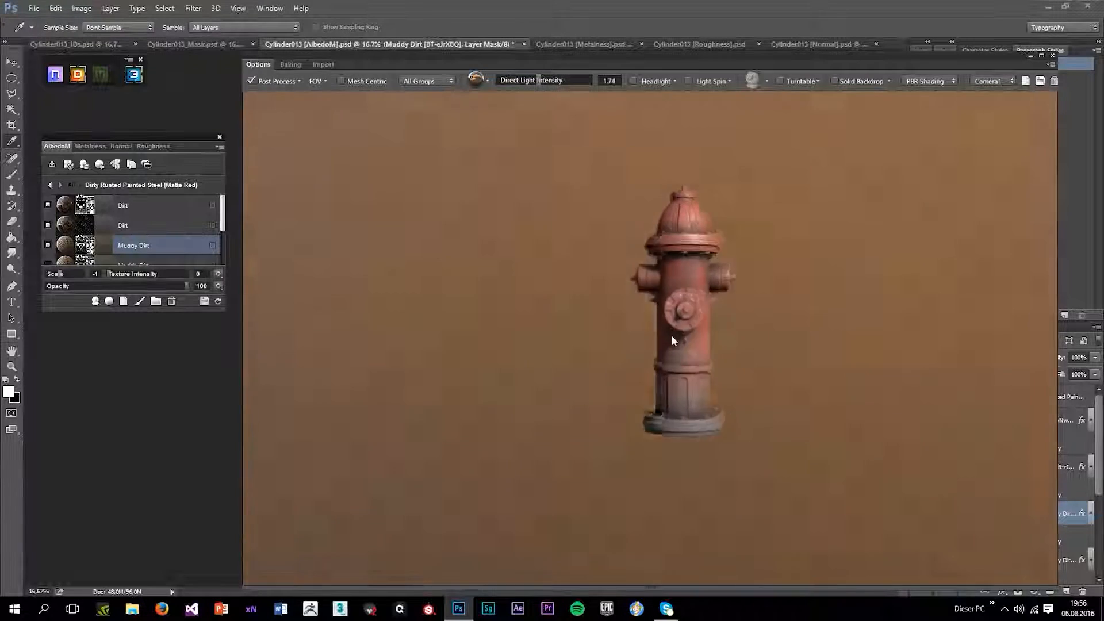
left_click_drag(671, 338, 638, 345)
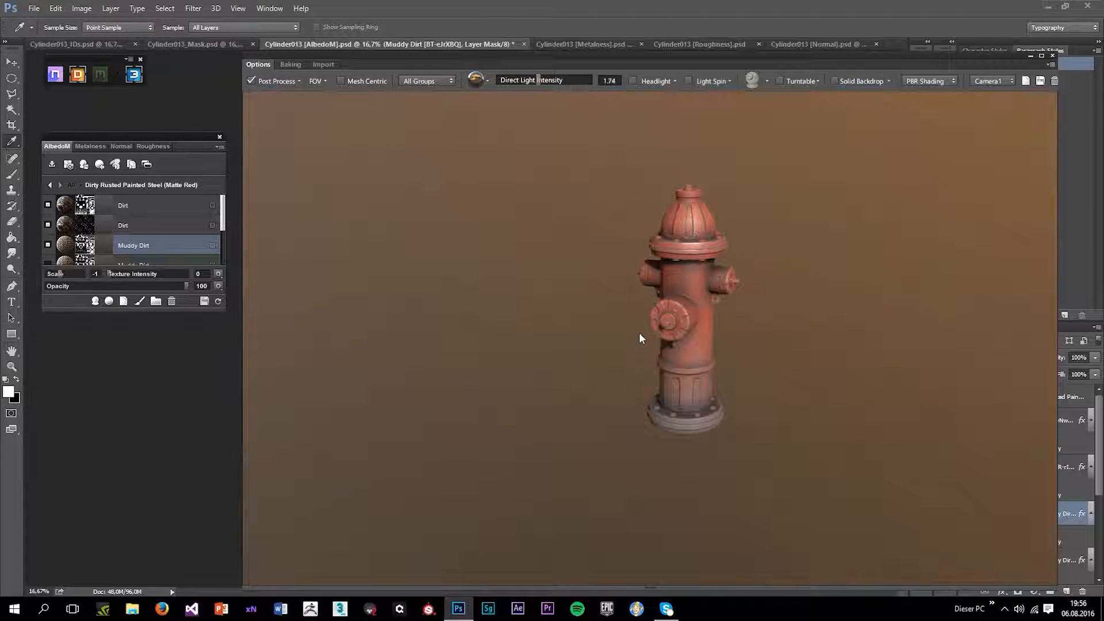
scroll(649, 281, "up", 5)
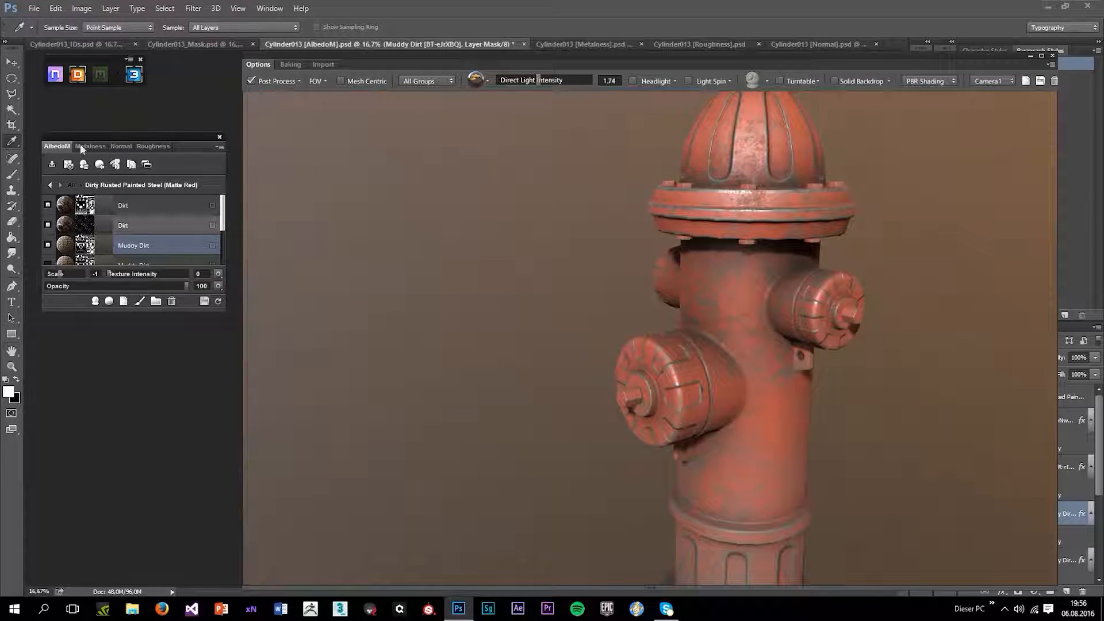
- Export all materials under the name tutorial and close the exporter and the 3D preview
left_click(51, 164)
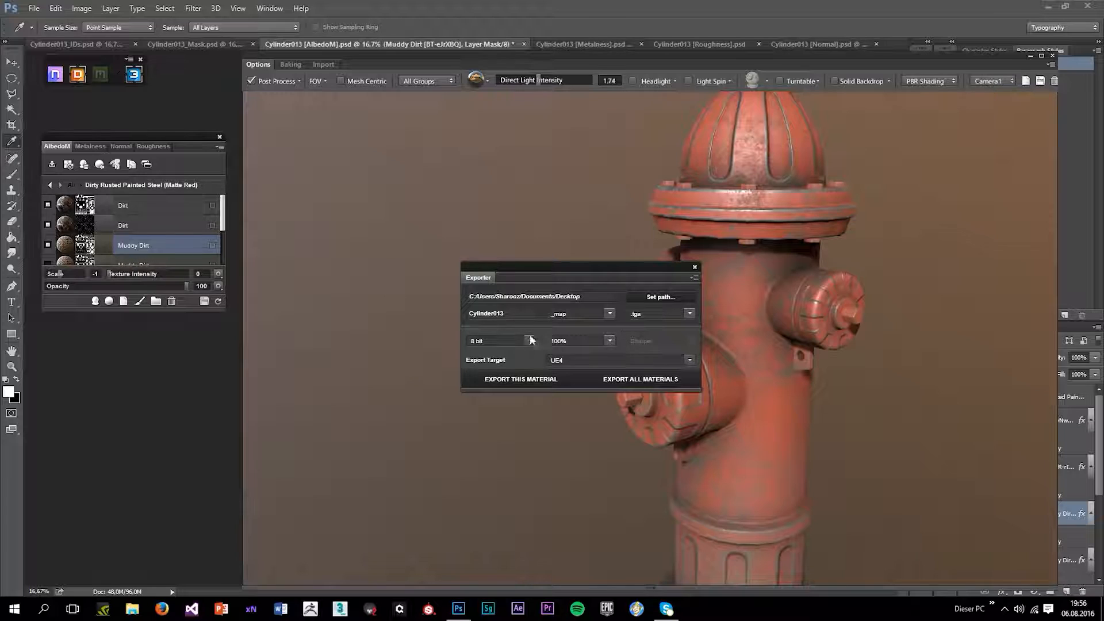
left_click_drag(522, 320, 438, 308)
left_click(673, 388)
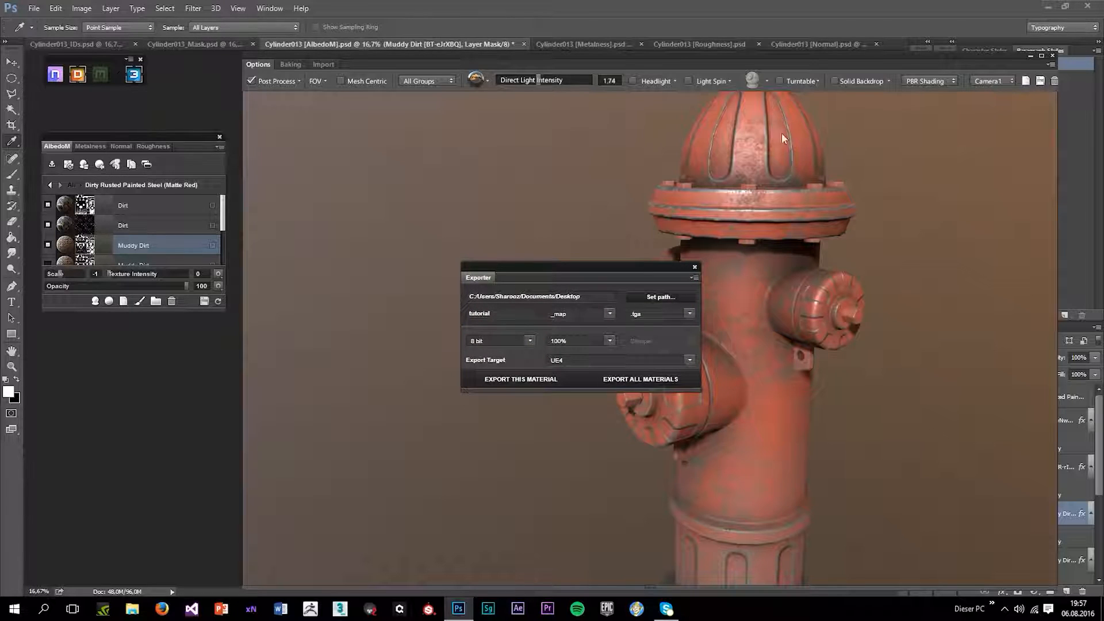
left_click(694, 269)
left_click(1052, 56)
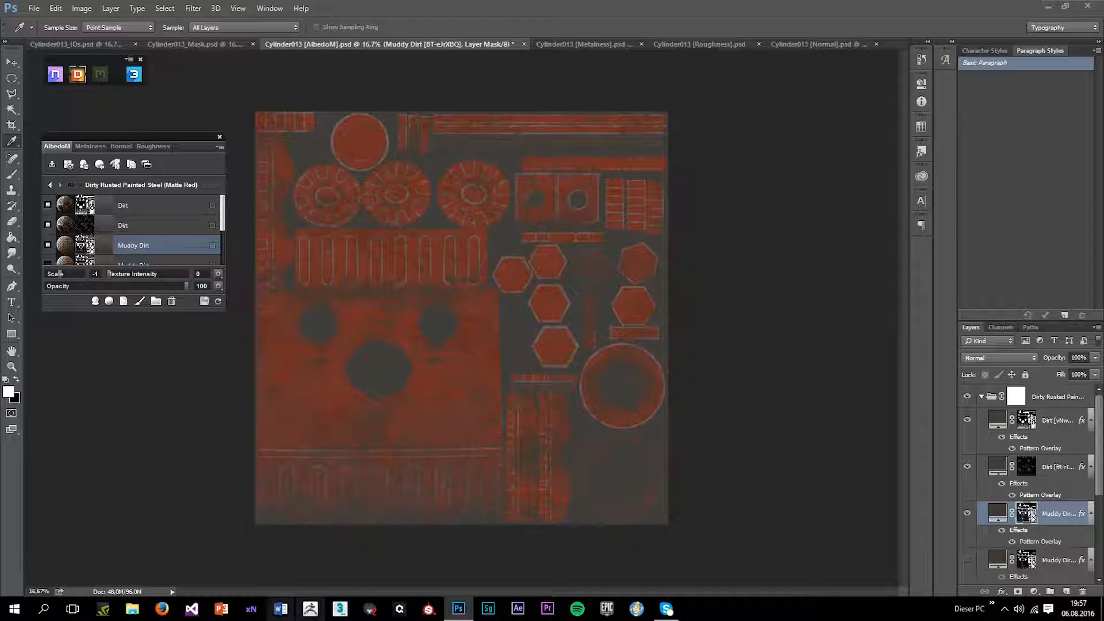
- Switch to Marmoset Toolbag and import hydrantfinal.obj from the Desktop folder
left_click(370, 609)
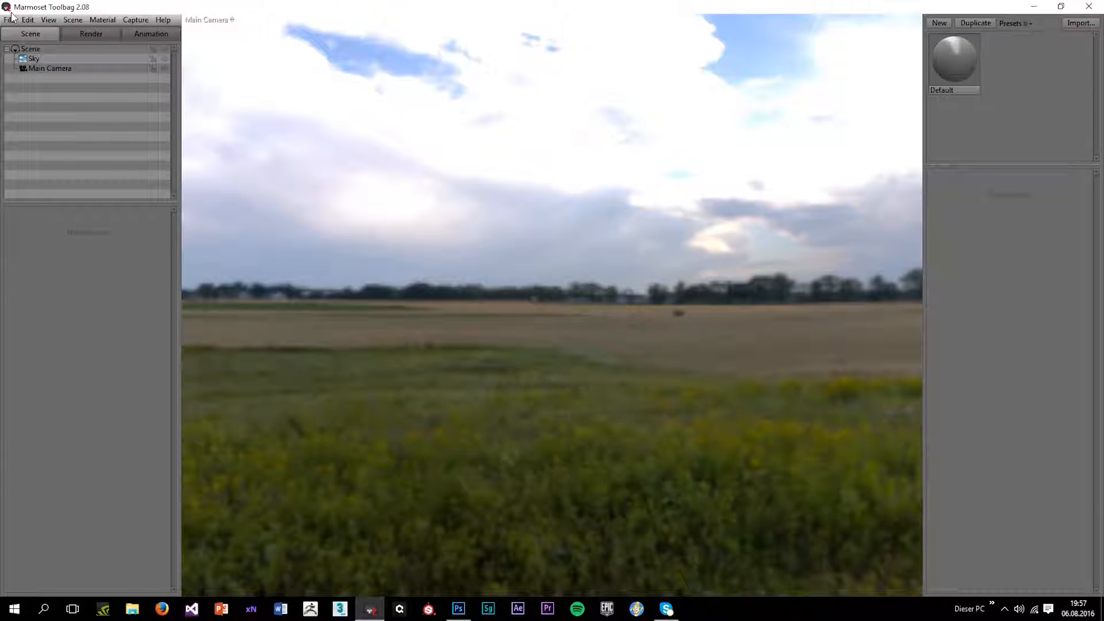
left_click(11, 17)
left_click(36, 107)
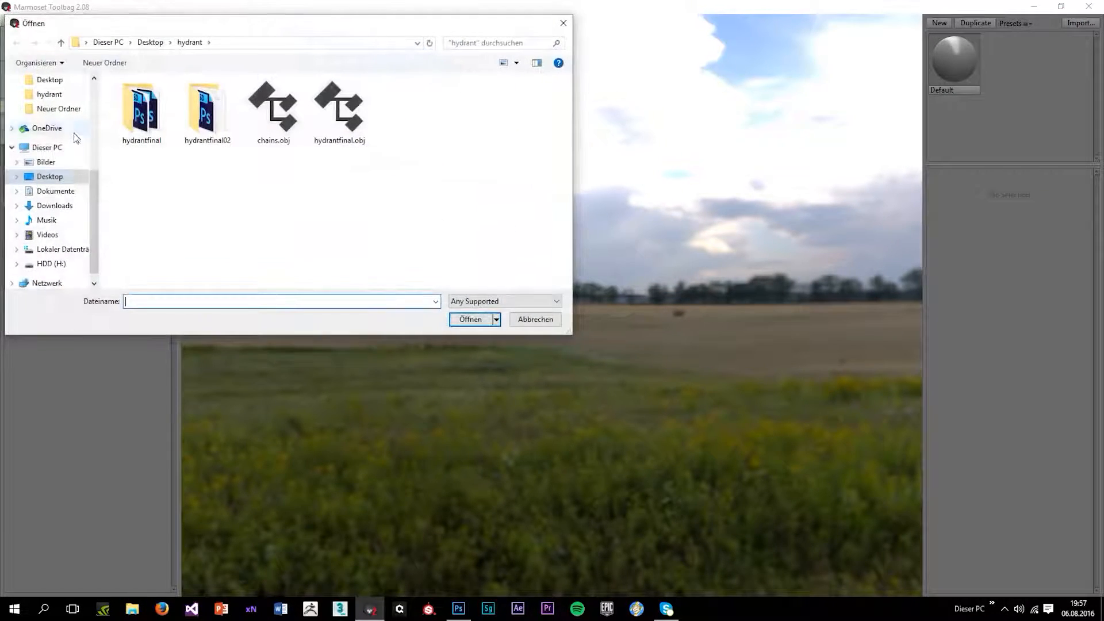
left_click(50, 177)
left_click(213, 192)
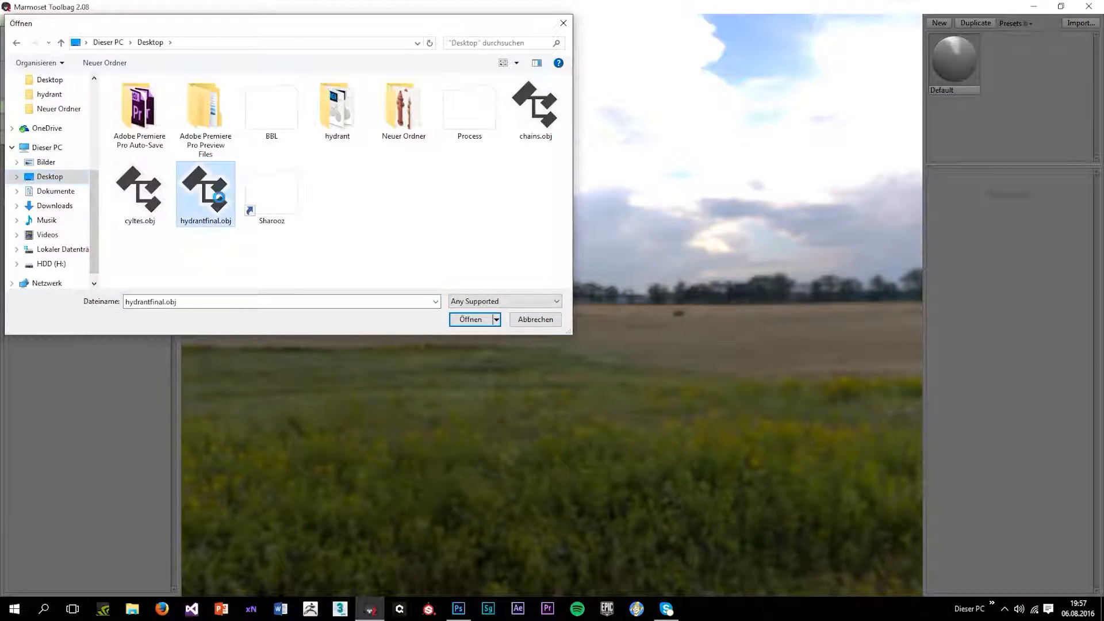
double_click(219, 199)
- Load tutorial_normal.tga as the Default material's normal map and apply the material to the hydrant
left_click(949, 67)
left_click(943, 221)
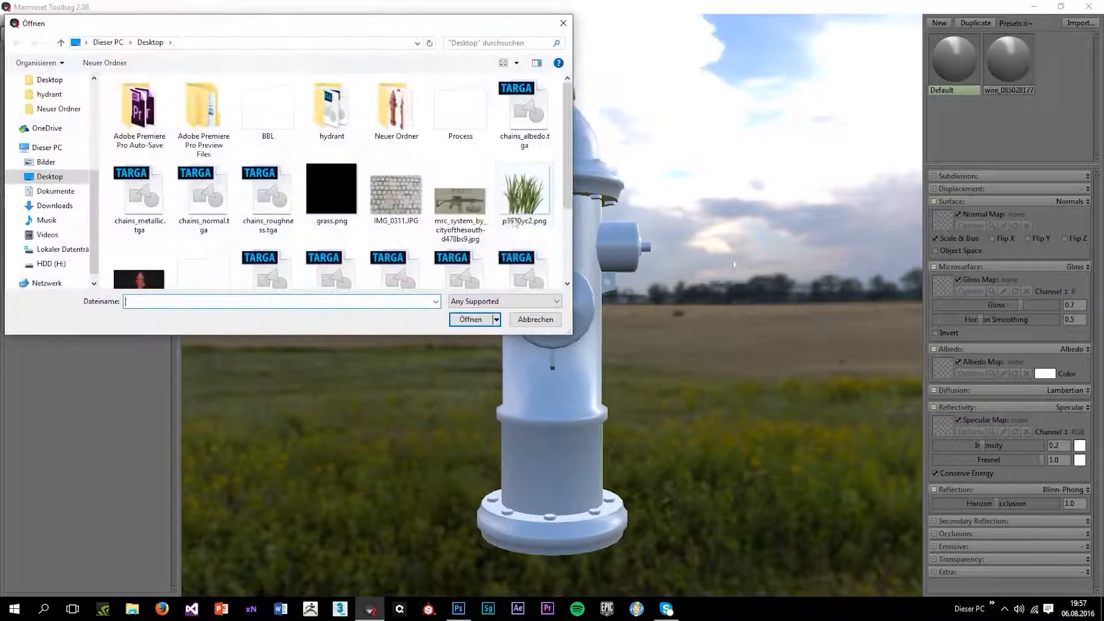
scroll(389, 238, "down", 3)
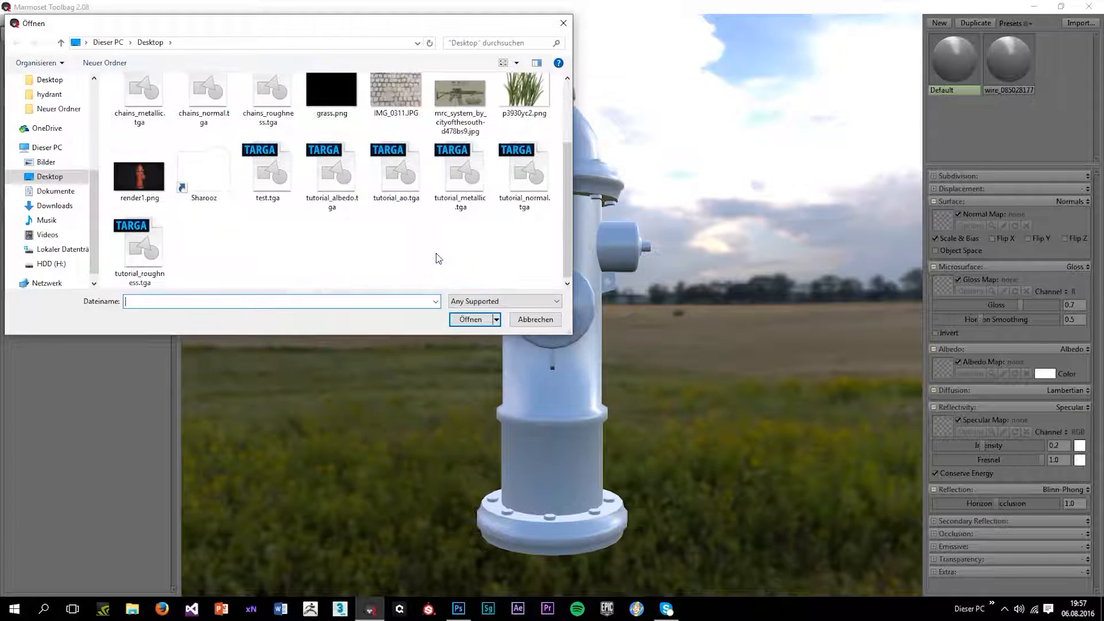
double_click(547, 182)
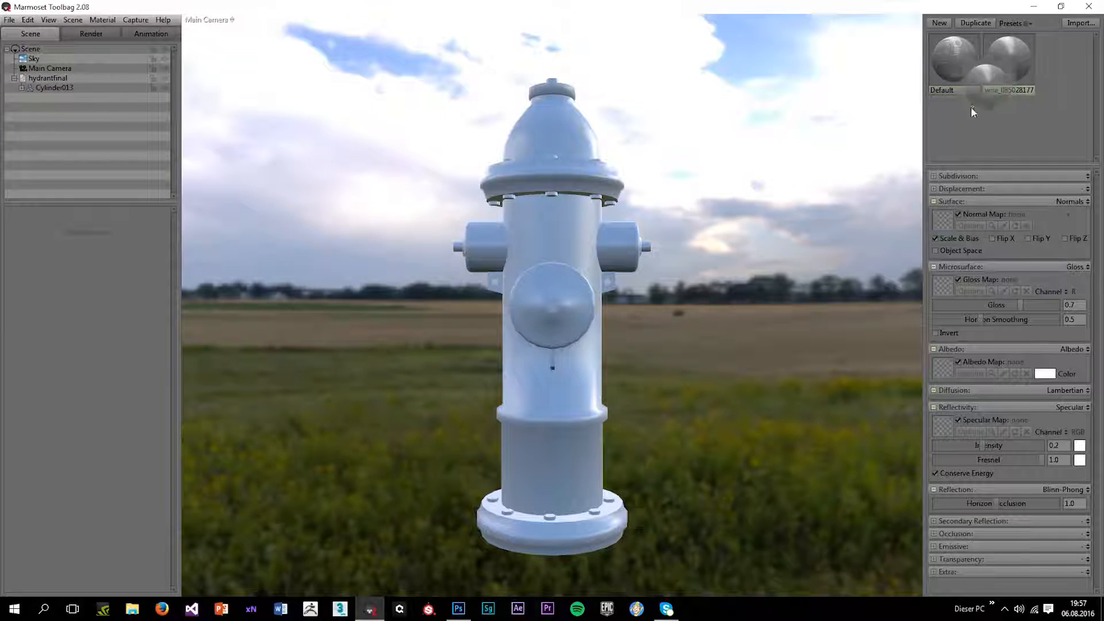
scroll(581, 293, "up", 4)
left_click_drag(577, 300, 632, 355)
scroll(596, 274, "up", 3)
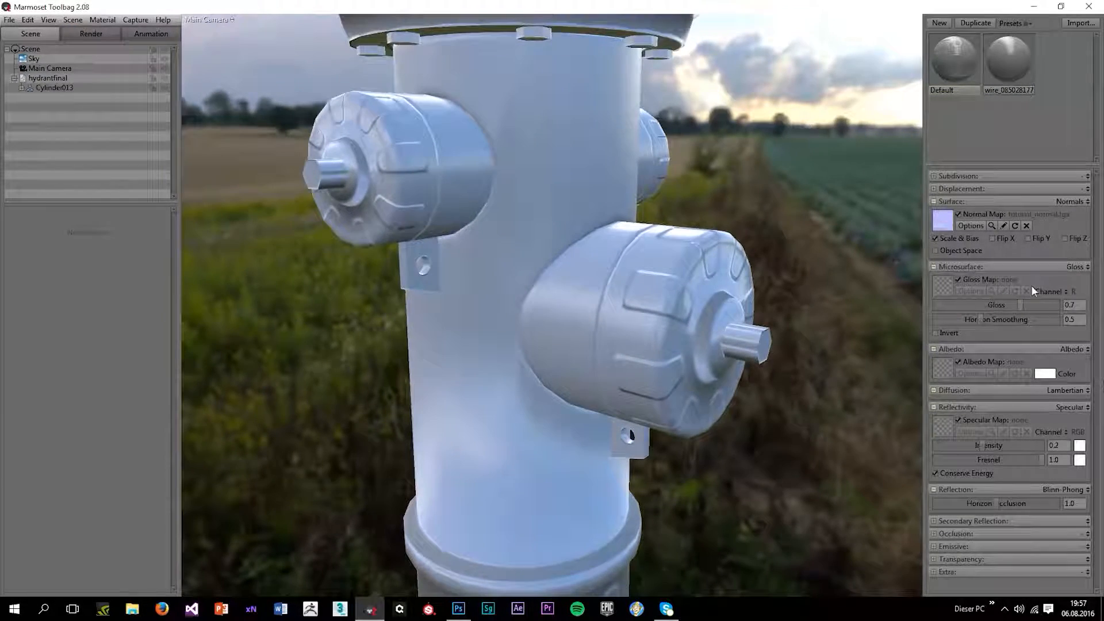
- Flip the normal map's Y channel and load chains_roughness.tga as an inverted gloss map
left_click(1034, 238)
mouse_move(629, 113)
left_mouse_down()
mouse_move(675, 119)
mouse_move(427, 130)
left_mouse_up()
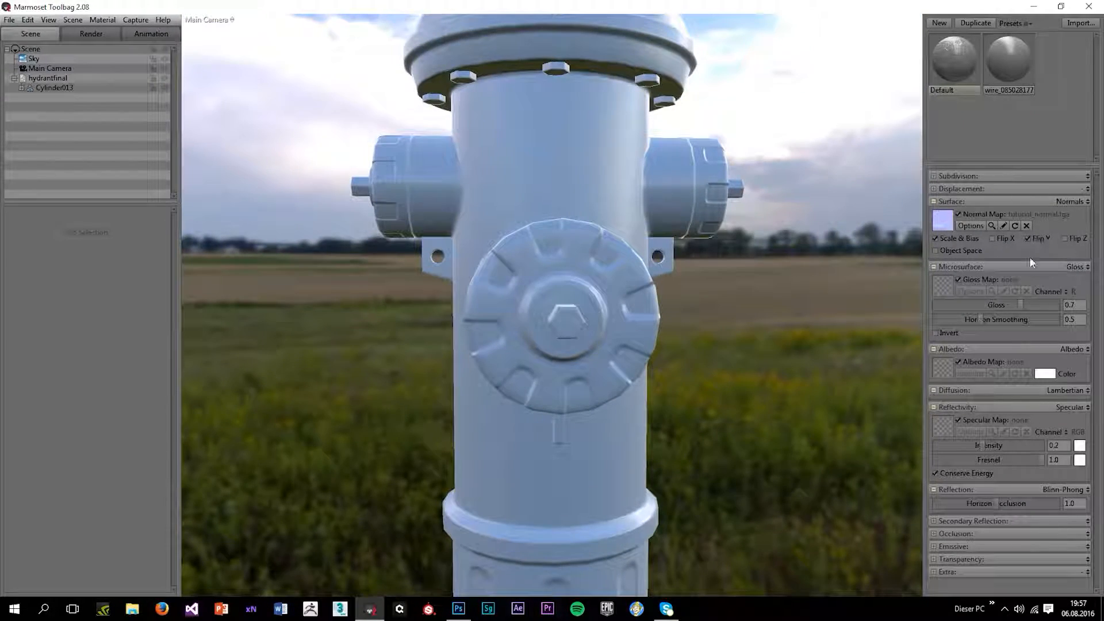
left_click(942, 291)
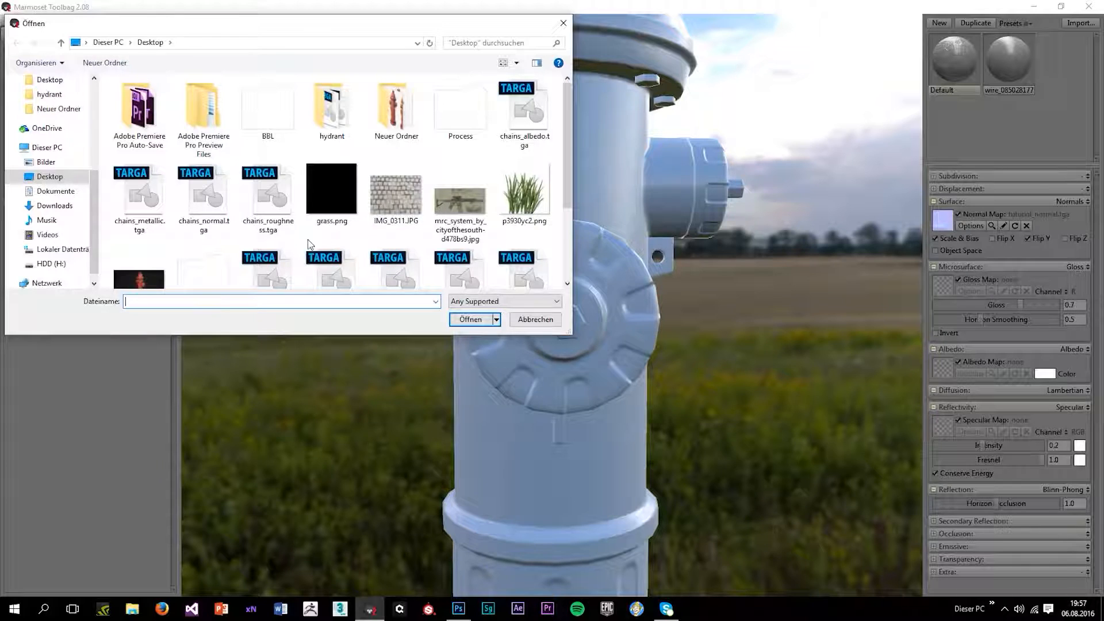
double_click(268, 199)
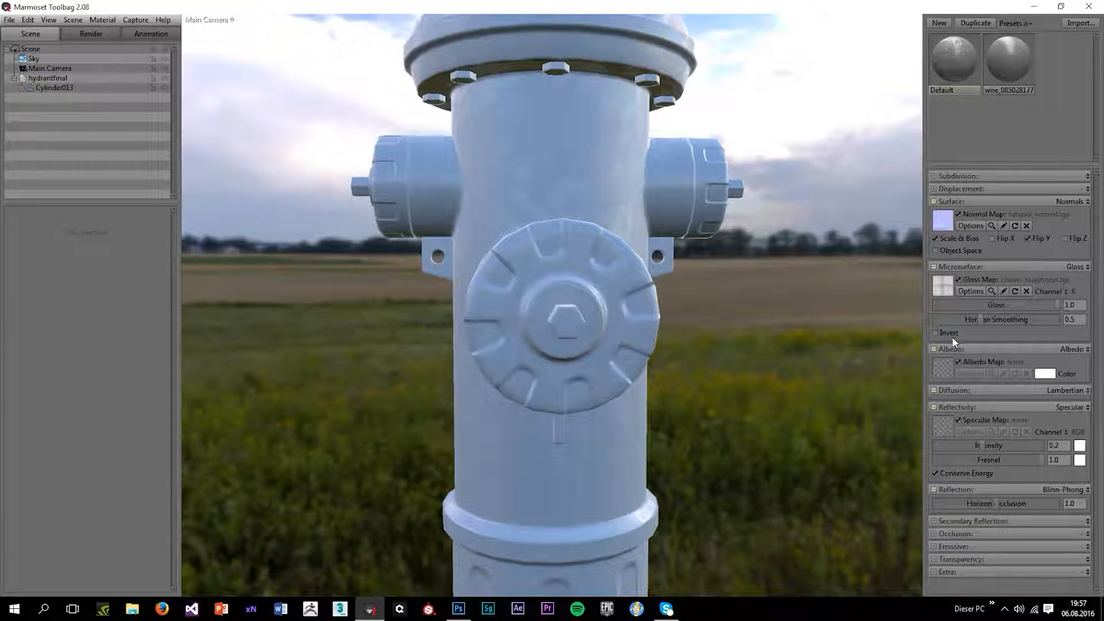
left_click(948, 333)
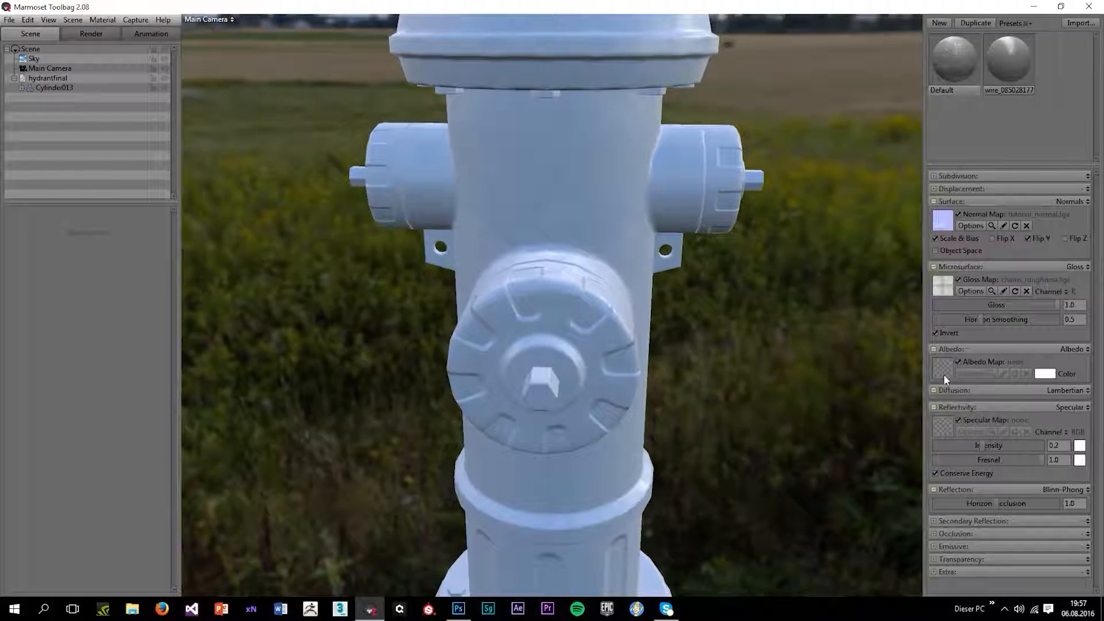
- Load tutorial_albedo.tga as the Default material's albedo map
left_click(944, 375)
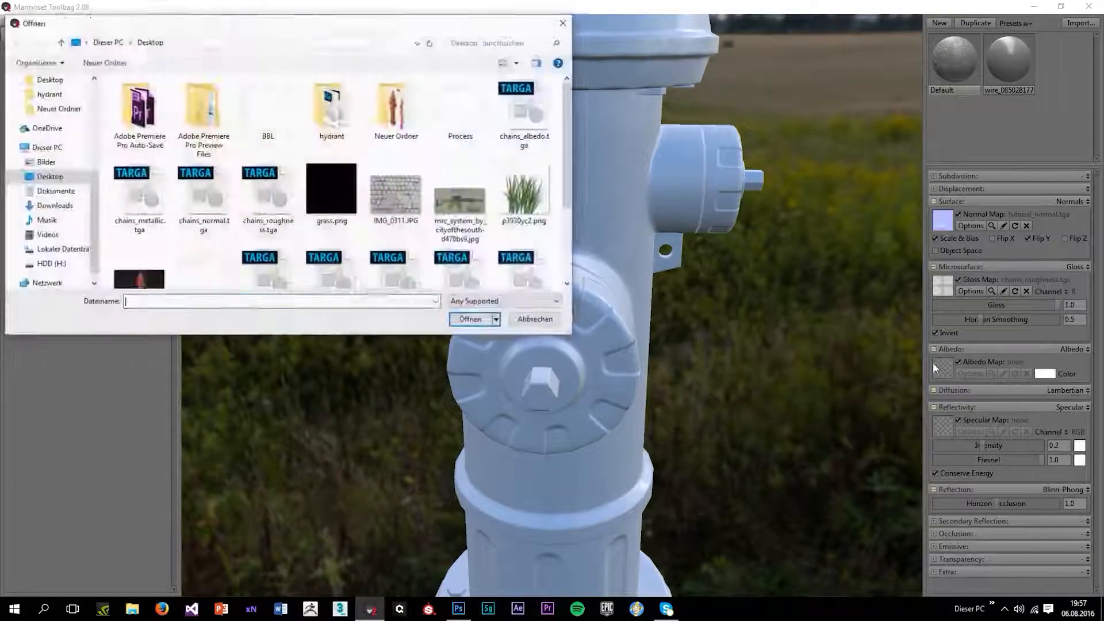
scroll(345, 209, "down", 3)
double_click(344, 204)
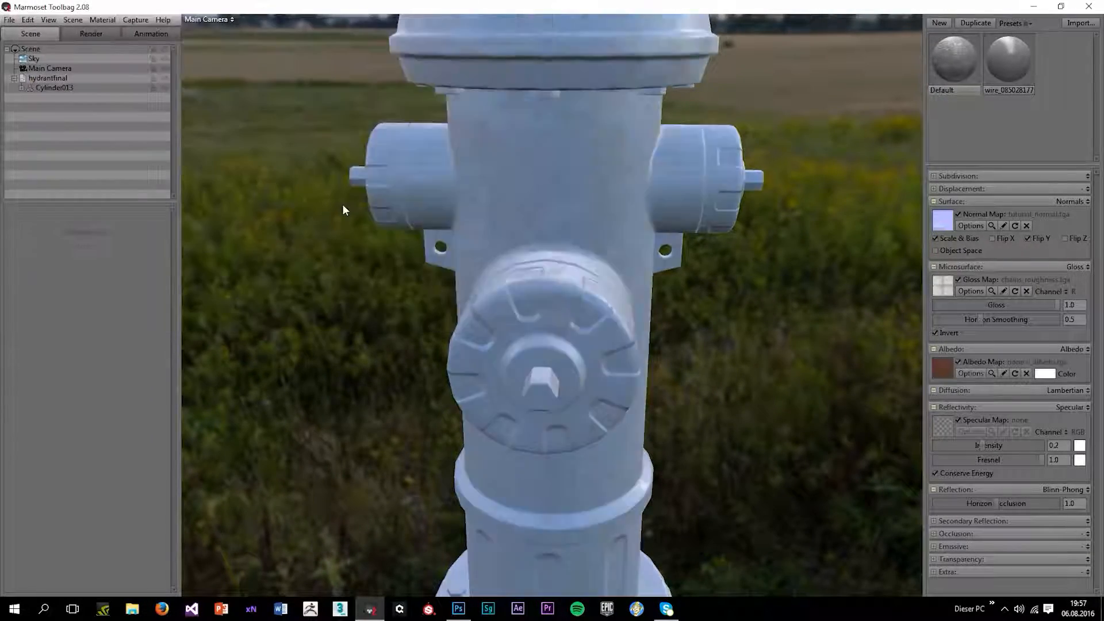
scroll(586, 287, "down", 5)
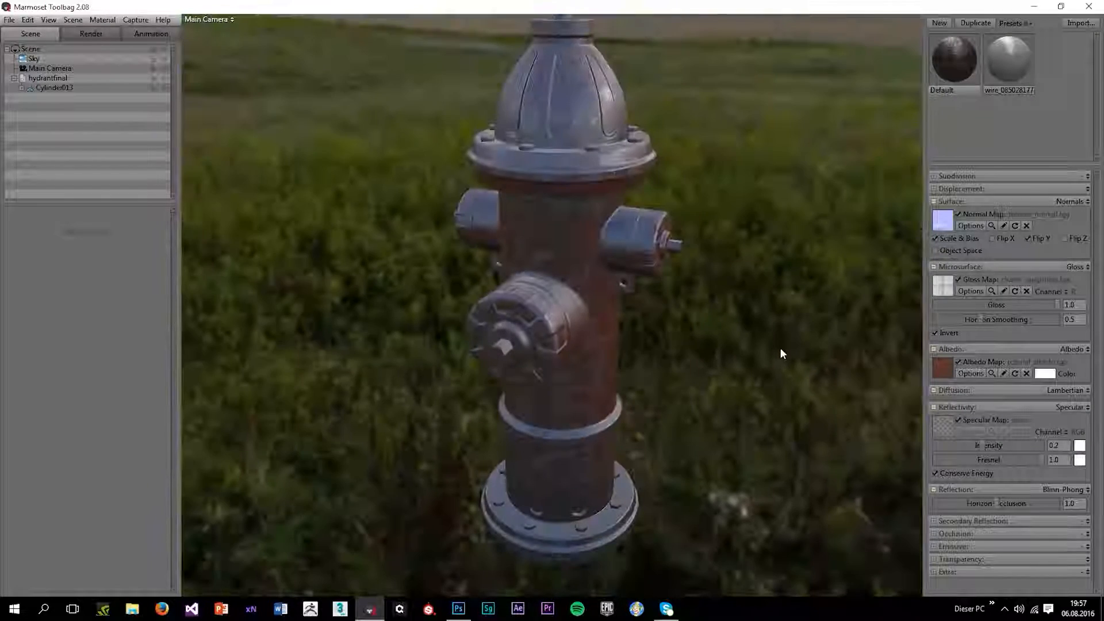
- Set the Default material's reflectivity model to Metalness and its reflection model to GGX
left_click(1074, 410)
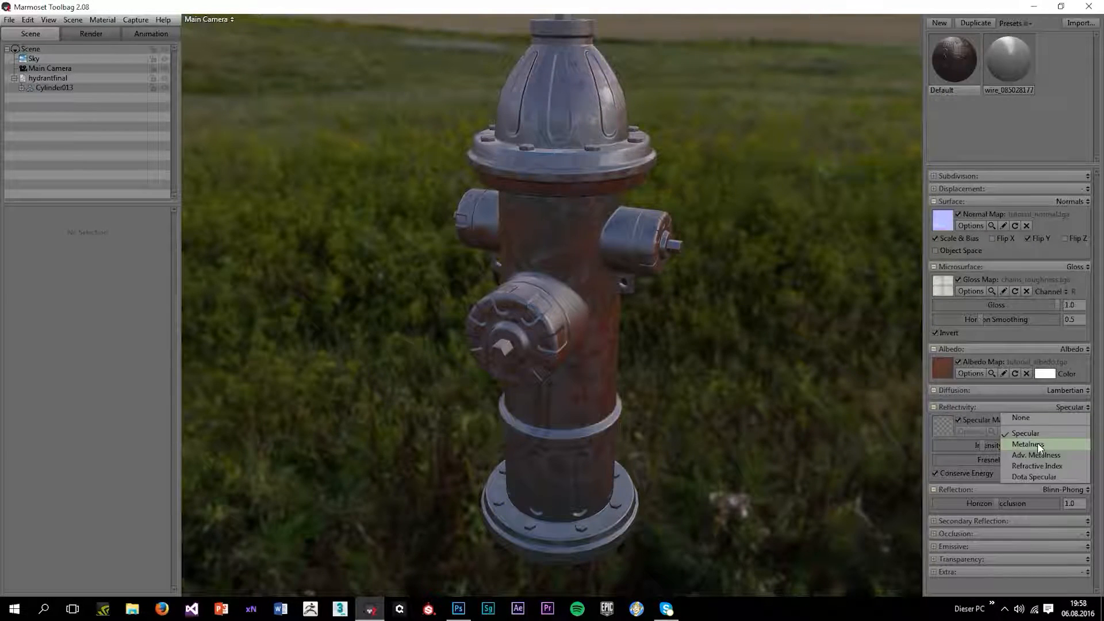
left_click(1038, 442)
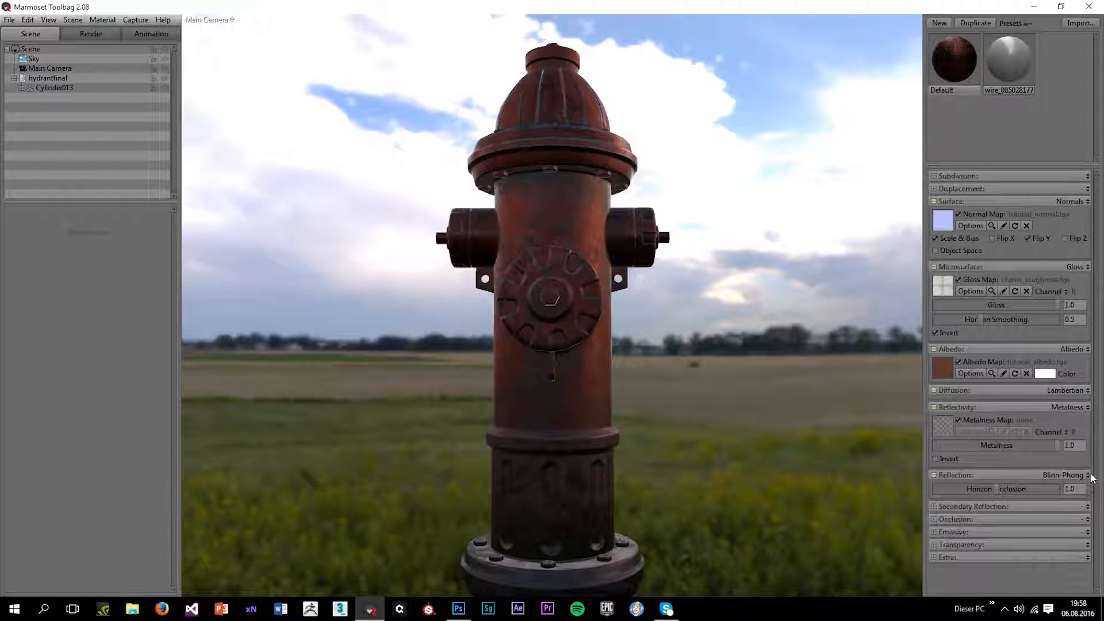
left_click(1087, 475)
left_click(1047, 519)
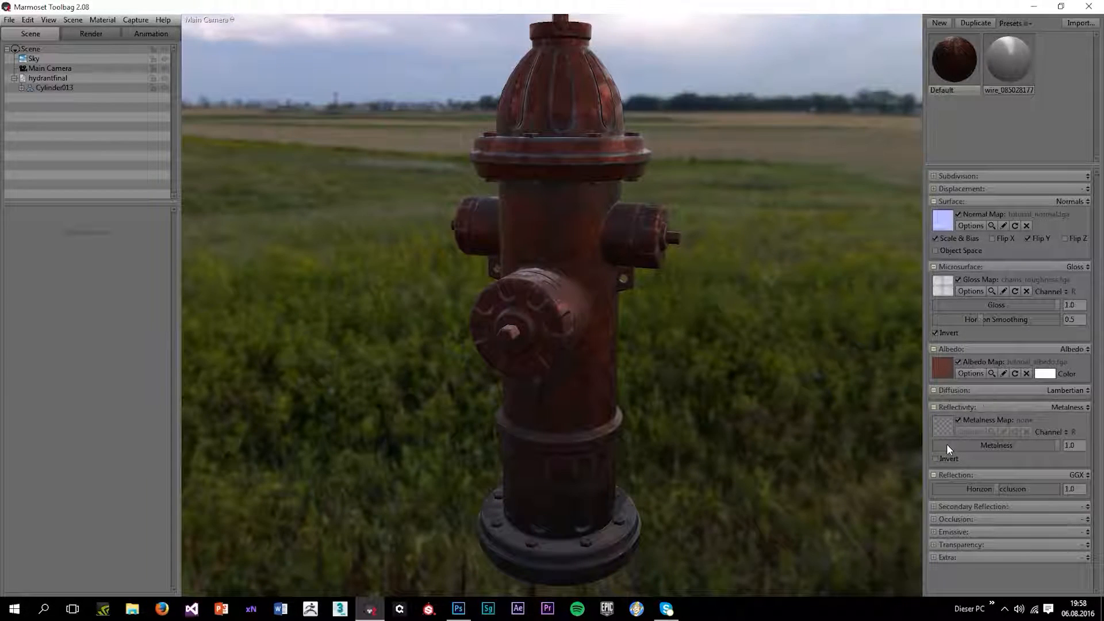
- Load tutorial_metallic.tga as the Default material's metalness map
left_click(944, 433)
scroll(484, 260, "down", 1)
double_click(460, 249)
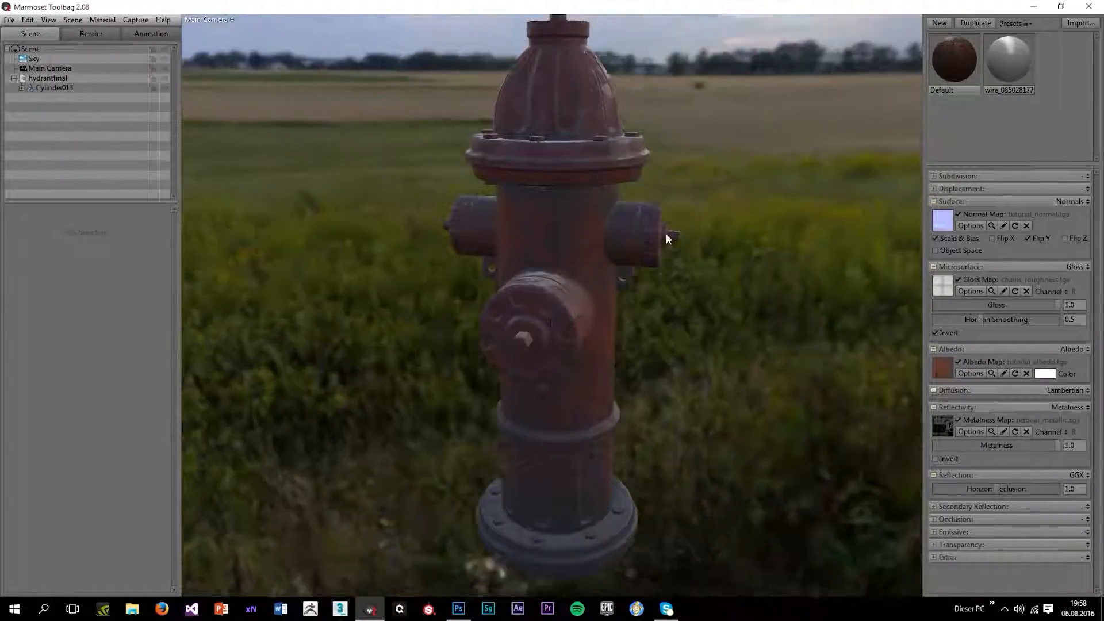
- Examine the textured hydrant up close and compare its surface with the gloss map's inversion off and on
left_click_drag(666, 234, 1102, 424)
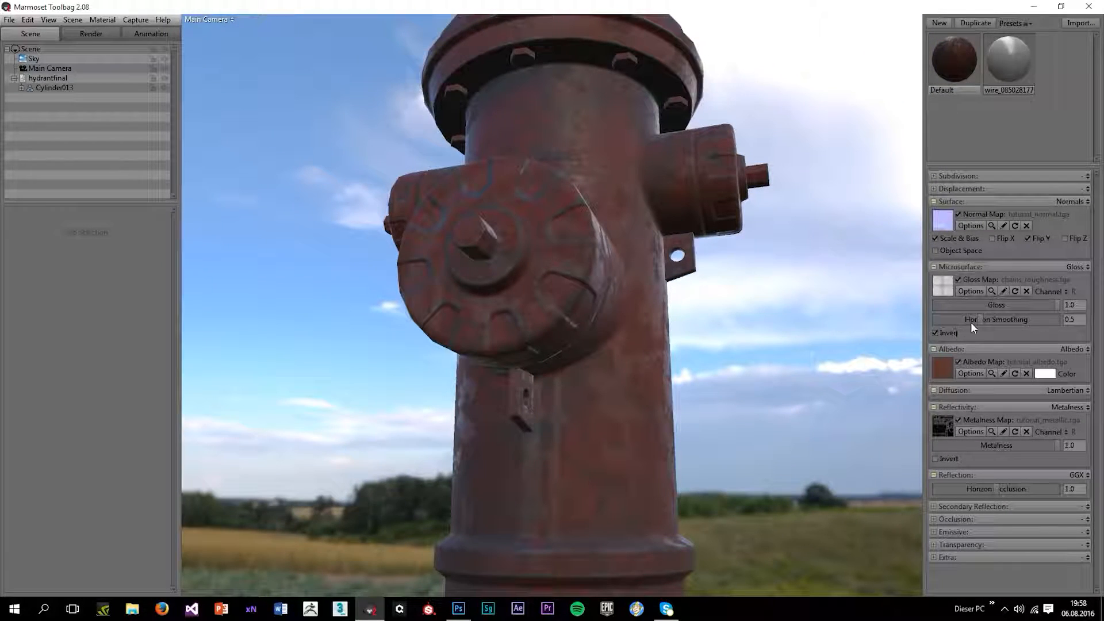
left_click(953, 332)
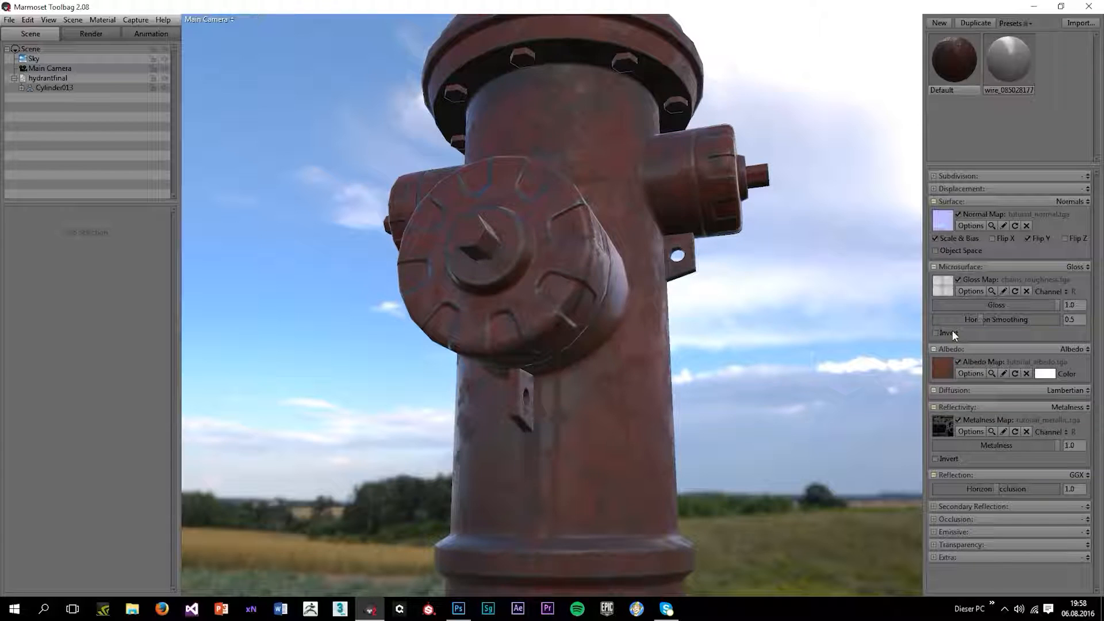
left_click(952, 332)
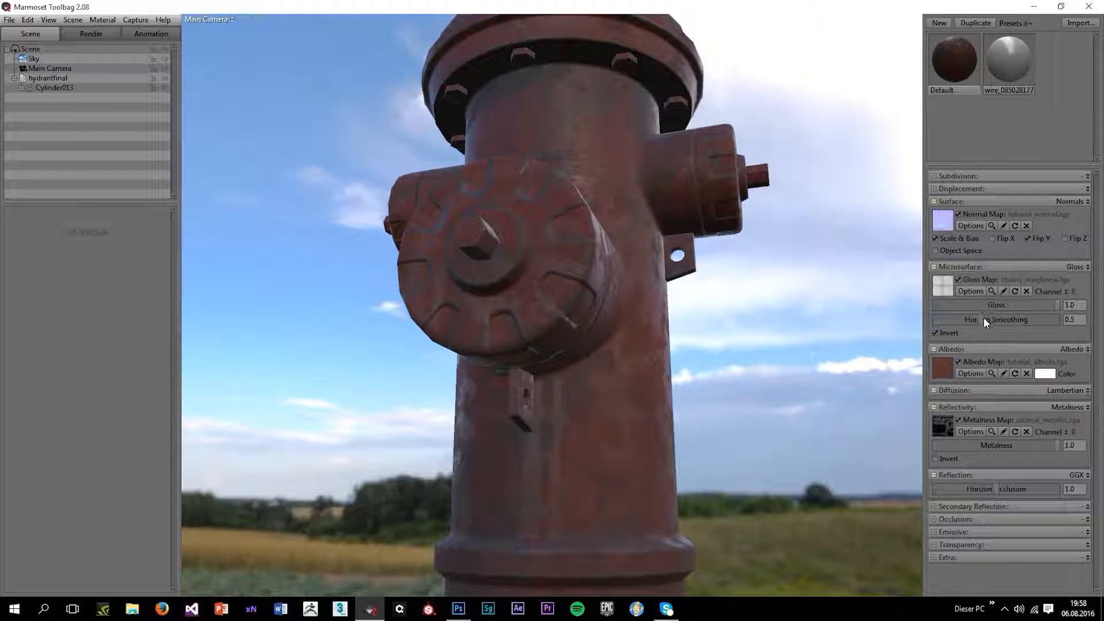
- Set the microsurface horizon smoothing to 0.452 and compare the hydrant with the metalness map's inversion on and off
left_click_drag(984, 319, 975, 336)
left_click(944, 459)
left_click(944, 459)
mouse_move(654, 212)
left_mouse_down()
mouse_move(531, 396)
mouse_move(570, 342)
left_mouse_up()
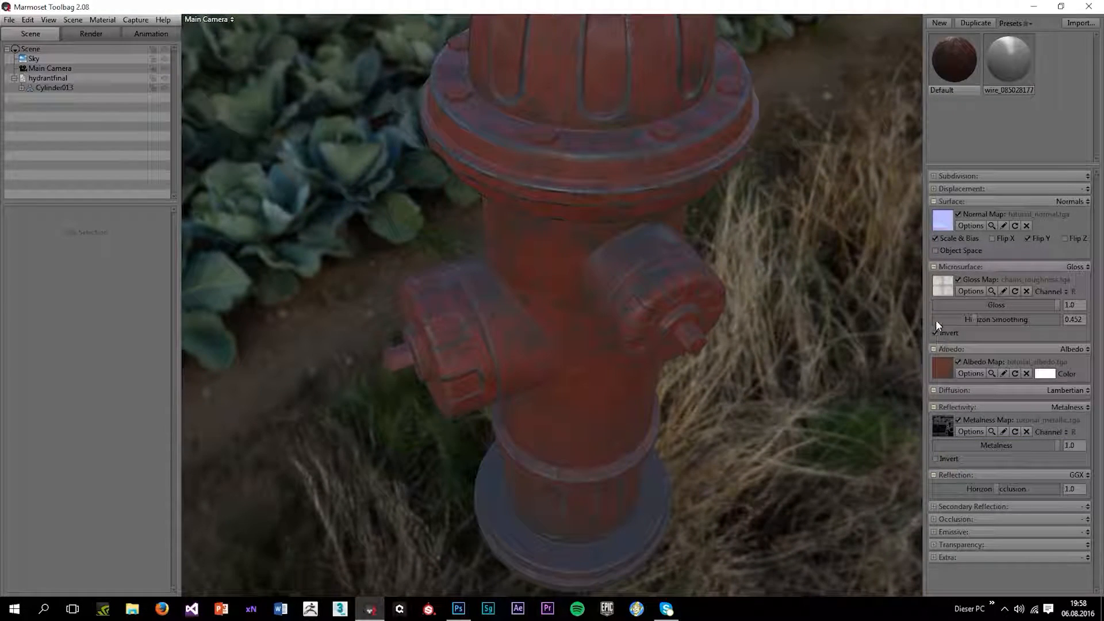
left_click_drag(910, 359, 871, 299)
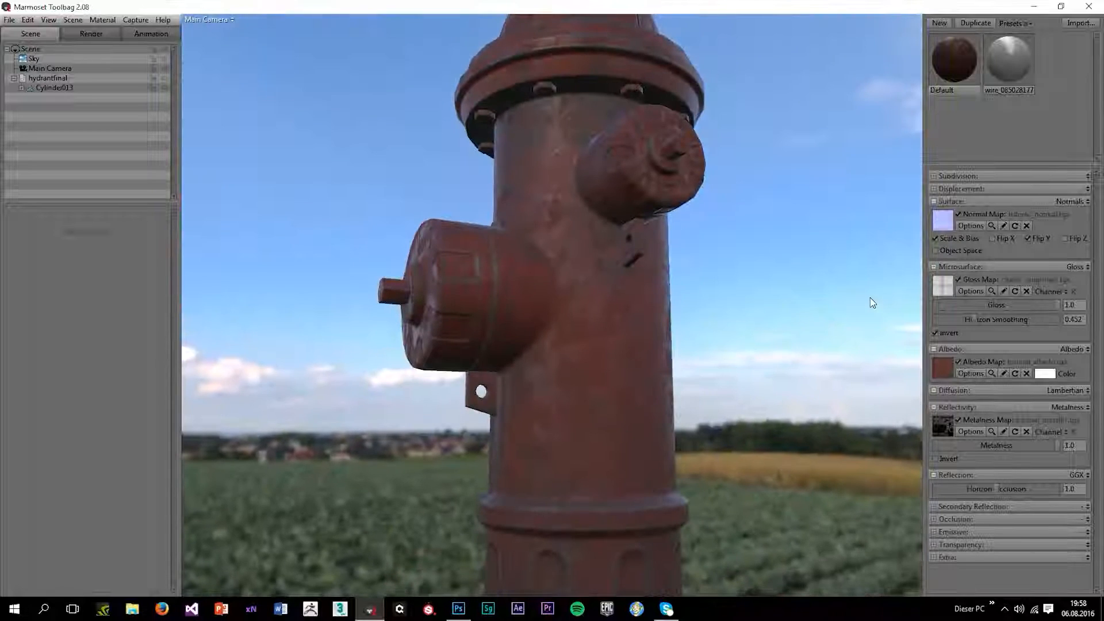
- Raise the sky light's brightness to 1.814 for the current field environment
left_click(33, 60)
mouse_move(41, 241)
left_mouse_down()
mouse_move(78, 241)
mouse_move(59, 237)
left_mouse_up()
scroll(585, 243, "down", 4)
left_click_drag(586, 253, 262, 318)
mouse_move(68, 242)
left_mouse_down()
mouse_move(49, 242)
mouse_move(58, 244)
left_mouse_up()
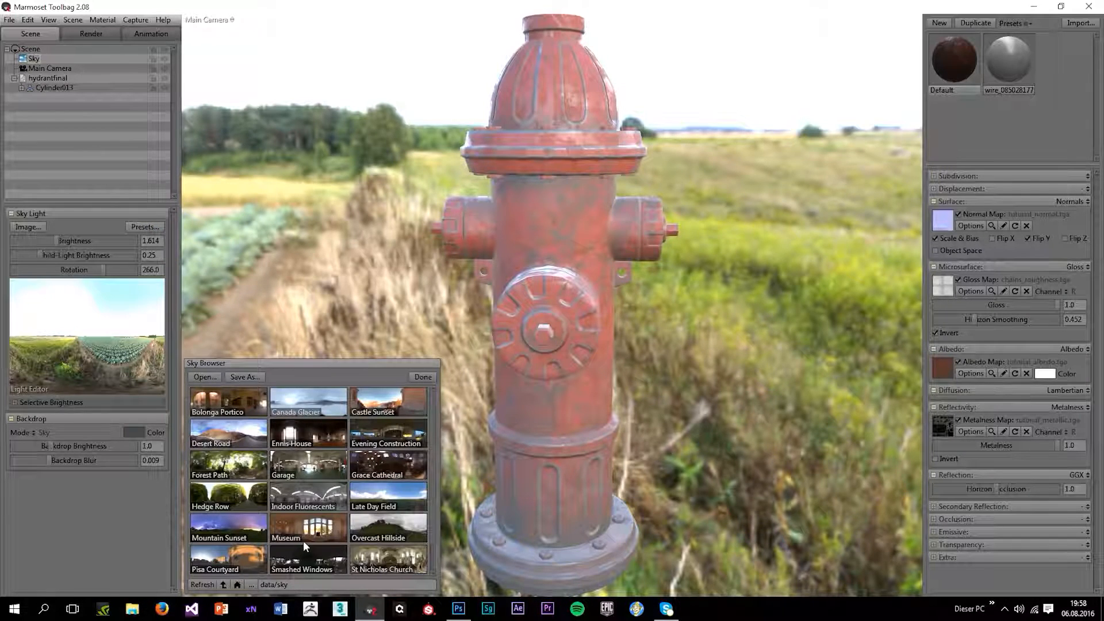
- Try several sky presets, choose Desert Road, and set the sky brightness to 1.284
left_click(302, 541)
left_click(307, 445)
left_click(379, 441)
left_click(239, 426)
left_click_drag(577, 390, 194, 345)
left_click_drag(74, 240, 53, 245)
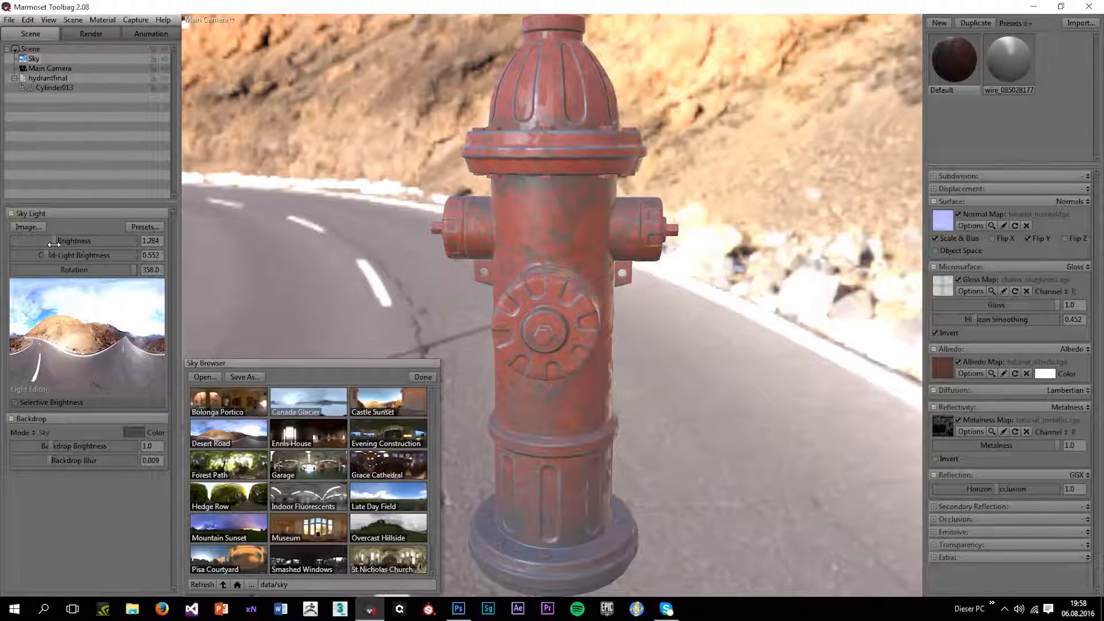
- Change the sky's backdrop mode to Color for a plain background behind the hydrant
left_click(32, 430)
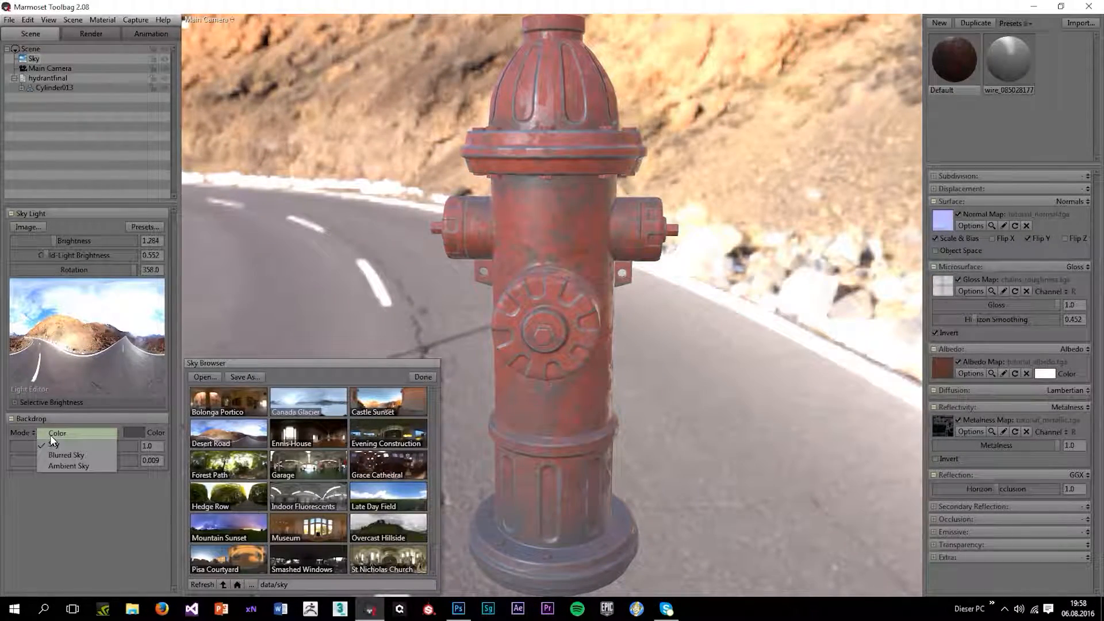
left_click(50, 435)
mouse_move(461, 190)
left_mouse_down()
mouse_move(423, 298)
mouse_move(409, 190)
mouse_move(449, 204)
left_mouse_up()
- Switch to Photoshop, open the 3D preview, and examine the hydrant's surface there against the Marmoset Toolbag version
left_click(459, 608)
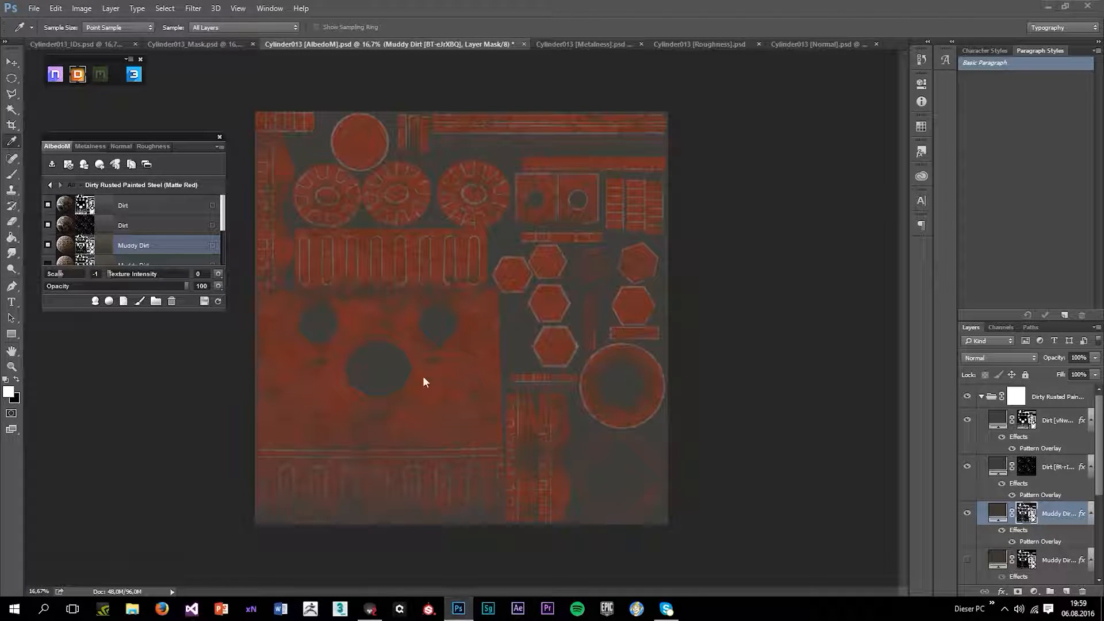
left_click(133, 75)
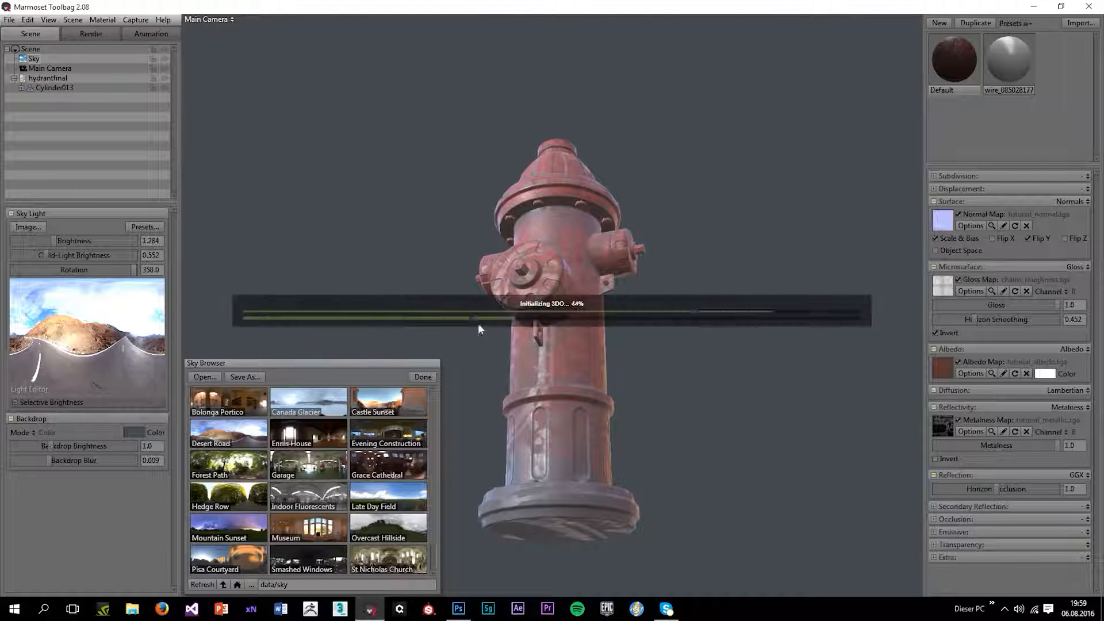
left_click(585, 399)
left_click_drag(650, 435, 730, 416)
key("alt+Tab")
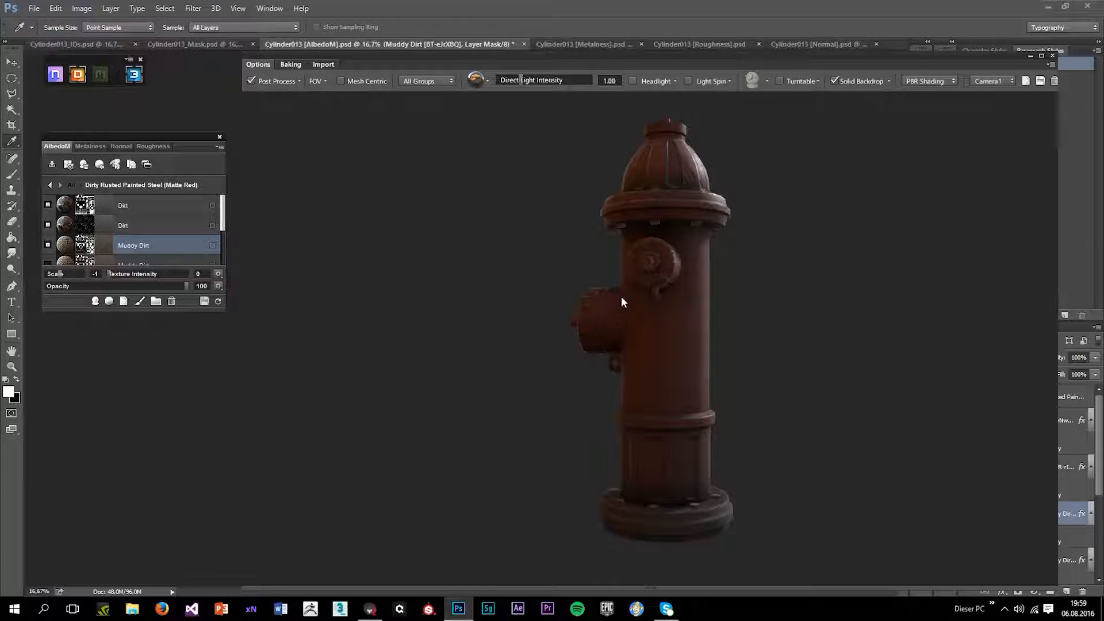
scroll(624, 301, "up", 4)
left_click_drag(681, 382, 788, 368)
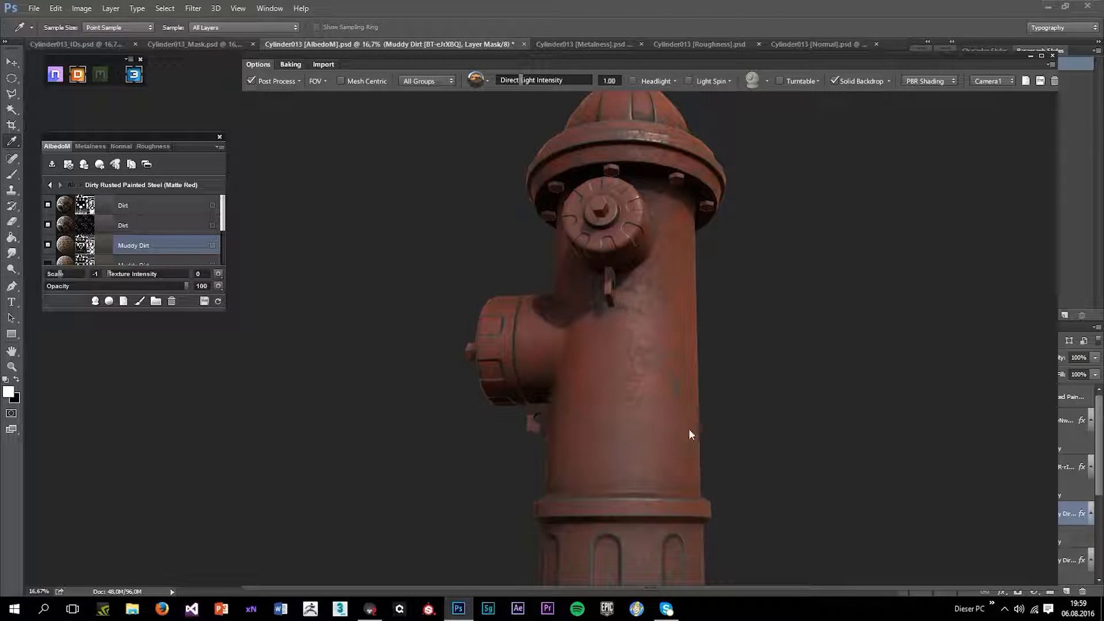
- Return to Marmoset Toolbag, replace the Default material's gloss map with tutorial_roughness.tga, and check the hydrant's surface
left_click(371, 609)
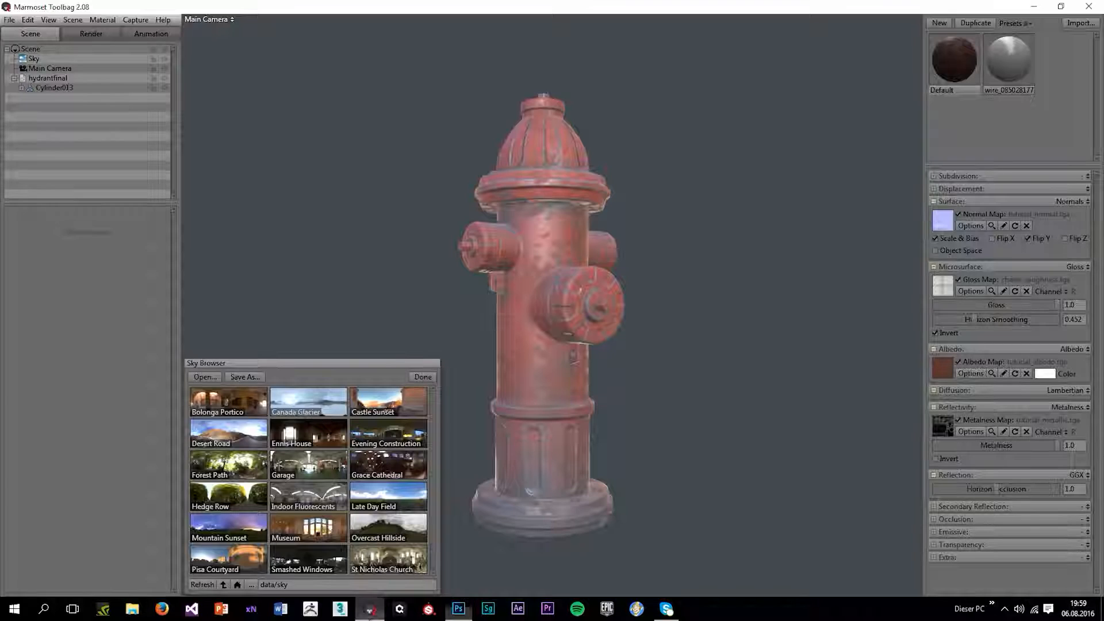
left_click(426, 381)
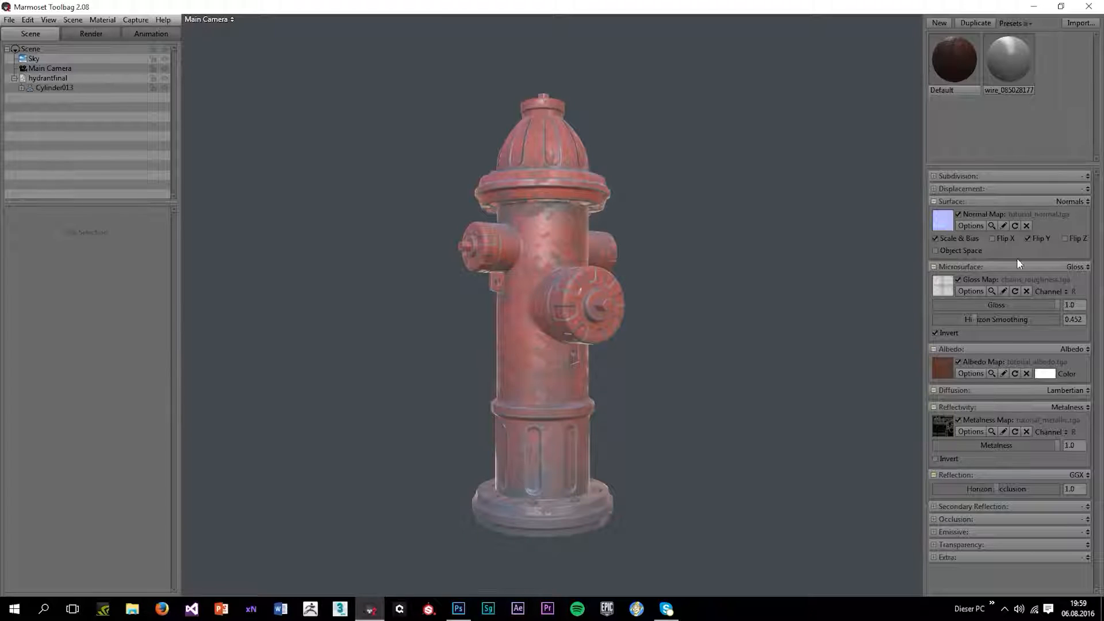
left_click(938, 291)
scroll(452, 233, "down", 3)
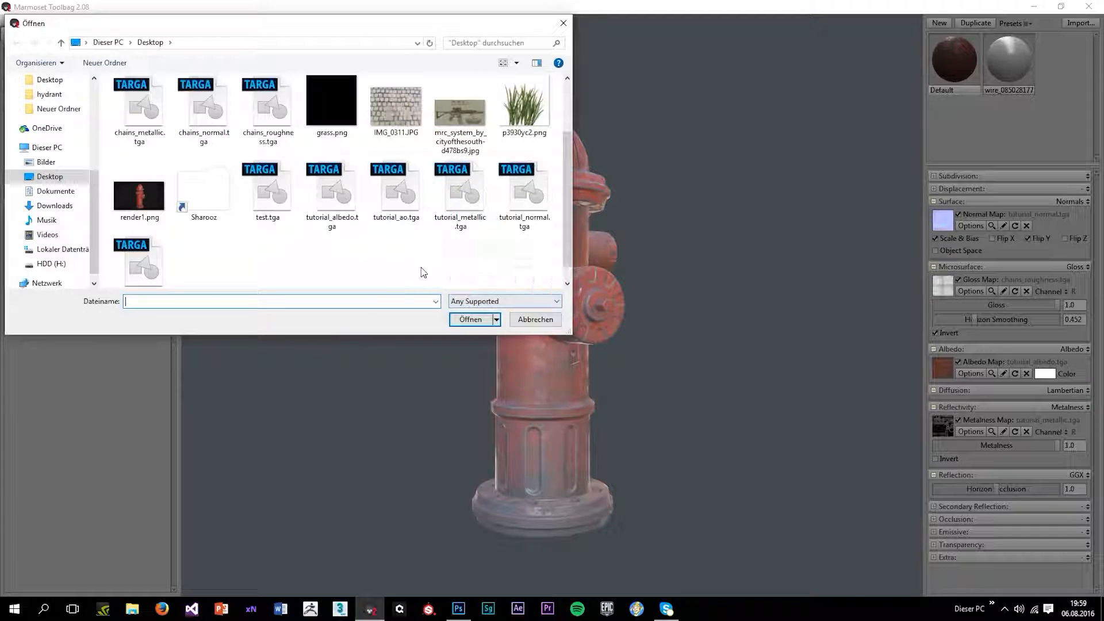
scroll(185, 276, "down", 1)
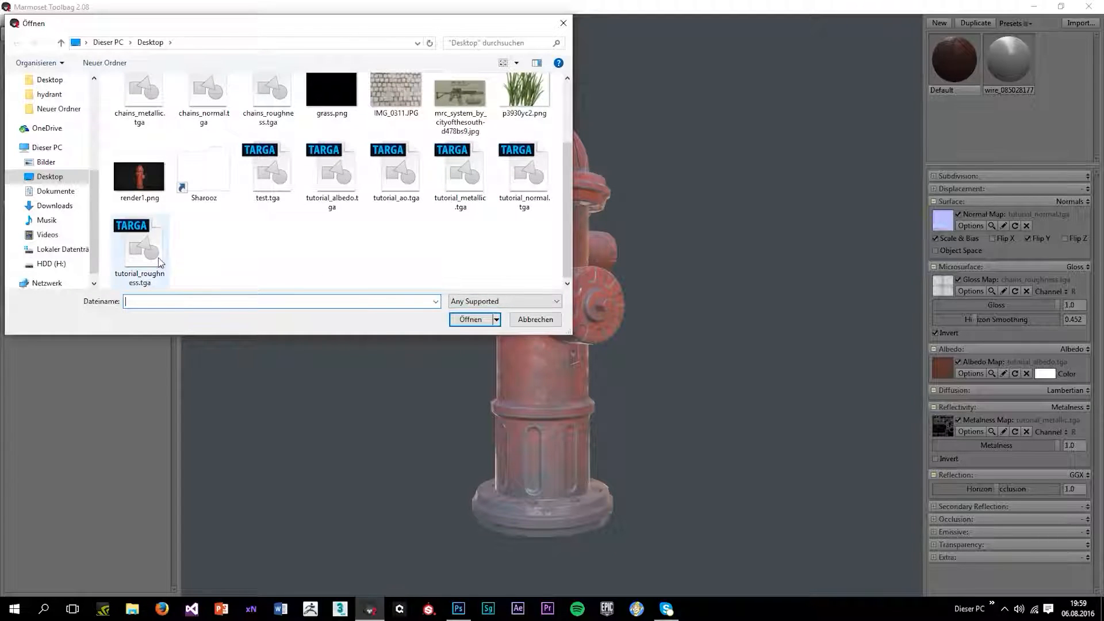
double_click(155, 256)
scroll(547, 265, "up", 5)
mouse_move(567, 309)
left_mouse_down()
mouse_move(544, 307)
mouse_move(565, 255)
mouse_move(623, 254)
left_mouse_up()
scroll(547, 309, "up", 2)
scroll(621, 258, "down", 4)
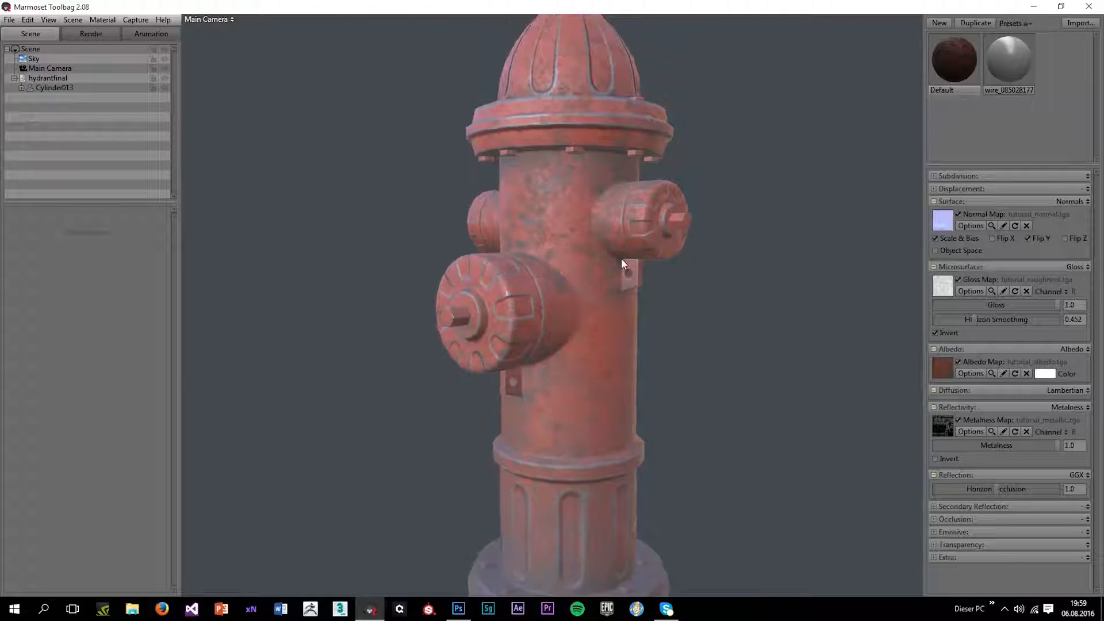
left_click_drag(541, 276, 587, 260)
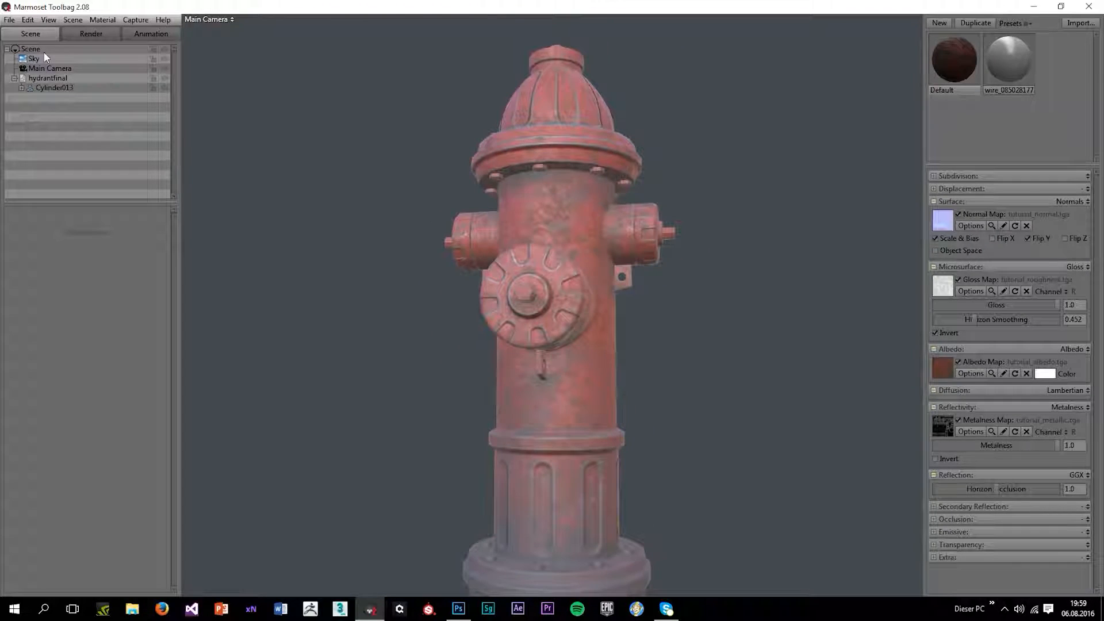
- Enable local reflections, ambient occlusion, high-res shadows and front-face shadows, and set the occlusion strength to 10.18
left_click(80, 33)
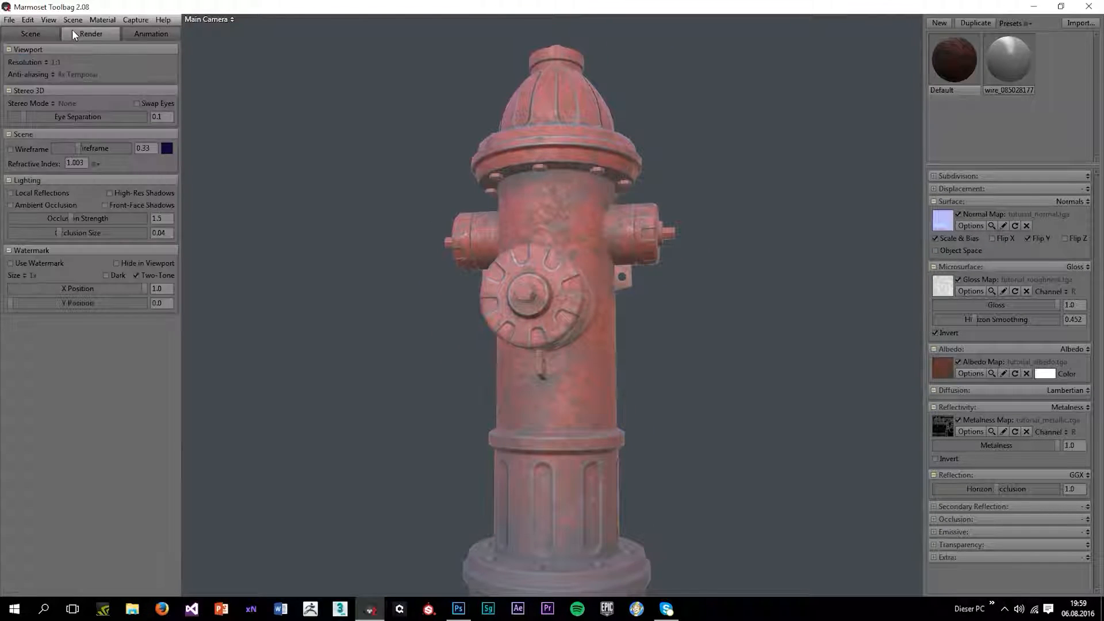
left_click(62, 193)
left_click(53, 204)
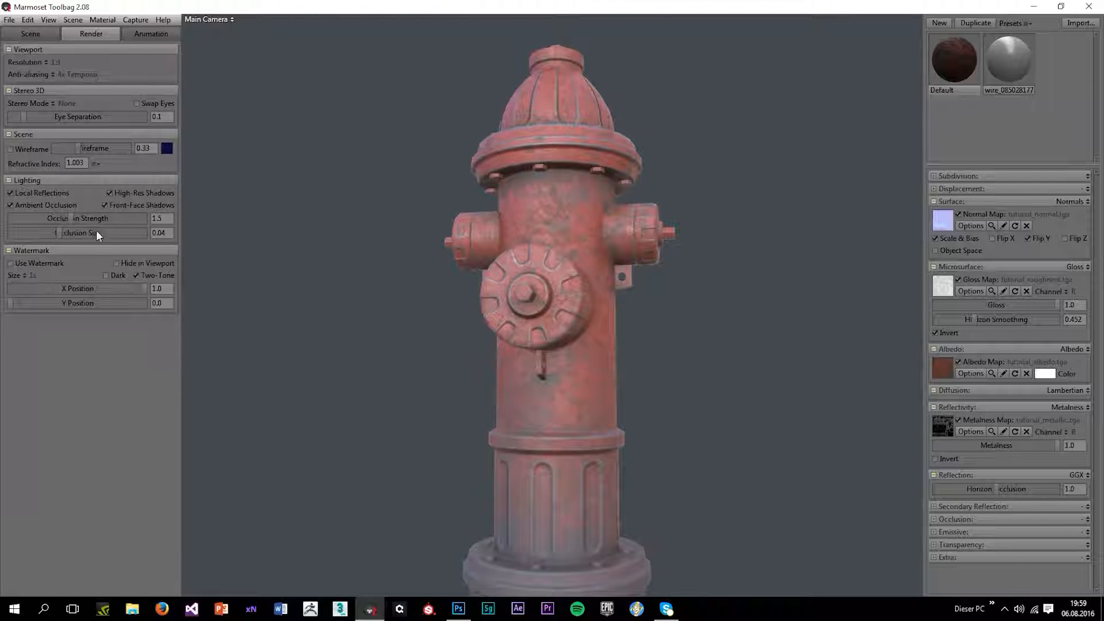
left_click_drag(79, 222, 122, 227)
scroll(510, 226, "down", 3)
left_click_drag(469, 407, 474, 441)
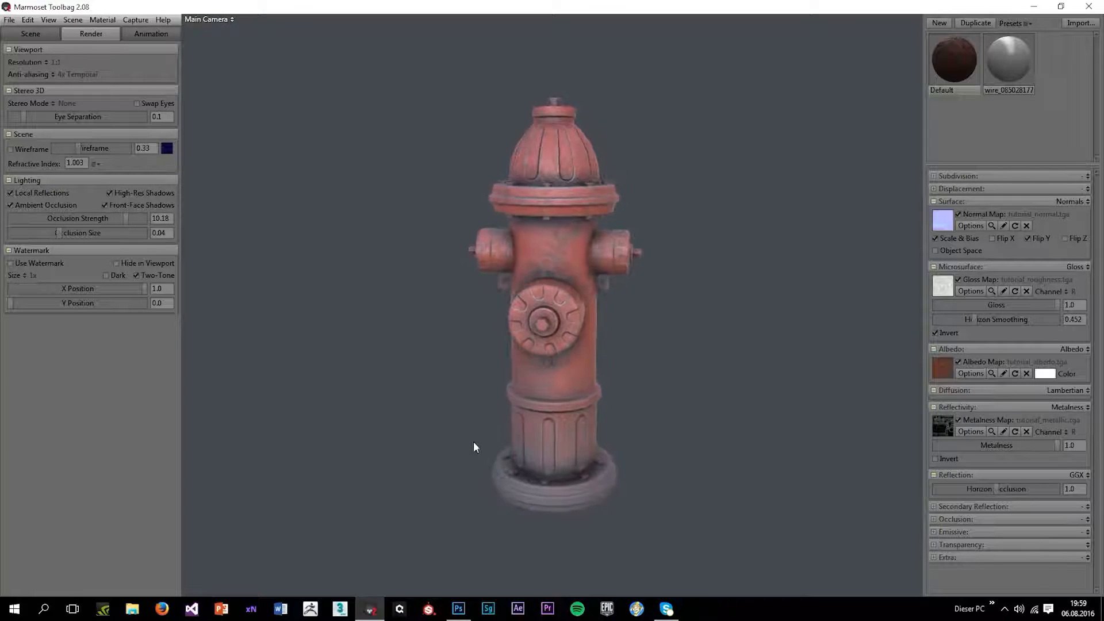
- Light the scene with the Forest Path sky preset, set its brightness to 2.585, and rotate the sky lighting
left_click(31, 34)
left_click_drag(517, 259, 564, 265)
left_click(36, 59)
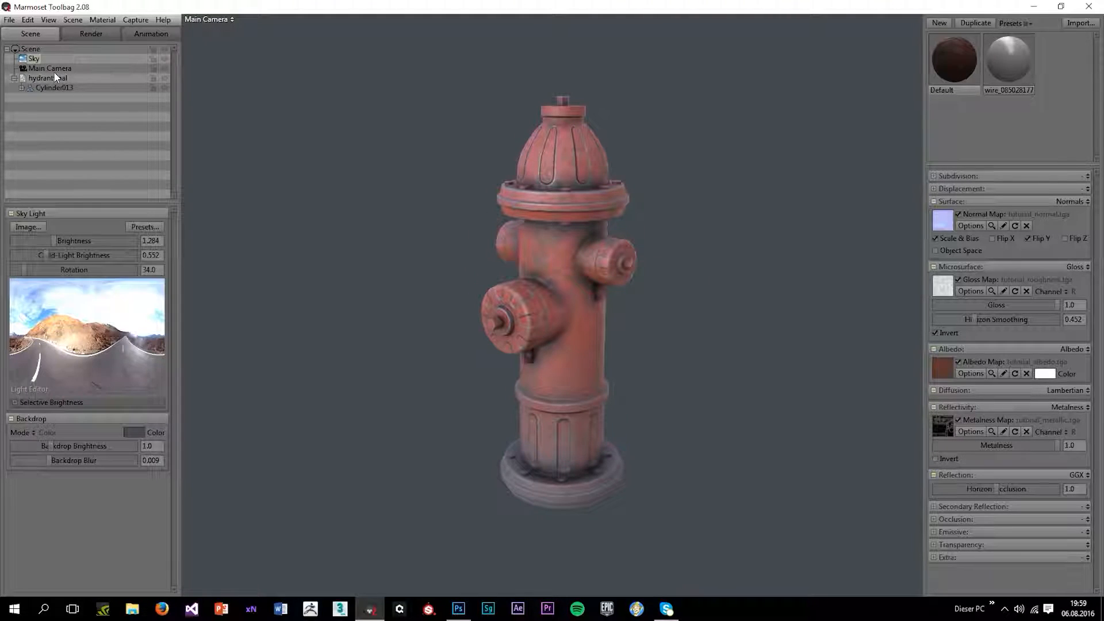
left_click(145, 226)
left_click(228, 463)
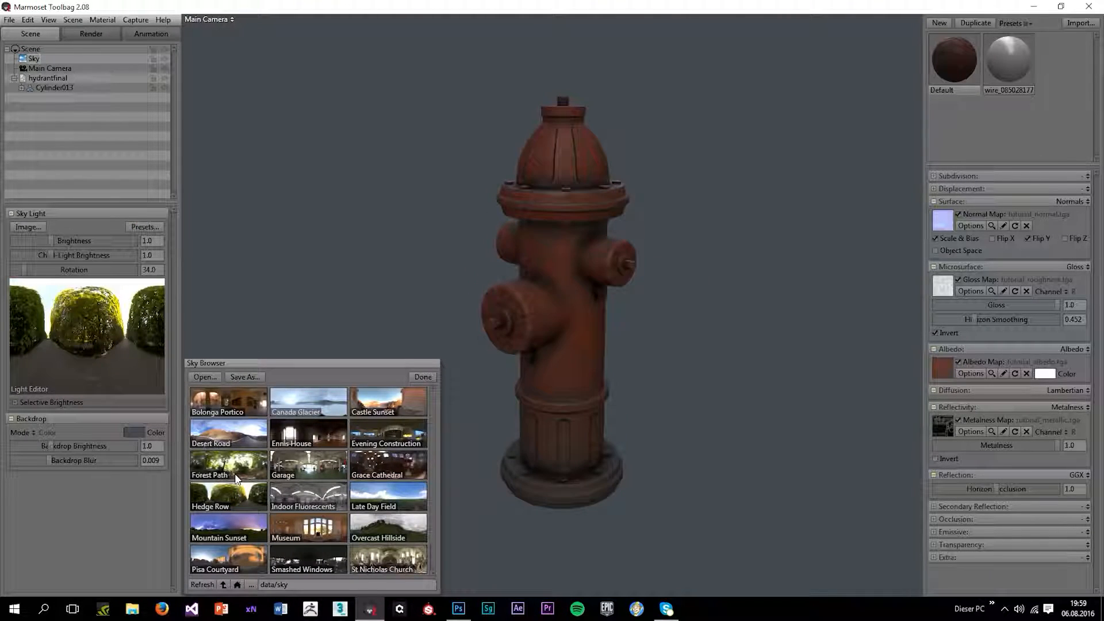
mouse_move(541, 279)
left_mouse_down()
mouse_move(690, 265)
mouse_move(543, 274)
left_mouse_up()
left_click_drag(64, 241, 62, 243)
left_click_drag(592, 312, 661, 323)
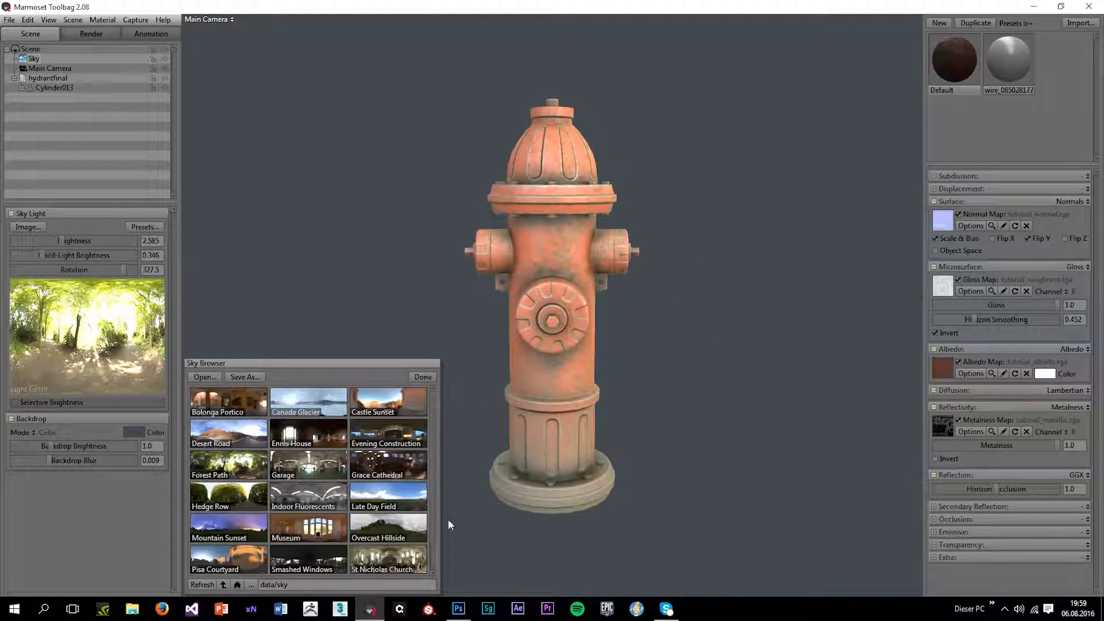
- Duplicate the hydrant, place the copy to the left of the original, and turn its front outlet toward the original
left_click(540, 313)
key("ctrl+d")
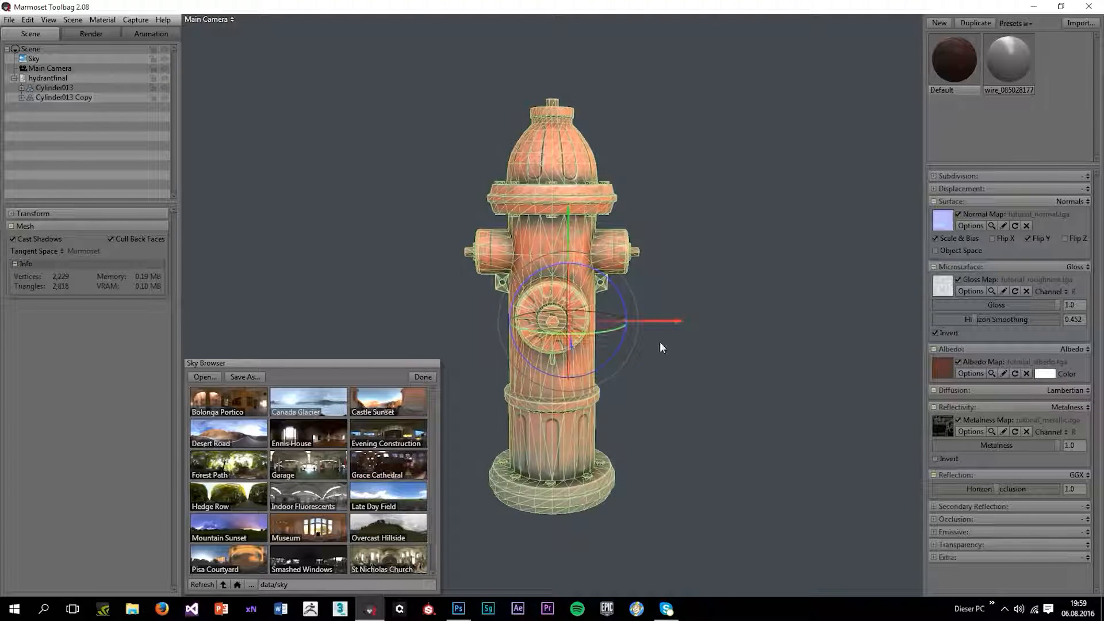
left_click_drag(670, 321, 424, 344)
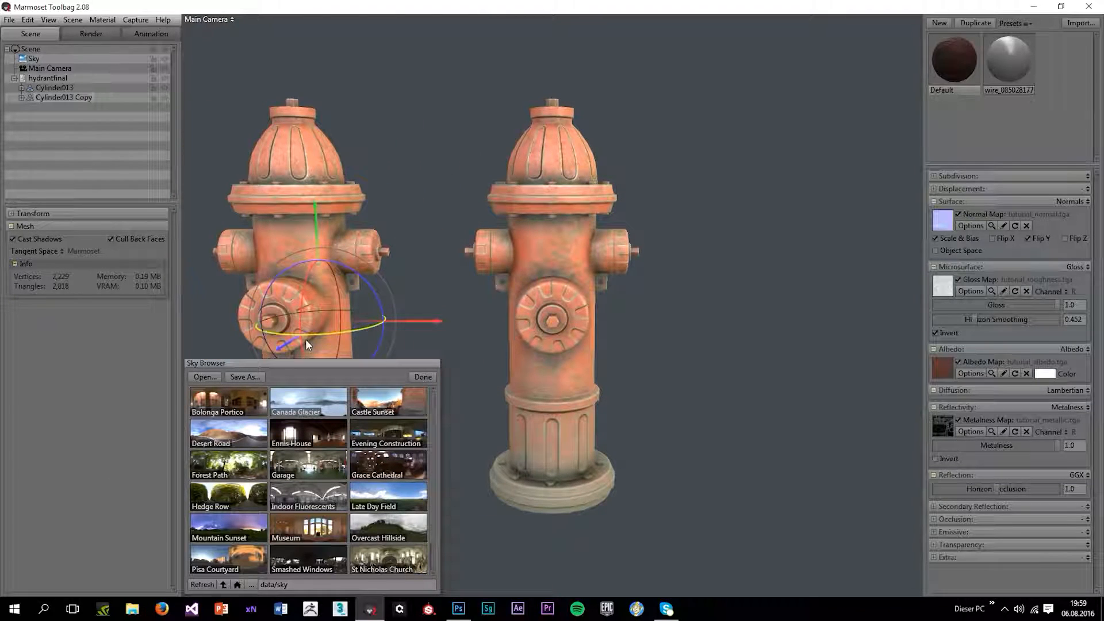
left_click_drag(326, 333, 405, 336)
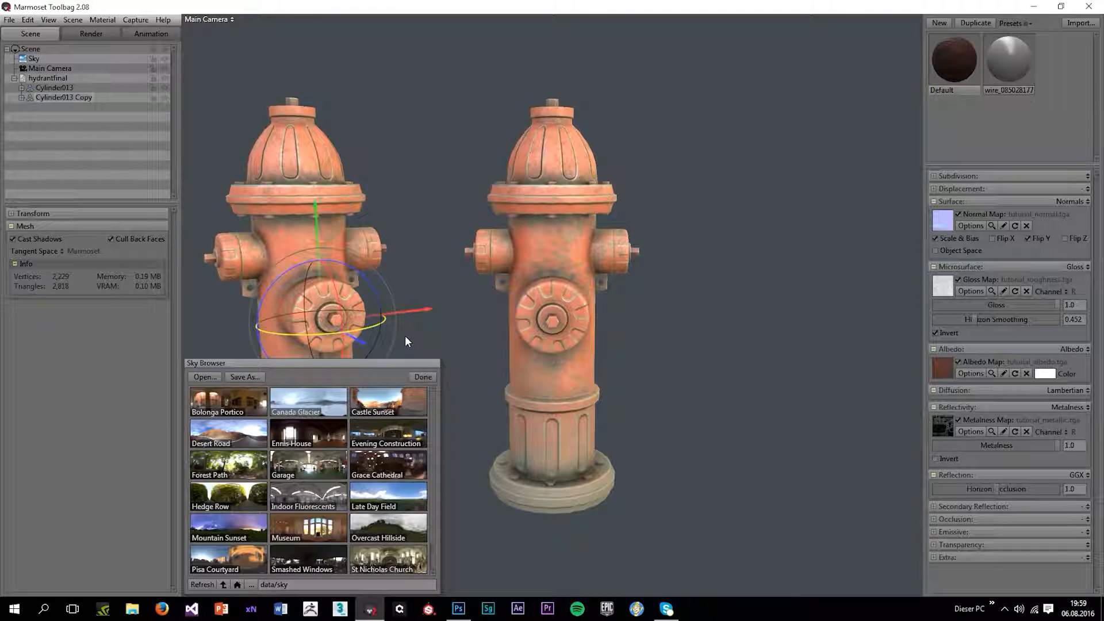
key("ctrl+d")
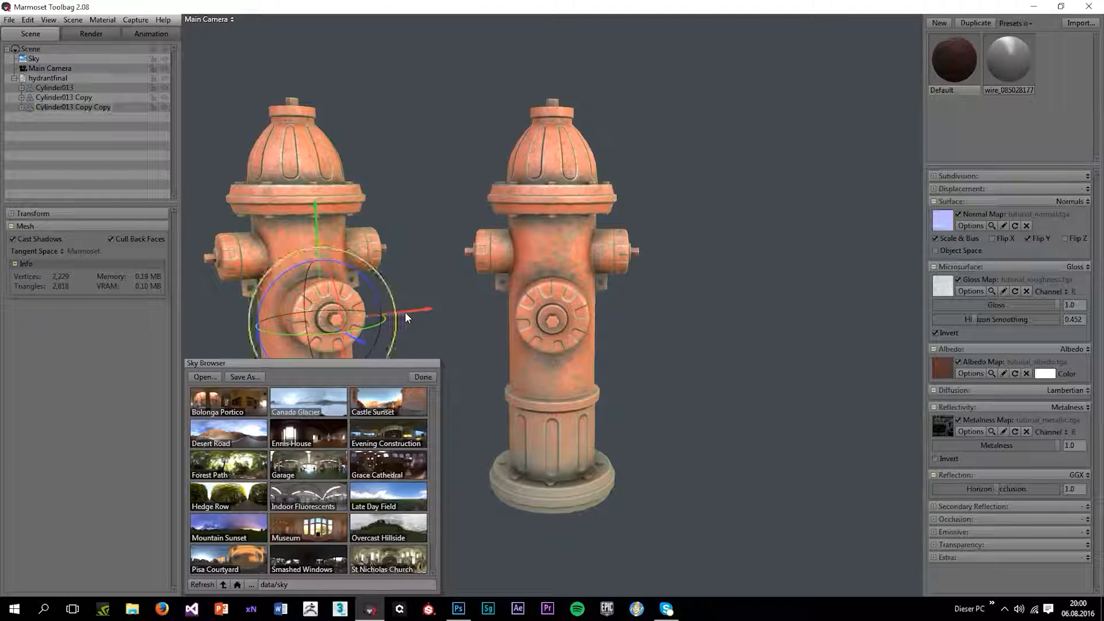
key("Delete")
- Duplicate the original hydrant again and place this copy to its right
left_click(354, 323)
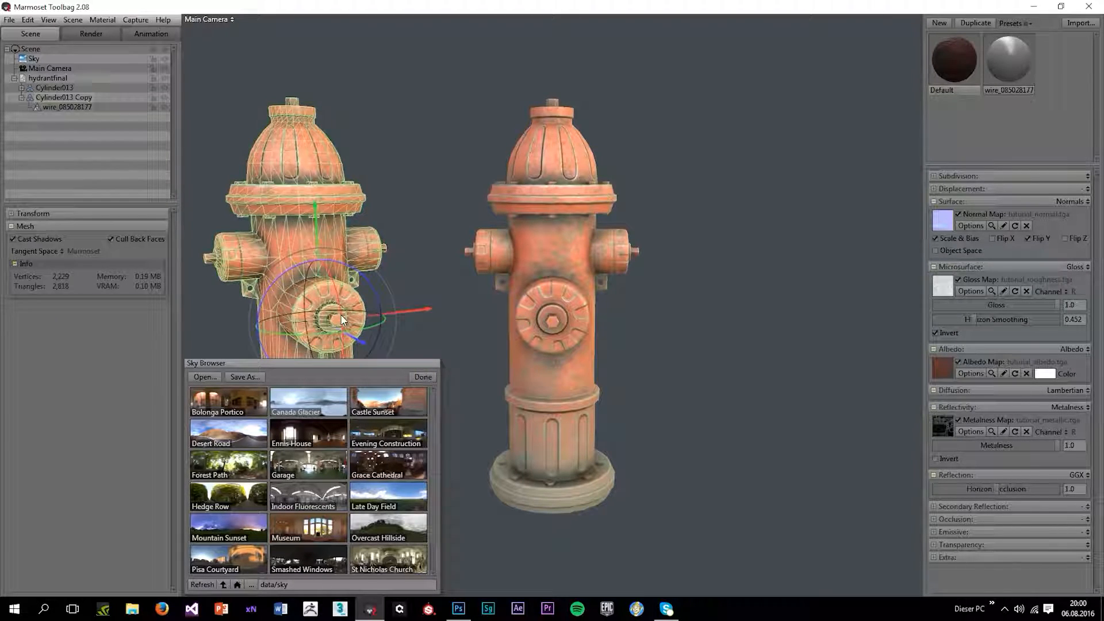
key("ctrl+d")
left_click_drag(354, 322, 571, 323)
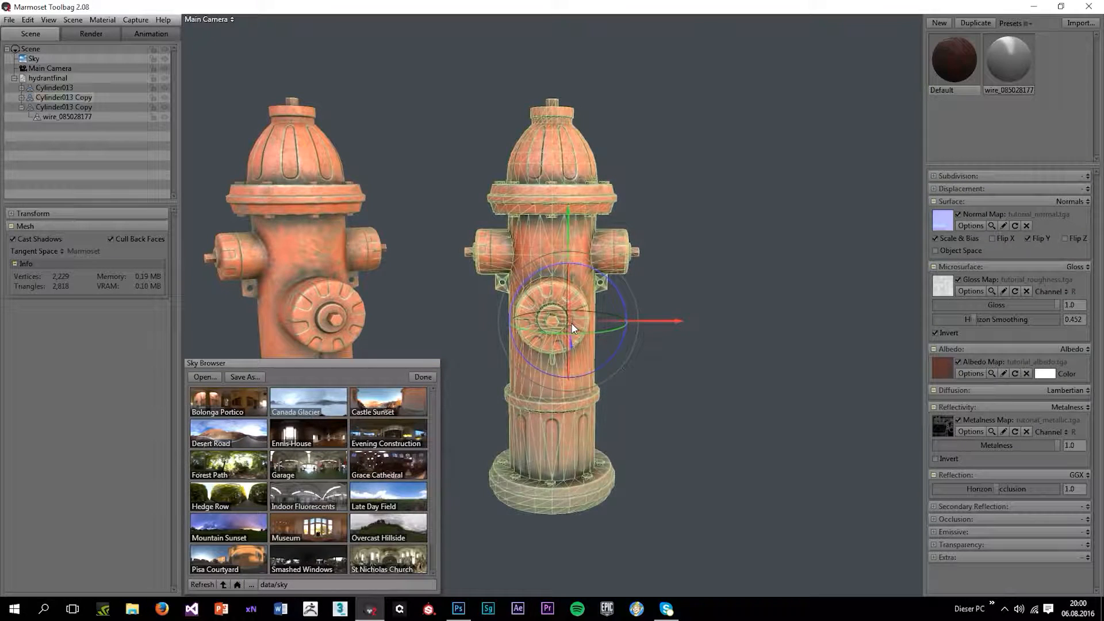
key("ctrl+d")
left_click_drag(648, 319, 938, 357)
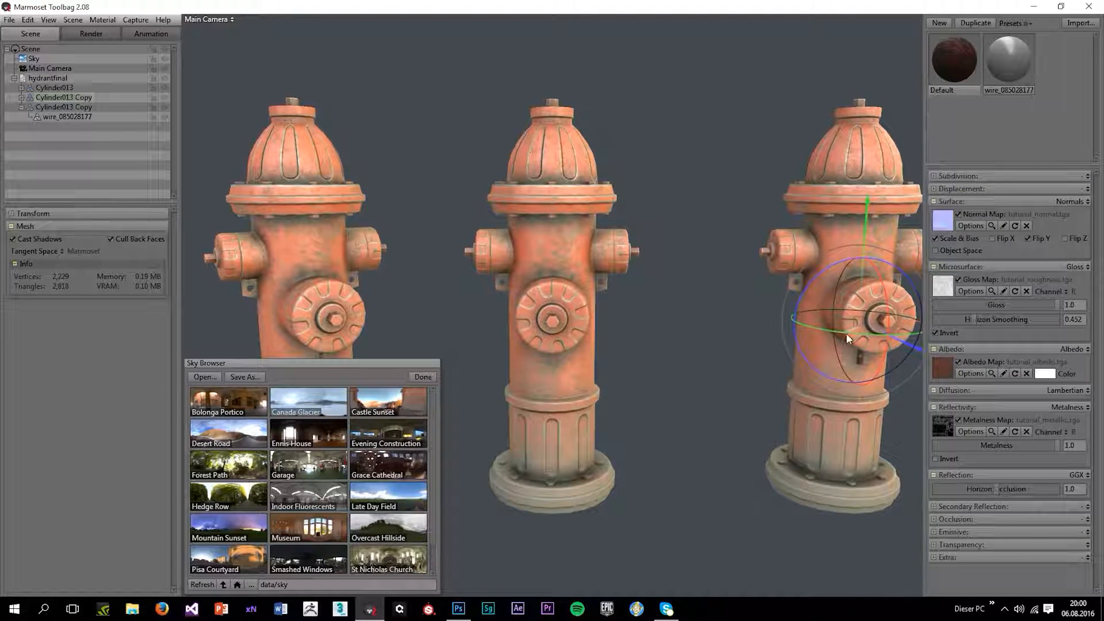
- Try moving the right copy closer to the middle hydrant and turning its front outlet inward
left_click_drag(831, 330, 835, 331)
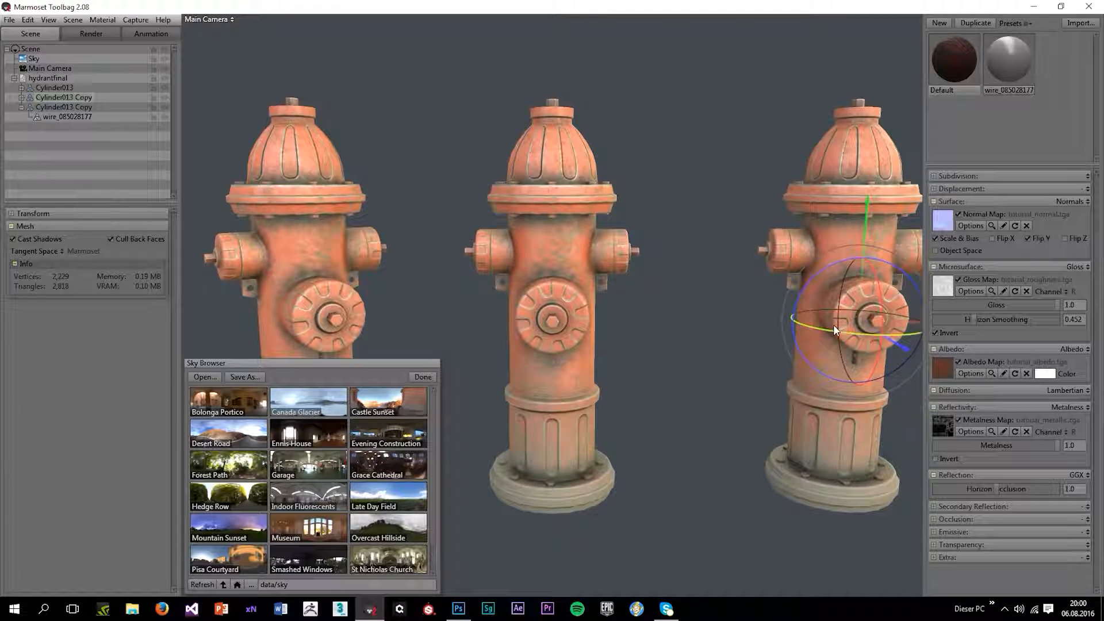
scroll(822, 307, "down", 2)
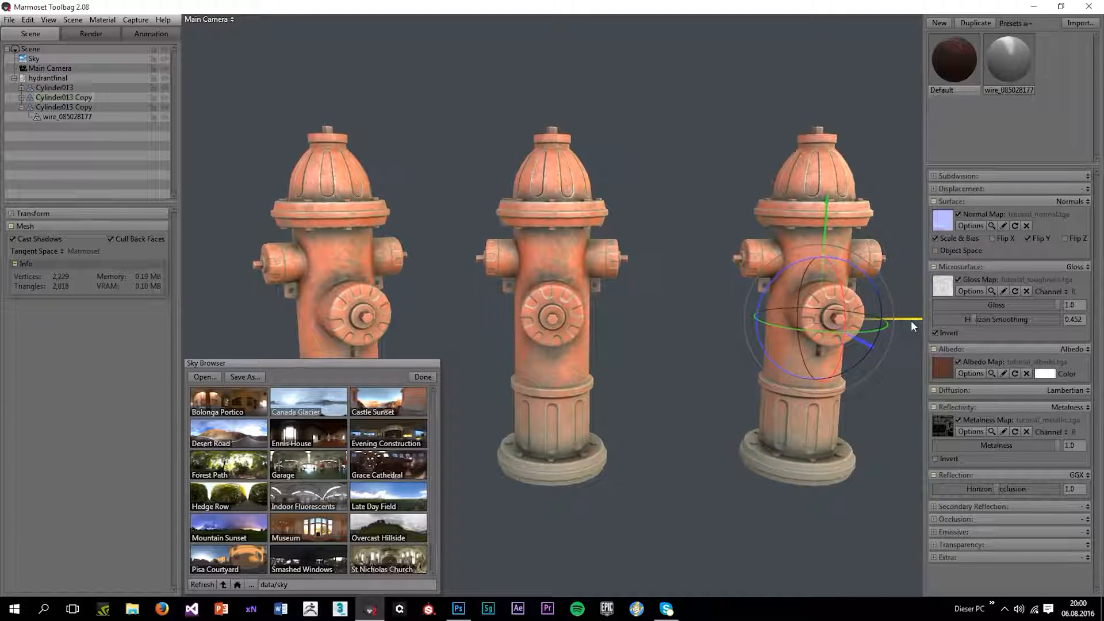
left_click_drag(911, 325, 892, 325)
left_click_drag(793, 337, 683, 340)
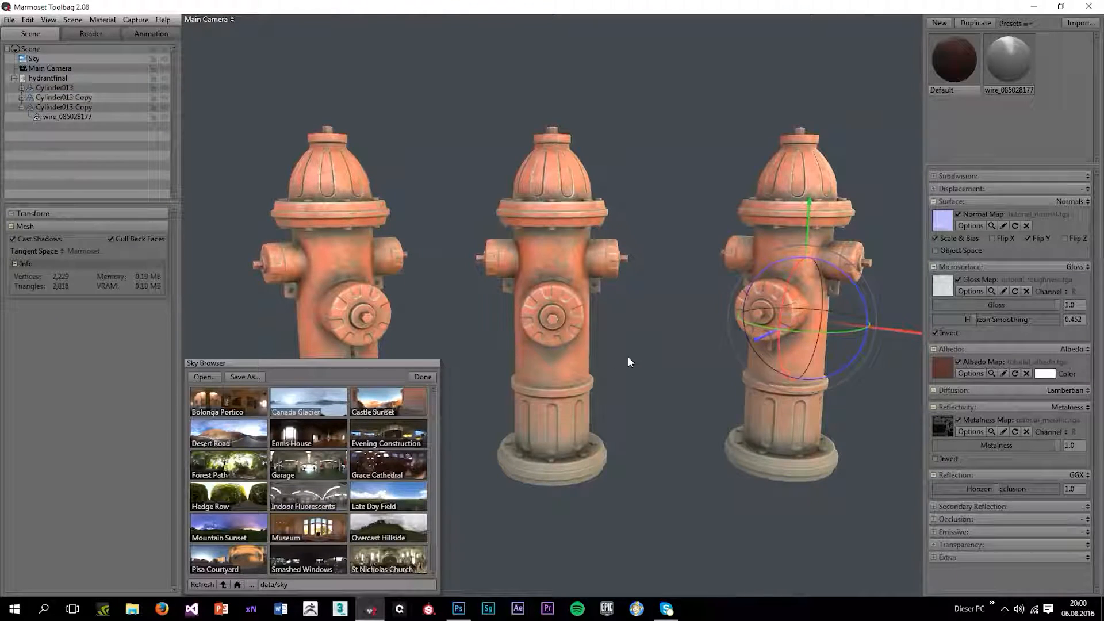
left_click(628, 359)
scroll(630, 352, "down", 2)
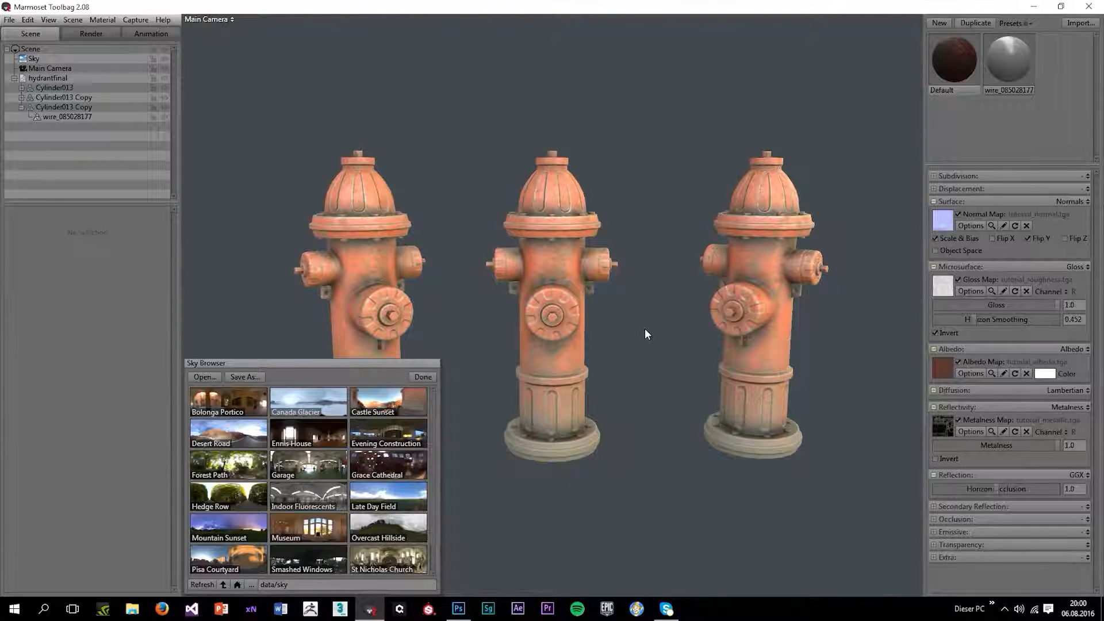
scroll(617, 288, "up", 3)
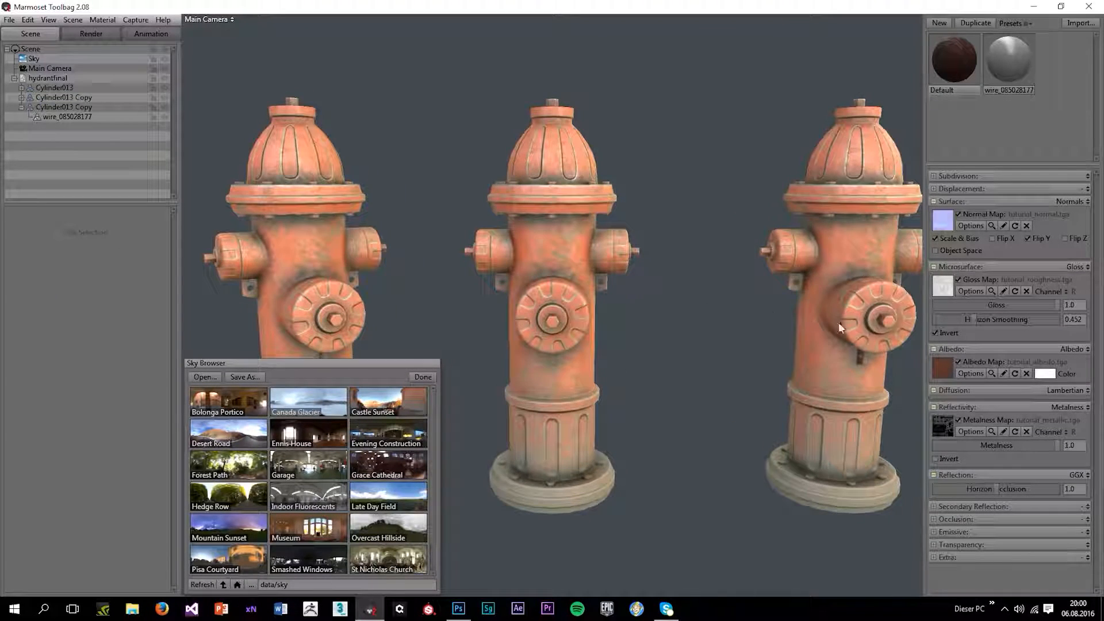
- Move the right hydrant copy in to match the left copy's spacing and turn its front outlet toward the middle hydrant
left_click(897, 314)
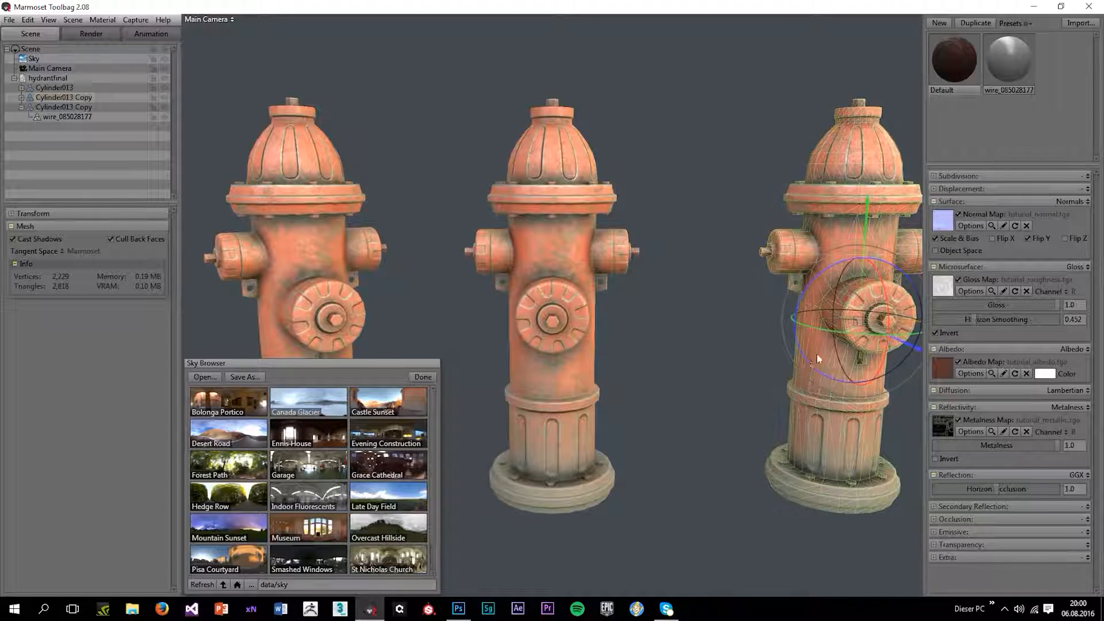
scroll(817, 353, "down", 2)
left_click_drag(886, 318, 836, 318)
left_click_drag(716, 330, 702, 323)
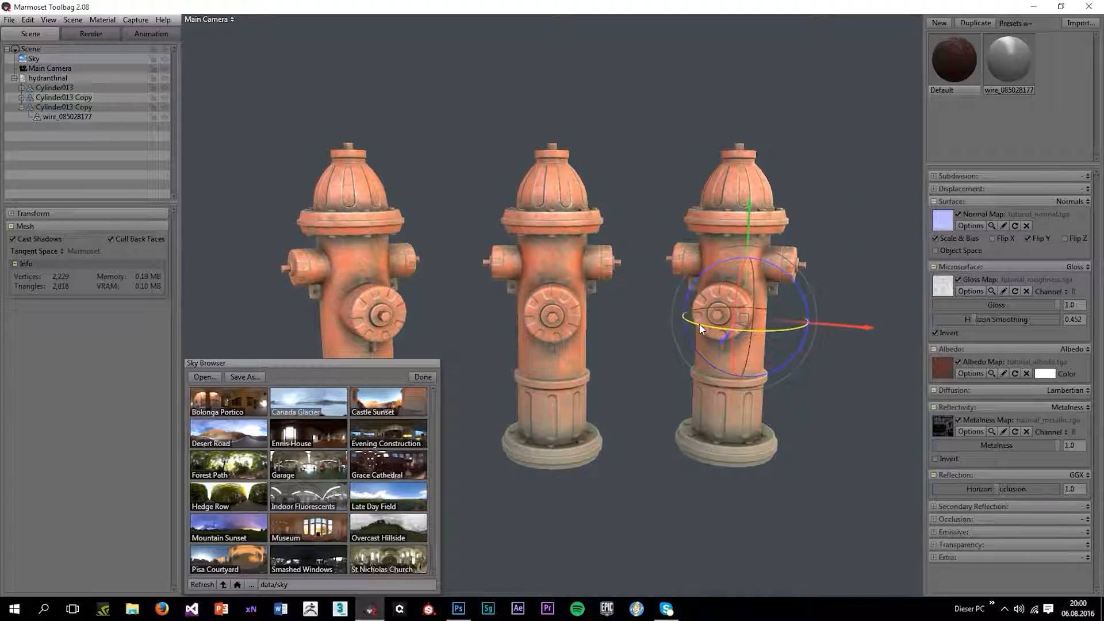
- Finish adjusting the right hydrant copy's placement and close the sky browser
left_click_drag(860, 336, 866, 330)
left_click_drag(636, 405, 458, 400)
left_click(424, 377)
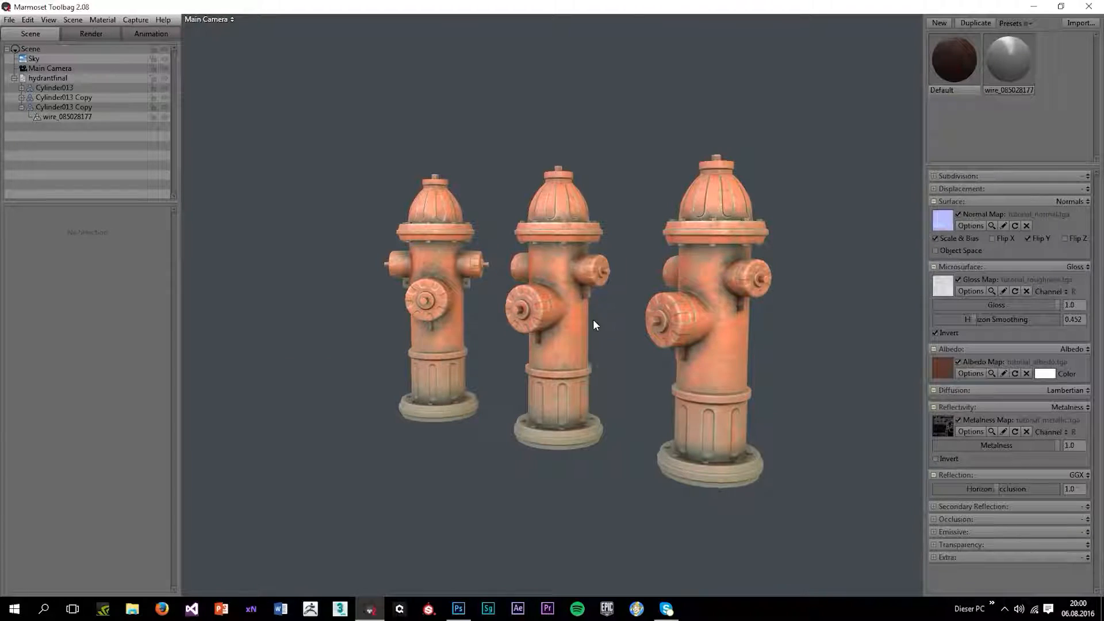
scroll(593, 319, "up", 2)
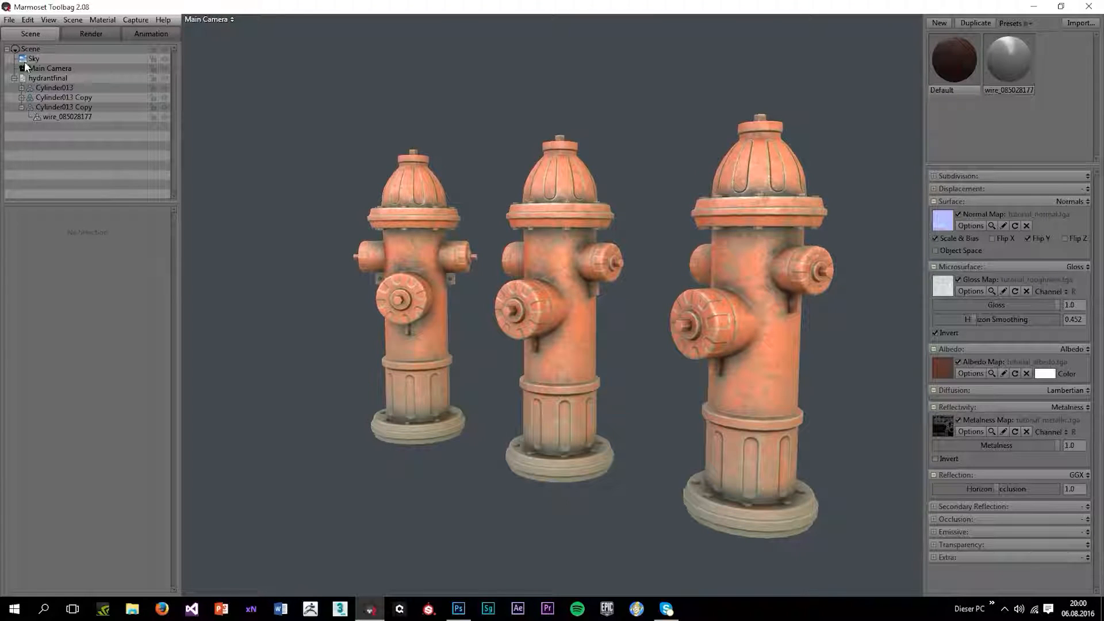
- Change the sky's backdrop color to a darker neutral grey
left_click(30, 58)
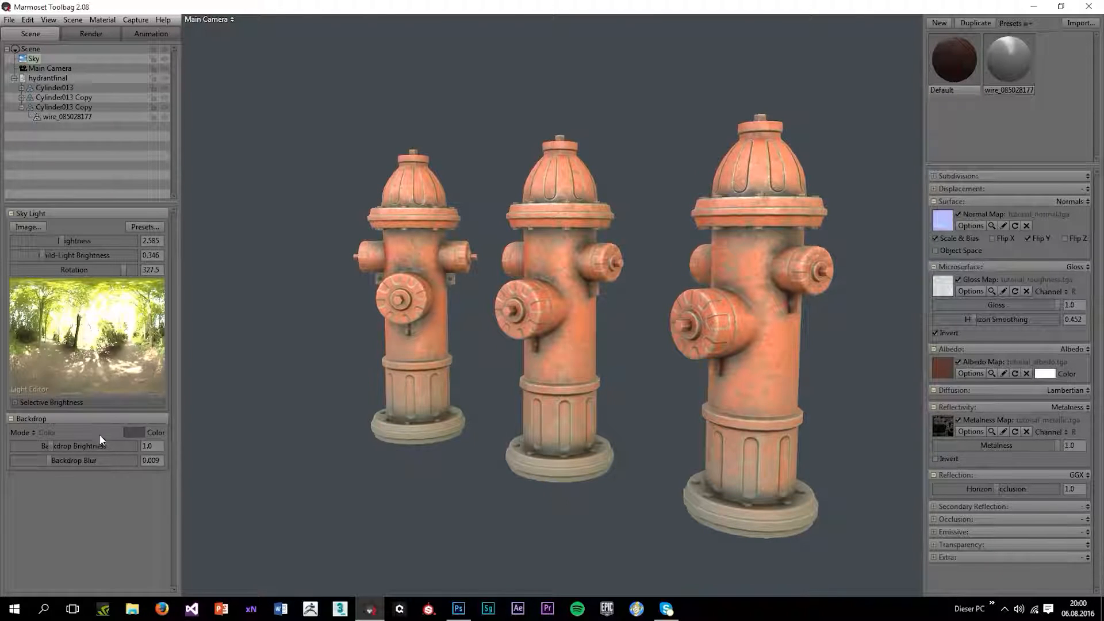
left_click(132, 433)
mouse_move(278, 531)
left_mouse_down()
mouse_move(187, 516)
mouse_move(157, 575)
mouse_move(188, 556)
left_mouse_up()
left_click(532, 403)
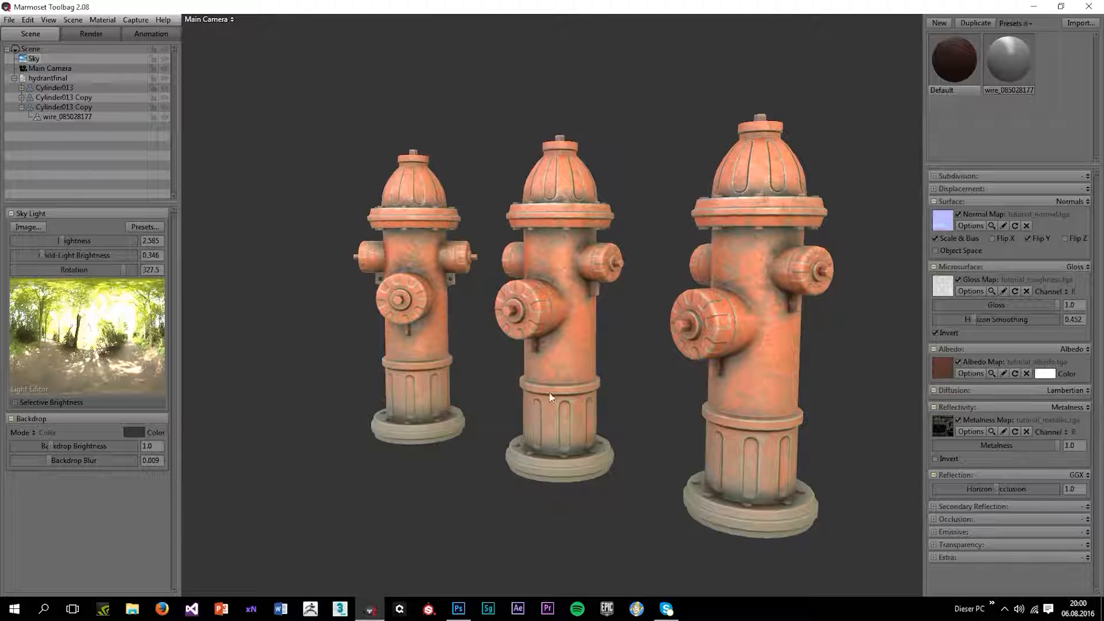
- Rotate the sky lighting around the three hydrants to 279.5
left_click_drag(444, 67, 562, 322)
scroll(398, 200, "up", 5)
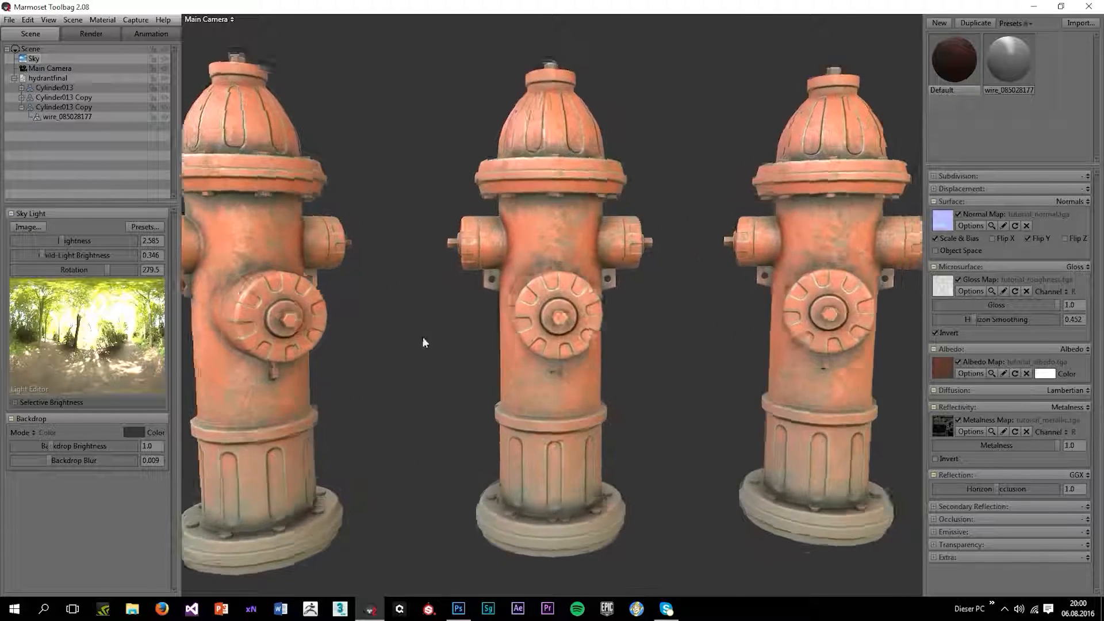
left_click_drag(423, 340, 463, 347)
- Compare the render with local reflections off and on, and set the ambient occlusion strength to about 6.69
left_click(91, 33)
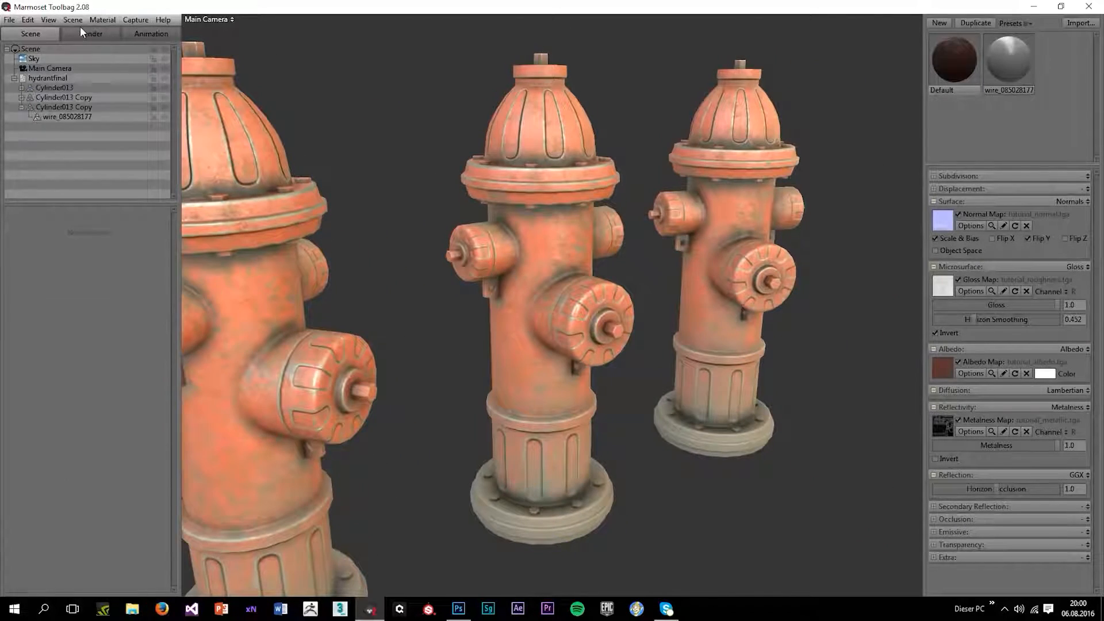
left_click(30, 192)
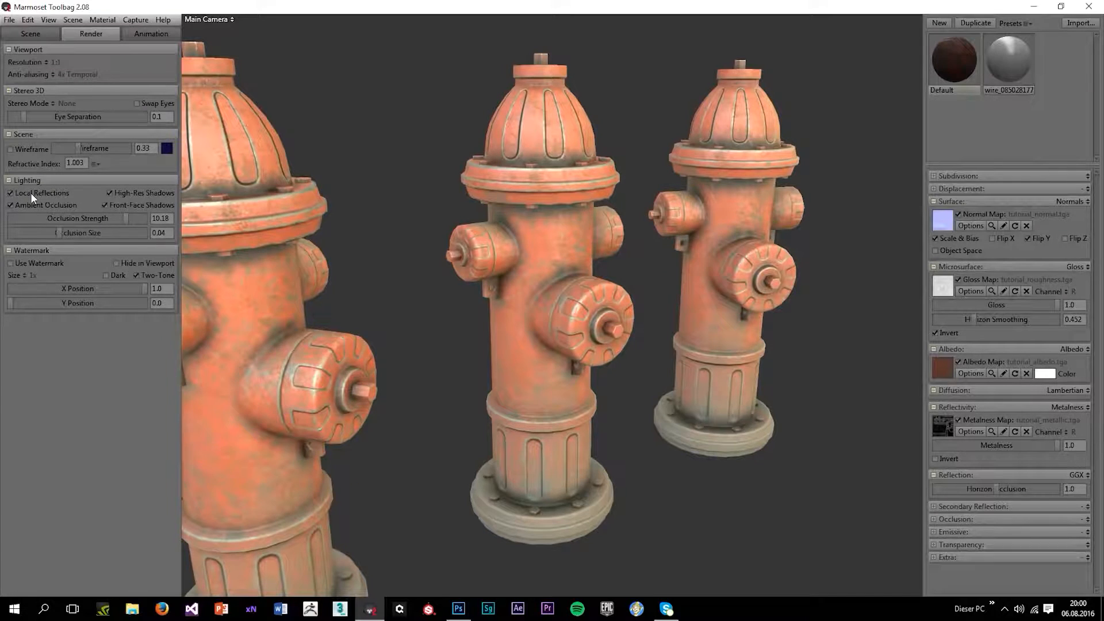
left_click(30, 192)
left_click_drag(109, 217, 115, 220)
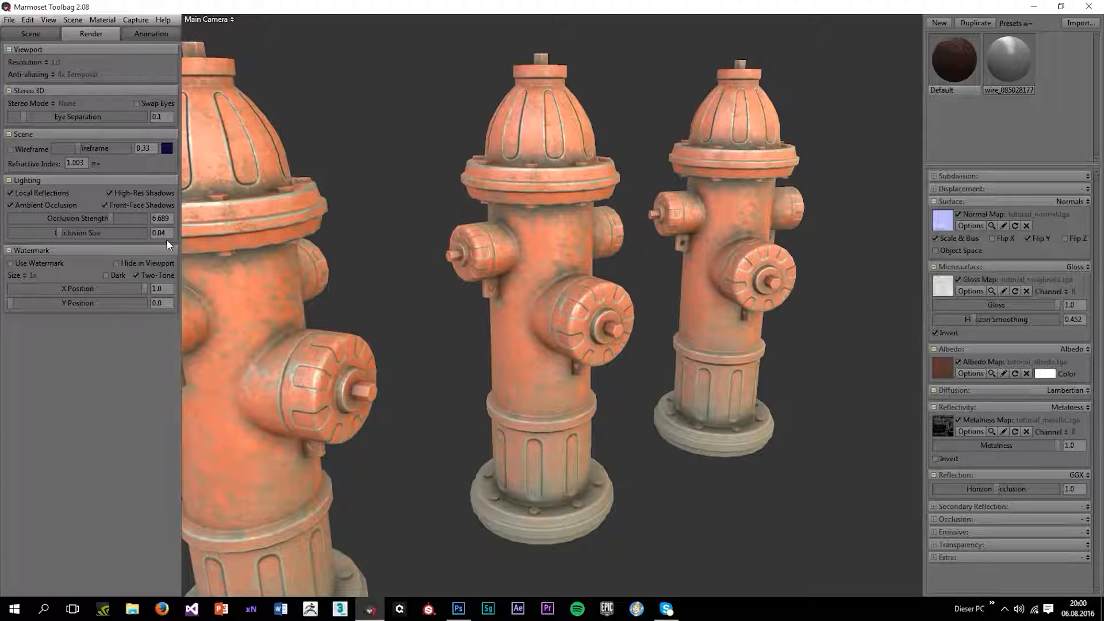
- Set the main camera's exposure to 0.935, contrast to 1.022 and contrast center to 0.53
scroll(726, 406, "down", 4)
left_click_drag(726, 407, 609, 402)
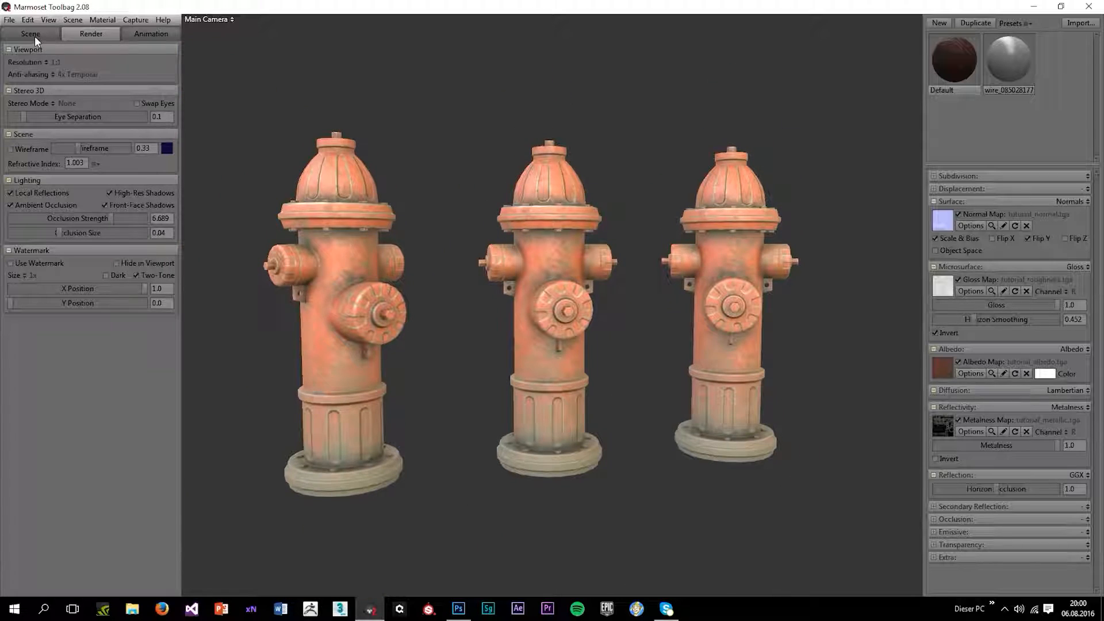
left_click(31, 34)
left_click(34, 59)
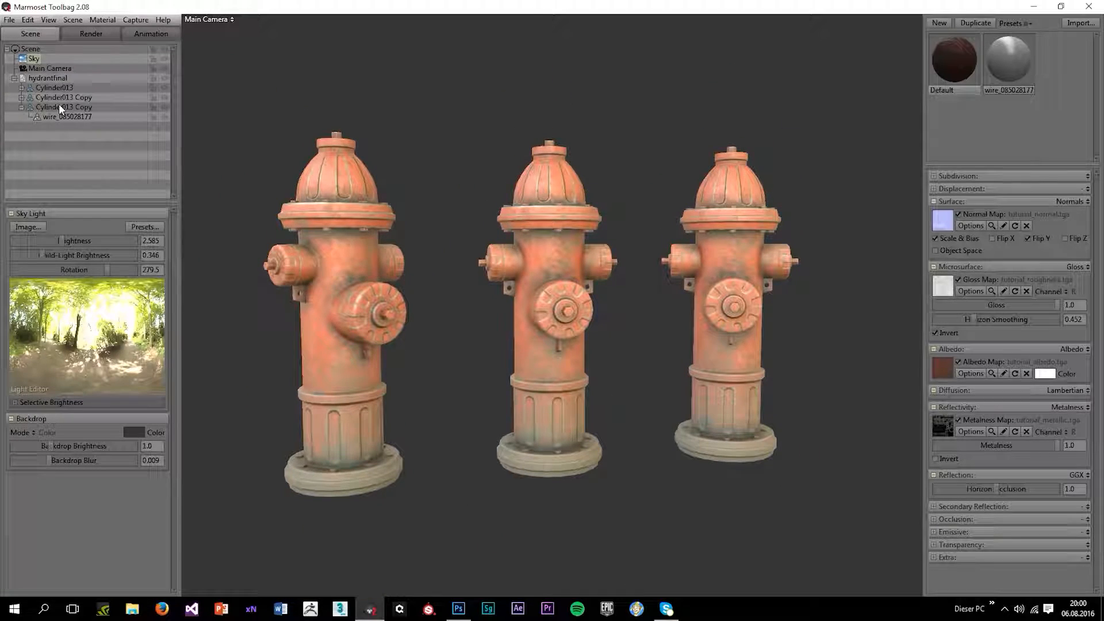
left_click(62, 69)
left_click_drag(51, 427, 69, 457)
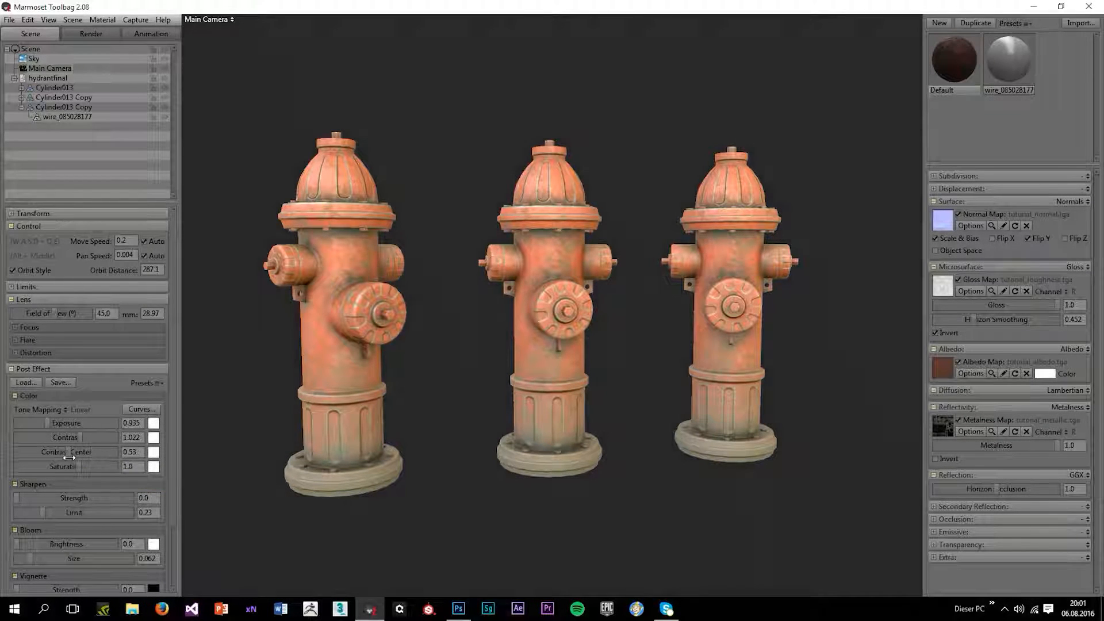
- Set the main camera's sharpen strength to 0.047, bloom brightness to 0.011 and vignette strength to 0.932
left_click_drag(26, 496, 57, 542)
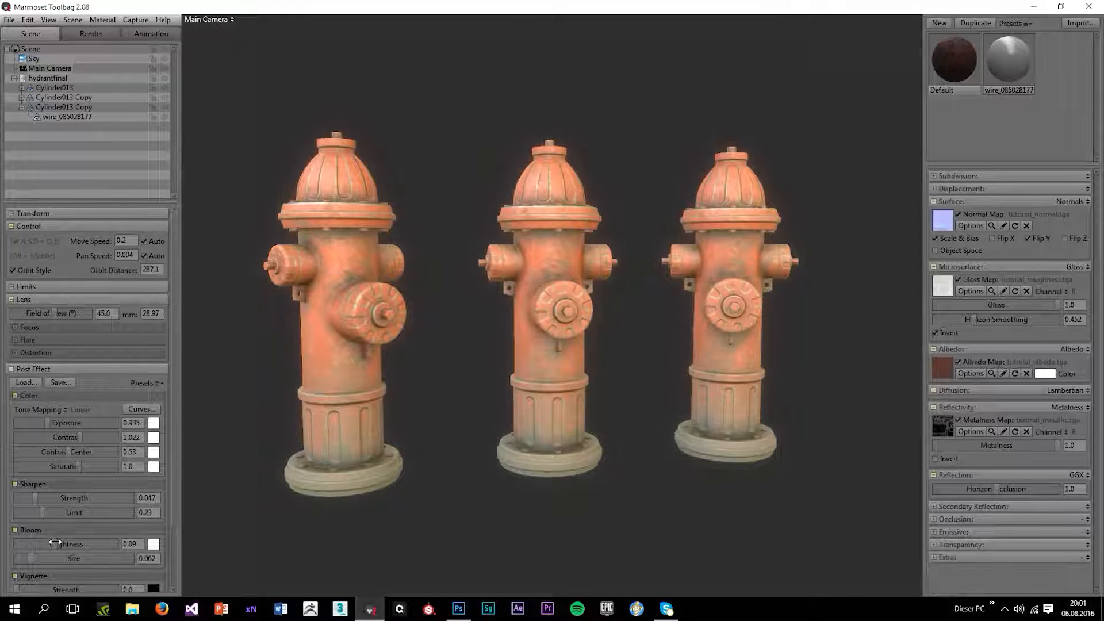
left_click_drag(56, 544, 41, 544)
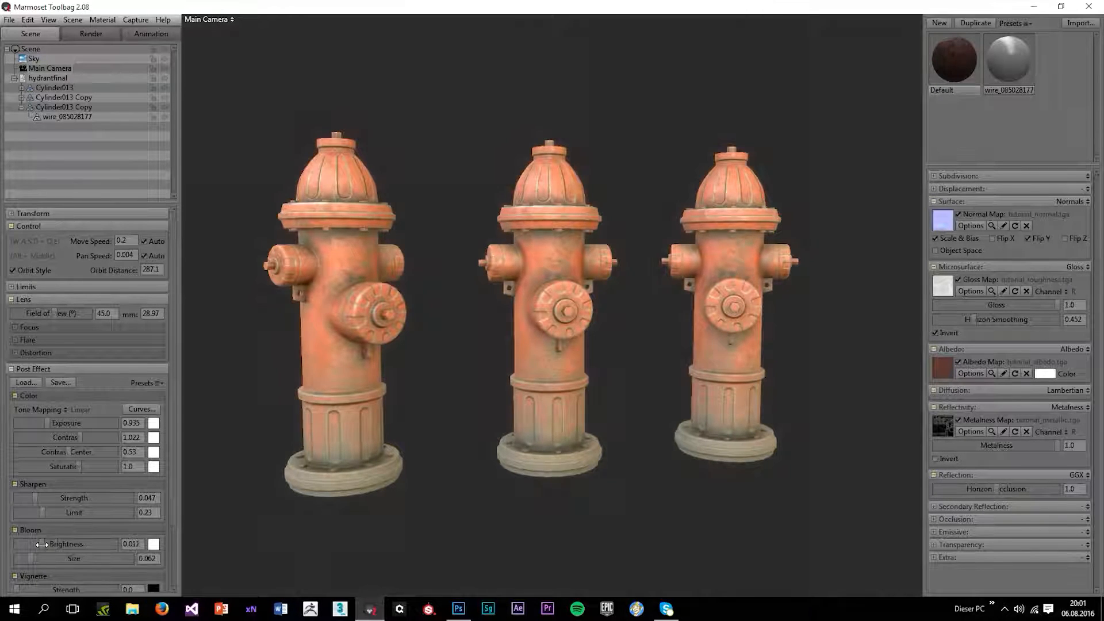
left_click_drag(20, 589, 83, 595)
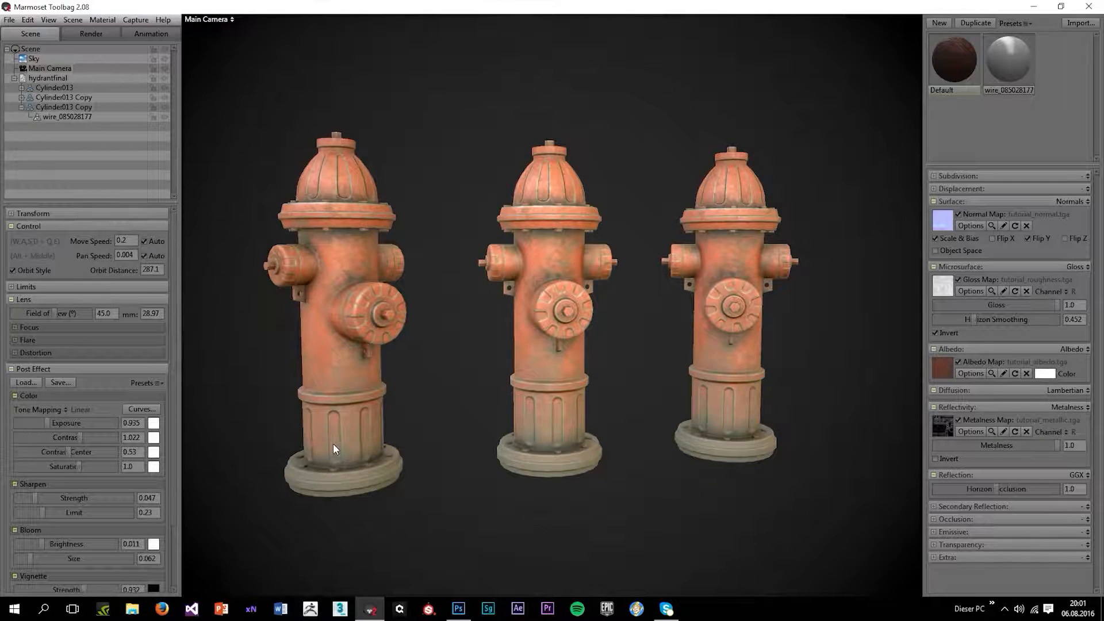
- Refine the main camera's bloom brightness to 0.013 and vignette strength to 0.916, and adjust the grain
left_click(333, 443)
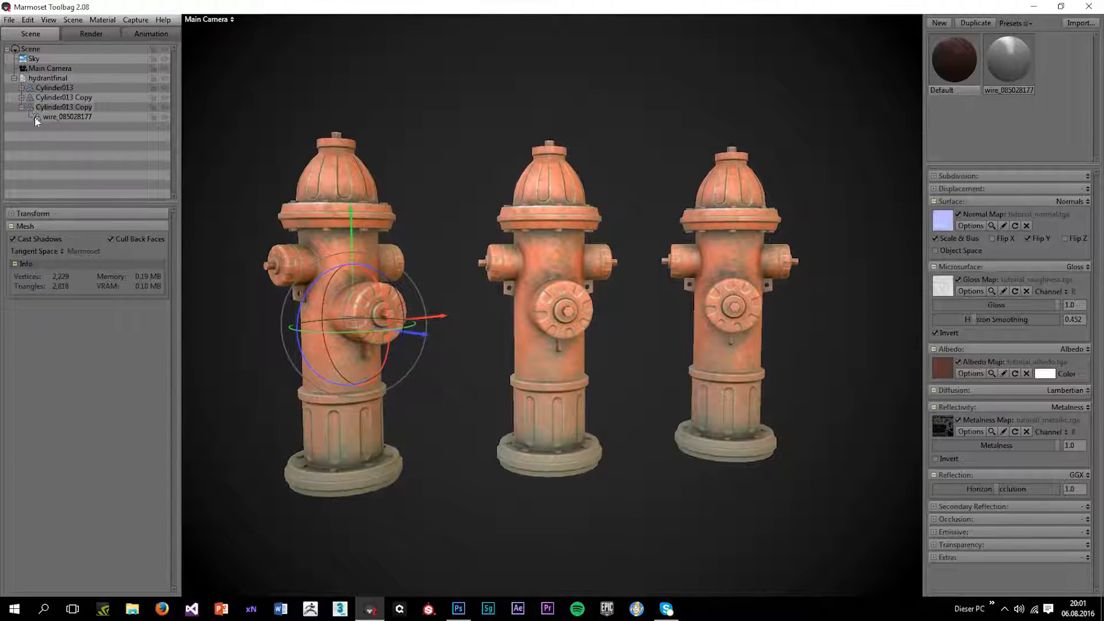
left_click(35, 58)
left_click(60, 69)
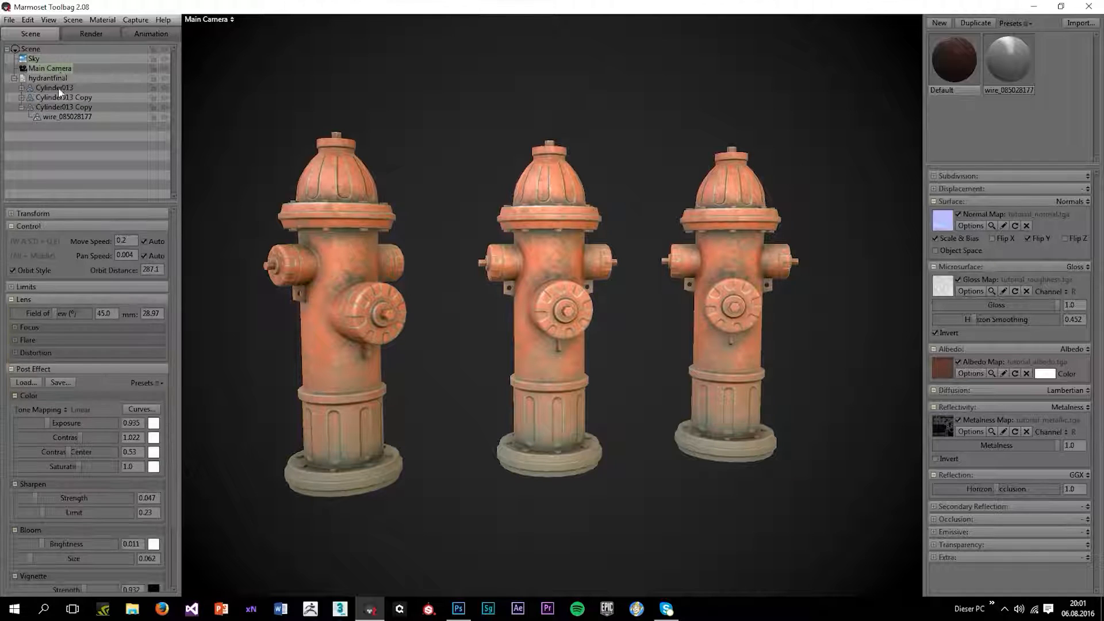
mouse_move(58, 550)
left_mouse_down()
mouse_move(69, 551)
mouse_move(45, 556)
left_mouse_up()
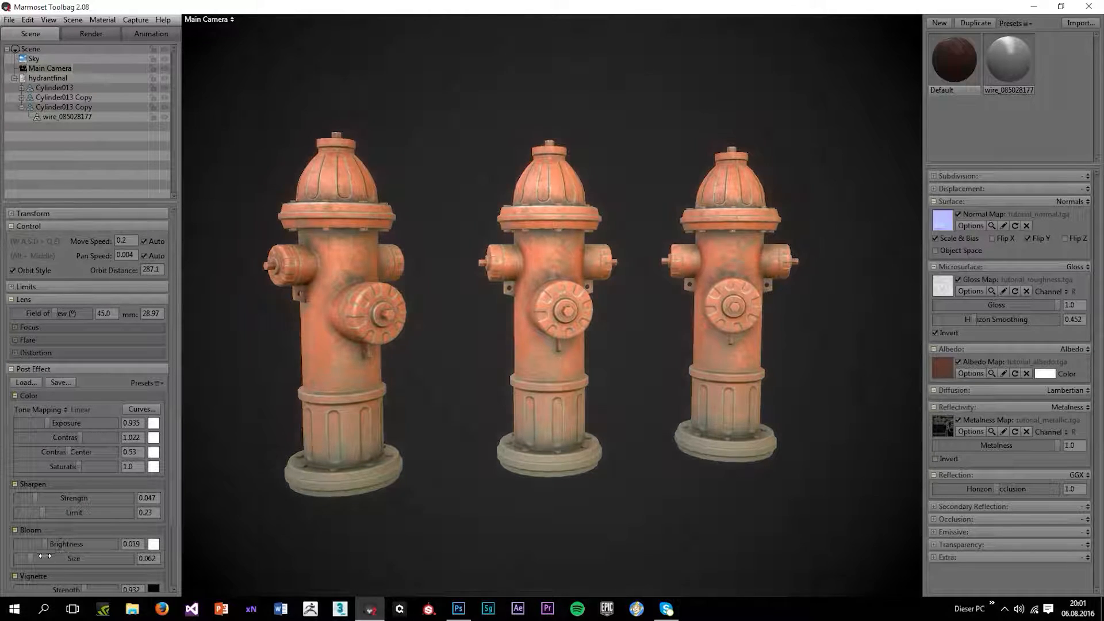
scroll(56, 586, "down", 3)
mouse_move(84, 517)
left_mouse_down()
mouse_move(106, 527)
mouse_move(85, 534)
left_mouse_up()
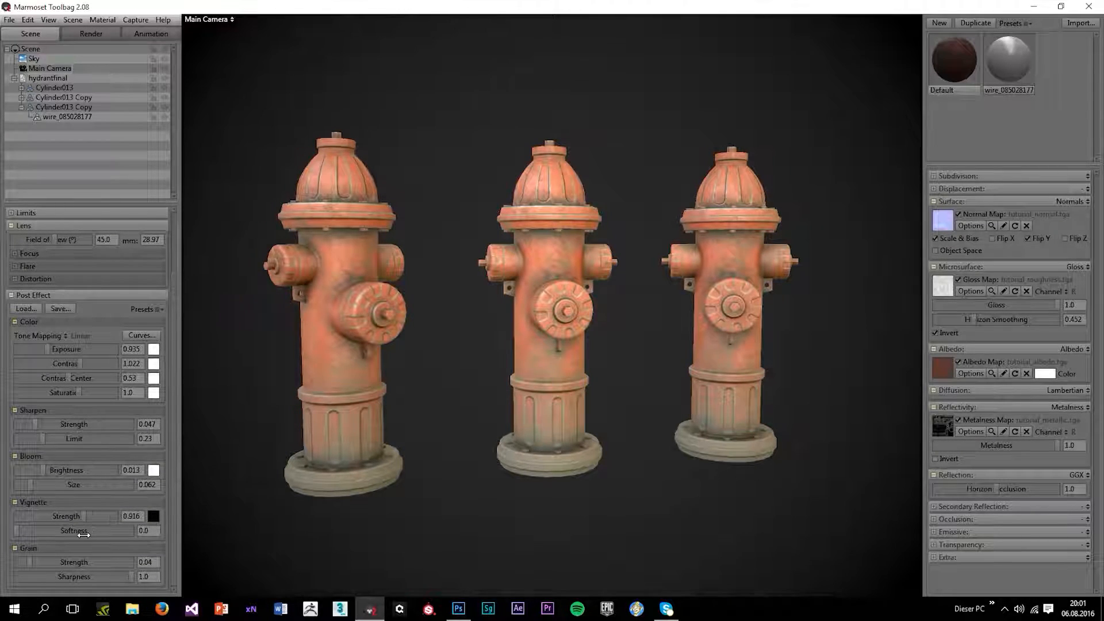
mouse_move(40, 560)
left_mouse_down()
mouse_move(65, 566)
mouse_move(38, 570)
left_mouse_up()
- Inspect the three hydrants from another angle with the interface hidden
left_click(465, 475)
key("ctrl+space")
left_click_drag(485, 222, 581, 355)
scroll(472, 357, "down", 5)
key("ctrl+space")
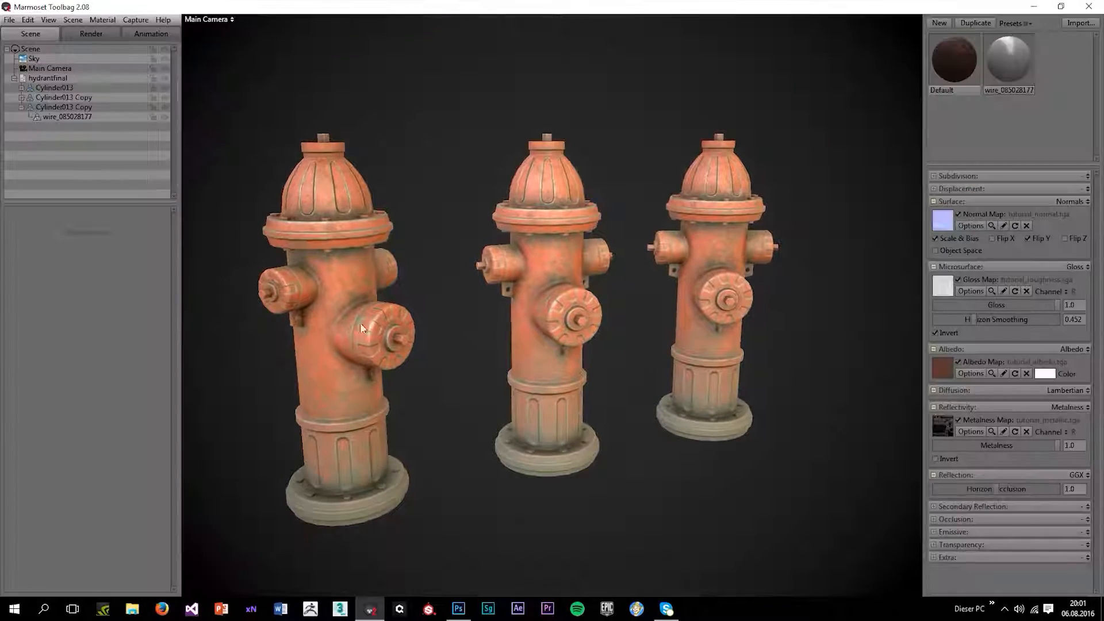
- Try the Garage sky preset with a brightness of 9.45 and a rotation of 247.5
left_click(33, 59)
left_click(143, 227)
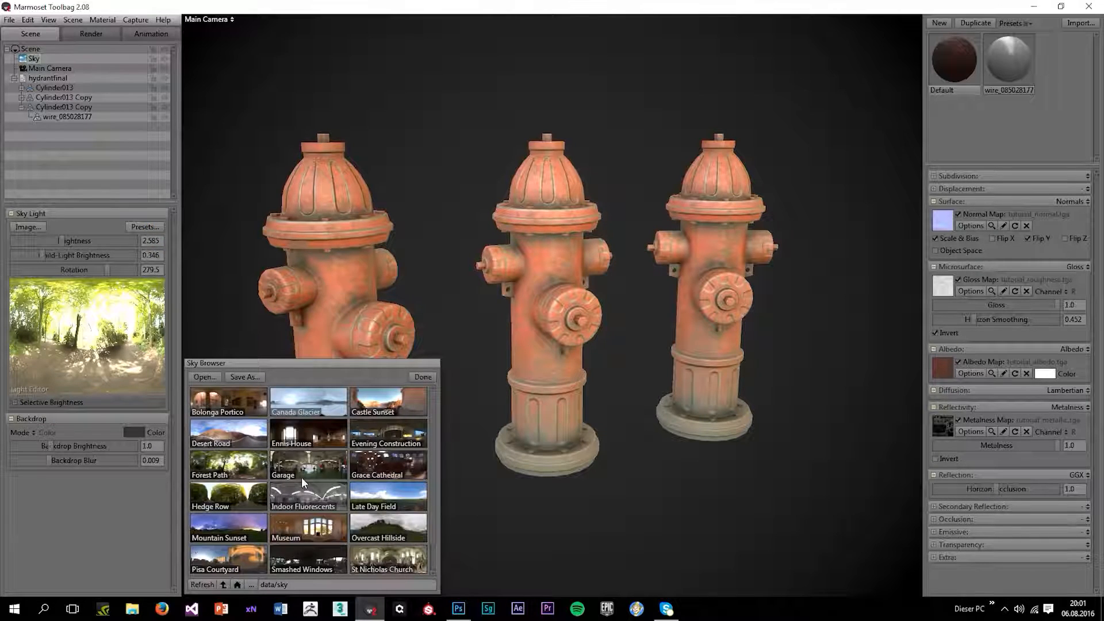
left_click(316, 469)
left_click_drag(52, 241, 71, 247)
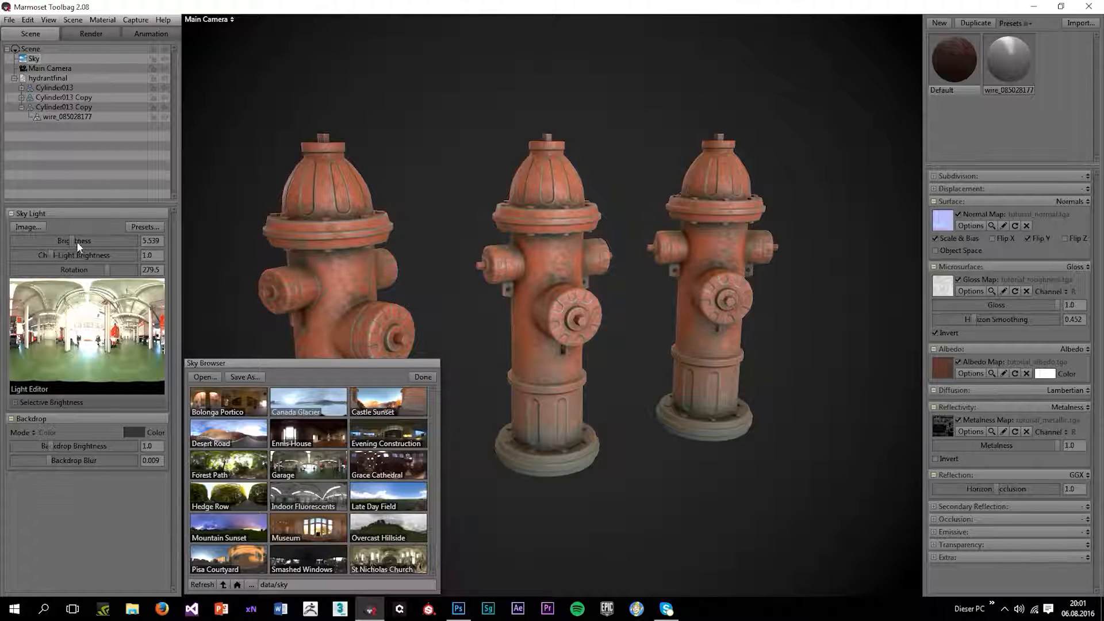
left_click_drag(96, 241, 80, 241)
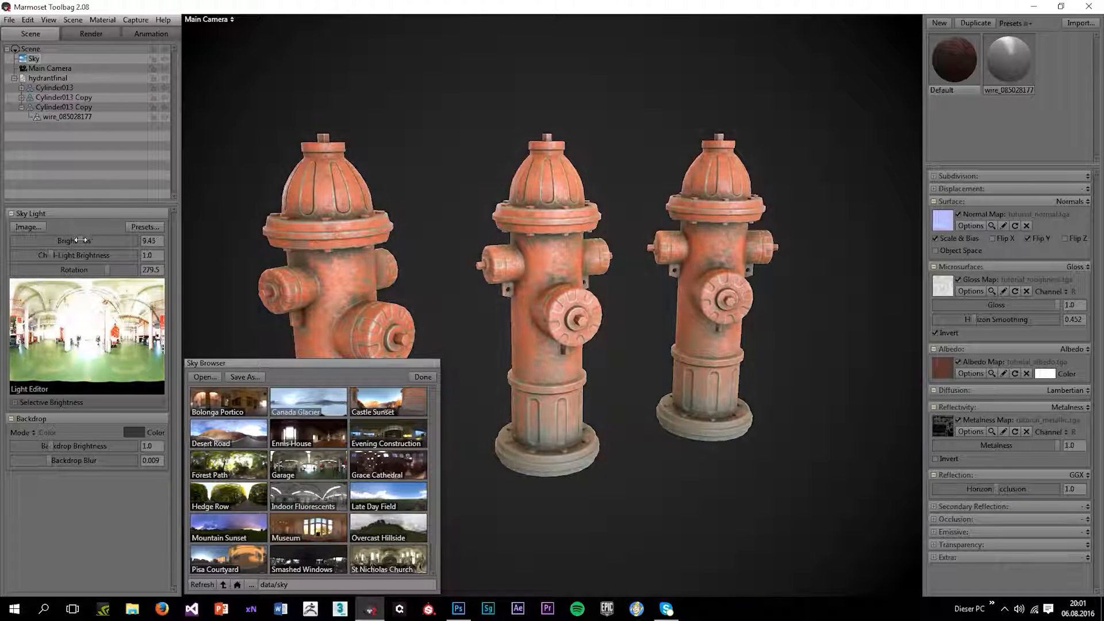
left_click_drag(668, 310, 692, 310)
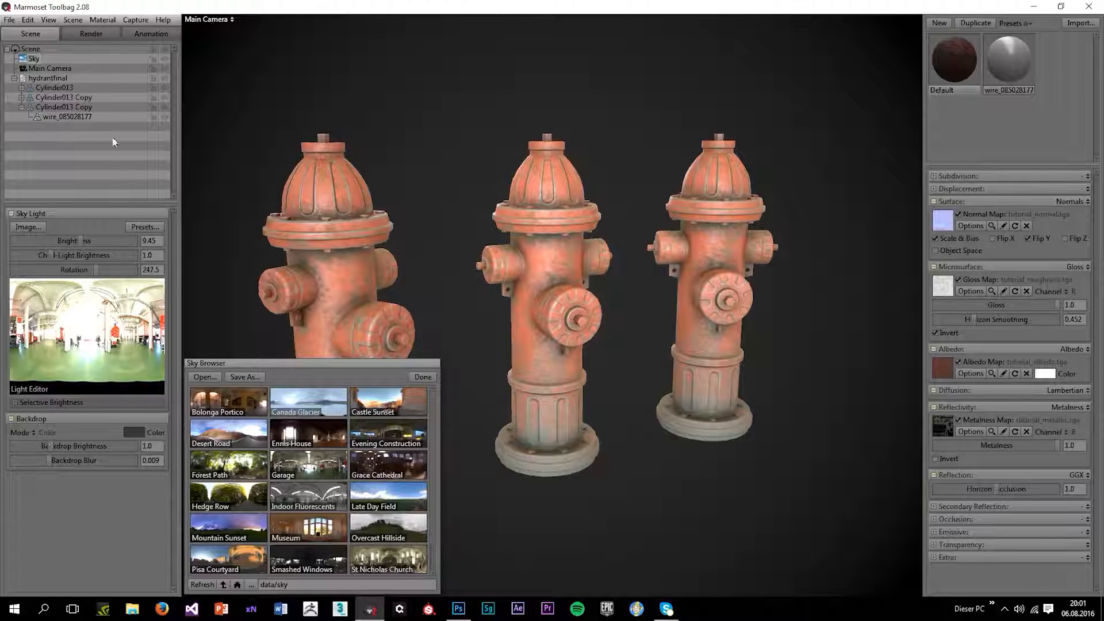
left_click(423, 377)
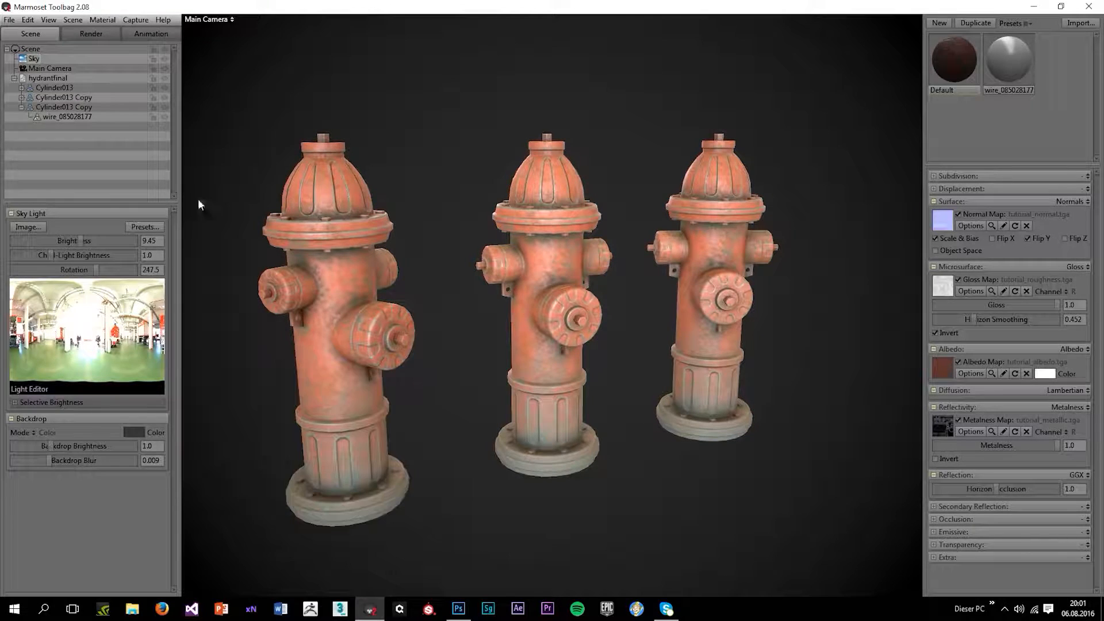
- Add the Iron preset material to the scene's materials
left_click(102, 20)
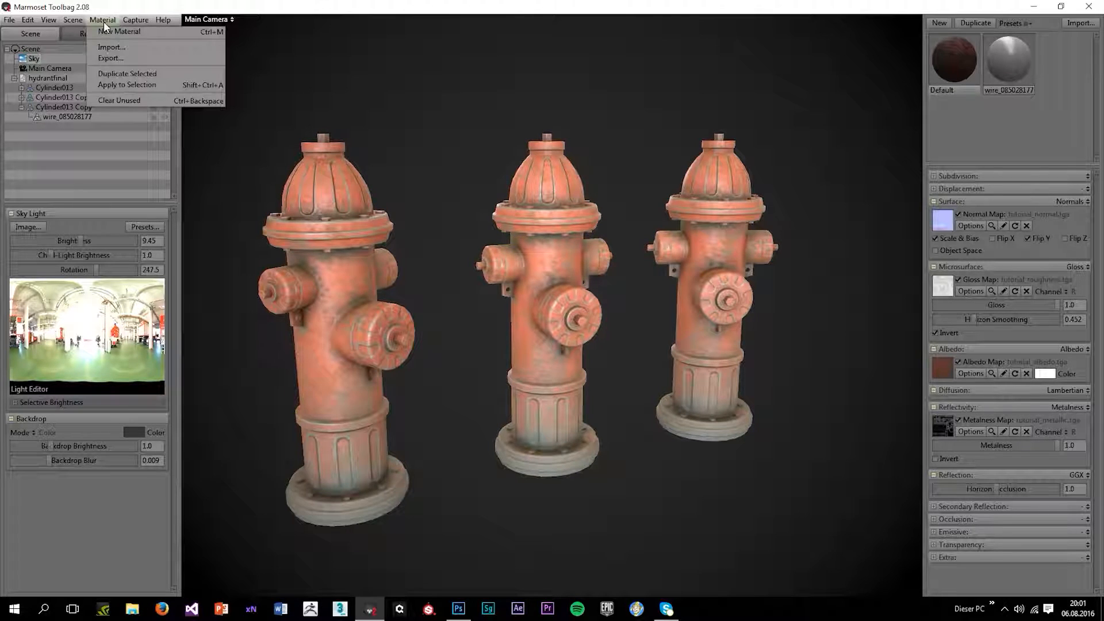
left_click(776, 129)
left_click(1029, 23)
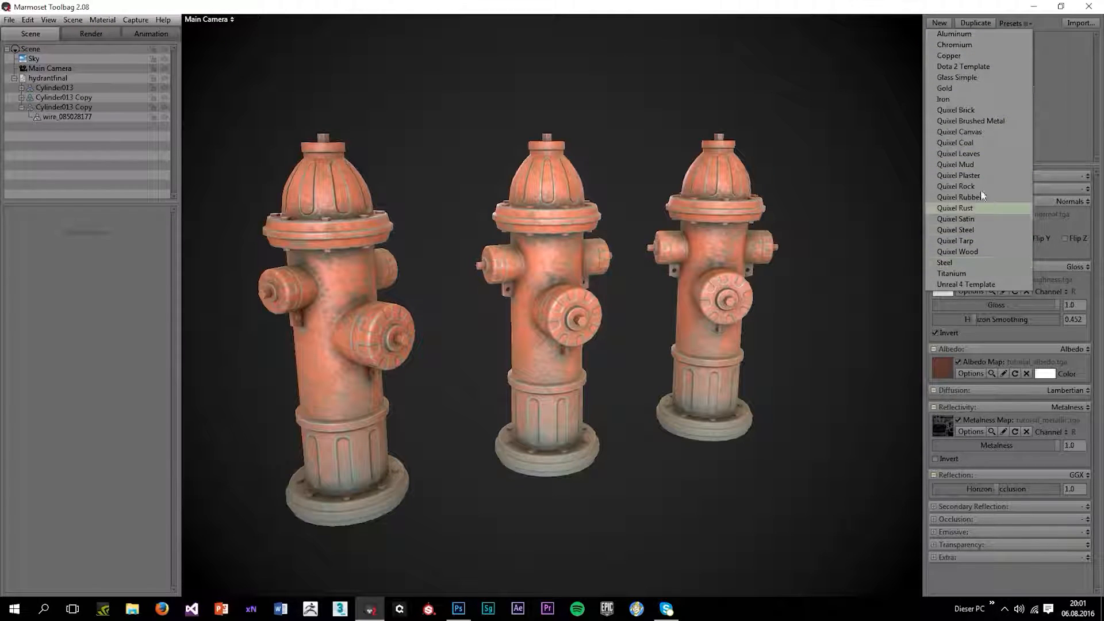
left_click(953, 100)
left_click_drag(1002, 78, 748, 326)
left_click_drag(934, 79, 242, 240)
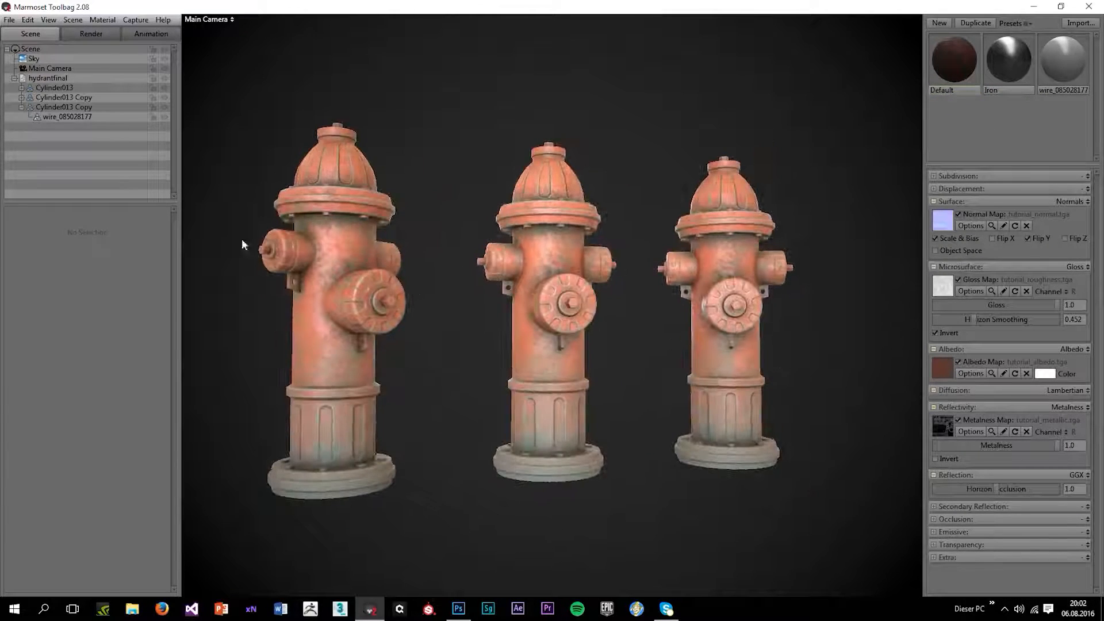
- Try the Smashed Windows and St Nicholas Church skies, raising the latter's brightness to 12.87
left_click(35, 56)
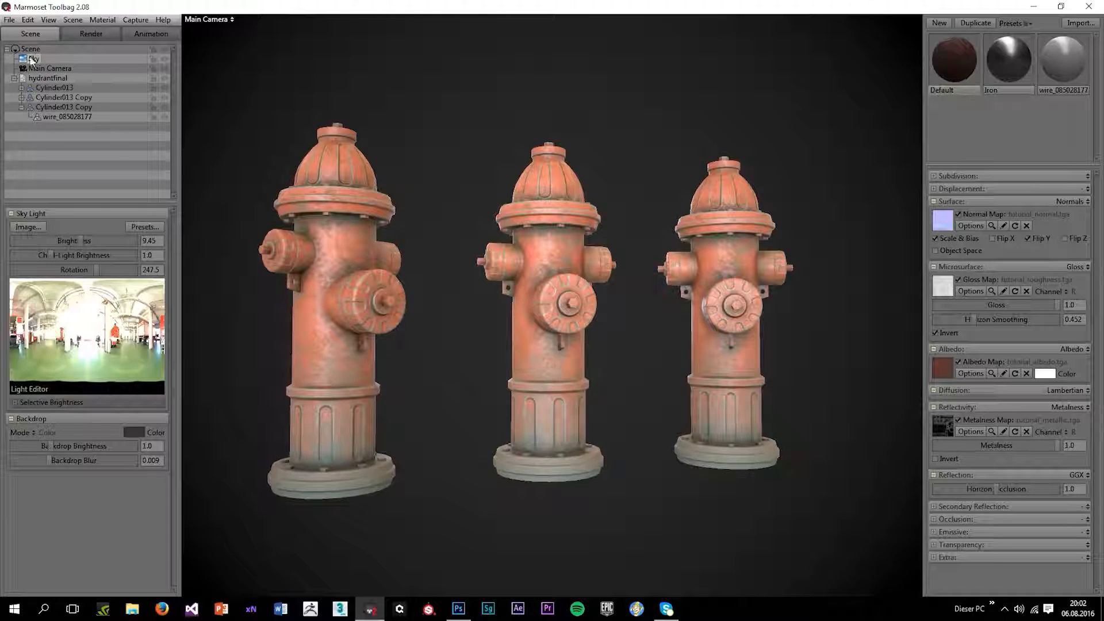
left_click(143, 227)
left_click(323, 556)
left_click(364, 559)
left_click_drag(54, 245, 86, 254)
left_click(353, 460)
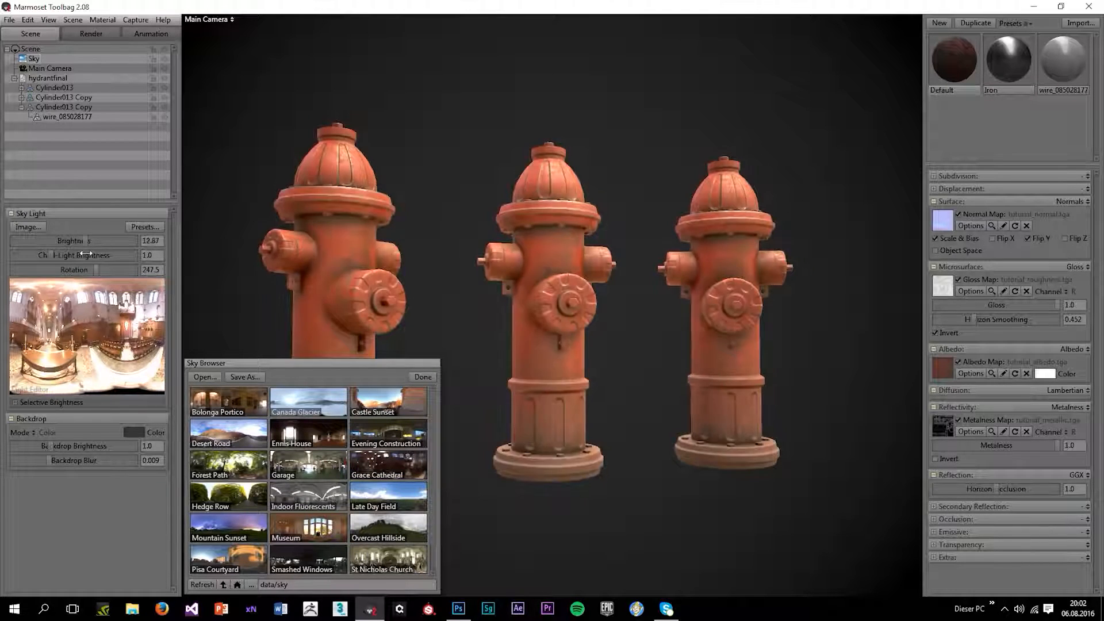
left_click_drag(571, 211, 480, 235)
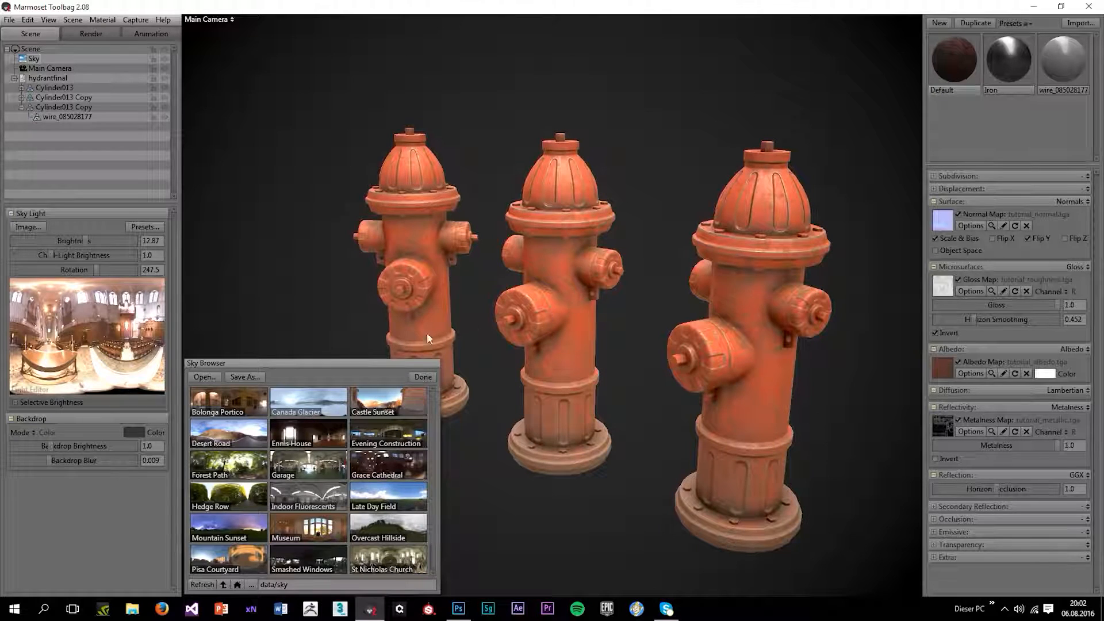
left_click_drag(479, 342, 577, 332)
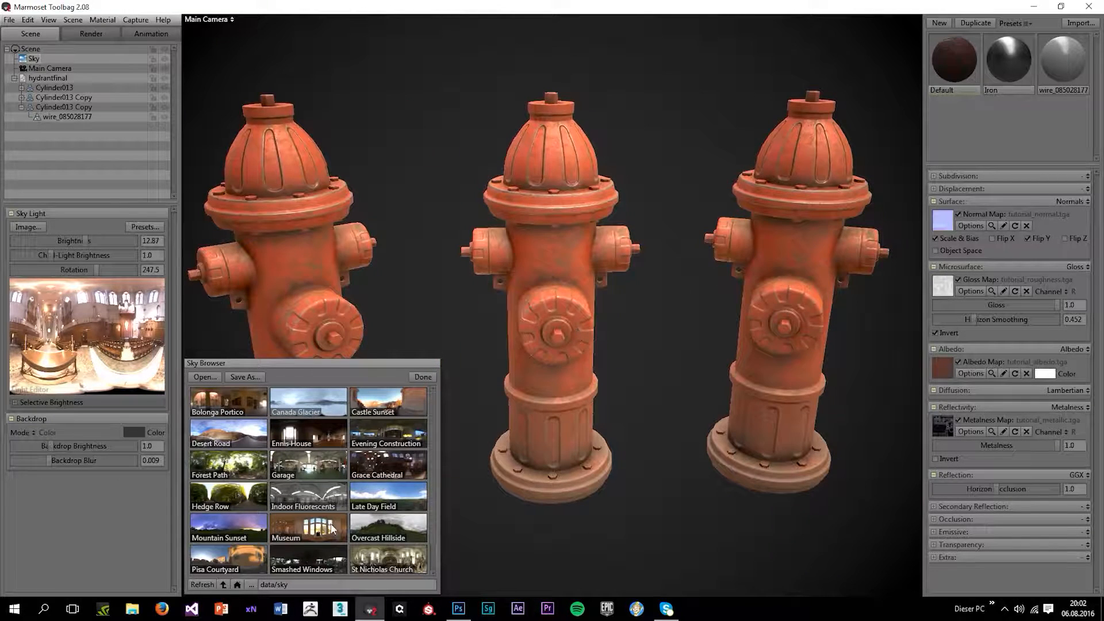
- Try the Uffizi Gallery sky with a brightness of 5.101 and a rotation of 285.5
scroll(331, 529, "down", 1)
left_click(253, 559)
scroll(472, 458, "down", 2)
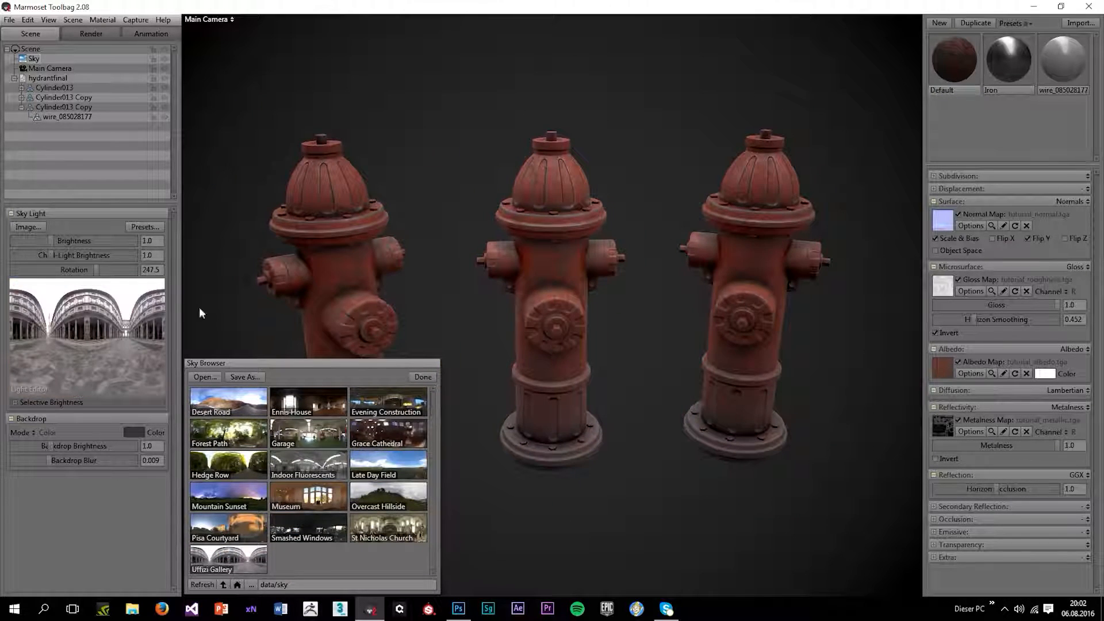
left_click_drag(60, 240, 71, 242)
left_click_drag(420, 196, 452, 276)
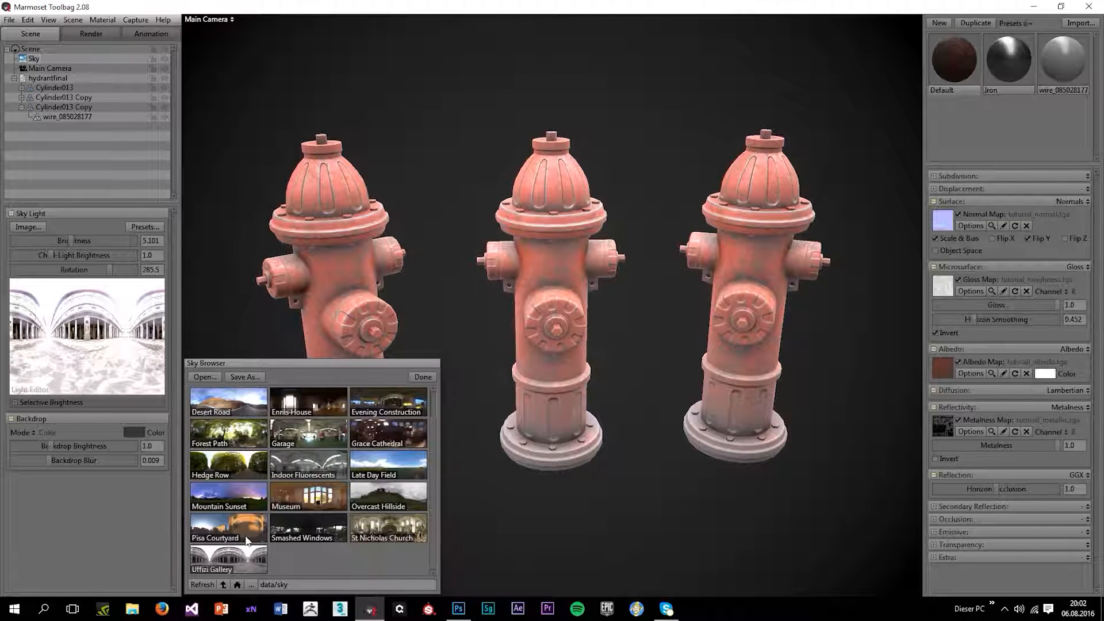
- Try the Bolonga Portico sky with a raised brightness and the lighting rotated around the hydrants
scroll(247, 518, "up", 1)
left_click(240, 395)
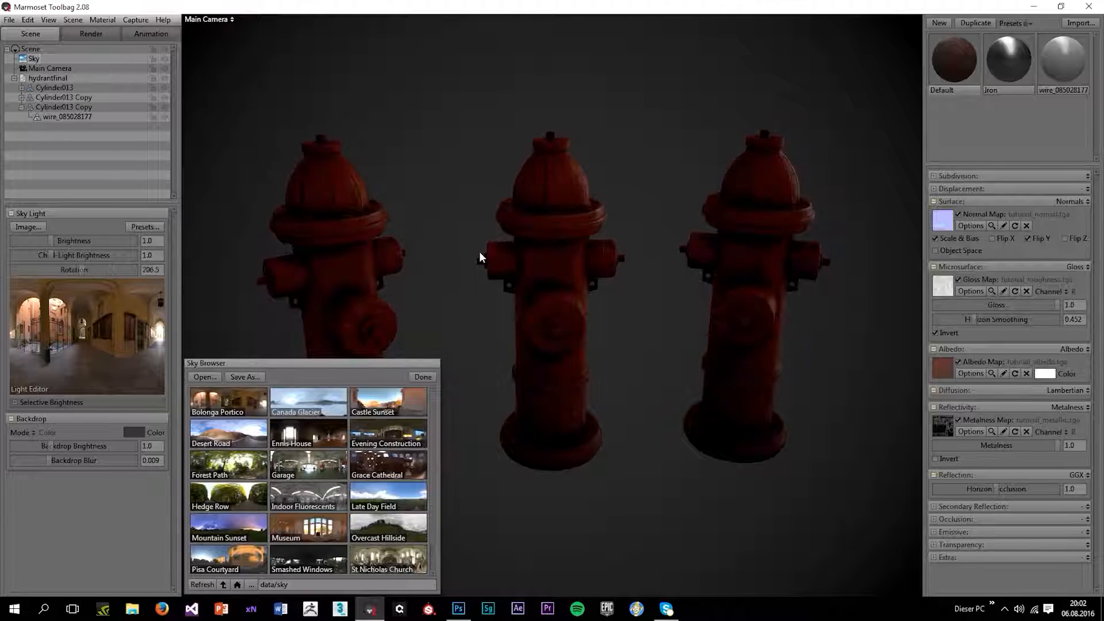
left_click_drag(480, 257, 442, 259)
left_click_drag(52, 241, 80, 260)
left_click_drag(436, 183, 423, 326)
- Try the Castle Sunset sky on the three hydrants with its brightness raised to 6.759
left_click(375, 404)
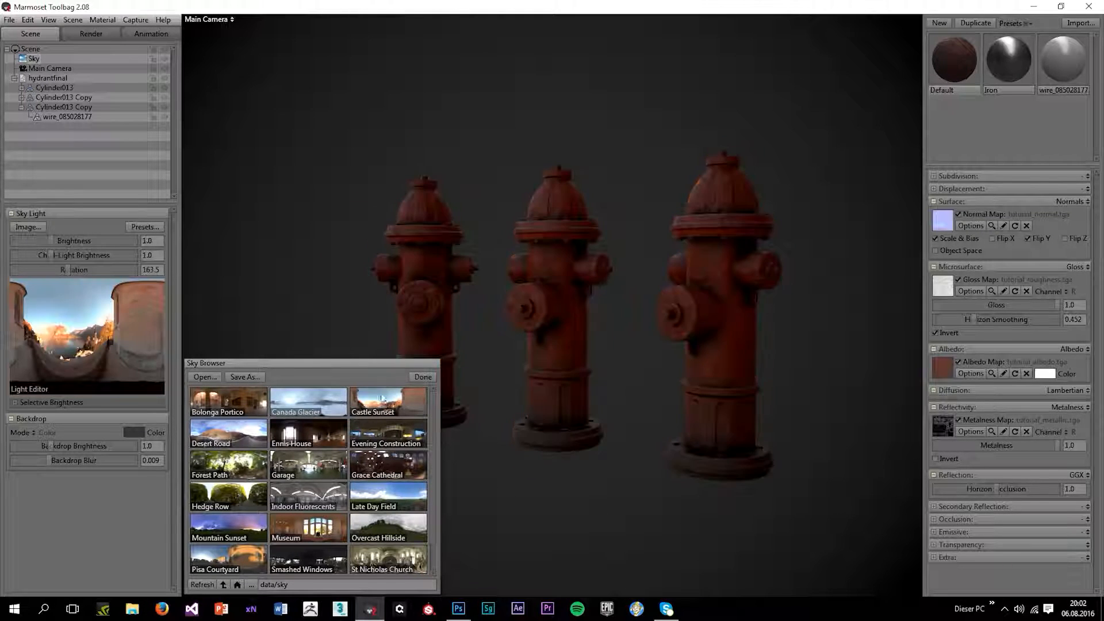
left_click_drag(75, 241, 78, 249)
left_click_drag(592, 301, 638, 298)
scroll(507, 282, "up", 5)
left_click_drag(516, 290, 495, 325)
left_click_drag(73, 241, 76, 255)
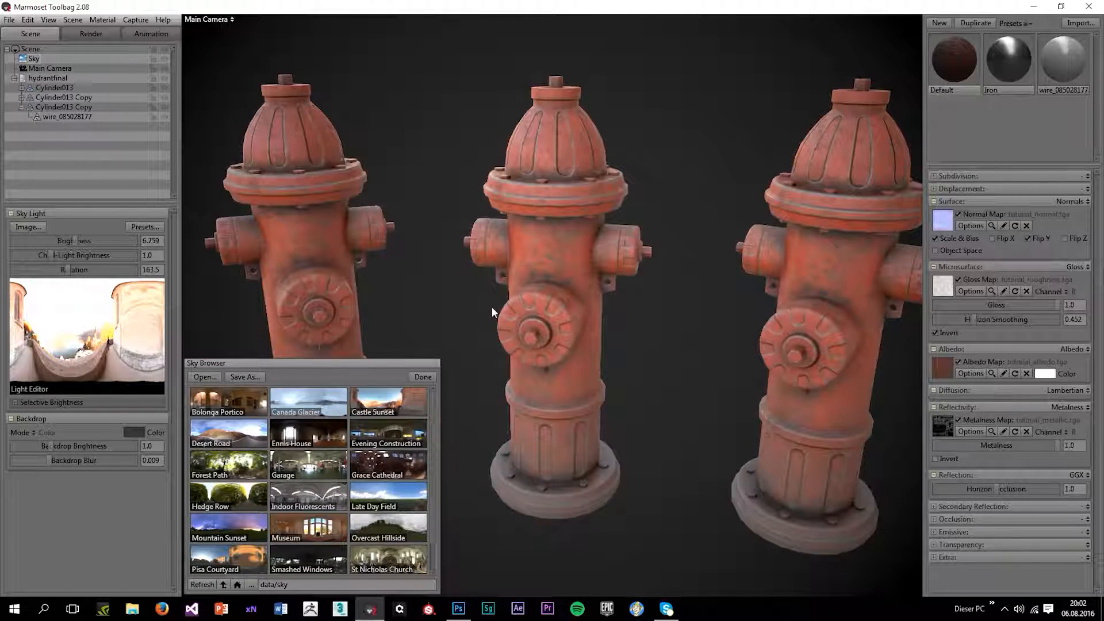
left_click_drag(491, 306, 615, 291)
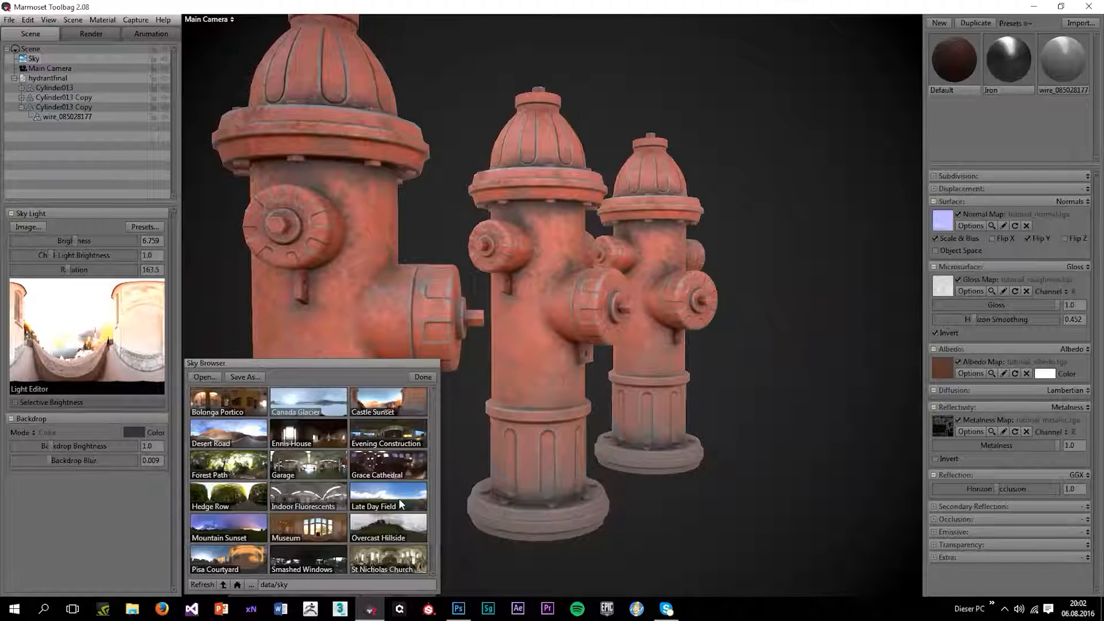
- Try the Late Day Field sky on the hydrants with a brightness of 1.21
left_click(395, 496)
left_click_drag(600, 311, 115, 306)
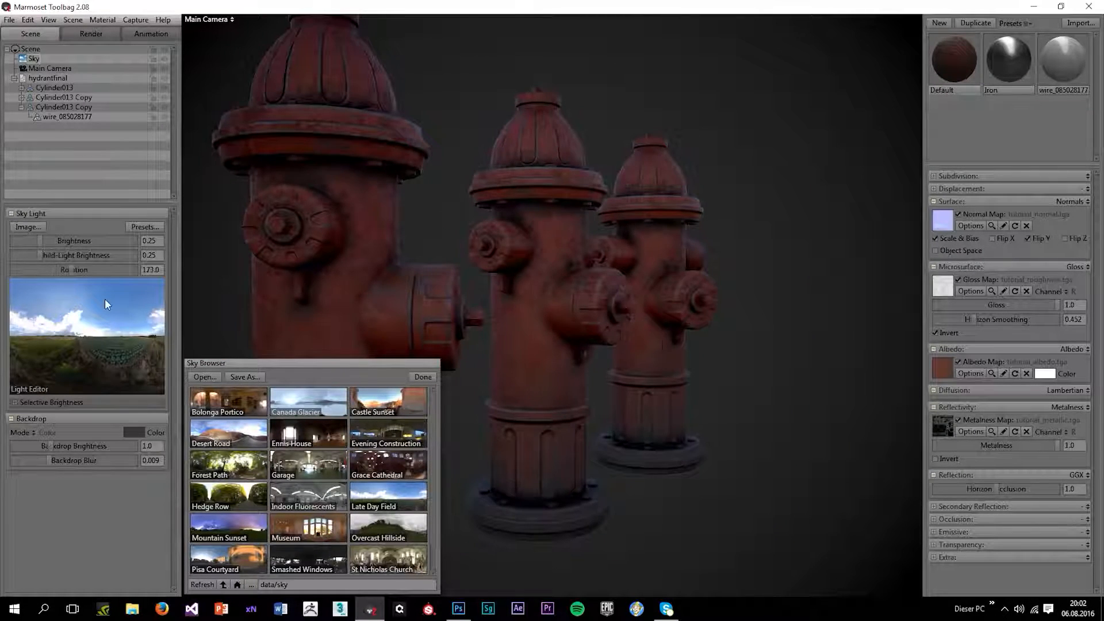
mouse_move(56, 247)
left_mouse_down()
mouse_move(75, 245)
mouse_move(53, 249)
left_mouse_up()
left_click_drag(494, 288, 481, 430)
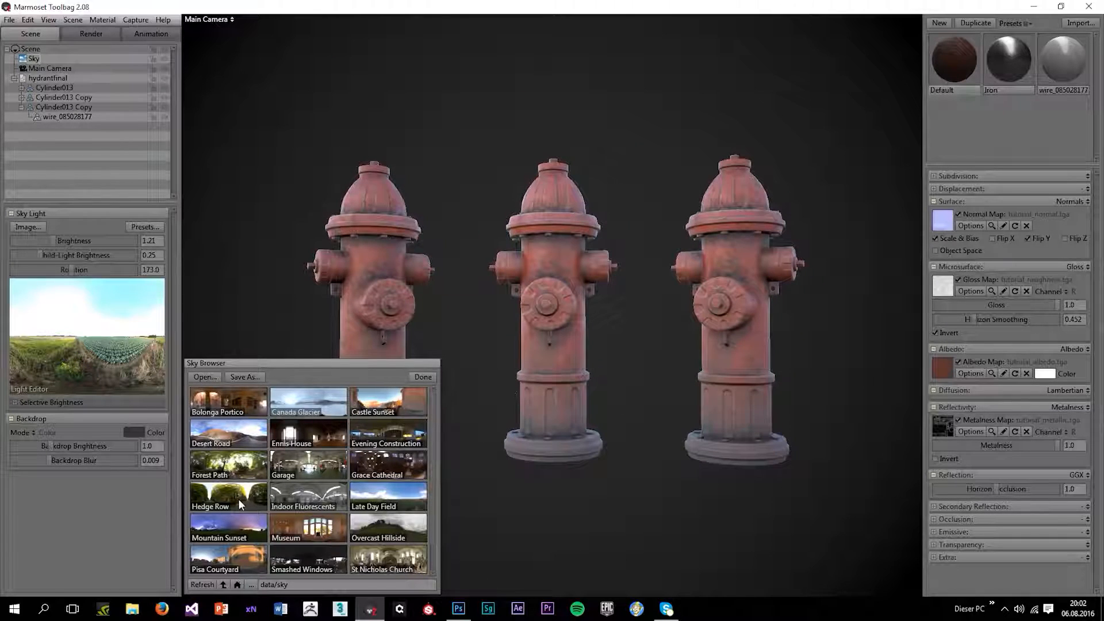
- Light the hydrants with the Garage sky at rotation 255.5 and brightness 8.171, and check the result full-screen
left_click(308, 465)
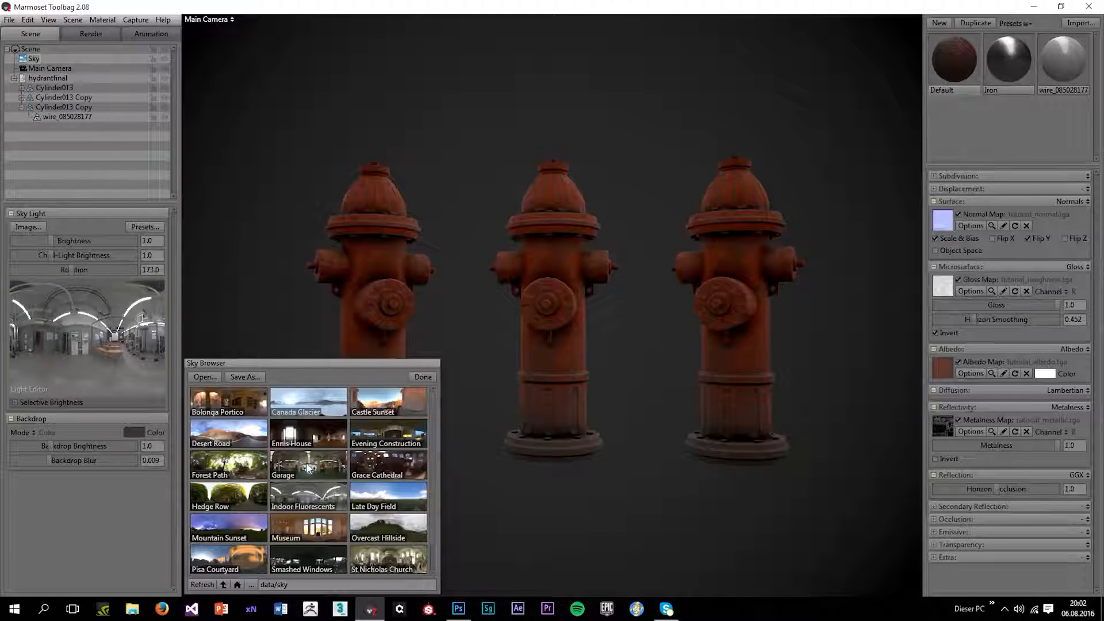
left_click_drag(345, 72, 411, 70)
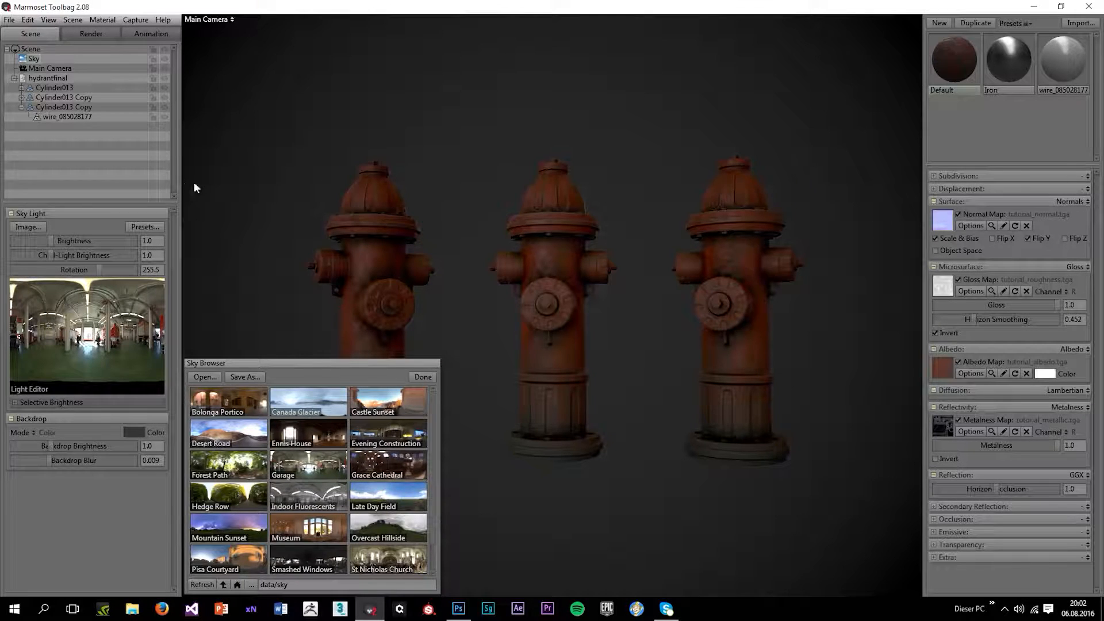
left_click_drag(66, 241, 78, 243)
left_click(425, 379)
key("ctrl+space")
left_click_drag(516, 339, 558, 347)
scroll(553, 253, "up", 3)
left_click_drag(551, 249, 406, 328)
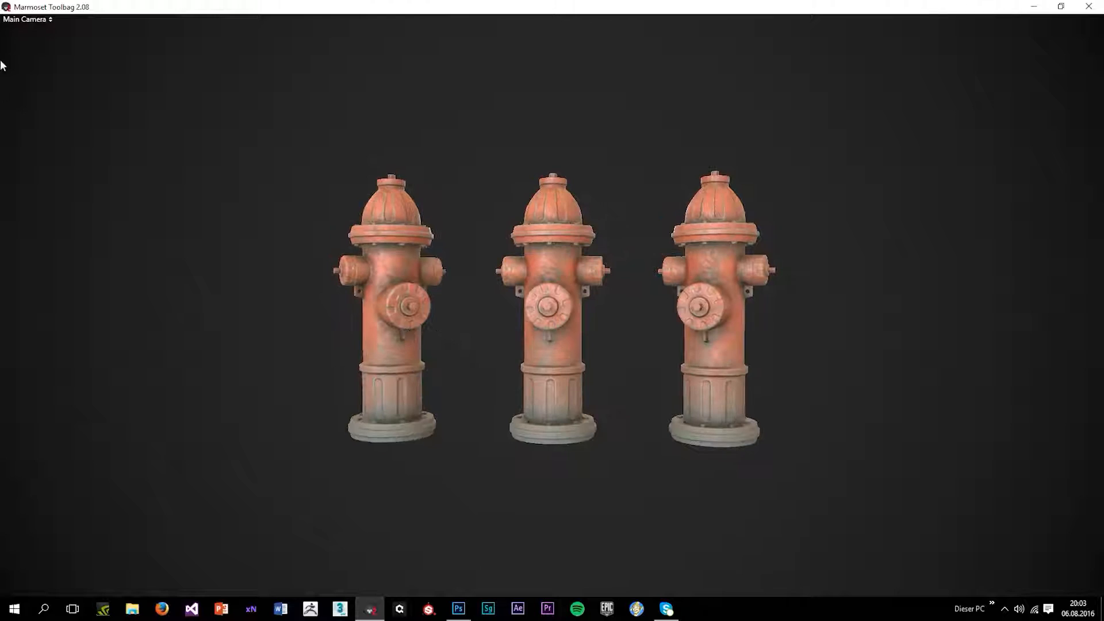
key("Tab")
- Import the chains model into the hydrant scene
left_click(8, 20)
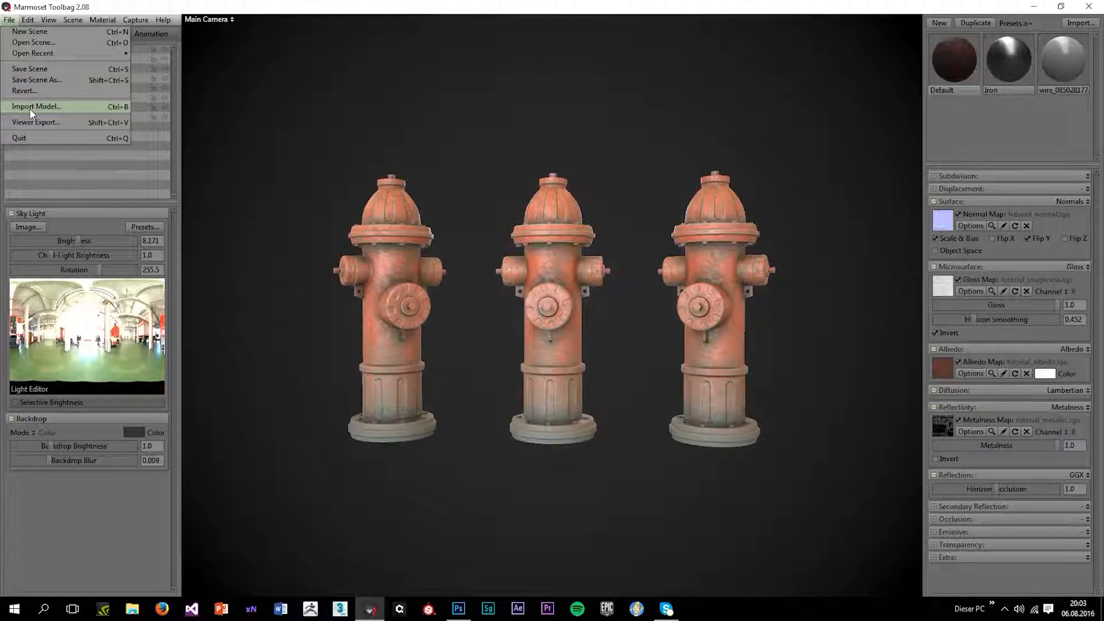
left_click(30, 108)
double_click(533, 121)
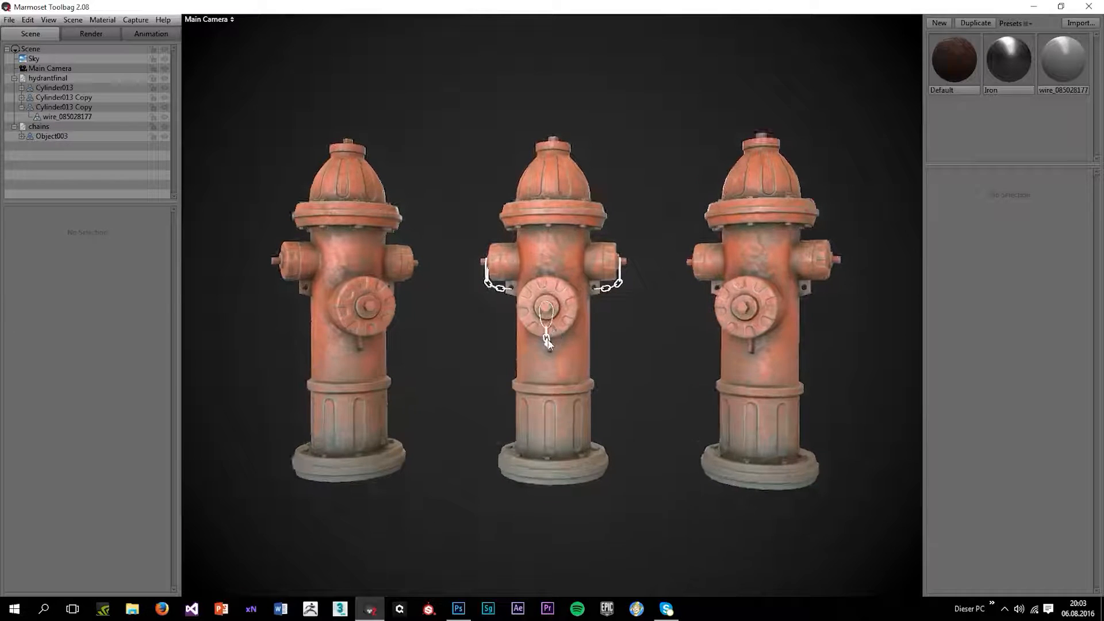
- Apply the Iron material to the chains hanging on the middle hydrant and inspect them up close
left_click(547, 333)
scroll(551, 336, "up", 5)
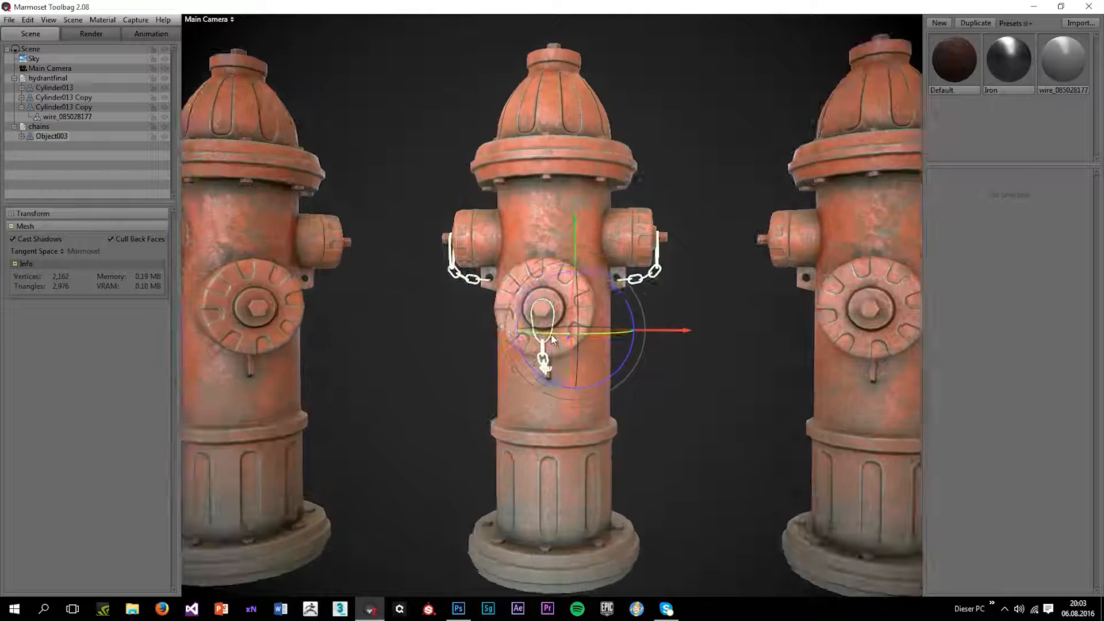
left_click(251, 333)
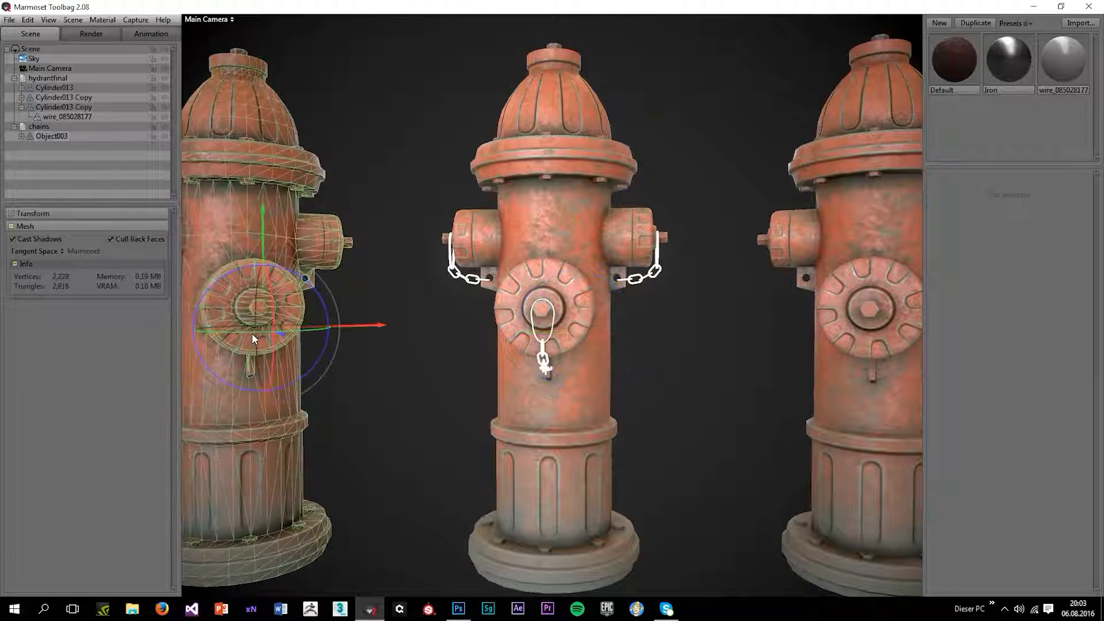
scroll(609, 305, "up", 3)
left_click(696, 272)
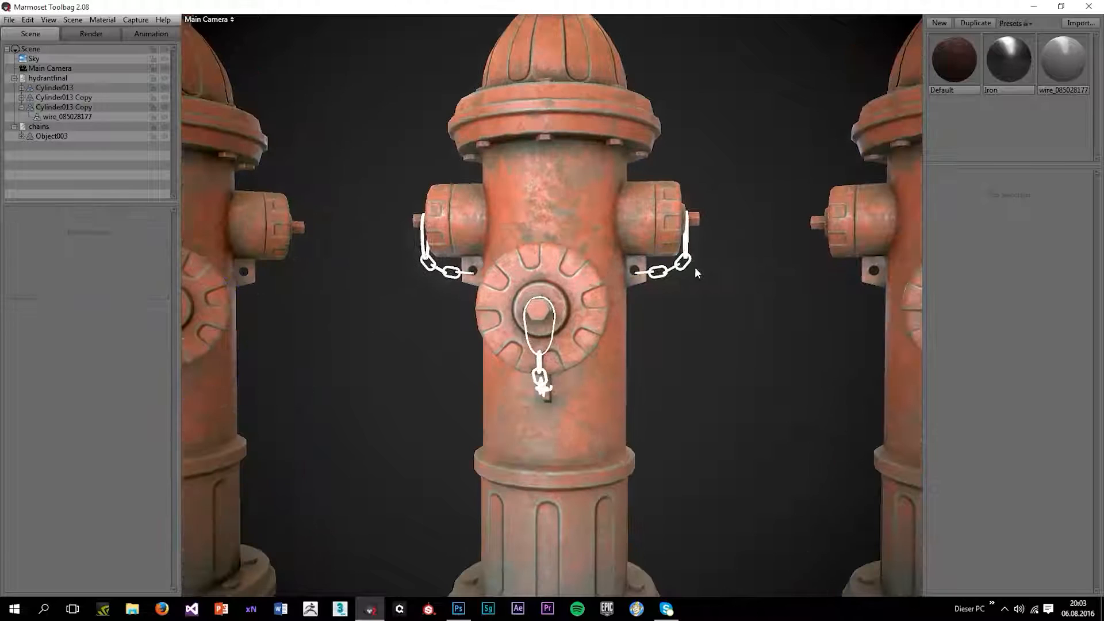
left_click(684, 258)
left_click_drag(989, 74, 627, 300)
scroll(703, 283, "up", 2)
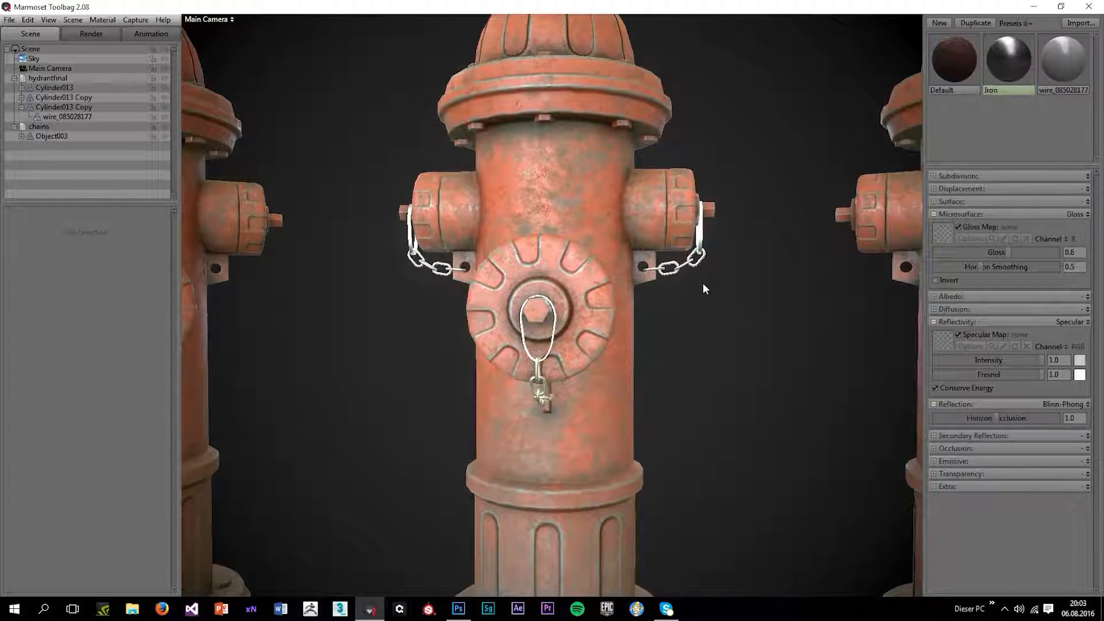
scroll(693, 278, "up", 1)
scroll(627, 299, "up", 4)
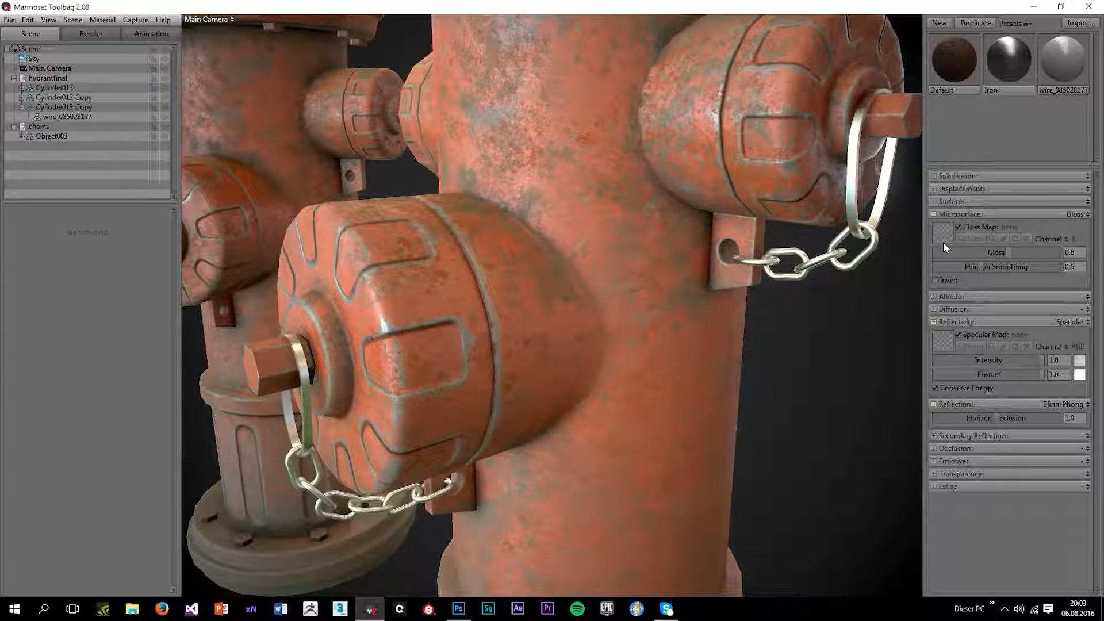
left_click(984, 91)
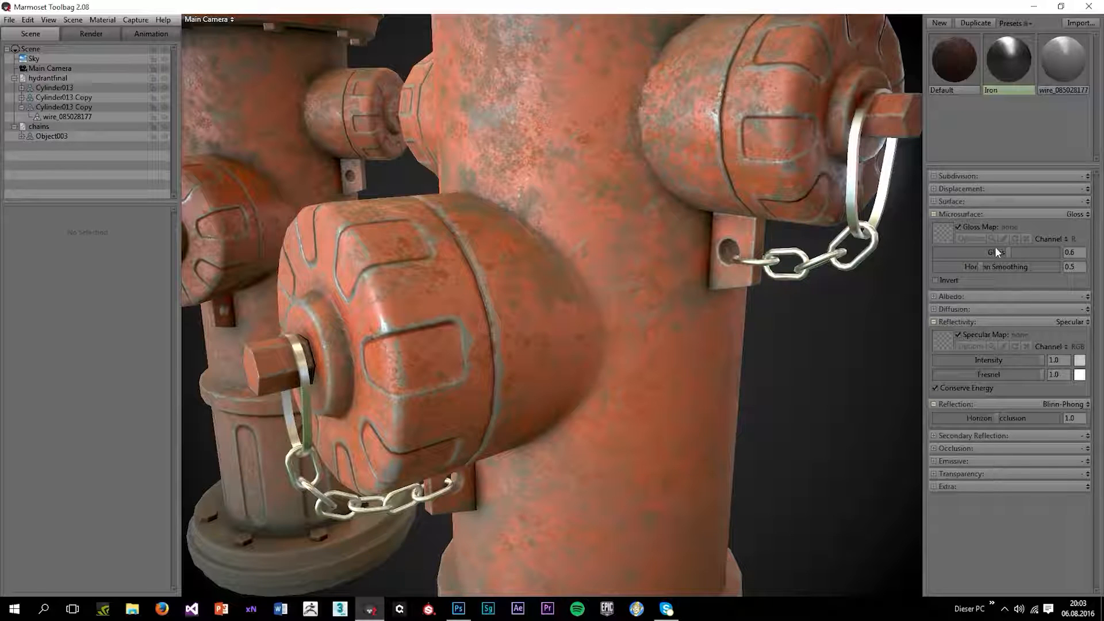
left_click(971, 190)
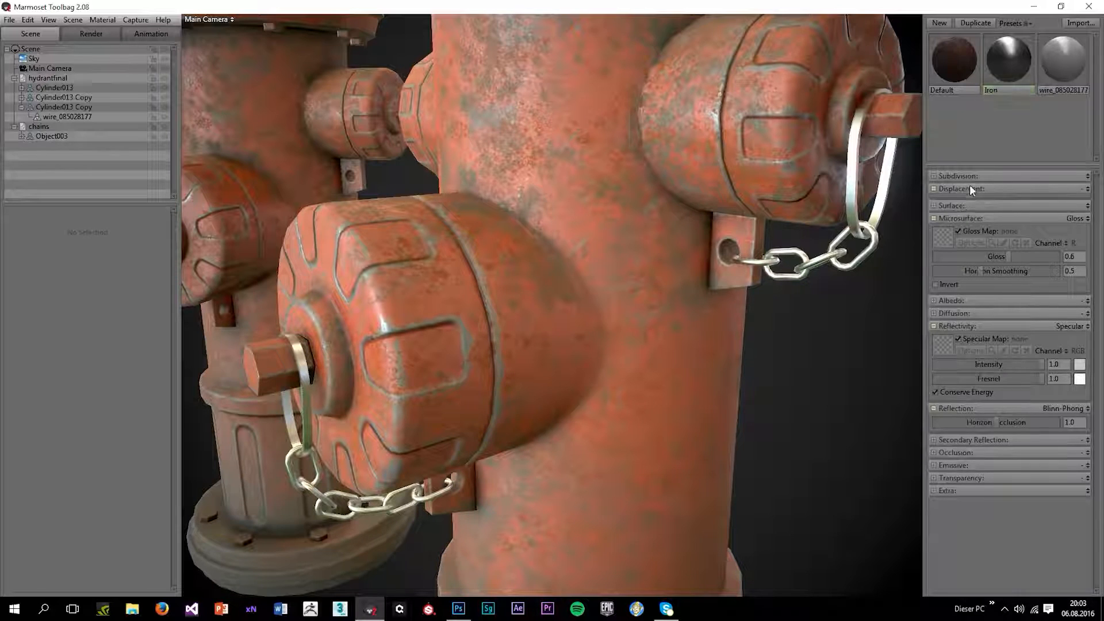
left_click(978, 189)
left_click(1088, 190)
left_click(1088, 189)
- Examine the iron chains on the middle hydrant up close and together with the other hydrants in a full-screen view
scroll(854, 286, "down", 3)
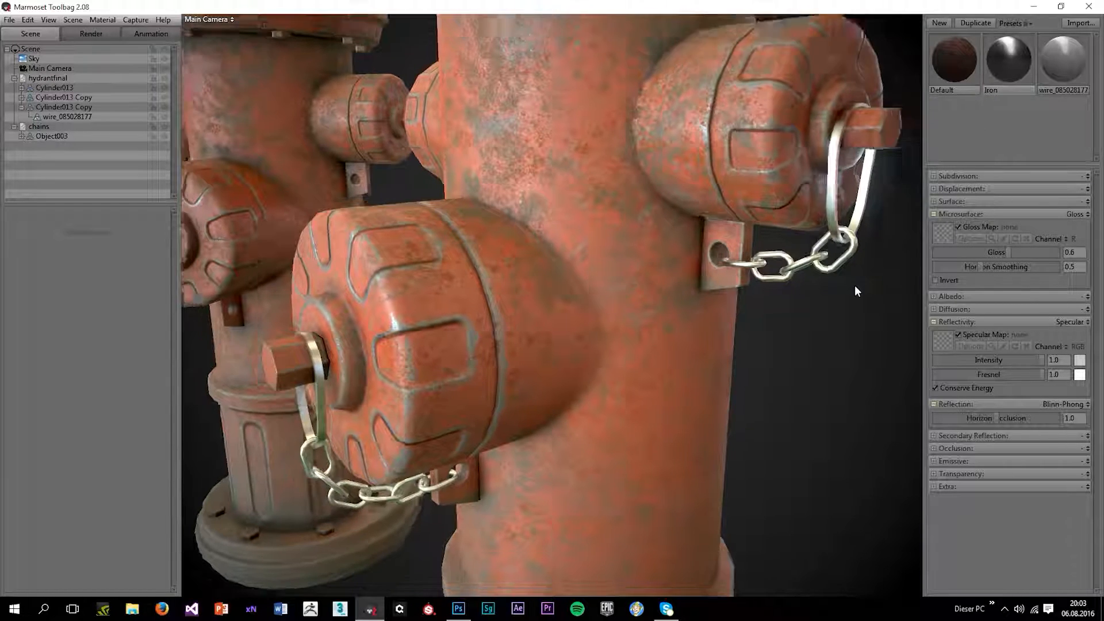
left_click(649, 417)
scroll(649, 418, "down", 4)
left_click(759, 350)
scroll(764, 326, "down", 1)
scroll(763, 327, "down", 4)
left_click_drag(520, 335, 546, 289)
key("ctrl+space")
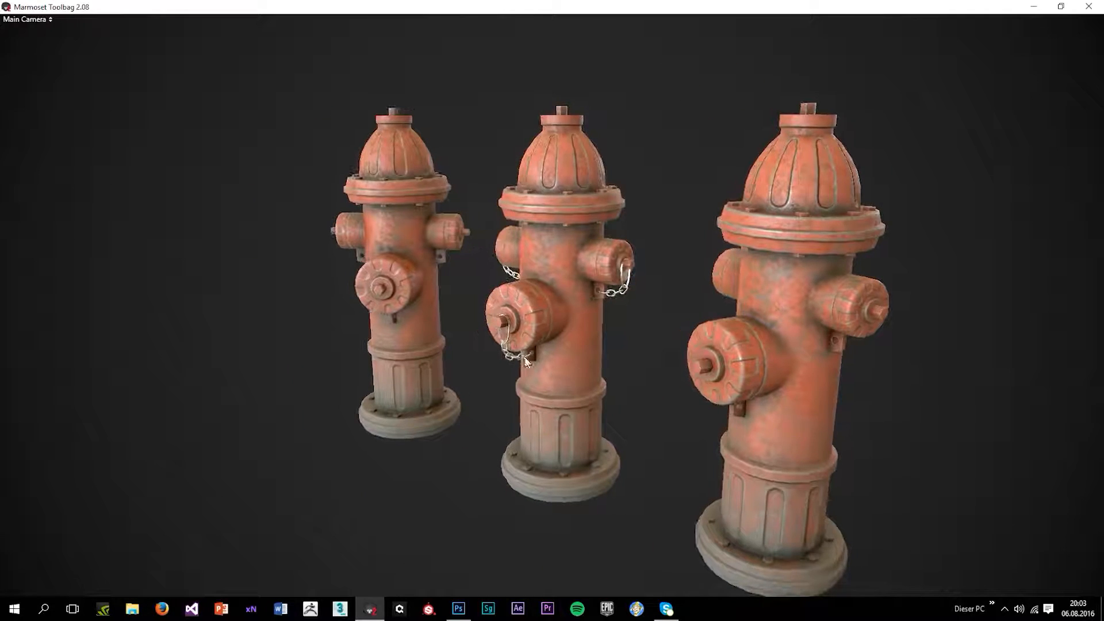
- Delete the chains from the middle hydrant
left_click(507, 344)
key("Delete")
scroll(509, 262, "down", 5)
- Examine the lighting and surface detail of the three hydrants from several angles and distances in the full-screen view
left_click_drag(601, 303, 648, 296)
scroll(620, 274, "up", 4)
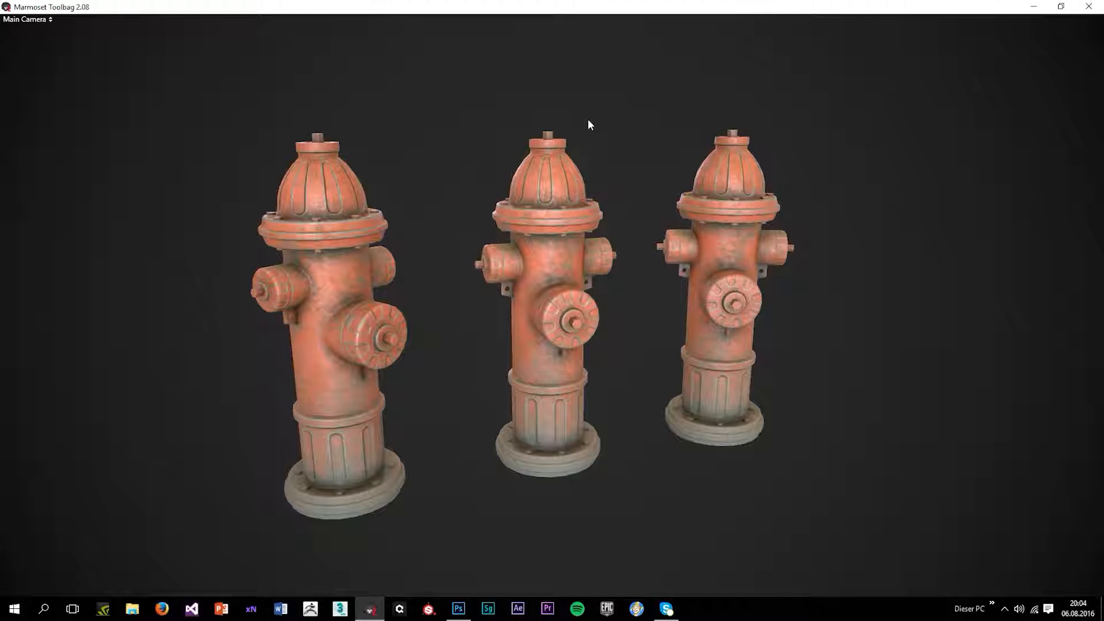
scroll(656, 275, "up", 3)
left_click(740, 265)
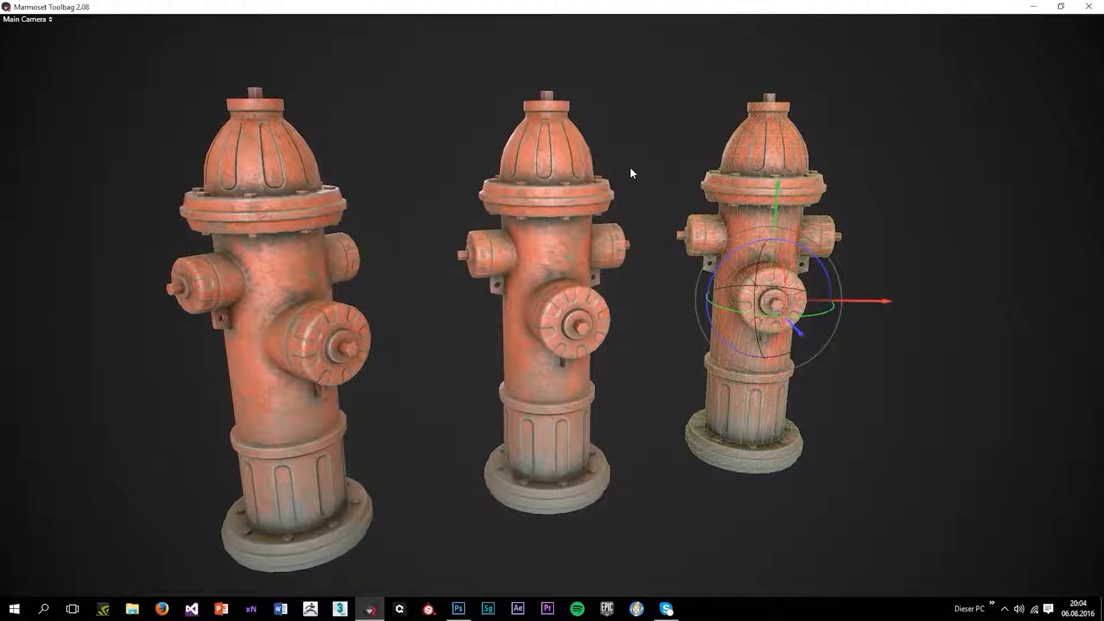
scroll(586, 279, "up", 4)
left_click_drag(554, 276, 593, 320)
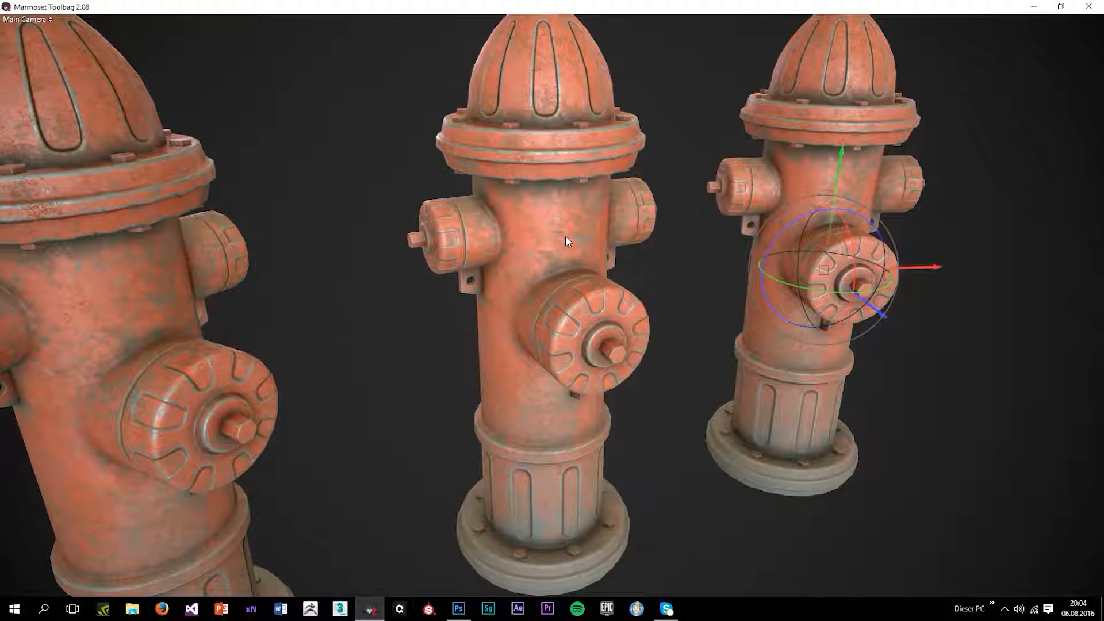
scroll(565, 235, "down", 5)
left_click_drag(565, 235, 653, 410)
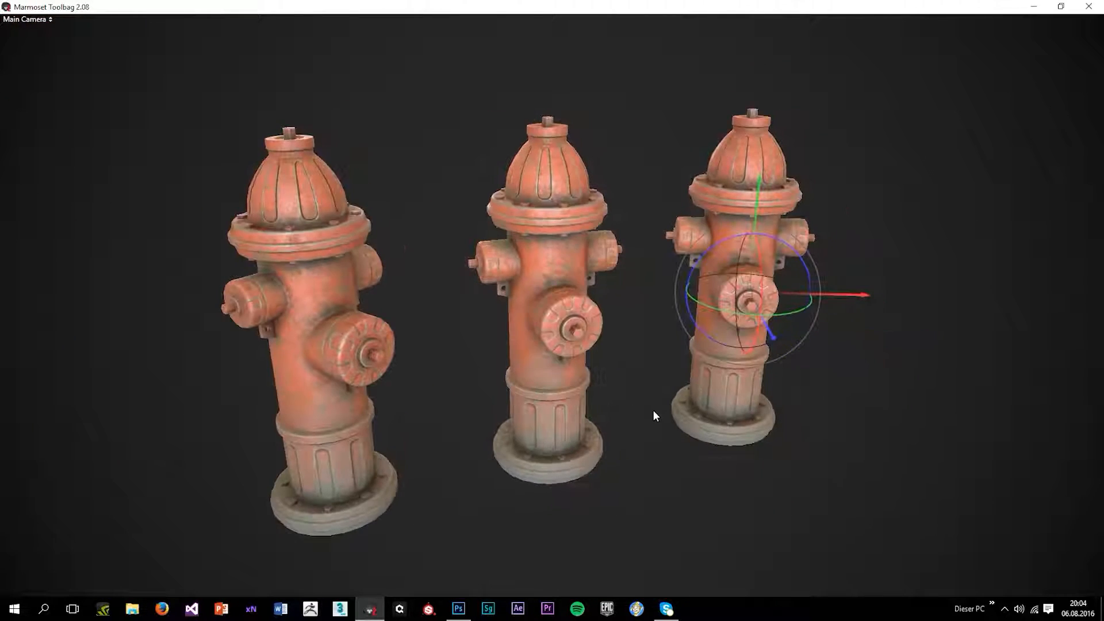